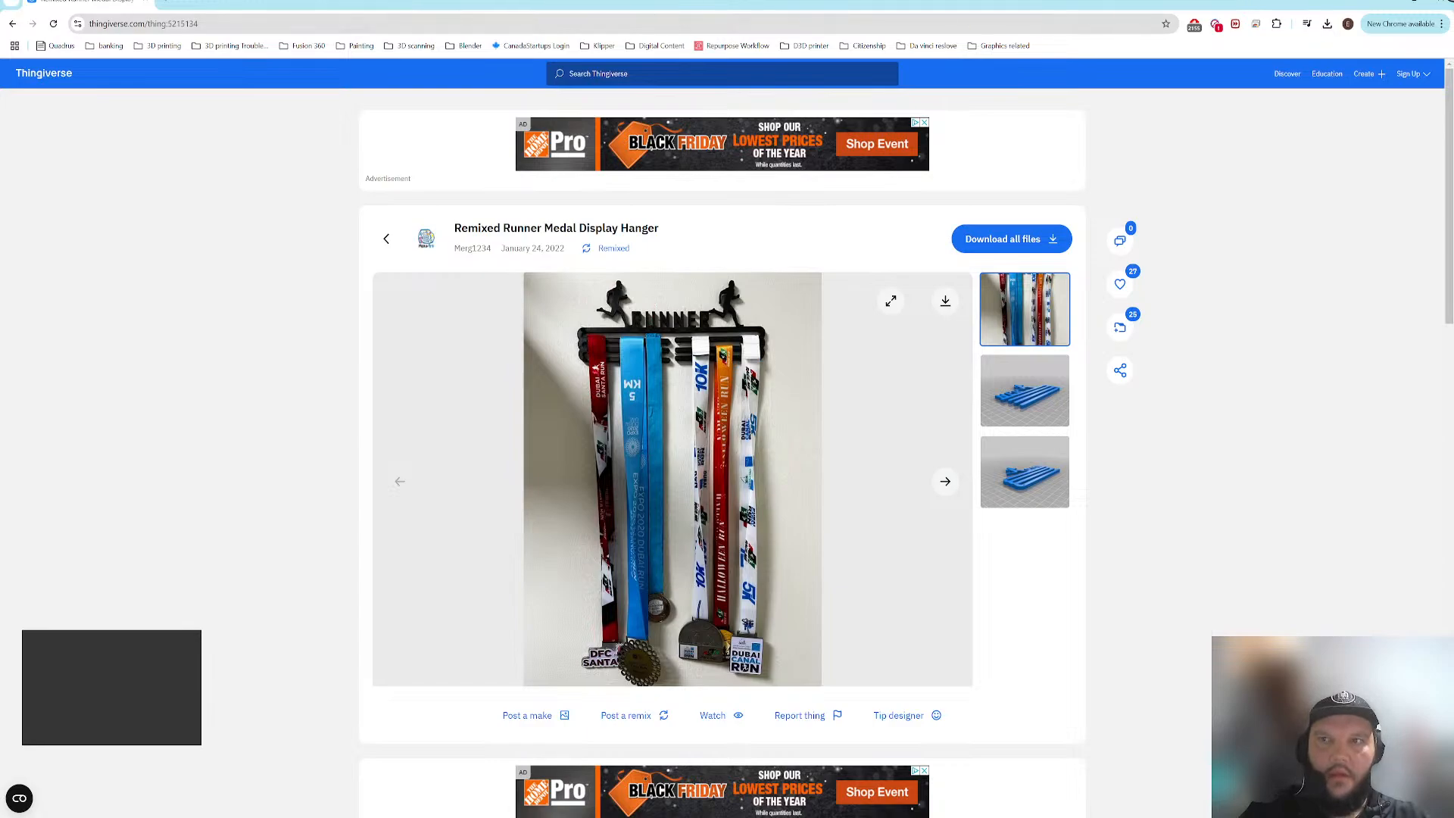
- Switch from the Thingiverse medal hanger page to the empty wall hanger design in Fusion
{"action": "left_click_drag", "start_coordinate": [231, 4], "coordinate": [1453, 129]}
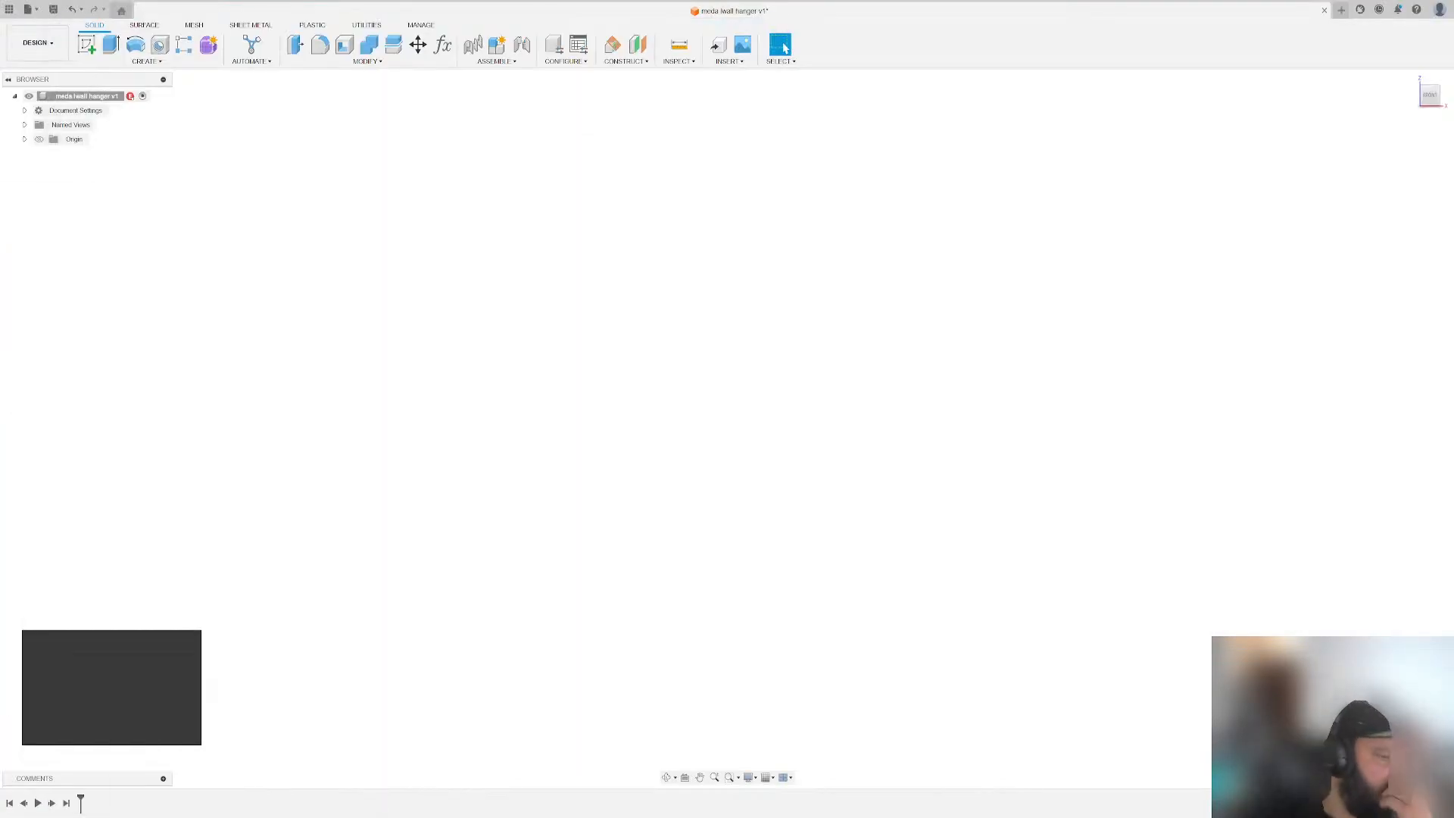
{"action": "key", "text": "super+d"}
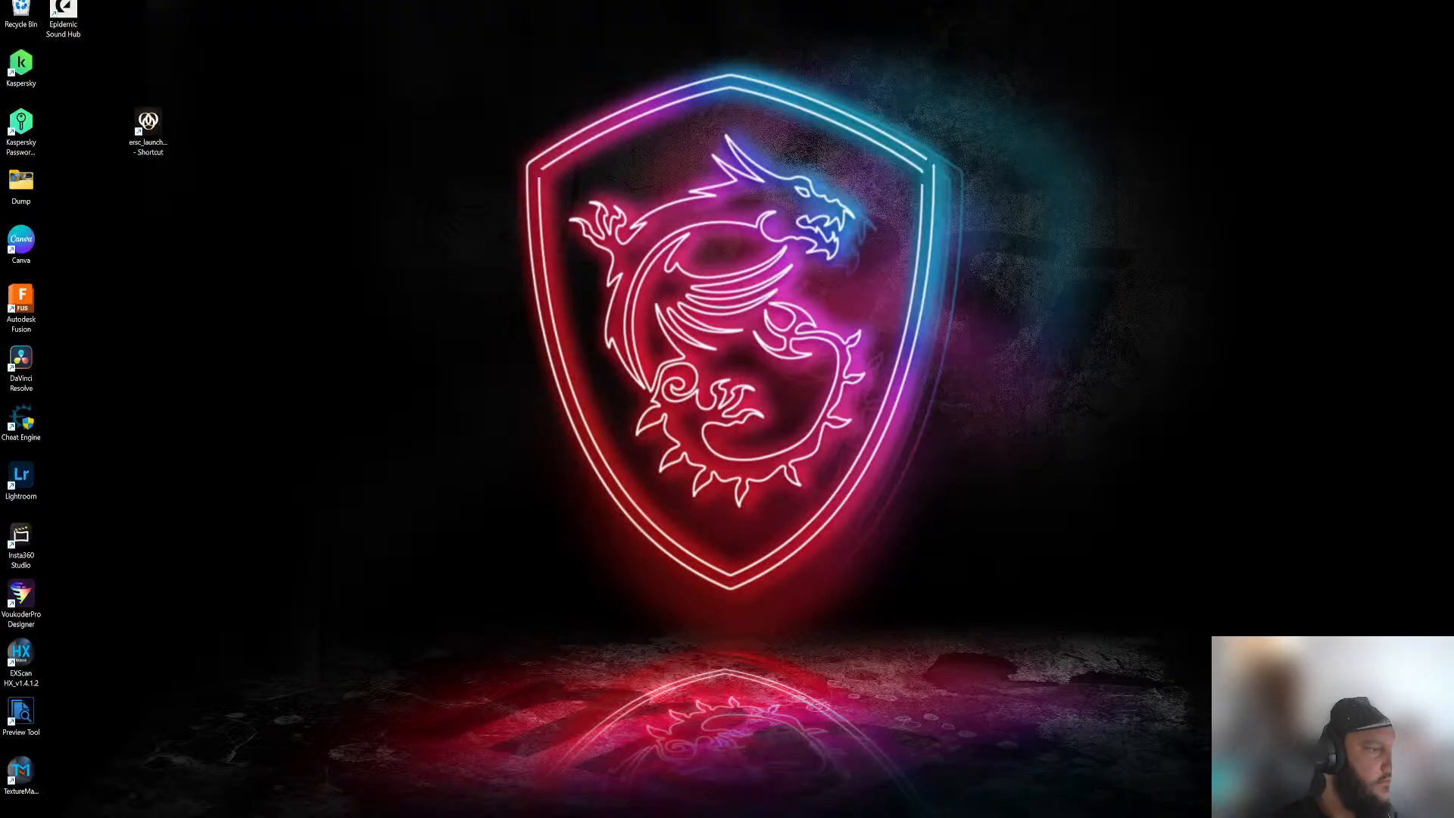
{"action": "key", "text": "super+d"}
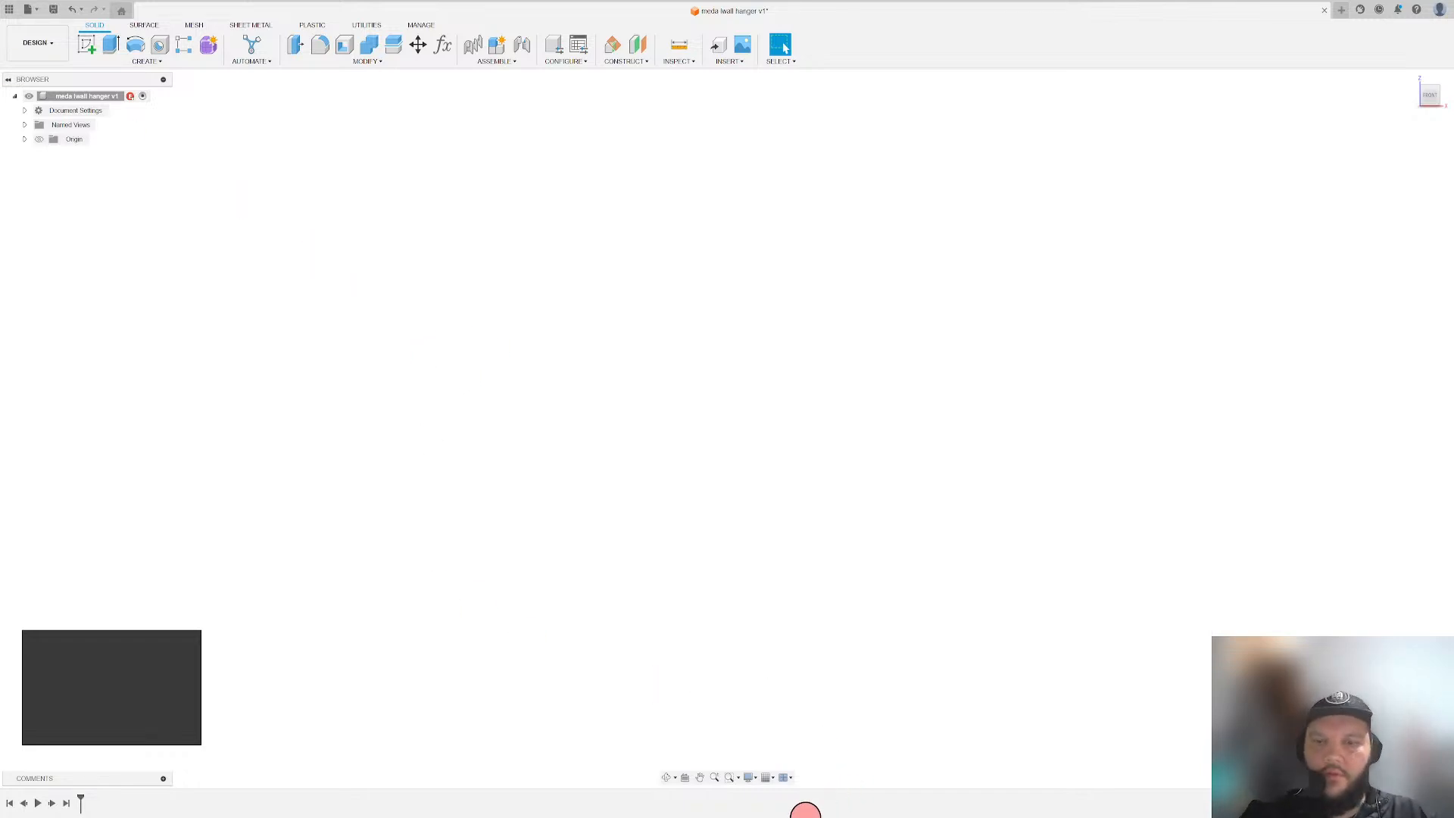
{"action": "mouse_move", "coordinate": [805, 813]}
{"action": "left_click", "coordinate": [756, 549]}
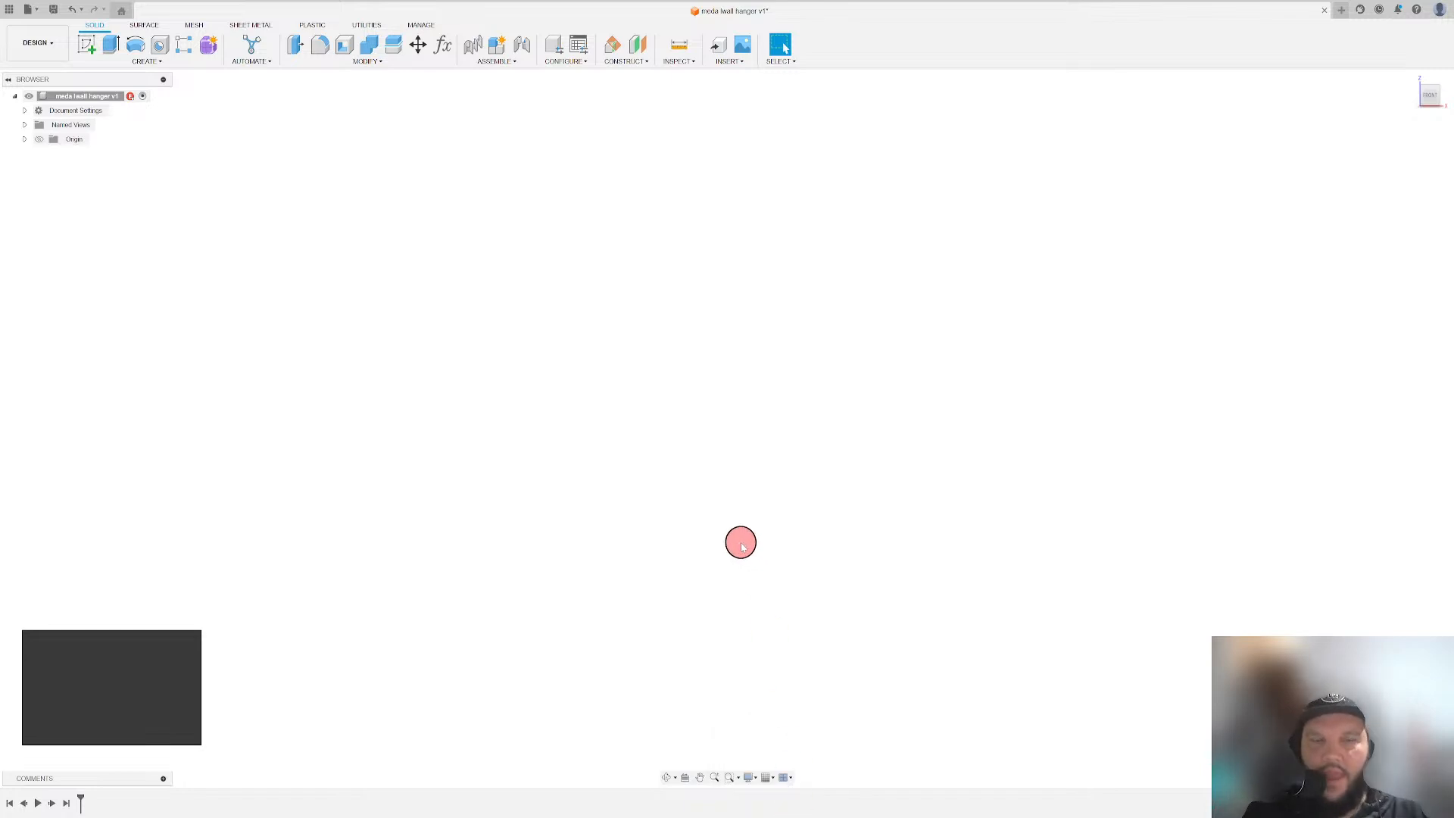
{"action": "left_click", "coordinate": [88, 43]}
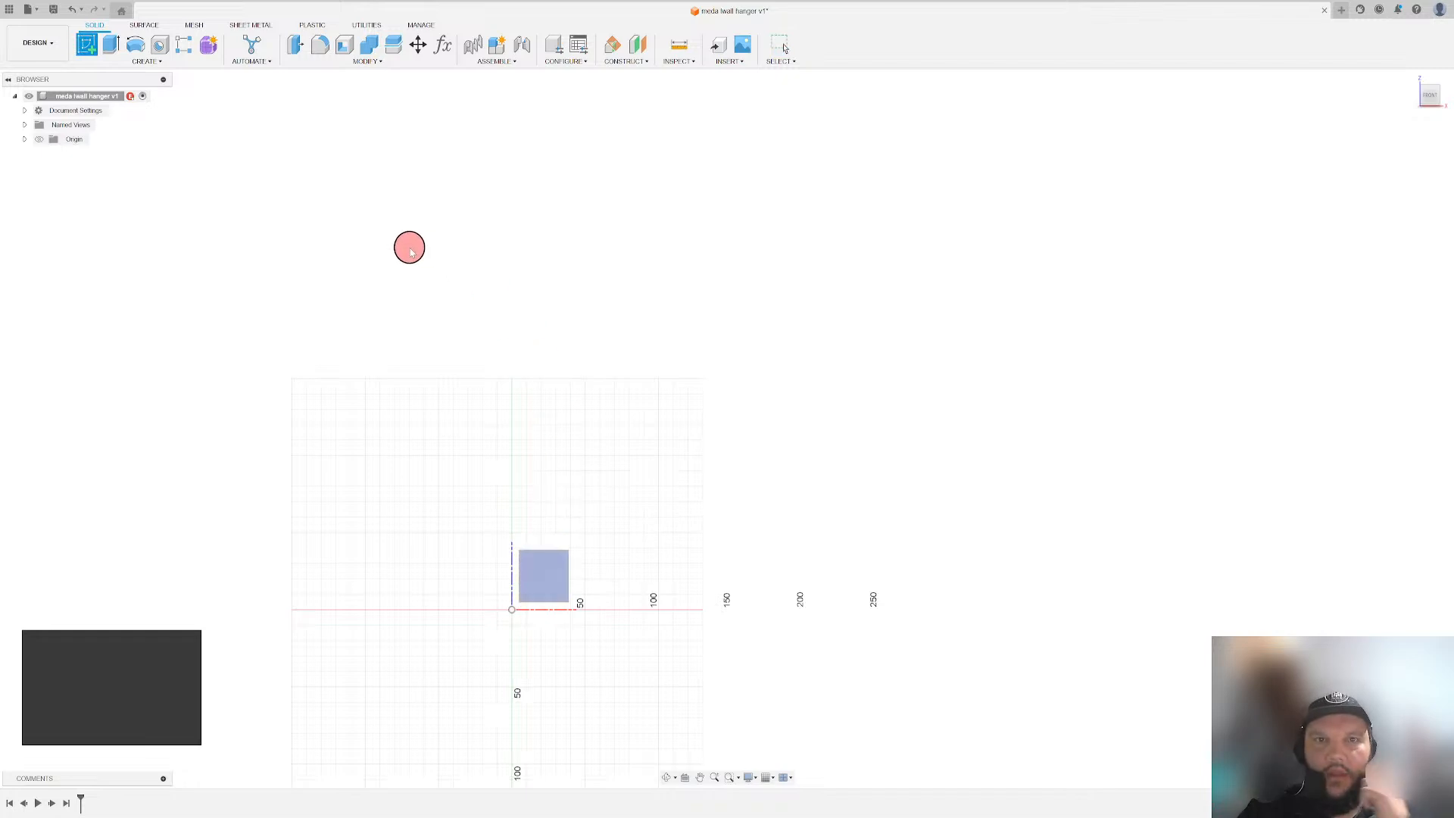
{"action": "key", "text": "Escape"}
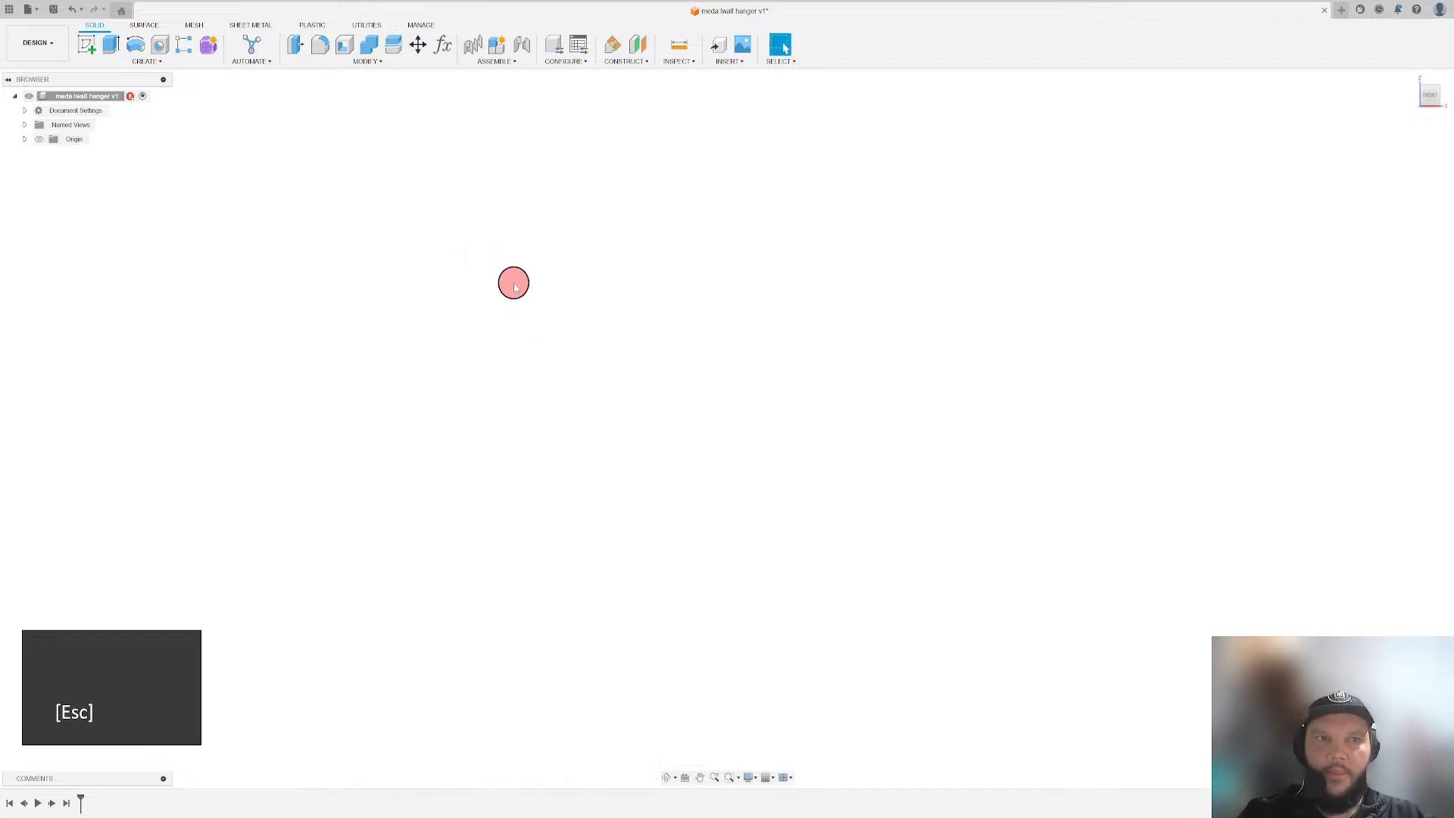
{"action": "left_click", "coordinate": [493, 344]}
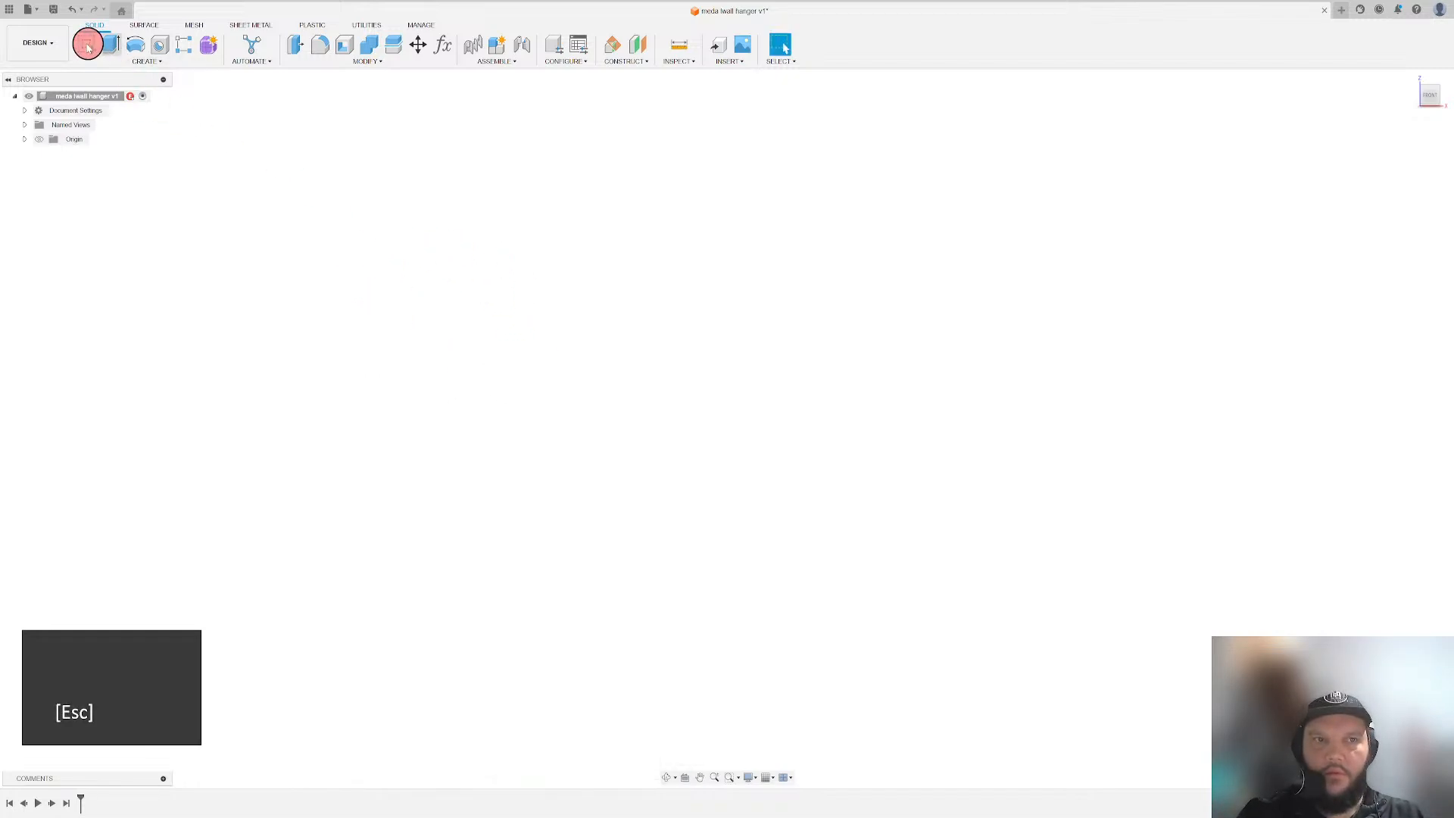
- Start a sketch on the front plane and begin a two-point rectangle with its first corner at the origin
{"action": "left_click", "coordinate": [85, 47]}
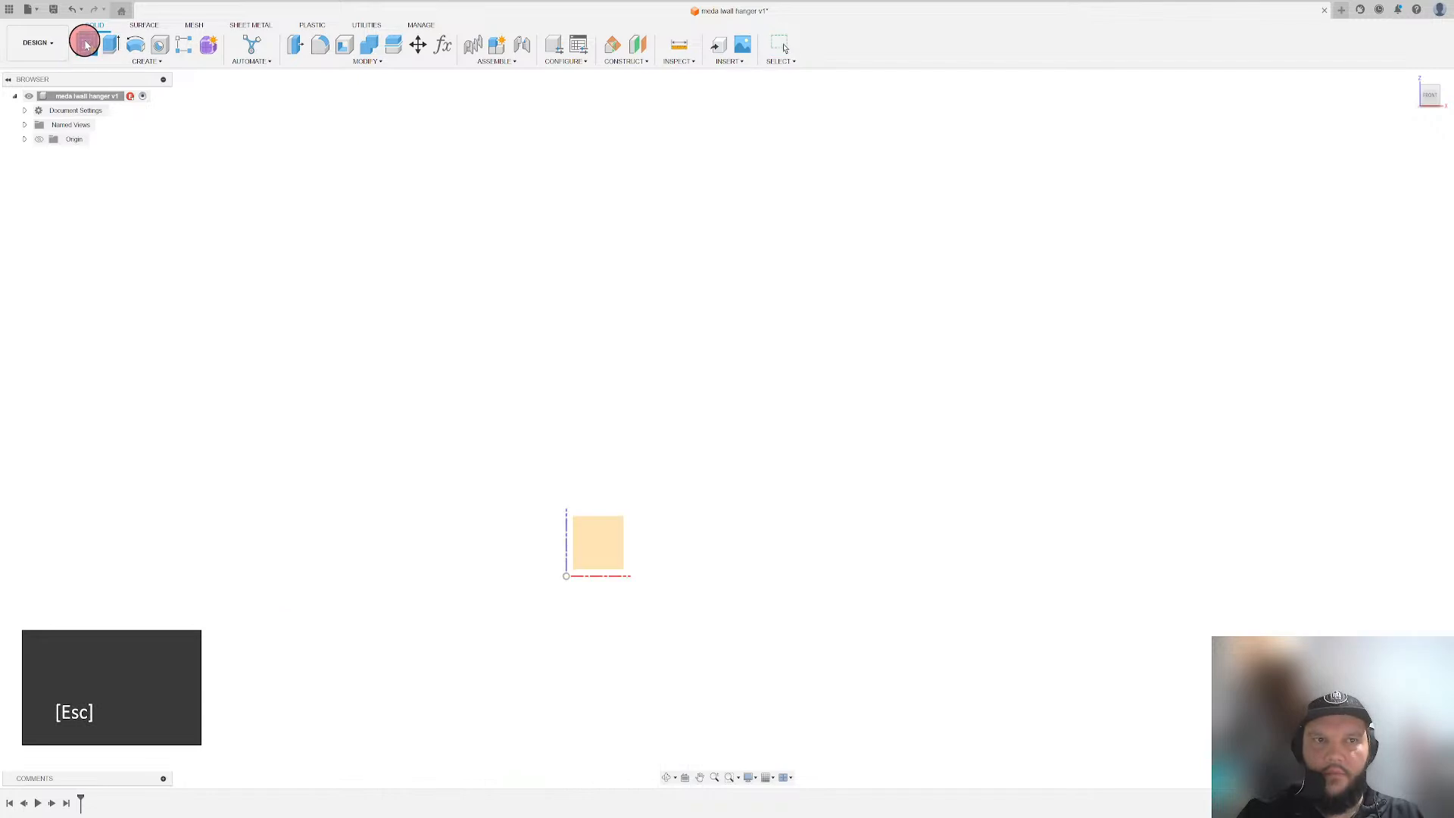
{"action": "left_click", "coordinate": [594, 530]}
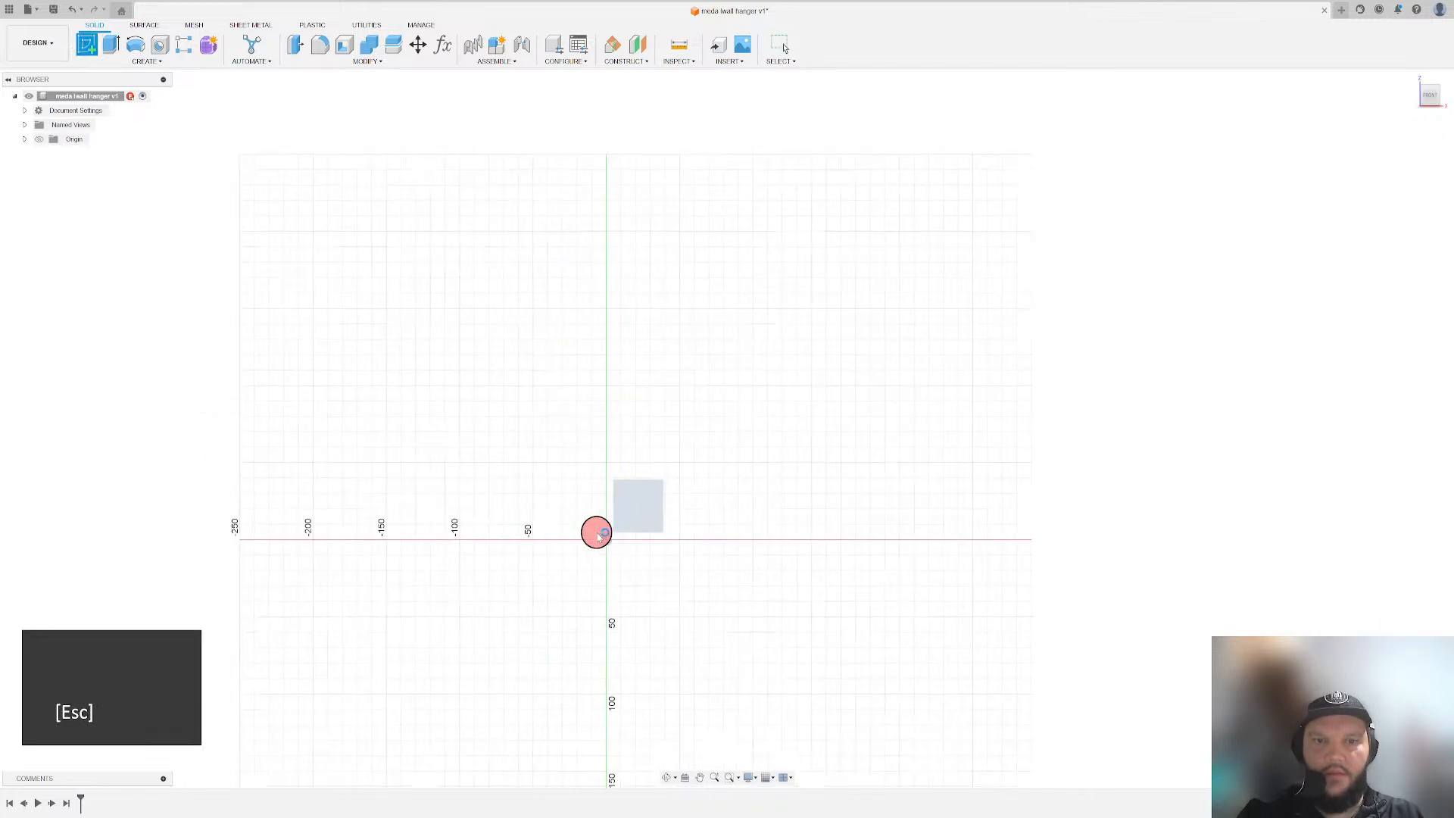
{"action": "middle_click_drag", "start_coordinate": [805, 282], "coordinate": [727, 379]}
{"action": "key", "text": "r"}
{"action": "left_click", "coordinate": [652, 516]}
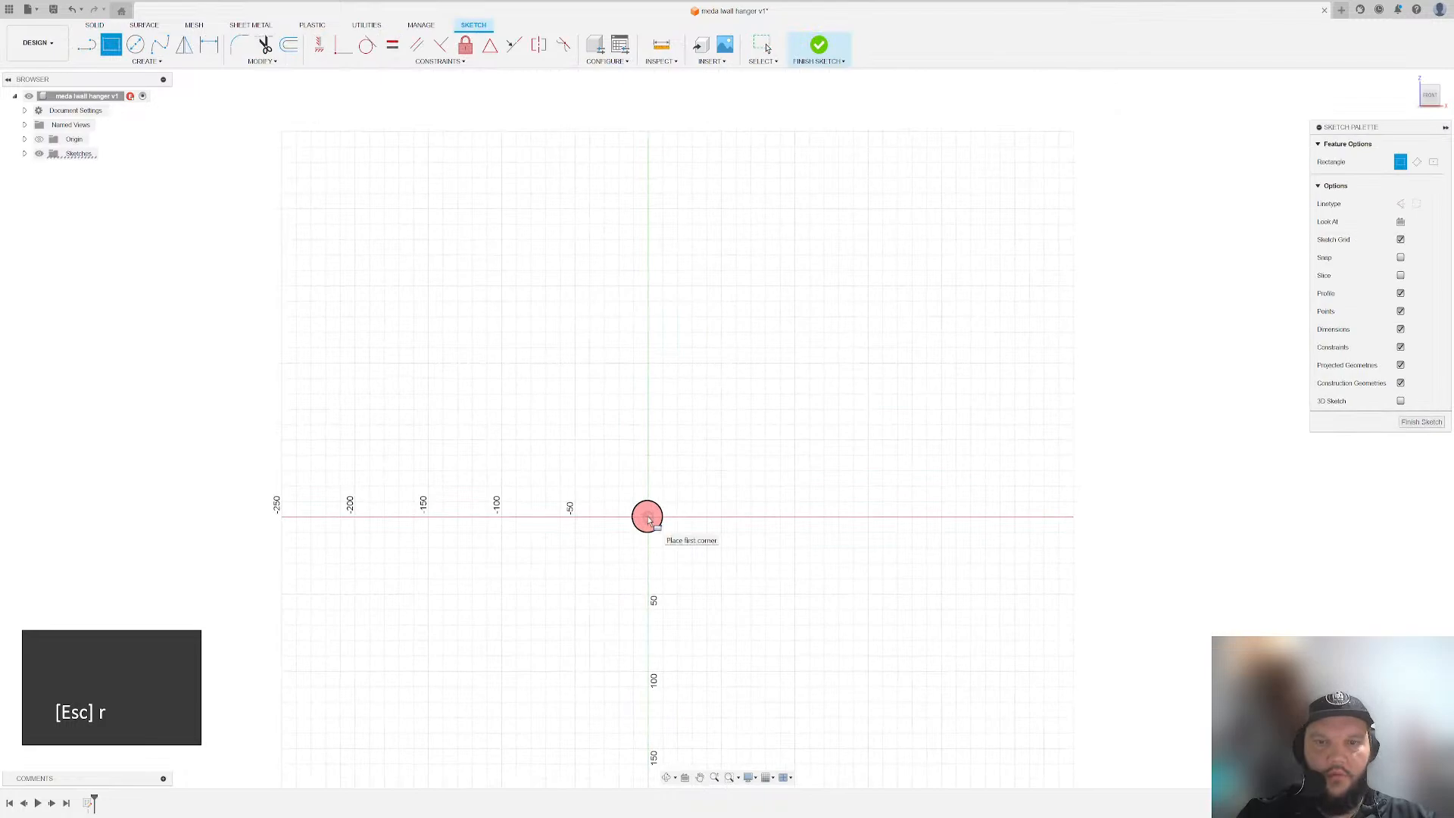
- Draw the rectangle up and to the right of the origin with a width and height of 250 mm each
{"action": "left_click_drag", "start_coordinate": [649, 520], "coordinate": [804, 337]}
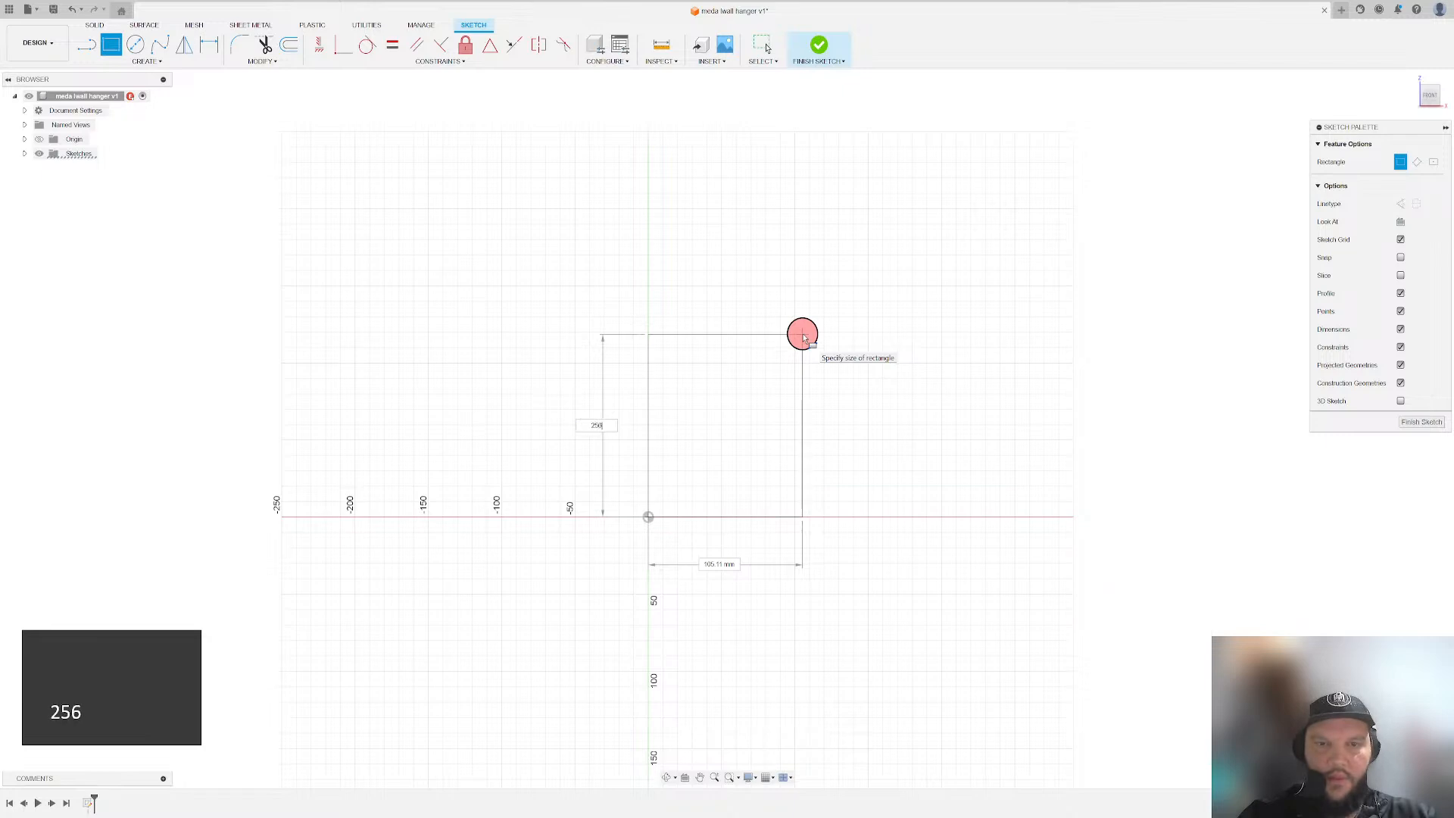
{"action": "key", "text": "Tab"}
{"action": "type", "text": "256"}
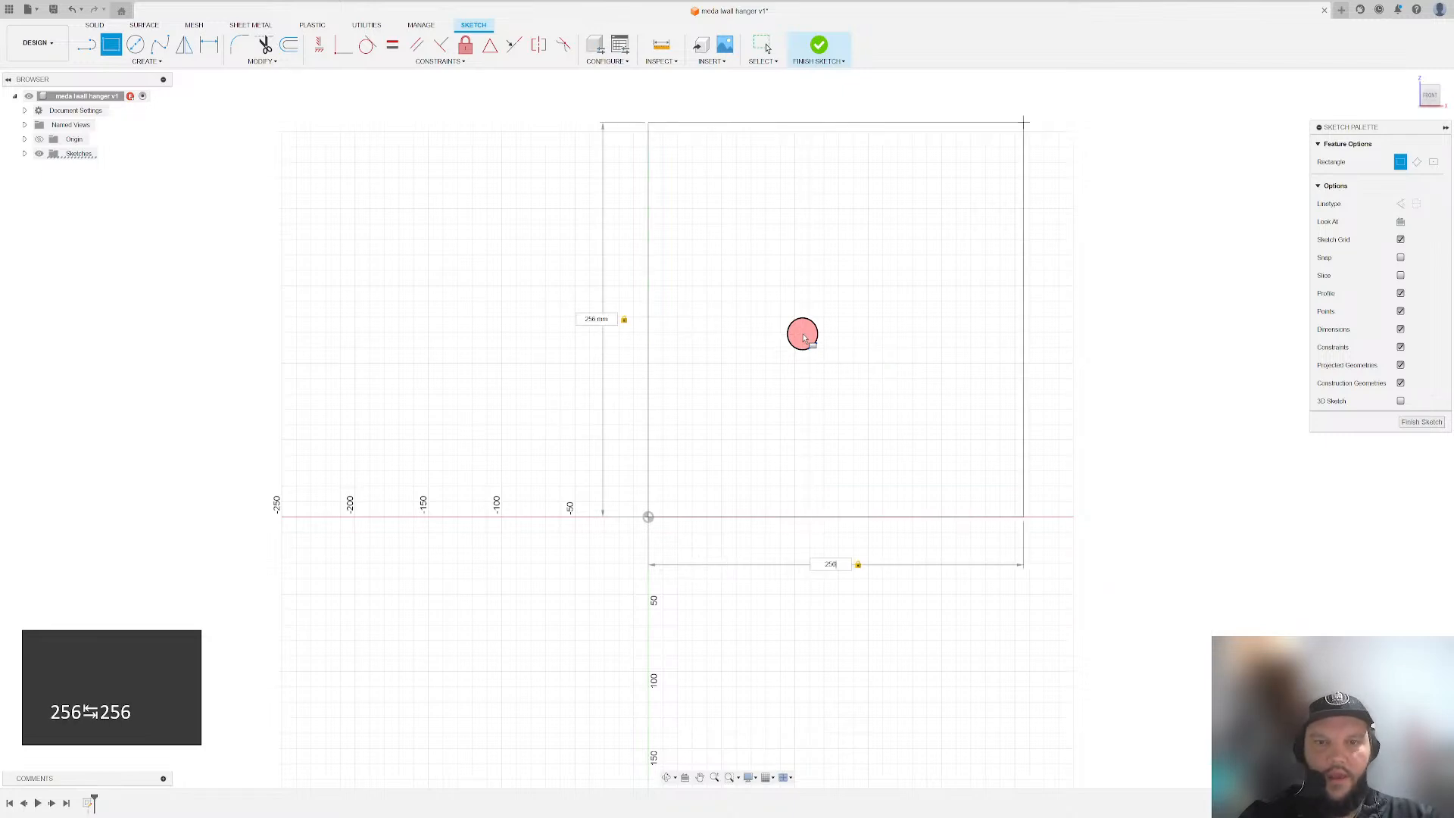
{"action": "key", "text": "shift+Tab"}
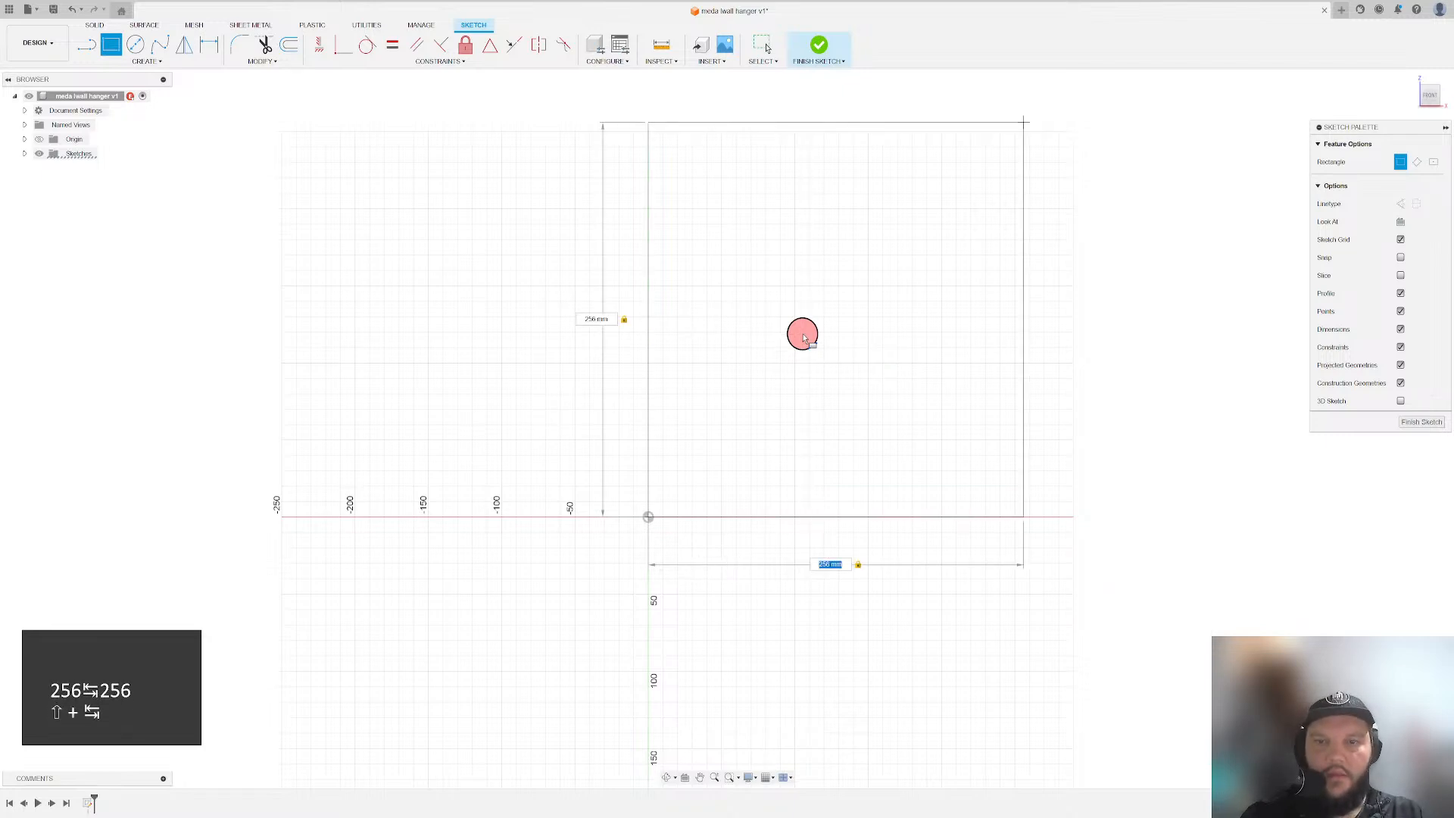
{"action": "type", "text": "250"}
{"action": "key", "text": "shift+Tab"}
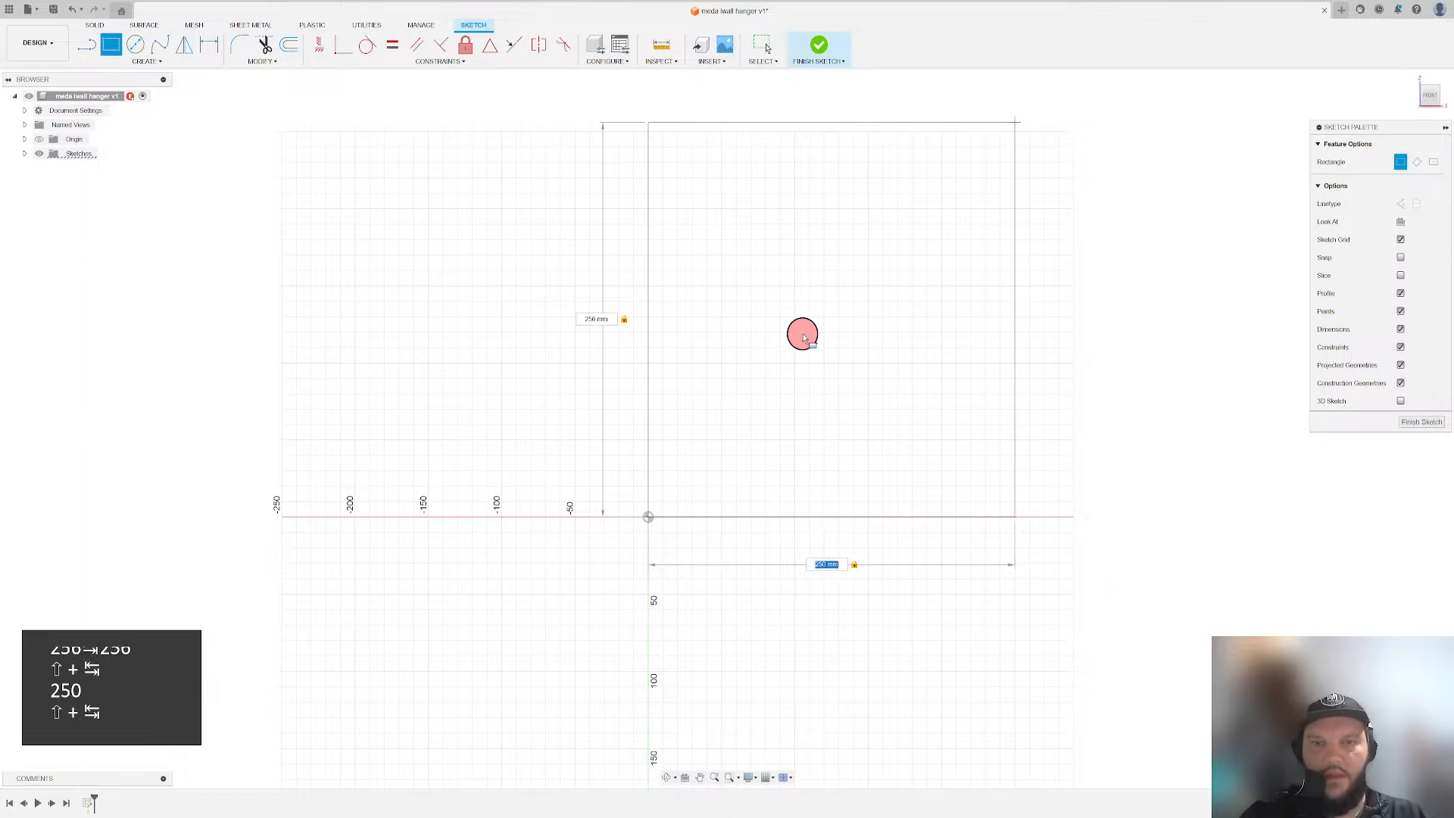
{"action": "key", "text": "Tab"}
{"action": "type", "text": "250"}
{"action": "key", "text": "Return"}
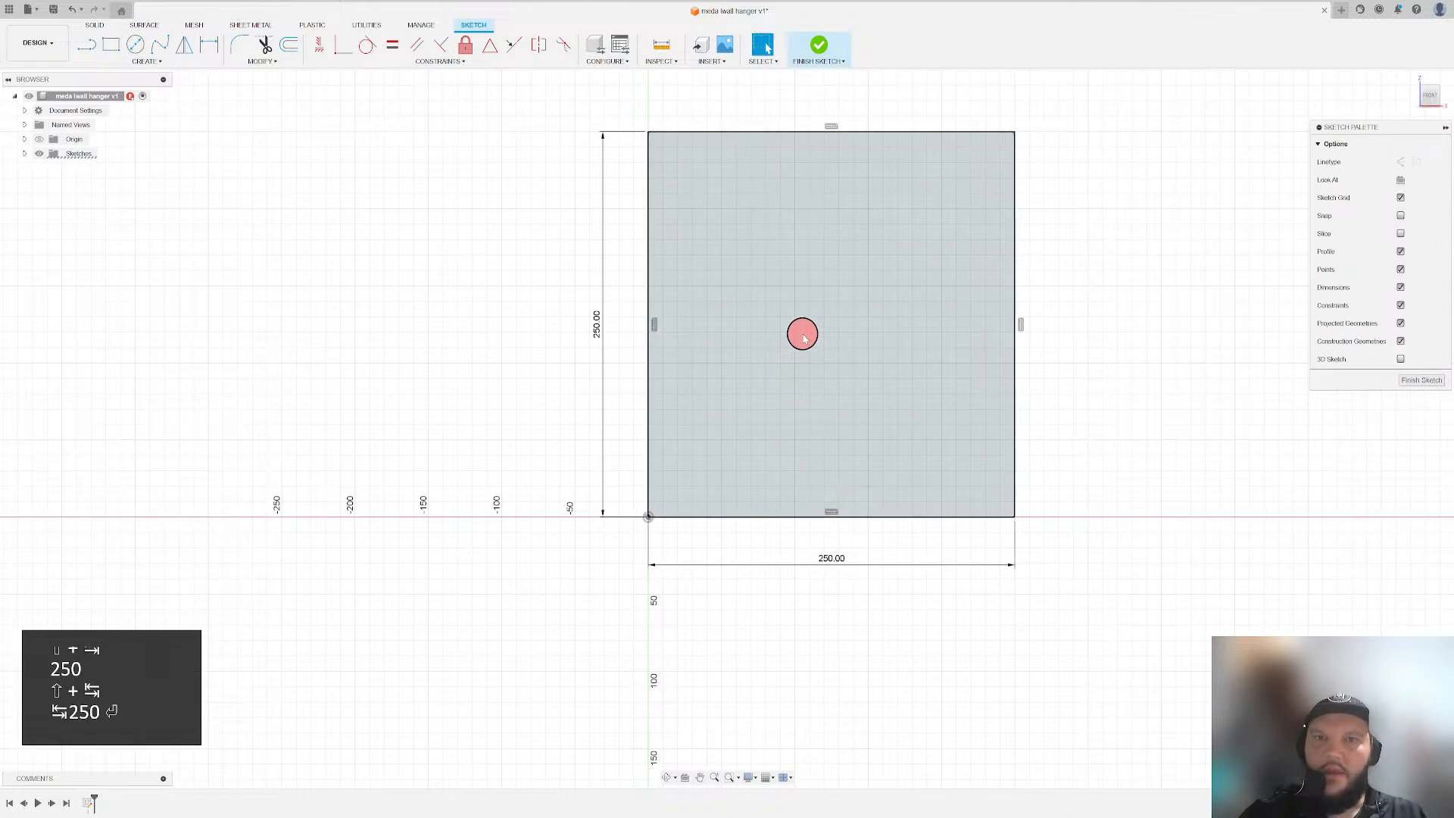
- Convert the whole 250 mm square to construction lines and finish the sketch
{"action": "left_click_drag", "start_coordinate": [608, 119], "coordinate": [1019, 569]}
{"action": "key", "text": "x"}
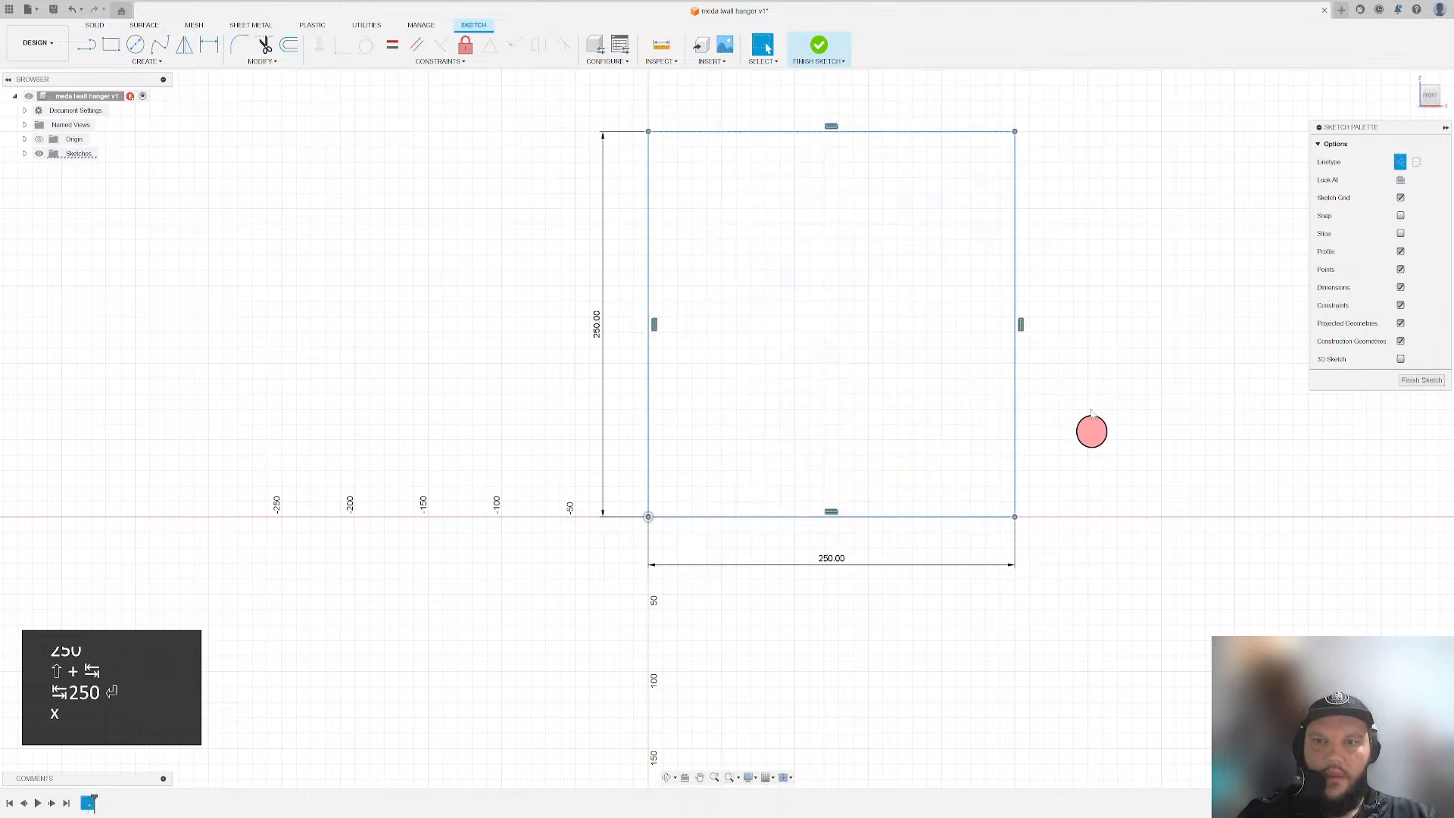
{"action": "middle_click_drag", "start_coordinate": [1124, 214], "coordinate": [1012, 270]}
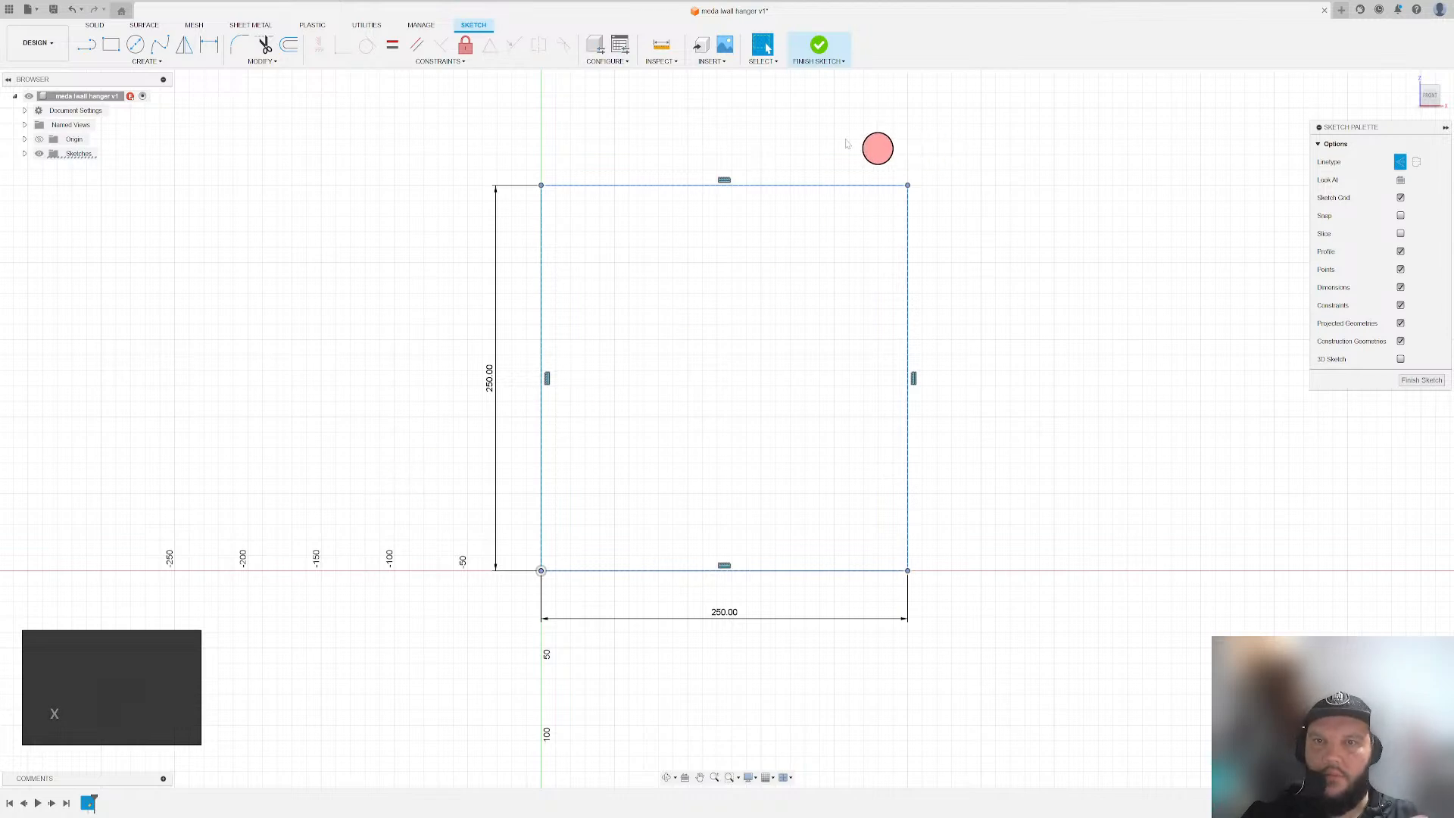
{"action": "left_click", "coordinate": [820, 50]}
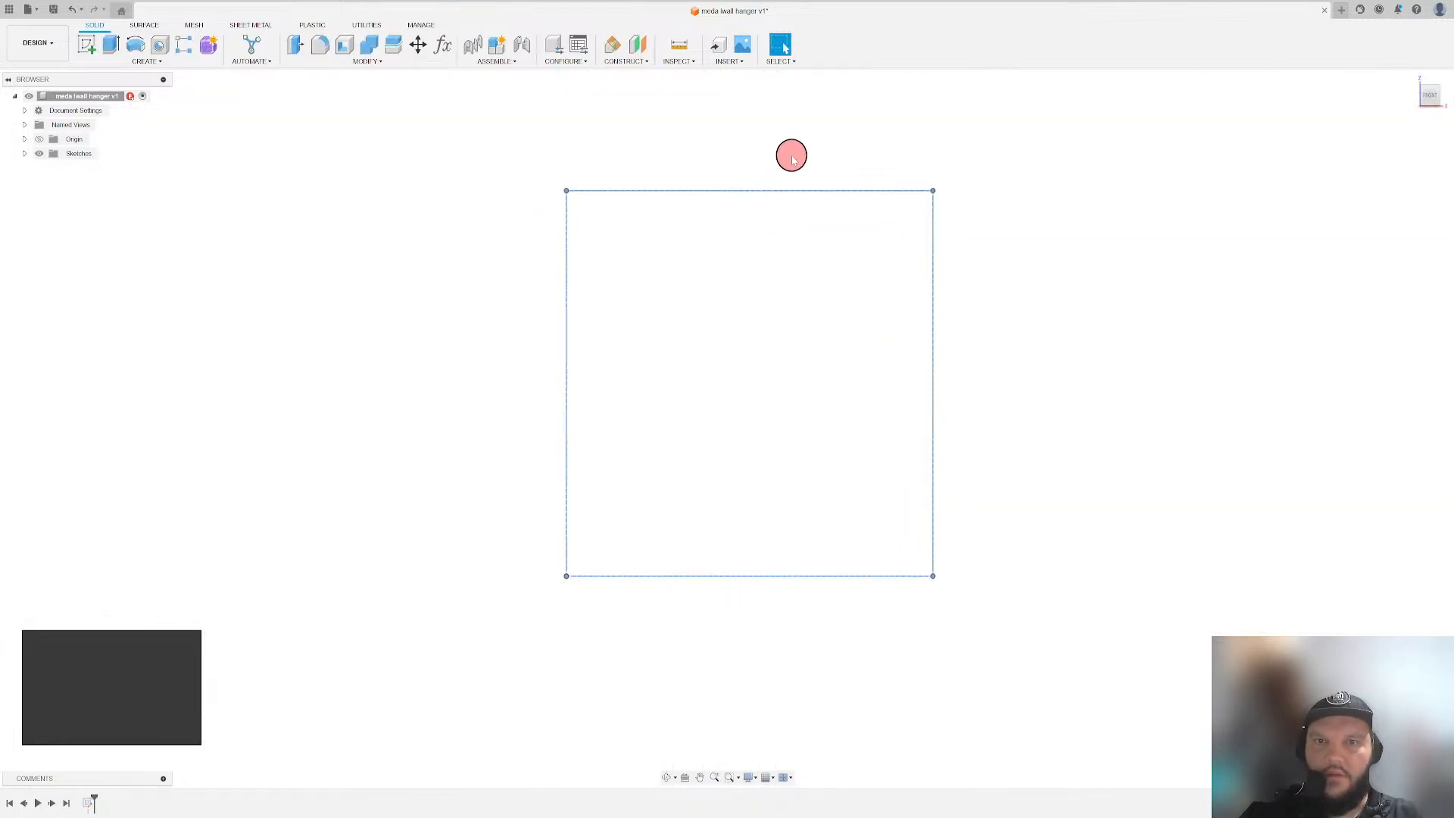
- Start a second sketch on the front plane, with the construction square in view
{"action": "left_click", "coordinate": [85, 44]}
{"action": "left_click", "coordinate": [607, 340]}
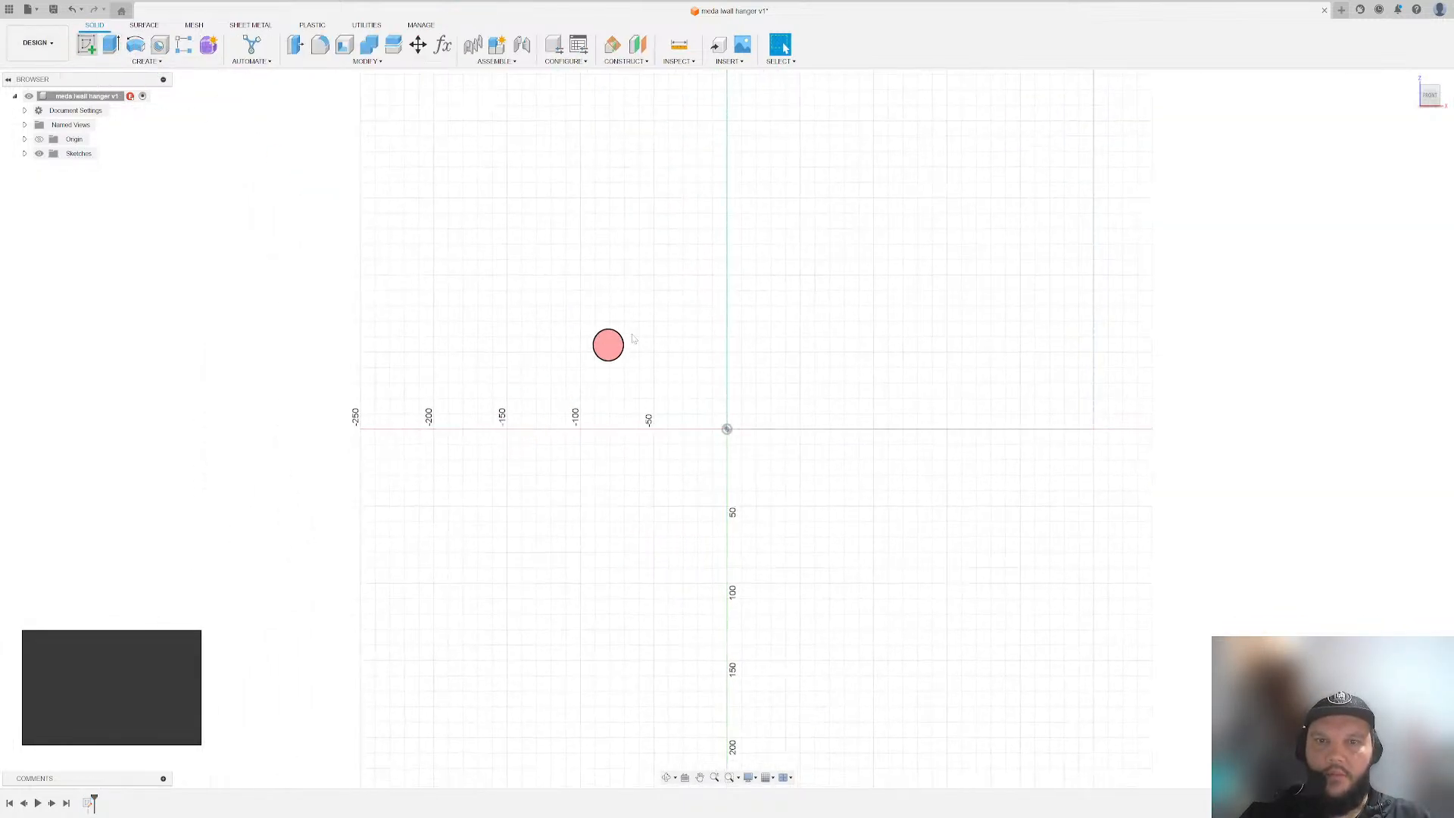
{"action": "middle_click_drag", "start_coordinate": [634, 306], "coordinate": [462, 396]}
{"action": "scroll", "coordinate": [604, 355], "scroll_direction": "up", "scroll_amount": 3}
{"action": "scroll", "coordinate": [604, 354], "scroll_direction": "down", "scroll_amount": 2}
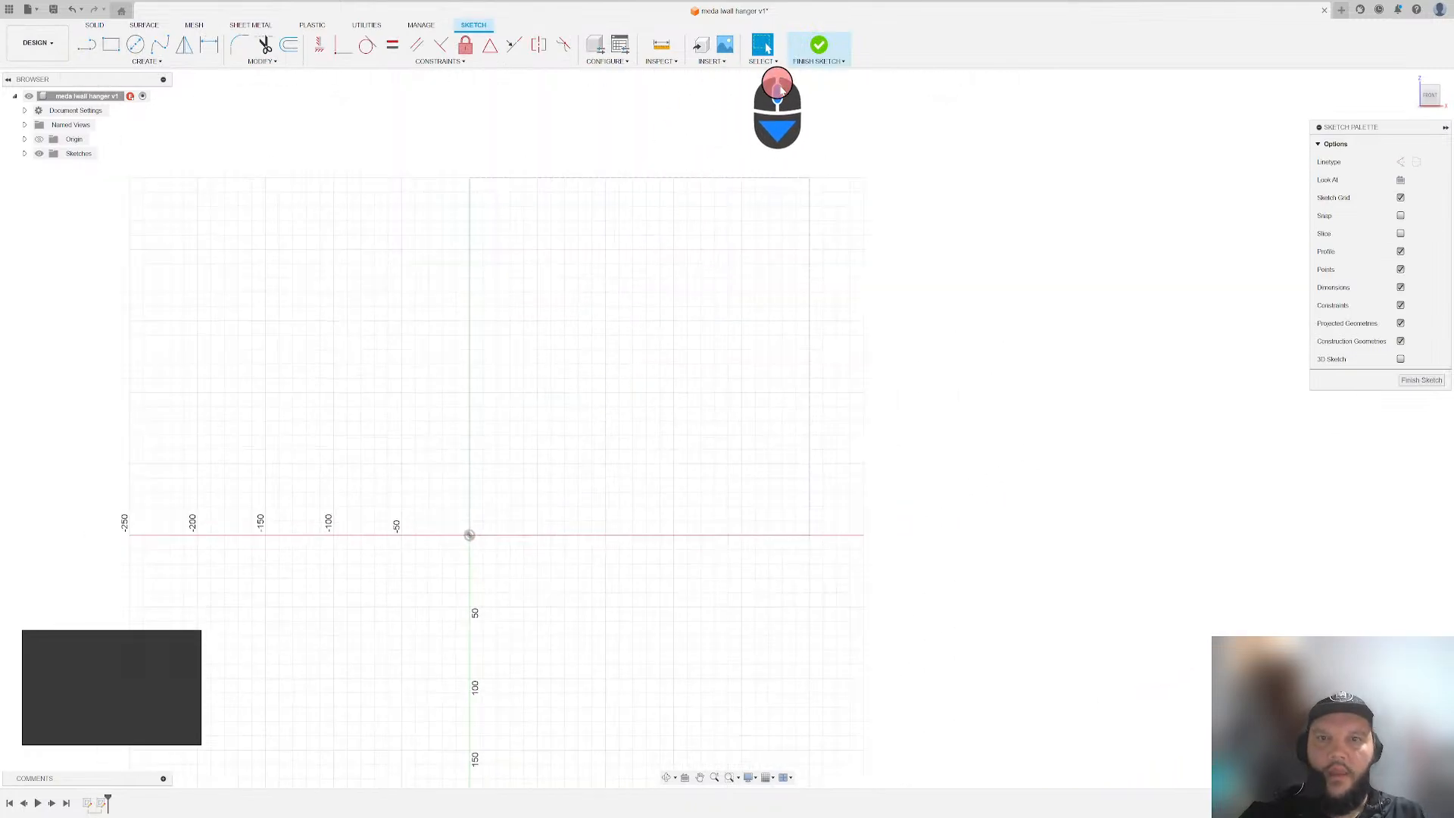
- Insert the hockey player SVG from the computer into the sketch and flip it vertically
{"action": "left_click", "coordinate": [697, 61]}
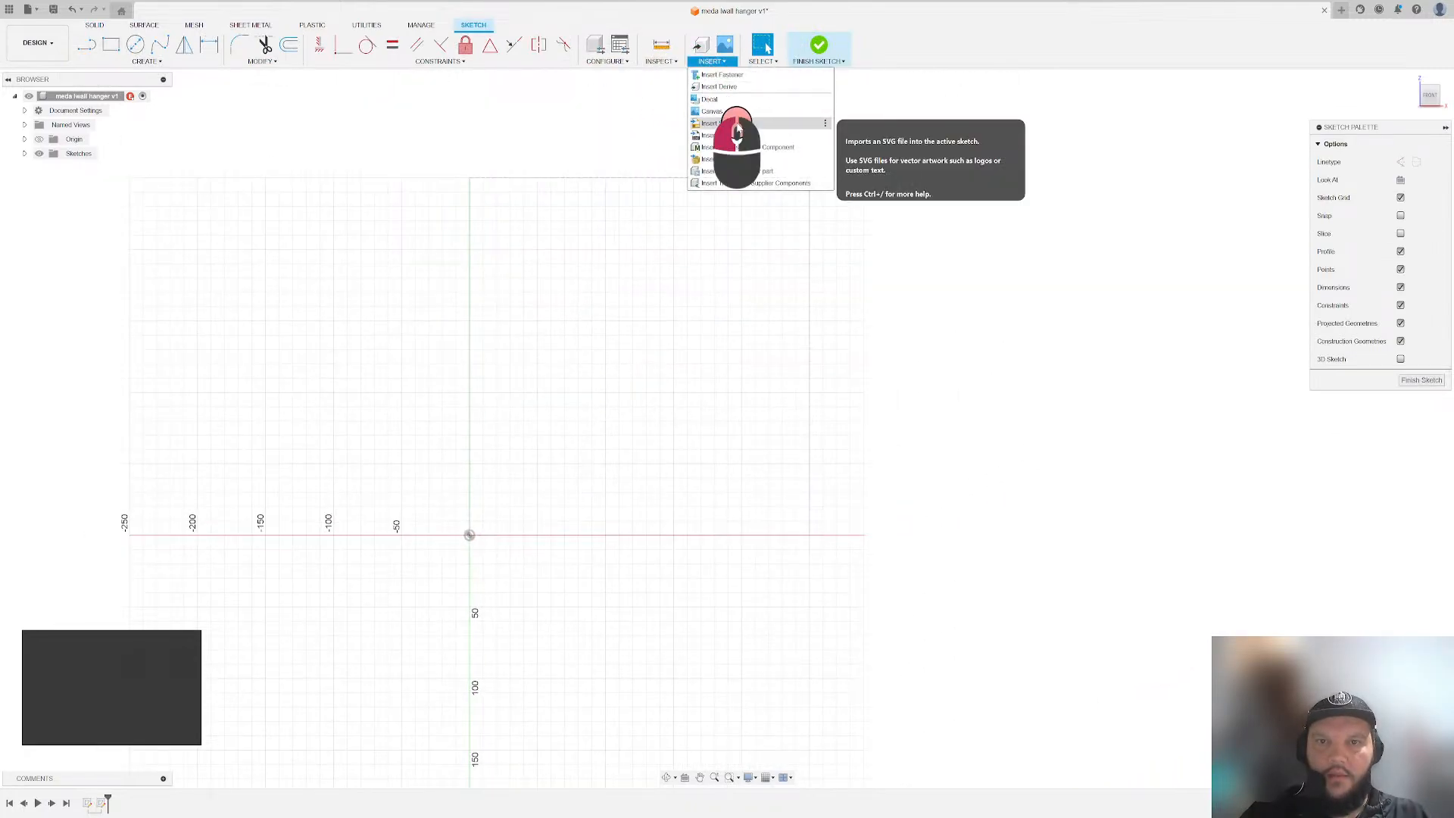
{"action": "left_click", "coordinate": [737, 127]}
{"action": "left_click", "coordinate": [611, 529]}
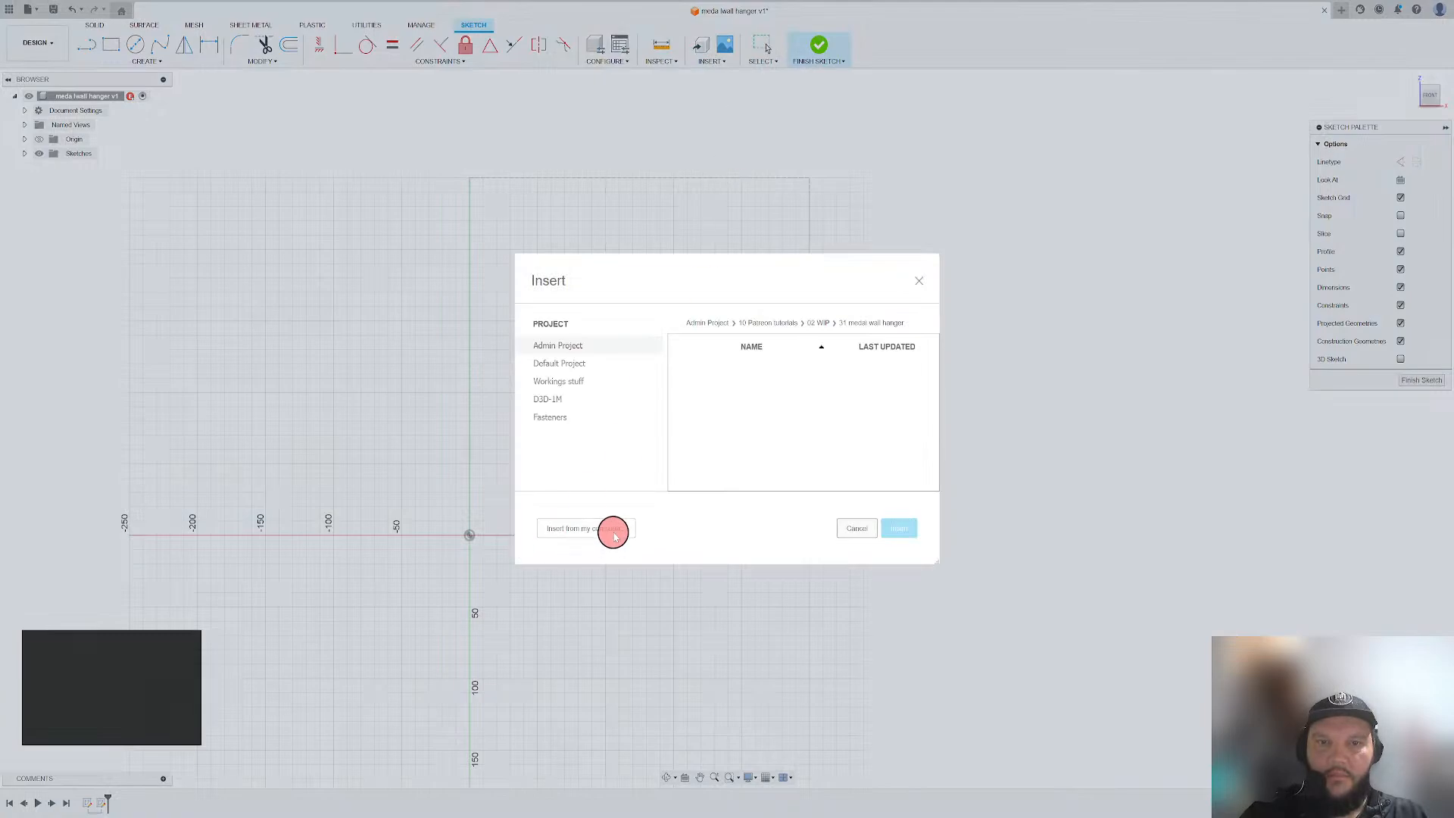
{"action": "double_click", "coordinate": [194, 109]}
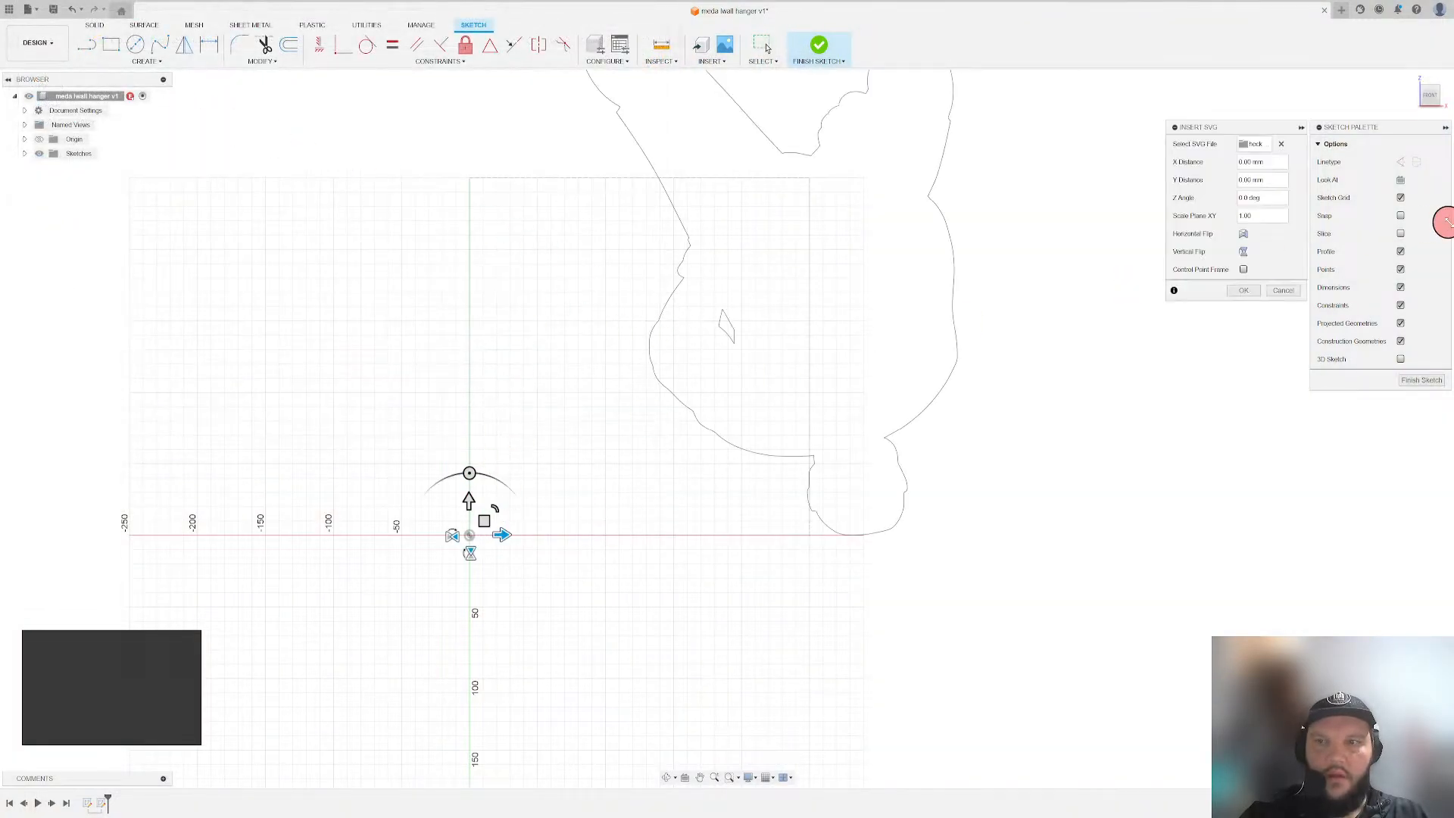
{"action": "left_click", "coordinate": [1243, 252]}
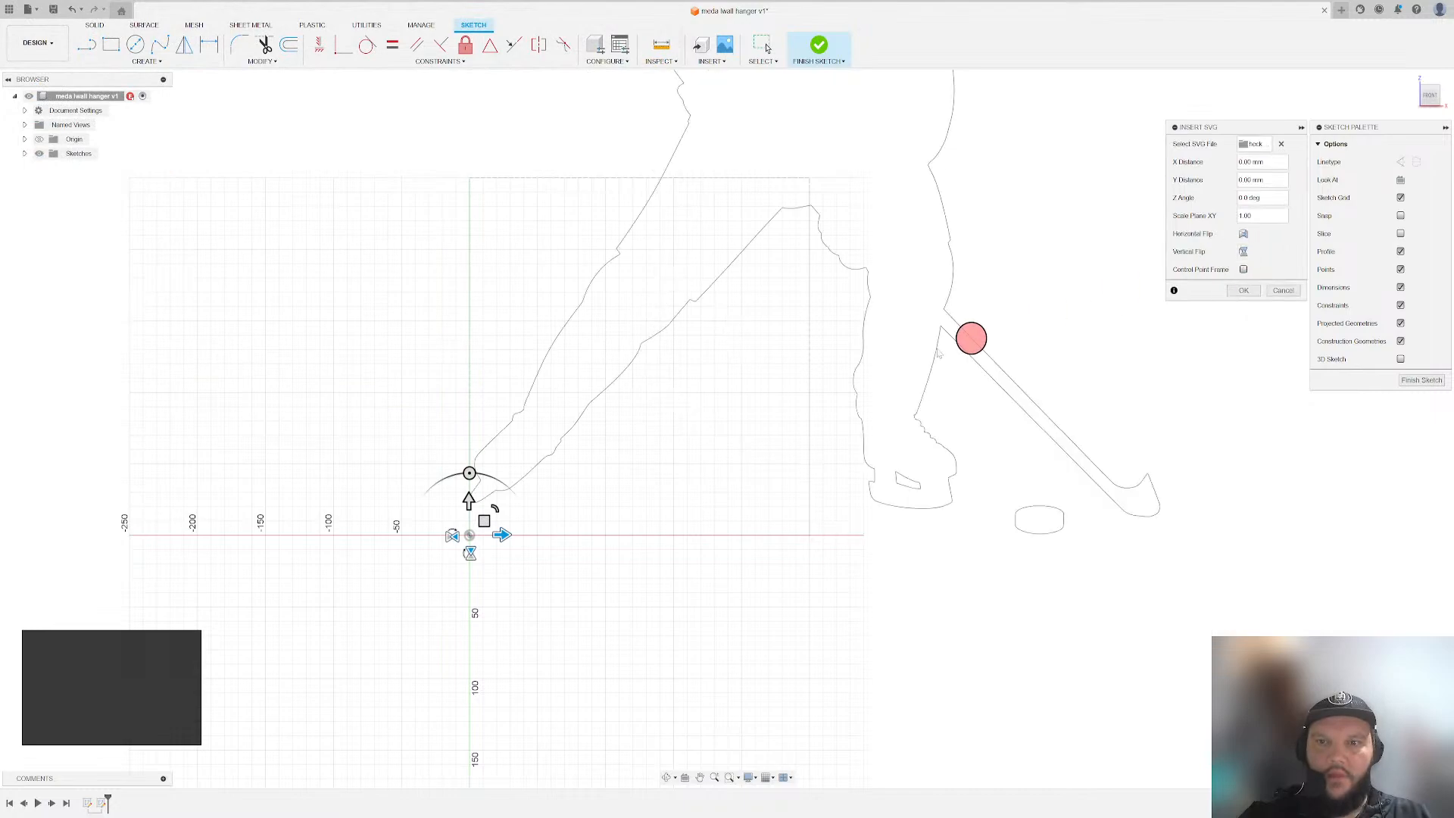
{"action": "scroll", "coordinate": [793, 497], "scroll_direction": "down", "scroll_amount": 3}
{"action": "scroll", "coordinate": [786, 470], "scroll_direction": "up", "scroll_amount": 2}
{"action": "scroll", "coordinate": [815, 367], "scroll_direction": "down", "scroll_amount": 3}
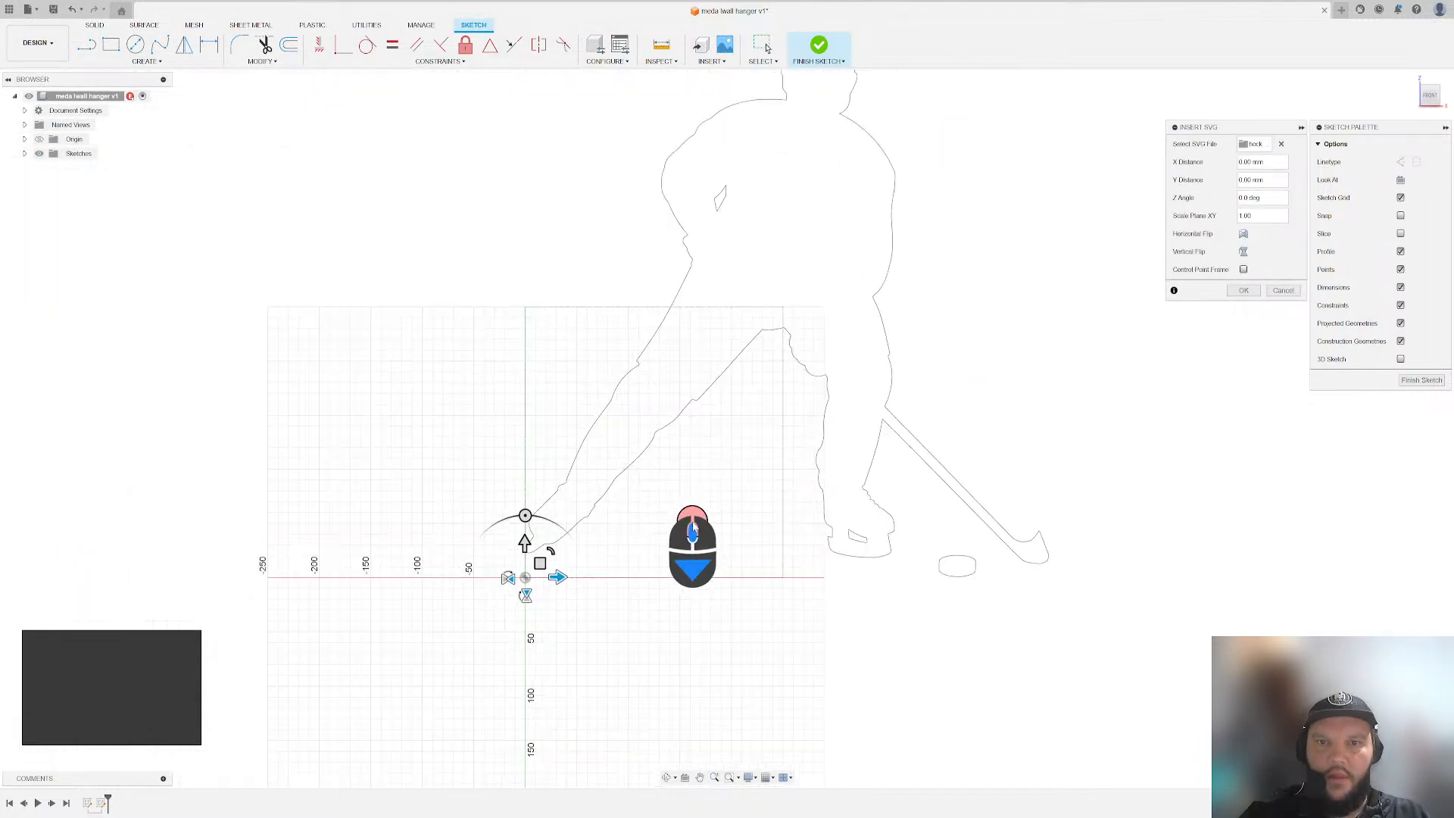
- Scale the hockey player silhouette down, place it in the upper-left area of the construction square, and accept the insertion
{"action": "mouse_move", "coordinate": [552, 548]}
{"action": "left_mouse_down"}
{"action": "mouse_move", "coordinate": [536, 567]}
{"action": "mouse_move", "coordinate": [552, 562]}
{"action": "mouse_move", "coordinate": [517, 476]}
{"action": "mouse_move", "coordinate": [541, 285]}
{"action": "left_mouse_up"}
{"action": "scroll", "coordinate": [553, 580], "scroll_direction": "down", "scroll_amount": 3}
{"action": "scroll", "coordinate": [553, 583], "scroll_direction": "down", "scroll_amount": 2}
{"action": "middle_click_drag", "start_coordinate": [651, 264], "coordinate": [520, 520]}
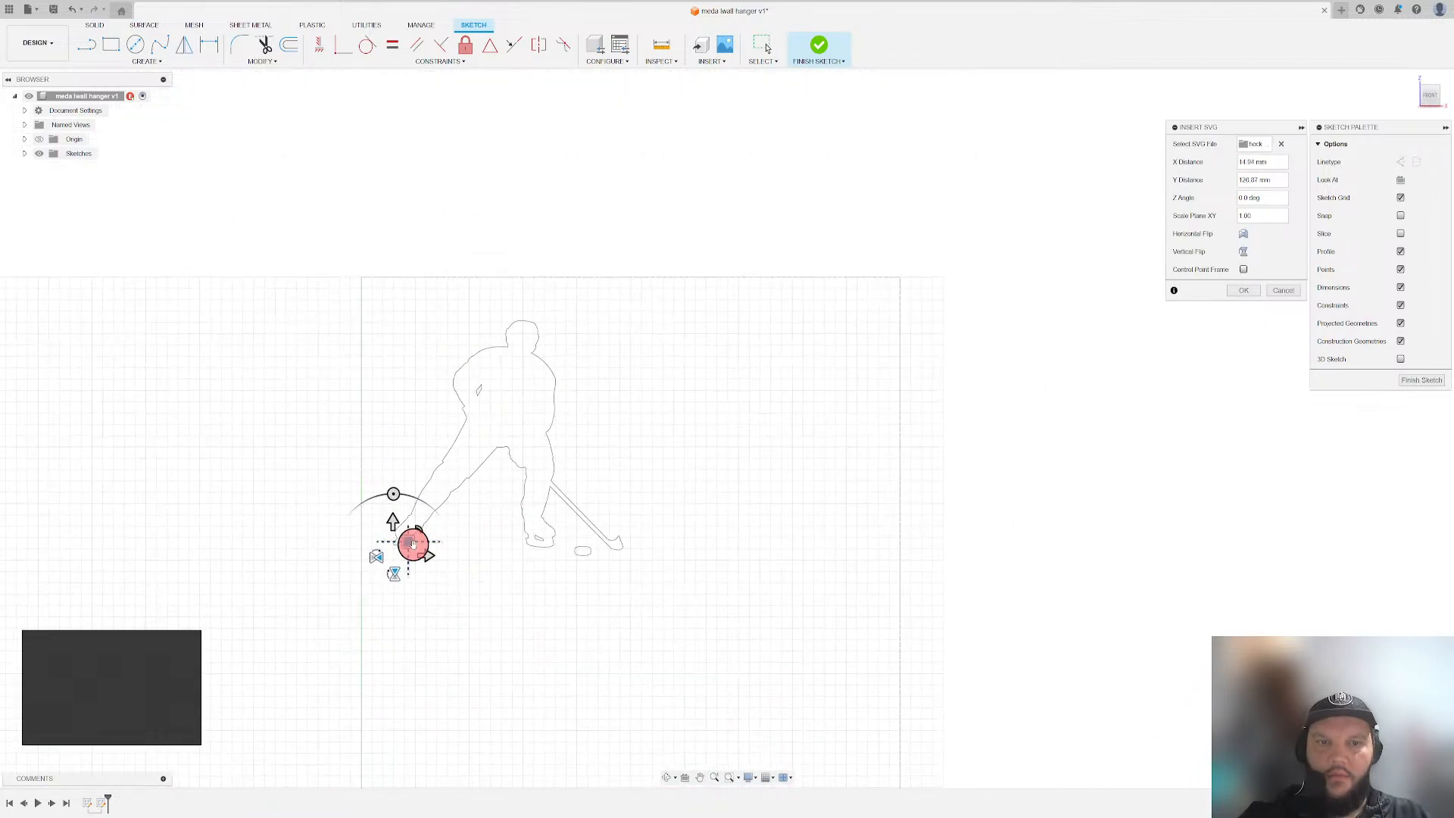
{"action": "left_click_drag", "start_coordinate": [413, 543], "coordinate": [455, 429]}
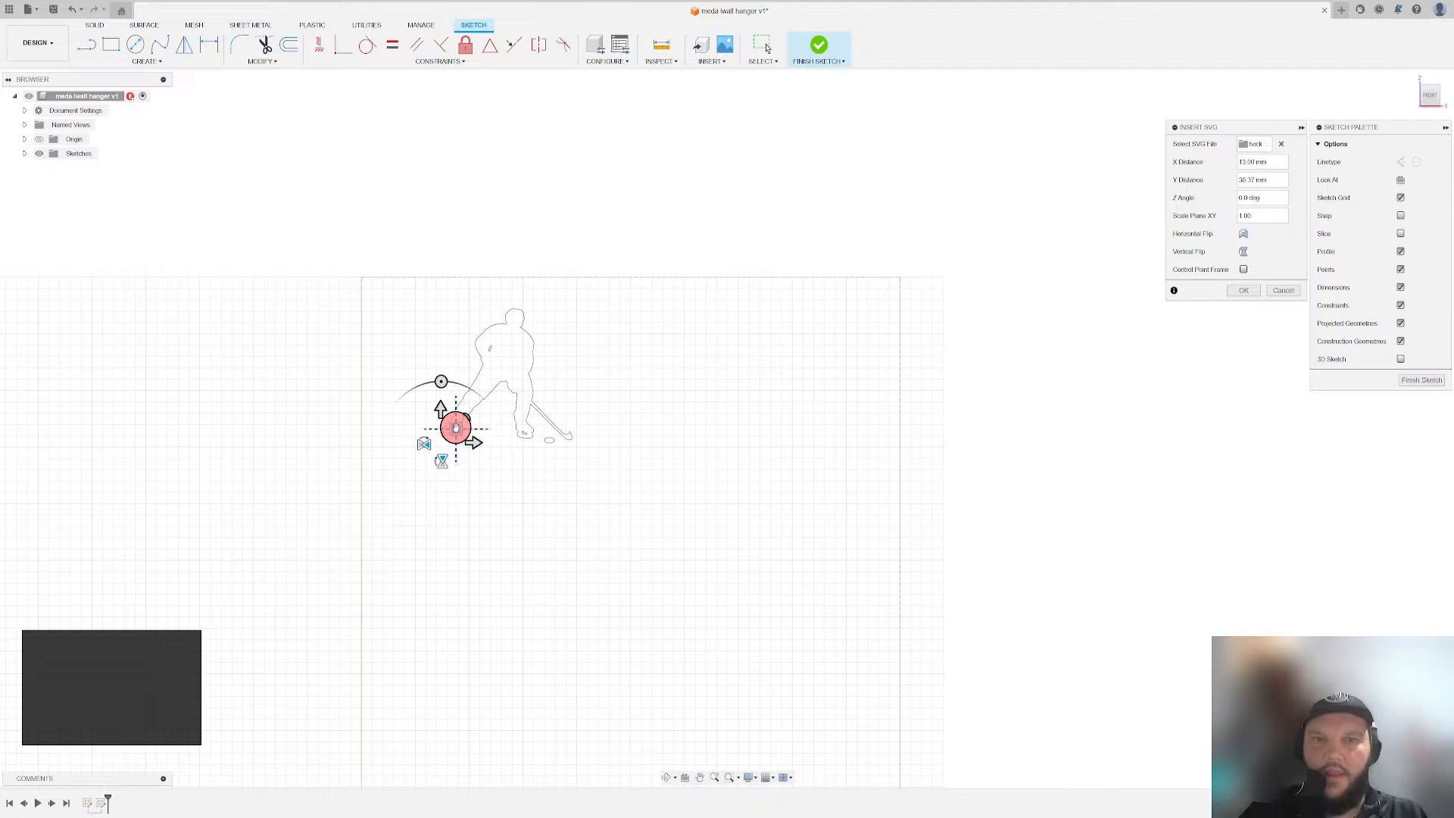
{"action": "scroll", "coordinate": [601, 365], "scroll_direction": "down", "scroll_amount": 4}
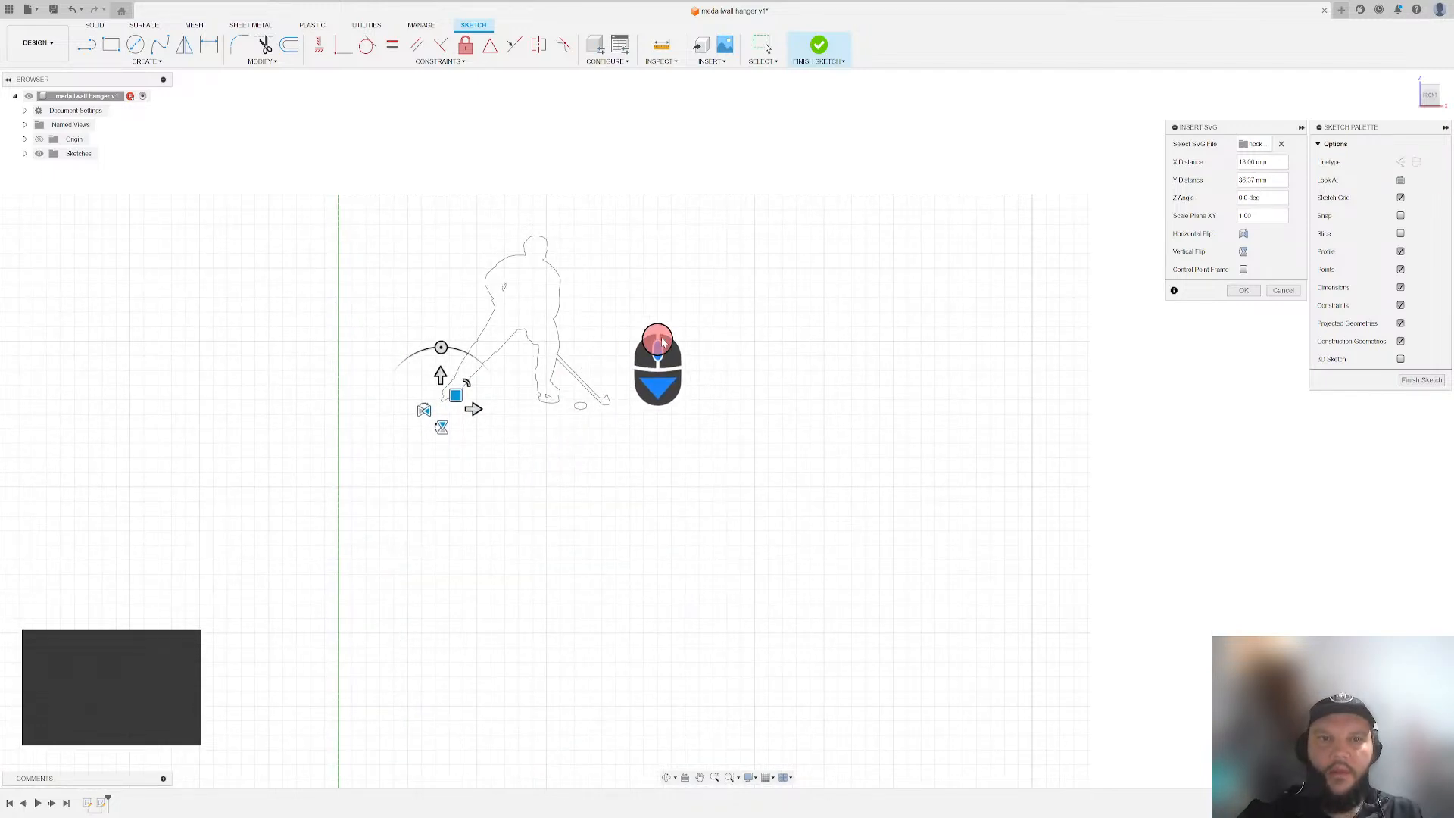
{"action": "middle_click_drag", "start_coordinate": [662, 343], "coordinate": [641, 318]}
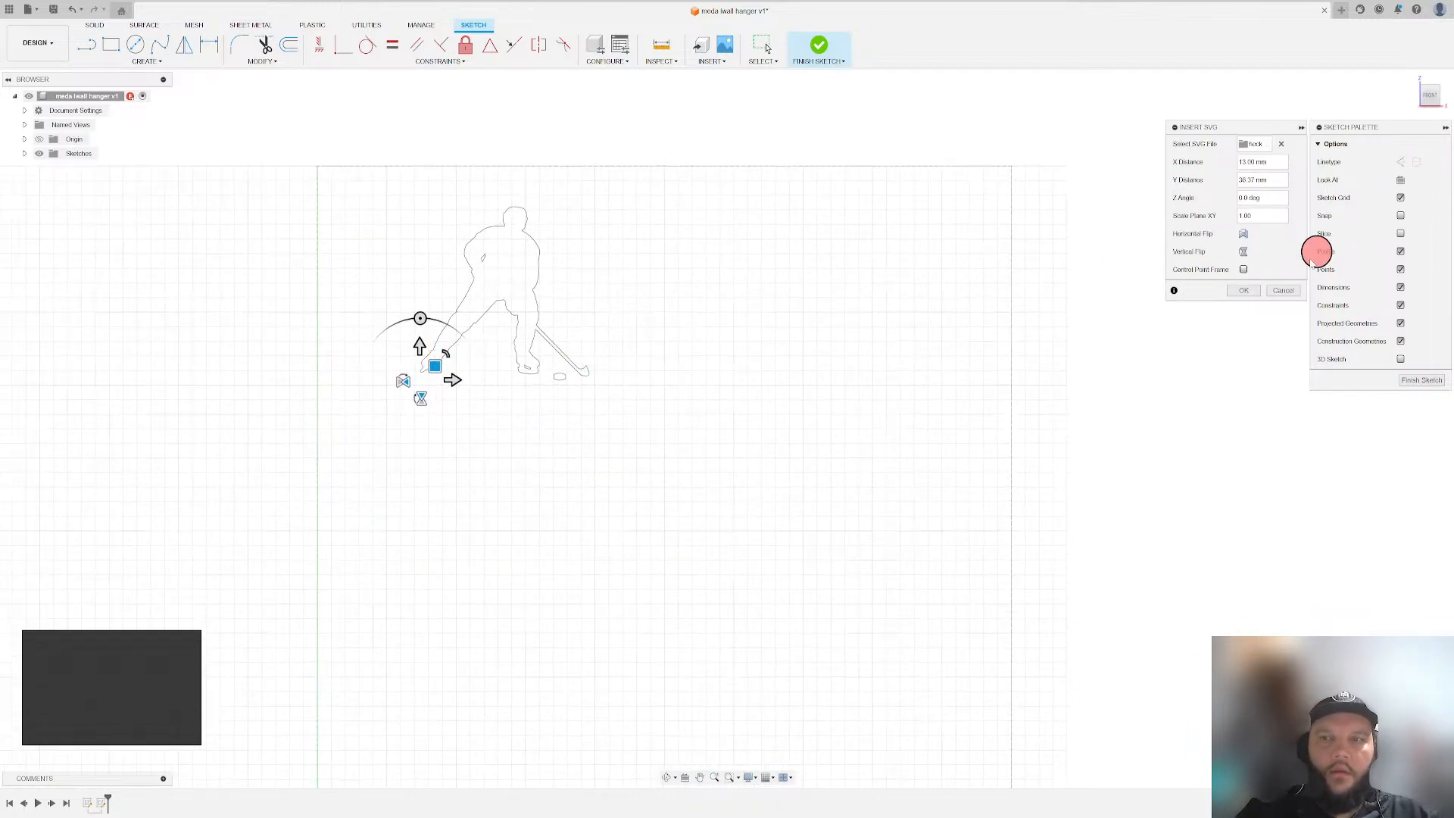
{"action": "left_click", "coordinate": [1236, 291]}
{"action": "left_click", "coordinate": [578, 287]}
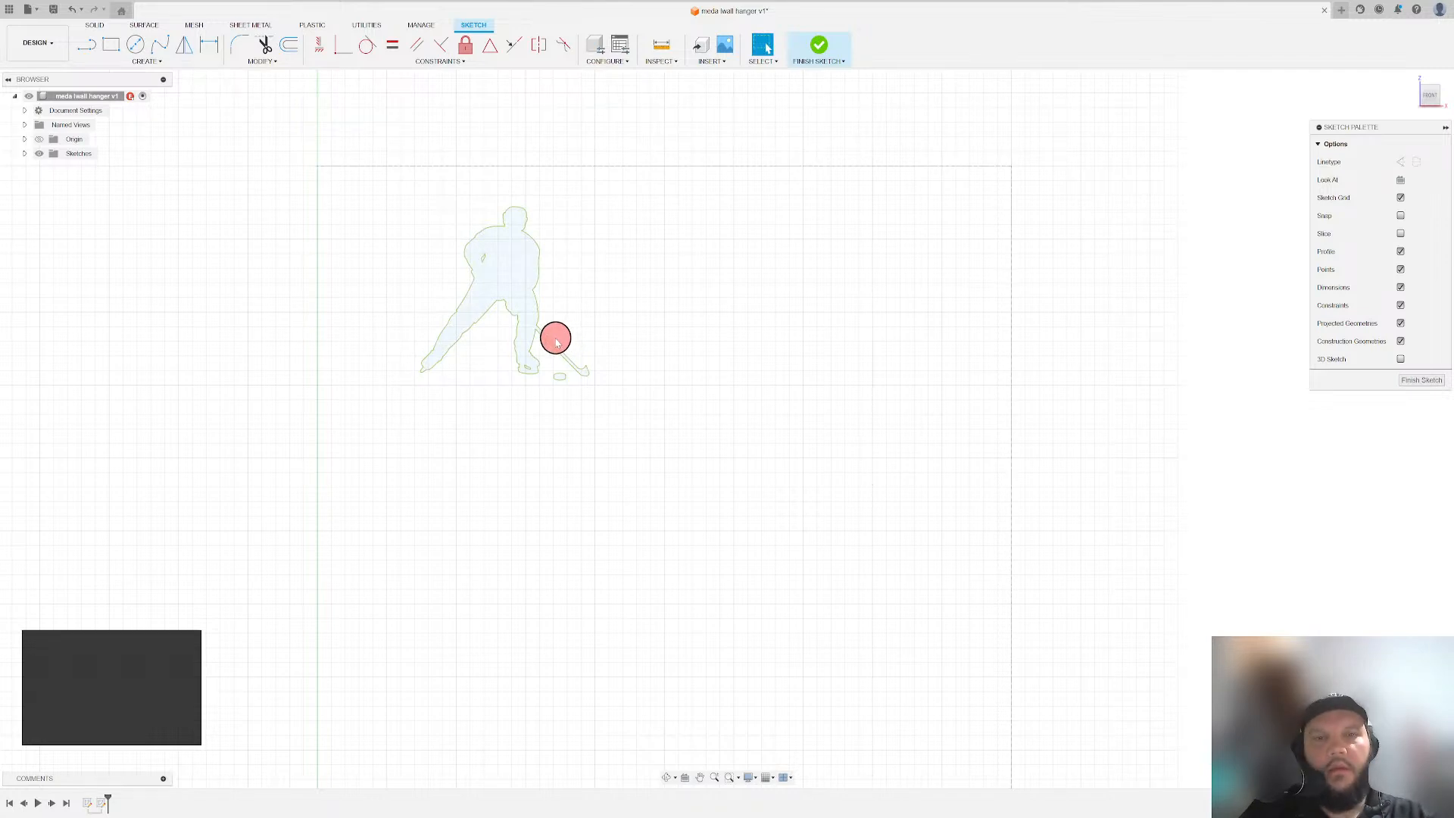
- Draw a horizontal line about 97 mm long from the player's front skate leftward past the square's left edge
{"action": "left_click", "coordinate": [86, 44]}
{"action": "scroll", "coordinate": [459, 390], "scroll_direction": "down", "scroll_amount": 3}
{"action": "scroll", "coordinate": [600, 341], "scroll_direction": "down", "scroll_amount": 3}
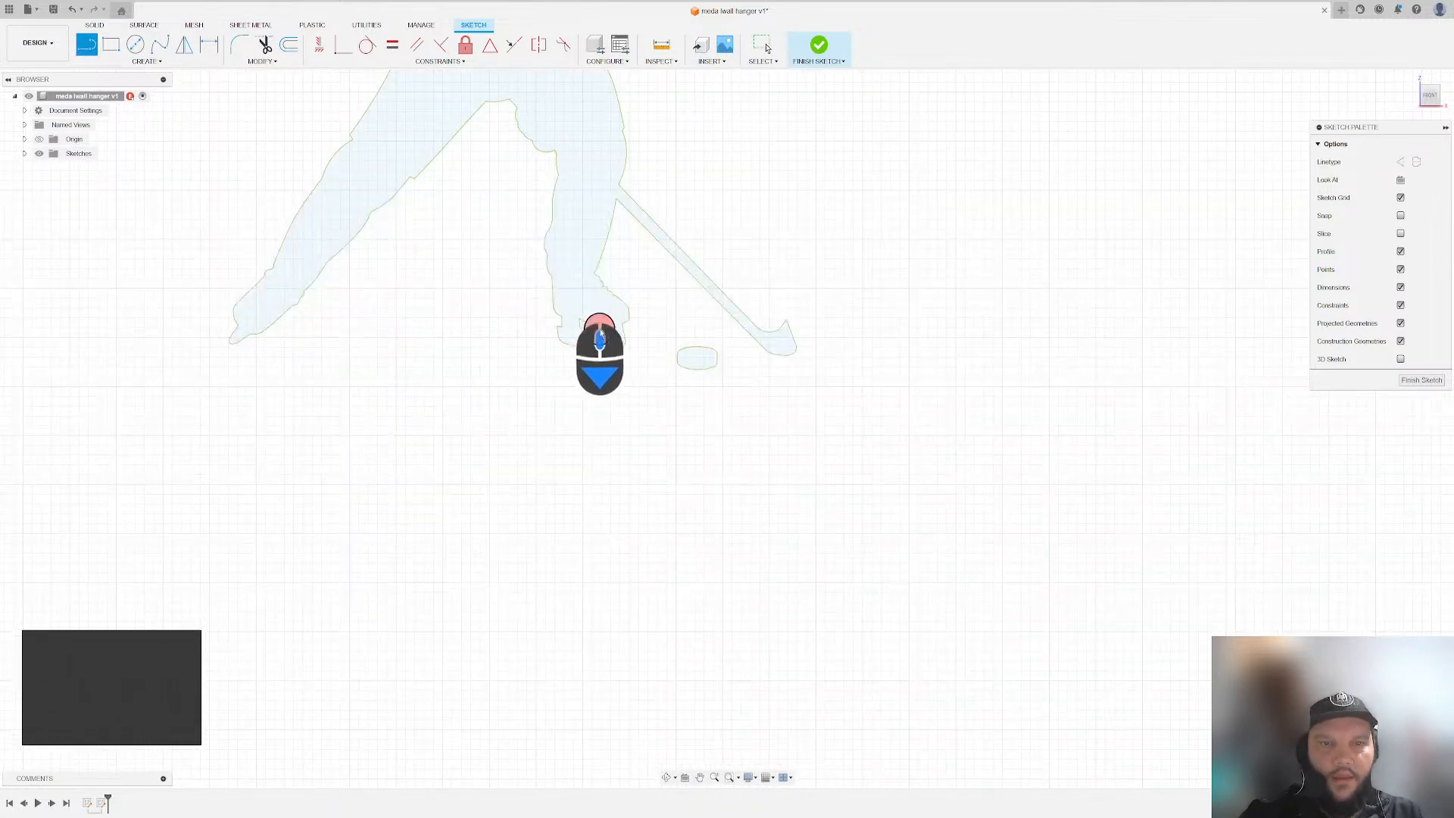
{"action": "left_click", "coordinate": [588, 349]}
{"action": "left_click", "coordinate": [590, 351]}
{"action": "scroll", "coordinate": [571, 366], "scroll_direction": "down", "scroll_amount": 3}
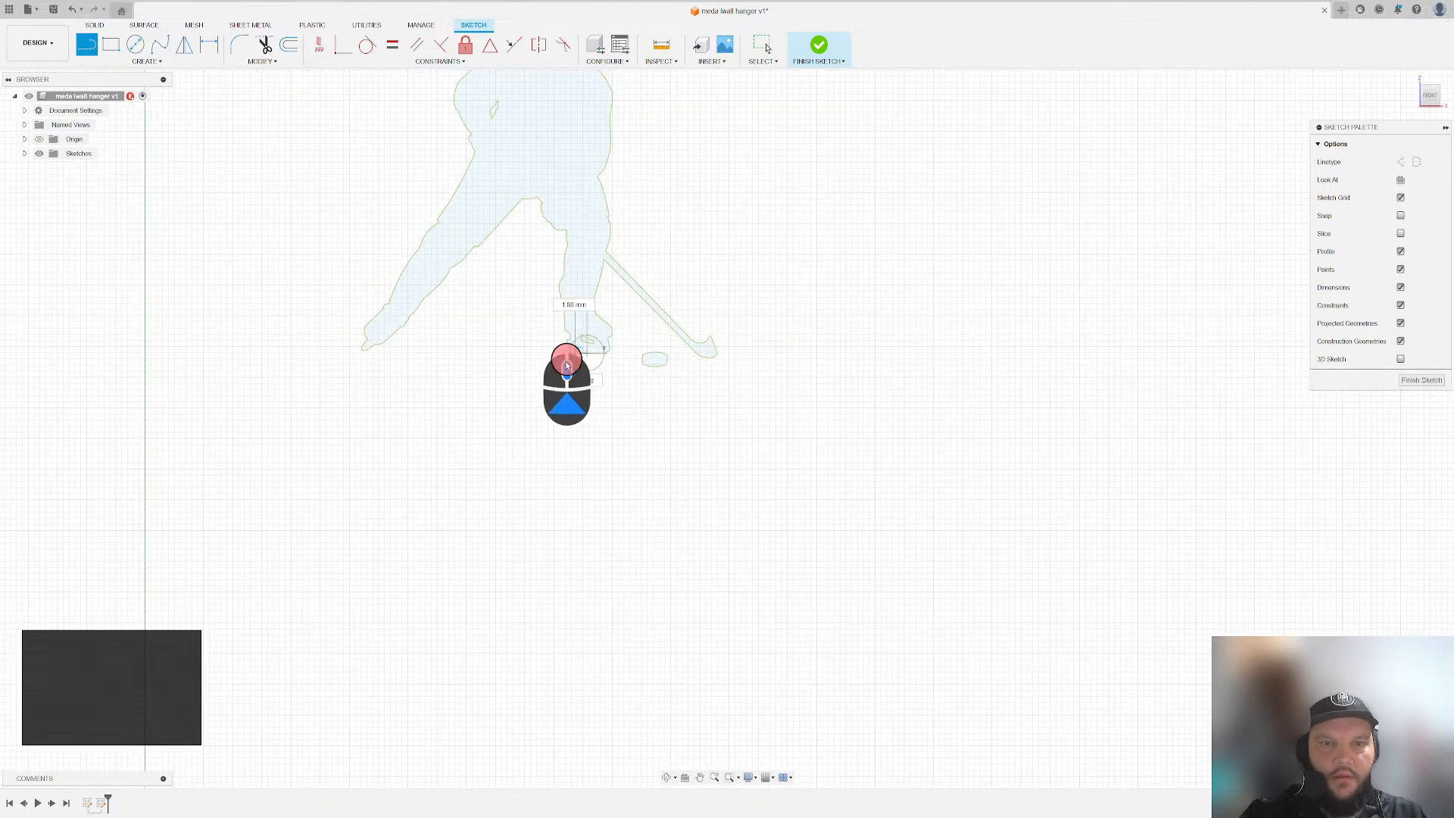
{"action": "left_click", "coordinate": [216, 369]}
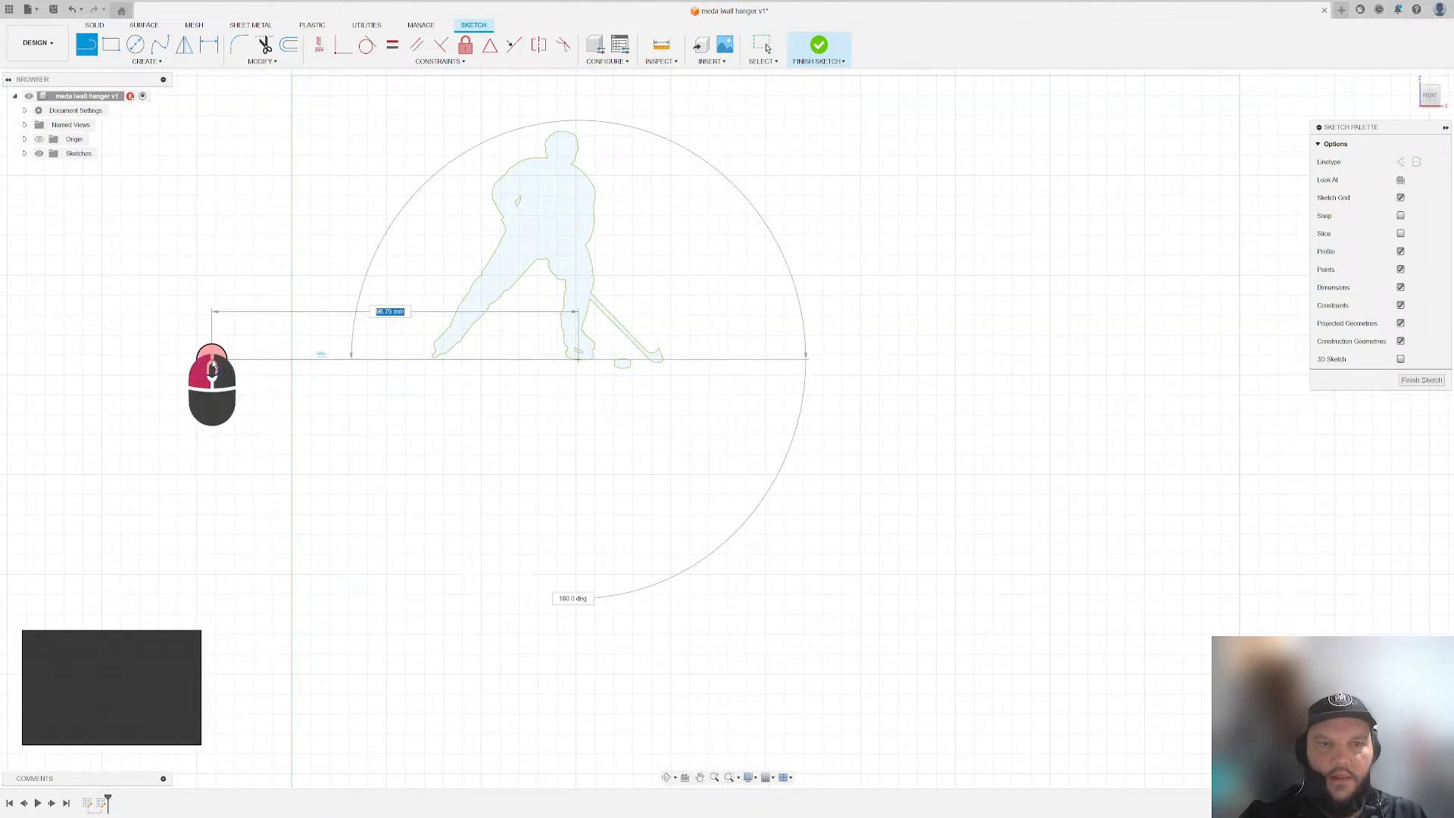
{"action": "key", "text": "Escape"}
{"action": "scroll", "coordinate": [252, 402], "scroll_direction": "down", "scroll_amount": 2}
- Extend the horizontal line under the hockey player in both directions so it runs well past both sides of the construction square
{"action": "key", "text": "s"}
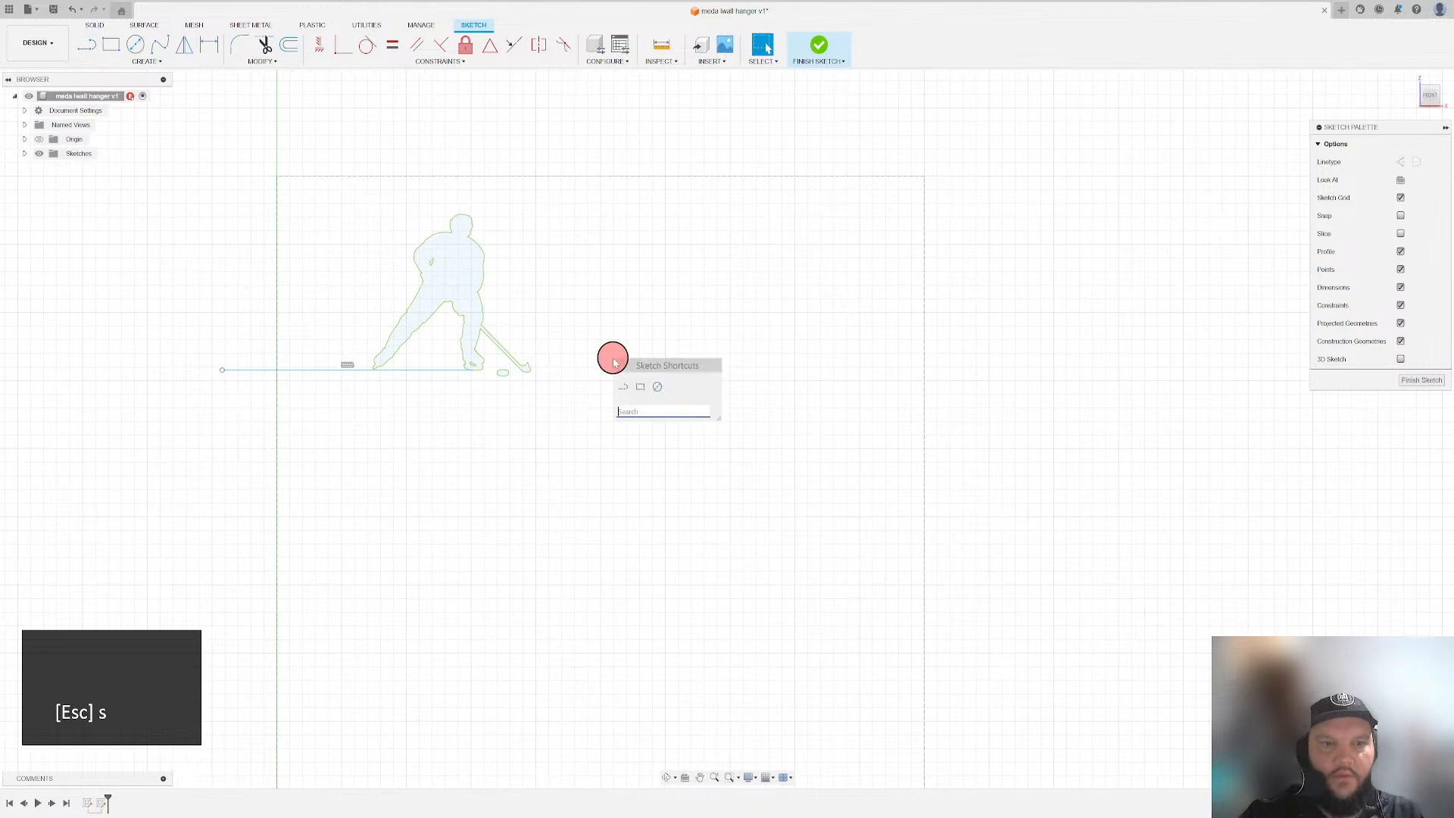
{"action": "type", "text": "ex"}
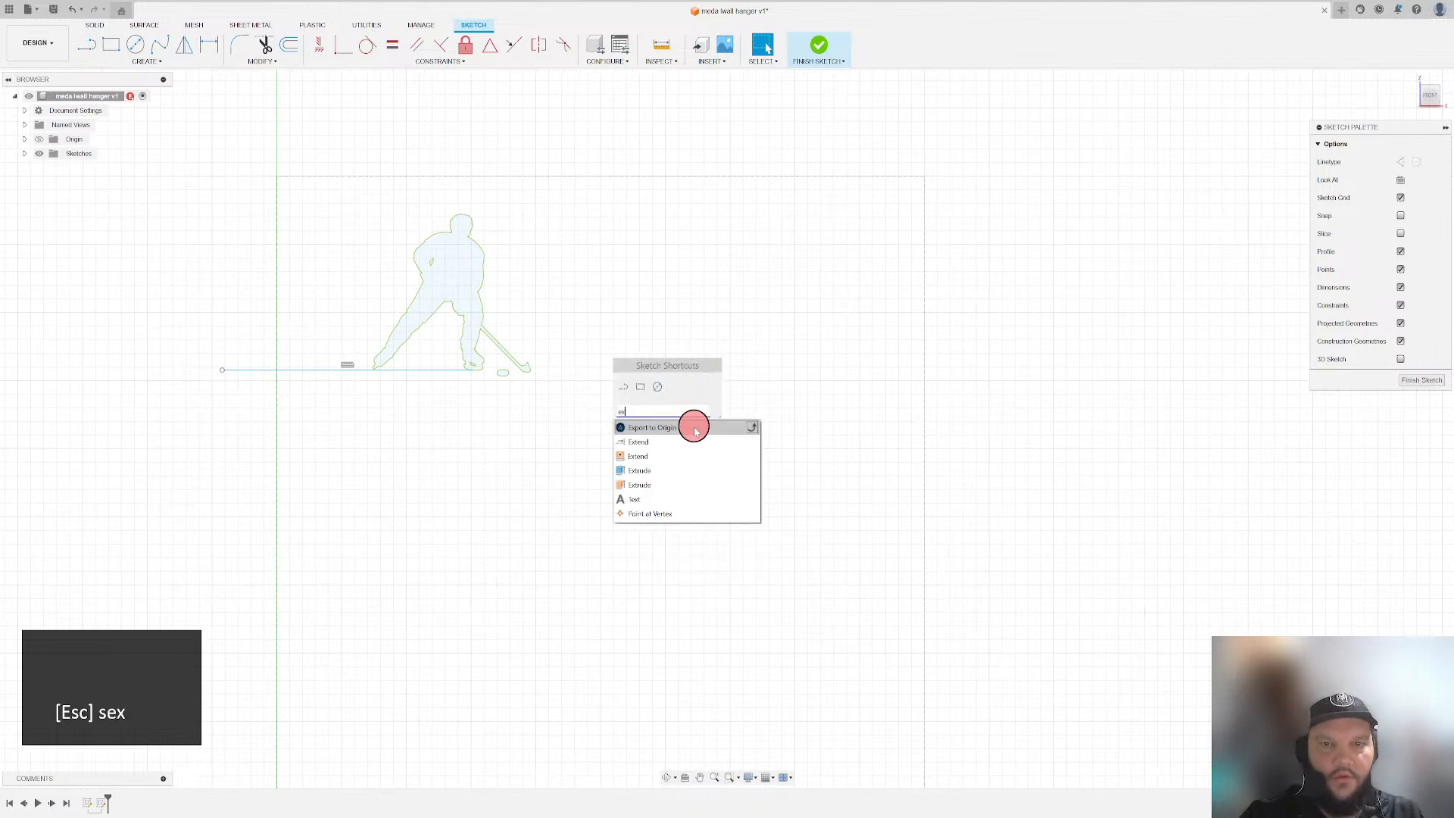
{"action": "left_click", "coordinate": [649, 438]}
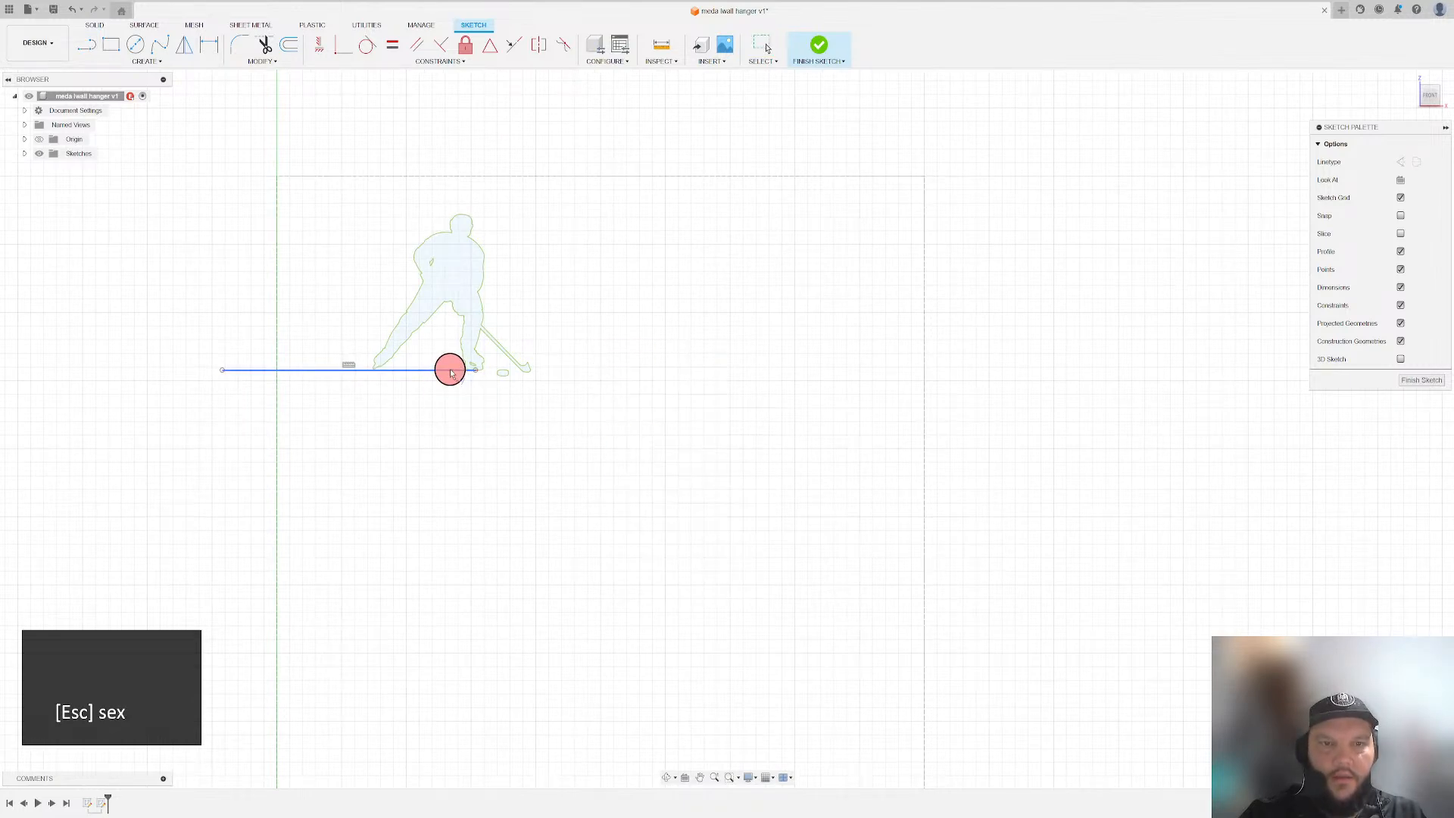
{"action": "left_click", "coordinate": [446, 371]}
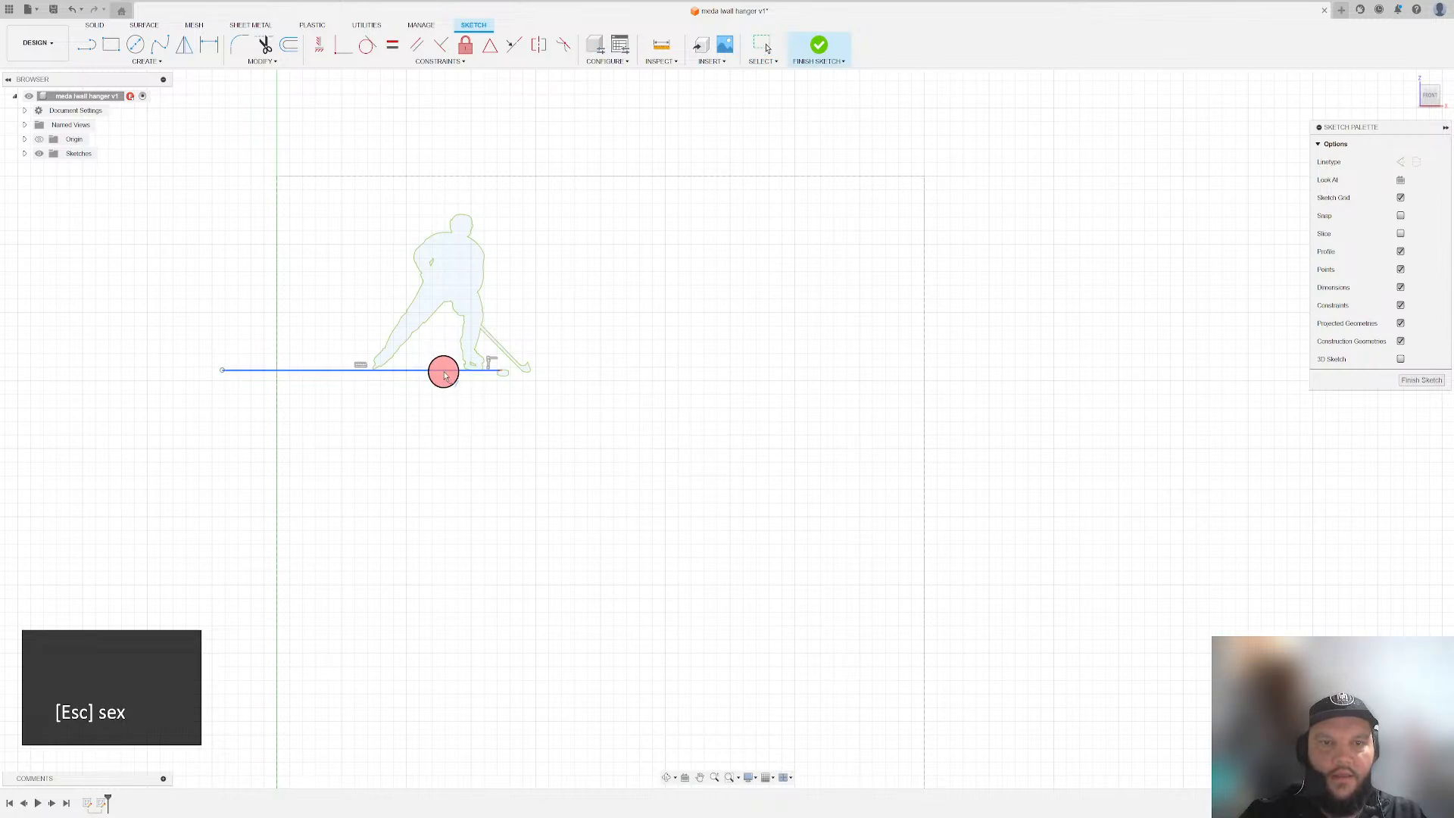
{"action": "left_click", "coordinate": [445, 373]}
{"action": "left_click", "coordinate": [445, 373]}
{"action": "left_click", "coordinate": [445, 373]}
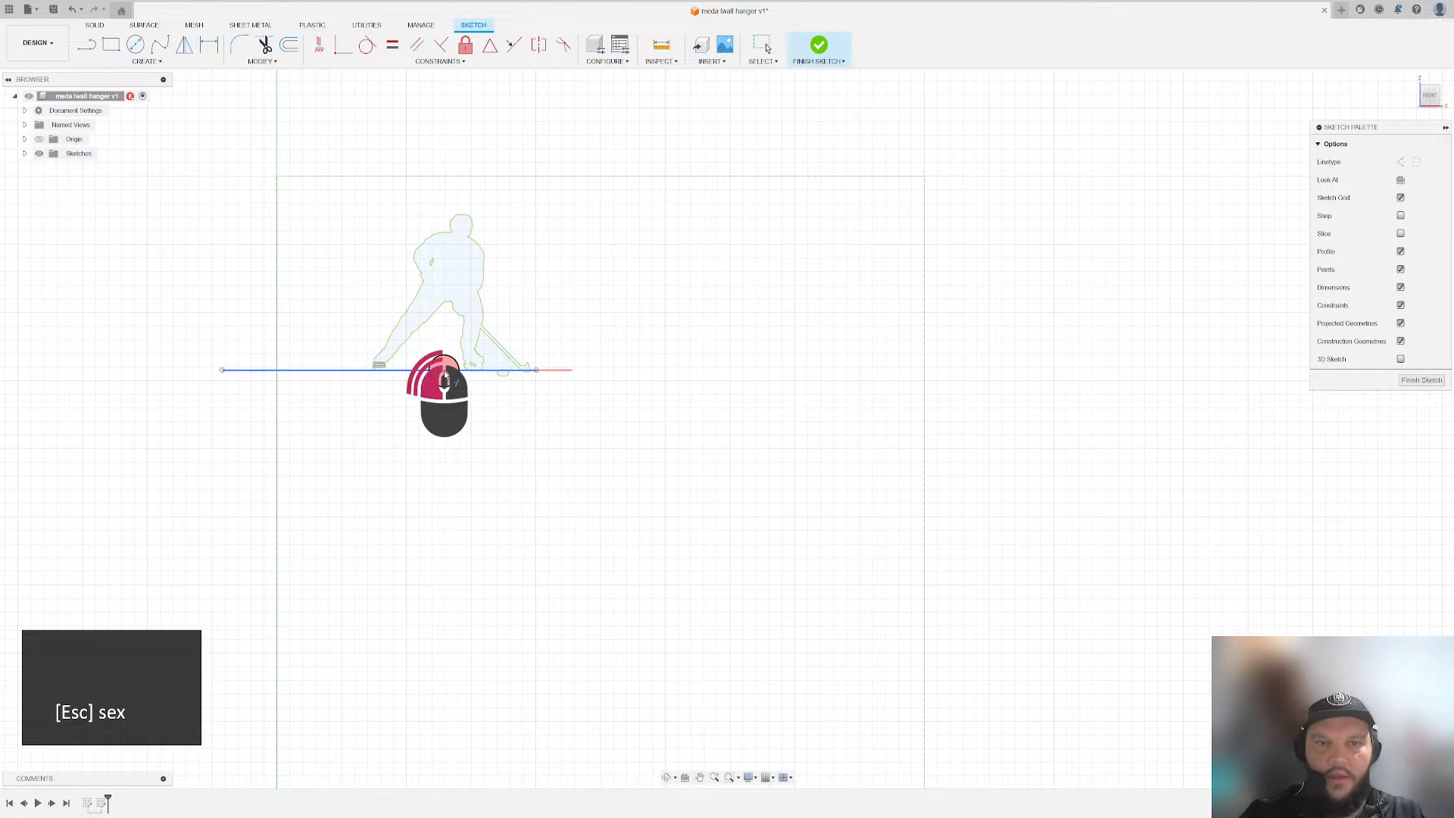
{"action": "left_click", "coordinate": [443, 371]}
{"action": "left_click", "coordinate": [443, 371]}
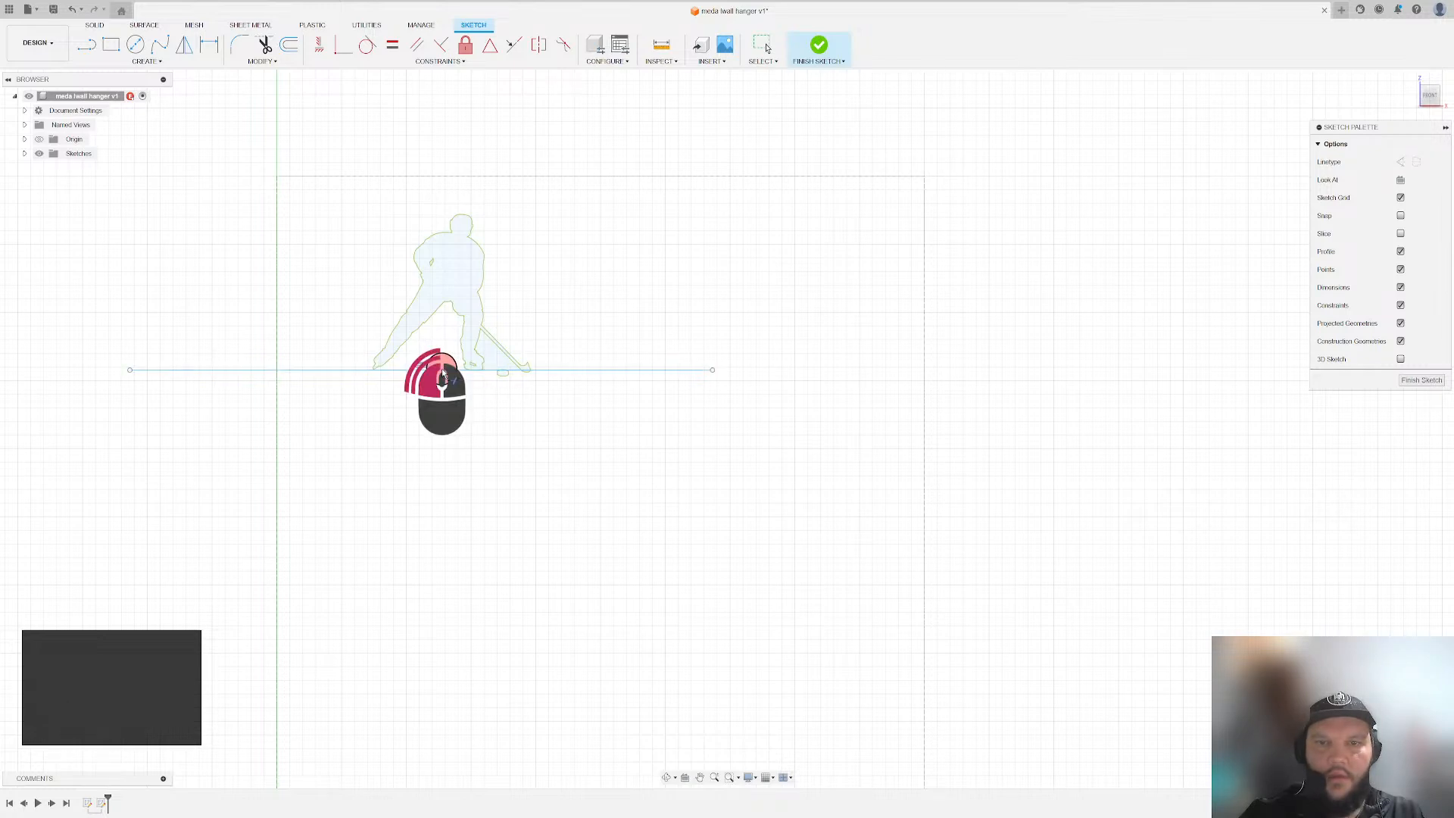
{"action": "left_click", "coordinate": [443, 371]}
{"action": "key", "text": "Escape"}
- Try trimming both ends of the horizontal line outside the construction square and undo the trims
{"action": "key", "text": "t"}
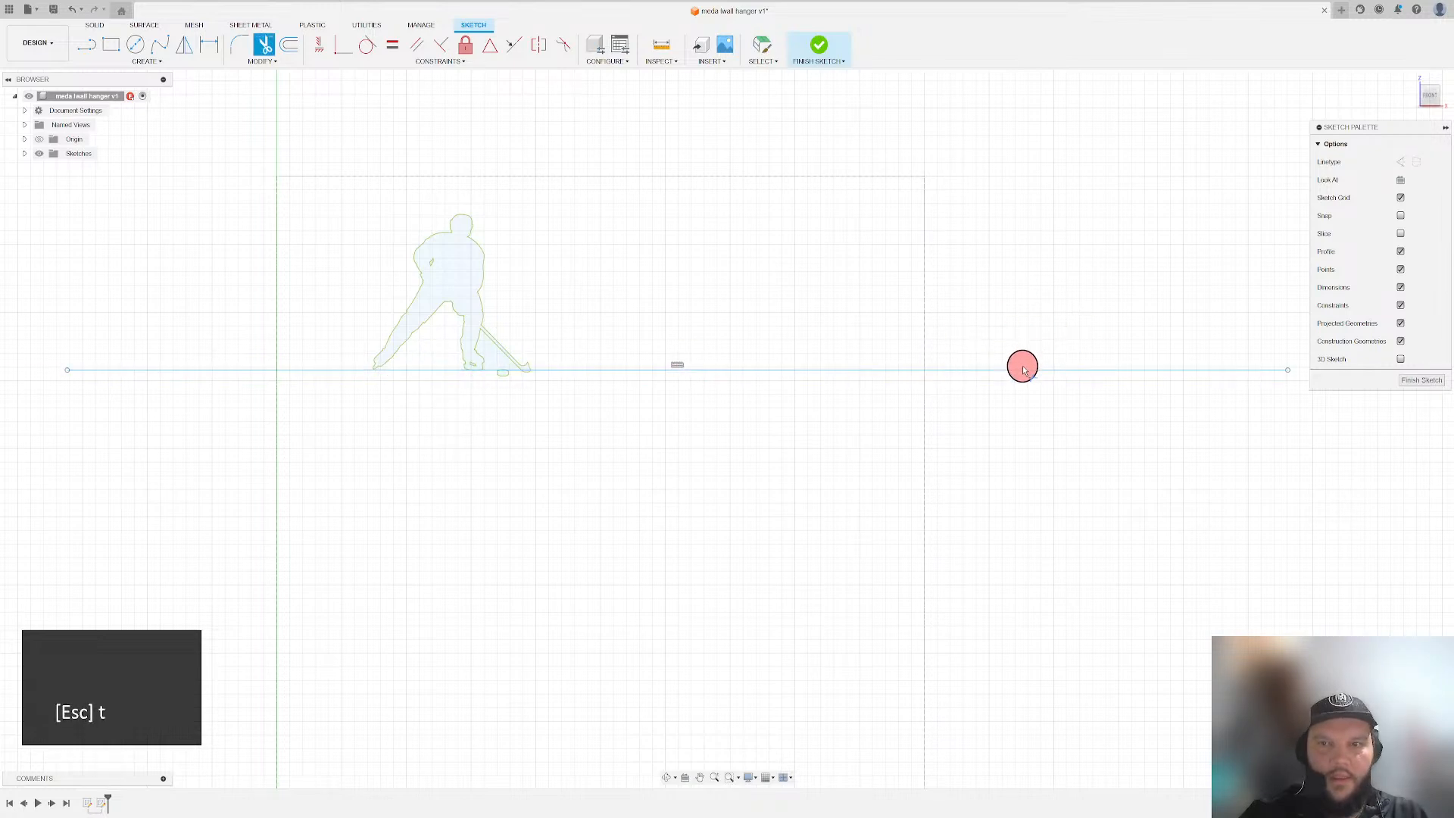
{"action": "left_click", "coordinate": [997, 370]}
{"action": "left_click", "coordinate": [221, 370]}
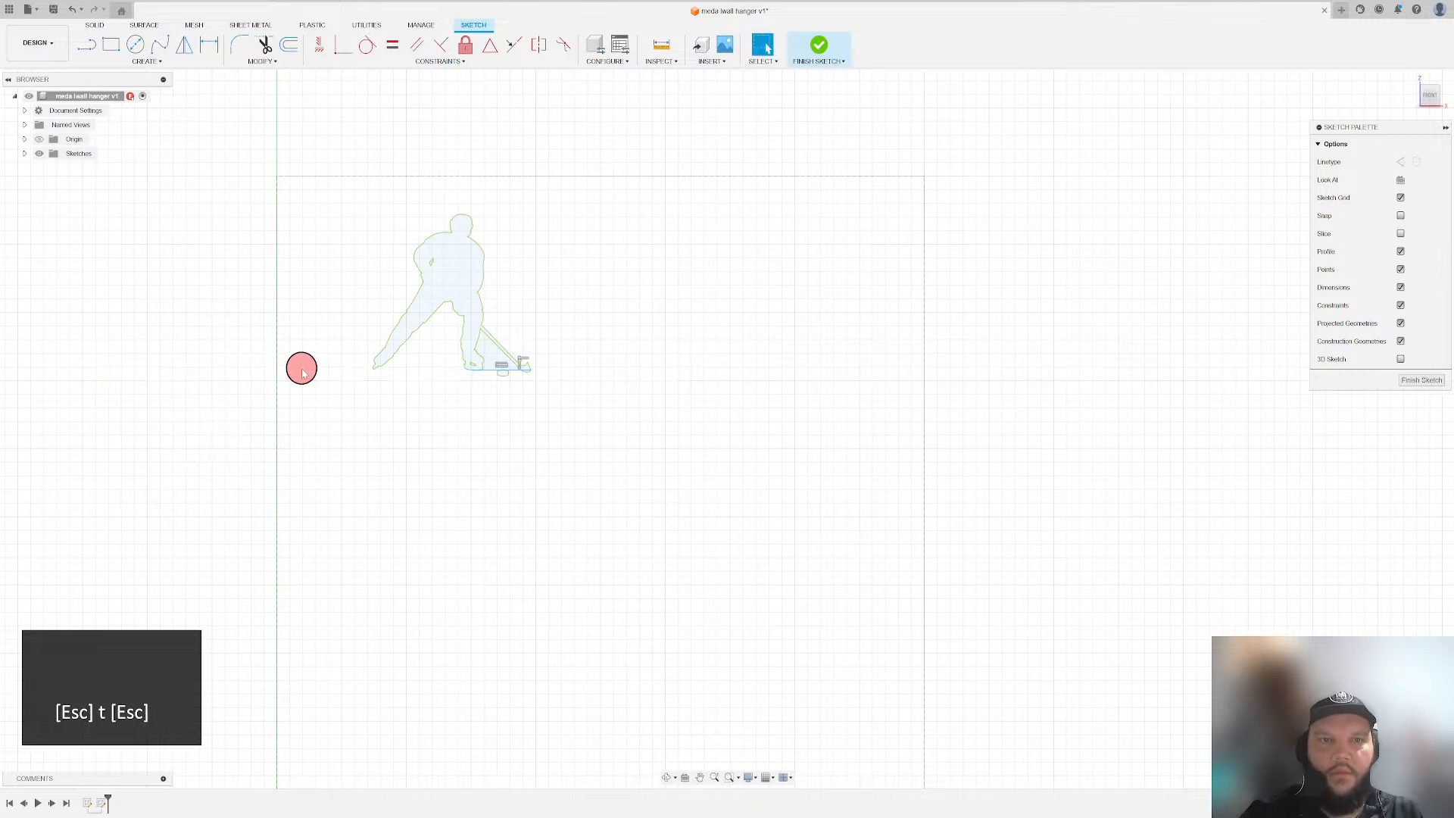
{"action": "key", "text": "ctrl+z"}
{"action": "key", "text": "ctrl+z"}
- Try again to trim the horizontal line's overhang beyond the construction square's left edge and undo the trim
{"action": "key", "text": "t"}
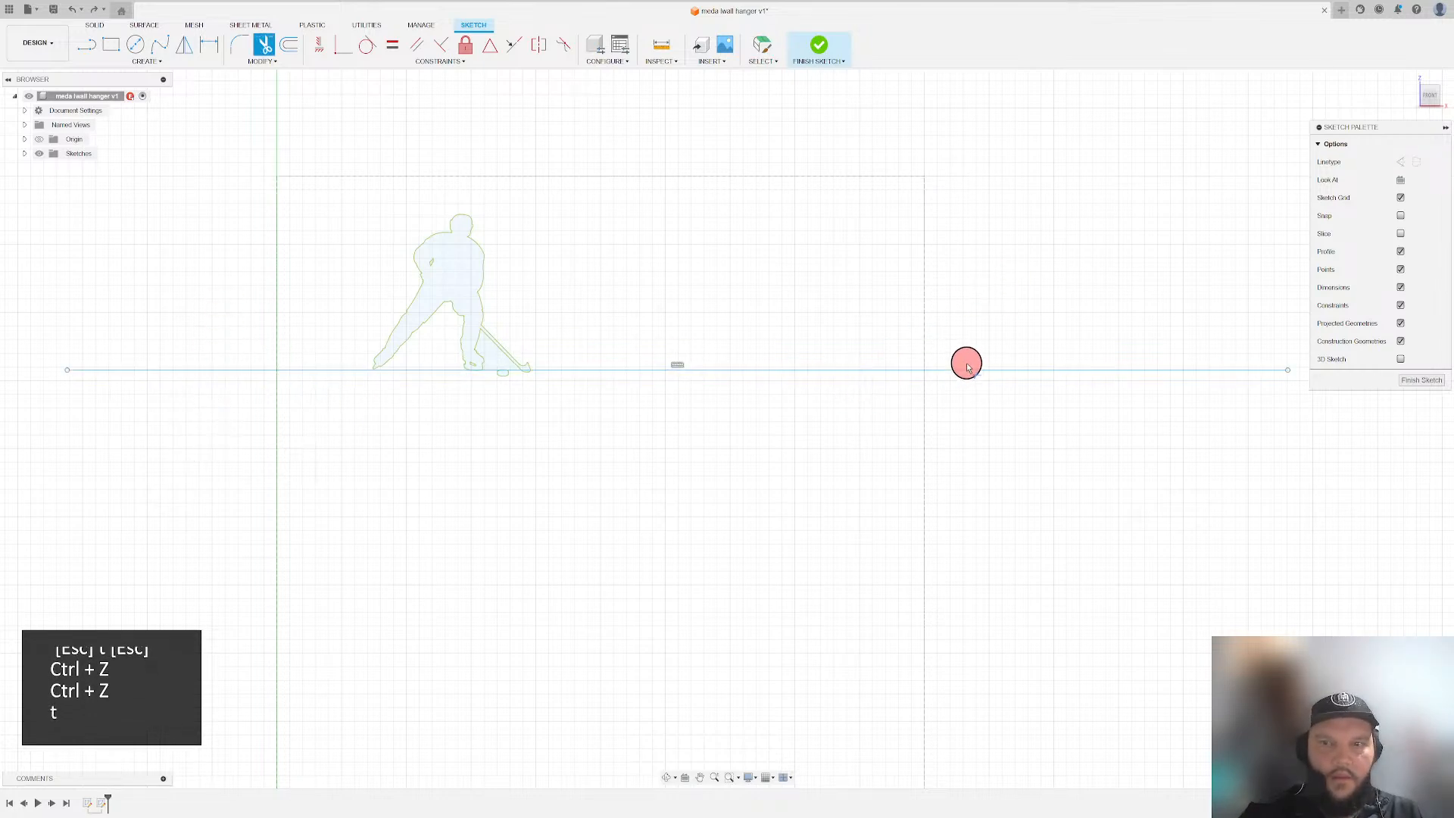
{"action": "scroll", "coordinate": [250, 356], "scroll_direction": "down", "scroll_amount": 1}
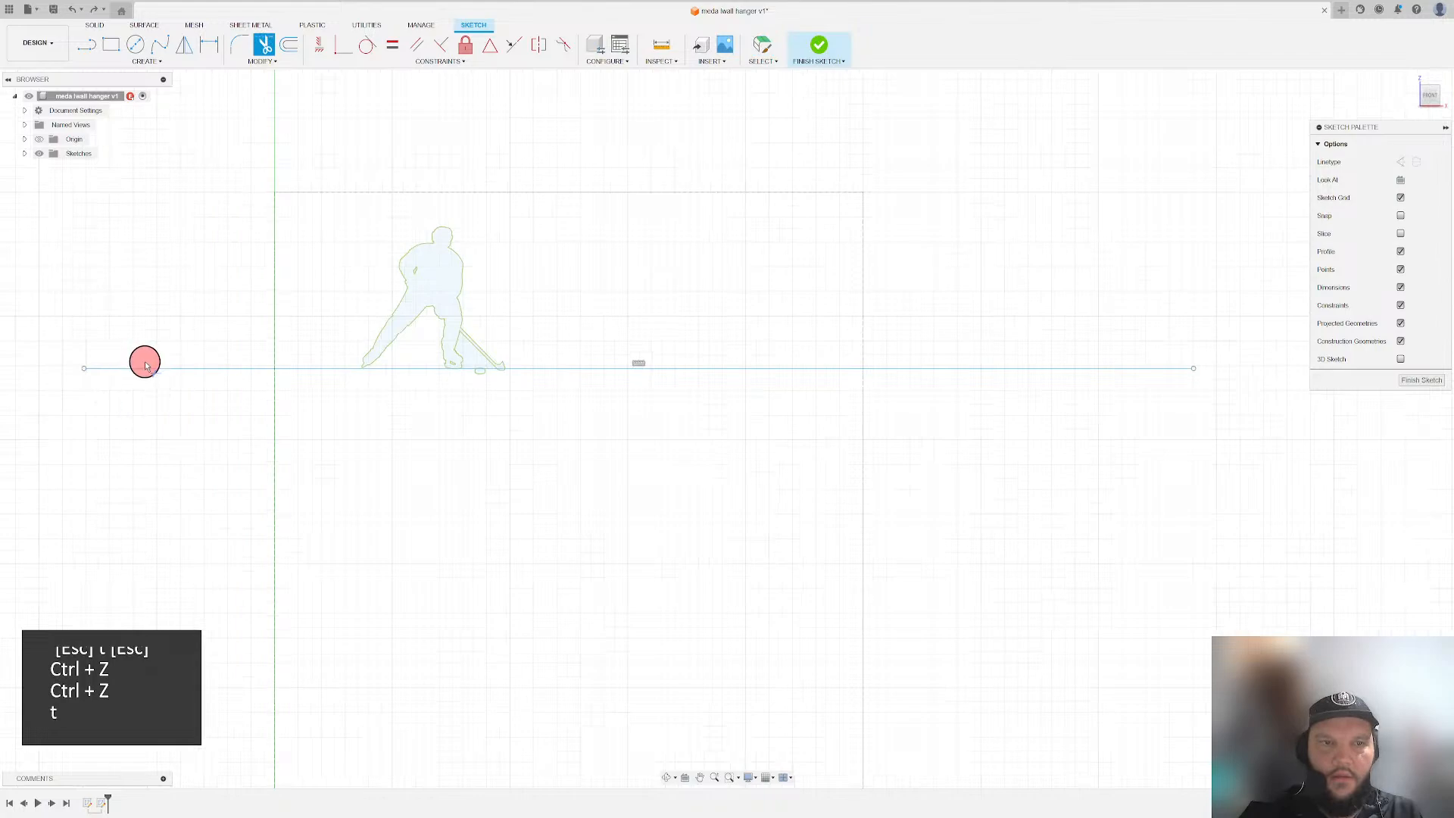
{"action": "left_click", "coordinate": [146, 367]}
{"action": "scroll", "coordinate": [990, 373], "scroll_direction": "down", "scroll_amount": 1}
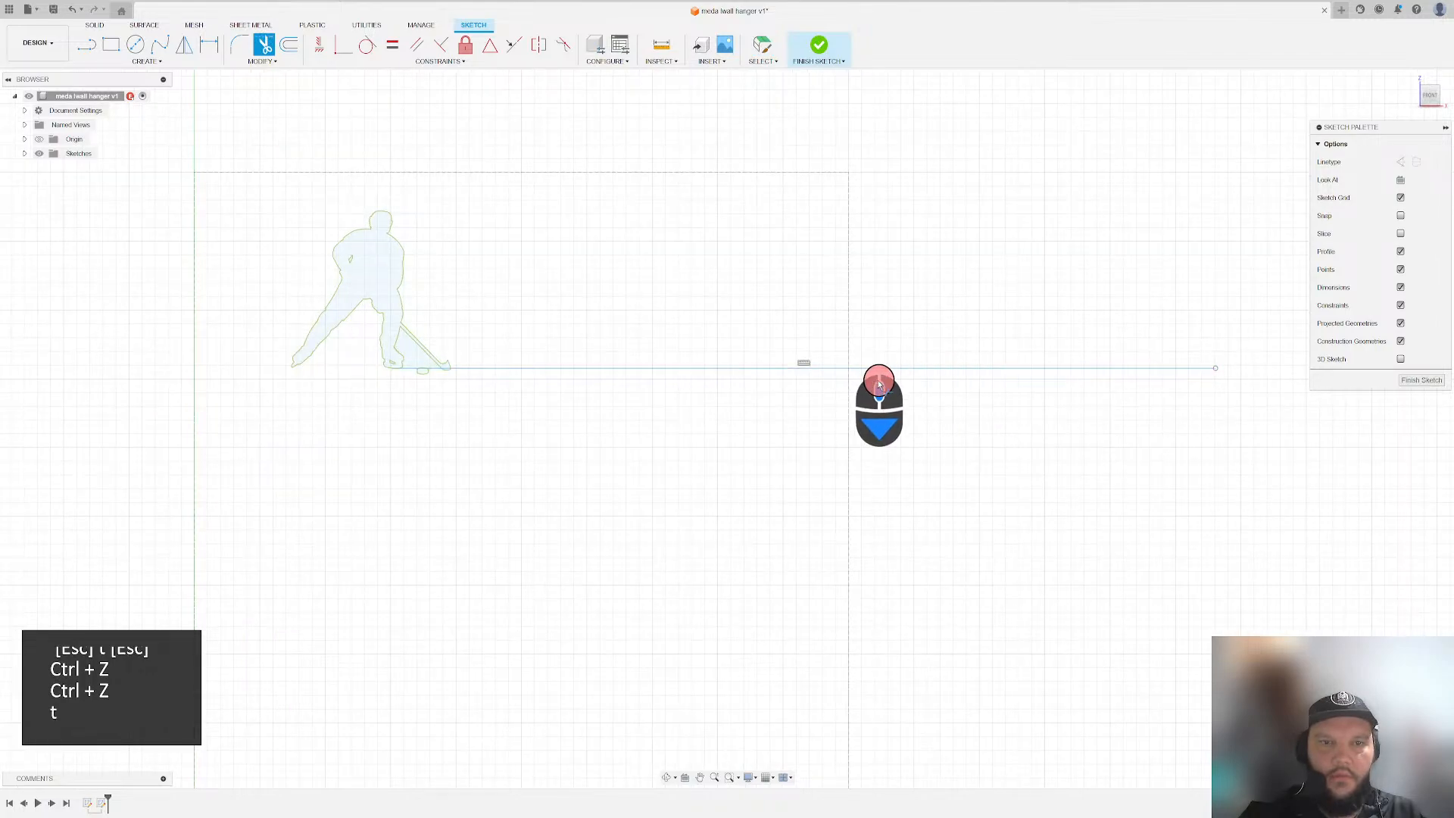
{"action": "key", "text": "ctrl+z"}
{"action": "key", "text": "Escape"}
{"action": "key", "text": "z"}
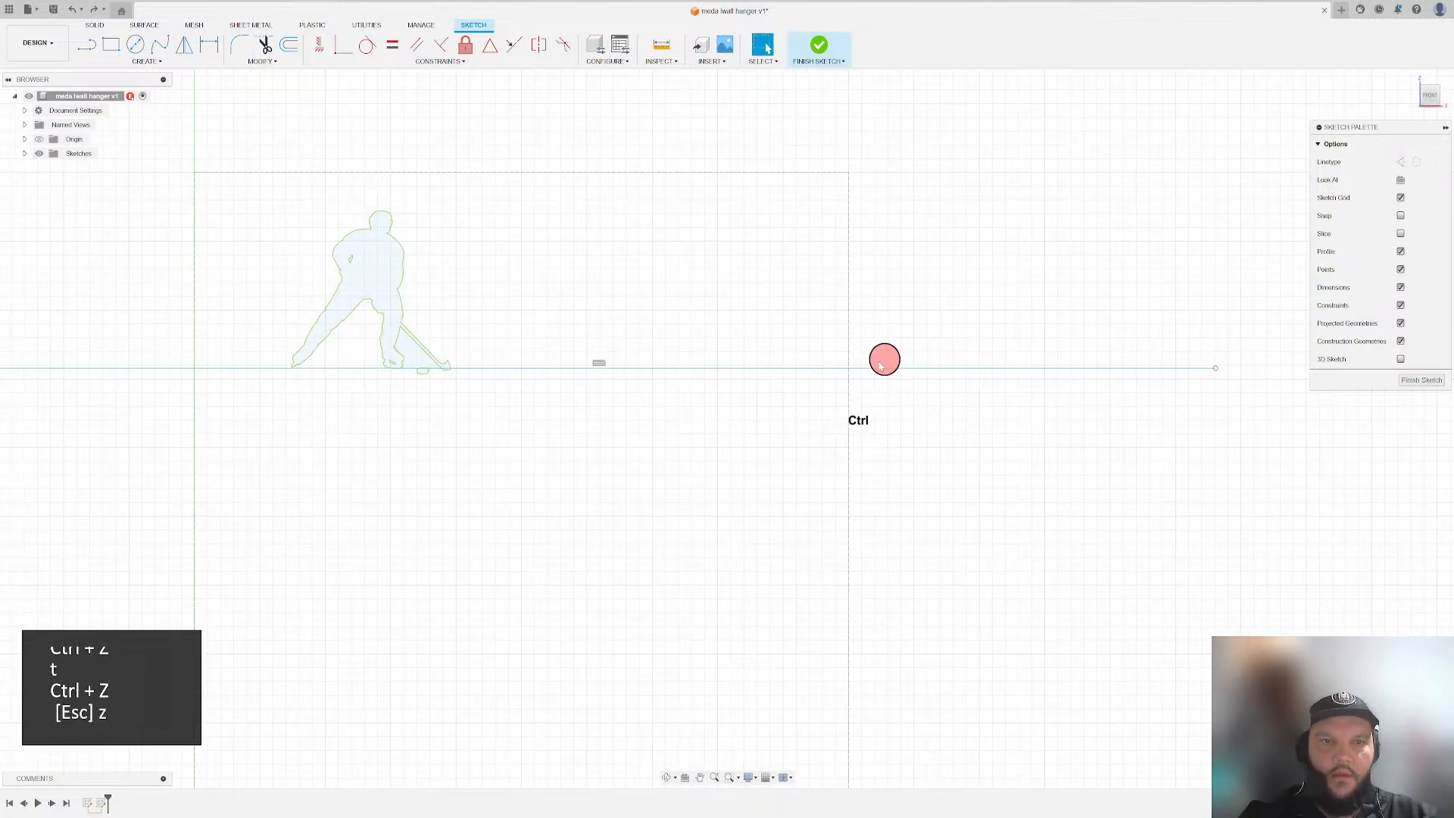
{"action": "key", "text": "ctrl+Escape"}
- Edit the first sketch to turn the 250 mm square's construction lines into regular lines, and reopen the hockey player sketch
{"action": "left_click", "coordinate": [819, 45]}
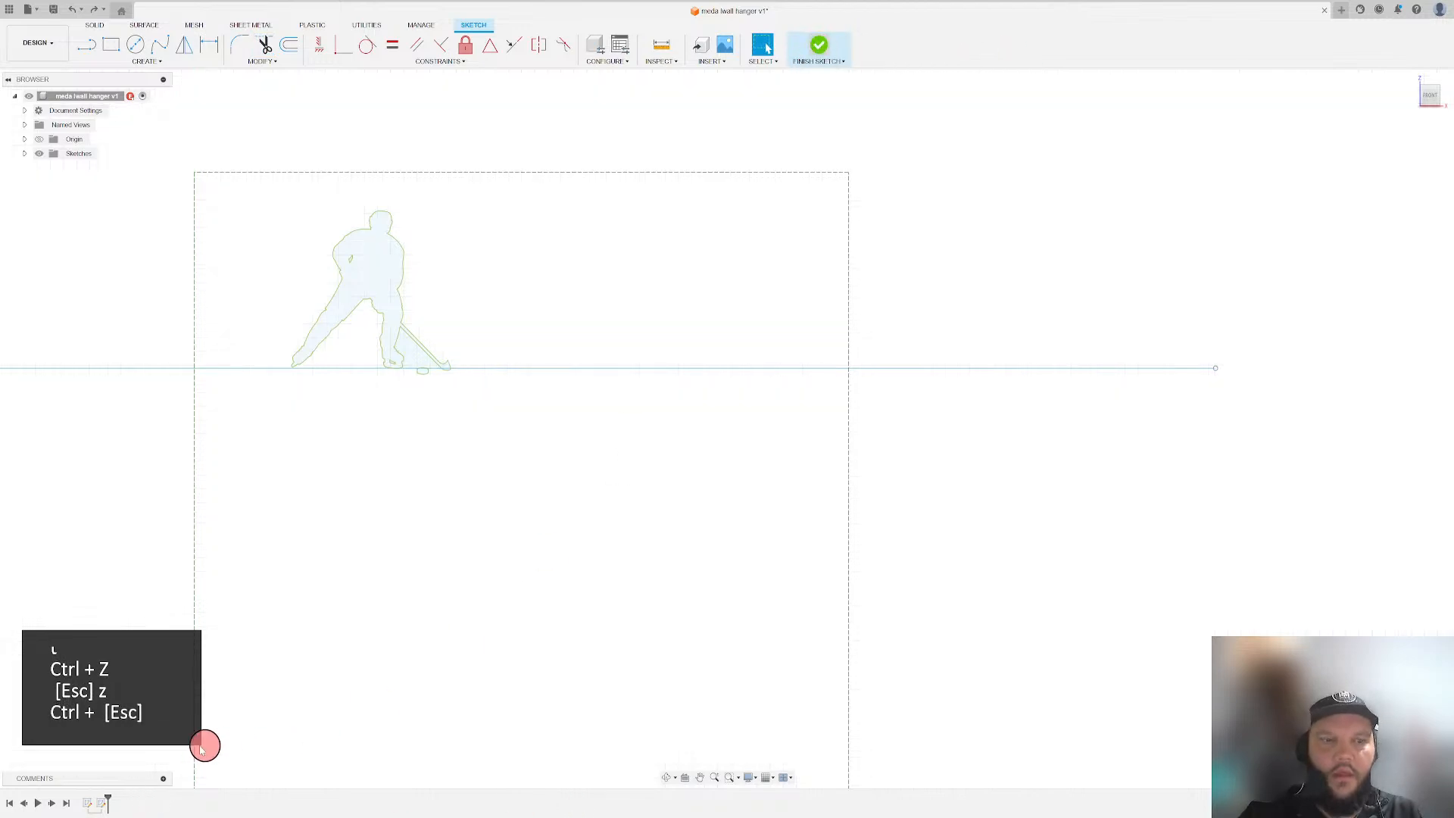
{"action": "double_click", "coordinate": [87, 802]}
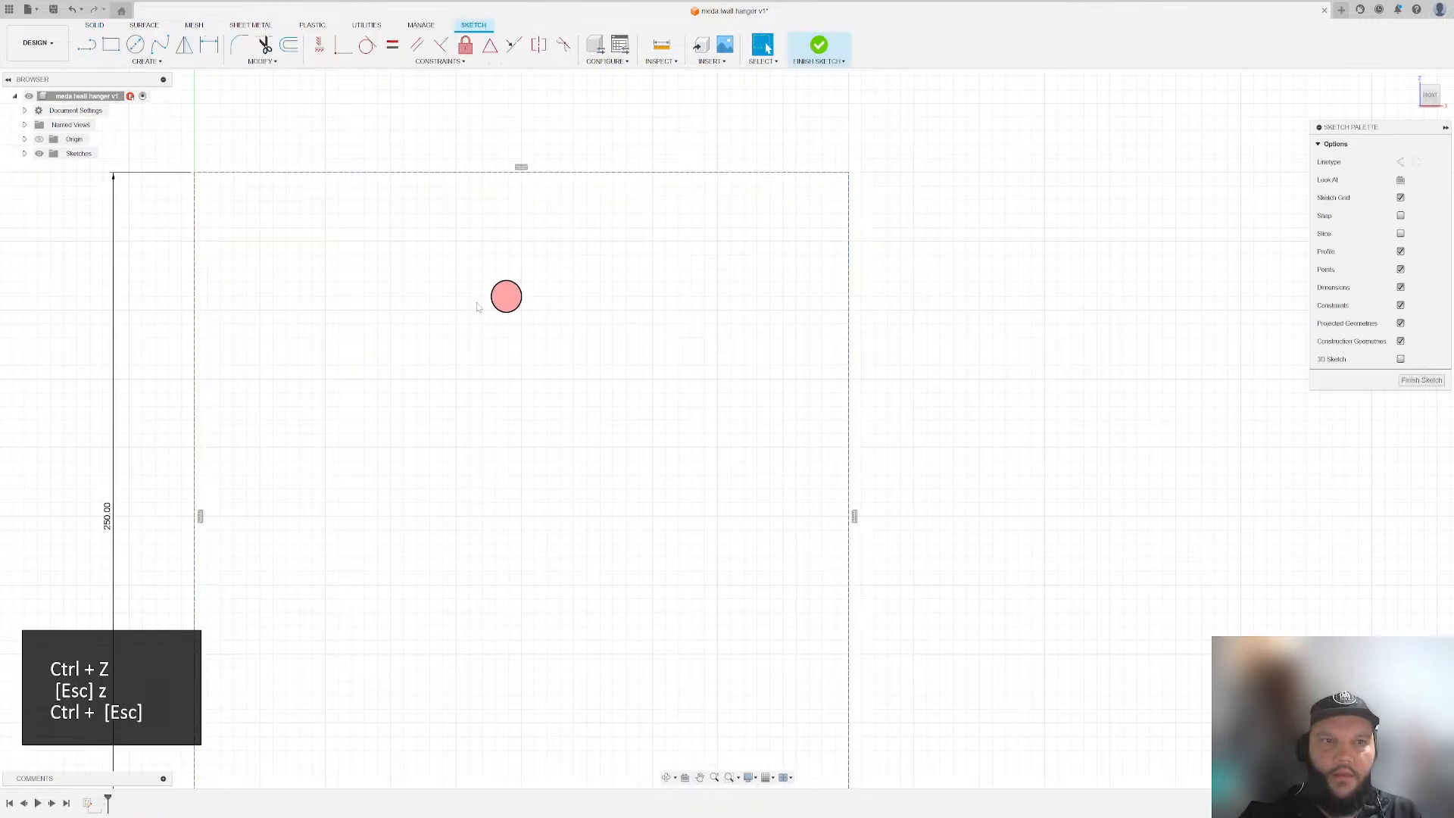
{"action": "scroll", "coordinate": [558, 228], "scroll_direction": "down", "scroll_amount": 3}
{"action": "mouse_move", "coordinate": [243, 134]}
{"action": "left_mouse_down"}
{"action": "mouse_move", "coordinate": [860, 649]}
{"action": "mouse_move", "coordinate": [850, 720]}
{"action": "mouse_move", "coordinate": [872, 725]}
{"action": "left_mouse_up"}
{"action": "key", "text": "x"}
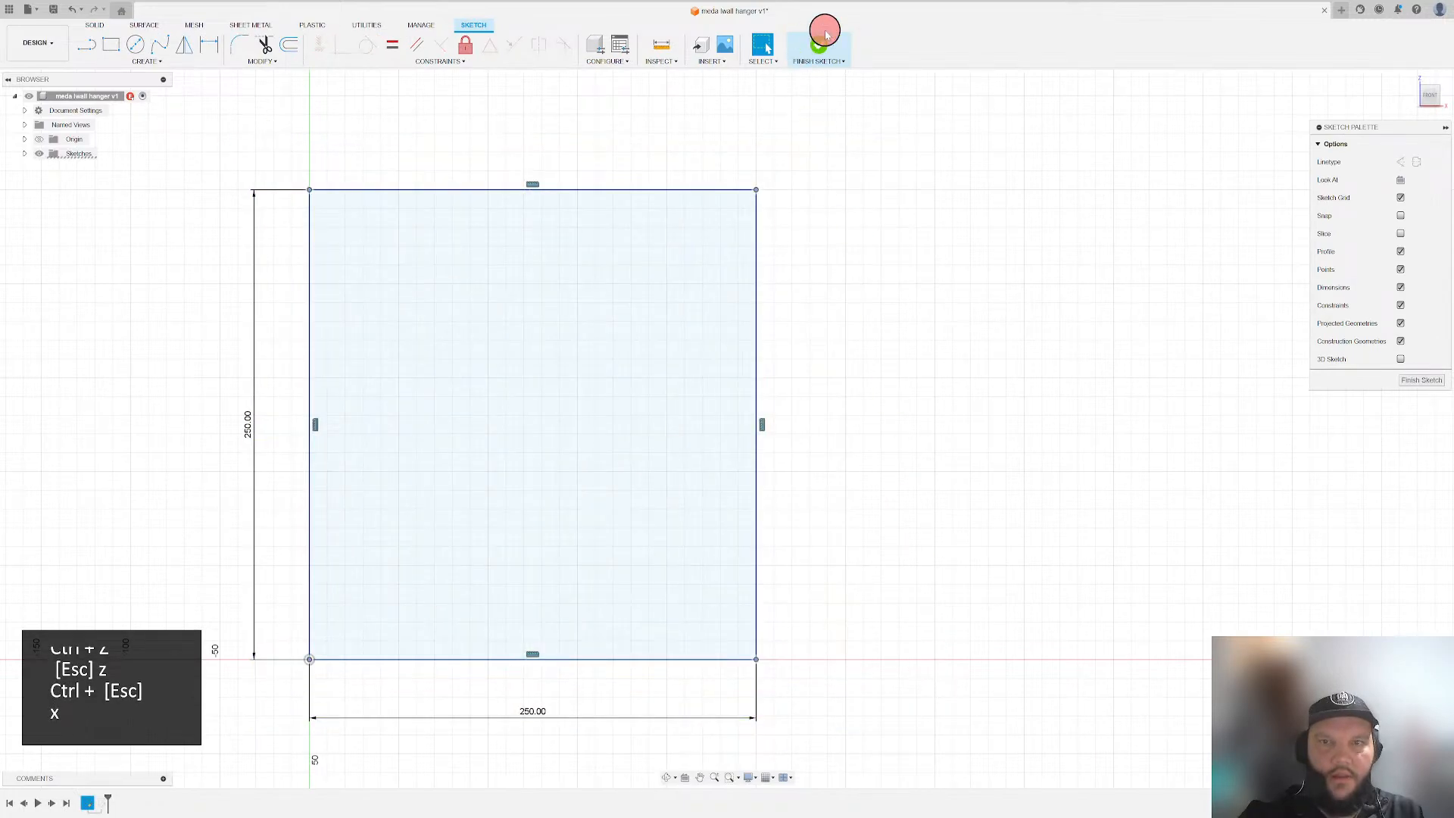
{"action": "left_click", "coordinate": [825, 34]}
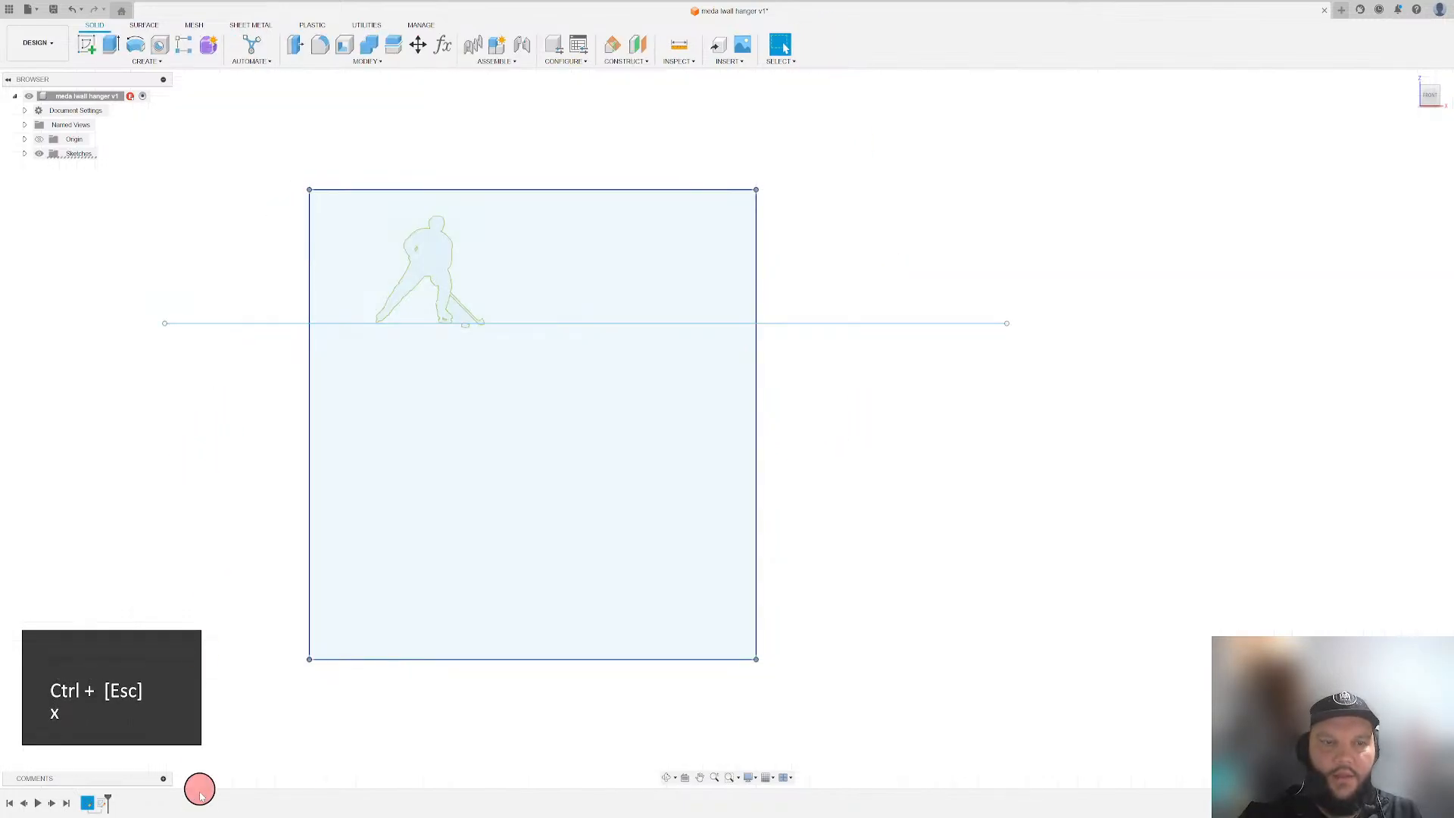
{"action": "double_click", "coordinate": [100, 802]}
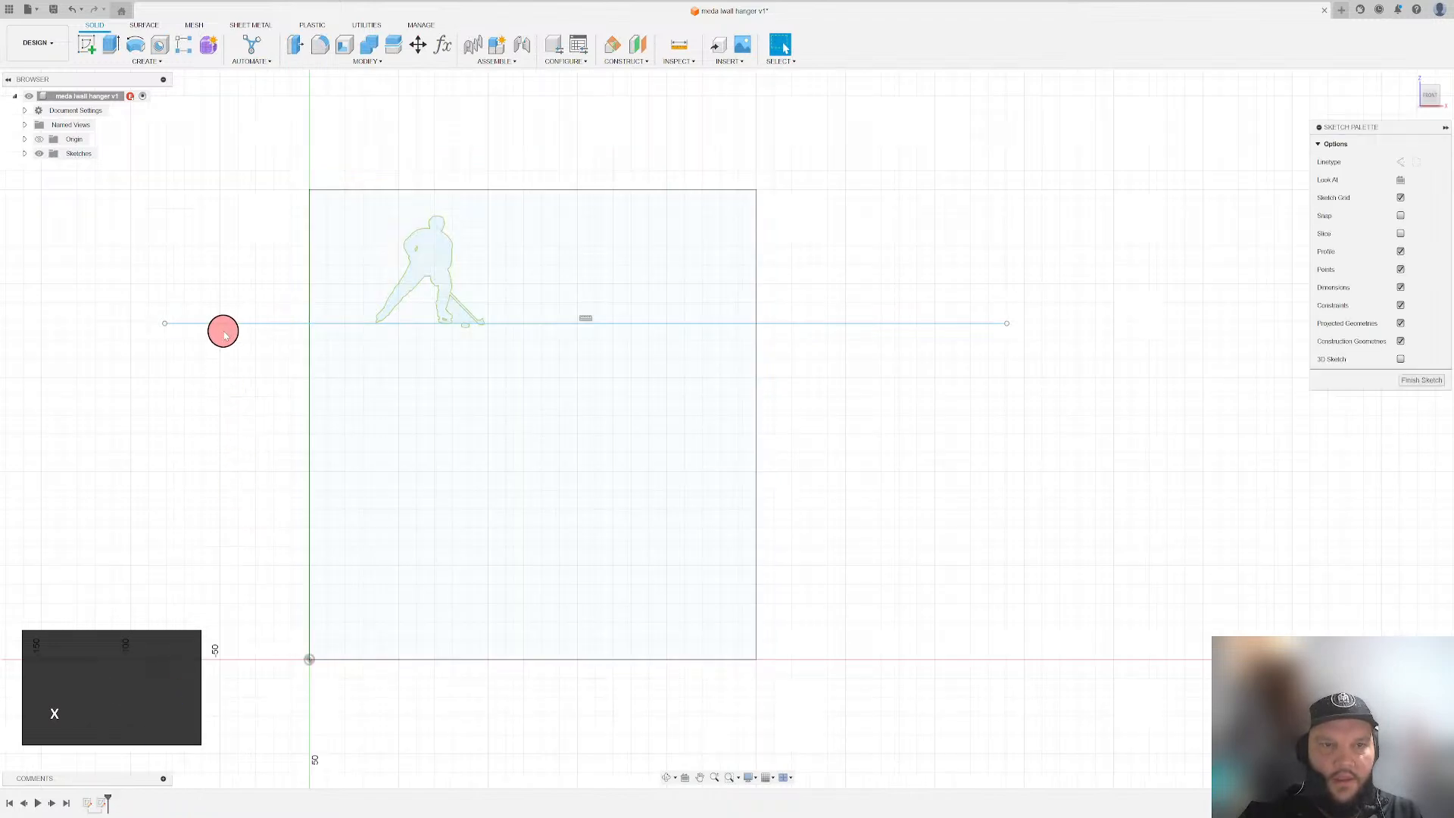
- Try to trim the line's left overhang against the square's solid edge and undo it
{"action": "key", "text": "t"}
{"action": "left_click", "coordinate": [219, 324]}
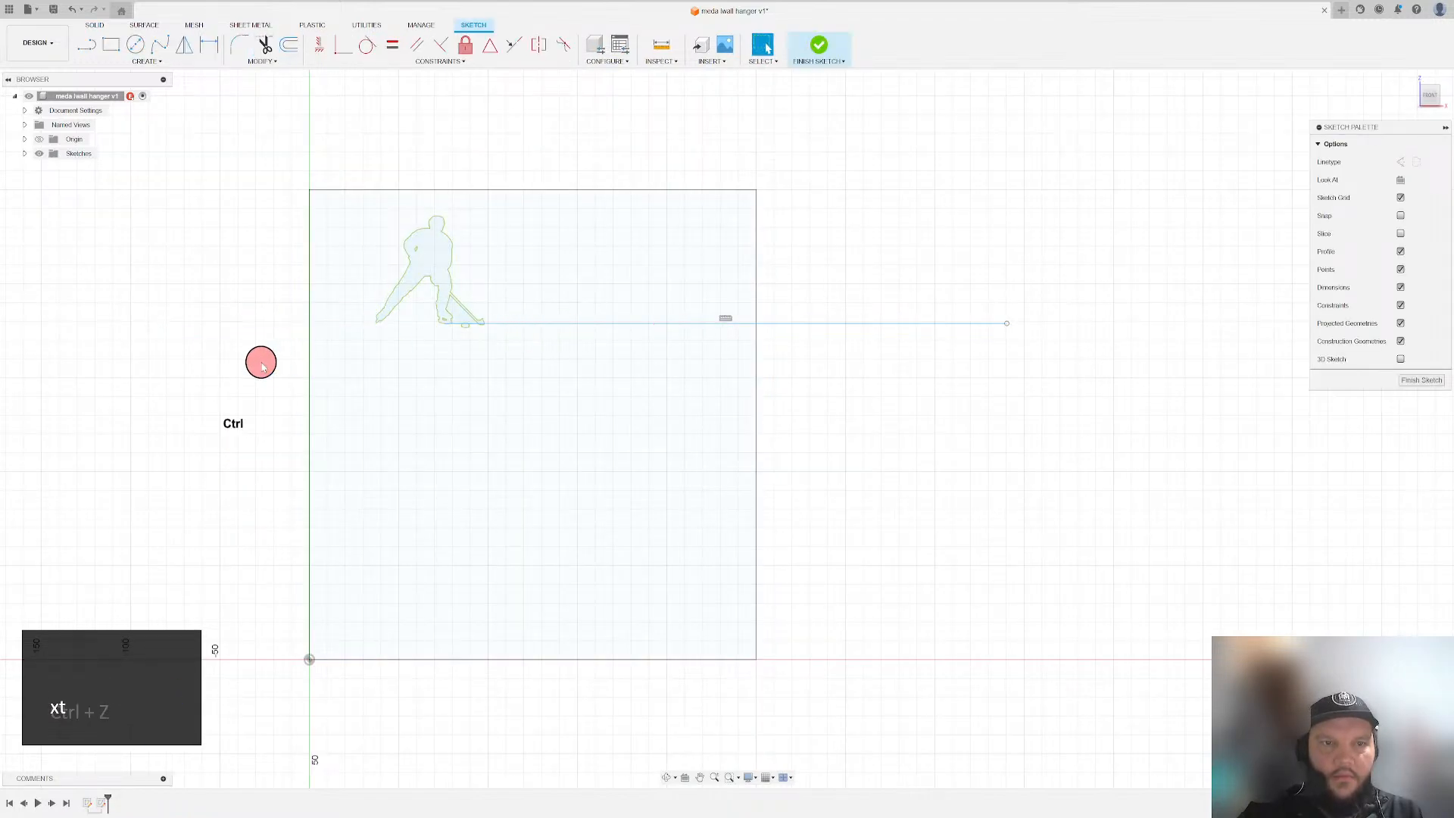
{"action": "scroll", "coordinate": [271, 339], "scroll_direction": "up", "scroll_amount": 3}
{"action": "scroll", "coordinate": [273, 342], "scroll_direction": "down", "scroll_amount": 8}
{"action": "key", "text": "ctrl+z"}
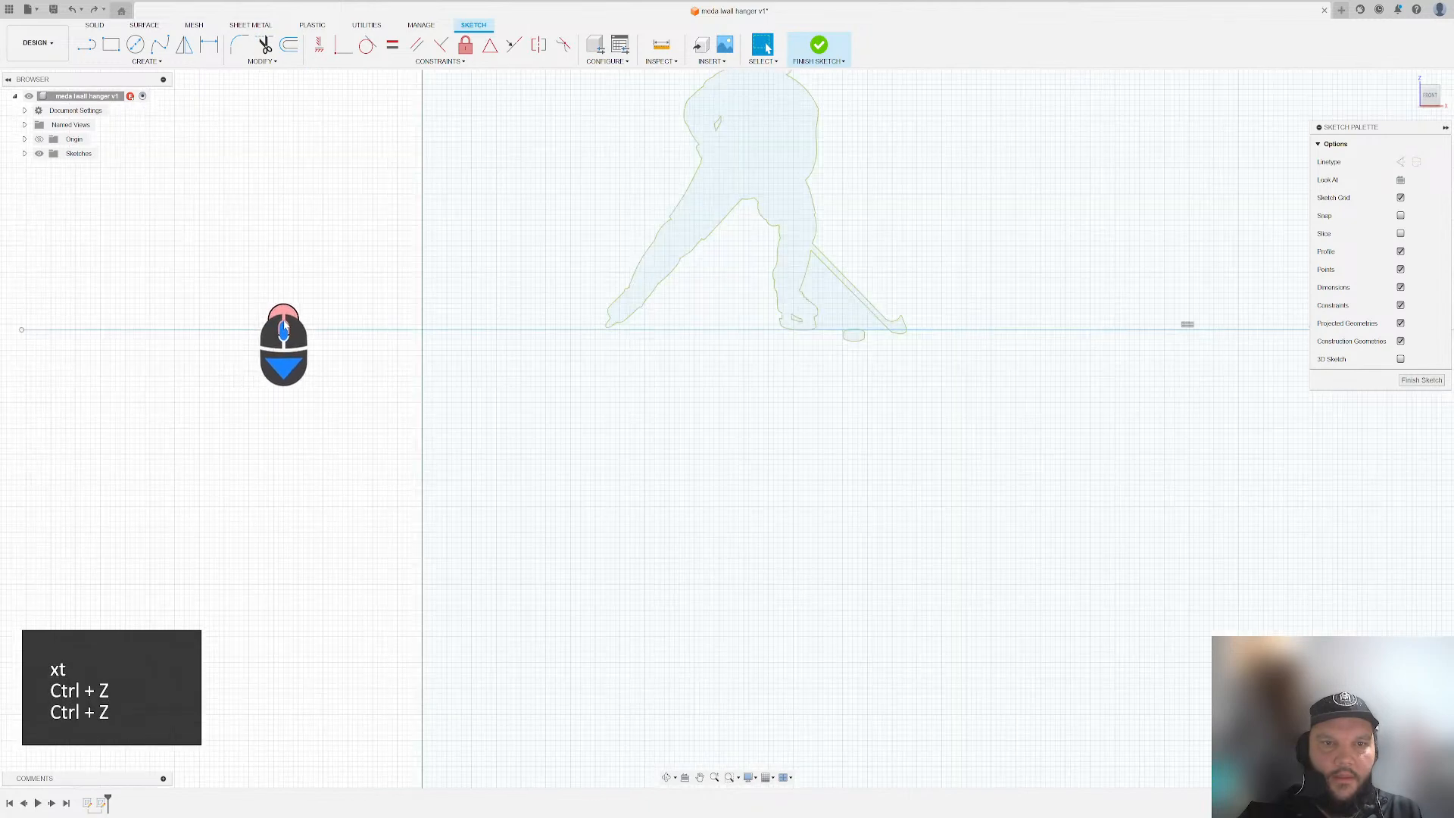
{"action": "key", "text": "Escape"}
{"action": "key", "text": "t"}
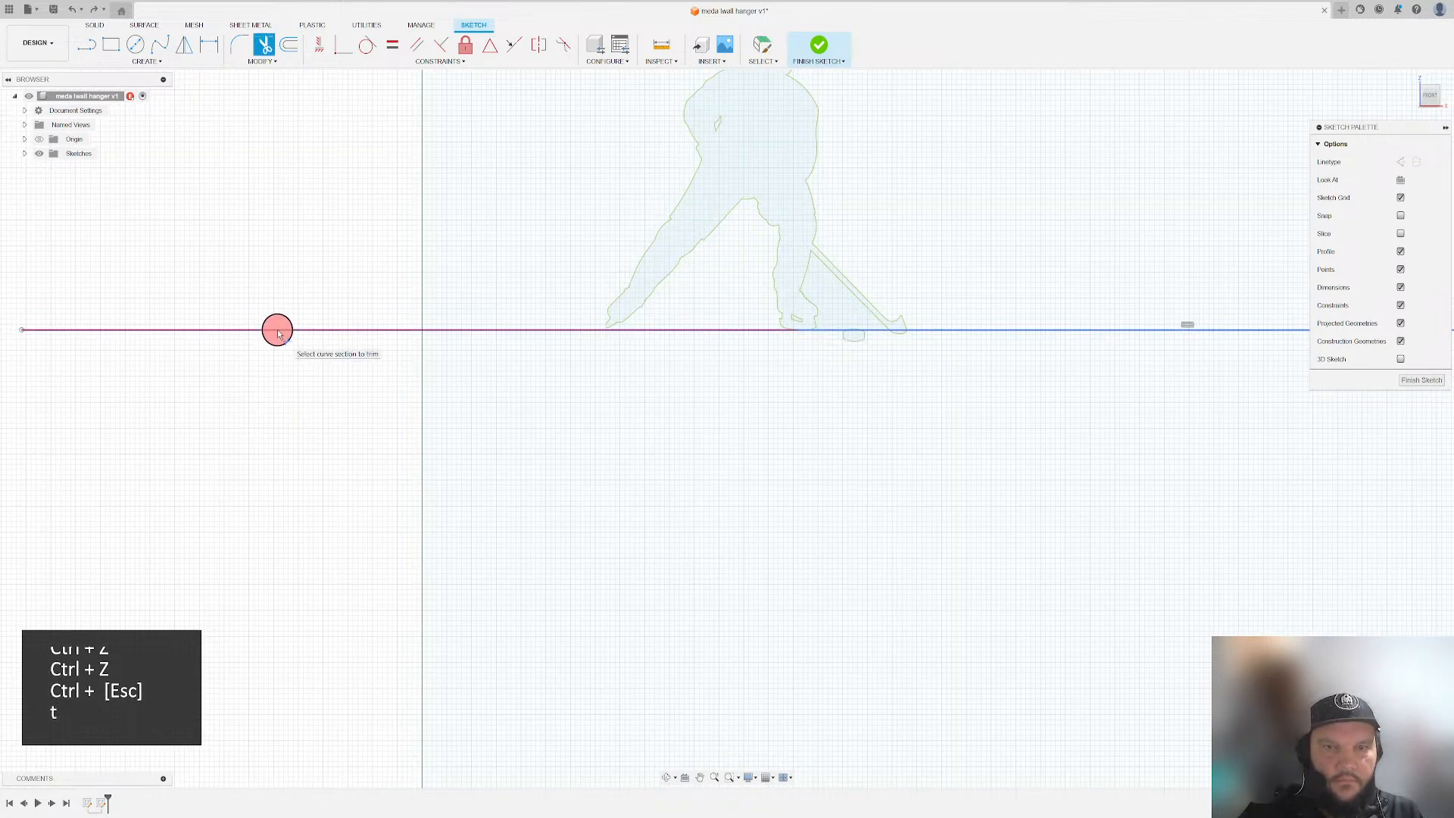
{"action": "key", "text": "Escape"}
- Project the square's left and right edges into the hockey player sketch
{"action": "scroll", "coordinate": [221, 374], "scroll_direction": "down", "scroll_amount": 5}
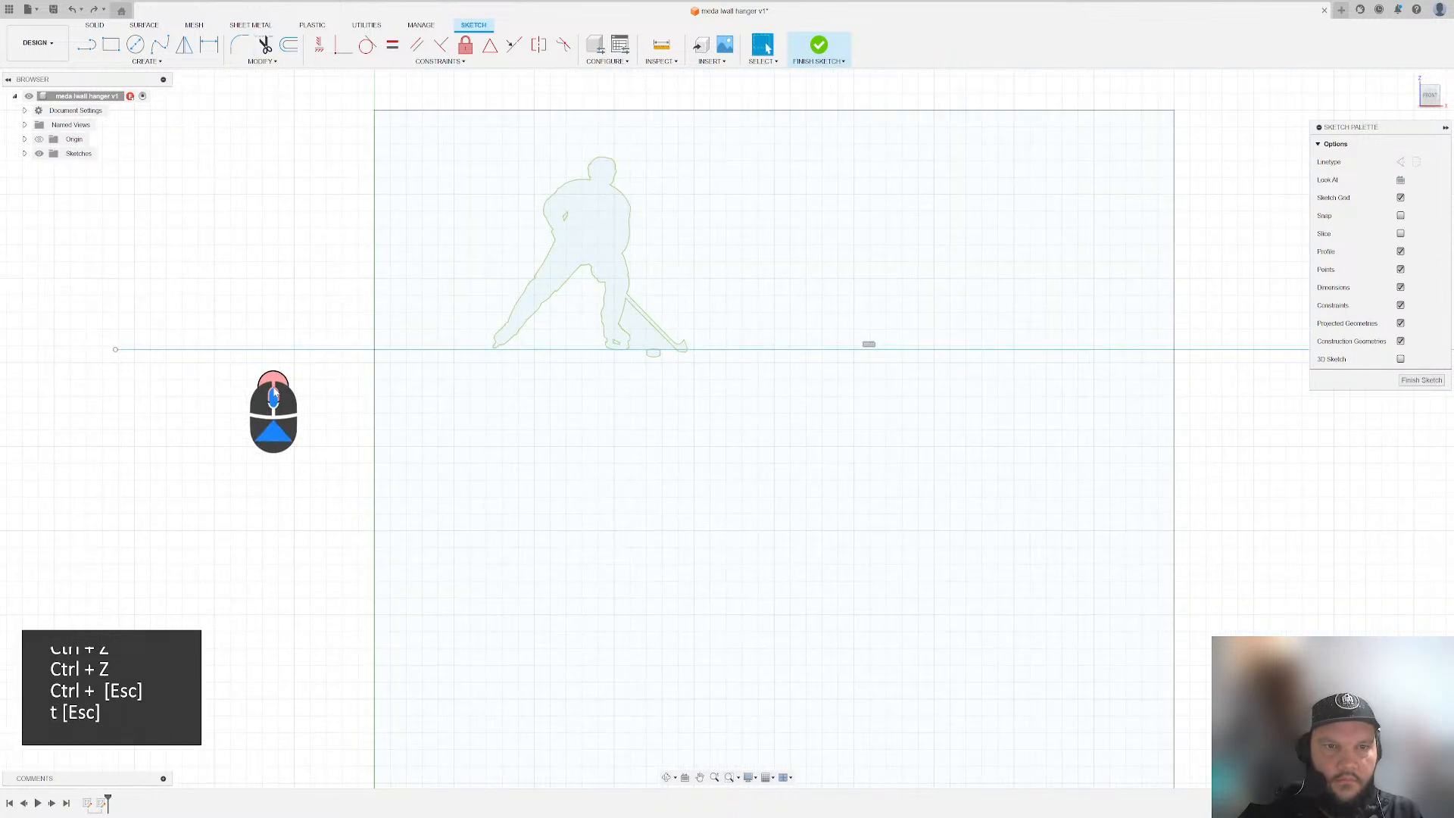
{"action": "scroll", "coordinate": [275, 394], "scroll_direction": "down", "scroll_amount": 2}
{"action": "key", "text": "p"}
{"action": "left_click", "coordinate": [349, 256]}
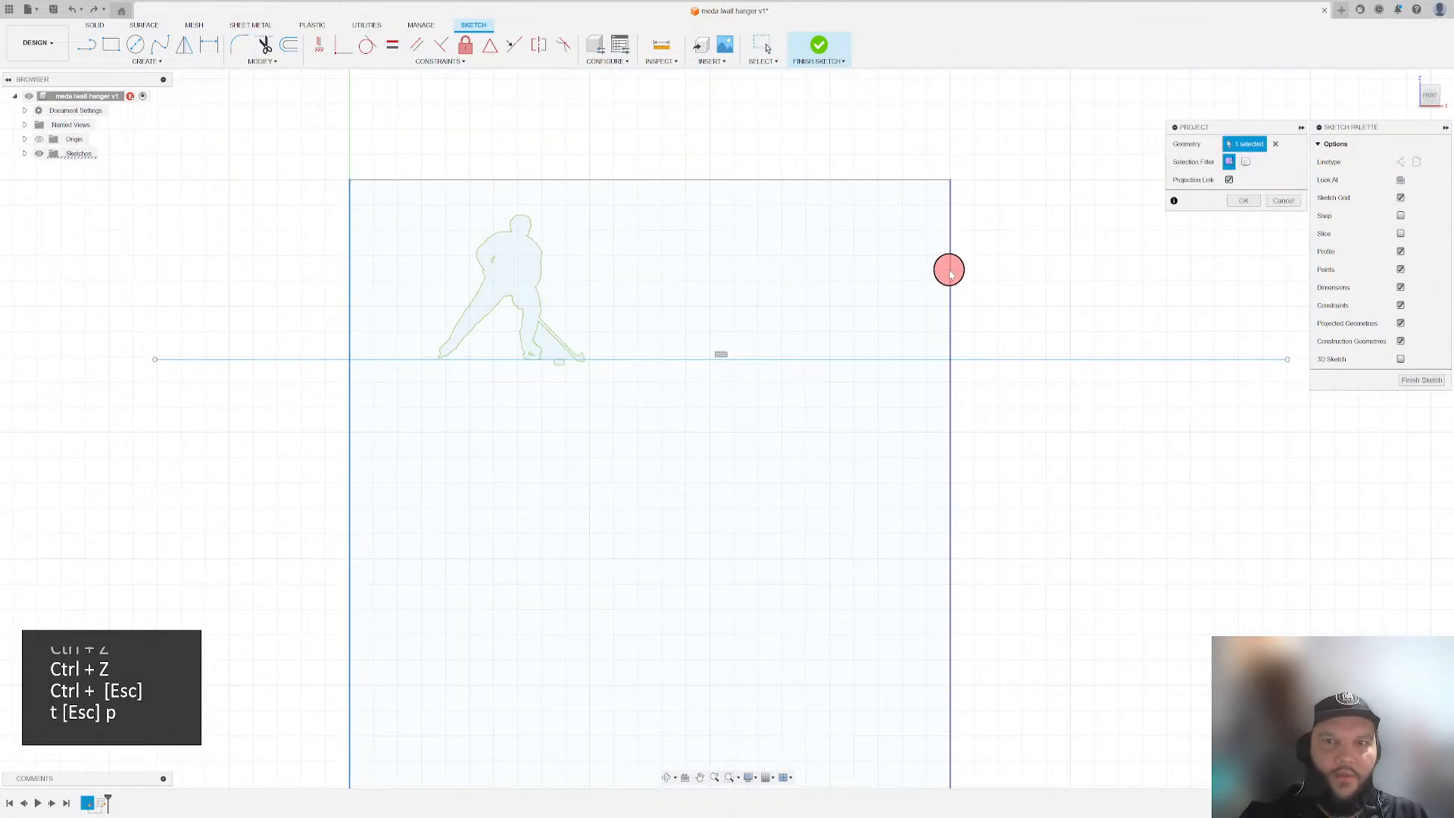
{"action": "left_click", "coordinate": [1239, 200]}
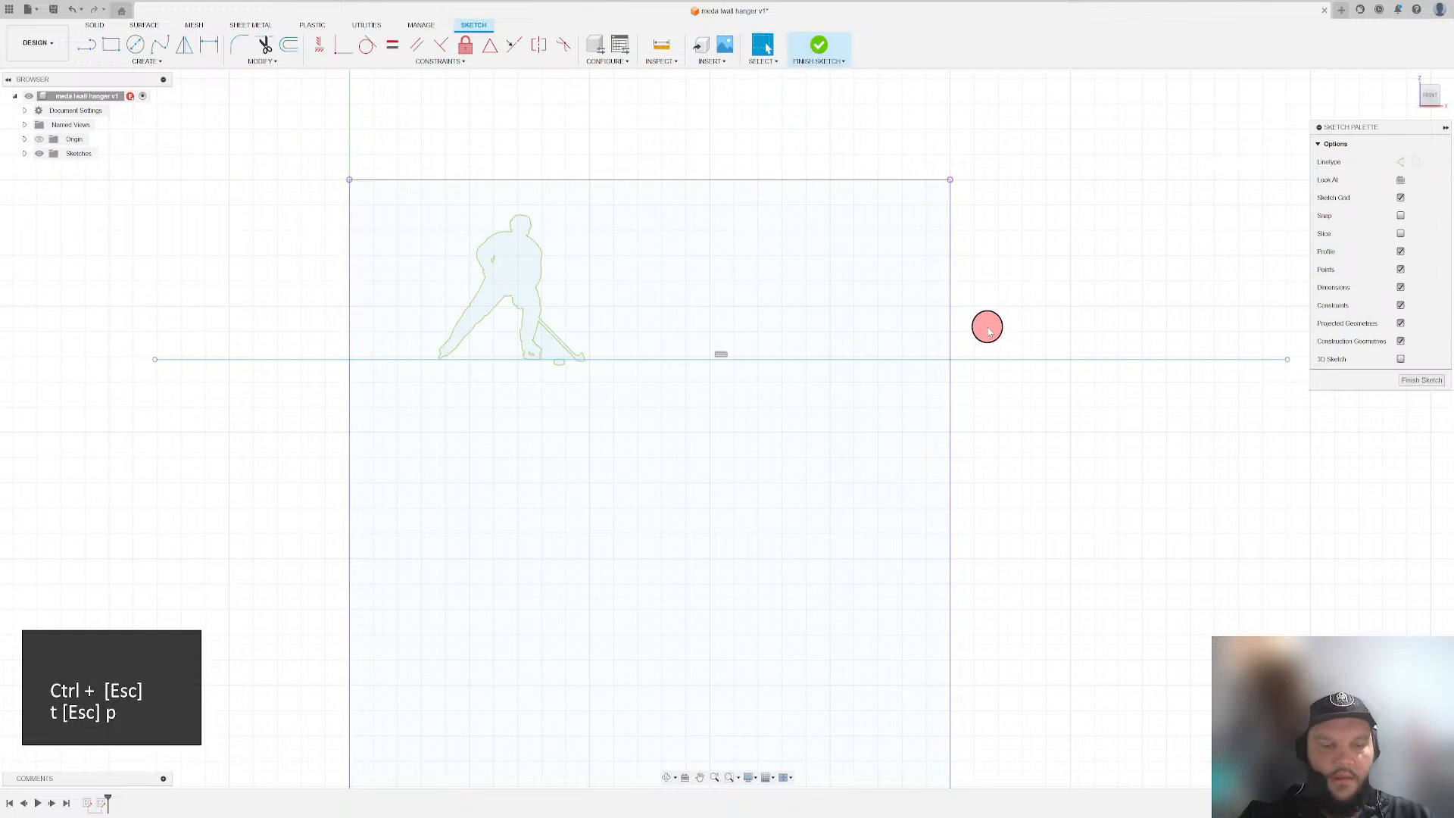
- Trim both overhanging ends of the horizontal line back to the projected left and right edges of the square
{"action": "key", "text": "t"}
{"action": "left_click", "coordinate": [228, 360]}
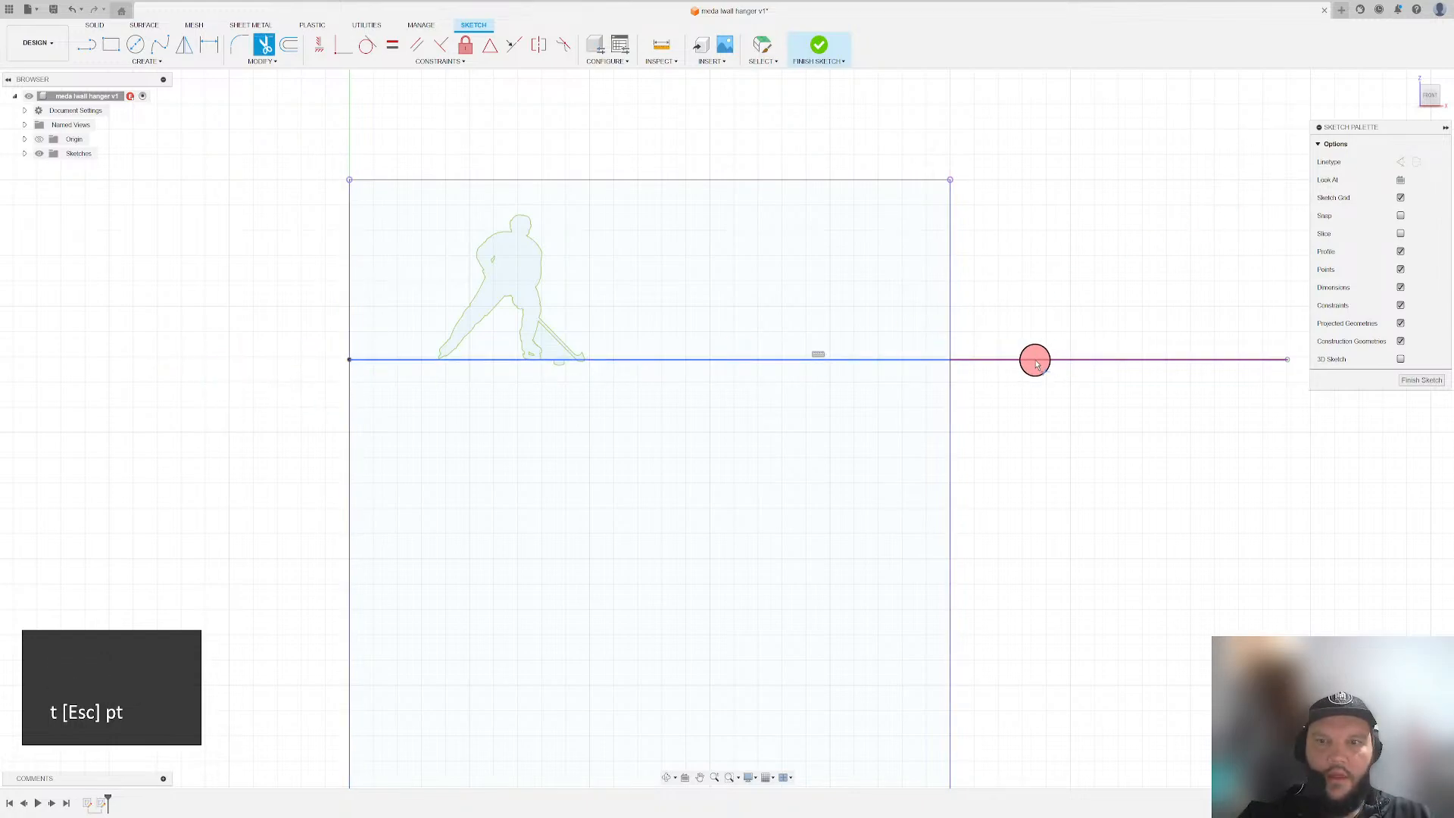
{"action": "left_click", "coordinate": [1036, 361]}
{"action": "scroll", "coordinate": [977, 365], "scroll_direction": "down", "scroll_amount": 2}
{"action": "scroll", "coordinate": [951, 379], "scroll_direction": "up", "scroll_amount": 1}
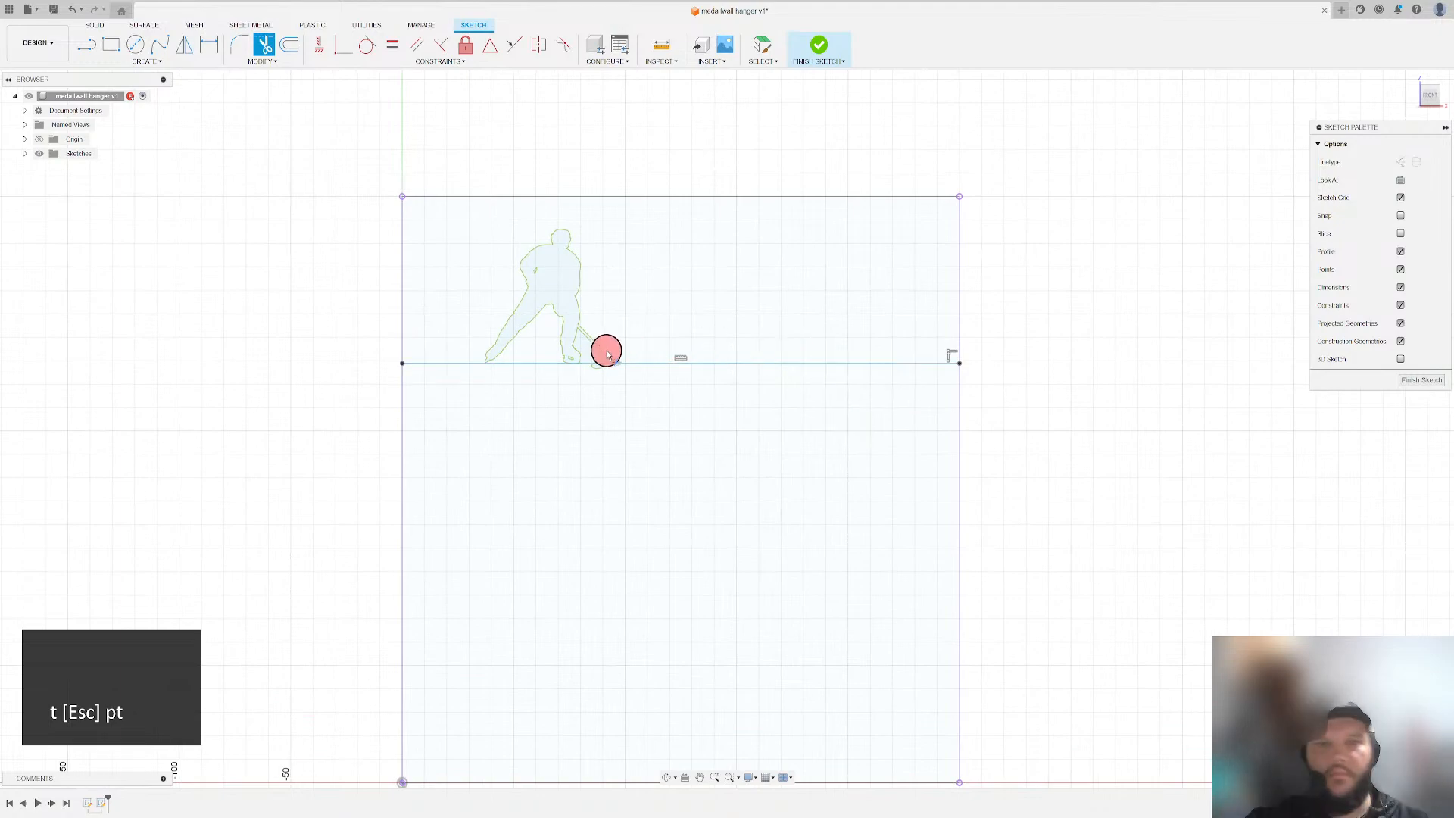
{"action": "key", "text": "Escape"}
- Insert the soccer players SVG from the computer into the sketch
{"action": "scroll", "coordinate": [704, 91], "scroll_direction": "down", "scroll_amount": 2}
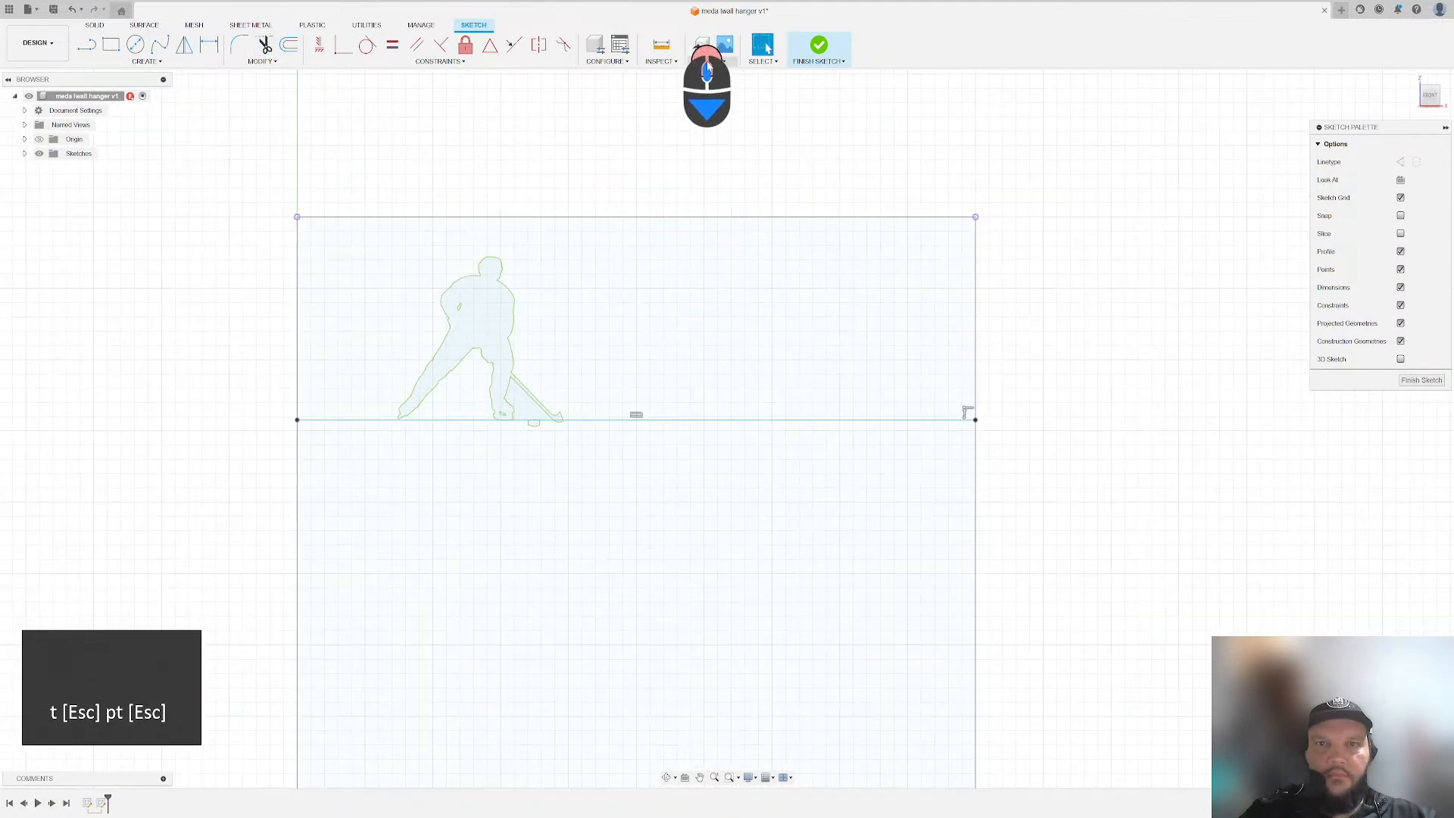
{"action": "left_click", "coordinate": [705, 59]}
{"action": "left_click", "coordinate": [737, 127]}
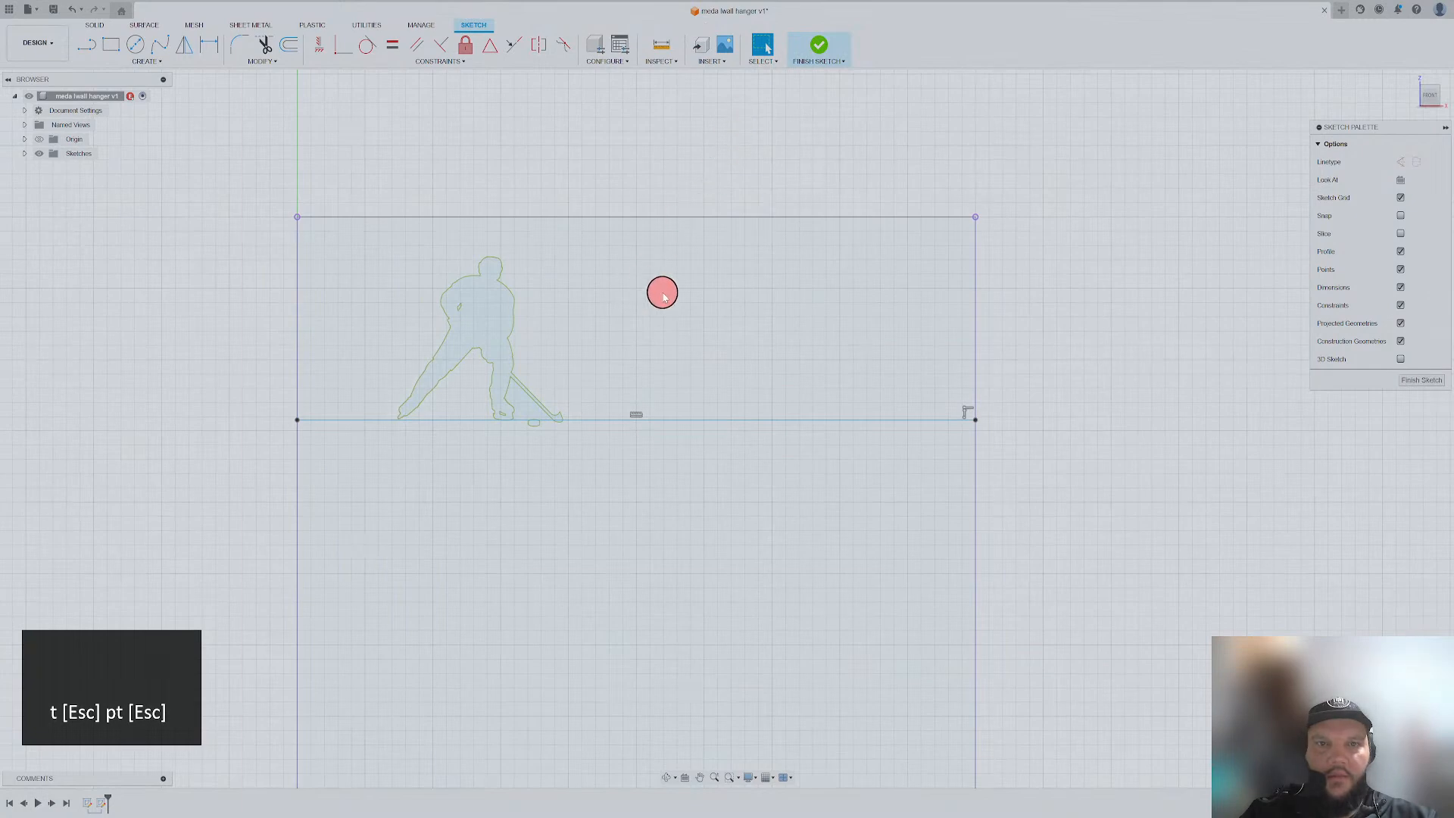
{"action": "left_click", "coordinate": [585, 528]}
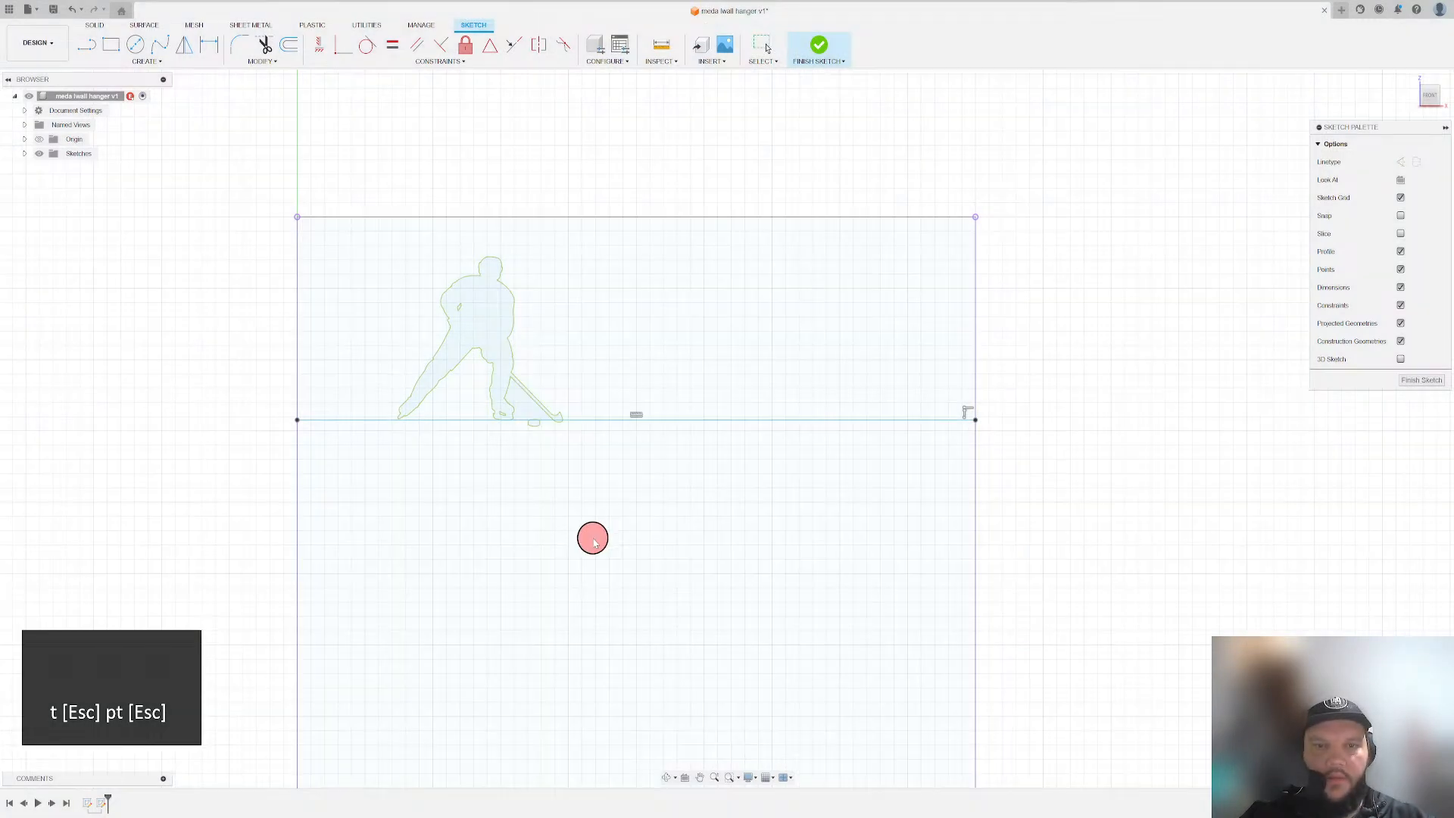
{"action": "double_click", "coordinate": [260, 109]}
- Move the soccer players SVG about 294 mm across and 149 mm up, beside the square, and flip it vertically
{"action": "scroll", "coordinate": [598, 390], "scroll_direction": "down", "scroll_amount": 4}
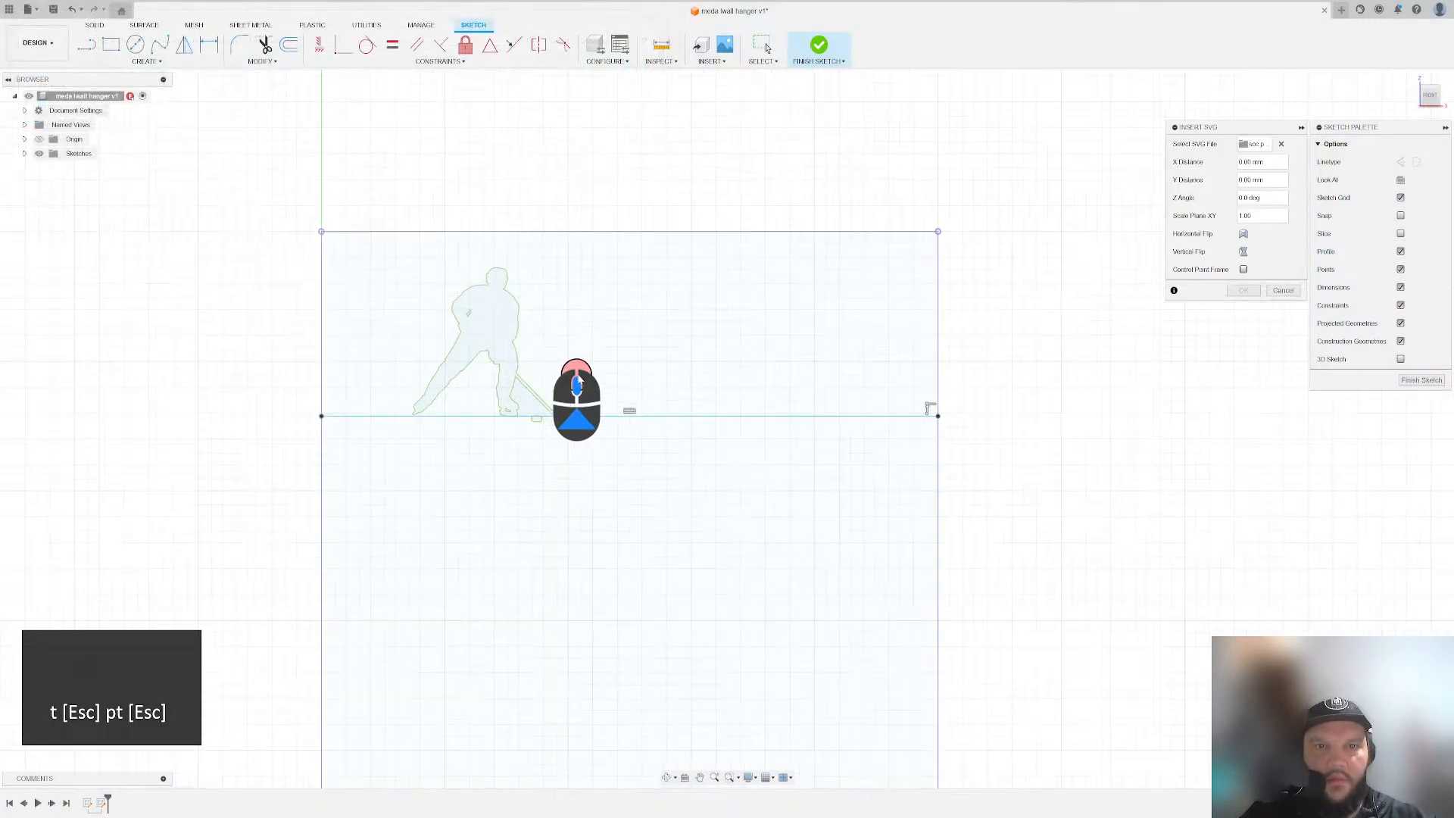
{"action": "scroll", "coordinate": [531, 545], "scroll_direction": "up", "scroll_amount": 2}
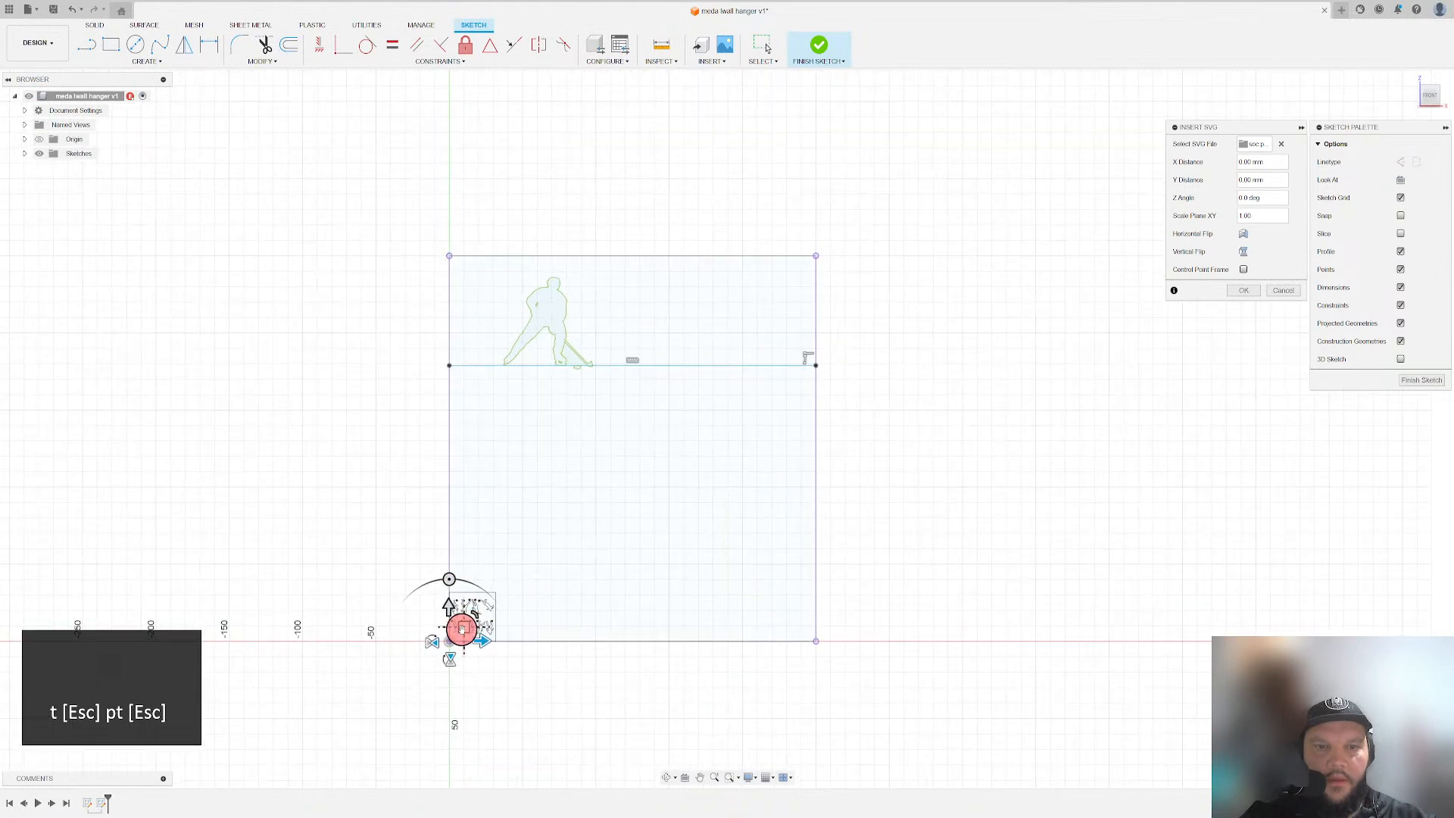
{"action": "left_click_drag", "start_coordinate": [462, 629], "coordinate": [1199, 348]}
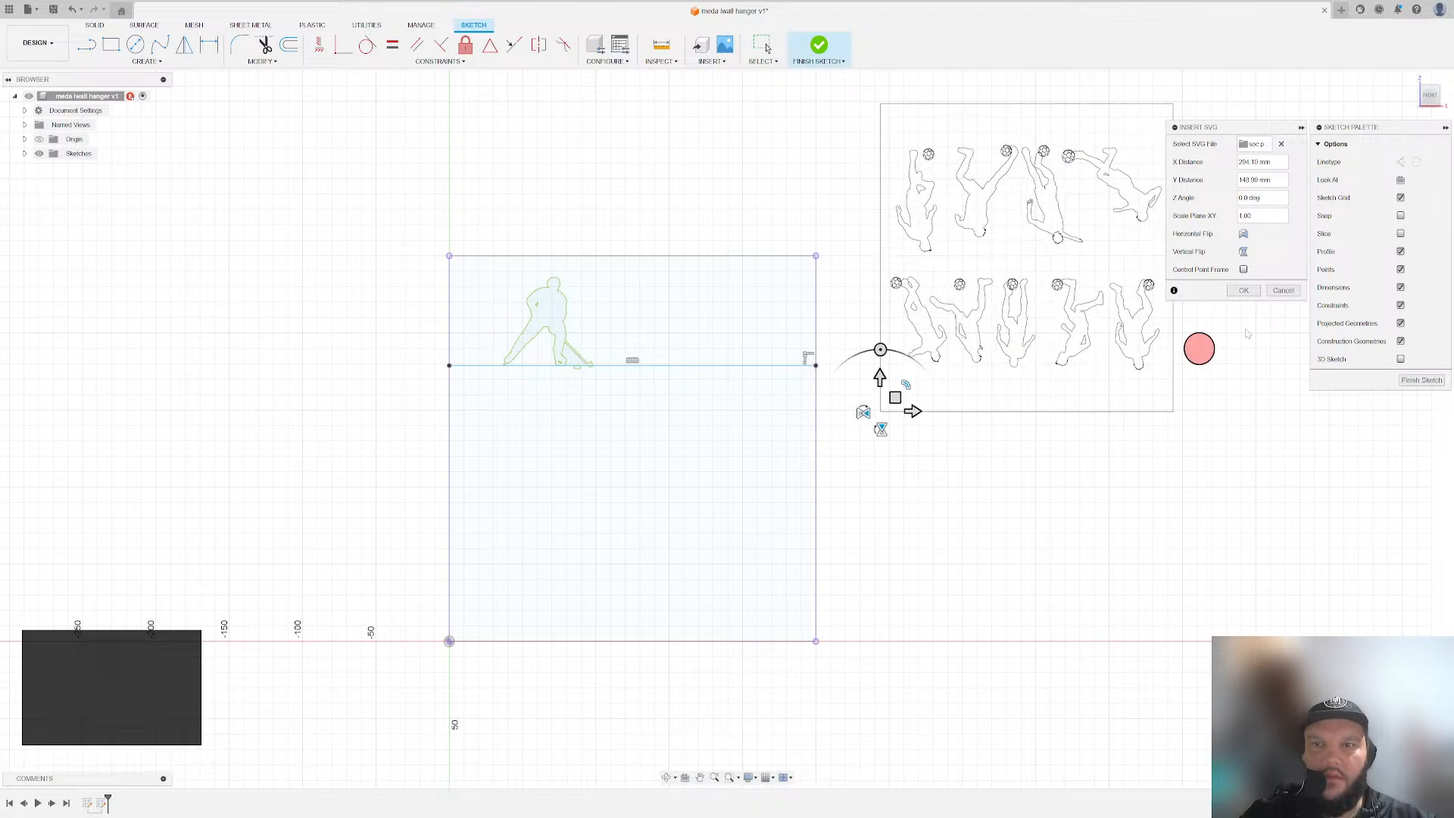
{"action": "left_click", "coordinate": [1244, 252]}
- Examine the soccer player silhouettes in the inserted SVG beside the square
{"action": "middle_click_drag", "start_coordinate": [918, 461], "coordinate": [855, 501]}
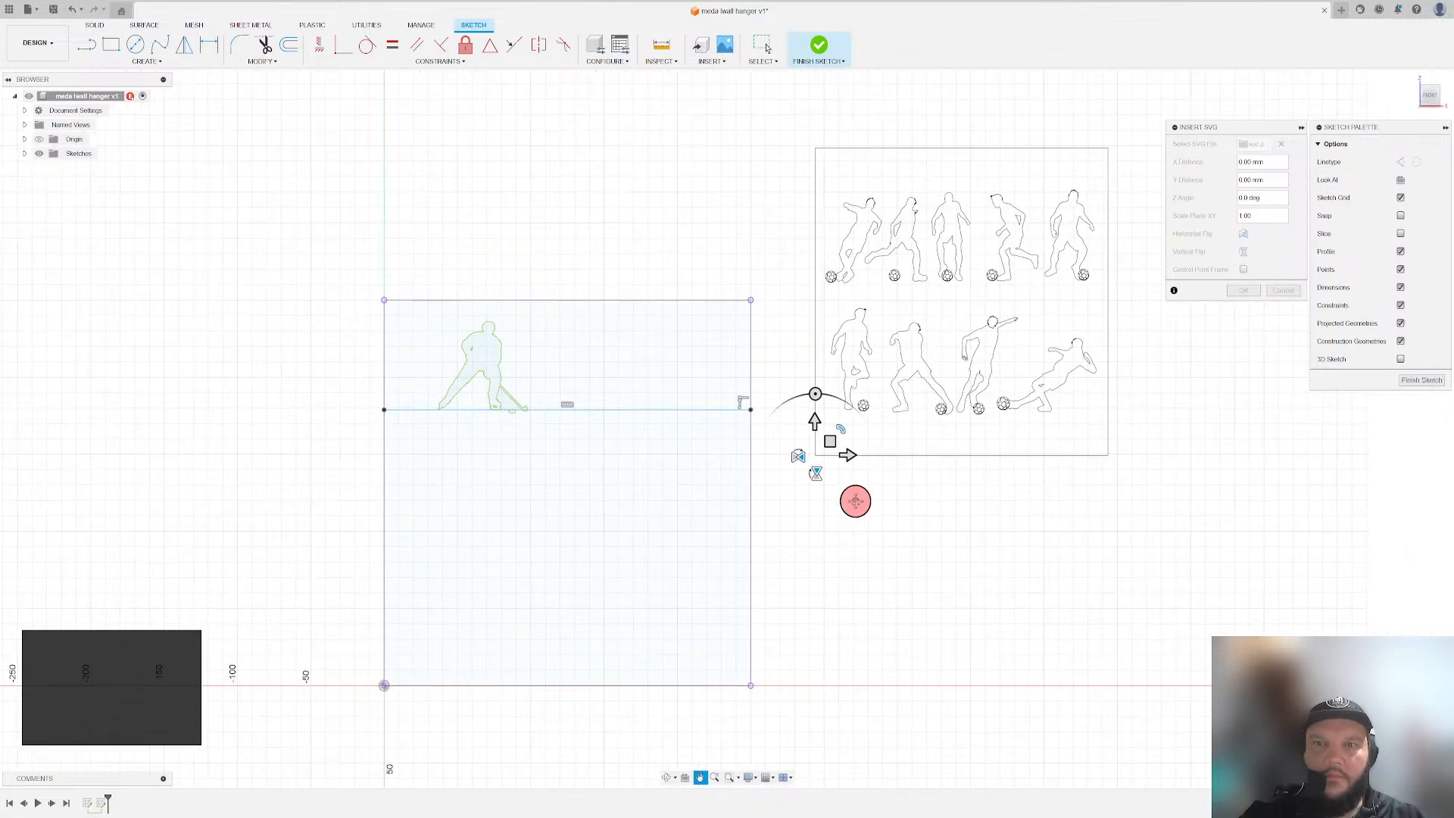
{"action": "scroll", "coordinate": [914, 344], "scroll_direction": "down", "scroll_amount": 2}
{"action": "scroll", "coordinate": [925, 351], "scroll_direction": "up", "scroll_amount": 6}
{"action": "scroll", "coordinate": [537, 266], "scroll_direction": "down", "scroll_amount": 2}
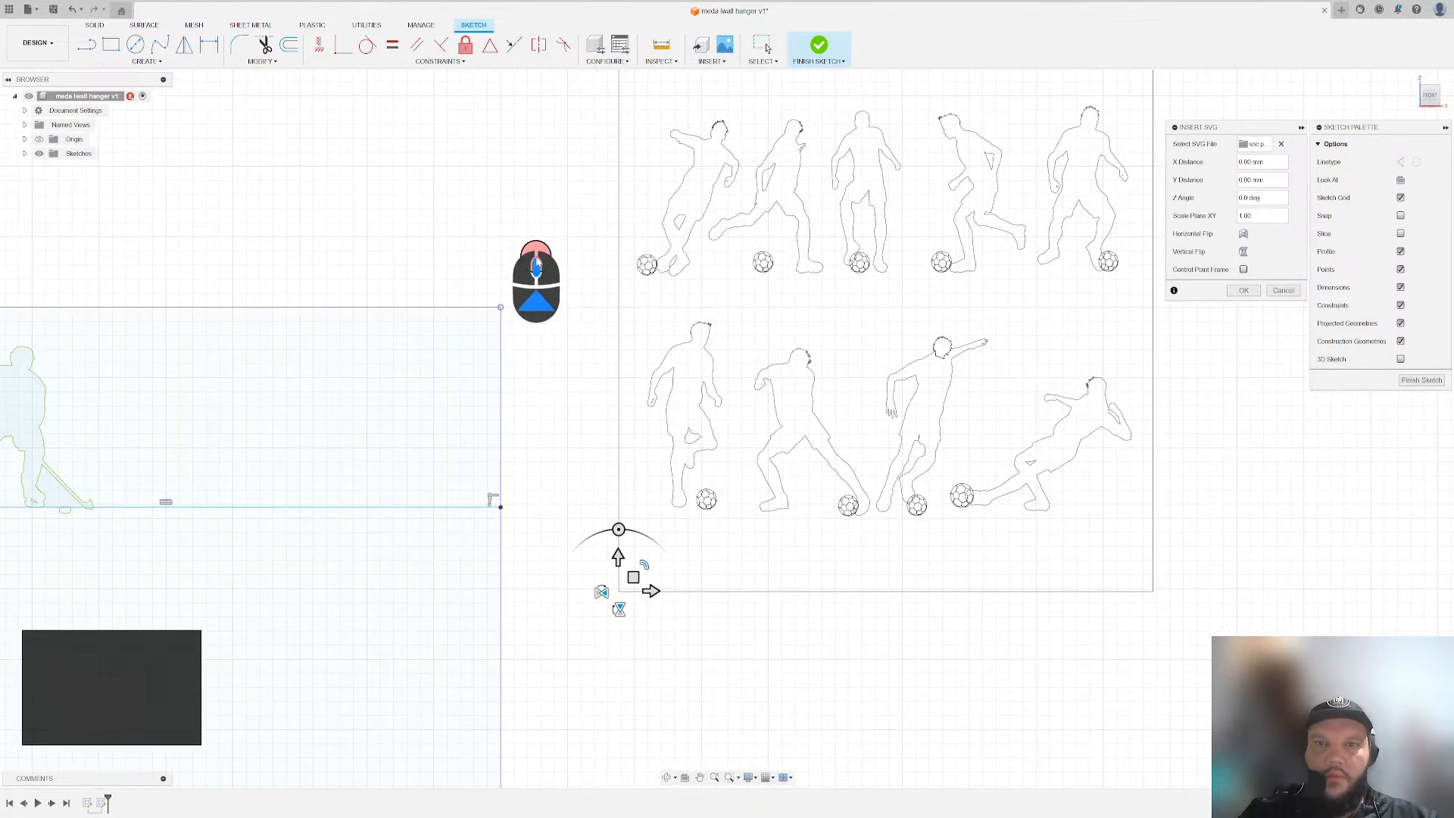
{"action": "scroll", "coordinate": [536, 265], "scroll_direction": "up", "scroll_amount": 3}
{"action": "scroll", "coordinate": [591, 275], "scroll_direction": "down", "scroll_amount": 2}
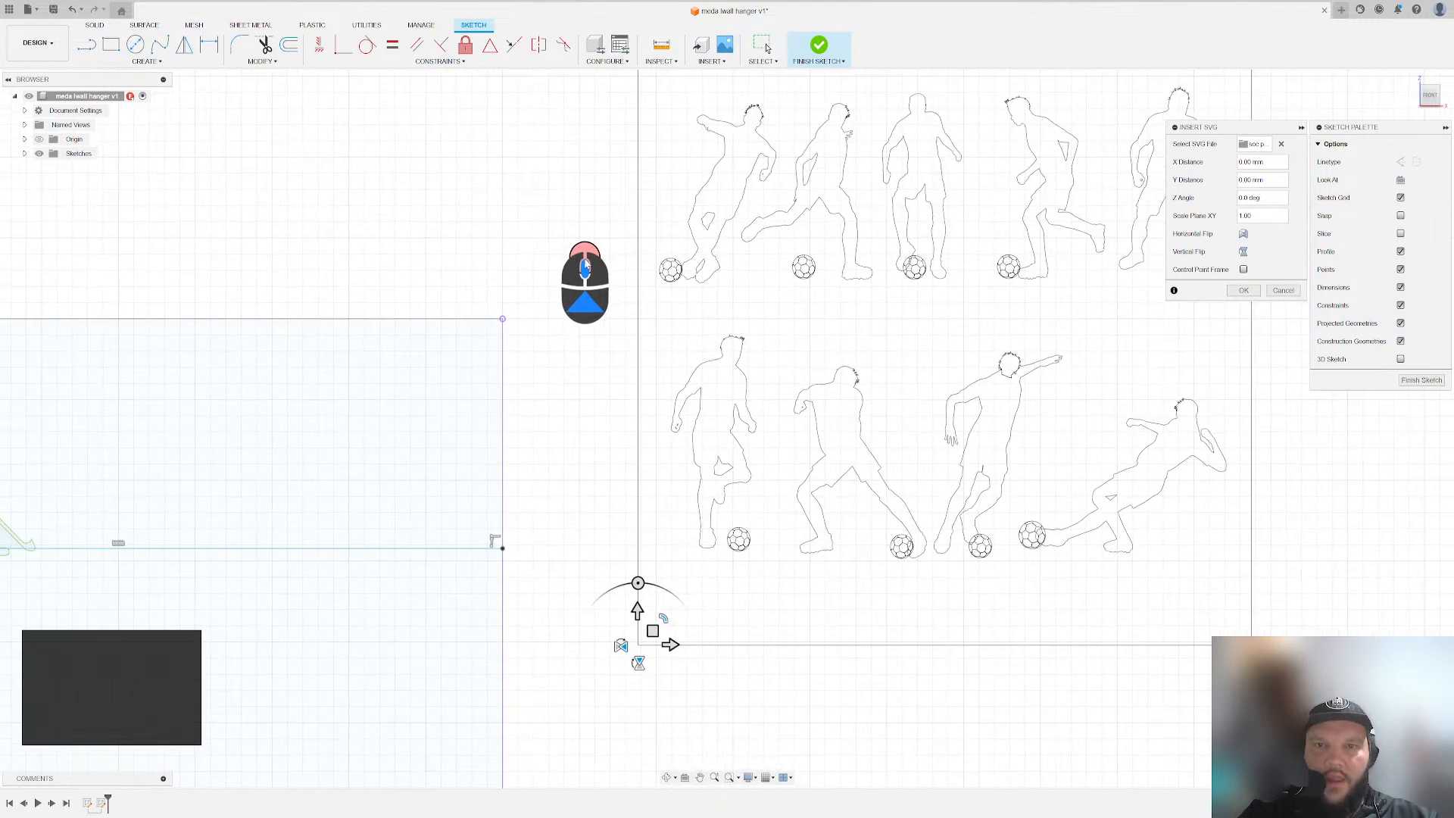
{"action": "scroll", "coordinate": [585, 265], "scroll_direction": "down", "scroll_amount": 3}
{"action": "left_click", "coordinate": [520, 300]}
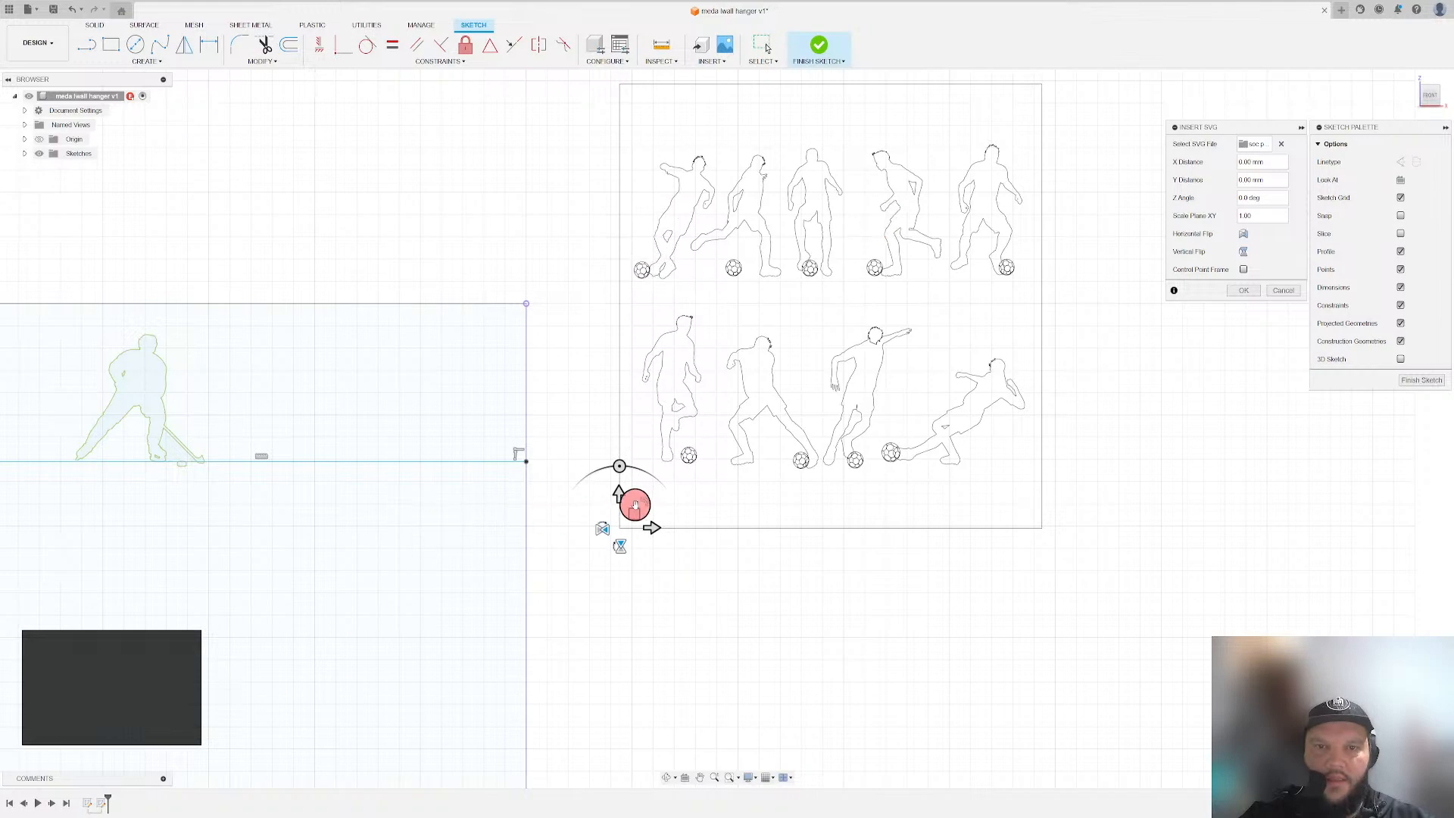
- Reposition the soccer players SVG just outside the square's right edge, at about -1 mm X and -72 mm Y, and complete the insertion
{"action": "left_click_drag", "start_coordinate": [635, 506], "coordinate": [317, 610]}
{"action": "middle_click_drag", "start_coordinate": [263, 284], "coordinate": [616, 141]}
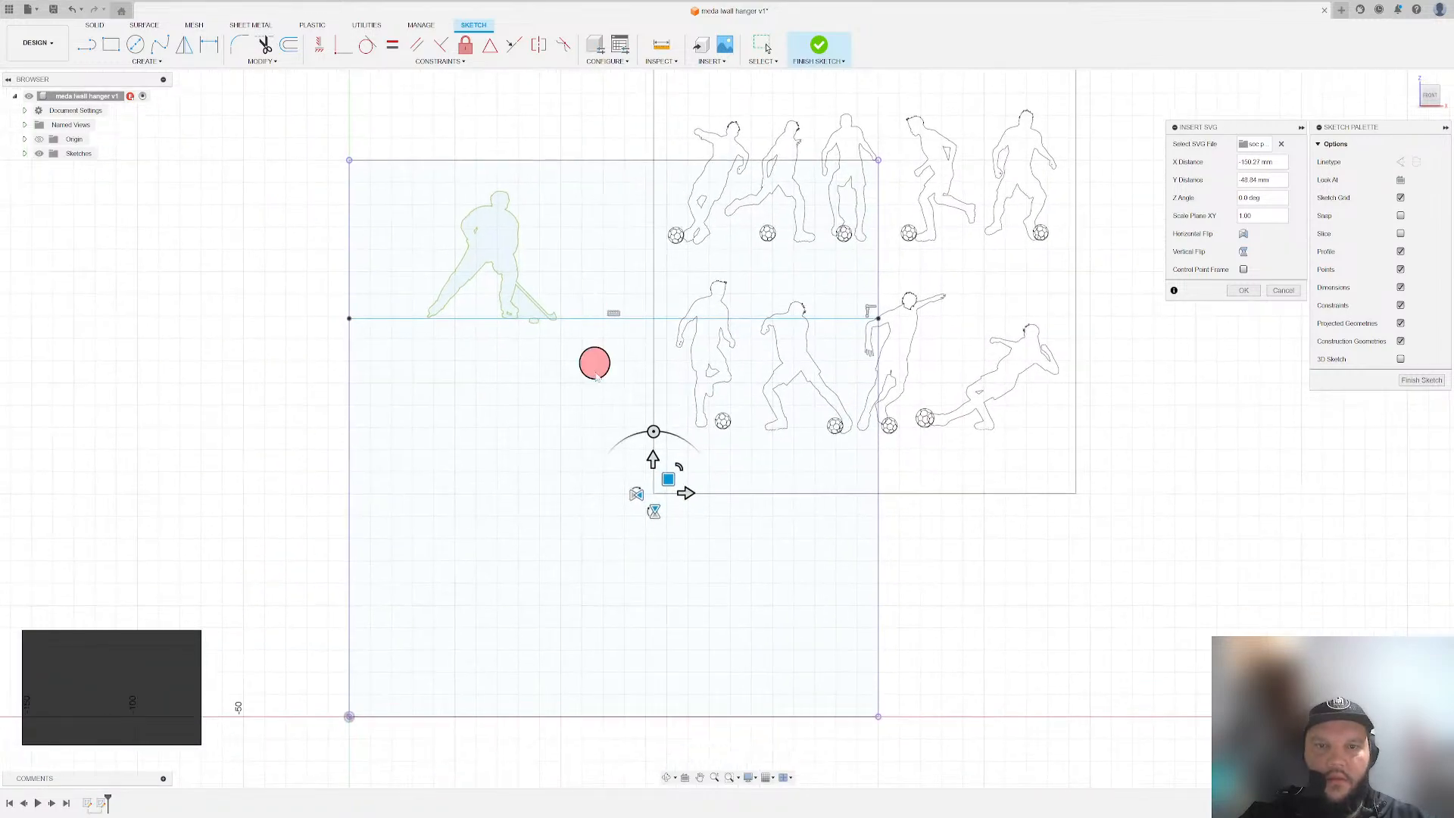
{"action": "mouse_move", "coordinate": [668, 483]}
{"action": "left_mouse_down"}
{"action": "mouse_move", "coordinate": [365, 549]}
{"action": "mouse_move", "coordinate": [226, 562]}
{"action": "mouse_move", "coordinate": [929, 506]}
{"action": "mouse_move", "coordinate": [984, 529]}
{"action": "left_mouse_up"}
{"action": "middle_click_drag", "start_coordinate": [1143, 547], "coordinate": [601, 602]}
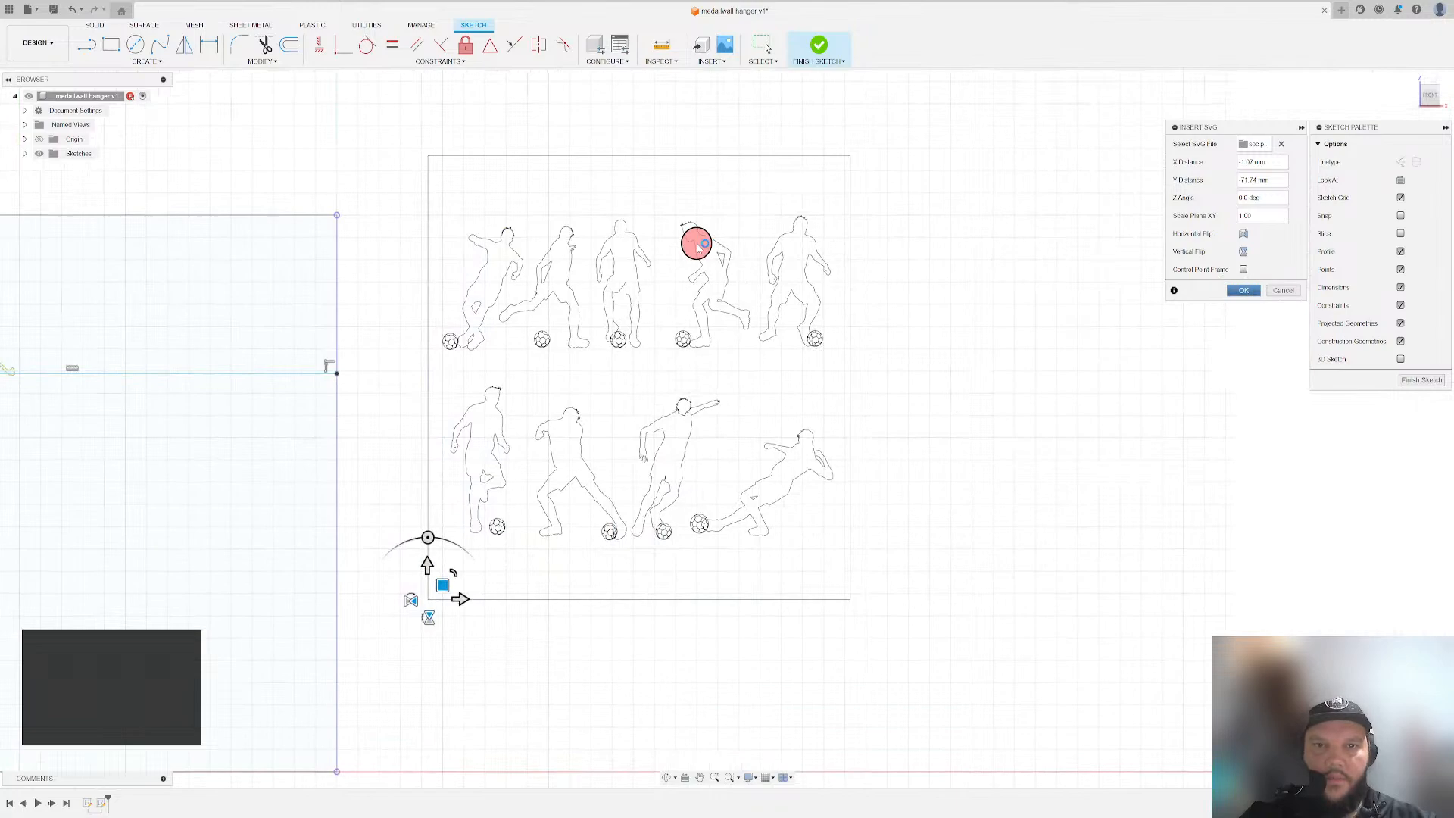
{"action": "scroll", "coordinate": [733, 313], "scroll_direction": "up", "scroll_amount": 1}
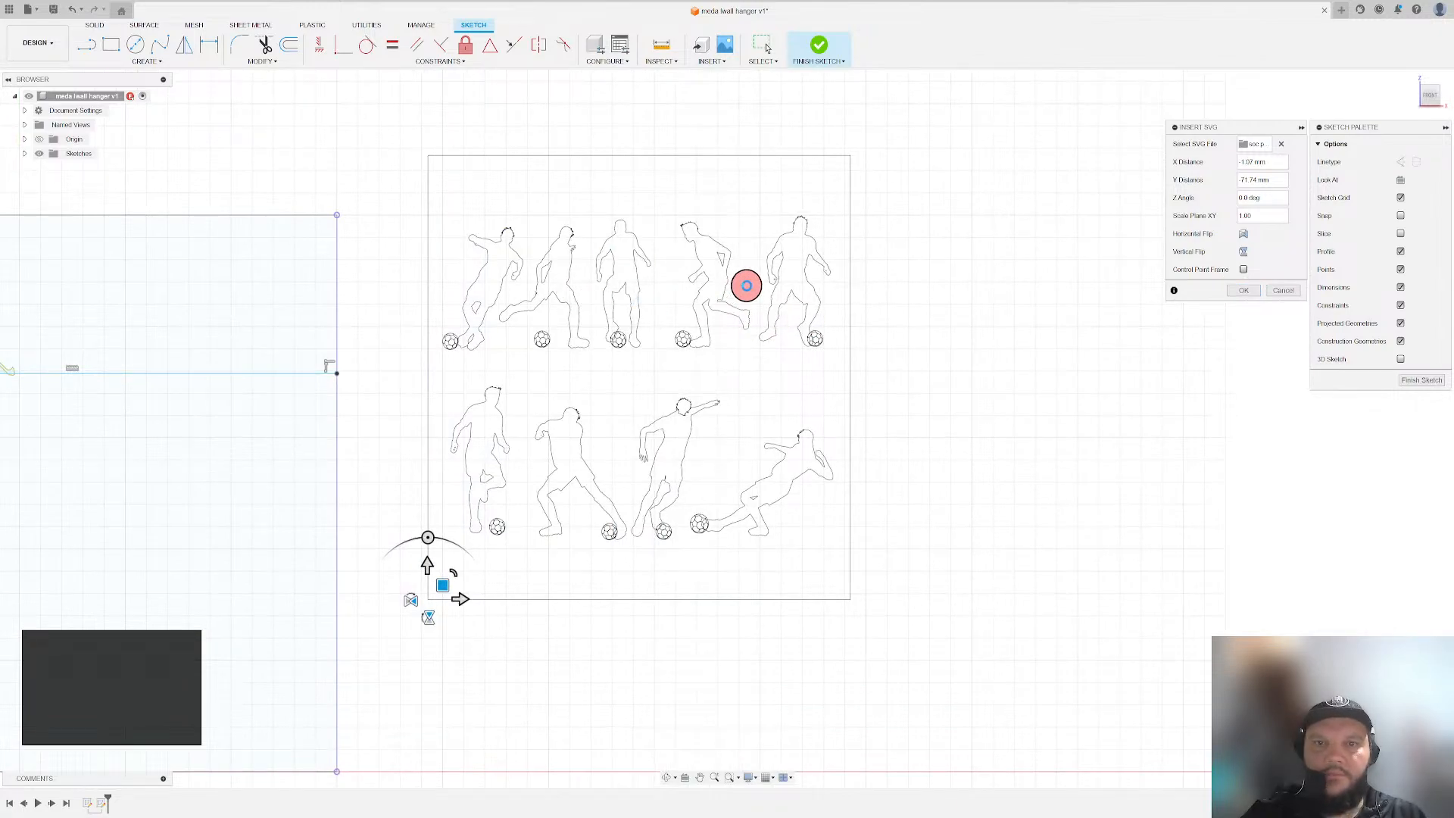
{"action": "key", "text": "Return"}
{"action": "left_click_drag", "start_coordinate": [748, 117], "coordinate": [886, 615]}
{"action": "key", "text": "Delete"}
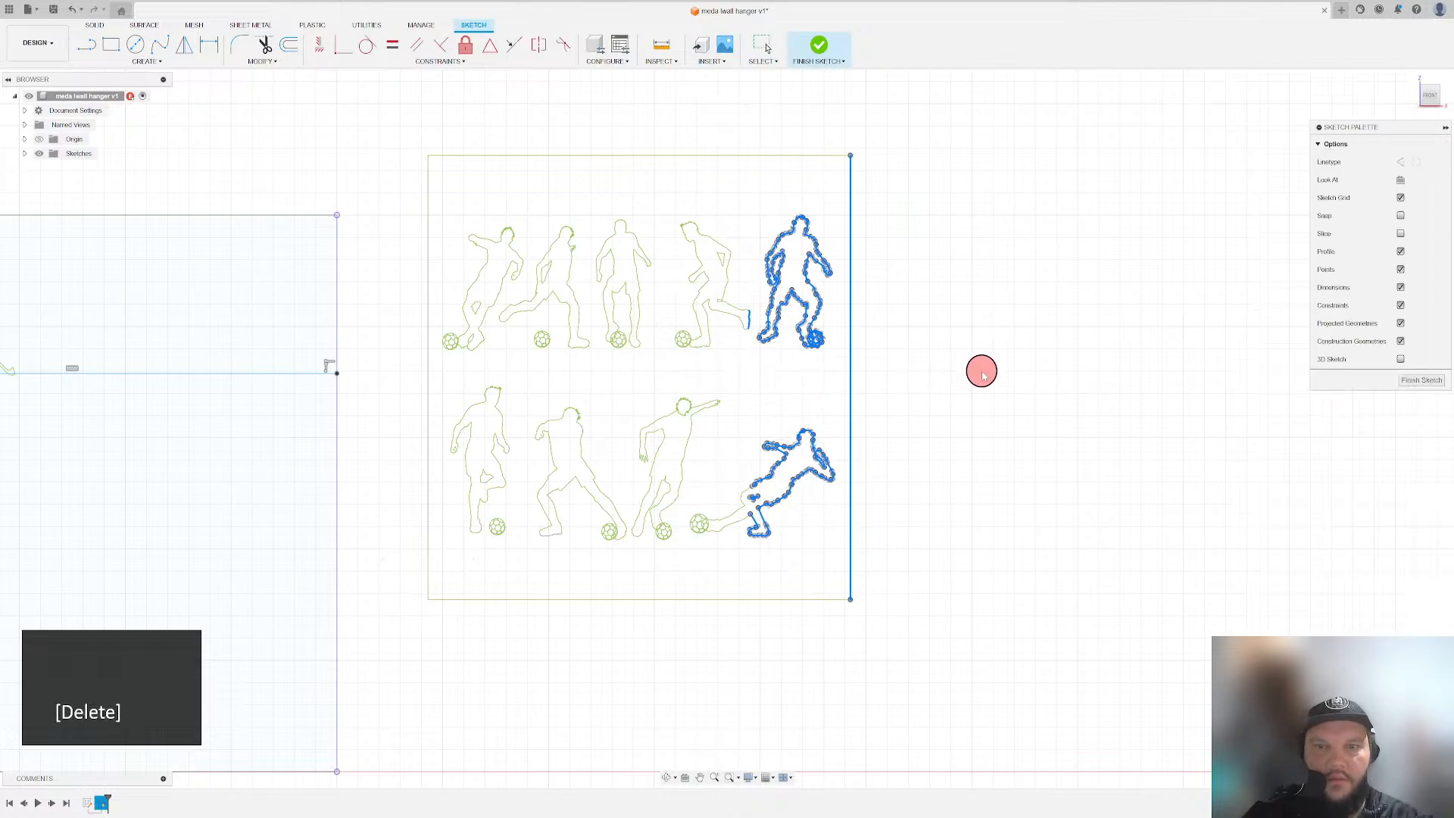
{"action": "left_click_drag", "start_coordinate": [1009, 369], "coordinate": [447, 572]}
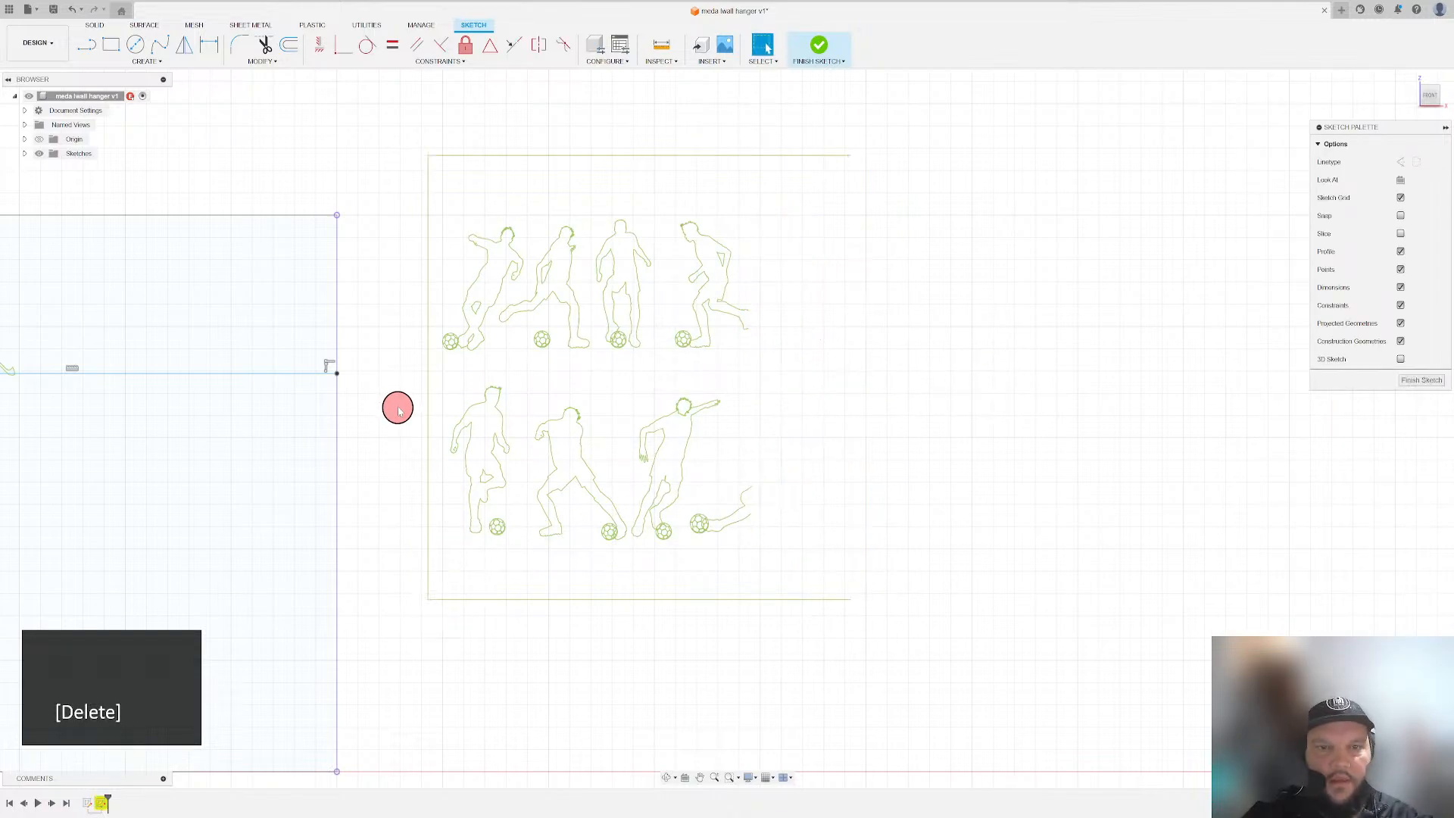
{"action": "left_click_drag", "start_coordinate": [390, 378], "coordinate": [886, 617]}
{"action": "key", "text": "Delete"}
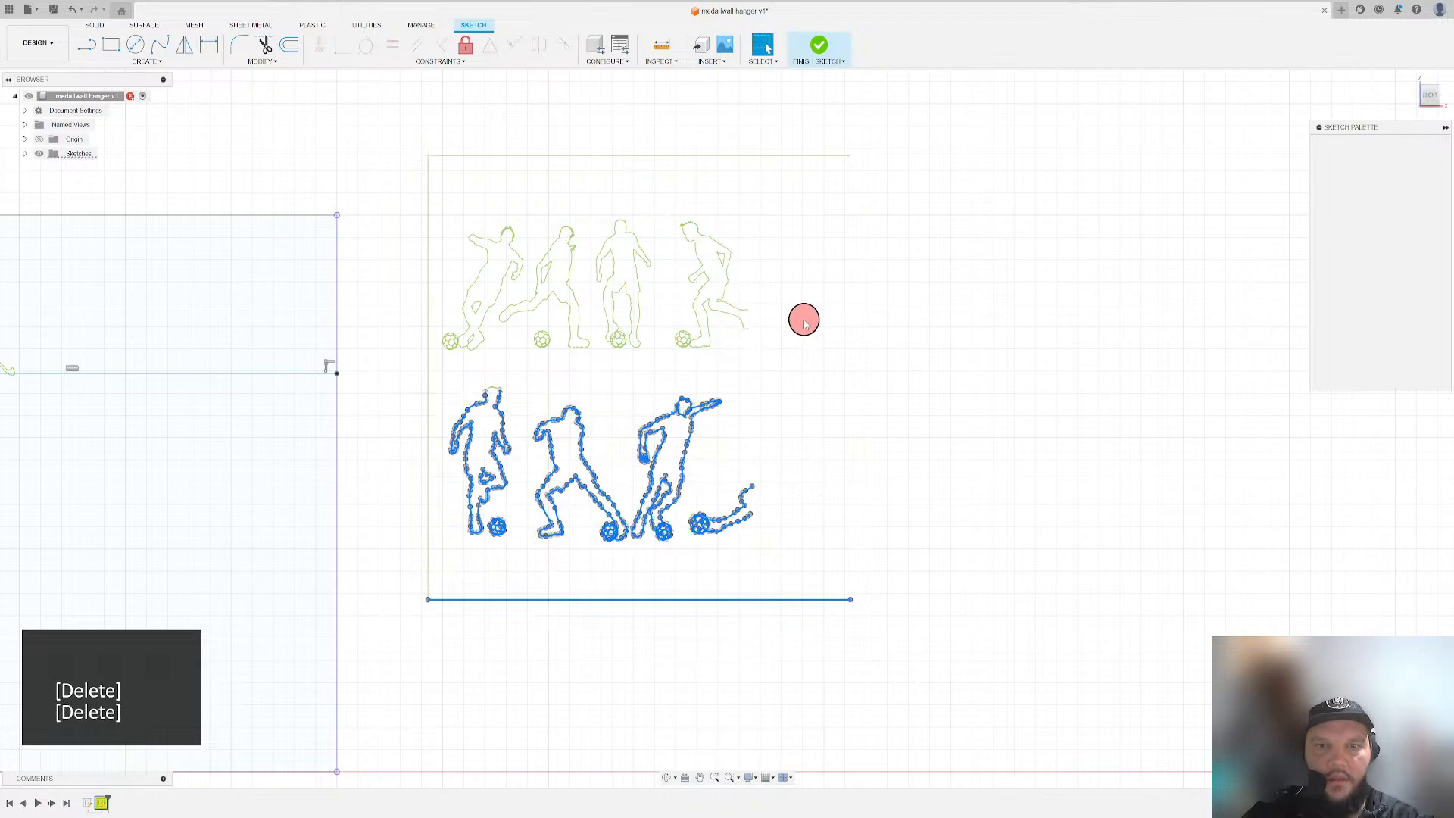
{"action": "key", "text": "ctrl+z"}
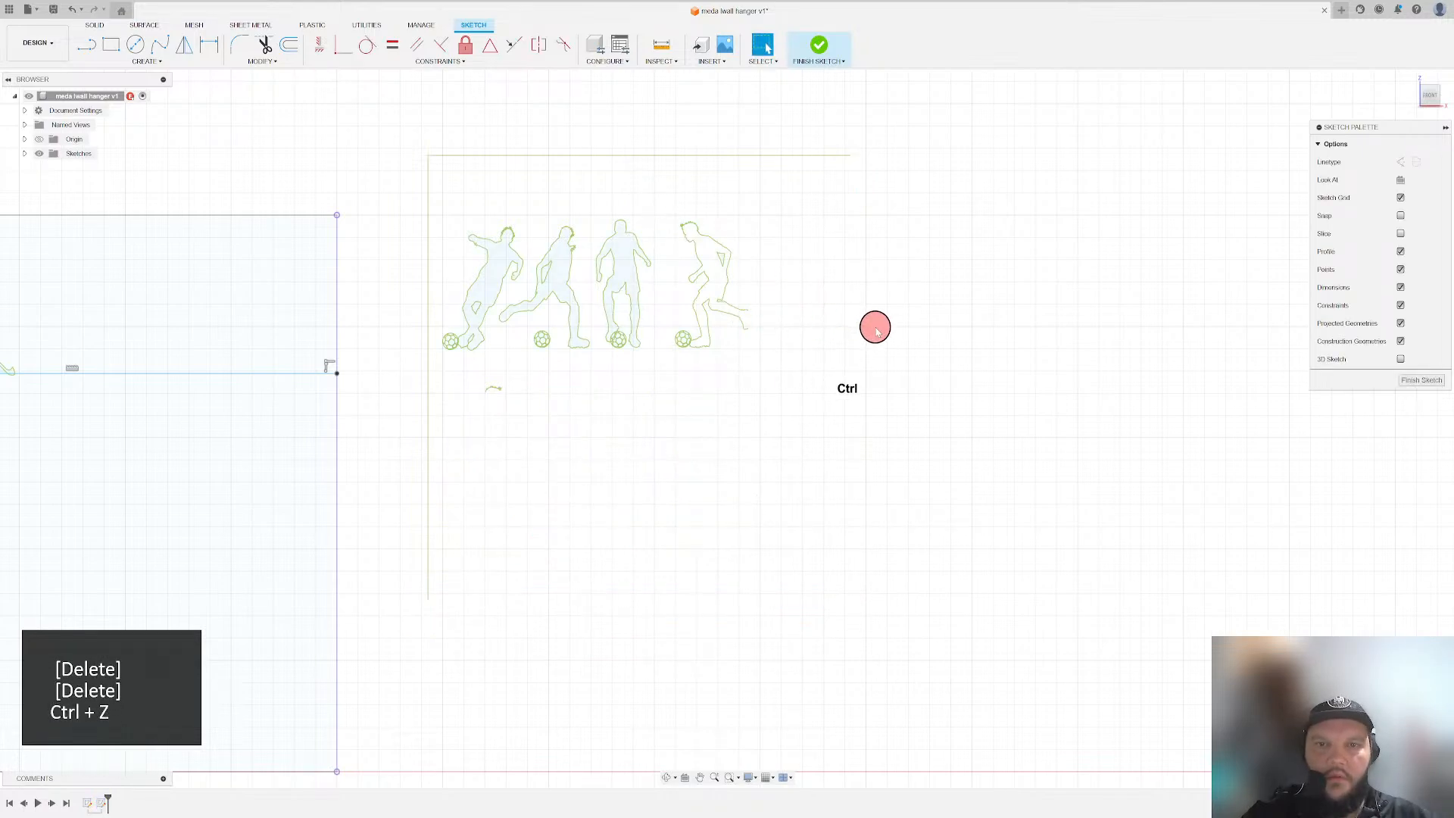
{"action": "key", "text": "ctrl+z"}
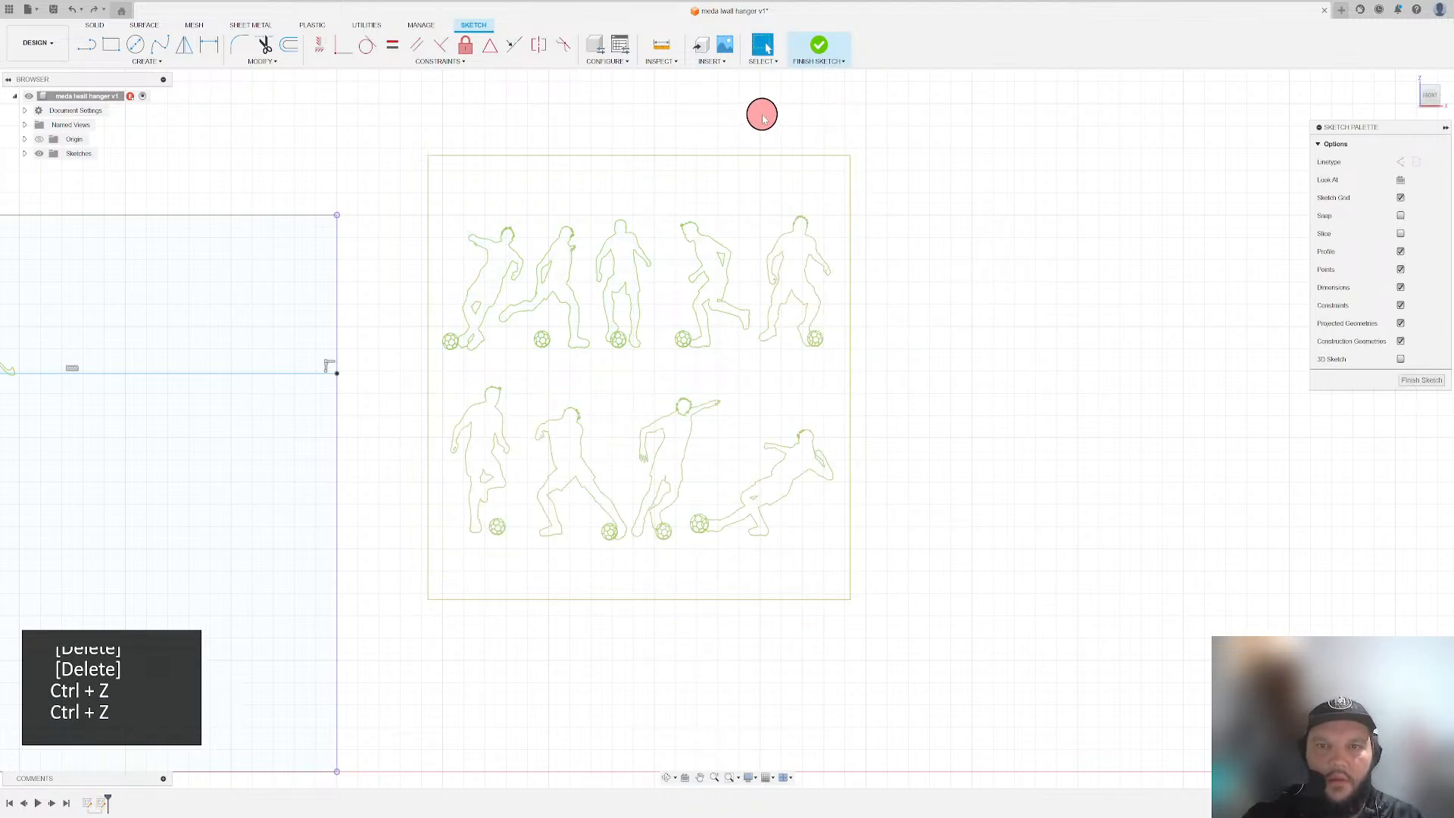
- Delete the SVG's frame lines and all soccer silhouettes except the fourth player in the upper row with his ball
{"action": "left_click_drag", "start_coordinate": [762, 115], "coordinate": [900, 616]}
{"action": "key", "text": "Delete"}
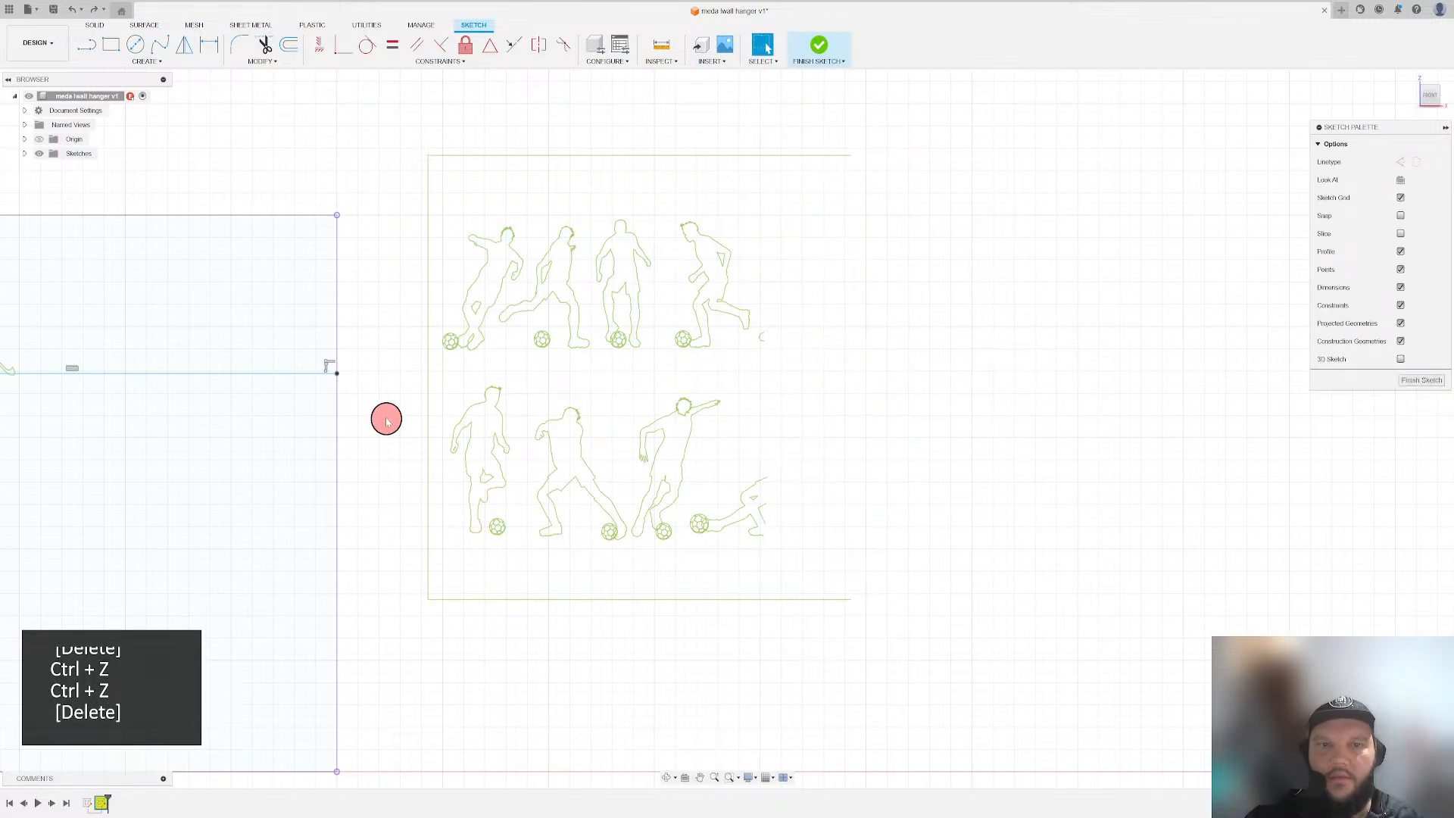
{"action": "left_click_drag", "start_coordinate": [389, 370], "coordinate": [901, 661]}
{"action": "key", "text": "Delete"}
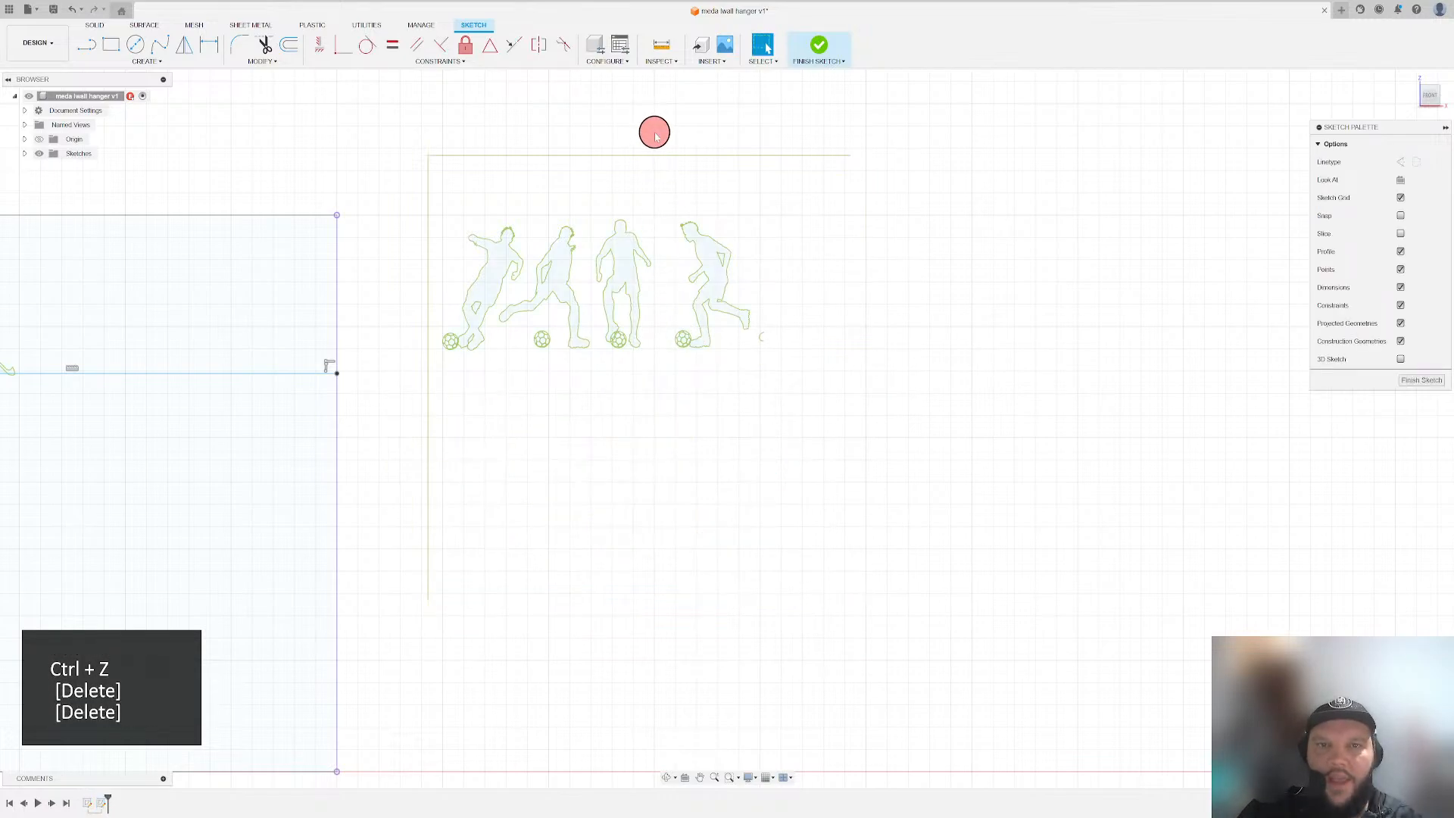
{"action": "left_click_drag", "start_coordinate": [650, 131], "coordinate": [401, 406]}
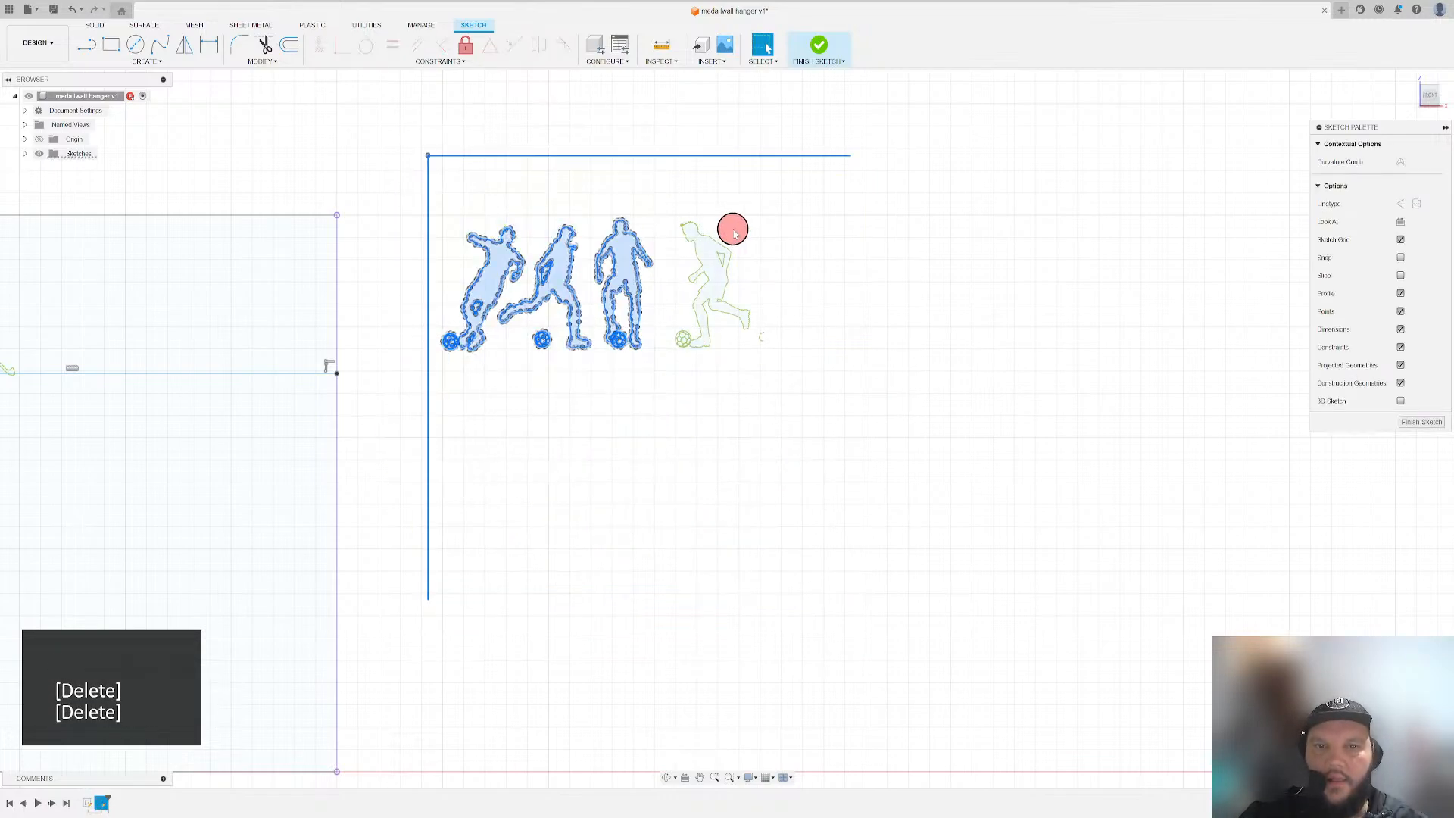
{"action": "key", "text": "Delete"}
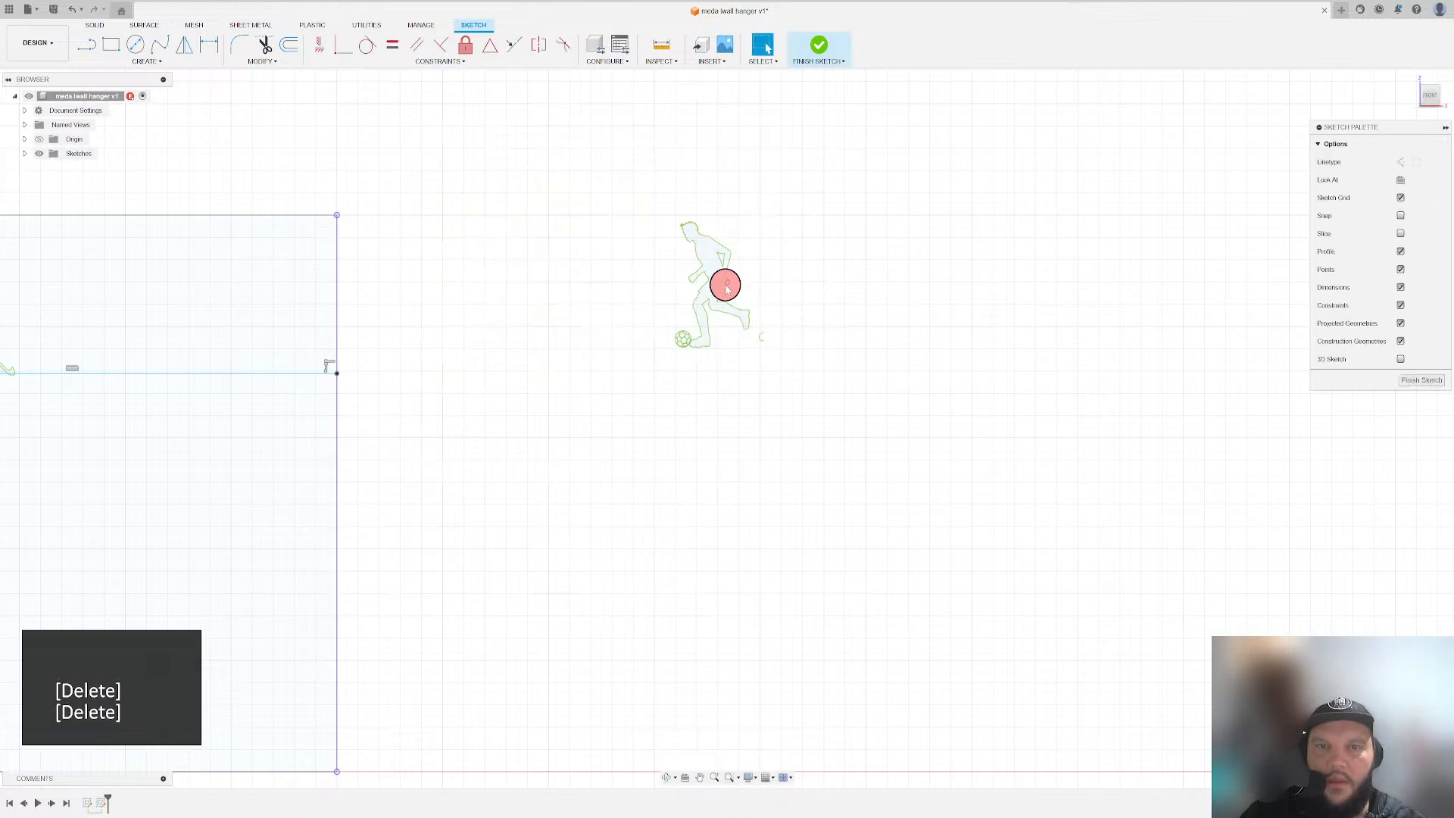
- Delete the leftover ball arc fragment behind the remaining soccer player's rear foot
{"action": "scroll", "coordinate": [728, 273], "scroll_direction": "down", "scroll_amount": 5}
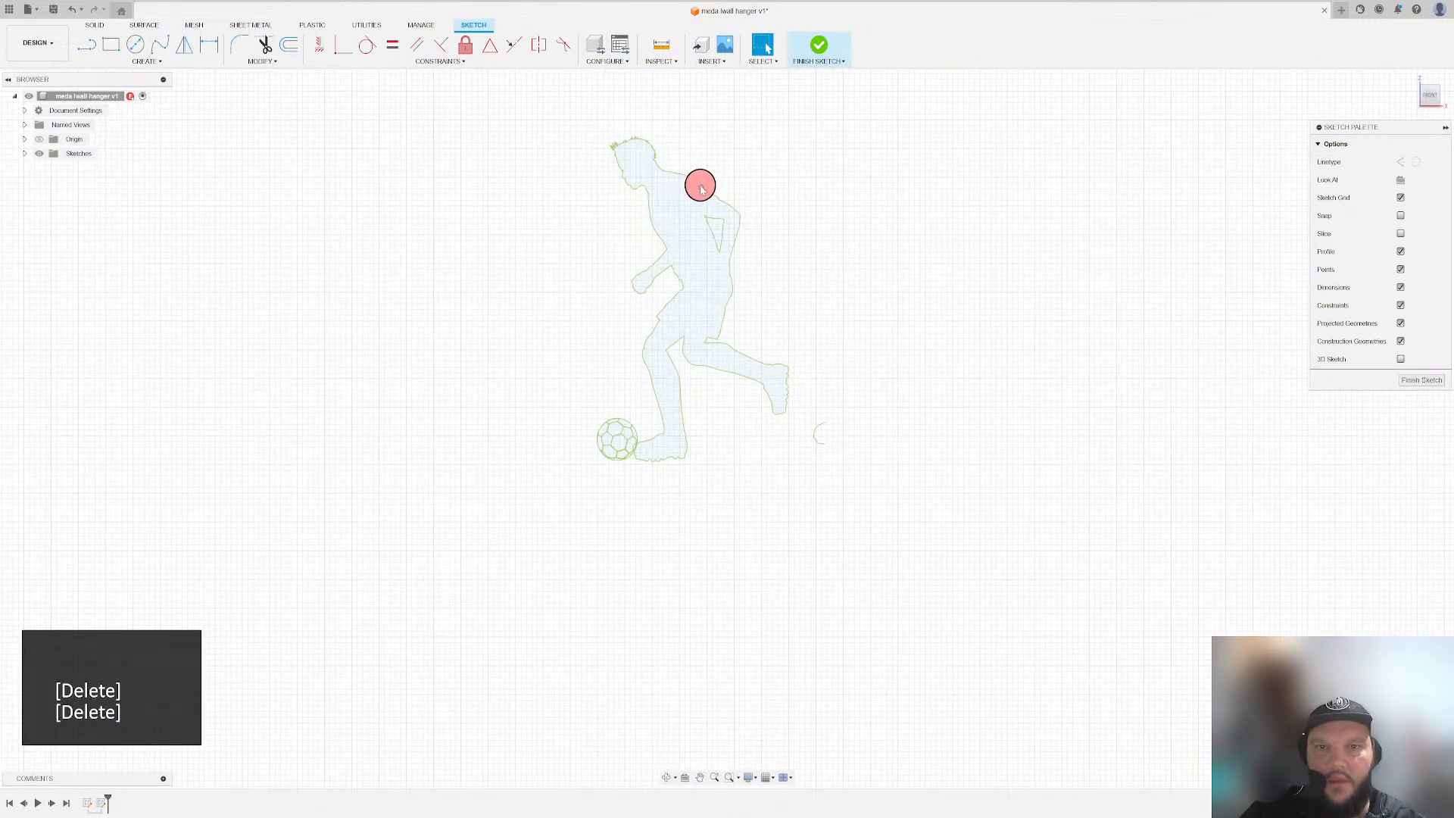
{"action": "scroll", "coordinate": [701, 166], "scroll_direction": "down", "scroll_amount": 2}
{"action": "scroll", "coordinate": [634, 159], "scroll_direction": "up", "scroll_amount": 3}
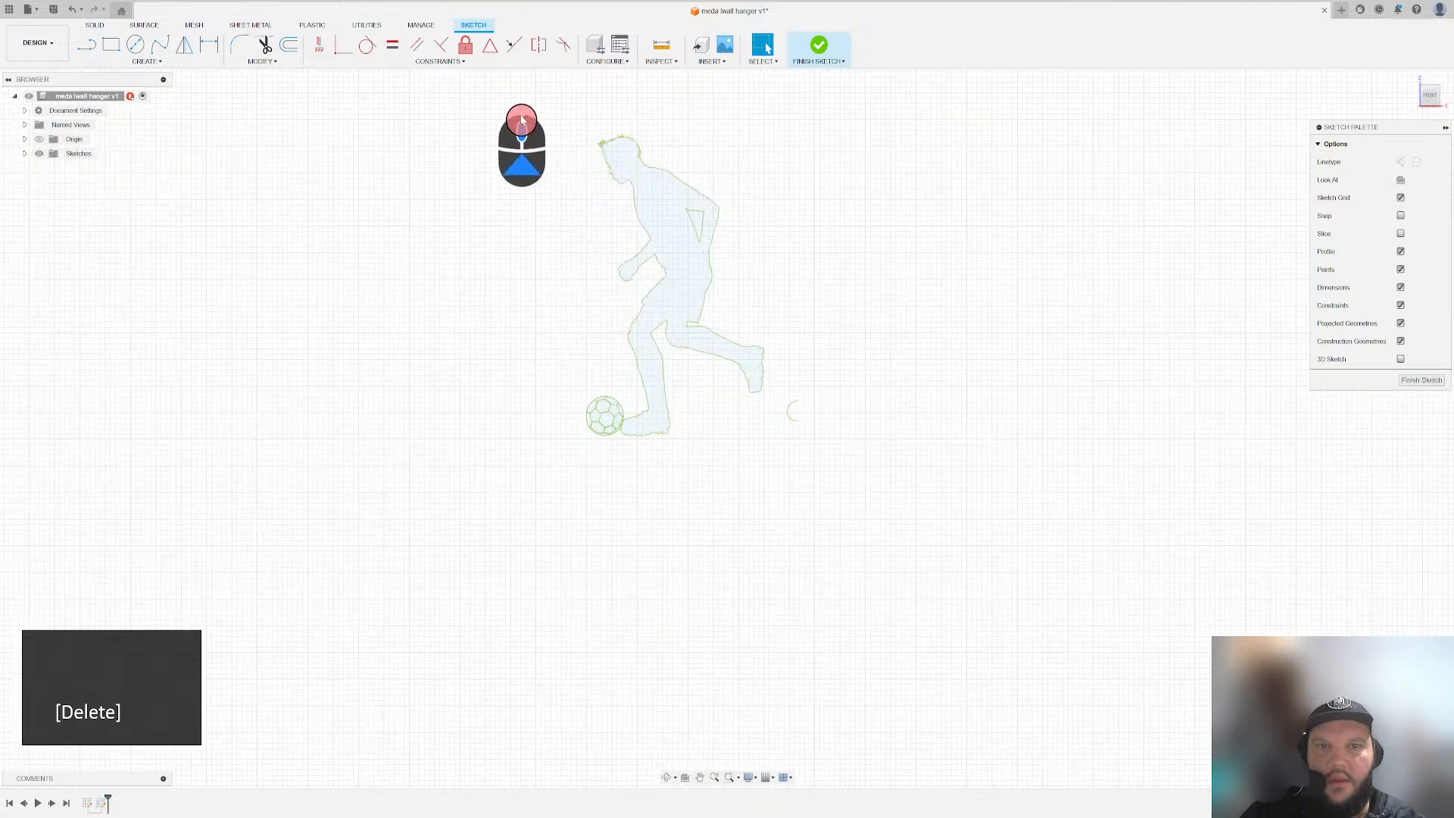
{"action": "left_click_drag", "start_coordinate": [522, 120], "coordinate": [900, 554]}
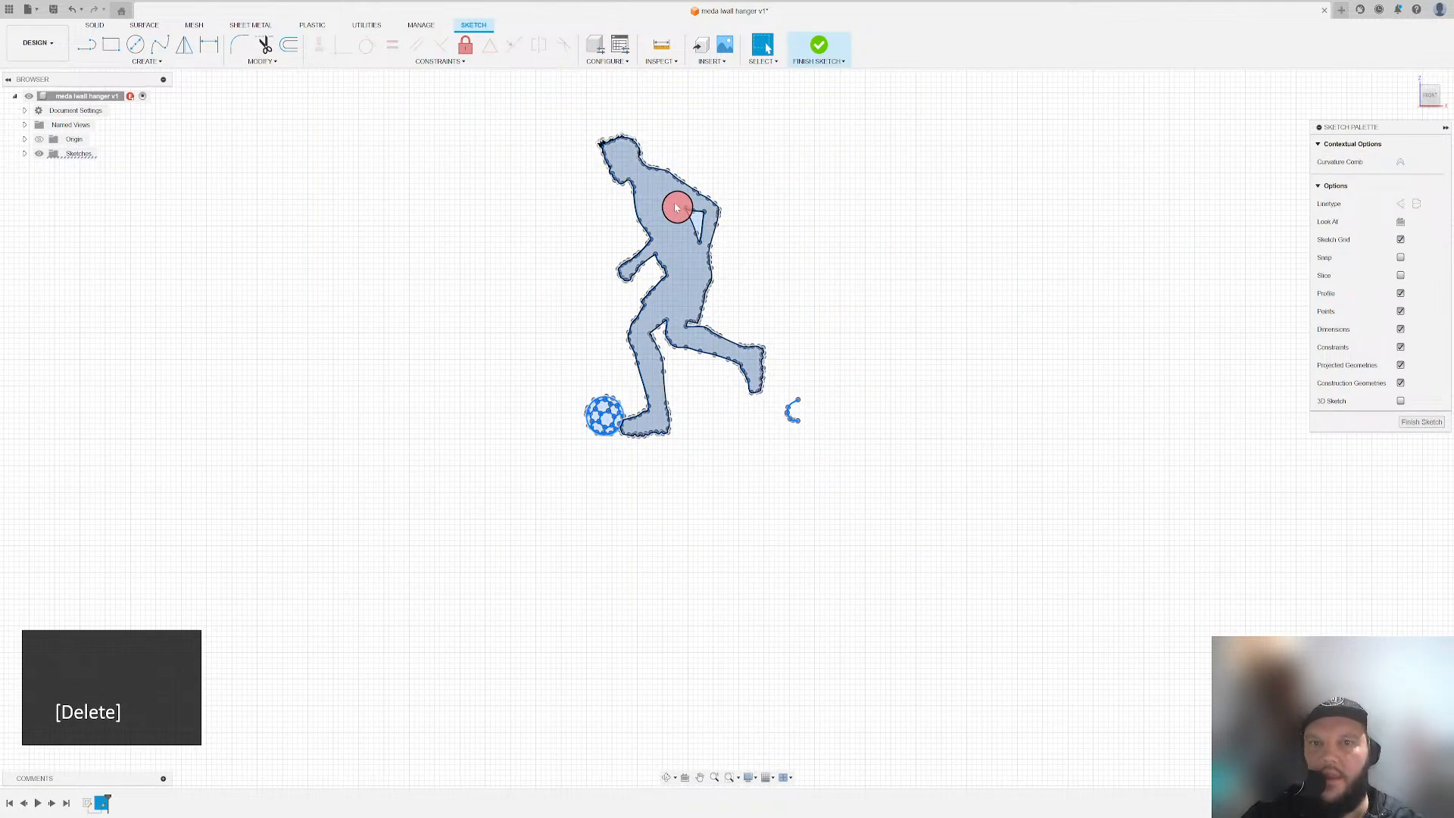
{"action": "scroll", "coordinate": [677, 207], "scroll_direction": "down", "scroll_amount": 4}
{"action": "scroll", "coordinate": [697, 203], "scroll_direction": "up", "scroll_amount": 3}
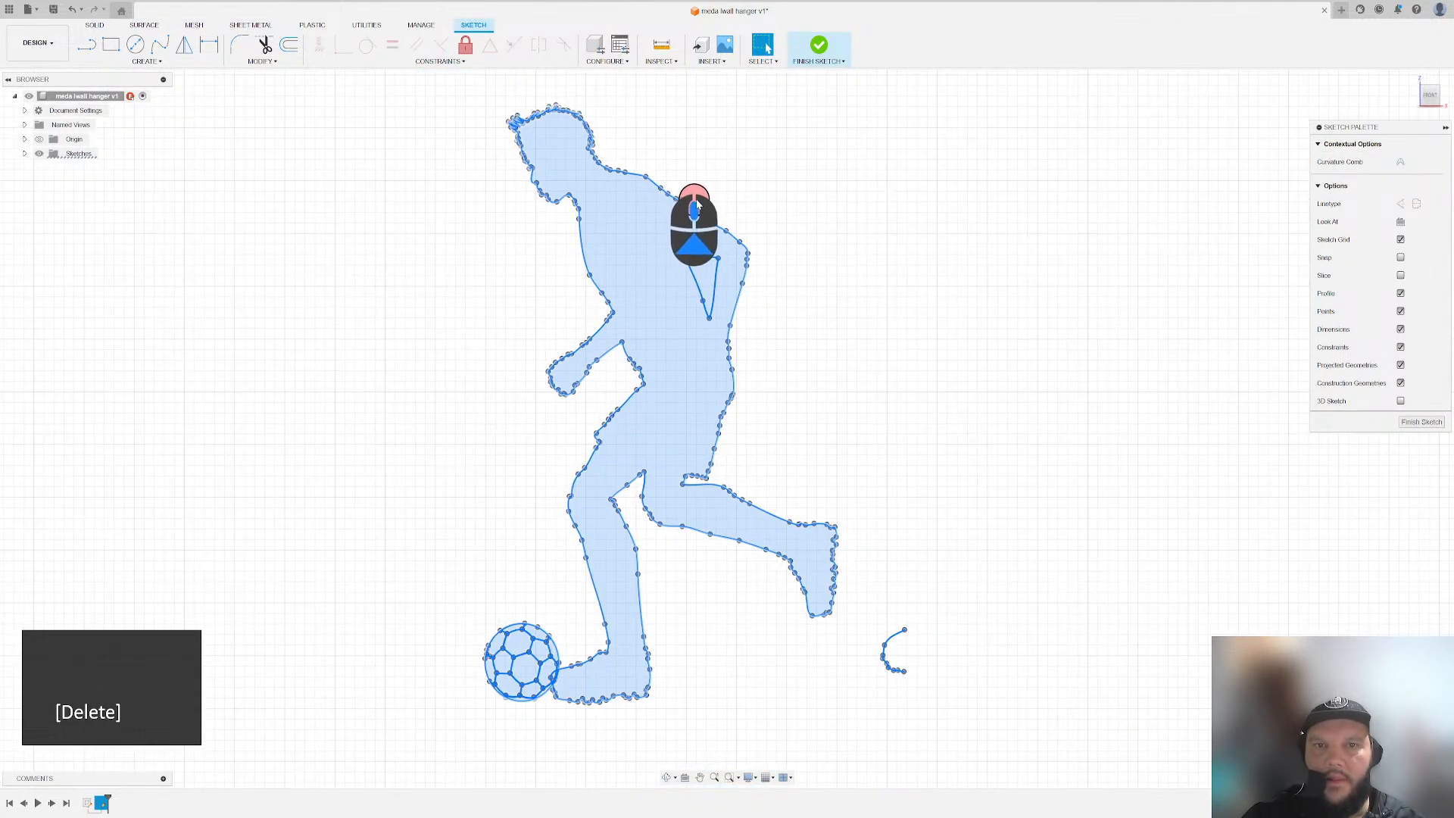
{"action": "scroll", "coordinate": [703, 200], "scroll_direction": "up", "scroll_amount": 3}
{"action": "left_click", "coordinate": [862, 349]}
{"action": "left_click_drag", "start_coordinate": [887, 423], "coordinate": [808, 504]}
{"action": "key", "text": "Delete"}
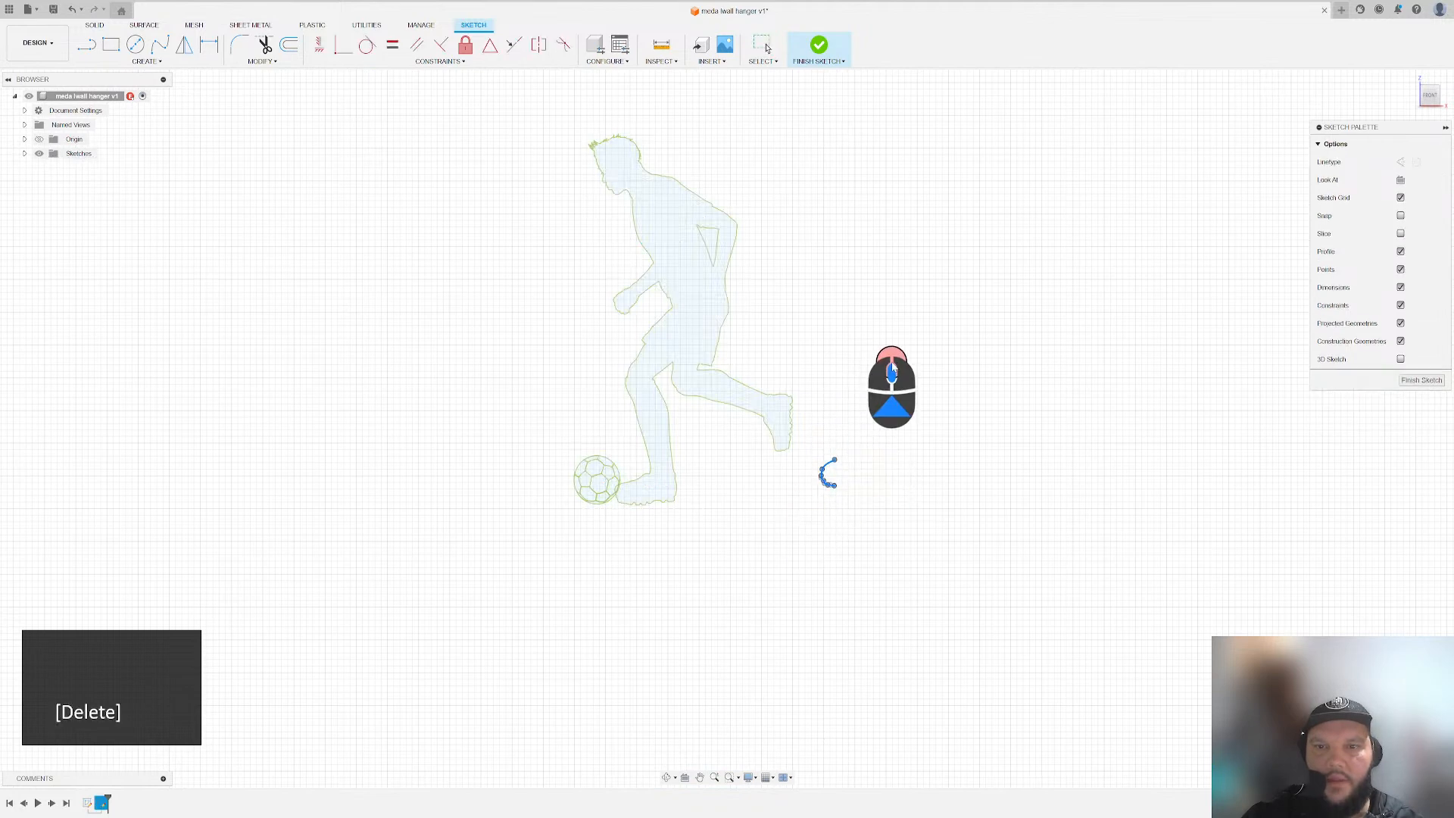
- Copy the remaining soccer player with his ball and paste a duplicate into the sketch
{"action": "scroll", "coordinate": [892, 368], "scroll_direction": "up", "scroll_amount": 5}
{"action": "left_click_drag", "start_coordinate": [756, 221], "coordinate": [970, 455]}
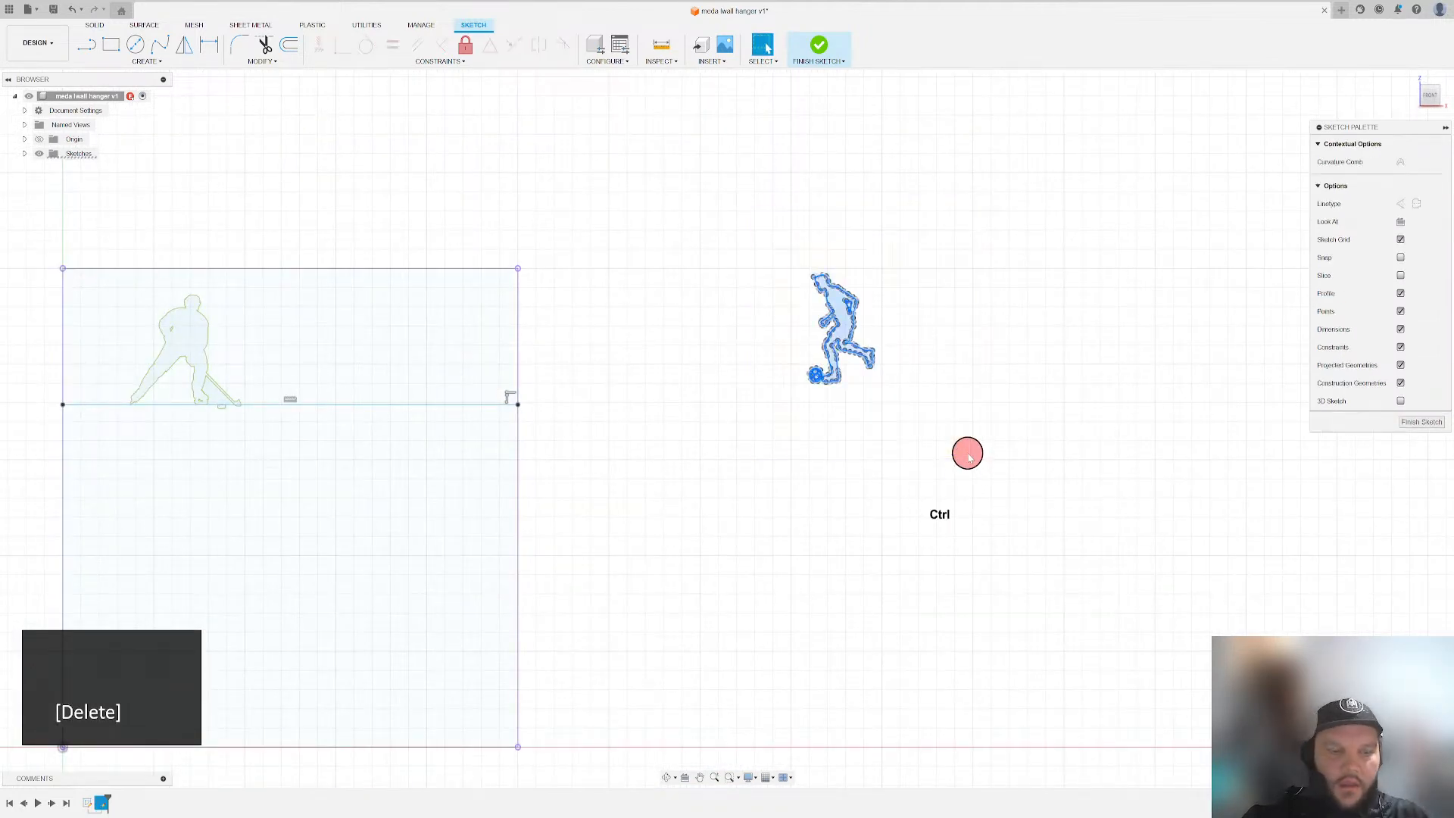
{"action": "key", "text": "ctrl+c"}
{"action": "key", "text": "ctrl+v"}
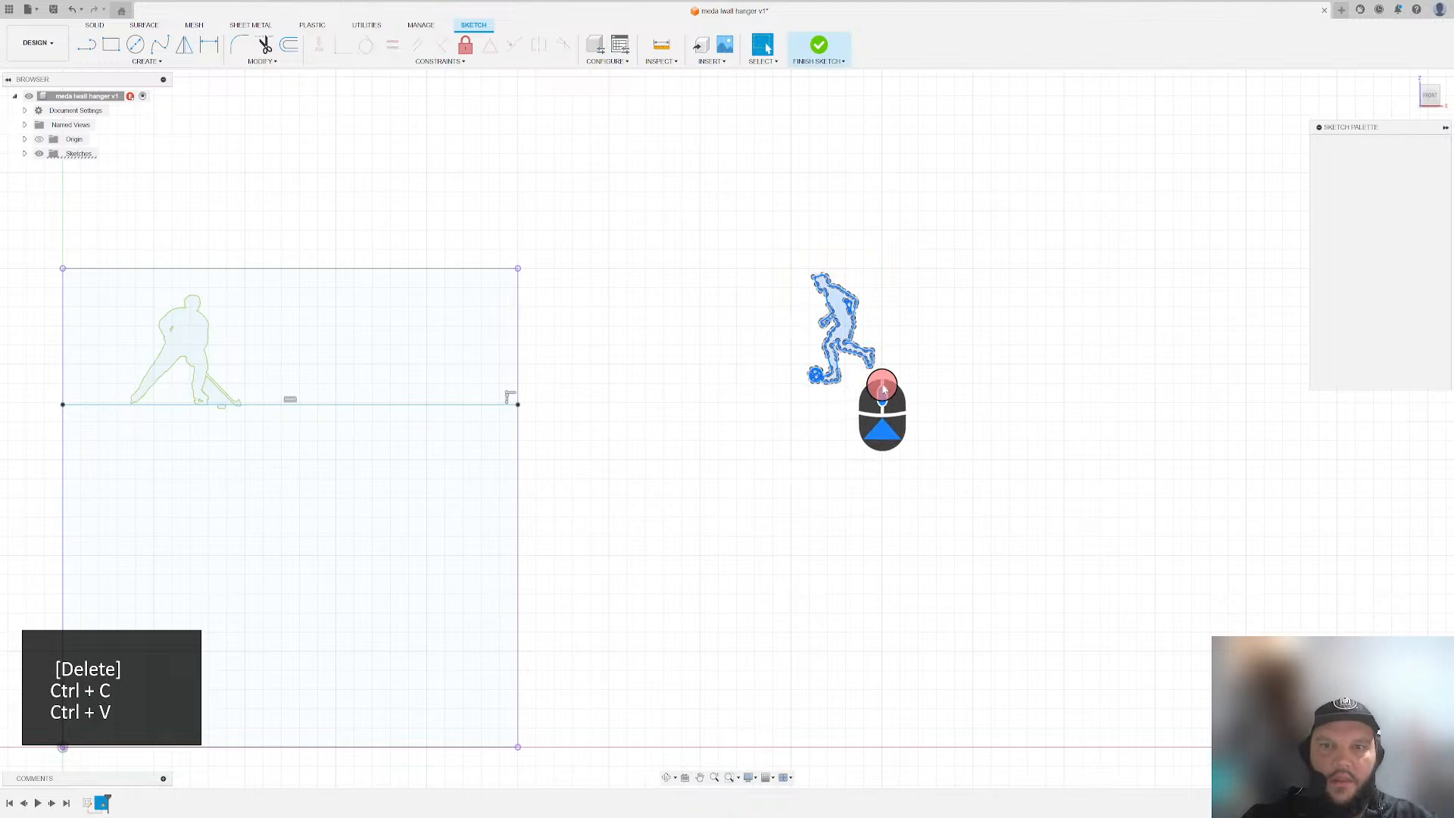
{"action": "left_click", "coordinate": [883, 390]}
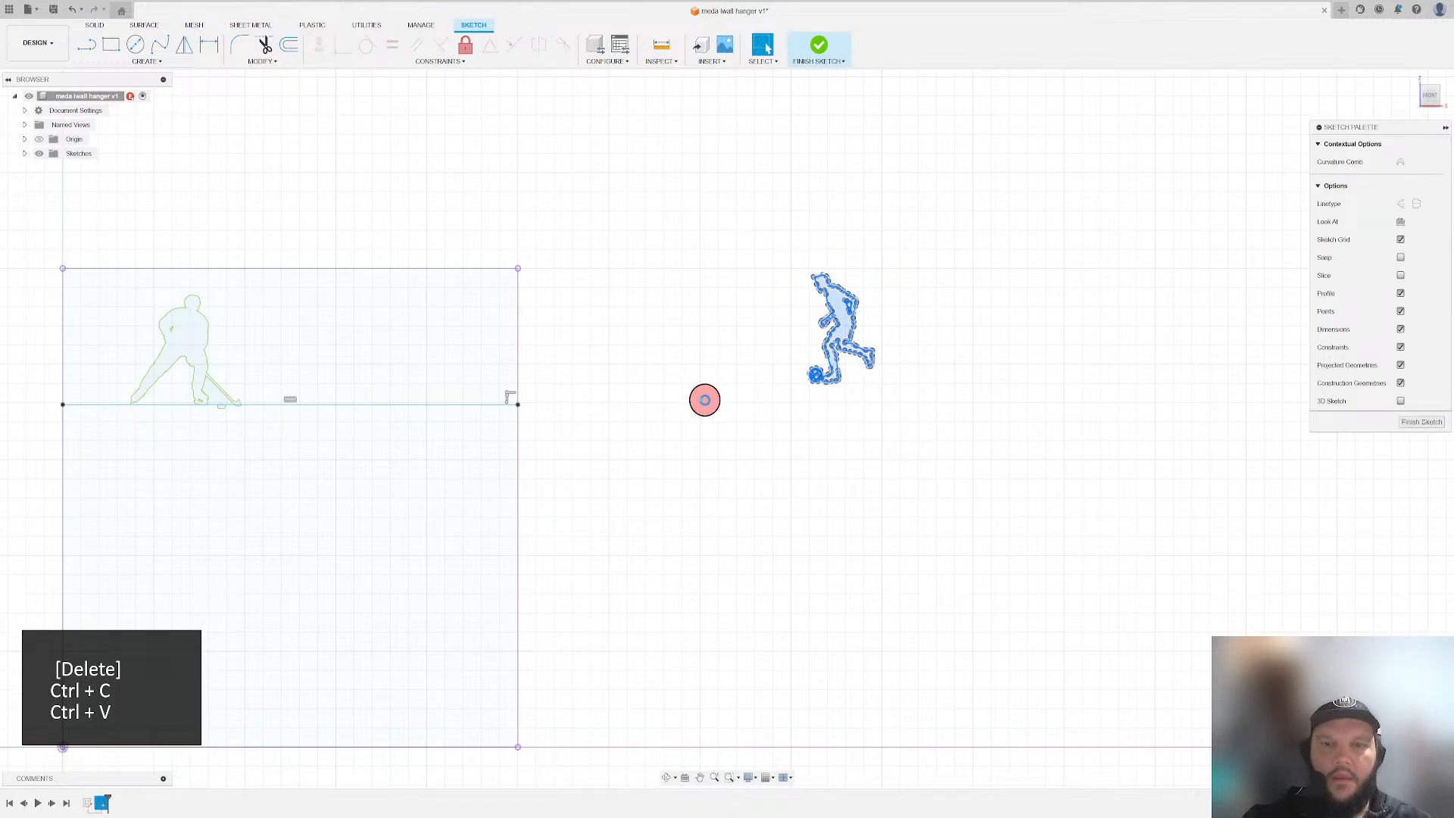
{"action": "scroll", "coordinate": [720, 406], "scroll_direction": "up", "scroll_amount": 2}
{"action": "middle_click_drag", "start_coordinate": [618, 411], "coordinate": [804, 410]}
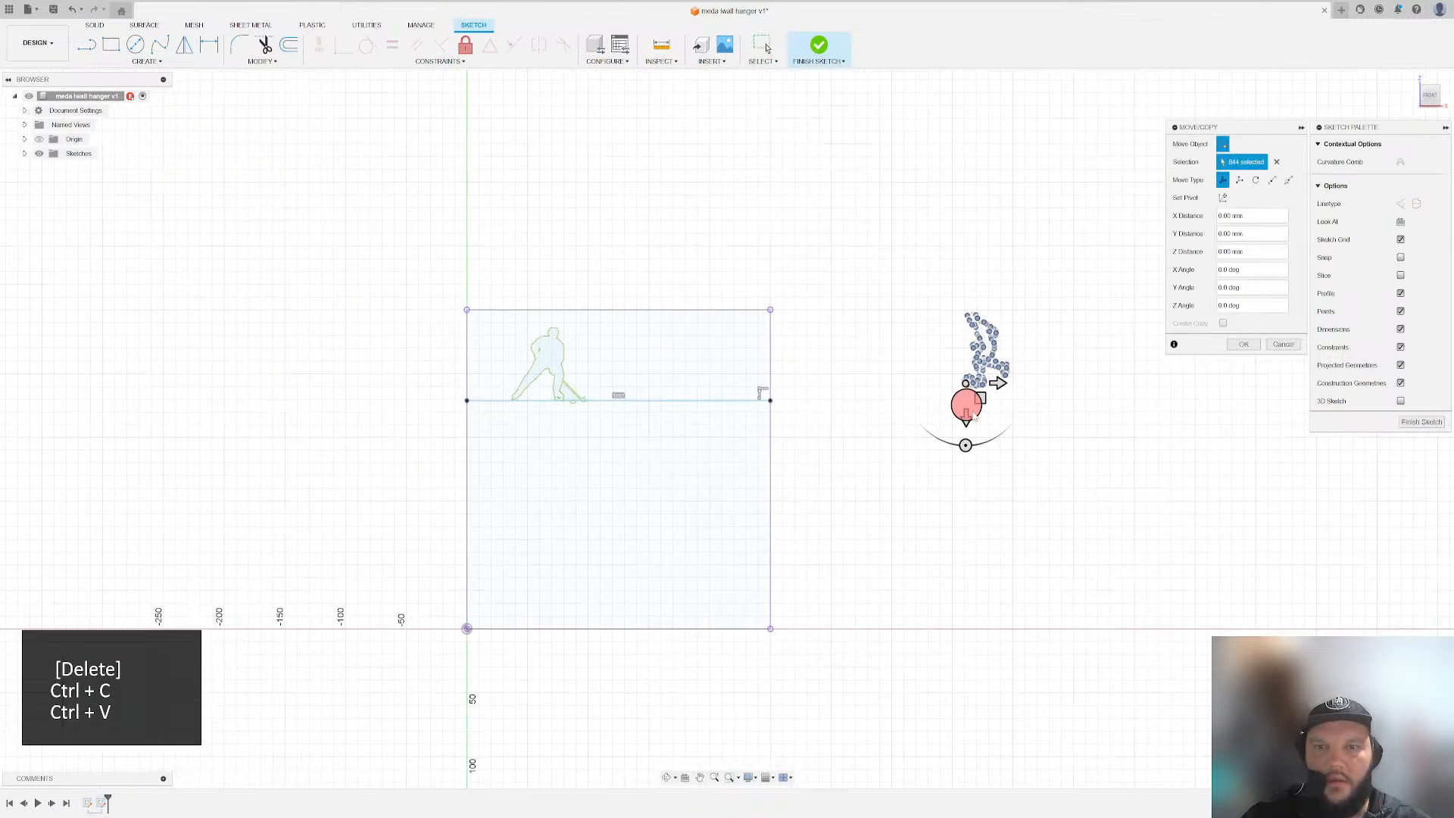
- Move the pasted soccer player about -240.7 mm in X and 12.4 mm in Y, so foot and ball stand on the horizontal line
{"action": "left_click_drag", "start_coordinate": [983, 400], "coordinate": [536, 398]}
{"action": "scroll", "coordinate": [630, 409], "scroll_direction": "down", "scroll_amount": 4}
{"action": "scroll", "coordinate": [537, 398], "scroll_direction": "down", "scroll_amount": 3}
{"action": "left_click_drag", "start_coordinate": [626, 371], "coordinate": [930, 403]}
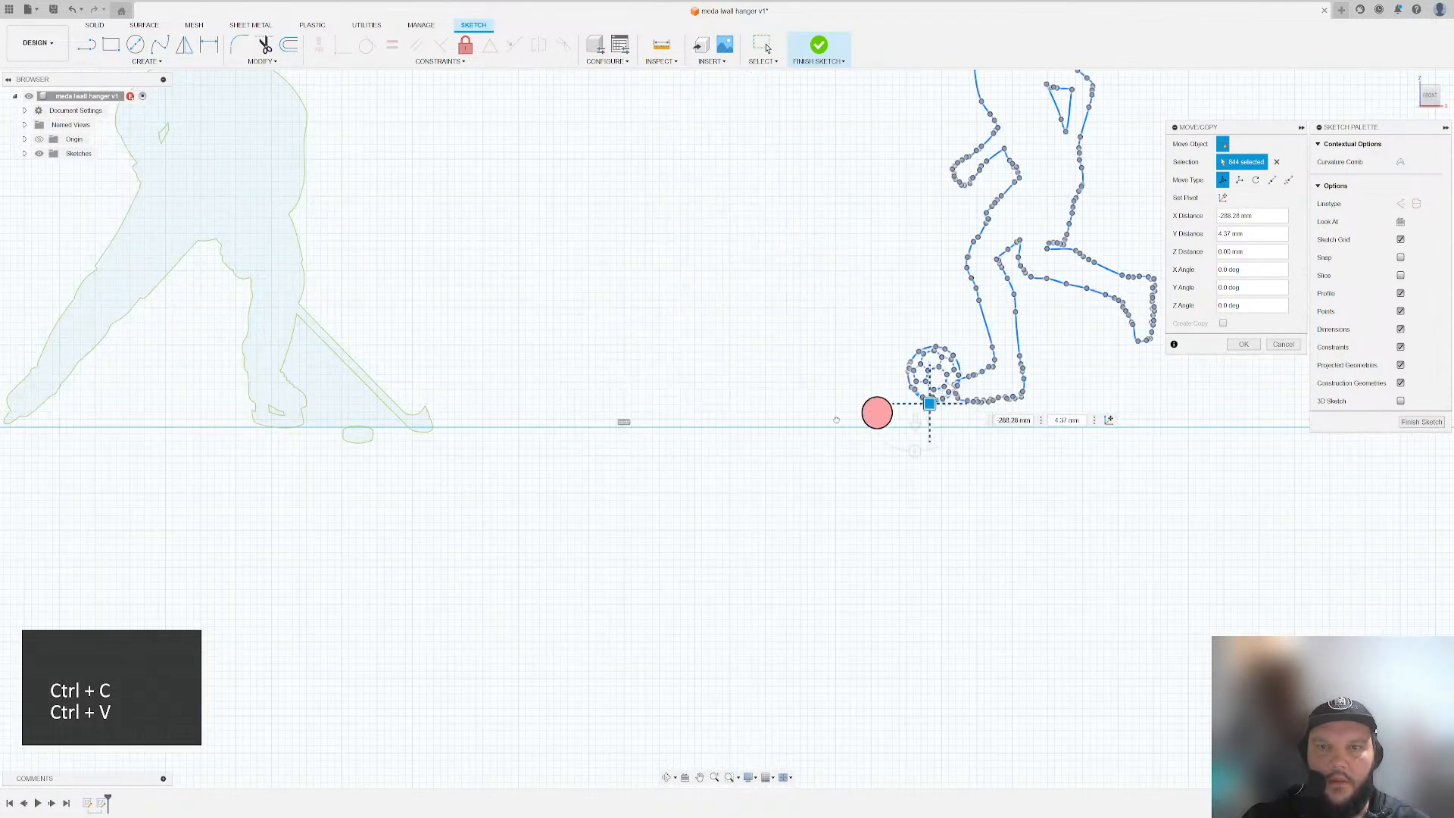
{"action": "scroll", "coordinate": [614, 452], "scroll_direction": "up", "scroll_amount": 3}
{"action": "left_click_drag", "start_coordinate": [826, 431], "coordinate": [859, 458]}
{"action": "scroll", "coordinate": [860, 458], "scroll_direction": "down", "scroll_amount": 5}
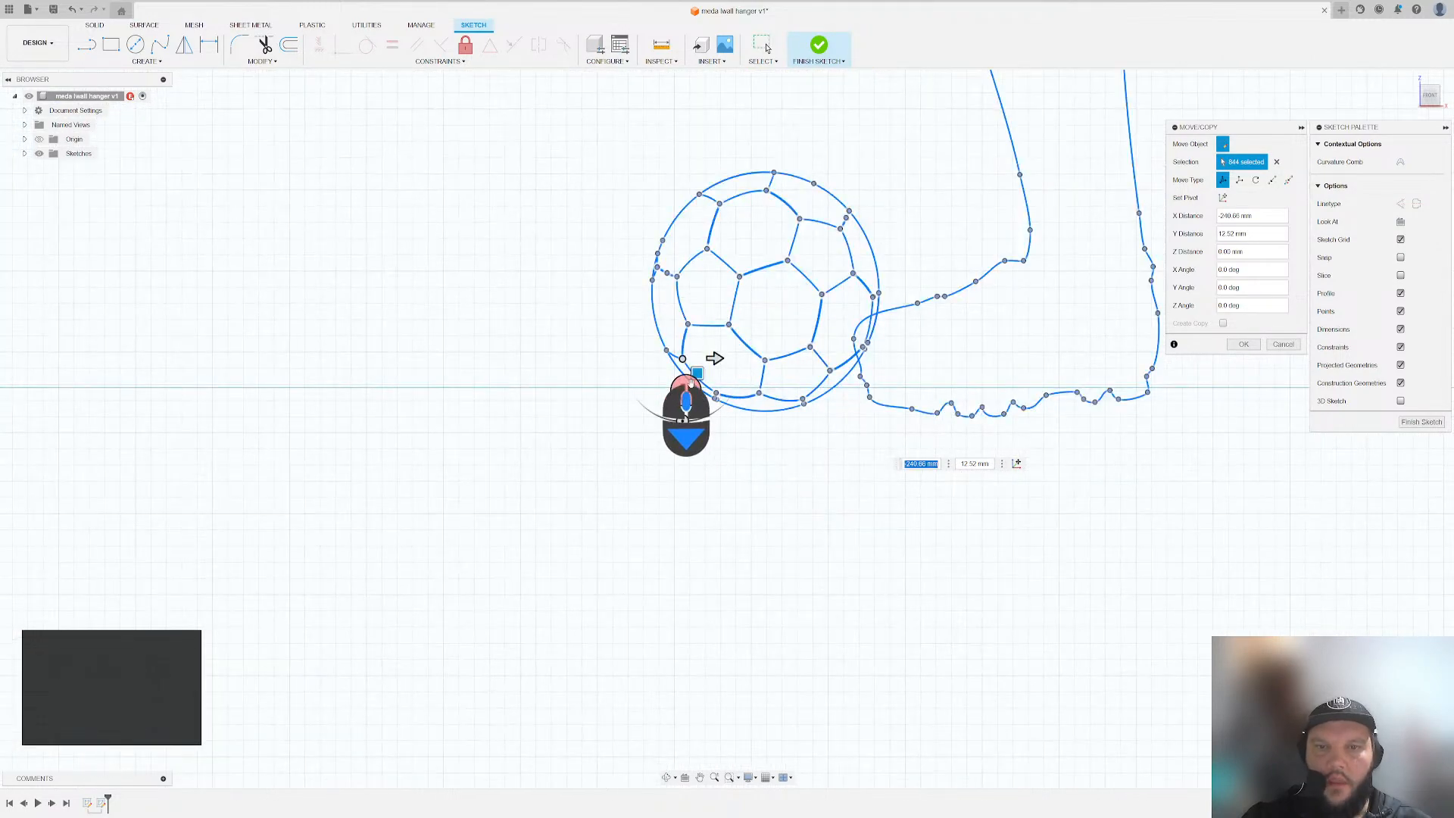
{"action": "mouse_move", "coordinate": [697, 372]}
{"action": "left_mouse_down"}
{"action": "mouse_move", "coordinate": [692, 352]}
{"action": "mouse_move", "coordinate": [696, 371]}
{"action": "left_mouse_up"}
{"action": "scroll", "coordinate": [697, 425], "scroll_direction": "down", "scroll_amount": 5}
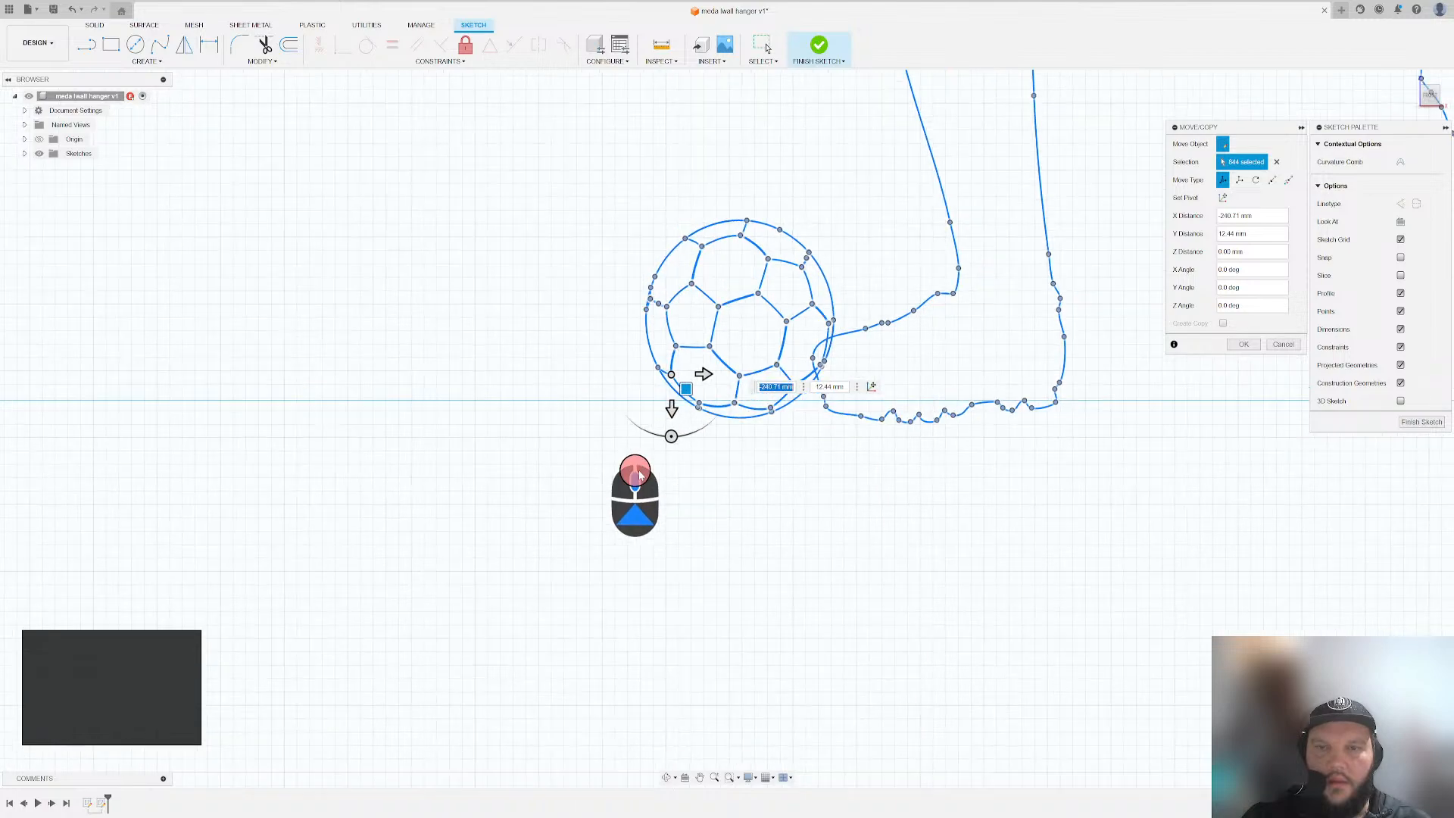
{"action": "scroll", "coordinate": [788, 441], "scroll_direction": "up", "scroll_amount": 4}
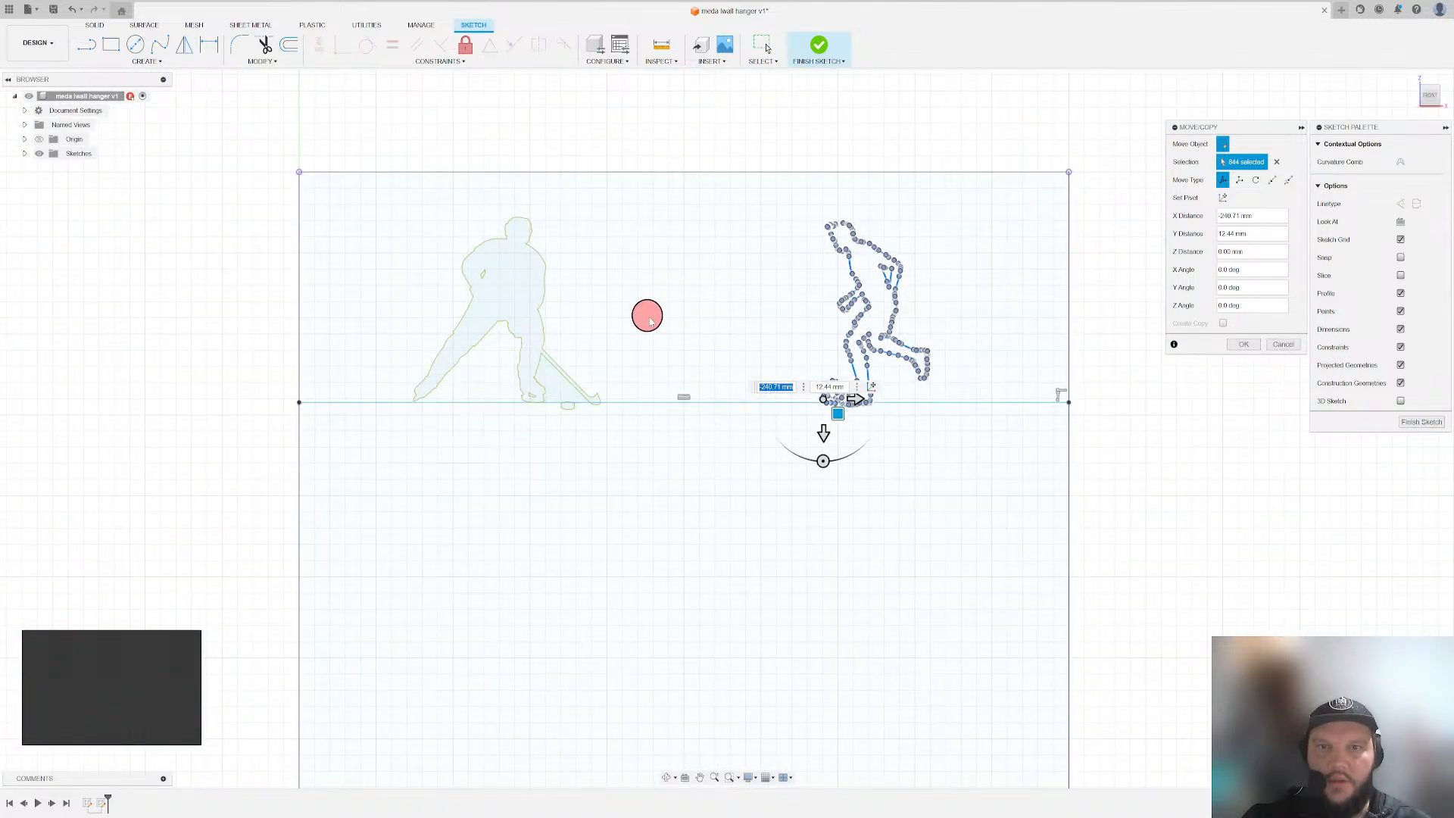
{"action": "scroll", "coordinate": [754, 234], "scroll_direction": "down", "scroll_amount": 1}
{"action": "left_click", "coordinate": [1244, 344]}
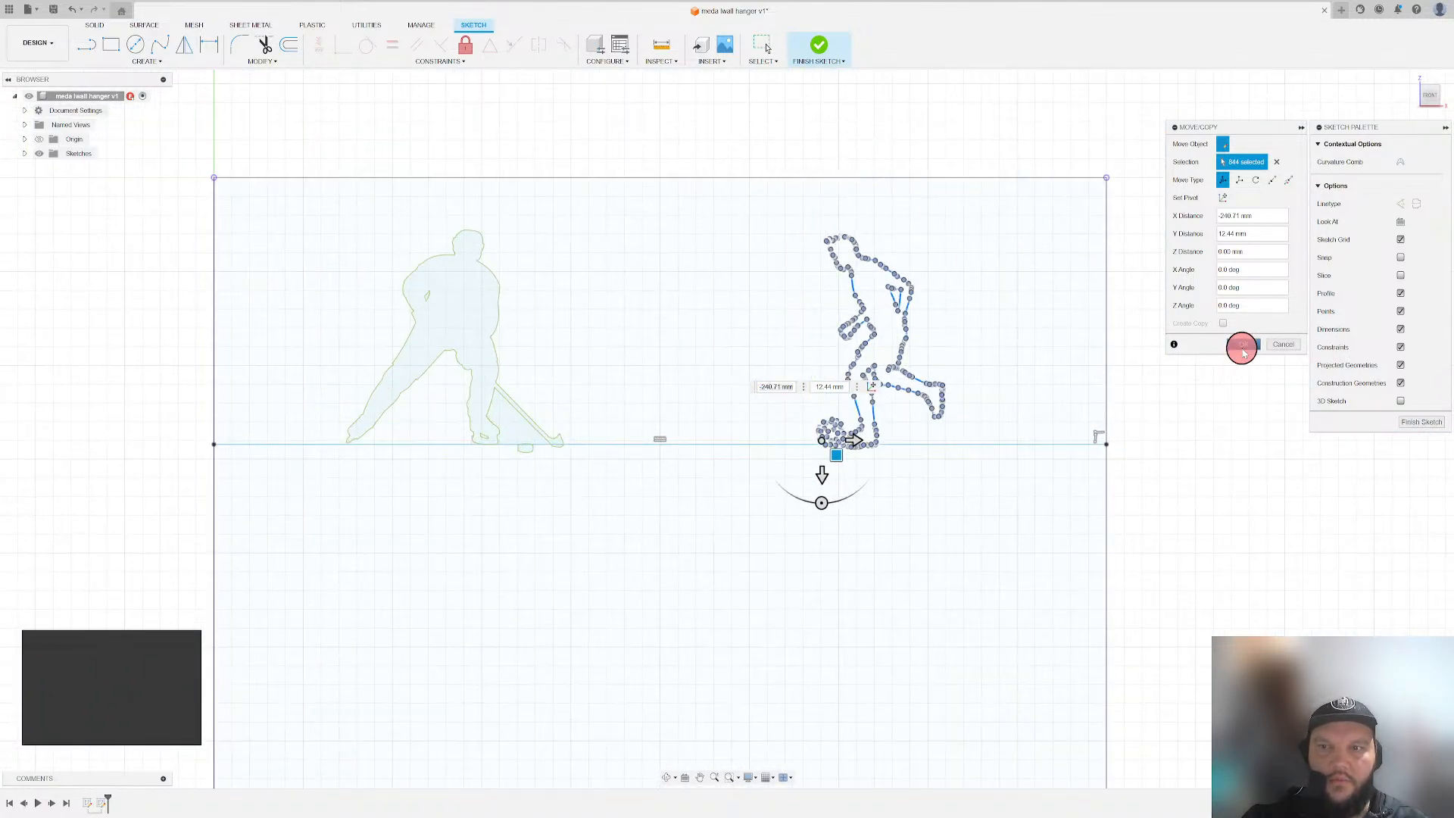
{"action": "scroll", "coordinate": [864, 334], "scroll_direction": "down", "scroll_amount": 3}
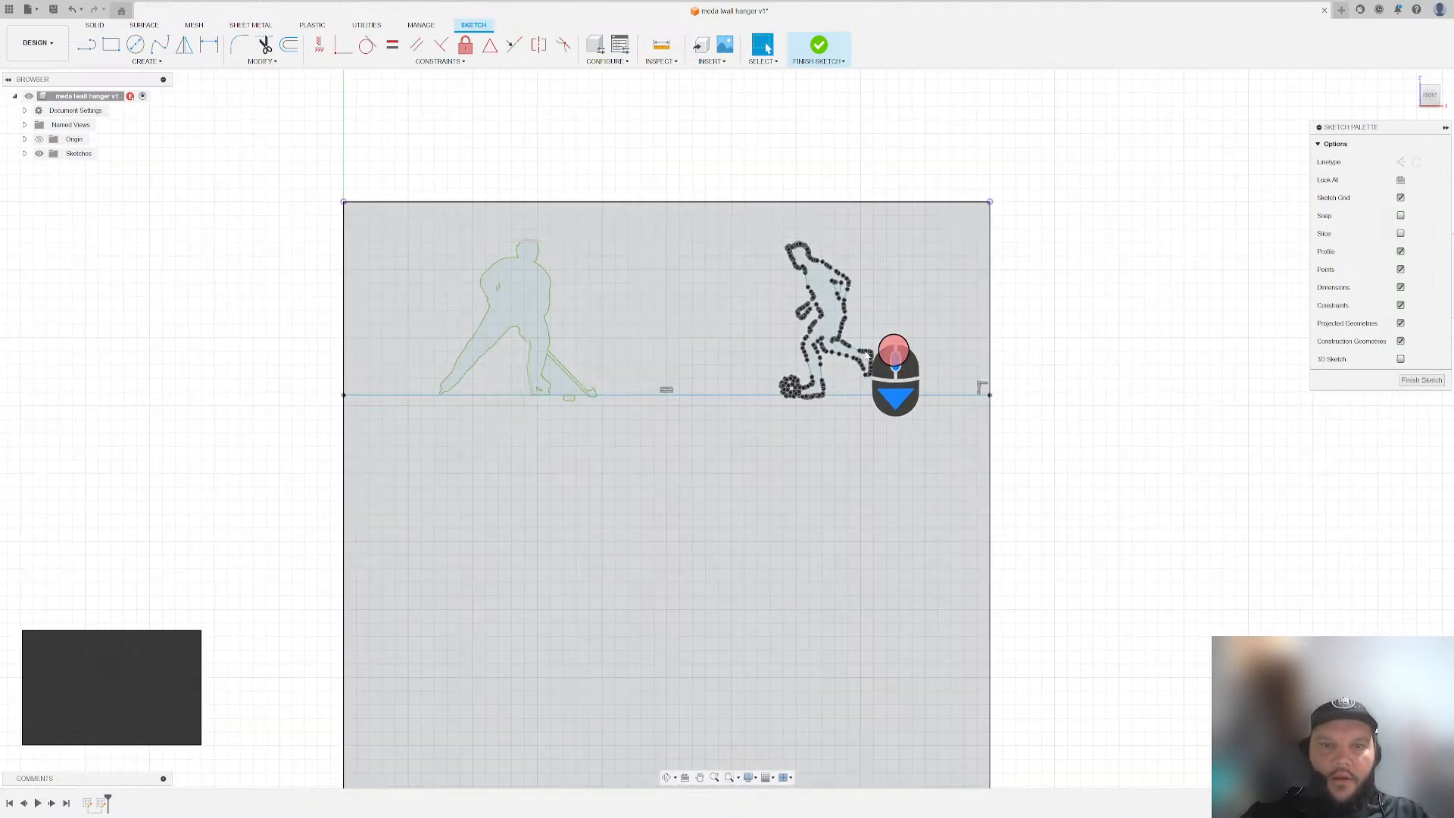
{"action": "scroll", "coordinate": [866, 356], "scroll_direction": "down", "scroll_amount": 2}
{"action": "left_click", "coordinate": [110, 42]}
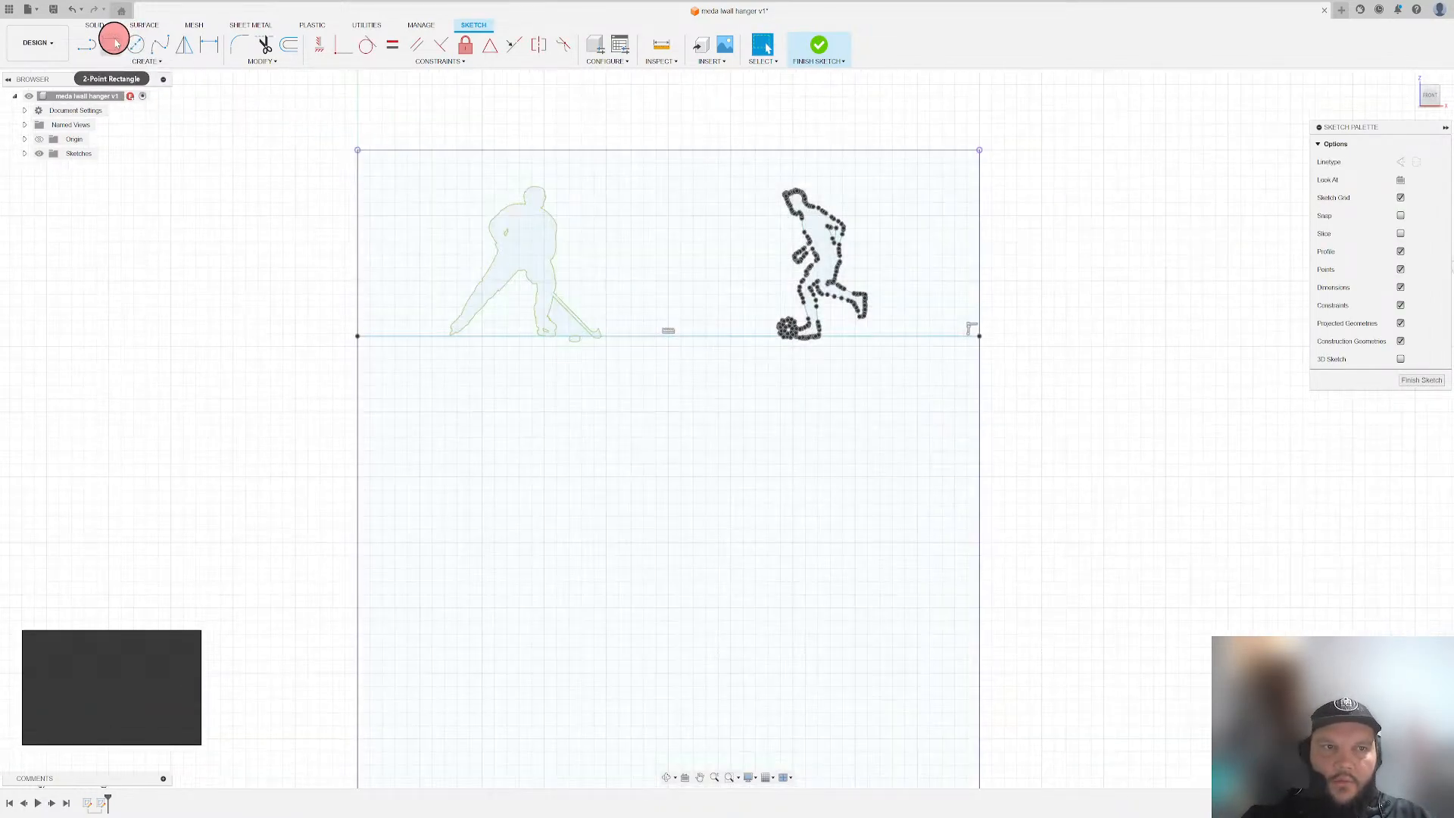
{"action": "middle_click_drag", "start_coordinate": [470, 381], "coordinate": [315, 250]}
{"action": "key", "text": "Escape"}
{"action": "left_click", "coordinate": [86, 44]}
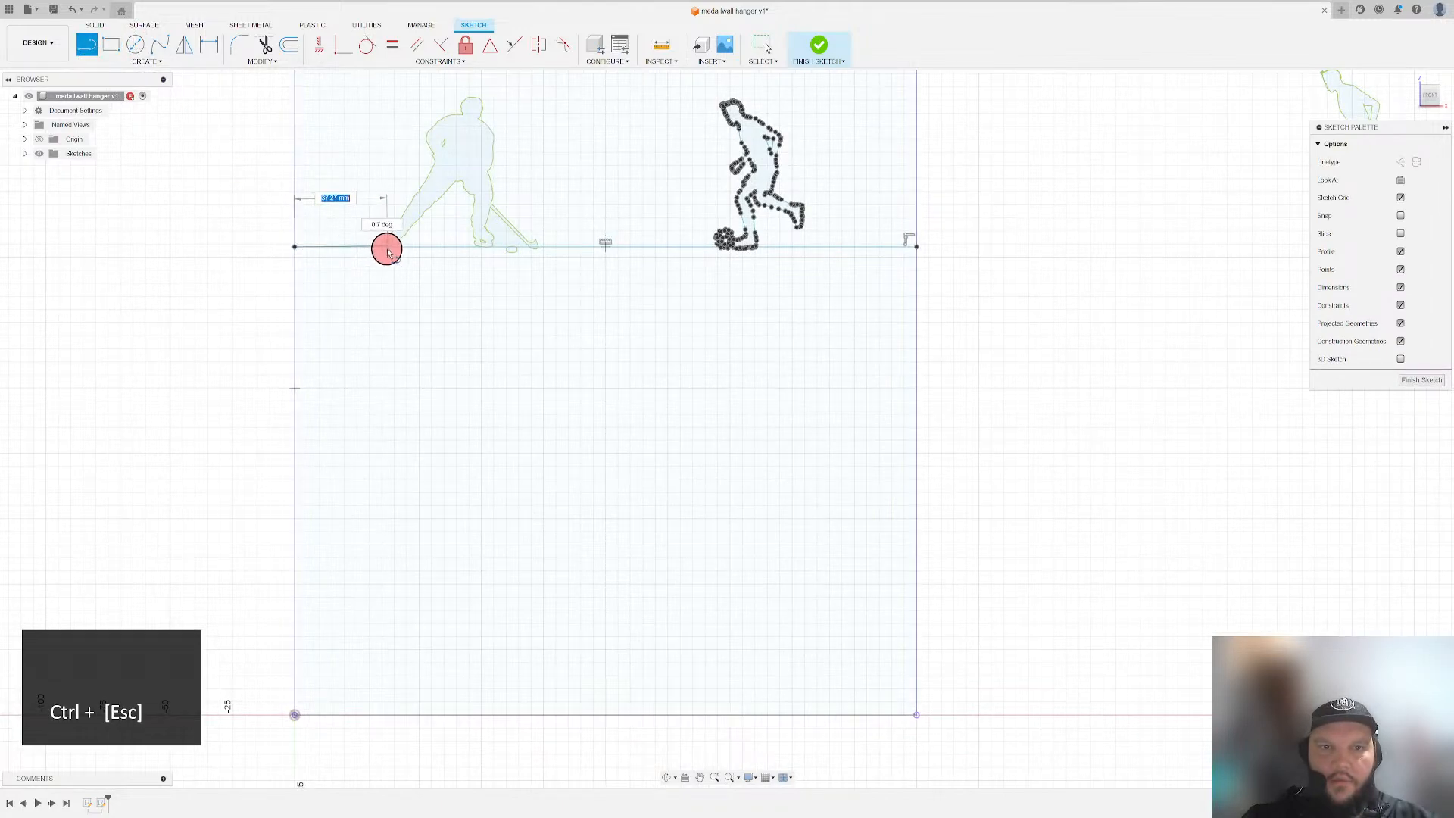
{"action": "key", "text": "Escape"}
{"action": "key", "text": "l"}
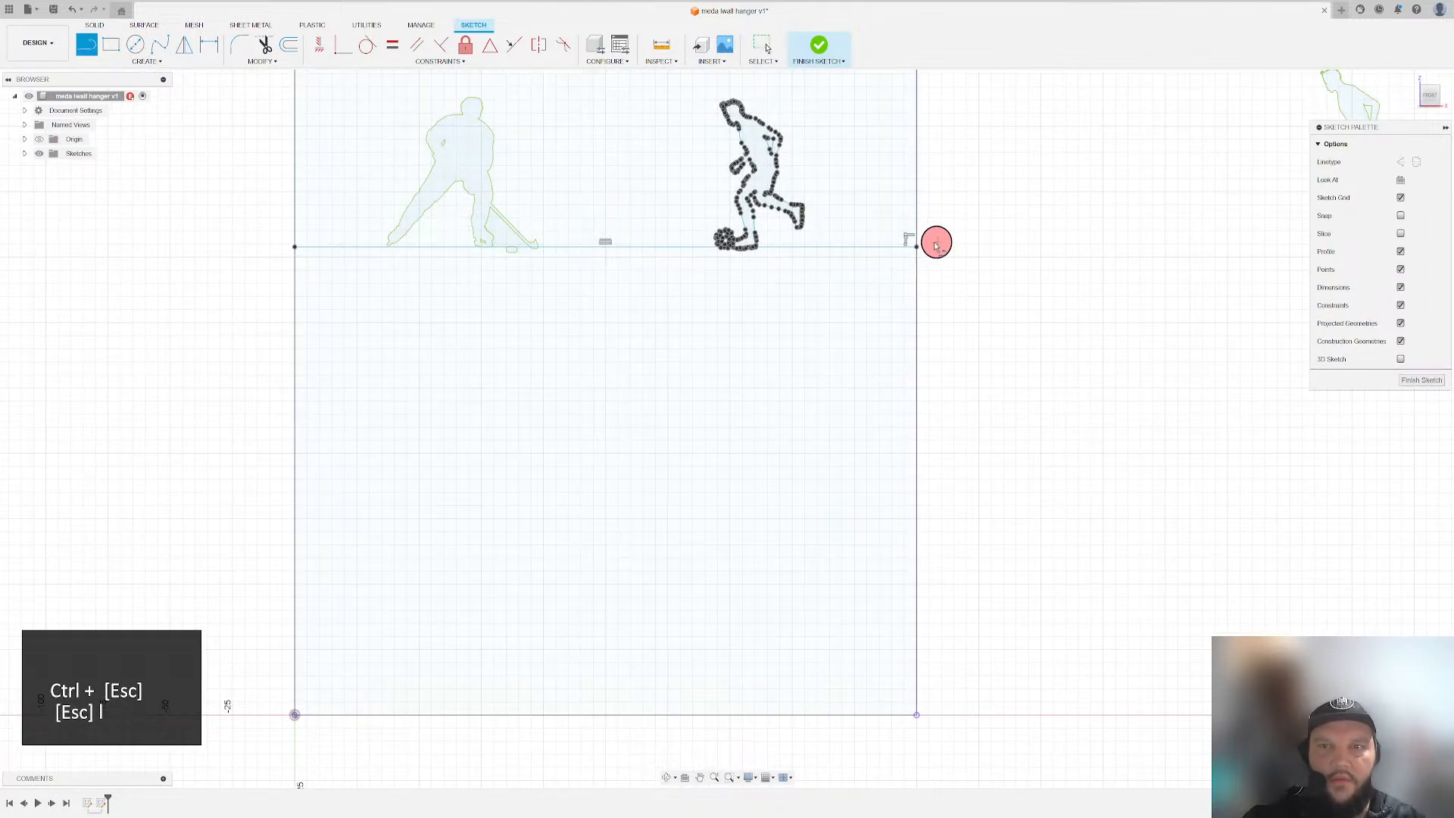
{"action": "left_click", "coordinate": [916, 247]}
{"action": "key", "text": "Escape"}
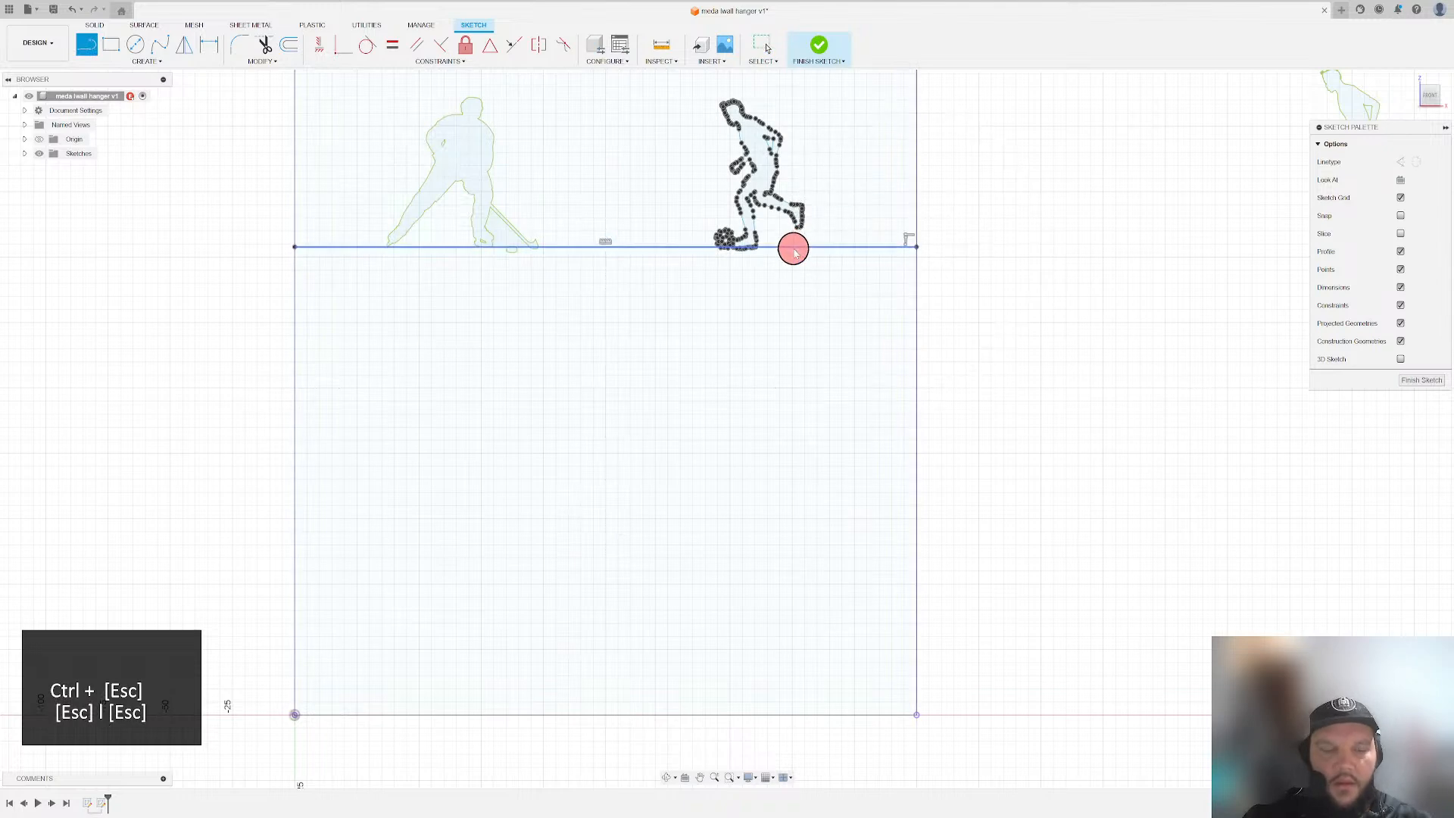
- Draw a 20 mm line inward from the left end of the horizontal line, lying along it
{"action": "key", "text": "l"}
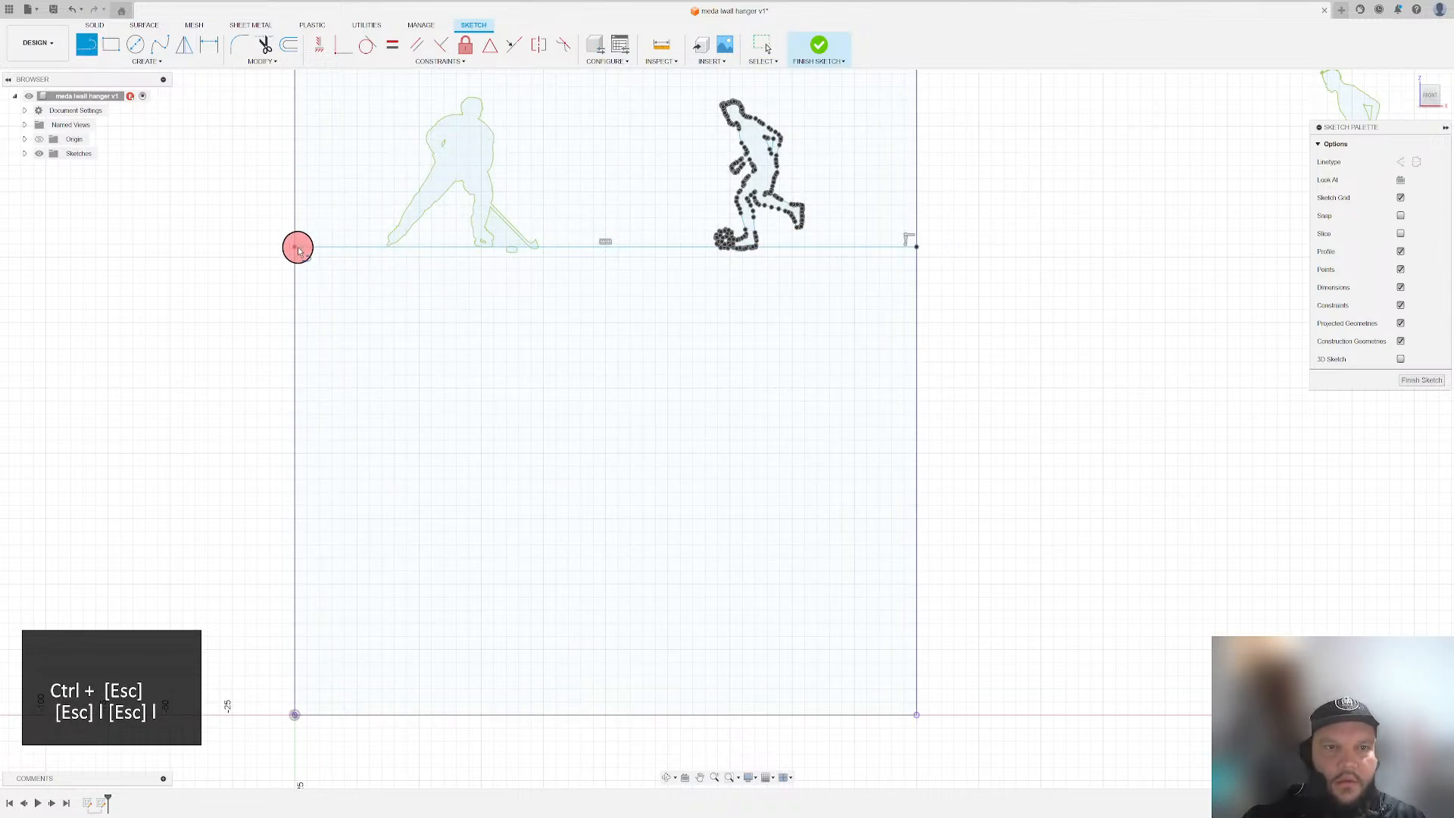
{"action": "left_click", "coordinate": [296, 247]}
{"action": "type", "text": "2"}
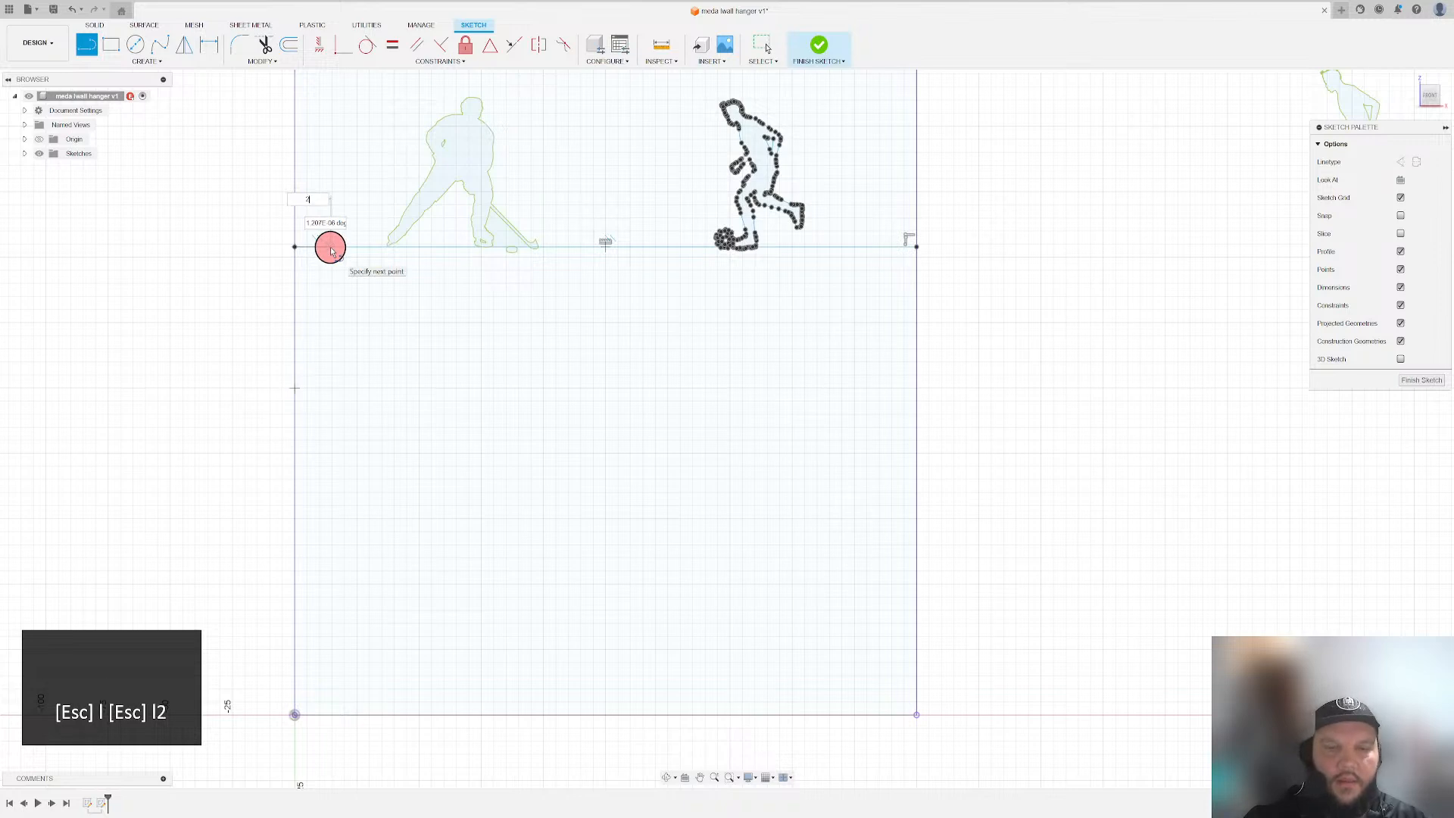
{"action": "type", "text": "0"}
{"action": "key", "text": "Return"}
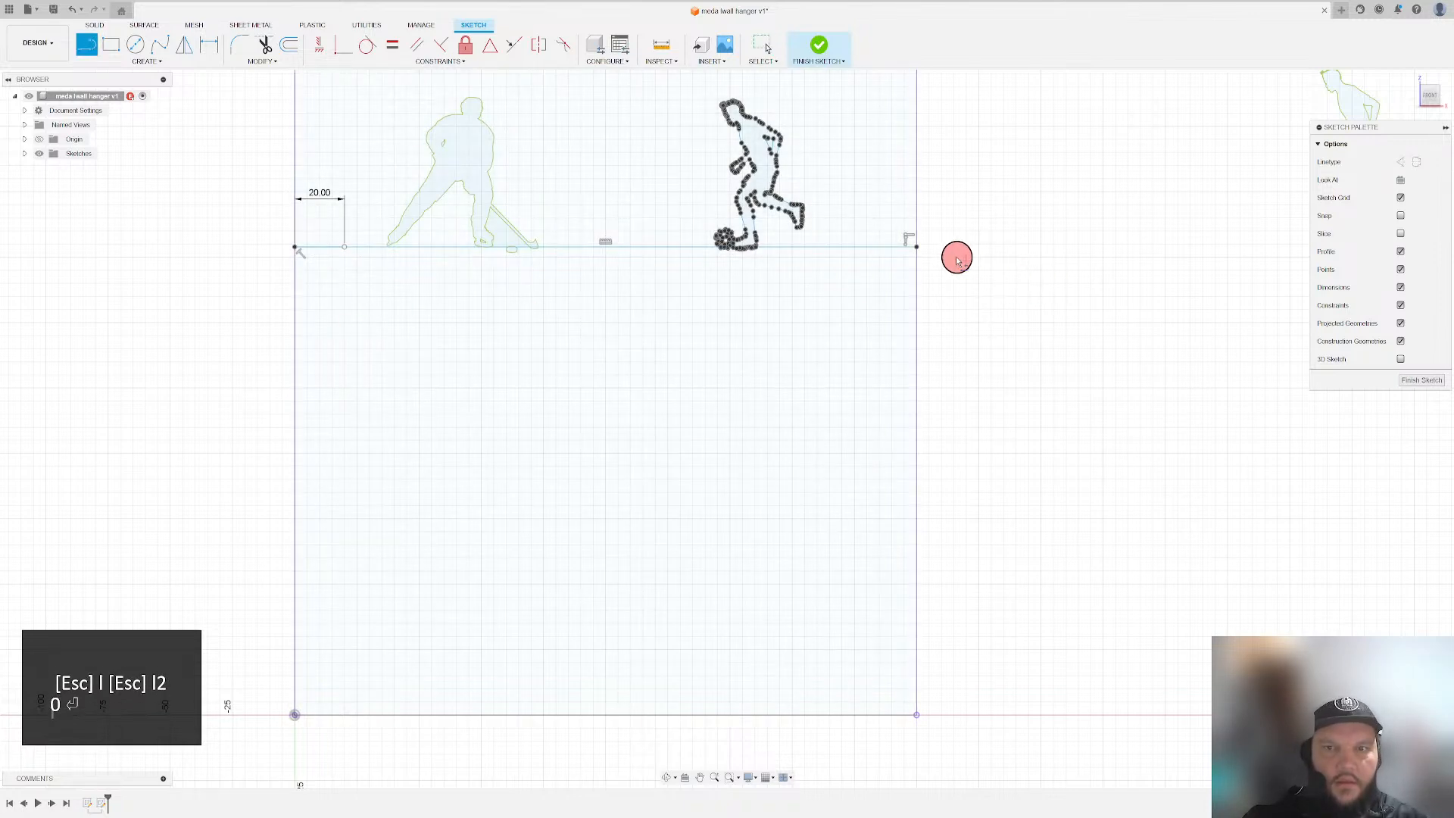
- Draw a 20 mm line inward from the right end of the horizontal line, lying along it
{"action": "key", "text": "l"}
{"action": "left_click", "coordinate": [916, 246]}
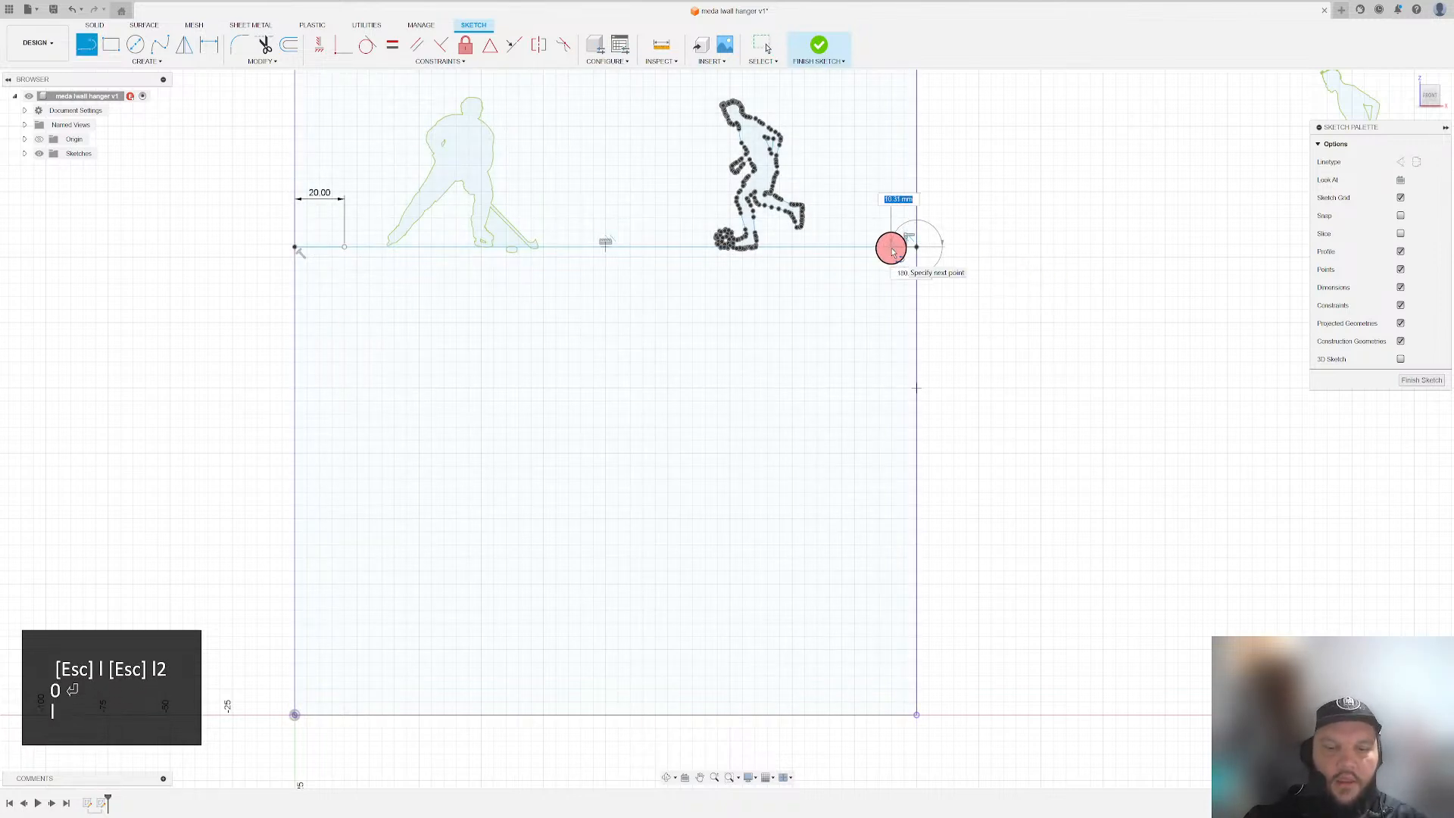
{"action": "type", "text": "20"}
{"action": "key", "text": "Return"}
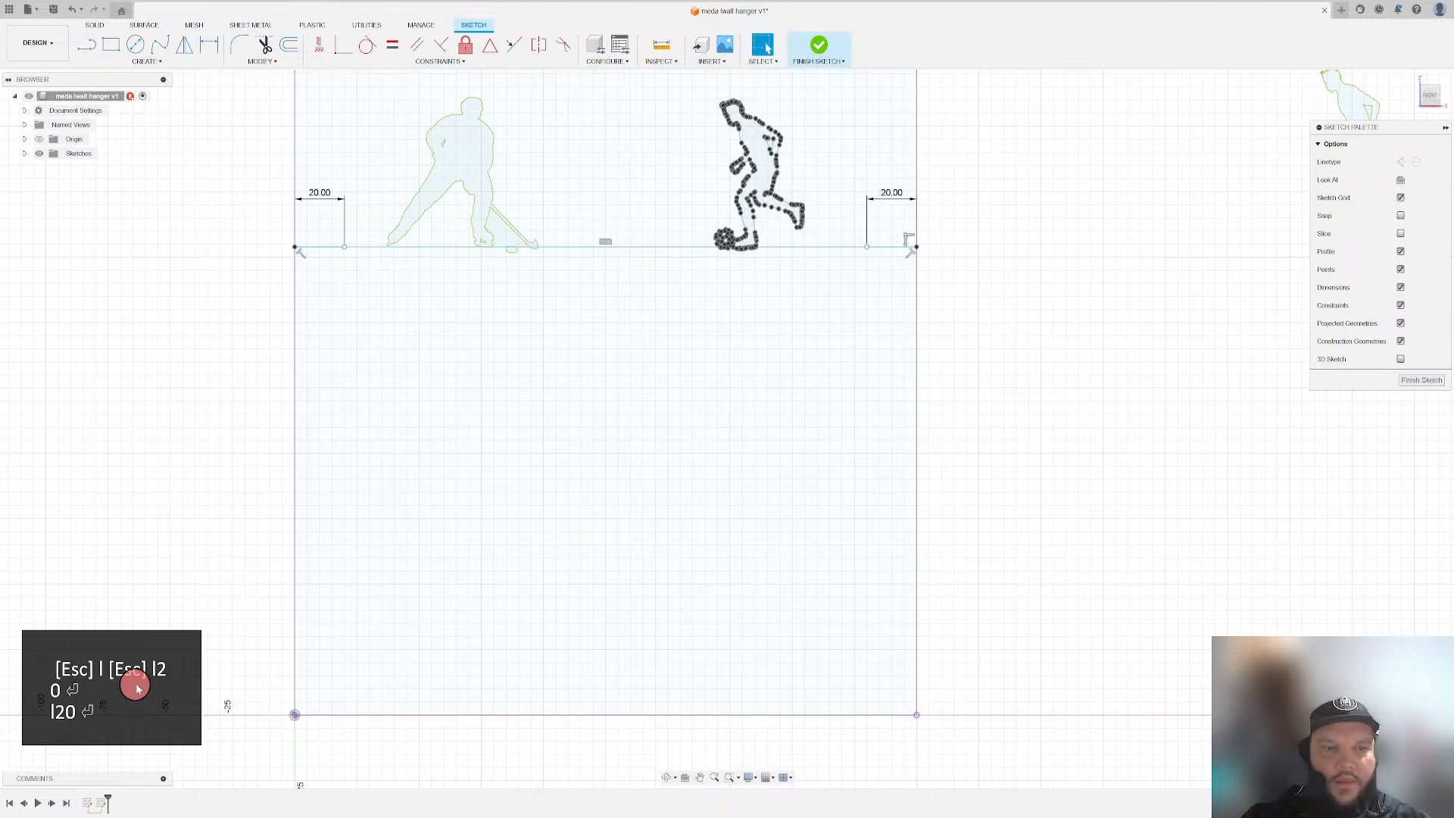
{"action": "key", "text": "l"}
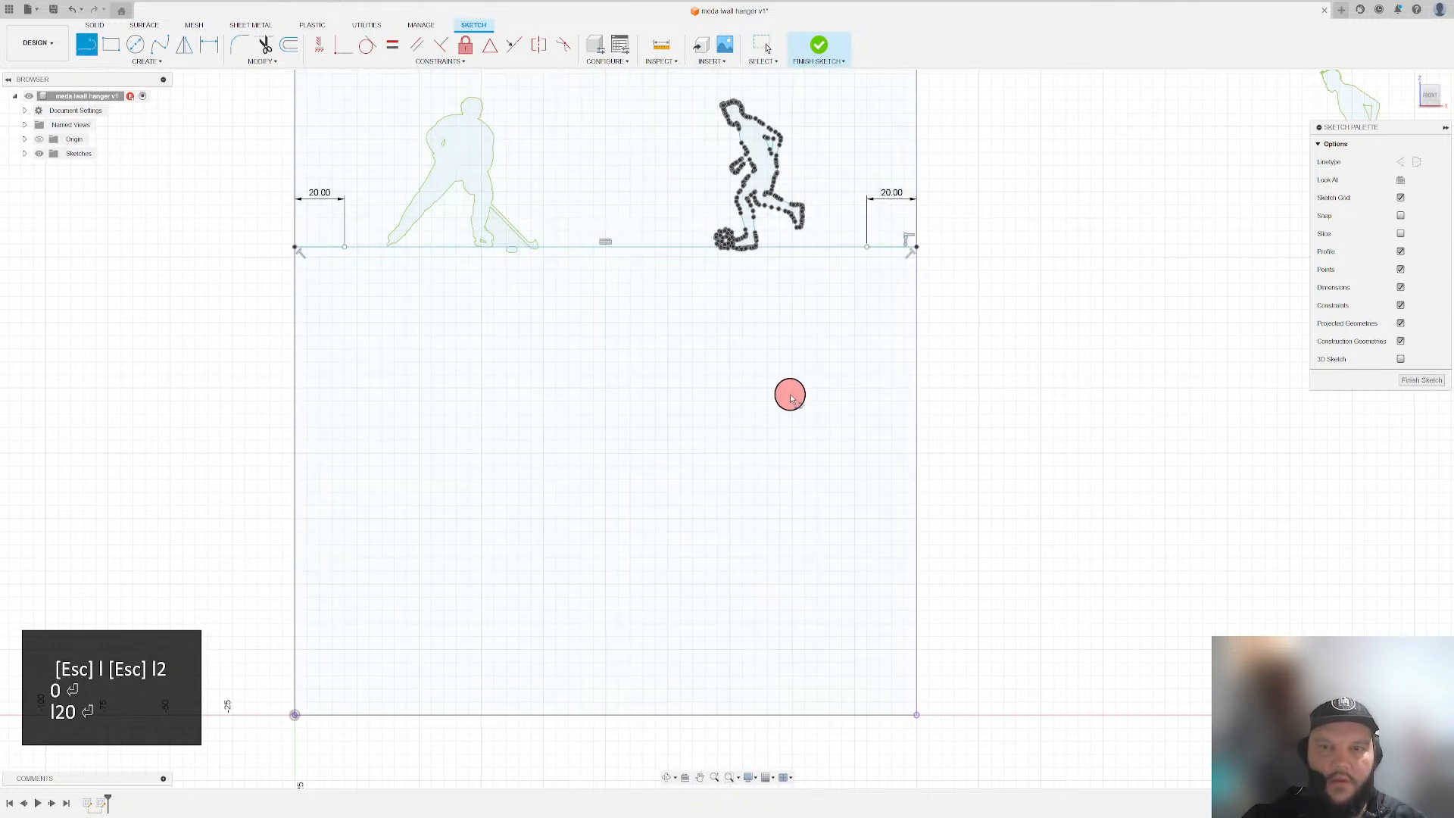
{"action": "key", "text": "Escape"}
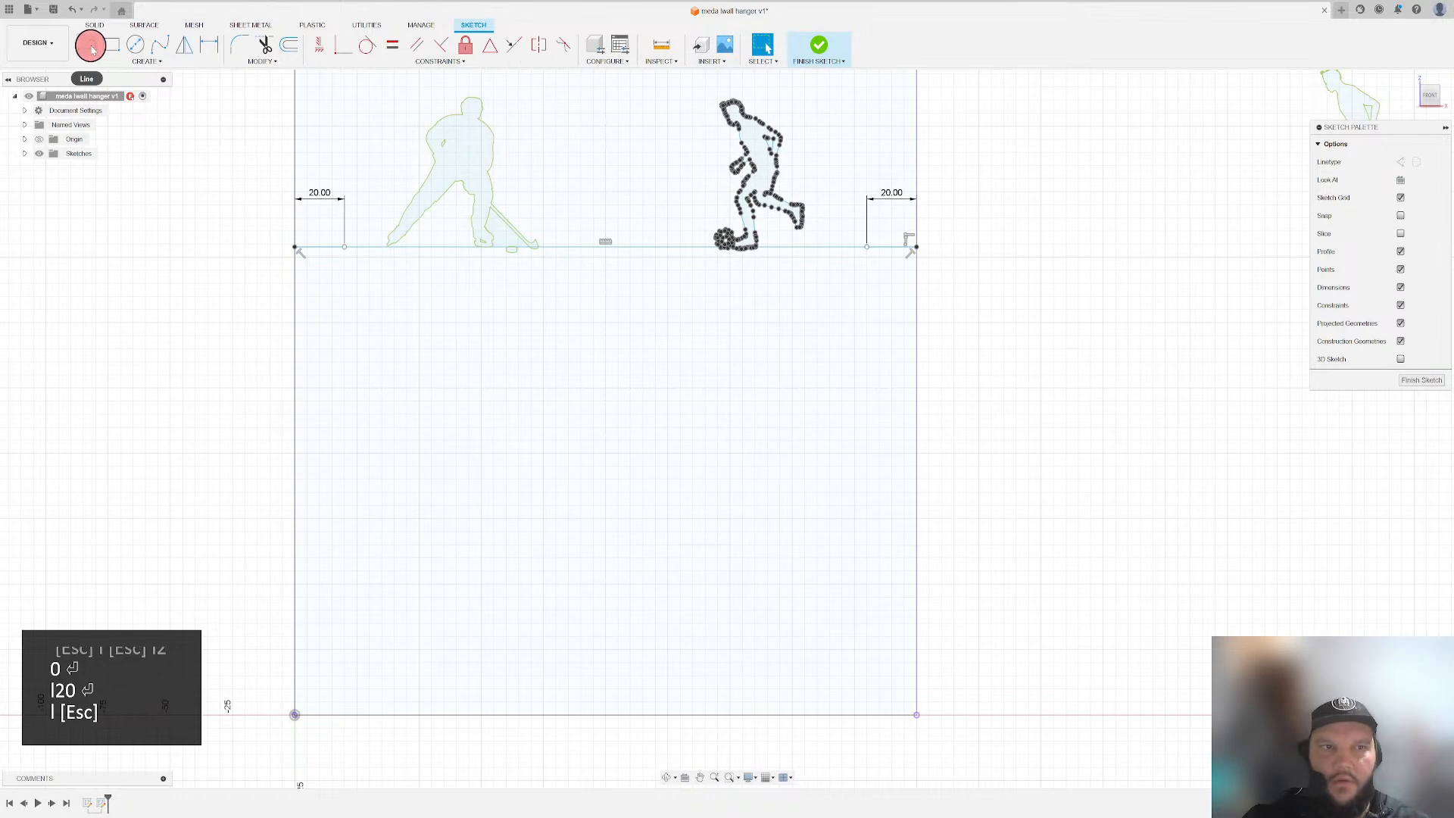
- Draw a 10 mm high rectangle directly below the horizontal line, spanning between the inner ends of the two 20 mm lines
{"action": "left_click", "coordinate": [769, 376]}
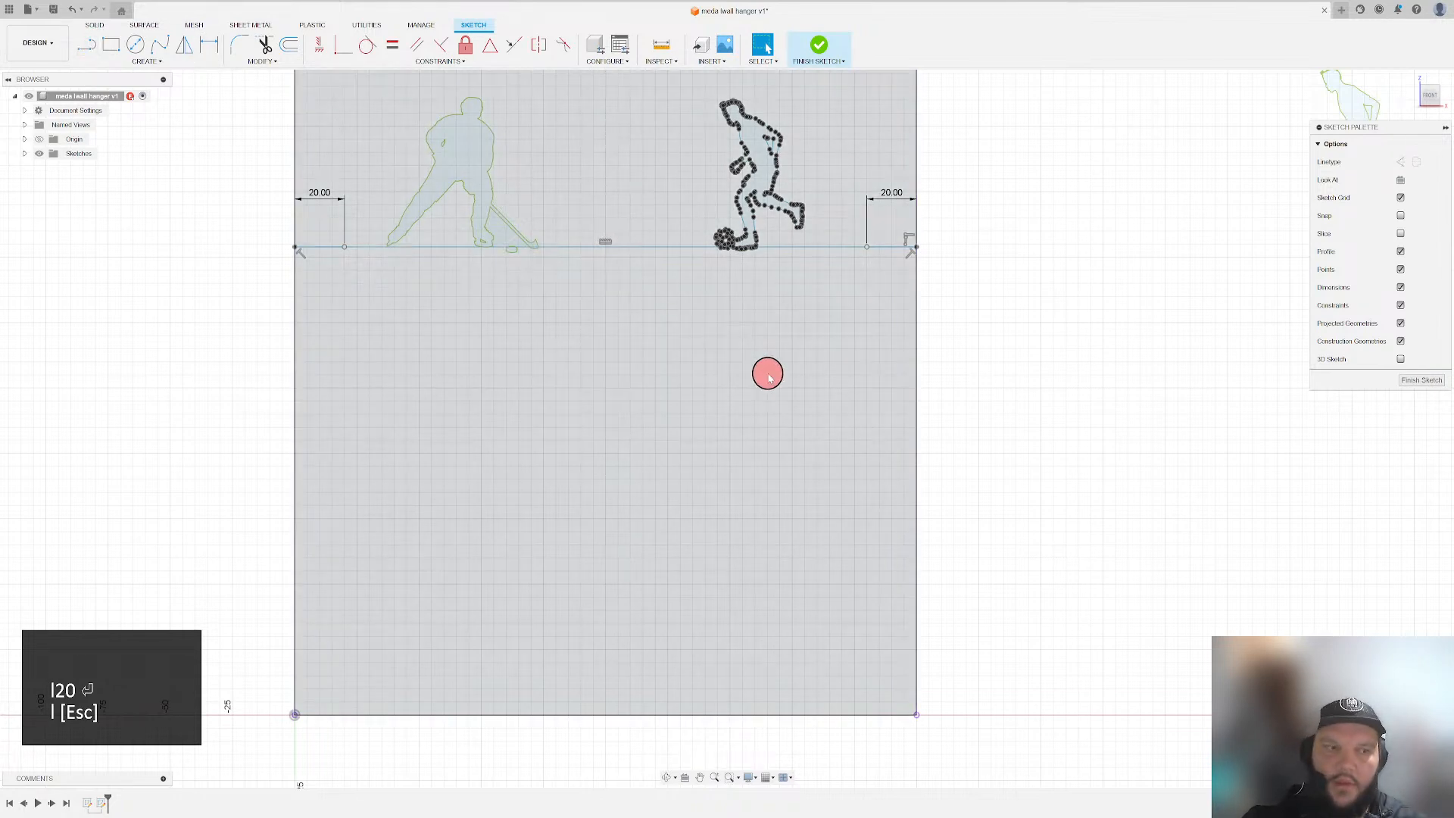
{"action": "scroll", "coordinate": [851, 389], "scroll_direction": "down", "scroll_amount": 3}
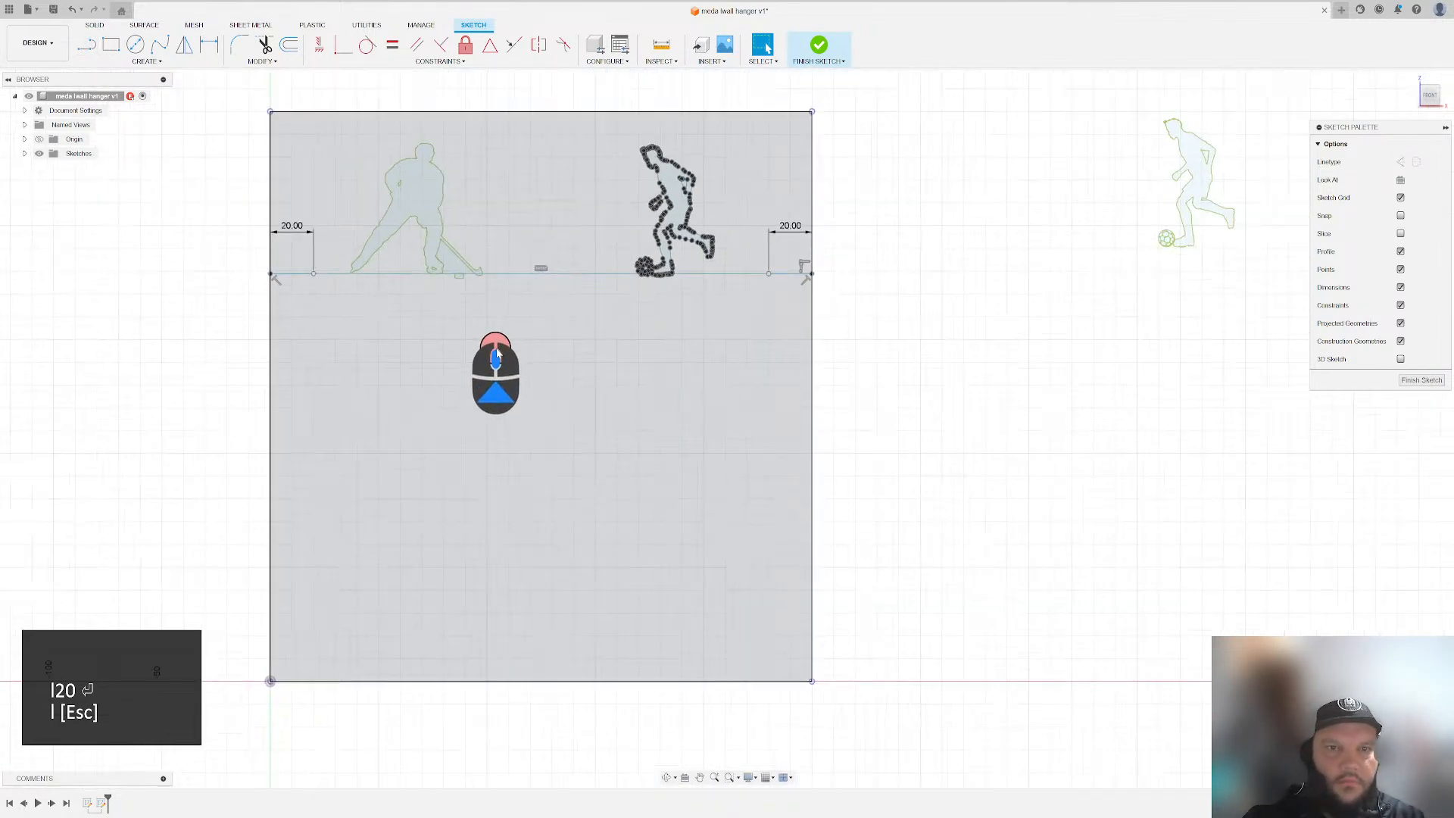
{"action": "scroll", "coordinate": [292, 288], "scroll_direction": "down", "scroll_amount": 2}
{"action": "scroll", "coordinate": [229, 184], "scroll_direction": "up", "scroll_amount": 2}
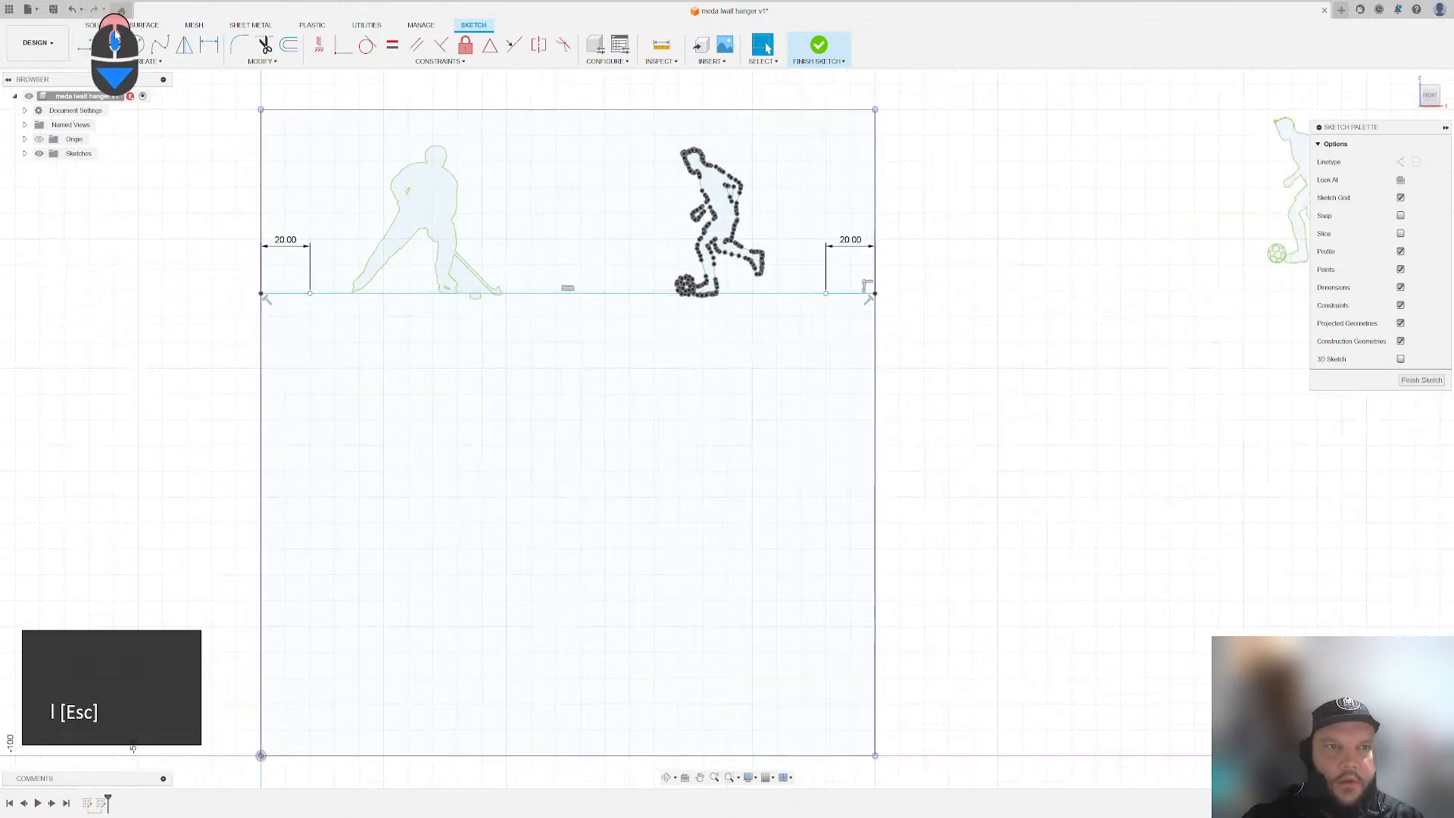
{"action": "left_click", "coordinate": [112, 47]}
{"action": "left_click", "coordinate": [310, 293]}
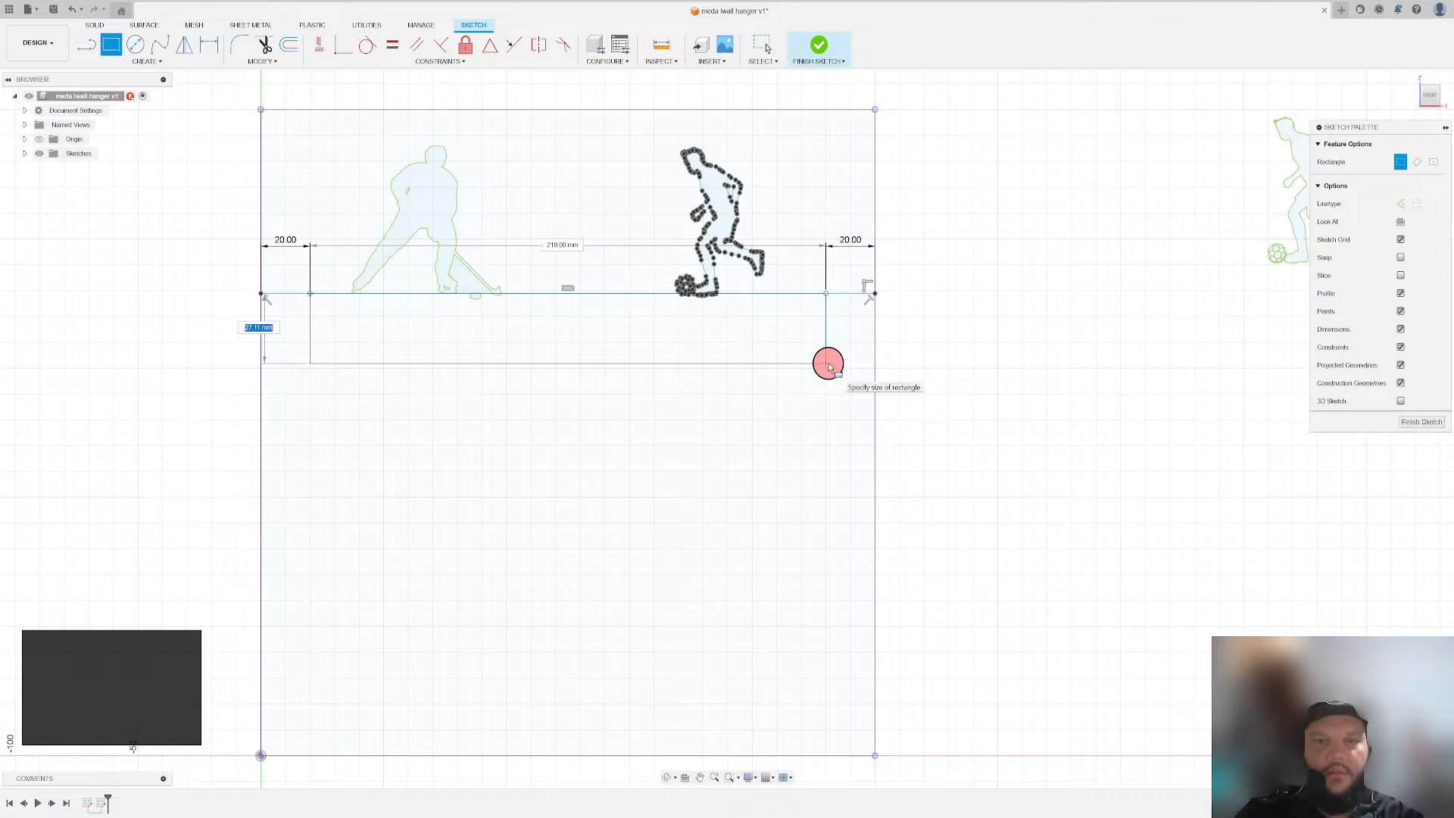
{"action": "type", "text": "0"}
{"action": "key", "text": "Tab"}
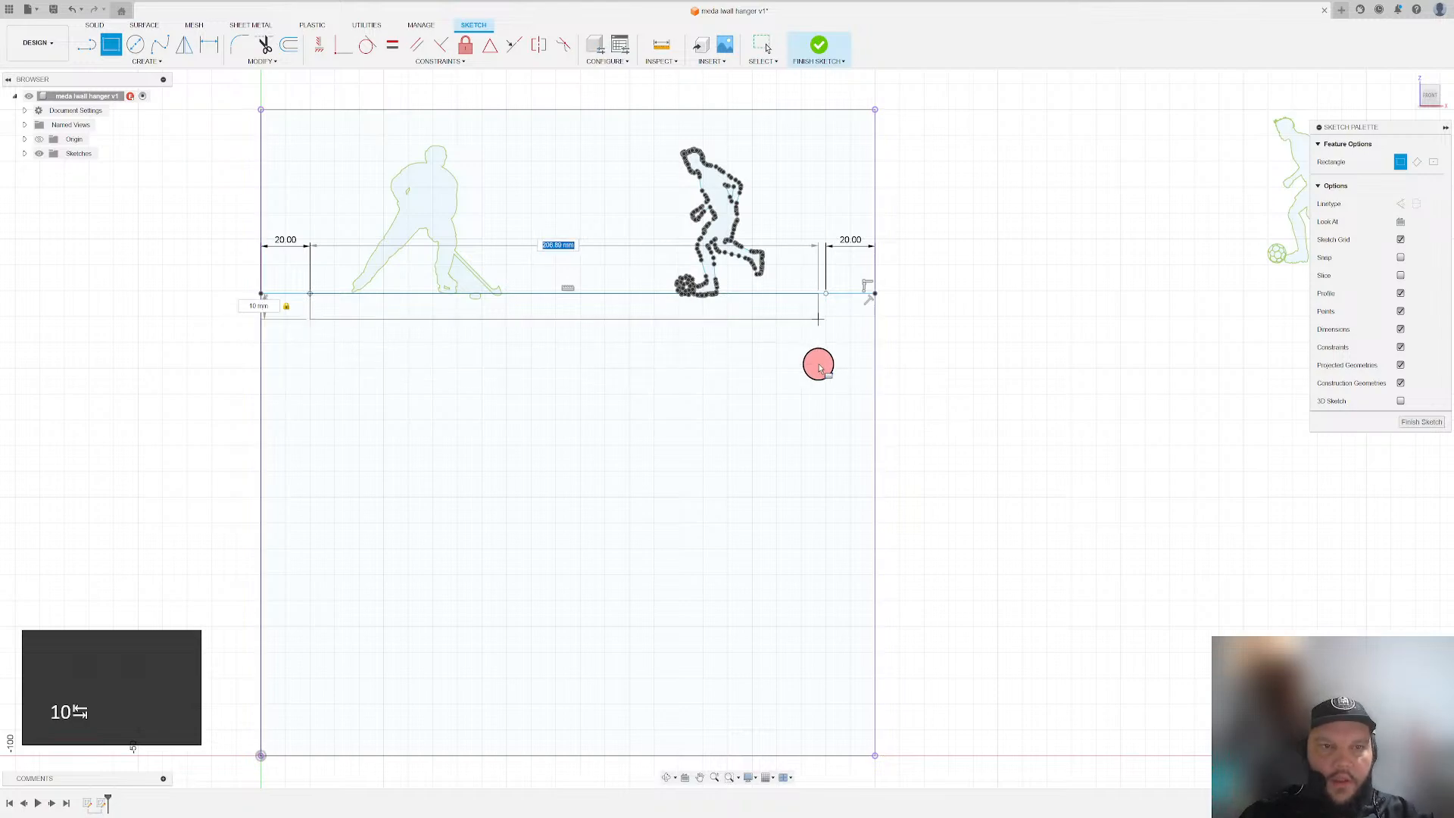
{"action": "left_click", "coordinate": [828, 294]}
{"action": "scroll", "coordinate": [881, 382], "scroll_direction": "up", "scroll_amount": 2}
{"action": "scroll", "coordinate": [860, 409], "scroll_direction": "down", "scroll_amount": 3}
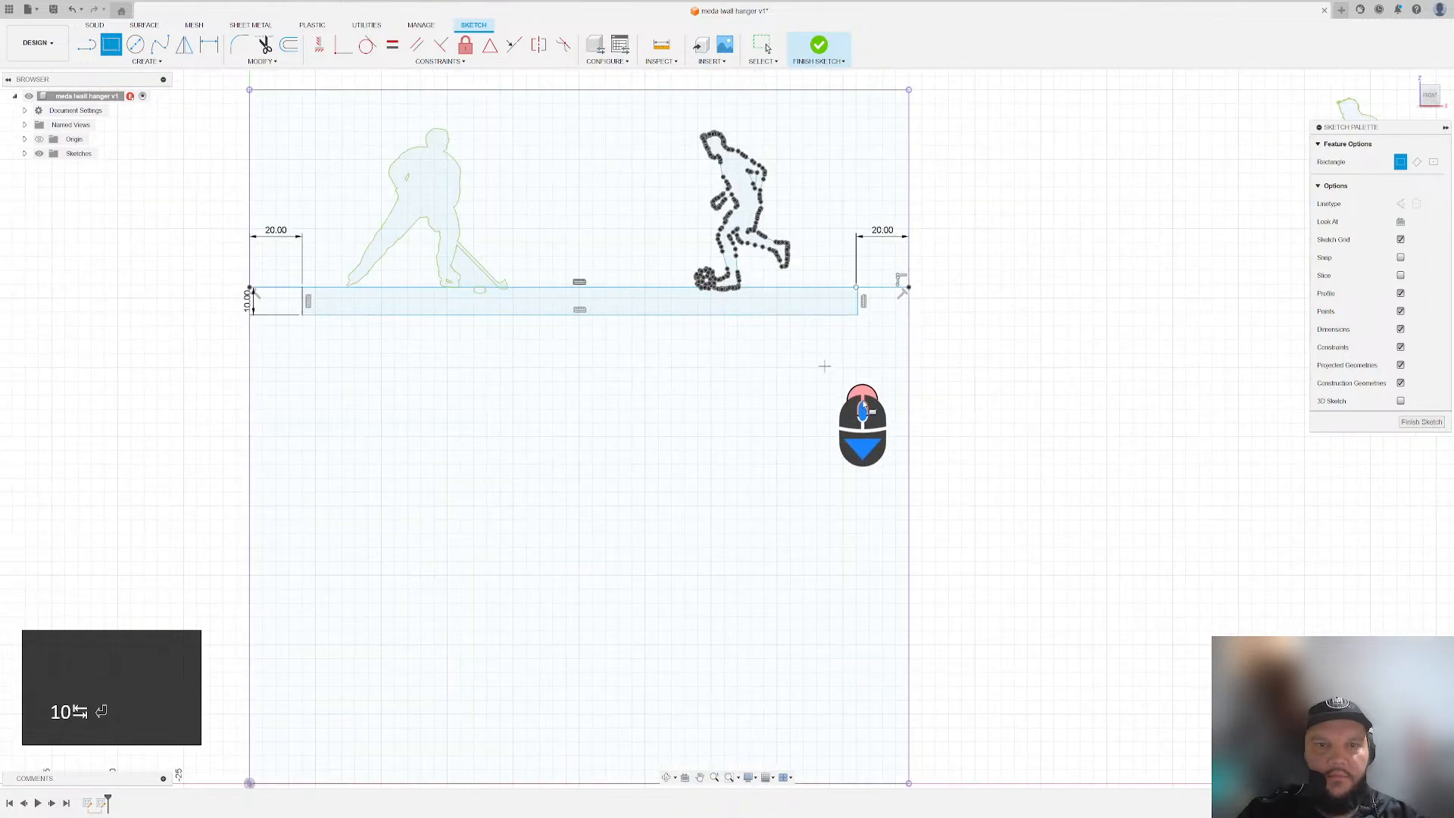
{"action": "scroll", "coordinate": [804, 383], "scroll_direction": "down", "scroll_amount": 1}
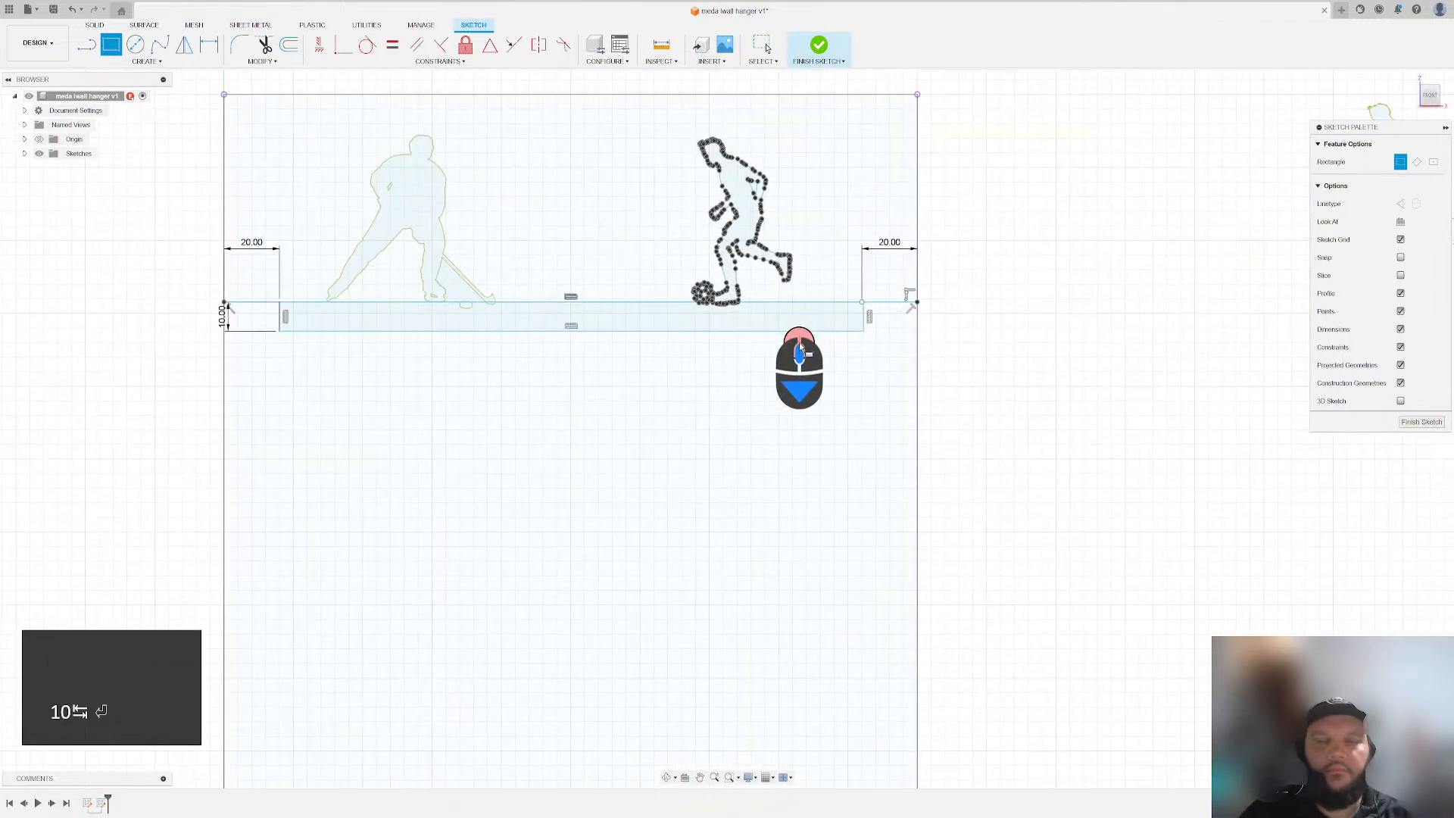
{"action": "key", "text": "Escape"}
{"action": "scroll", "coordinate": [757, 410], "scroll_direction": "down", "scroll_amount": 2}
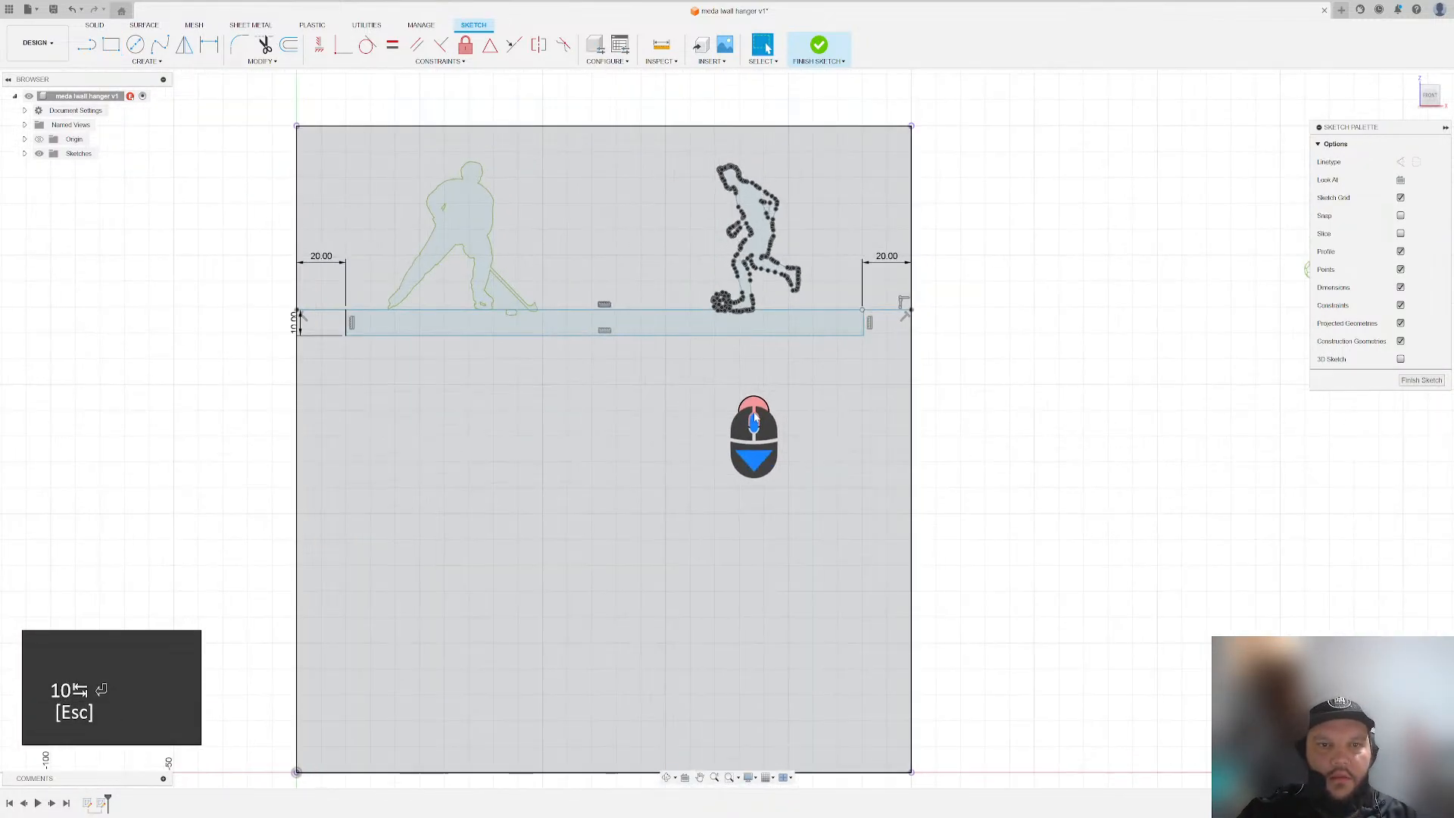
- Draw two consecutive 10 mm vertical lines straight down from the rectangle's lower-left corner
{"action": "left_click", "coordinate": [725, 238]}
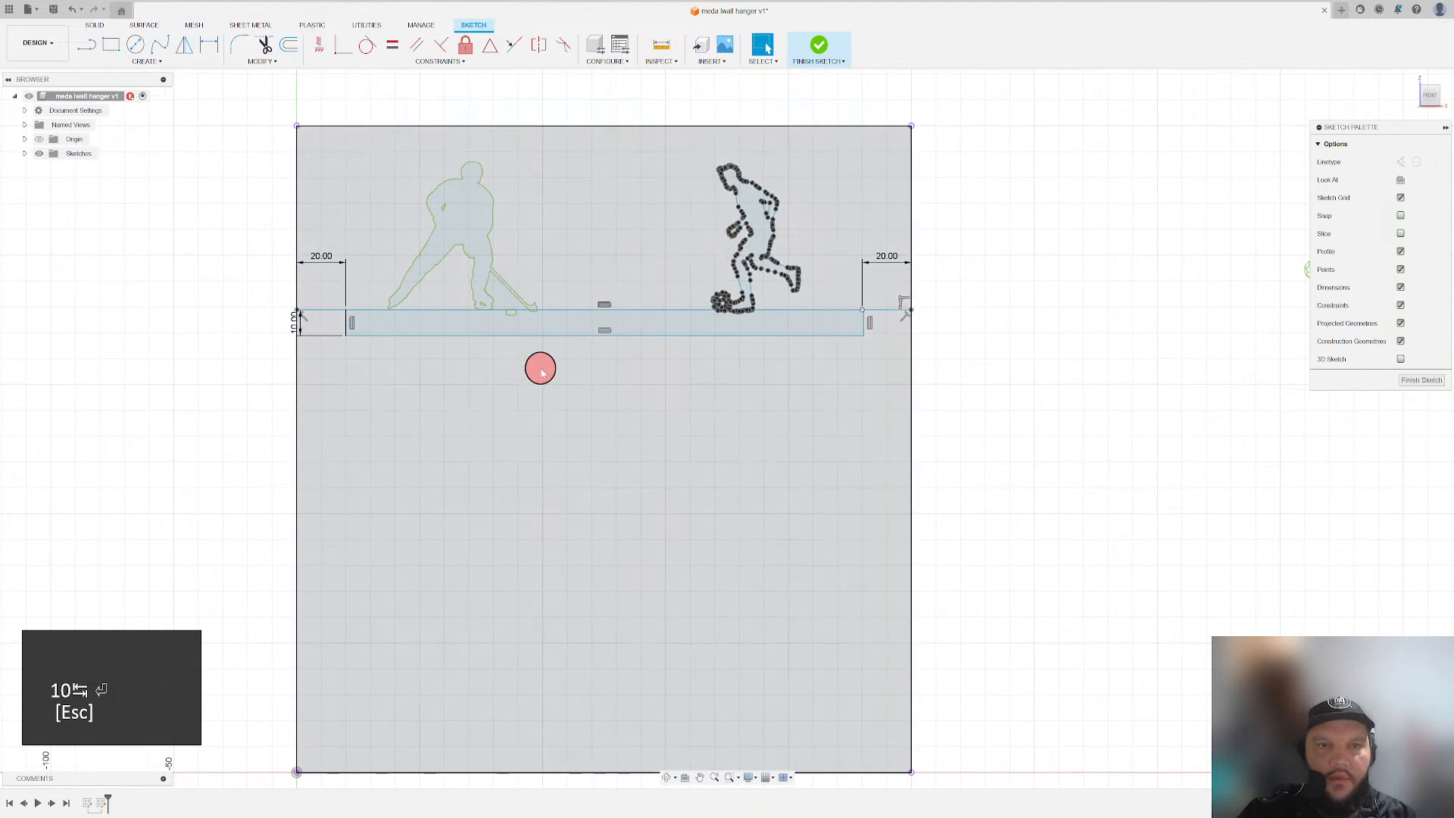
{"action": "scroll", "coordinate": [542, 372], "scroll_direction": "up", "scroll_amount": 2}
{"action": "scroll", "coordinate": [558, 402], "scroll_direction": "down", "scroll_amount": 2}
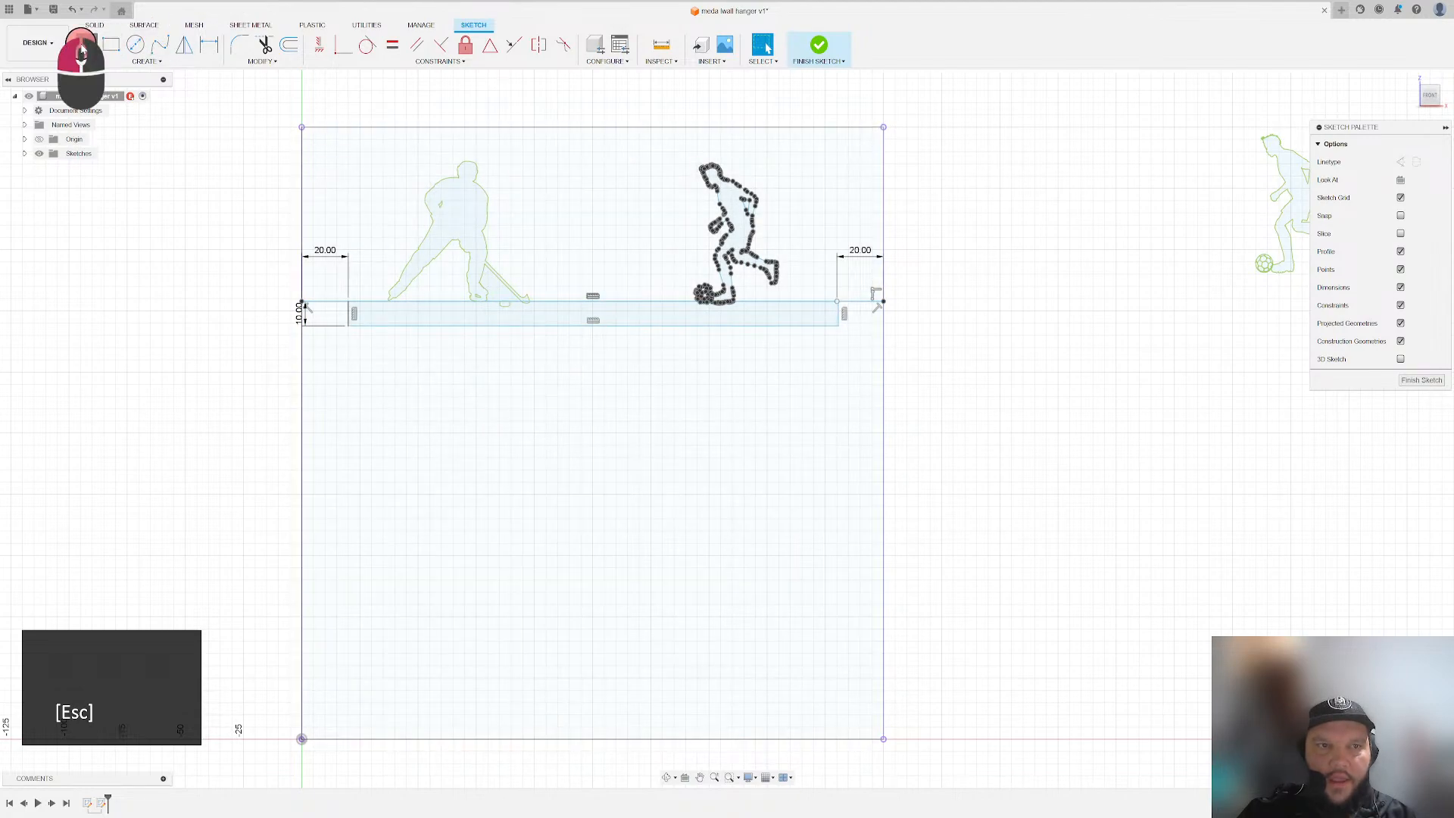
{"action": "left_click", "coordinate": [85, 46]}
{"action": "left_click", "coordinate": [348, 327]}
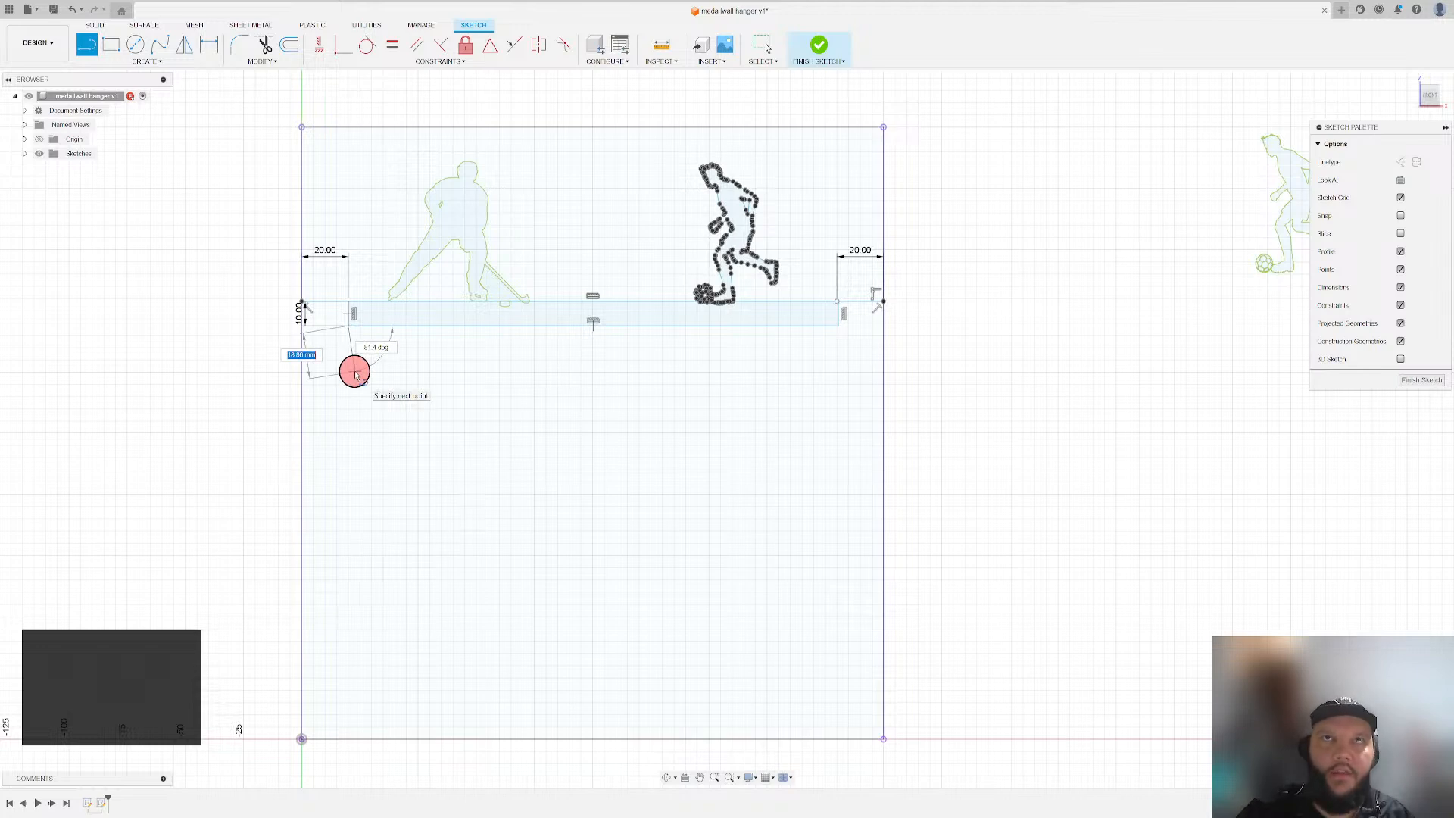
{"action": "scroll", "coordinate": [356, 375], "scroll_direction": "down", "scroll_amount": 3}
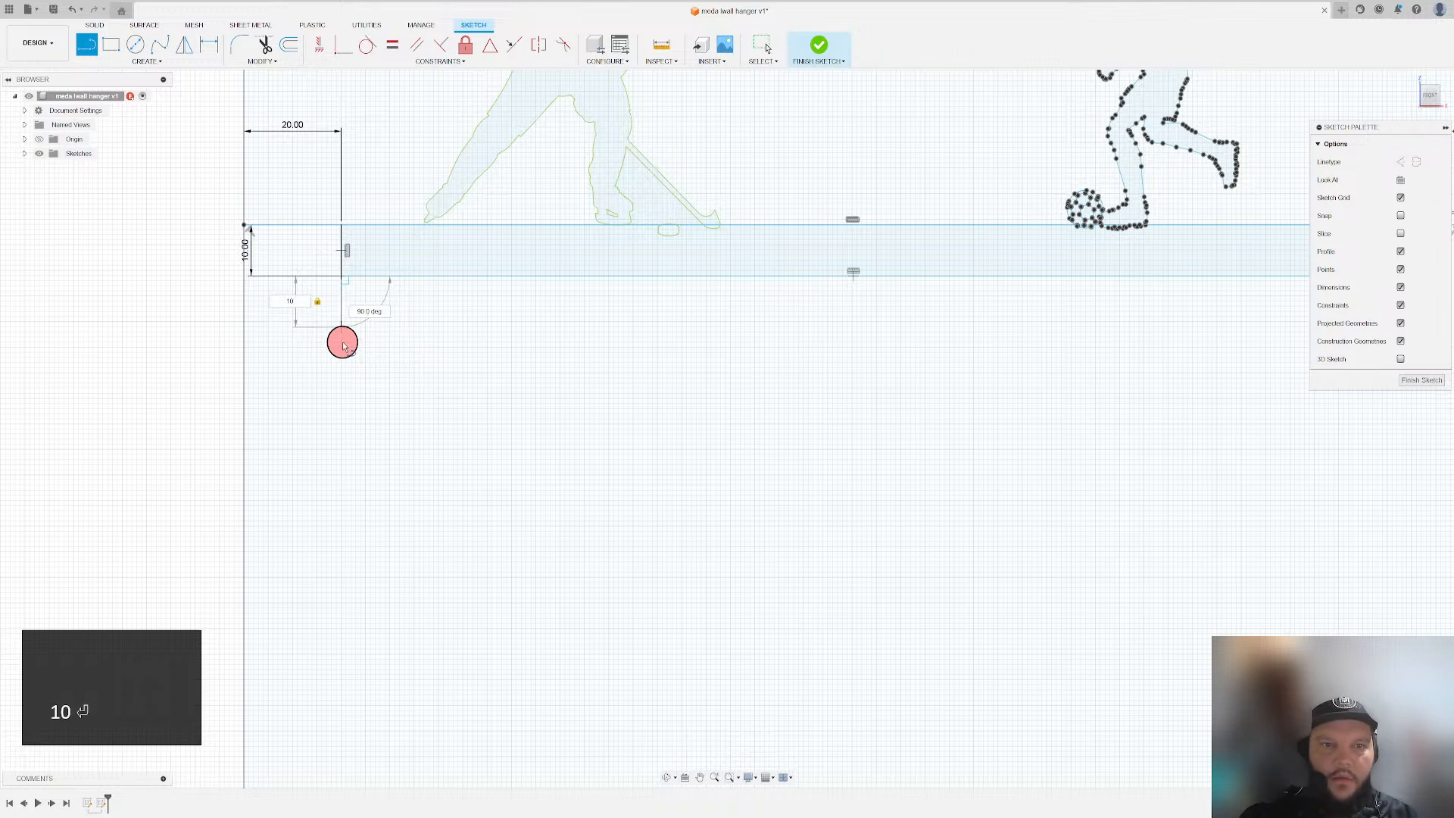
{"action": "key", "text": "l"}
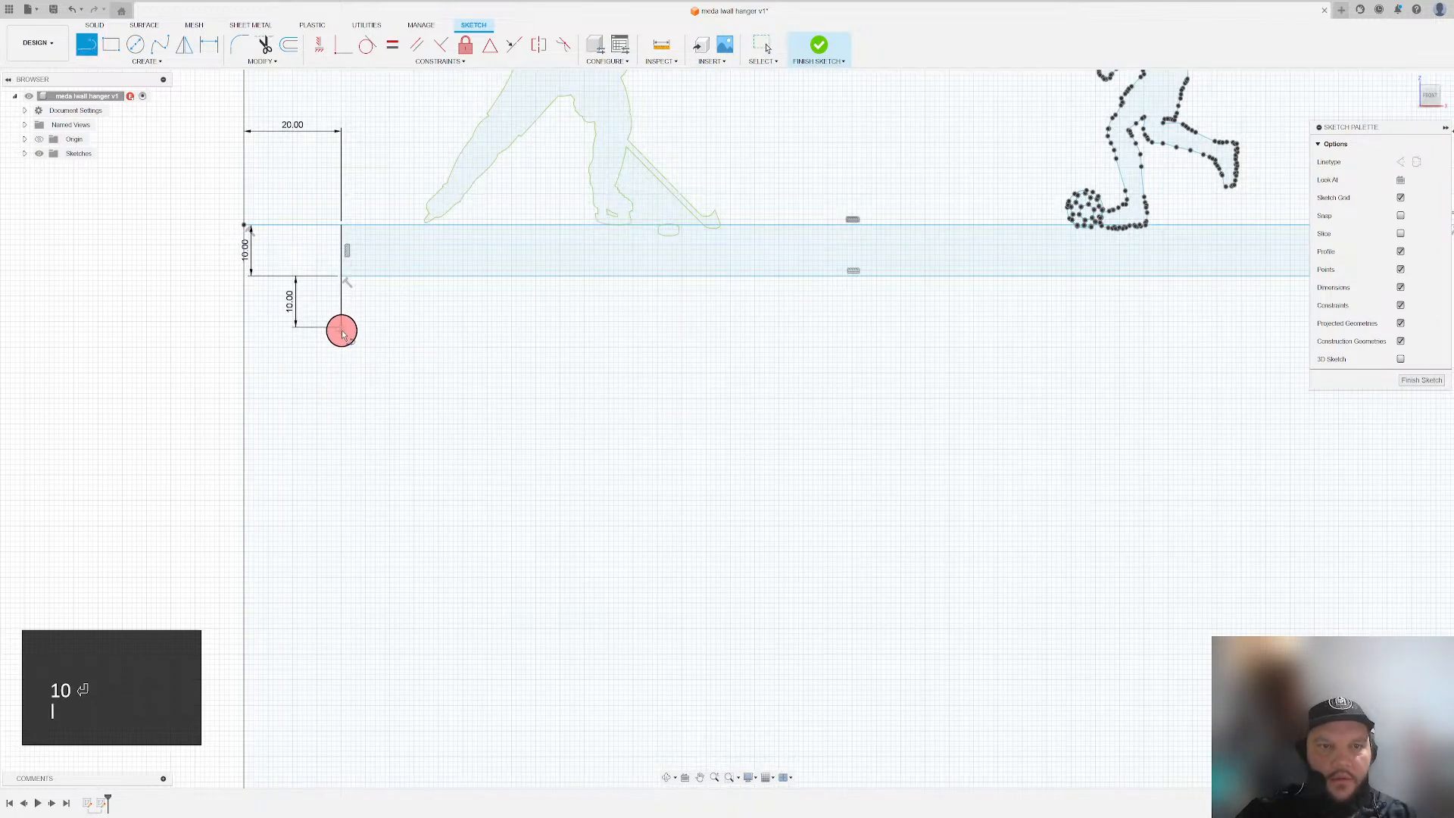
{"action": "left_click", "coordinate": [343, 346]}
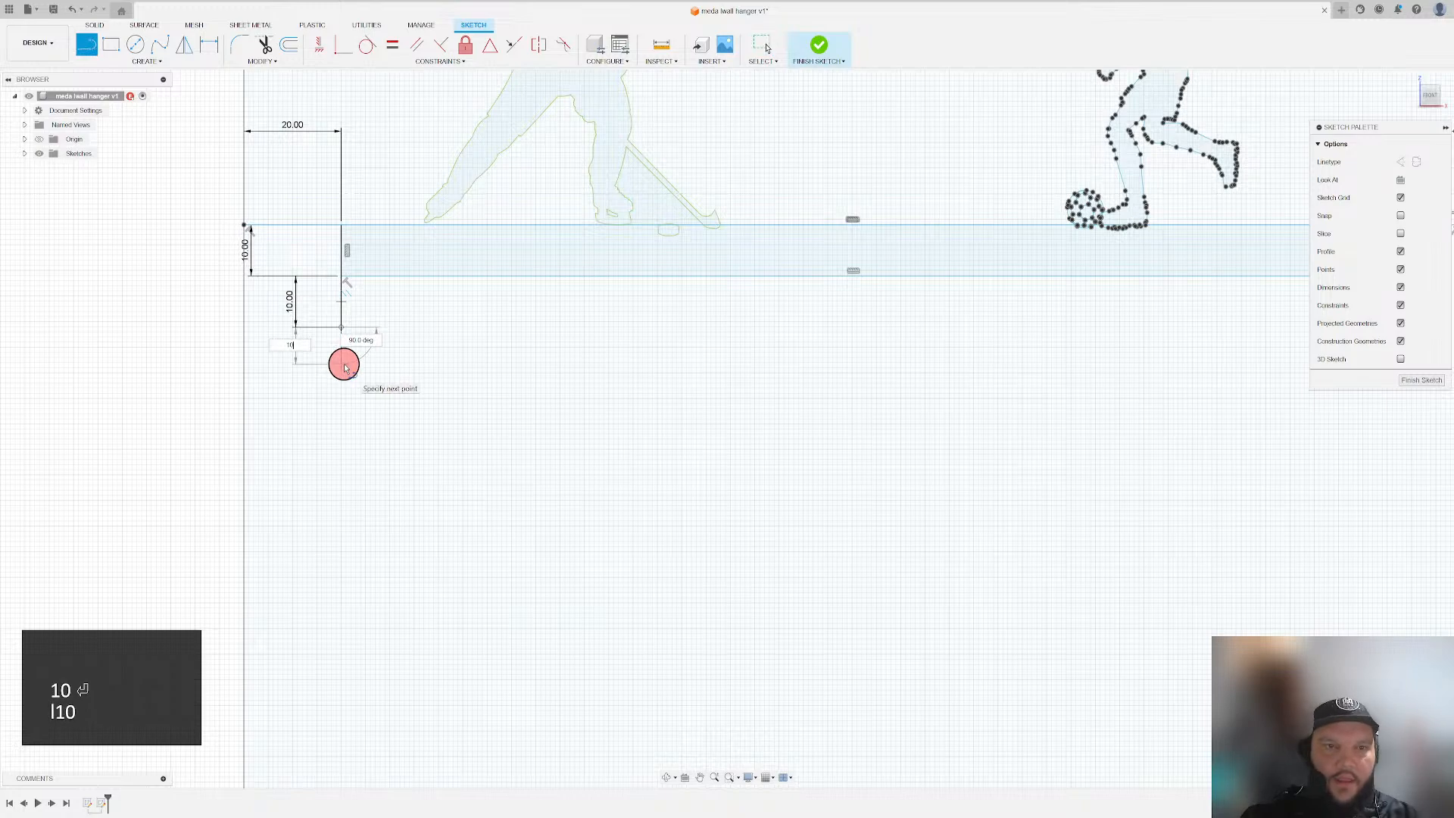
{"action": "key", "text": "Return"}
{"action": "scroll", "coordinate": [470, 400], "scroll_direction": "down", "scroll_amount": 3}
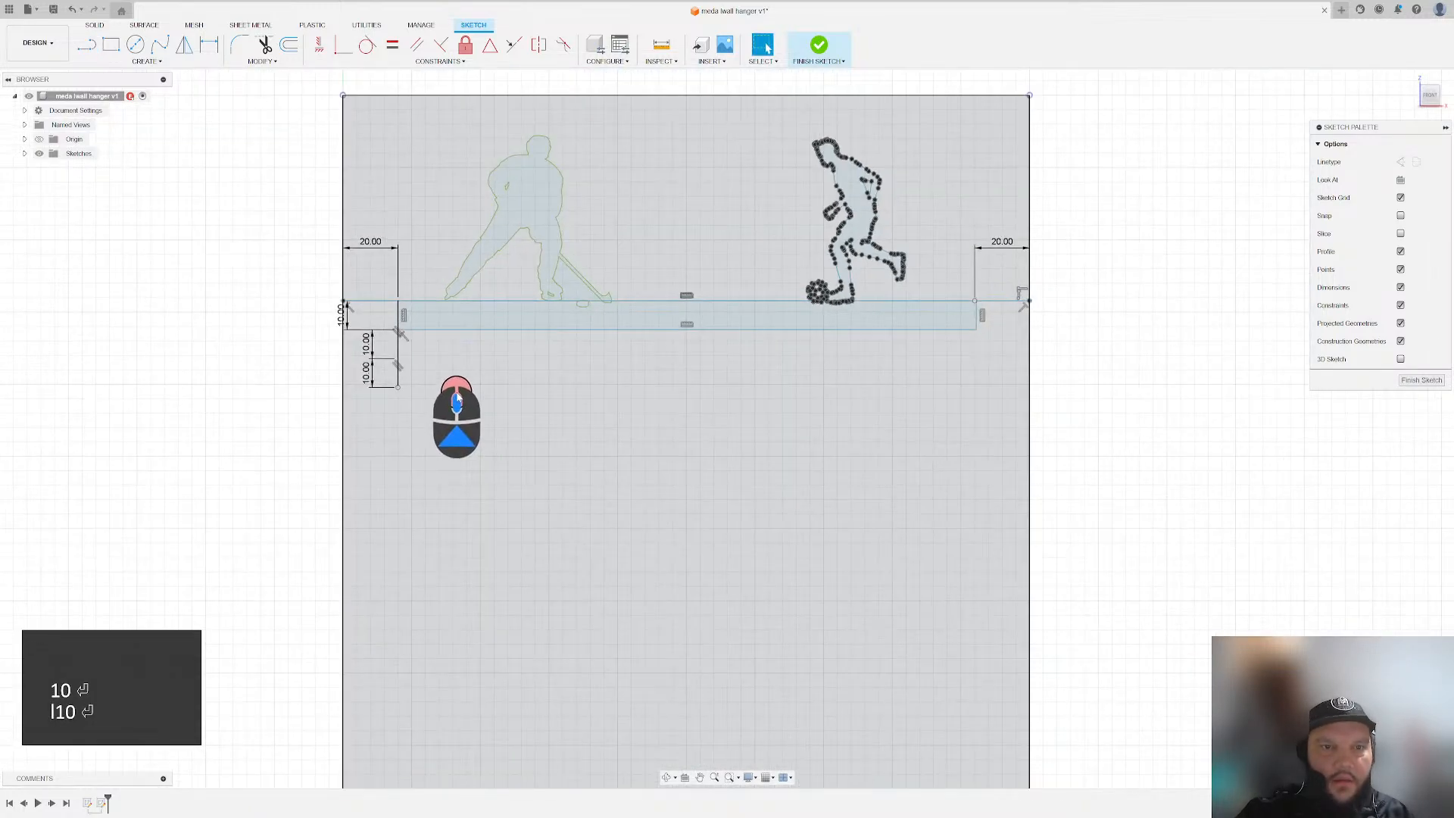
- Draw a vertical line down from the midpoint of the rectangle's lower edge and convert it to construction geometry
{"action": "key", "text": "l"}
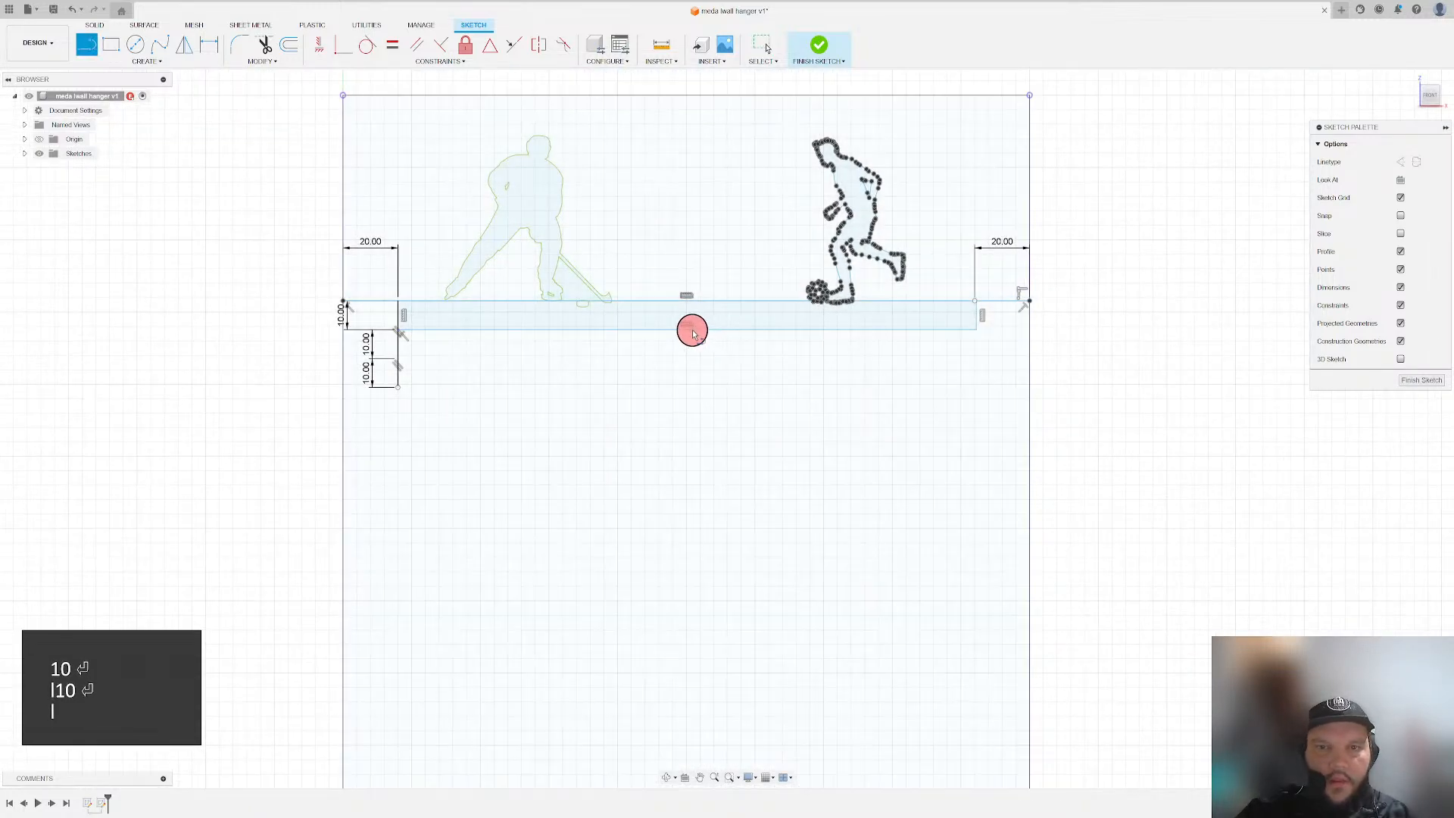
{"action": "left_click", "coordinate": [684, 331]}
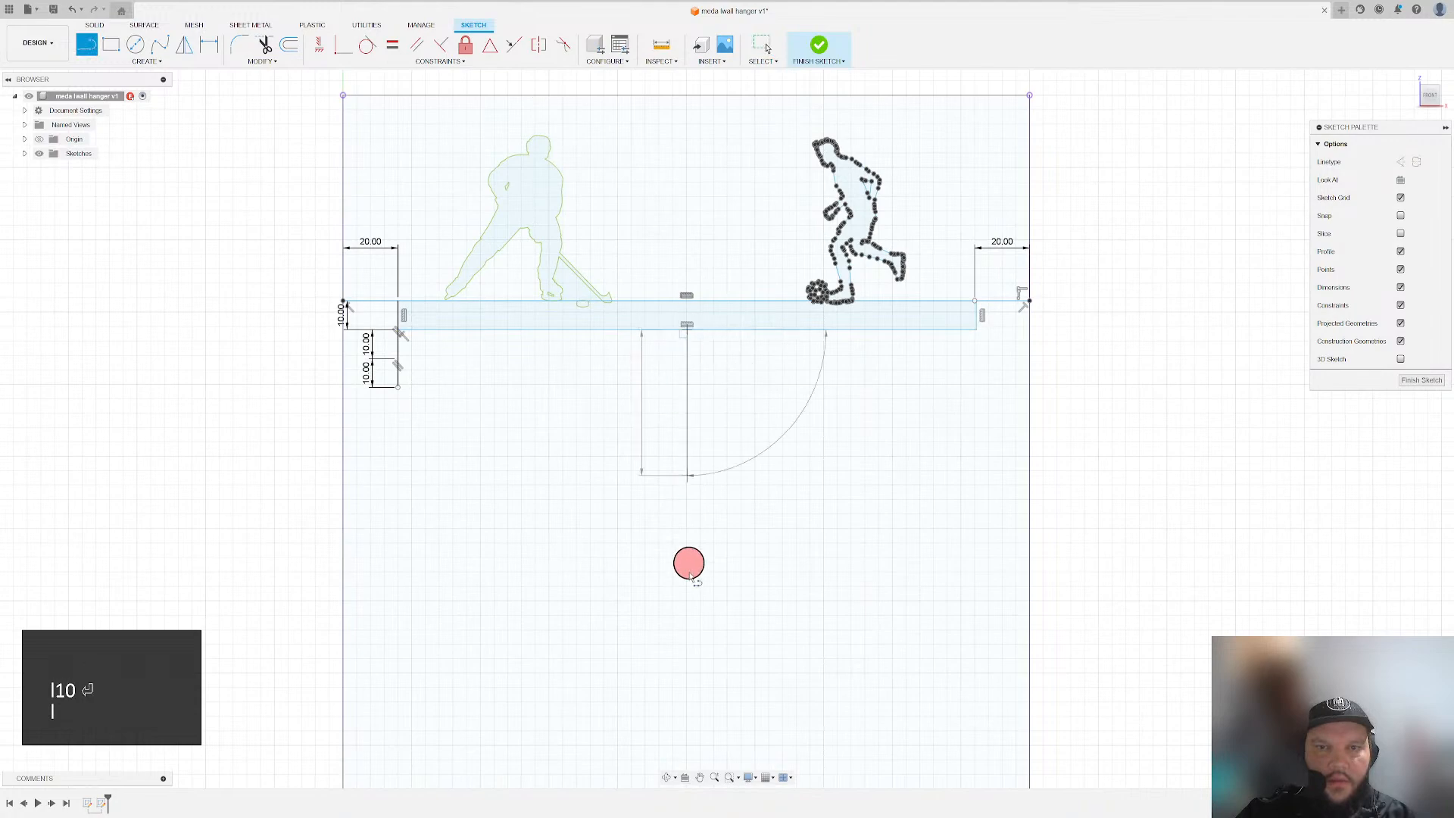
{"action": "left_click", "coordinate": [688, 664]}
{"action": "key", "text": "Escape"}
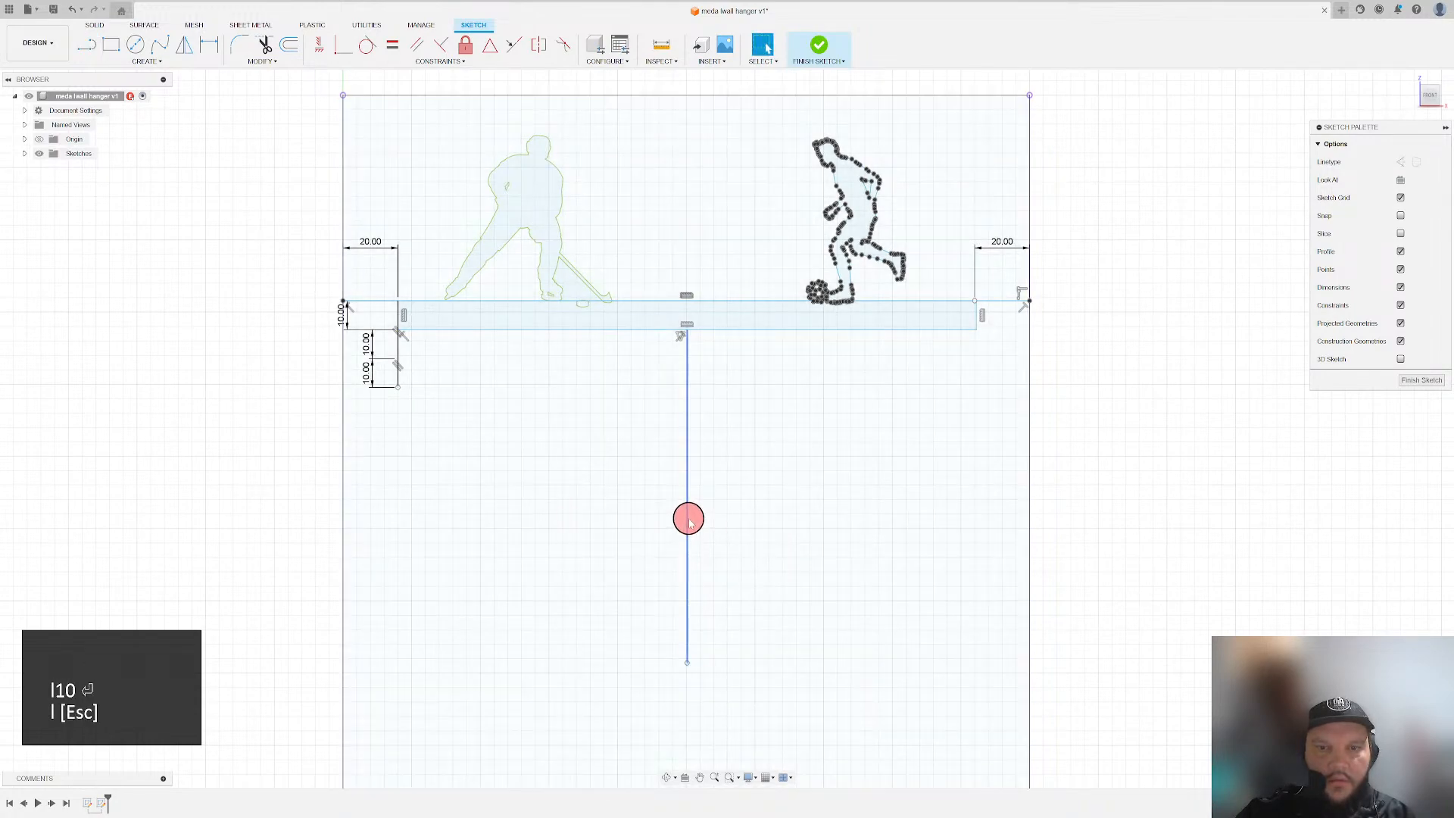
{"action": "key", "text": "Escape"}
- Draw a second rectangle spanning the height of the lower 10 mm line and reaching across to the vertical construction line
{"action": "key", "text": "l"}
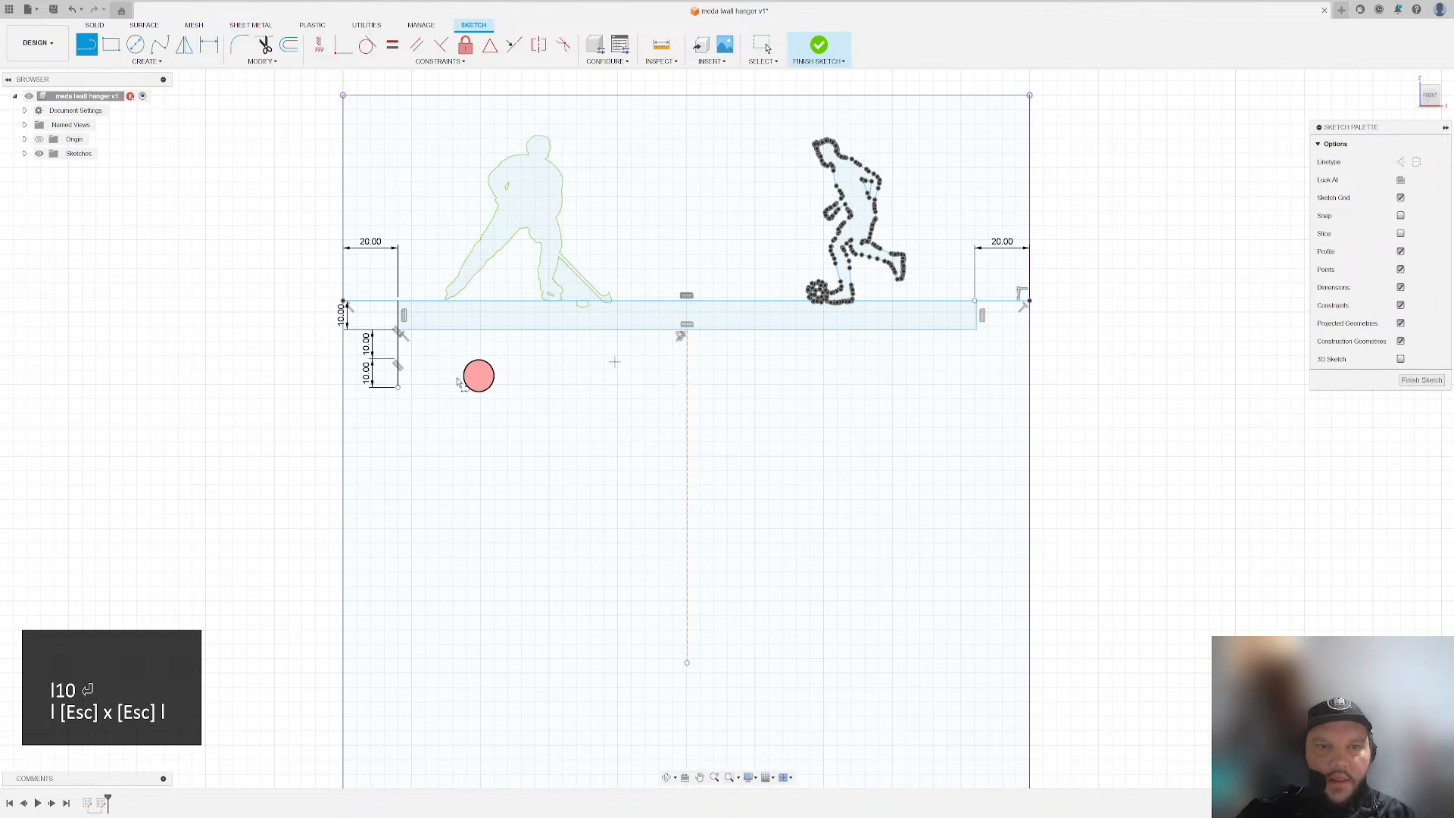
{"action": "scroll", "coordinate": [417, 375], "scroll_direction": "up", "scroll_amount": 2}
{"action": "key", "text": "Escape"}
{"action": "left_click", "coordinate": [111, 45]}
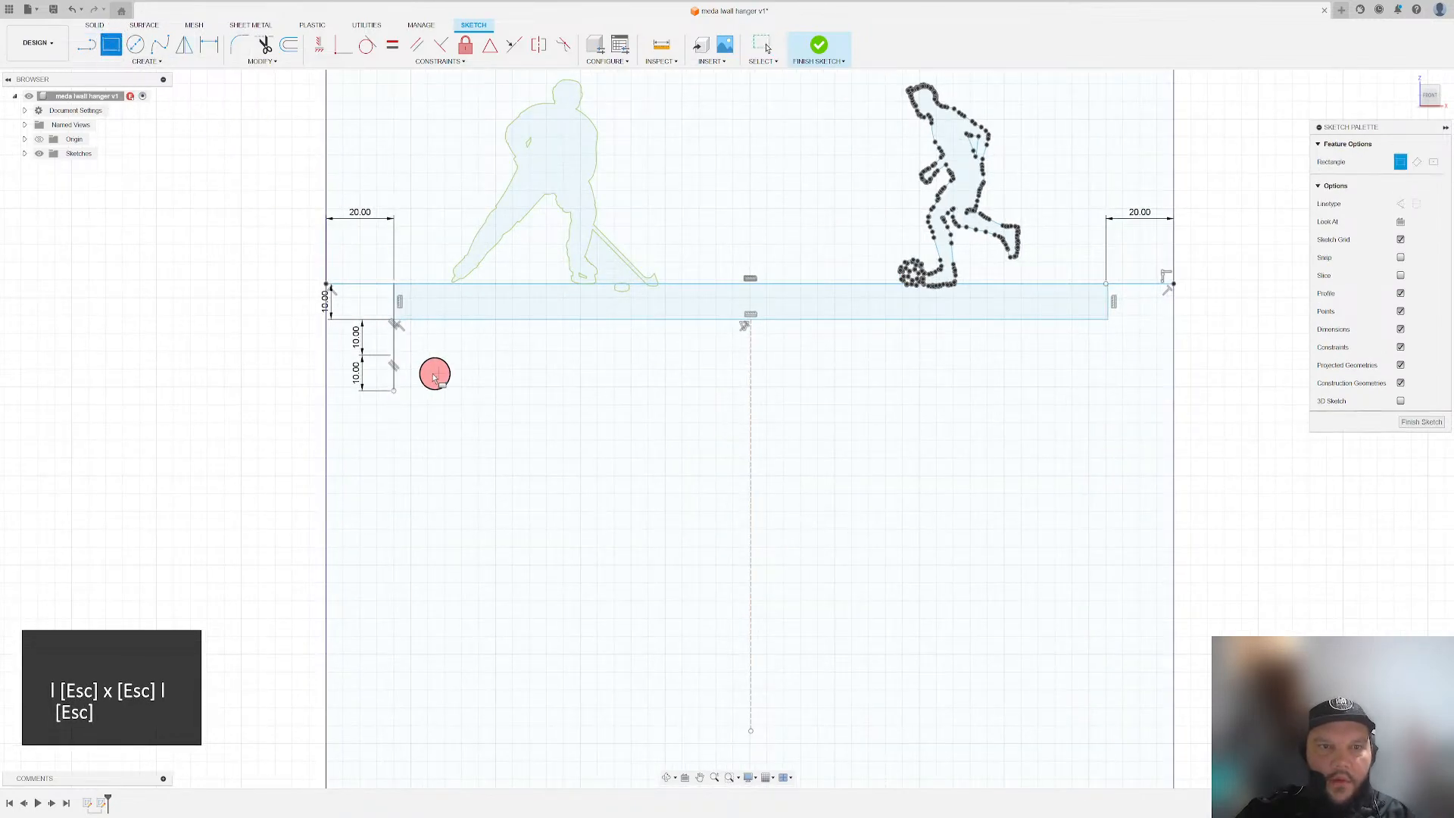
{"action": "left_click", "coordinate": [394, 354]}
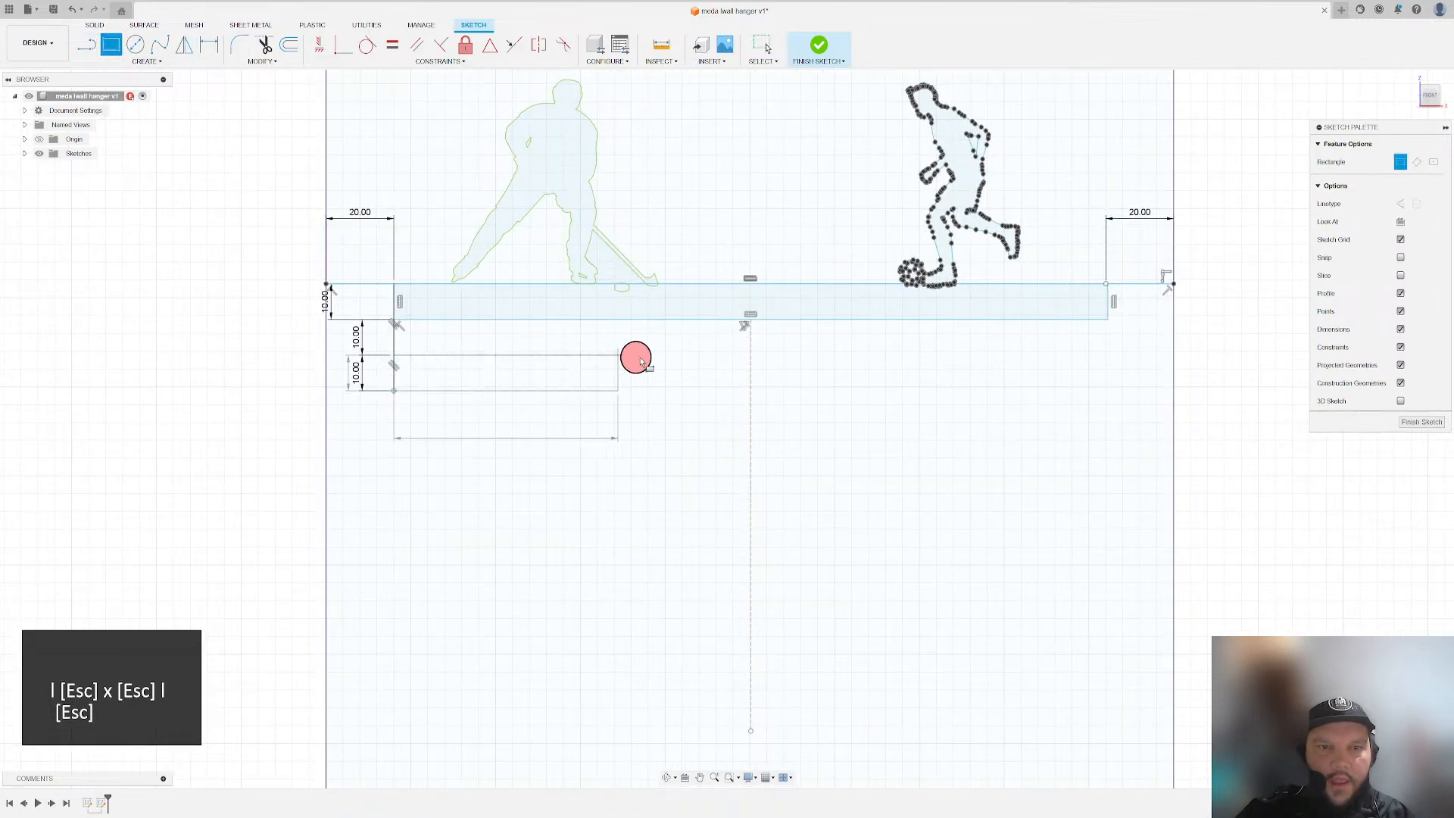
{"action": "left_click", "coordinate": [750, 358]}
{"action": "key", "text": "Escape"}
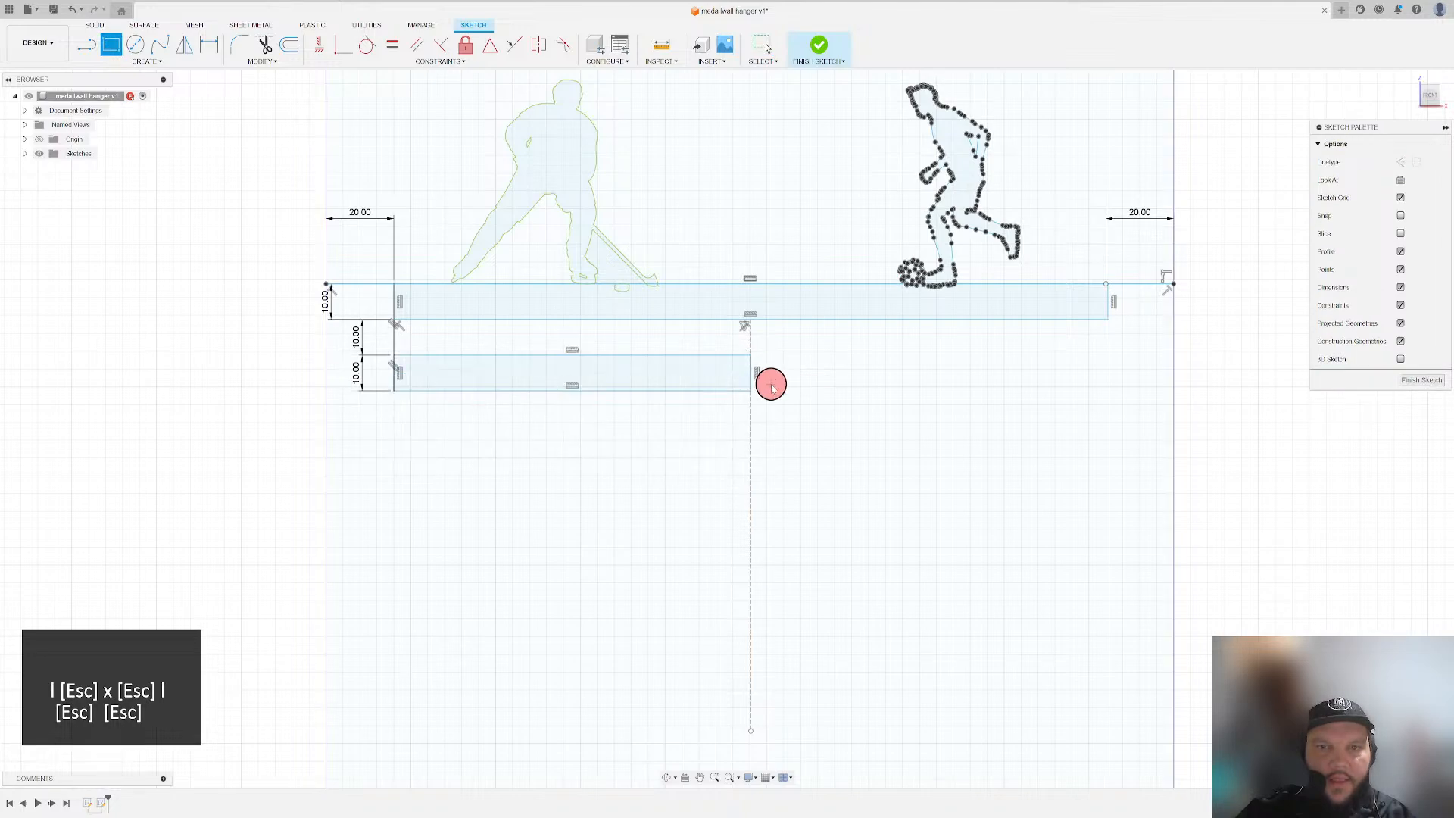
{"action": "scroll", "coordinate": [780, 386], "scroll_direction": "up", "scroll_amount": 2}
{"action": "scroll", "coordinate": [789, 391], "scroll_direction": "down", "scroll_amount": 2}
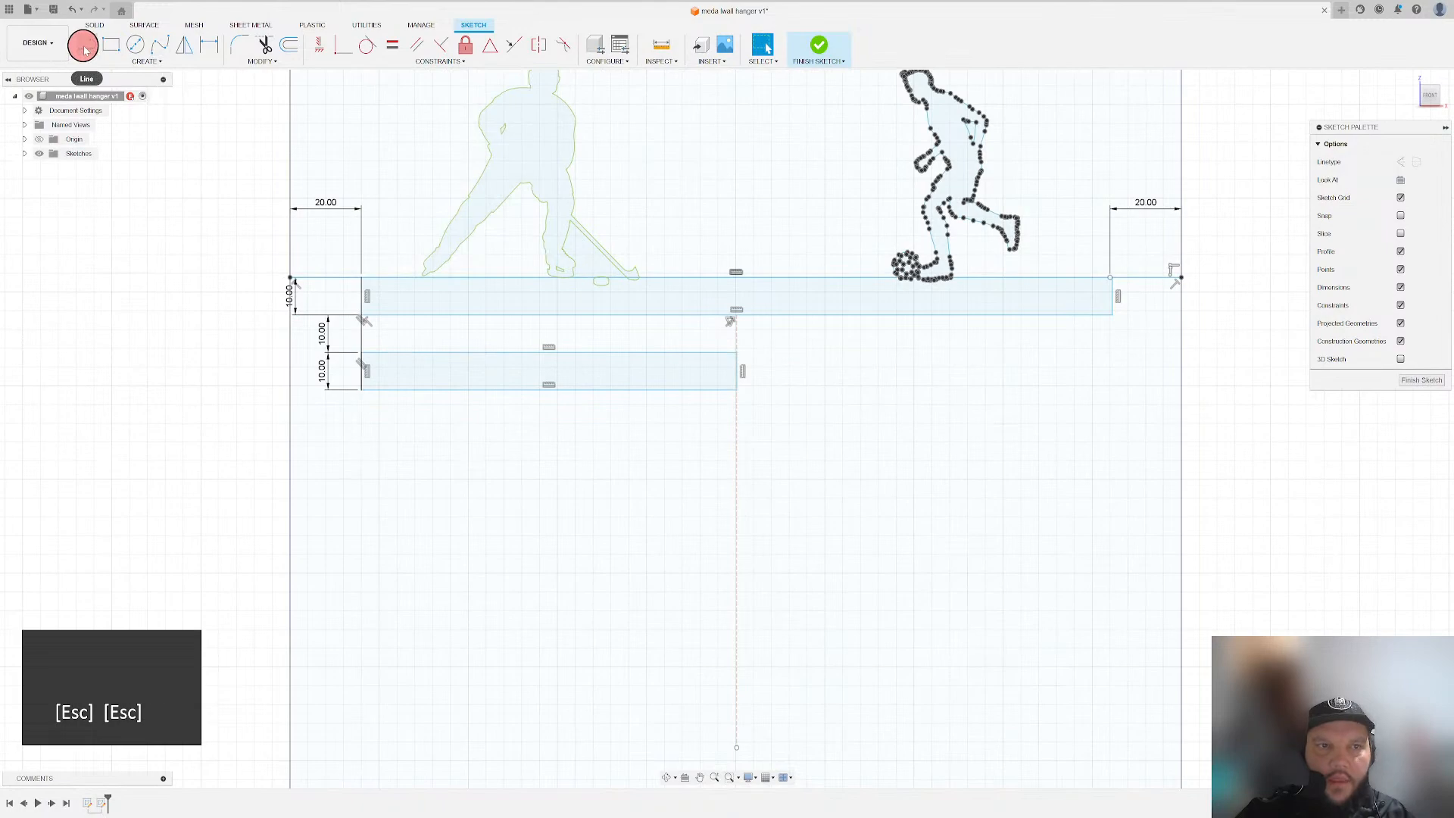
- Offset only the lower rectangle's right edge 30 mm inward, with chain selection turned off
{"action": "left_click", "coordinate": [289, 45]}
{"action": "scroll", "coordinate": [474, 324], "scroll_direction": "down", "scroll_amount": 3}
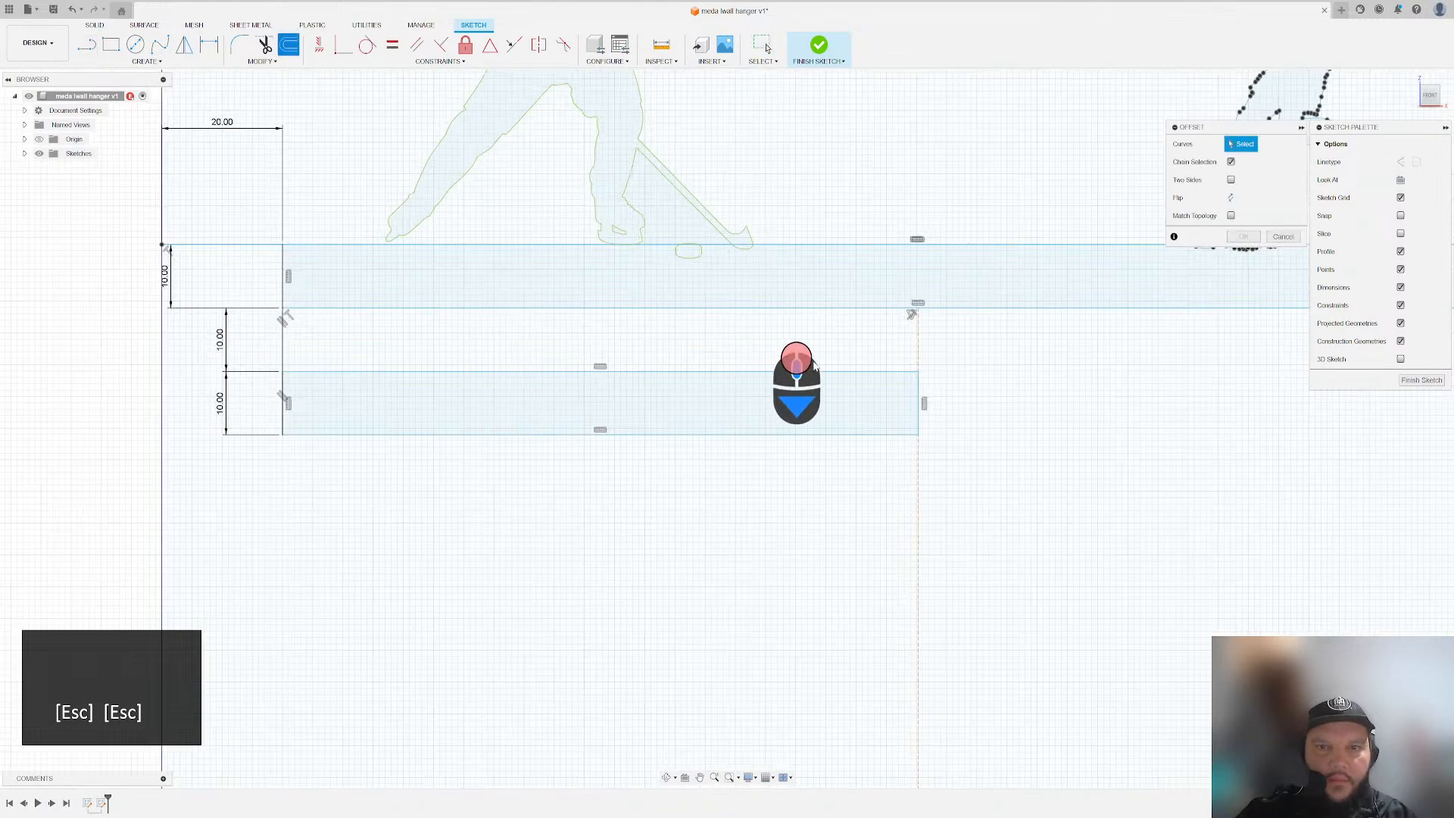
{"action": "left_click", "coordinate": [919, 387]}
{"action": "left_click", "coordinate": [1246, 161]}
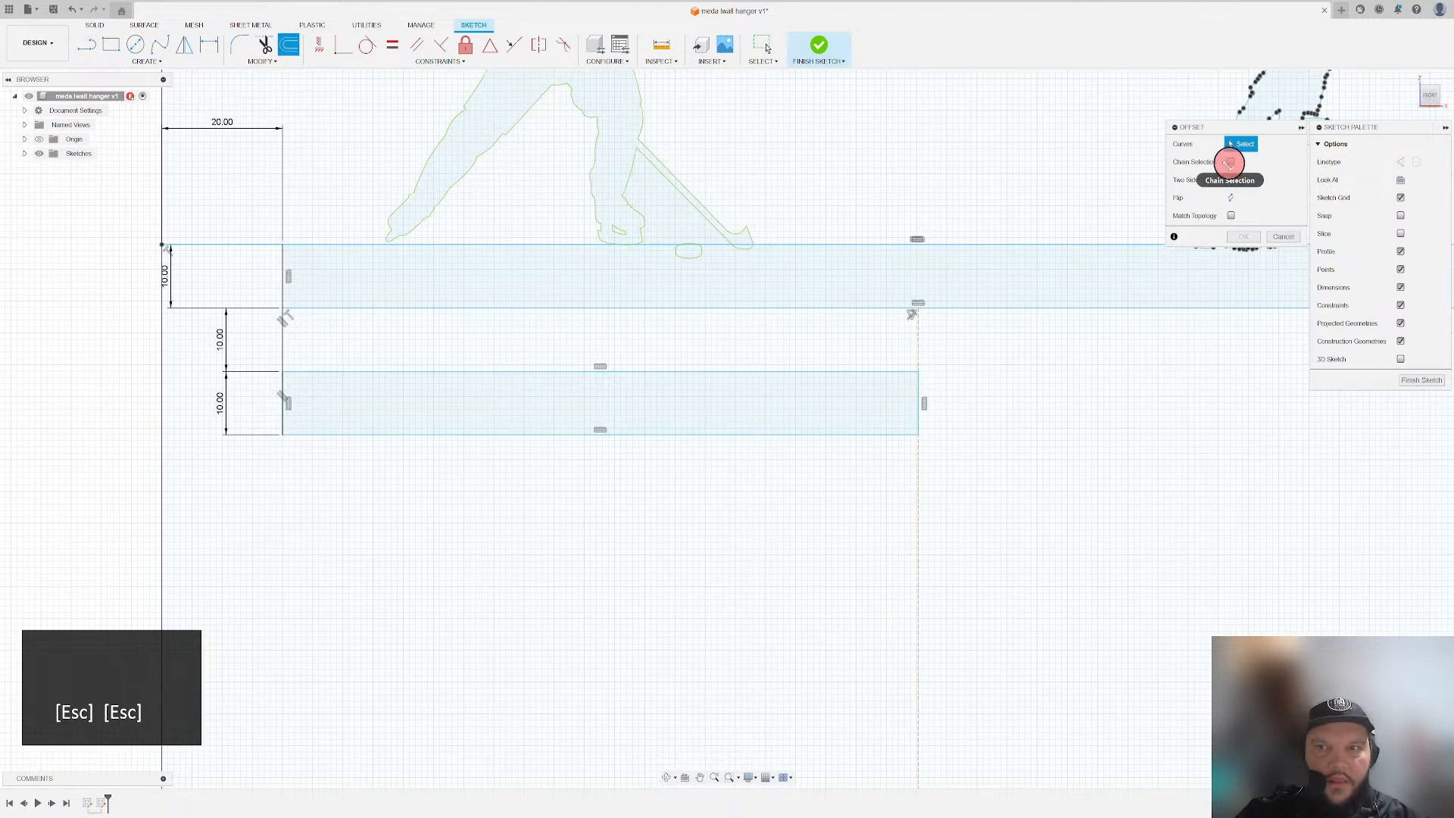
{"action": "scroll", "coordinate": [902, 409], "scroll_direction": "down", "scroll_amount": 3}
{"action": "left_click", "coordinate": [910, 384]}
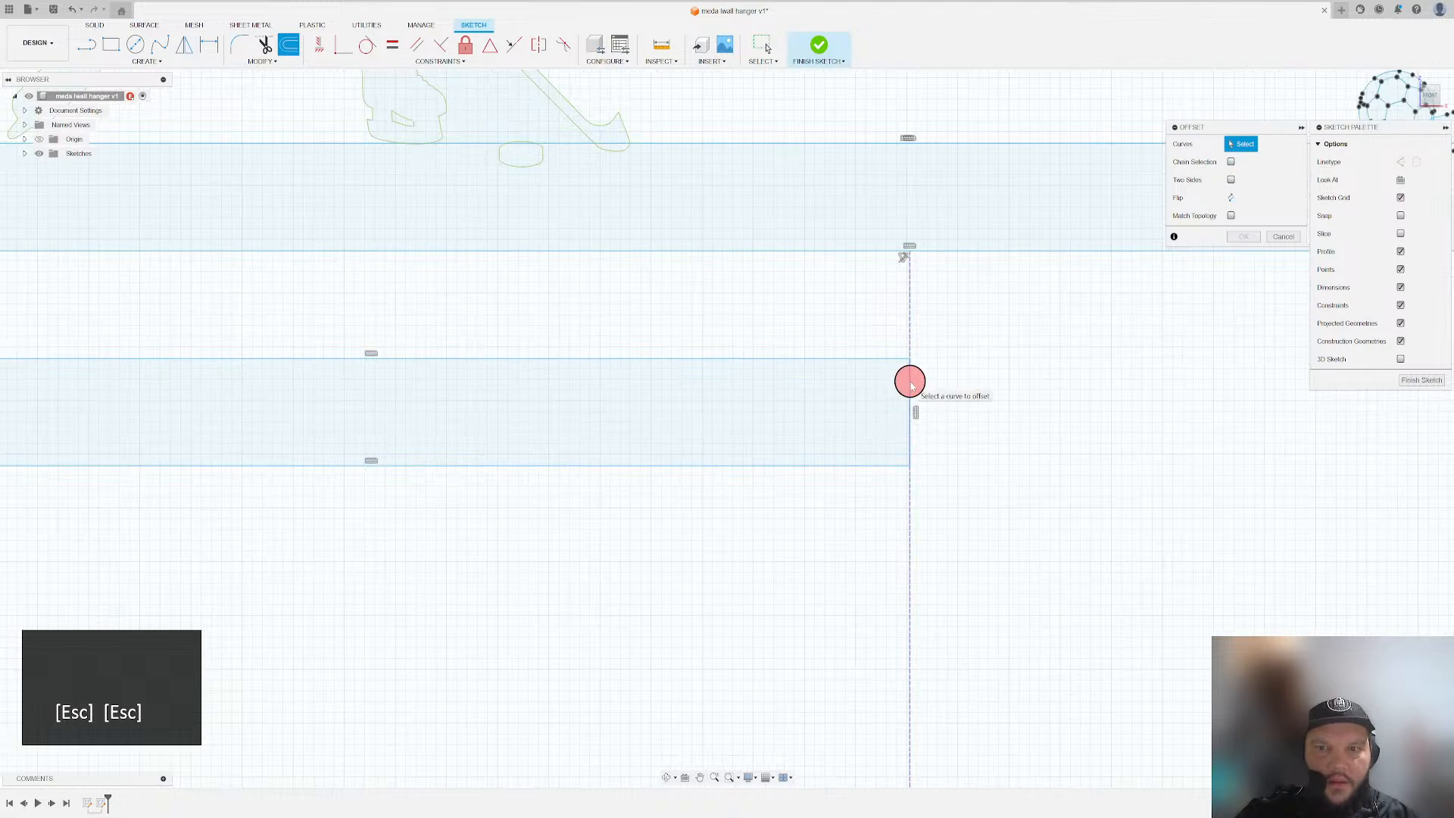
{"action": "left_click", "coordinate": [911, 387]}
{"action": "left_click", "coordinate": [940, 412]}
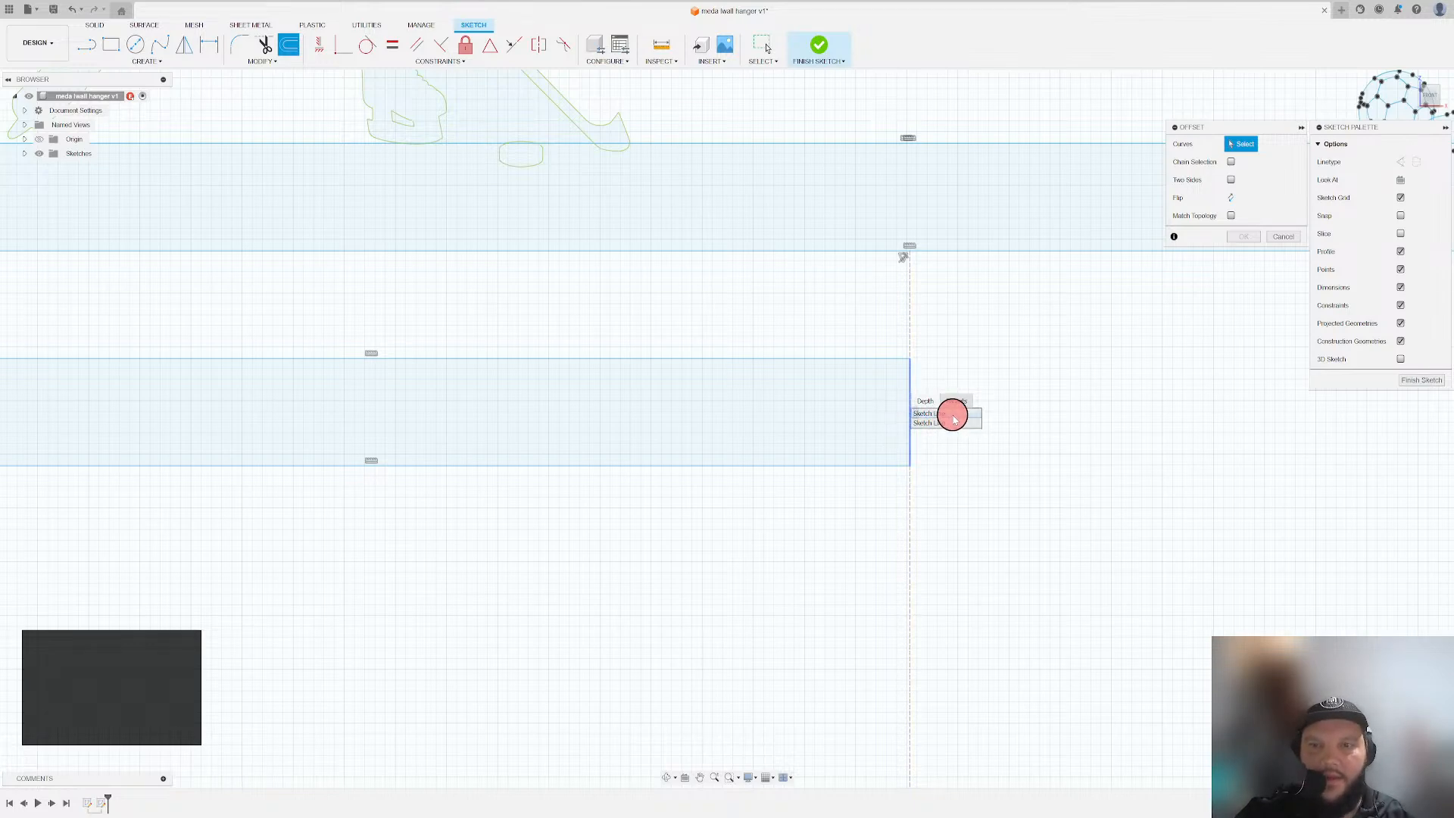
{"action": "left_click", "coordinate": [954, 415]}
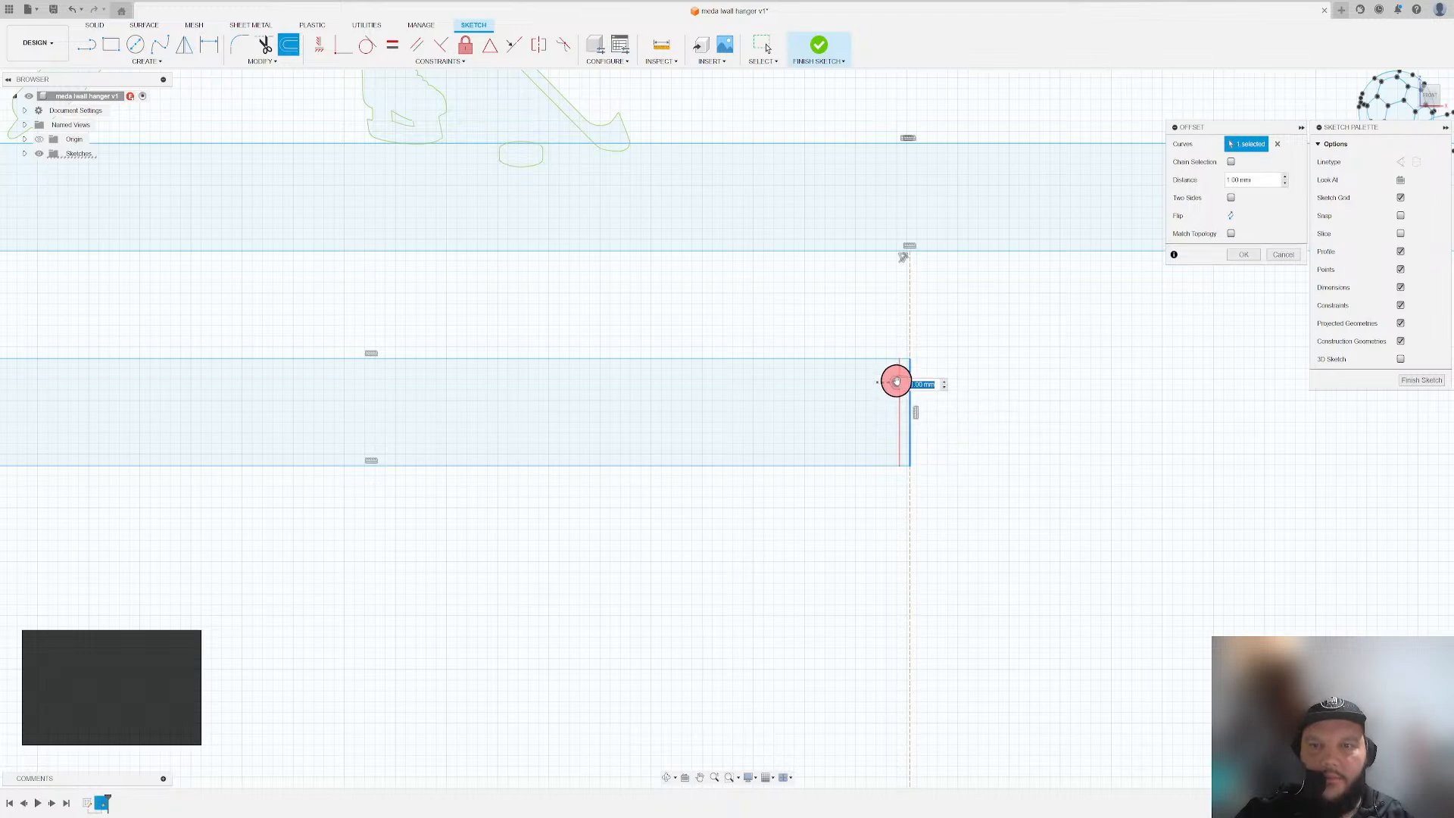
{"action": "left_click_drag", "start_coordinate": [897, 381], "coordinate": [682, 381]}
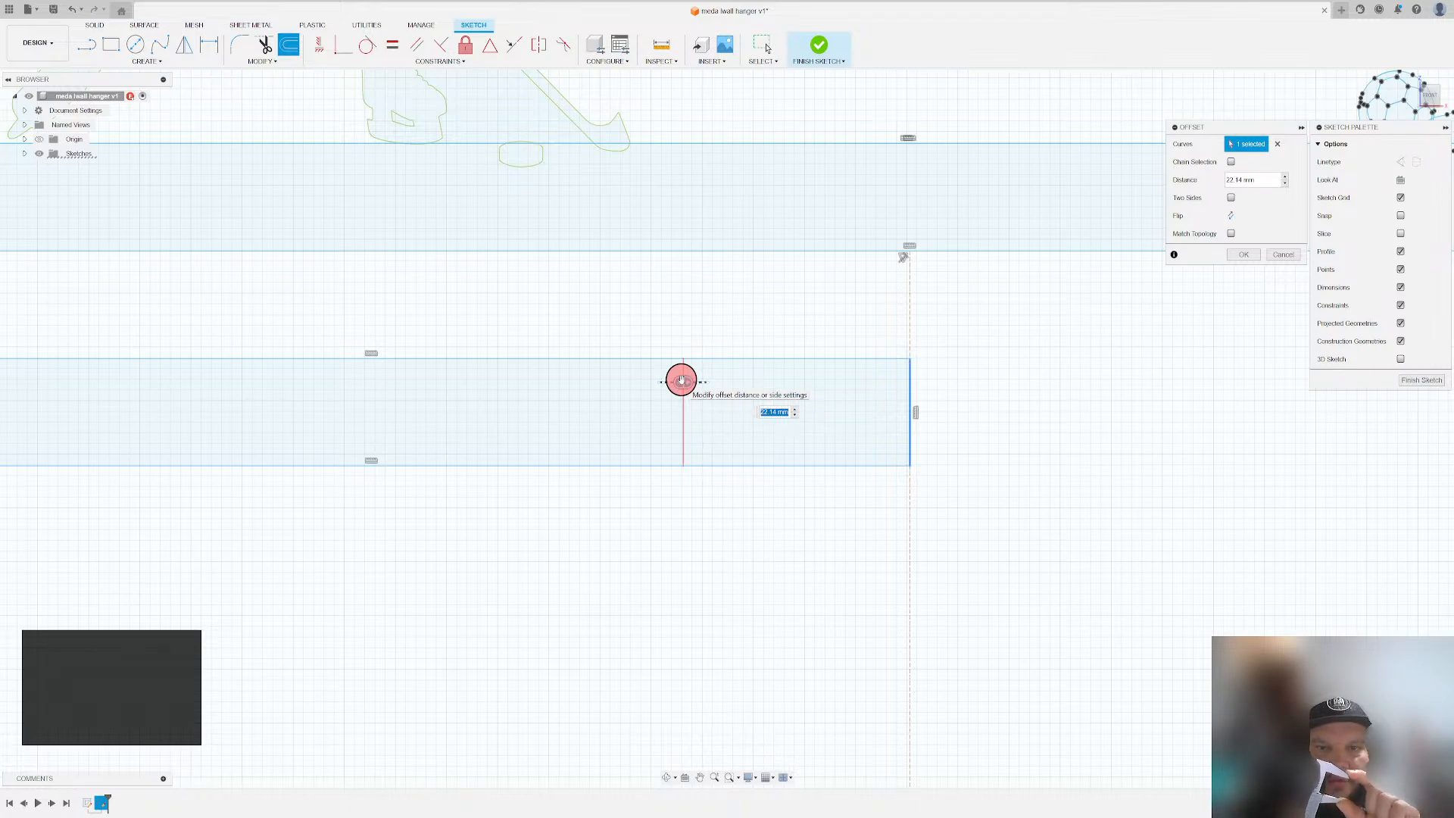
{"action": "type", "text": "3"}
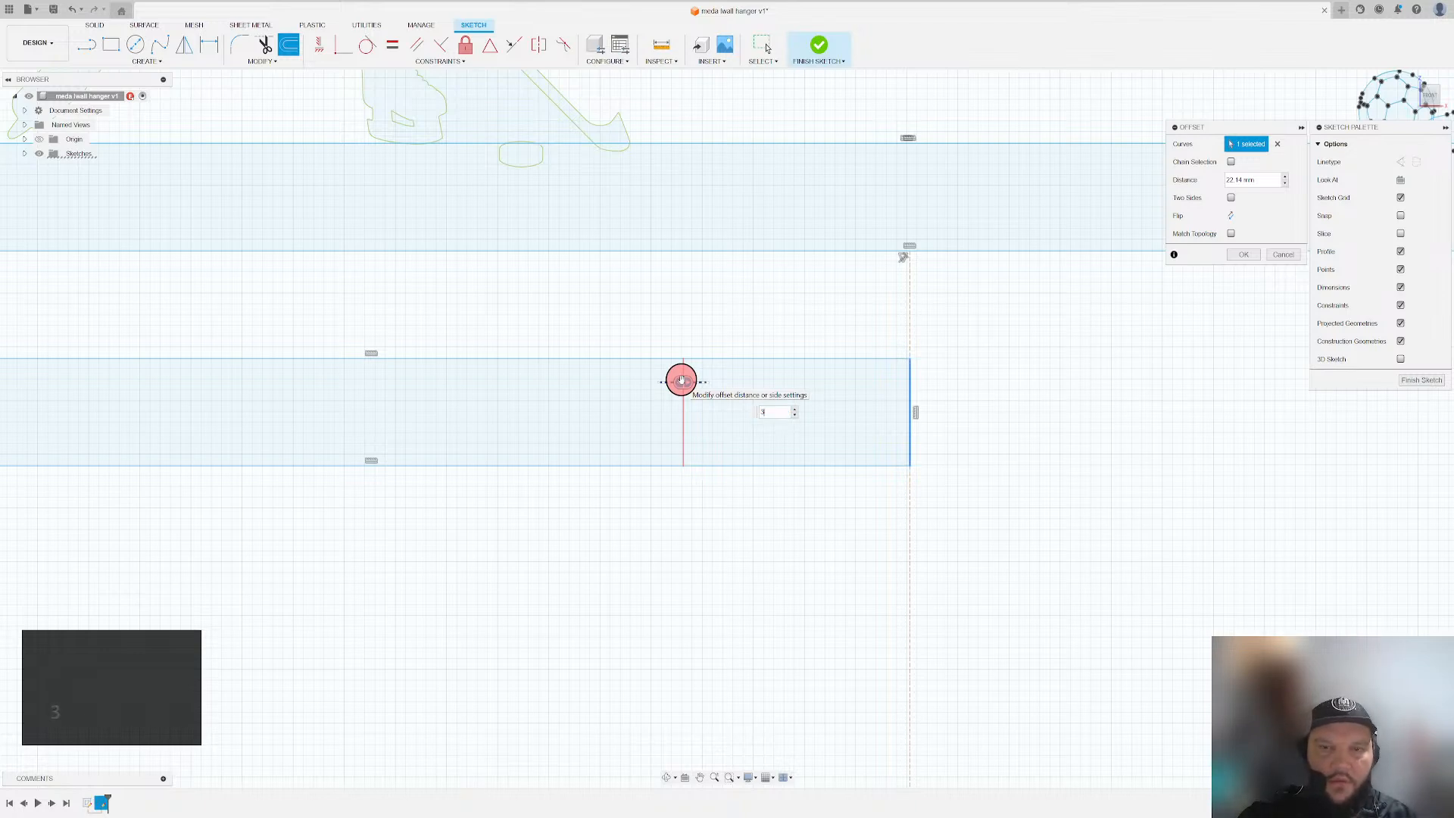
{"action": "type", "text": "0"}
{"action": "left_click", "coordinate": [681, 380]}
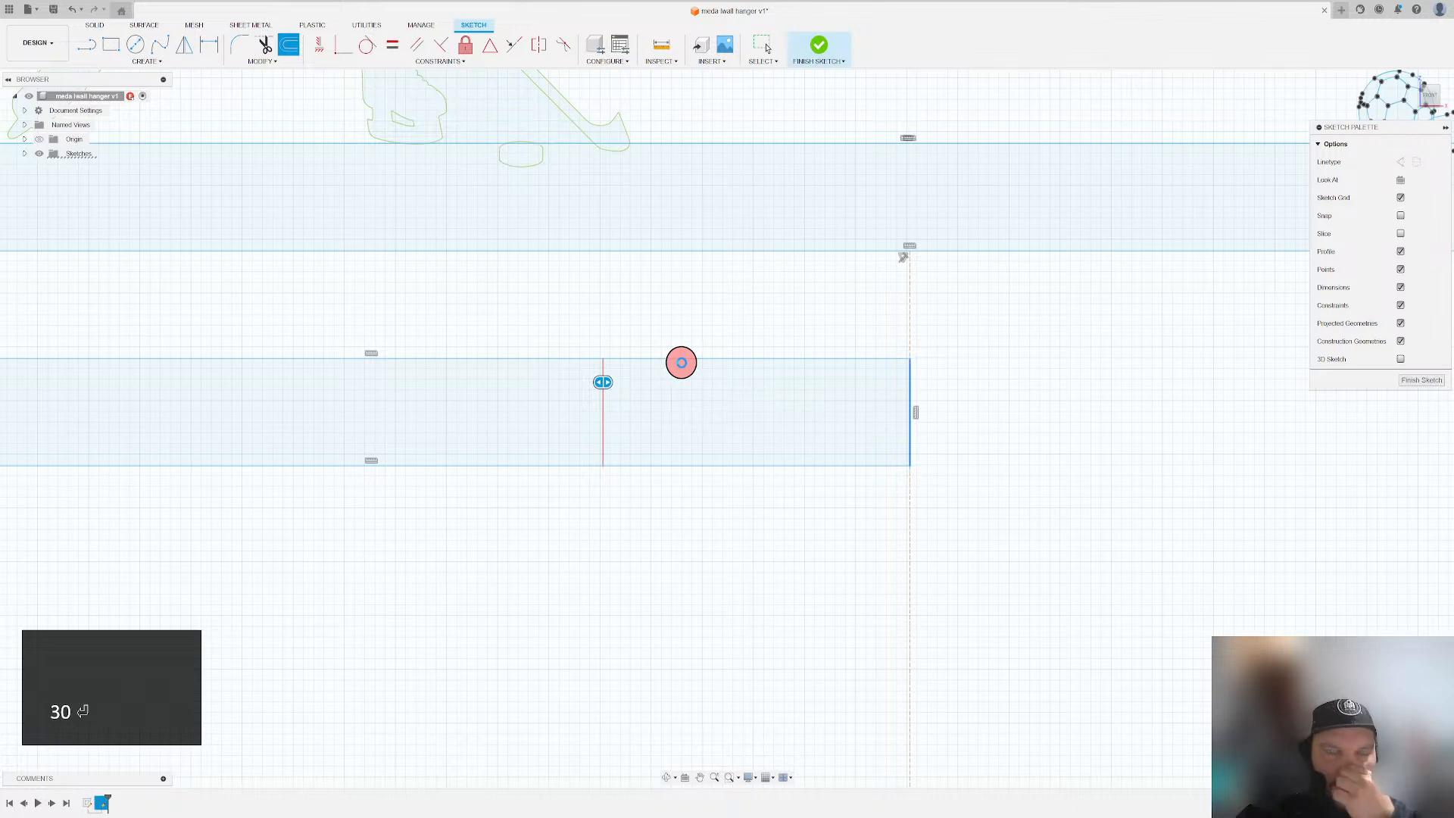
- Trim away the lower rectangle's upper and lower edges between the 30 mm offset line and the vertical construction line
{"action": "scroll", "coordinate": [650, 438], "scroll_direction": "down", "scroll_amount": 3}
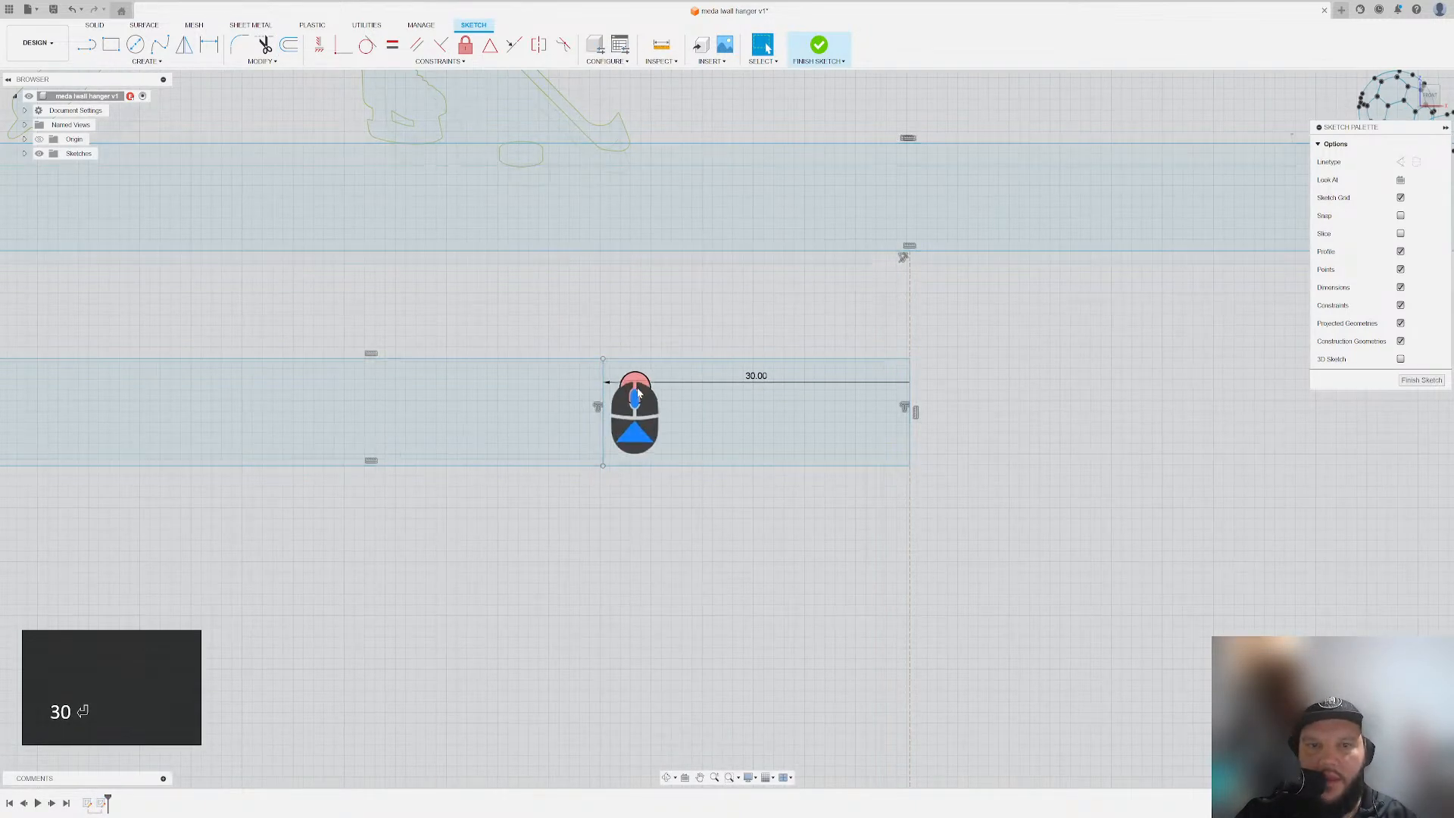
{"action": "scroll", "coordinate": [652, 439], "scroll_direction": "up", "scroll_amount": 2}
{"action": "key", "text": "t"}
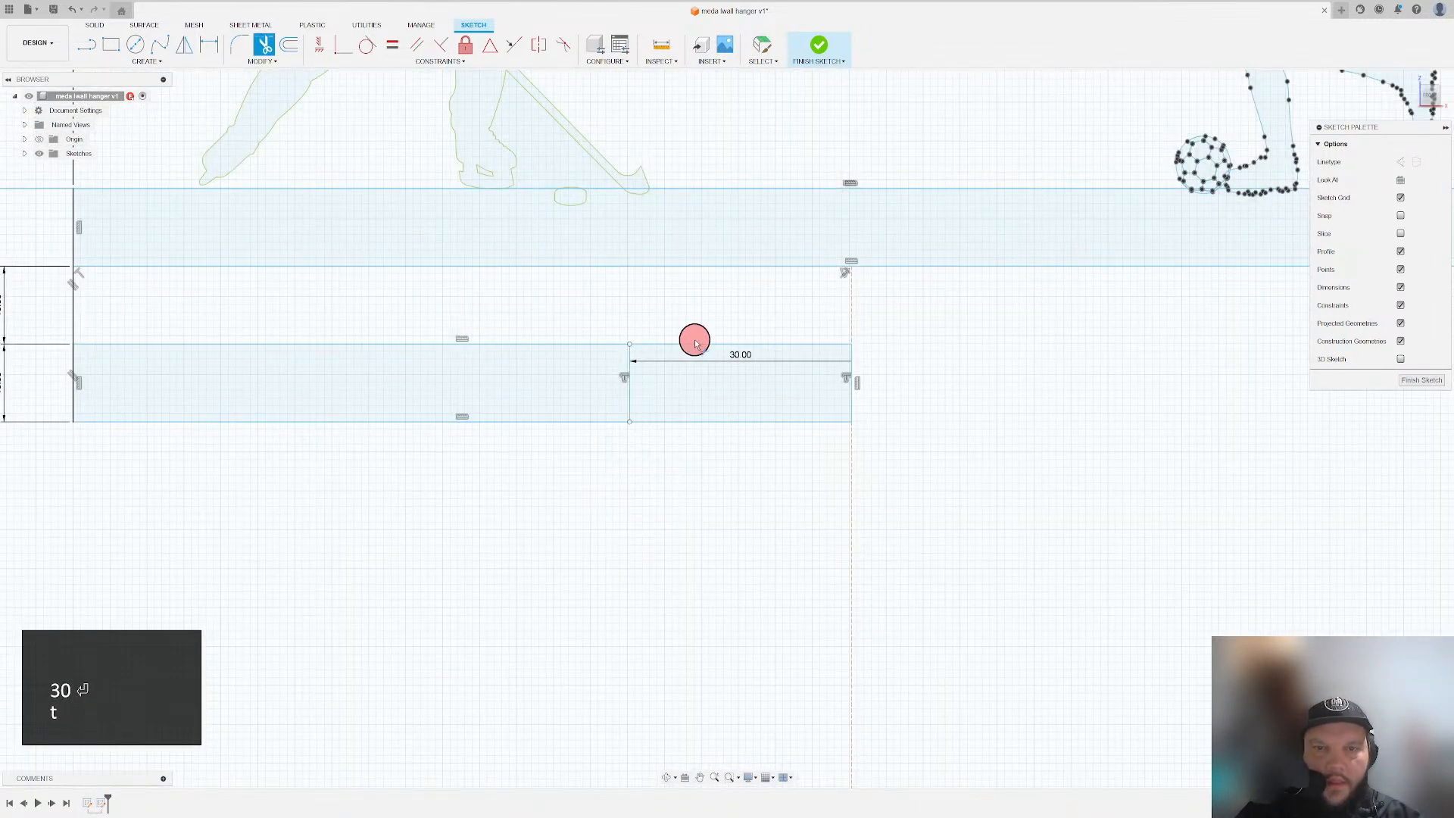
{"action": "left_click", "coordinate": [700, 348]}
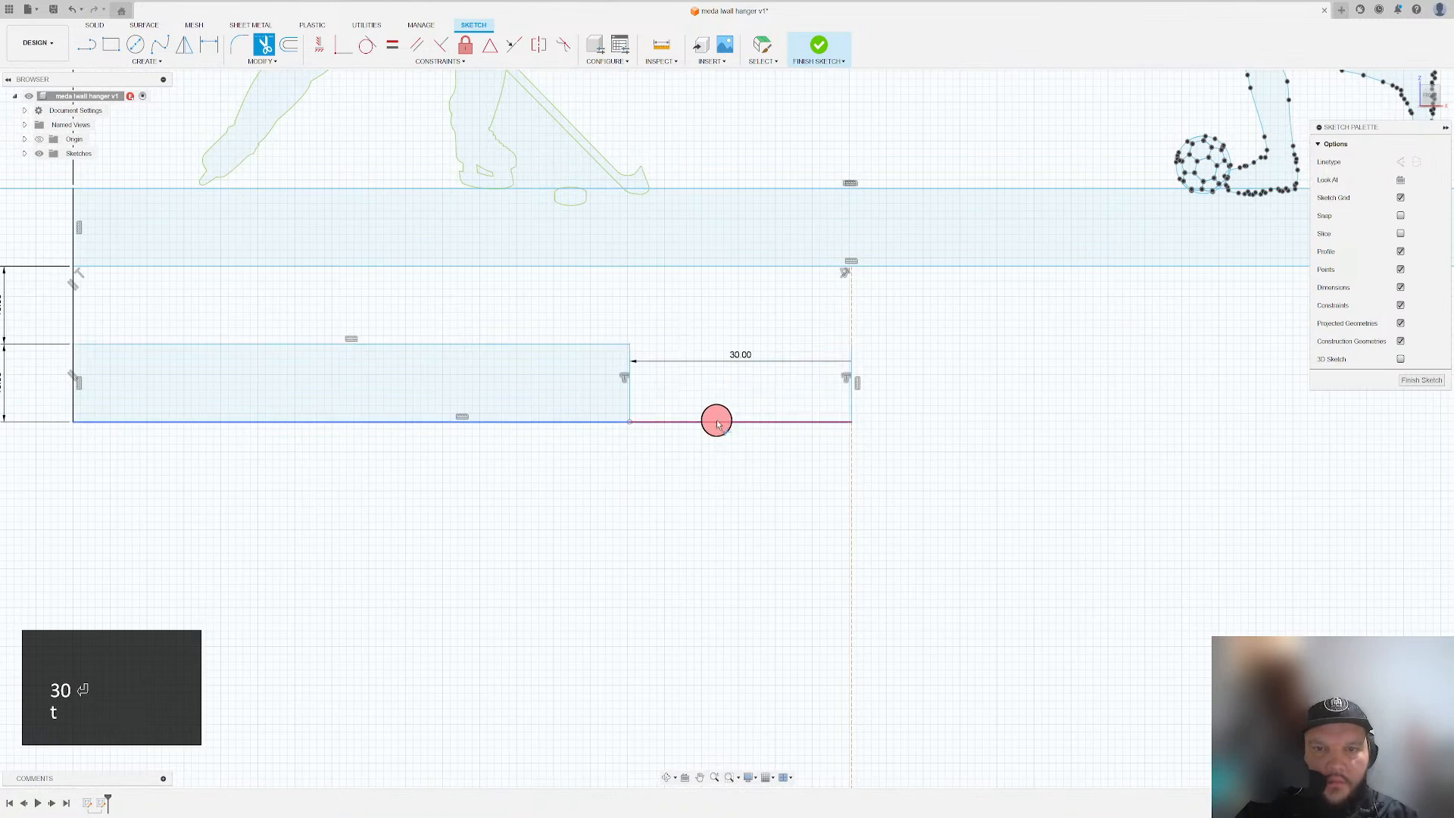
{"action": "left_click", "coordinate": [718, 423]}
{"action": "left_click", "coordinate": [853, 359]}
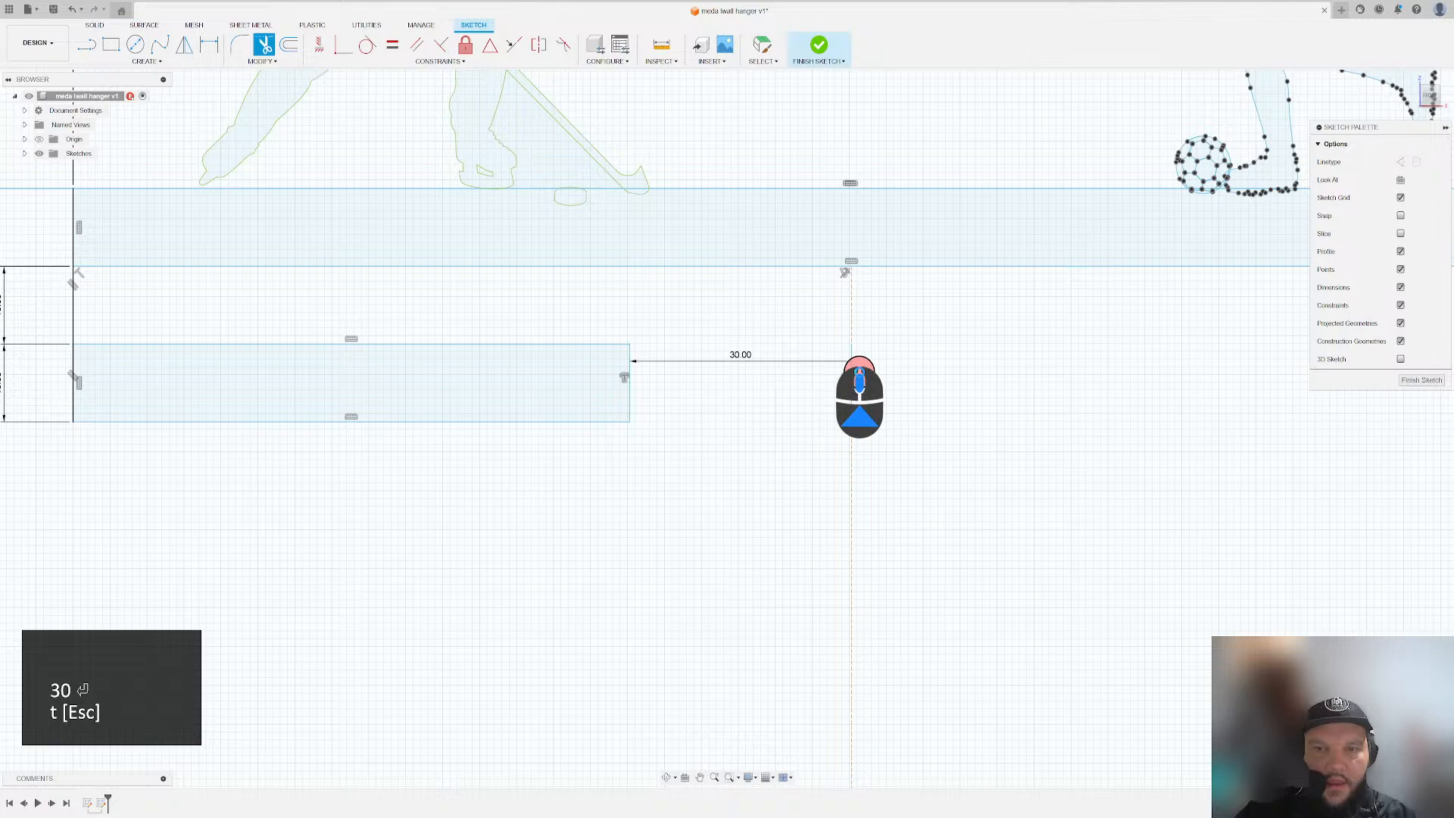
{"action": "scroll", "coordinate": [852, 378], "scroll_direction": "up", "scroll_amount": 3}
{"action": "scroll", "coordinate": [851, 370], "scroll_direction": "down", "scroll_amount": 4}
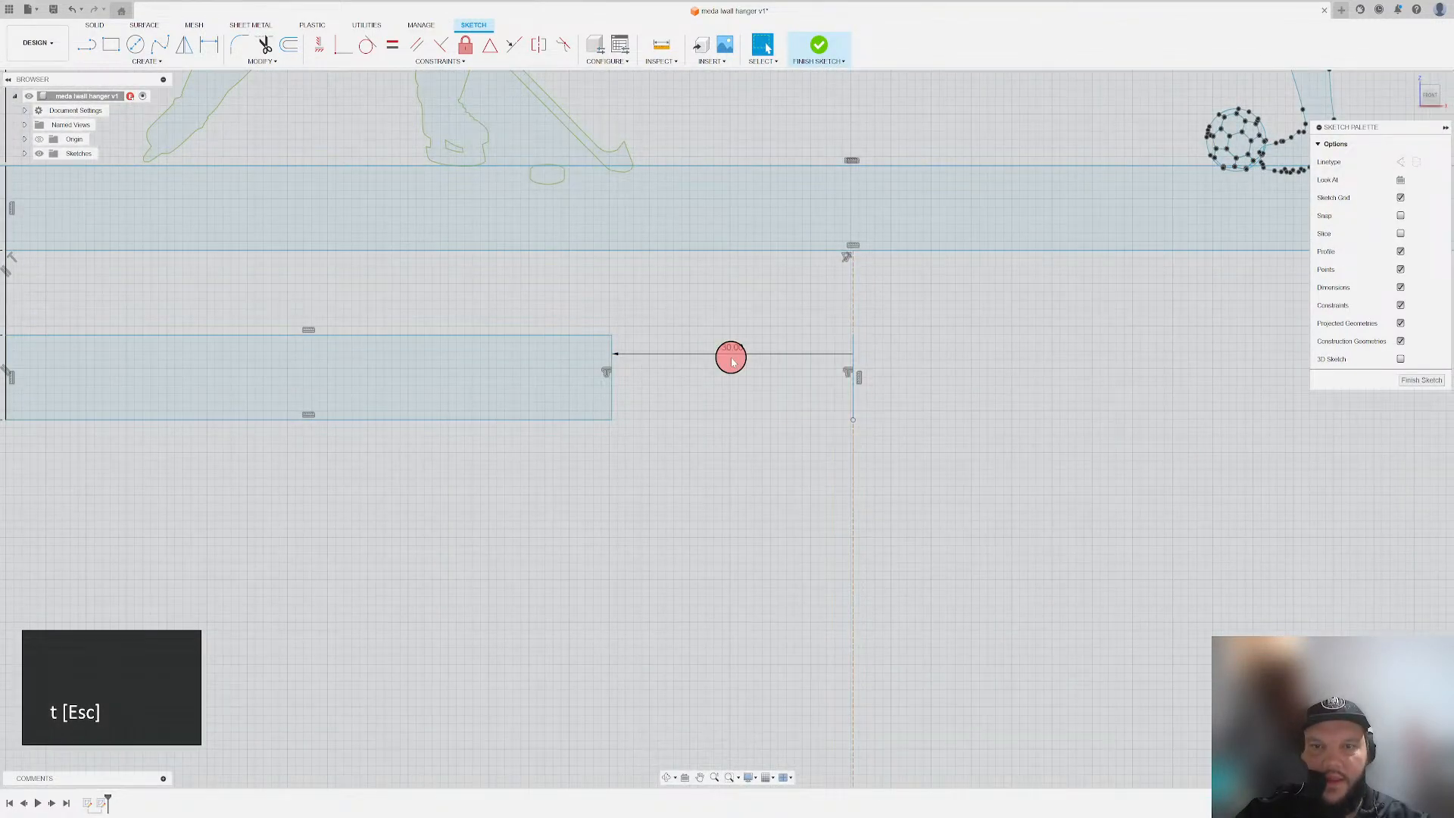
{"action": "scroll", "coordinate": [733, 357], "scroll_direction": "down", "scroll_amount": 1}
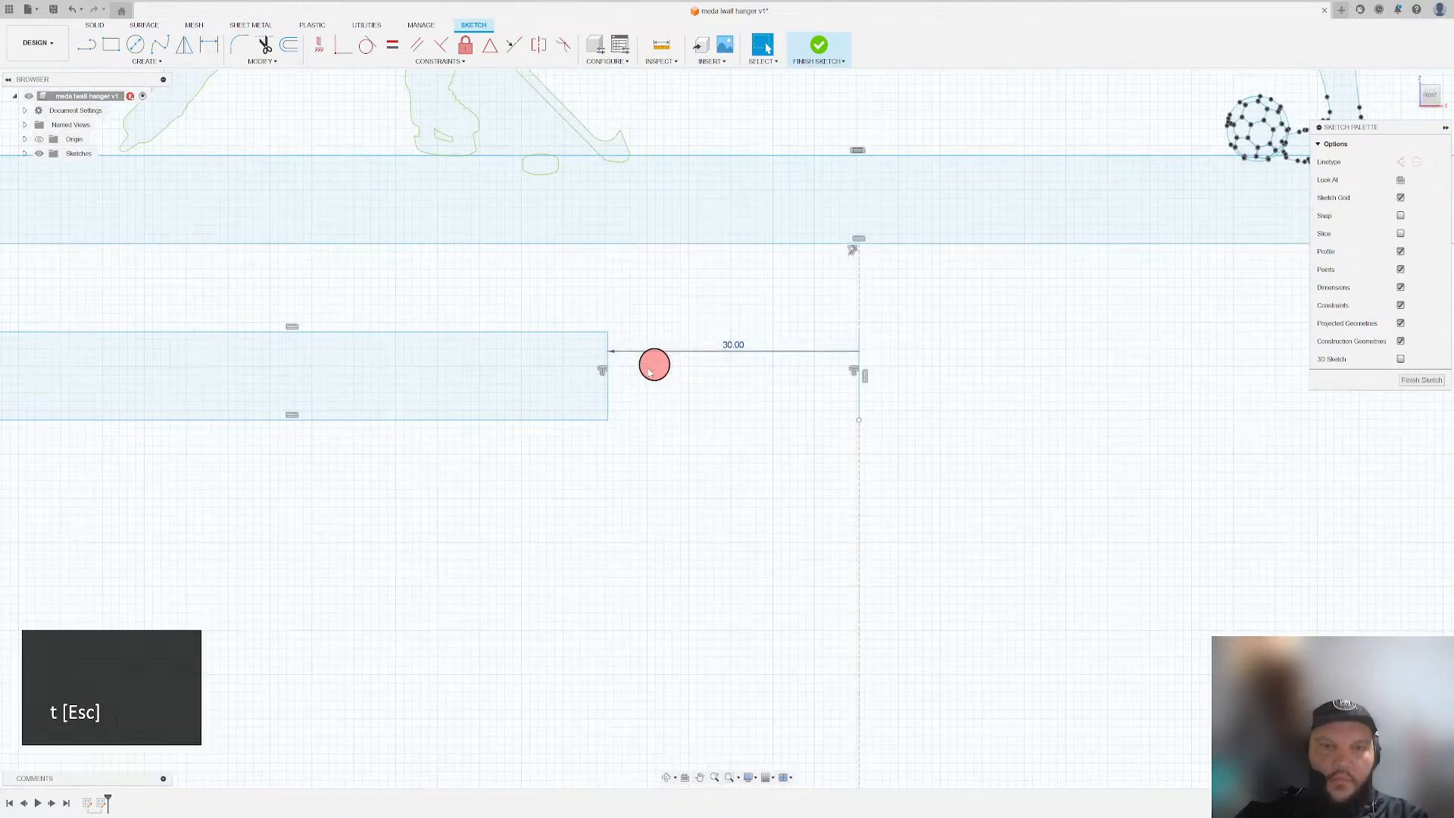
{"action": "scroll", "coordinate": [545, 386], "scroll_direction": "up", "scroll_amount": 3}
{"action": "scroll", "coordinate": [212, 363], "scroll_direction": "down", "scroll_amount": 2}
{"action": "middle_click_drag", "start_coordinate": [235, 328], "coordinate": [170, 323]}
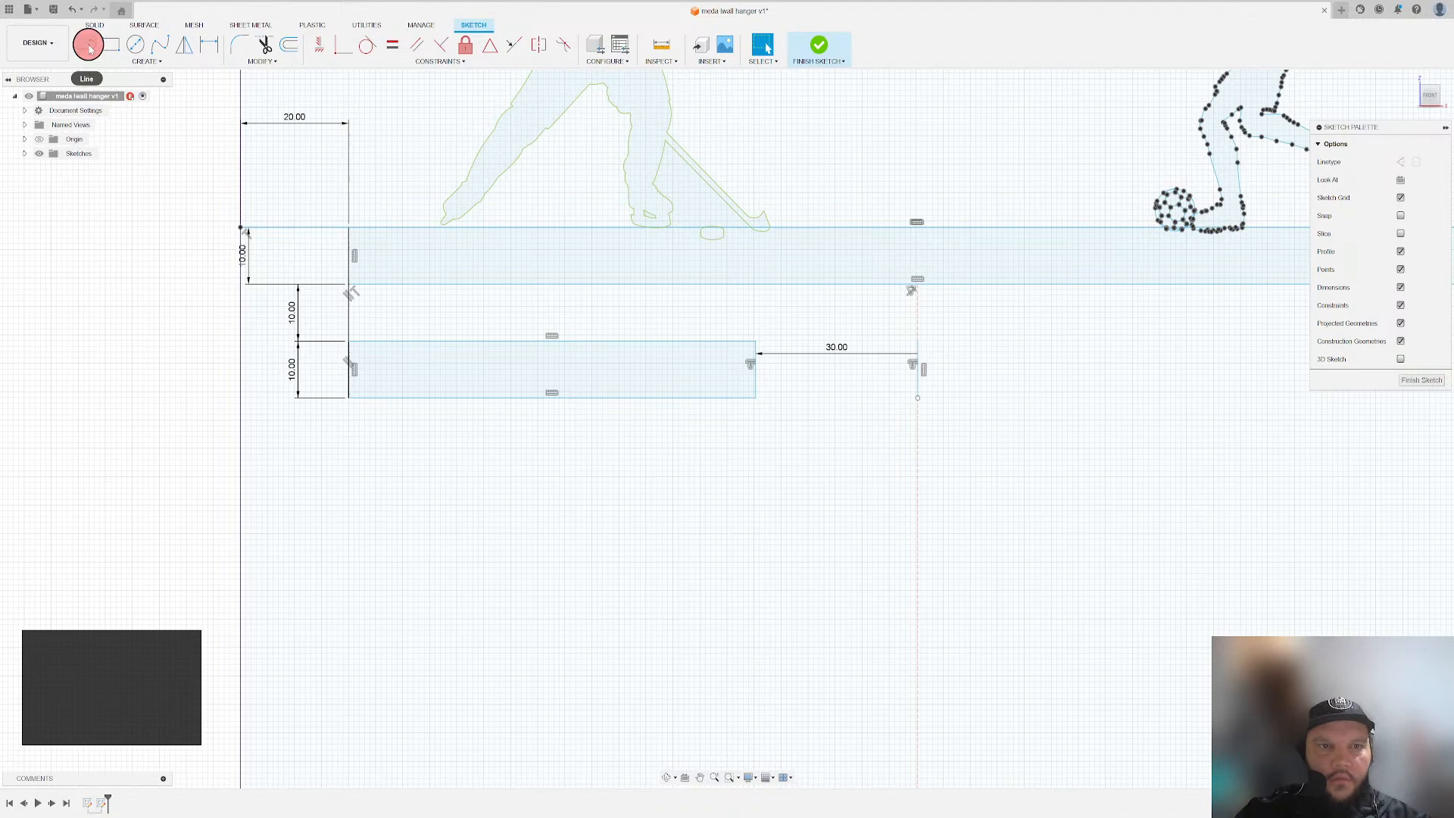
{"action": "left_click", "coordinate": [89, 47]}
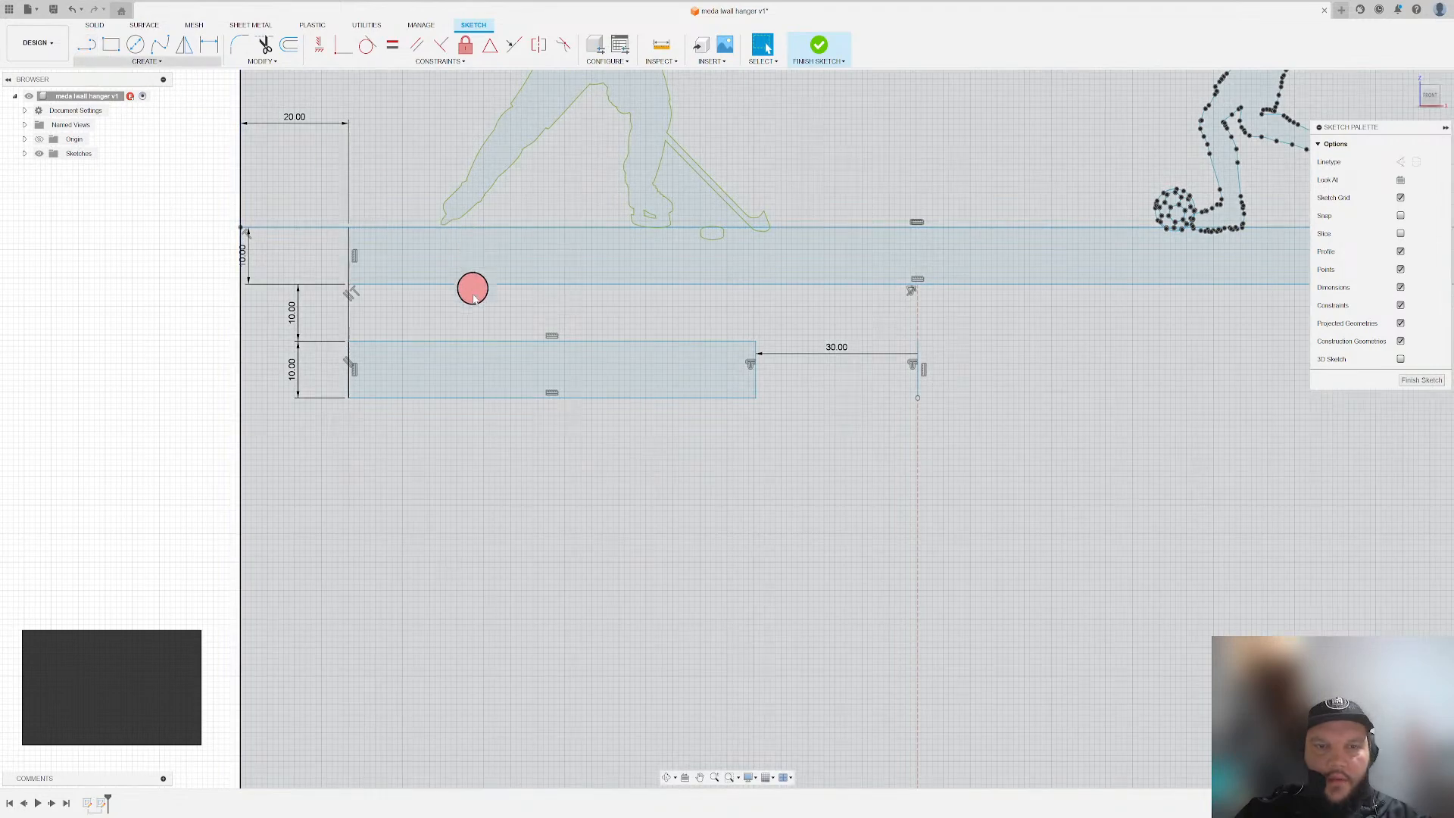
{"action": "scroll", "coordinate": [422, 390], "scroll_direction": "up", "scroll_amount": 2}
{"action": "scroll", "coordinate": [366, 327], "scroll_direction": "down", "scroll_amount": 2}
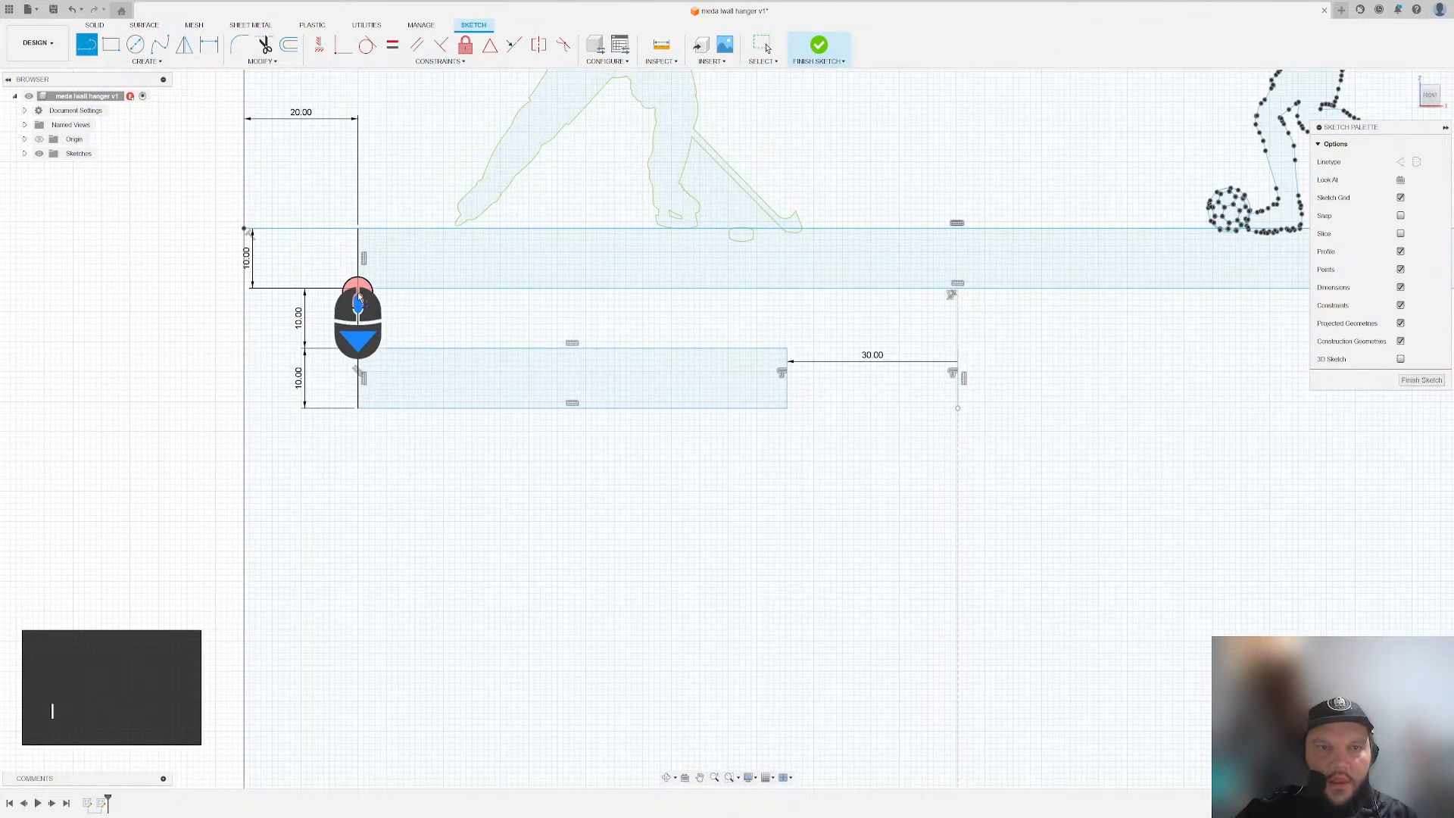
{"action": "left_click", "coordinate": [357, 289]}
{"action": "scroll", "coordinate": [372, 364], "scroll_direction": "up", "scroll_amount": 2}
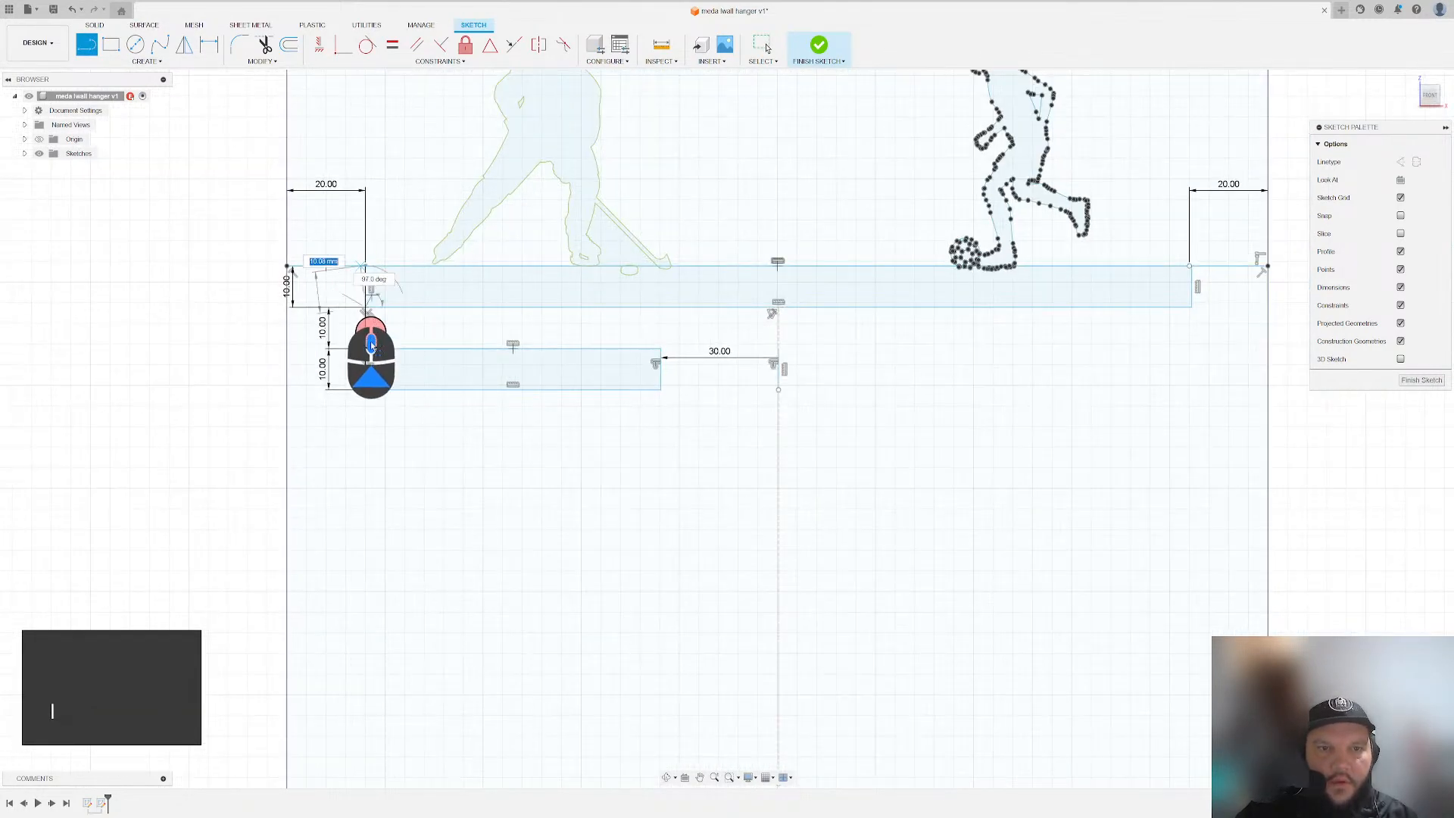
{"action": "left_click", "coordinate": [363, 391]}
{"action": "key", "text": "Escape"}
- Draw a 10 by 10 mm rectangle bridging the gap between the upper and lower bars, flush with their left ends
{"action": "left_click", "coordinate": [111, 44]}
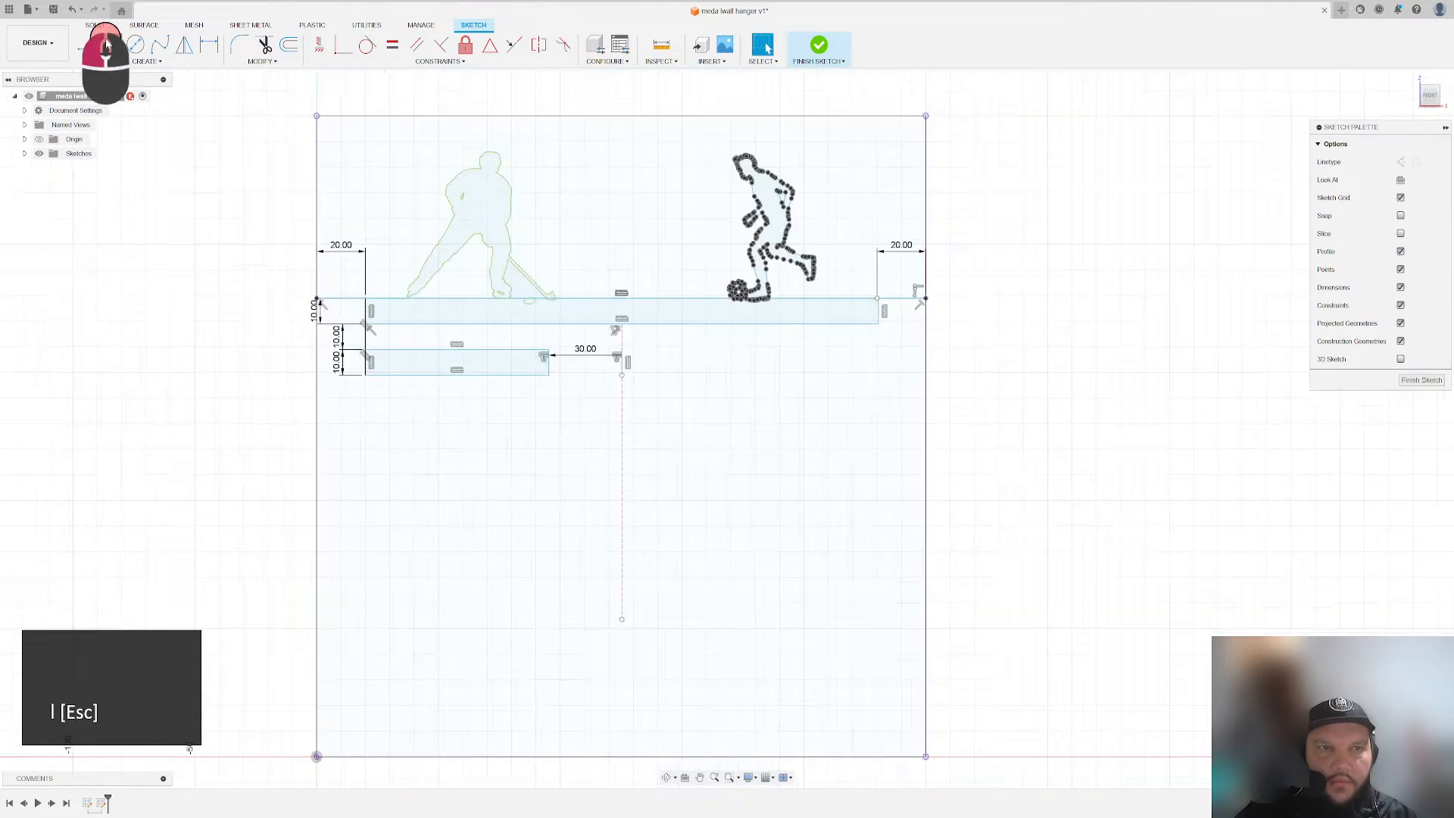
{"action": "scroll", "coordinate": [364, 318], "scroll_direction": "down", "scroll_amount": 5}
{"action": "left_click_drag", "start_coordinate": [303, 267], "coordinate": [377, 387]}
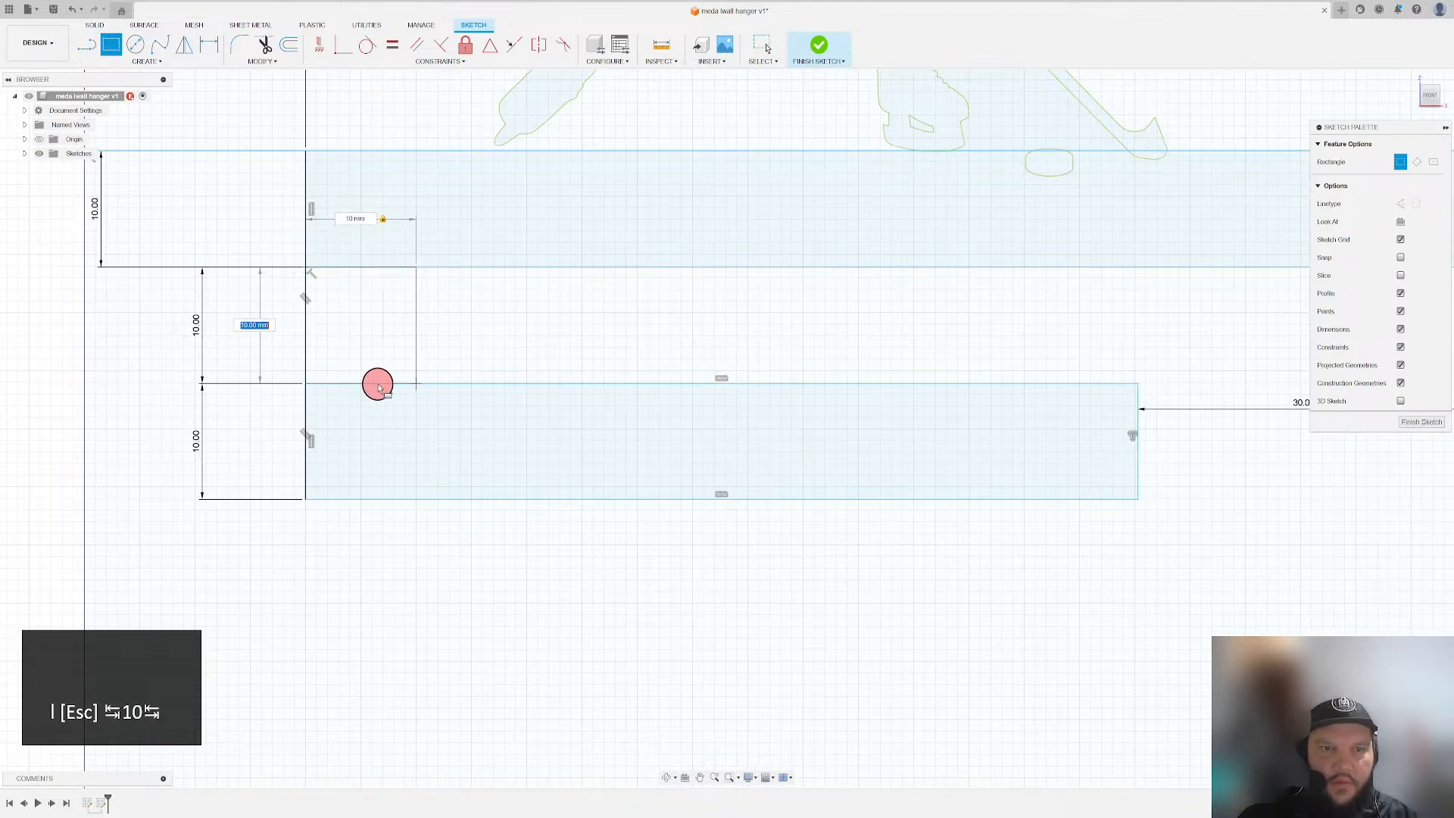
{"action": "key", "text": "Return"}
{"action": "scroll", "coordinate": [379, 388], "scroll_direction": "up", "scroll_amount": 5}
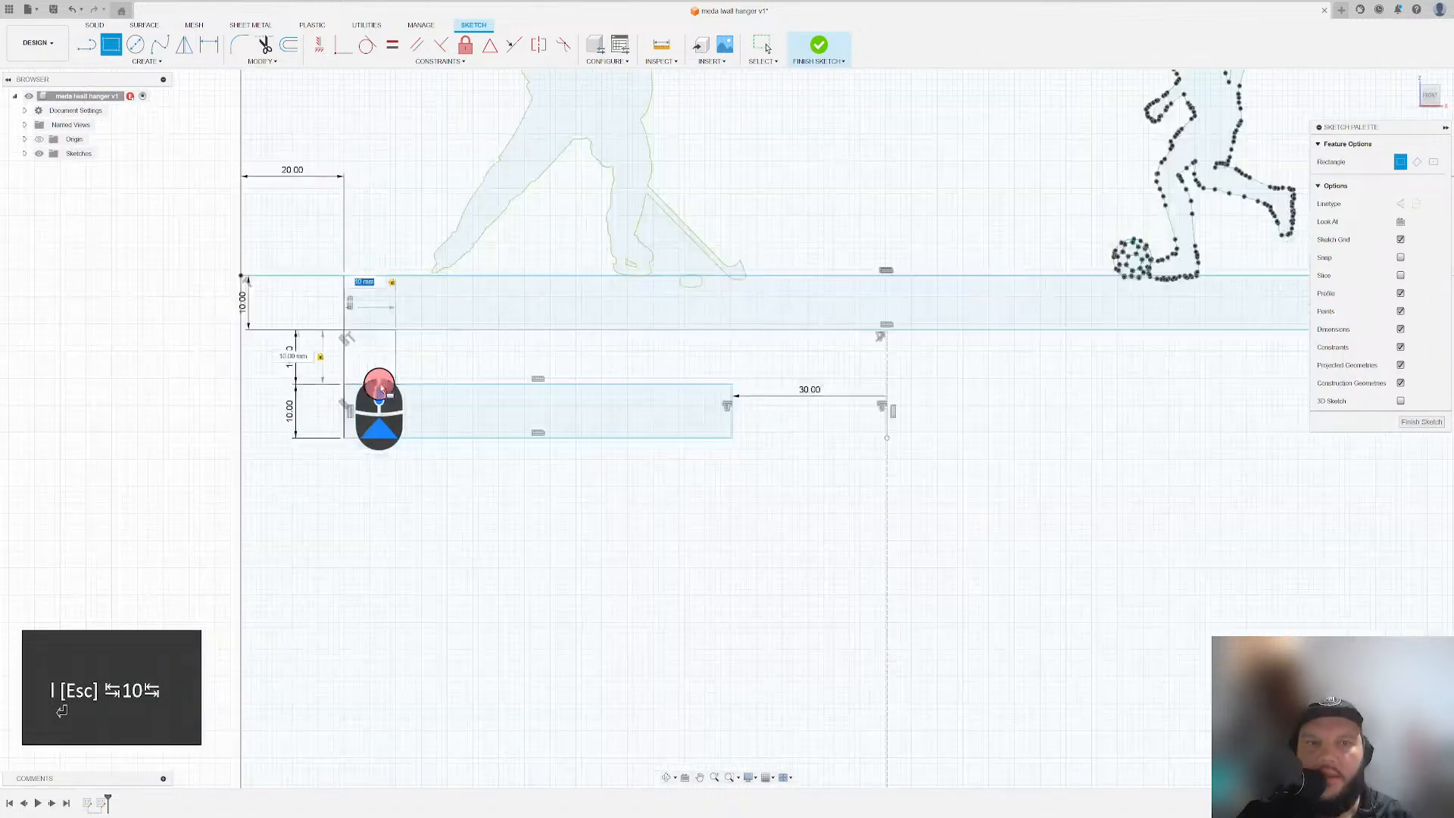
{"action": "left_click_drag", "start_coordinate": [383, 389], "coordinate": [612, 383]}
{"action": "scroll", "coordinate": [500, 381], "scroll_direction": "down", "scroll_amount": 3}
{"action": "key", "text": "Escape"}
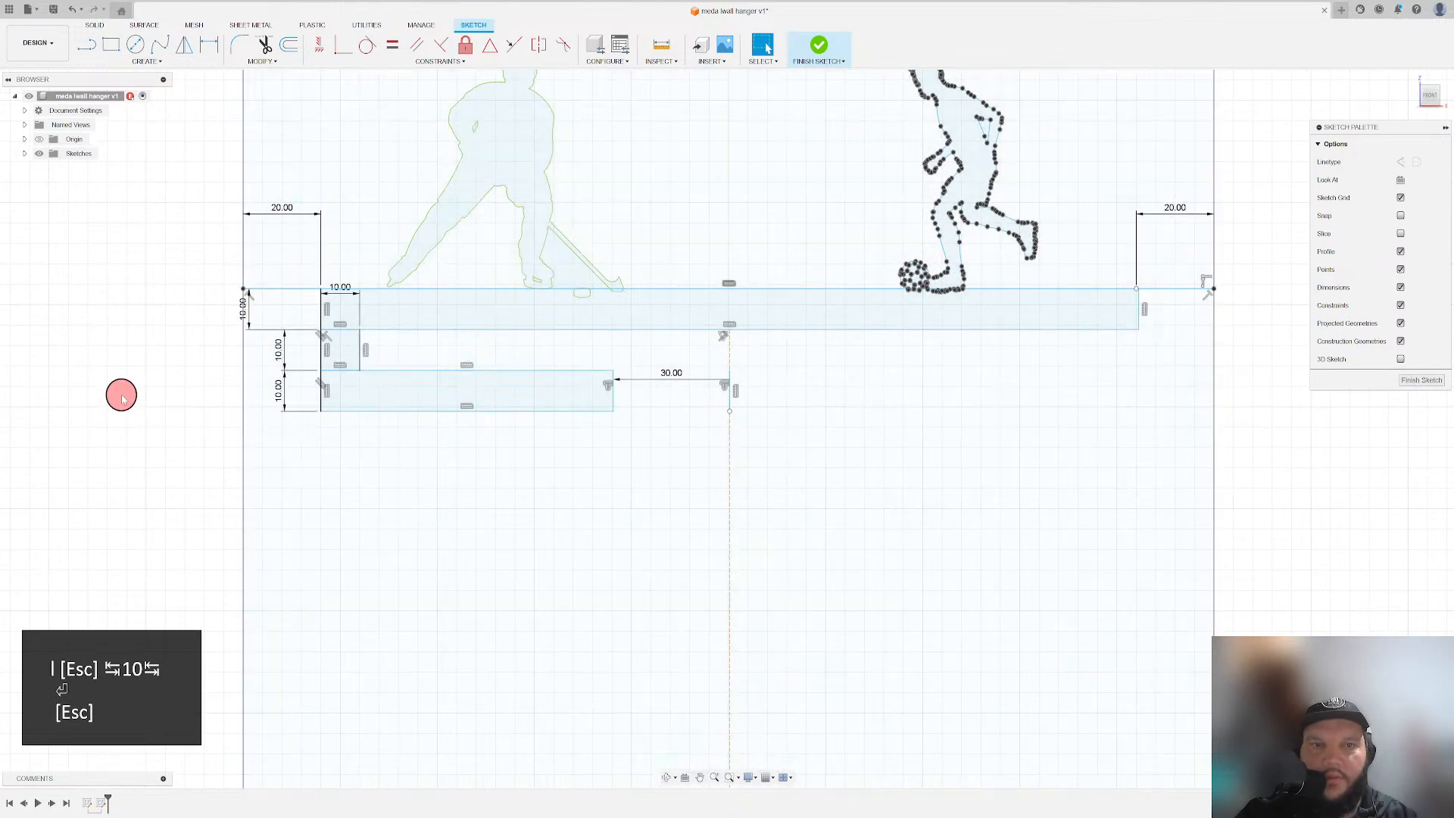
{"action": "middle_click_drag", "start_coordinate": [120, 384], "coordinate": [136, 335]}
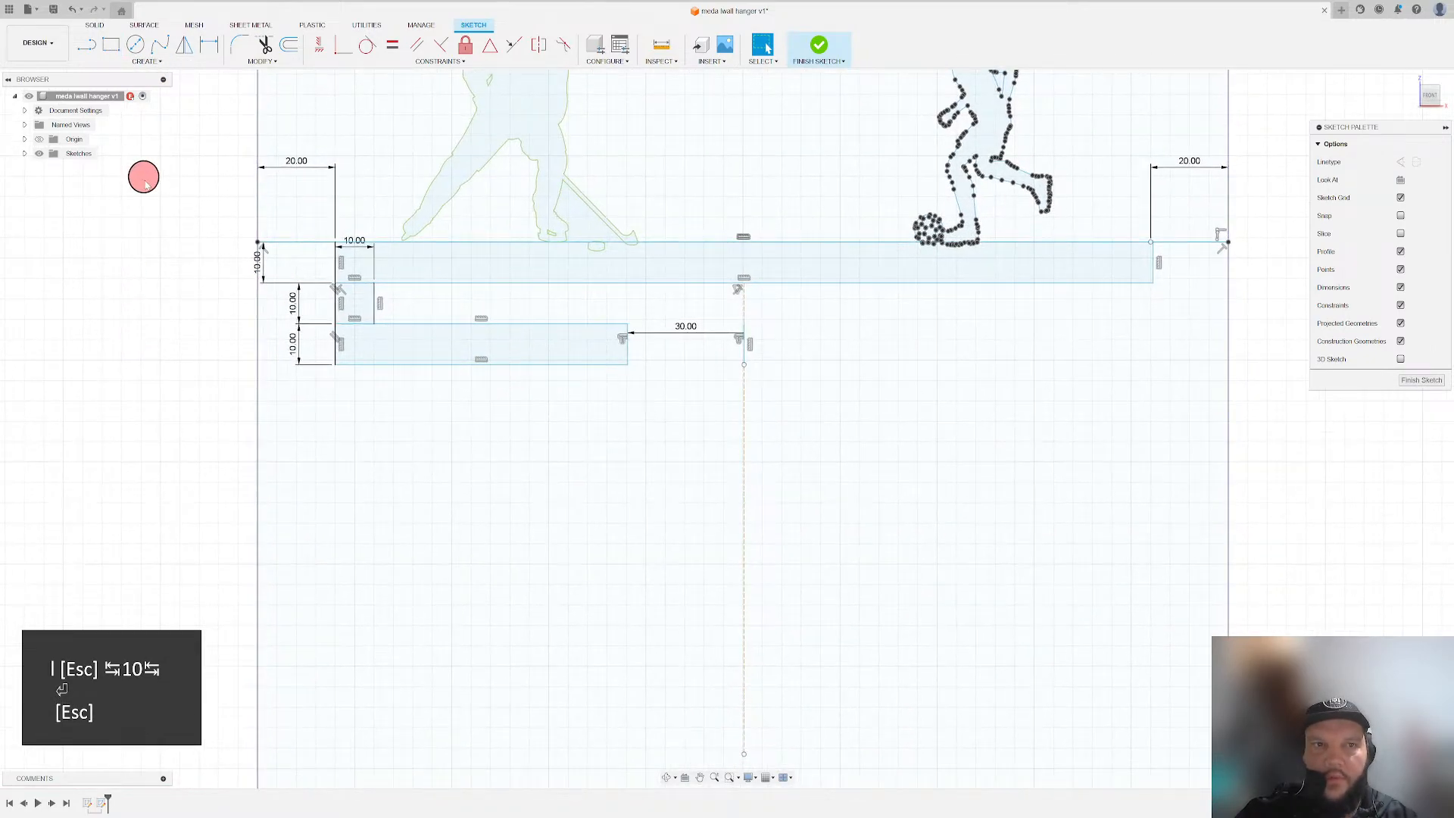
{"action": "middle_click_drag", "start_coordinate": [147, 226], "coordinate": [158, 271]}
{"action": "left_click_drag", "start_coordinate": [320, 320], "coordinate": [644, 432]}
{"action": "key", "text": "Escape"}
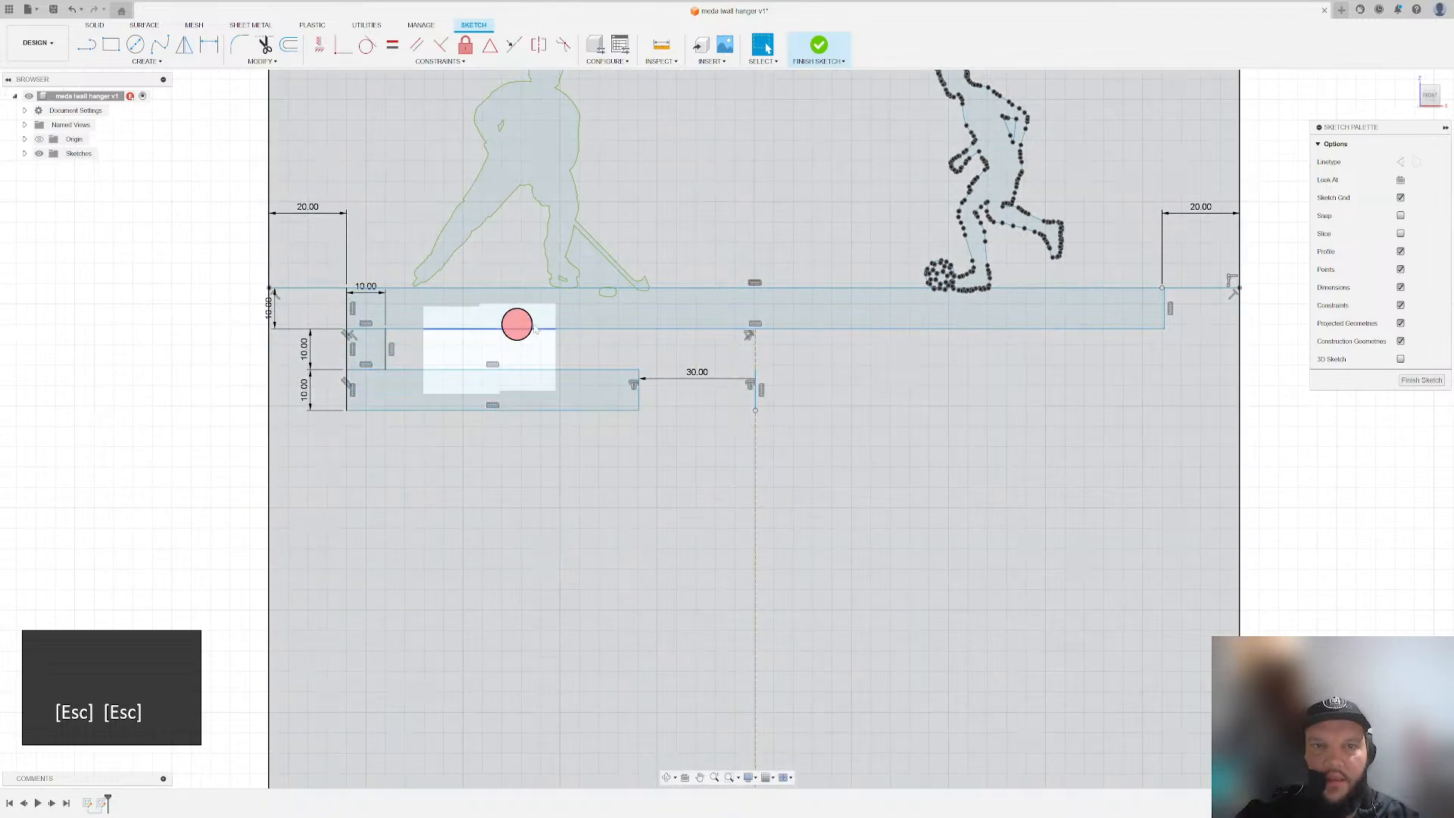
{"action": "left_click_drag", "start_coordinate": [678, 313], "coordinate": [282, 438]}
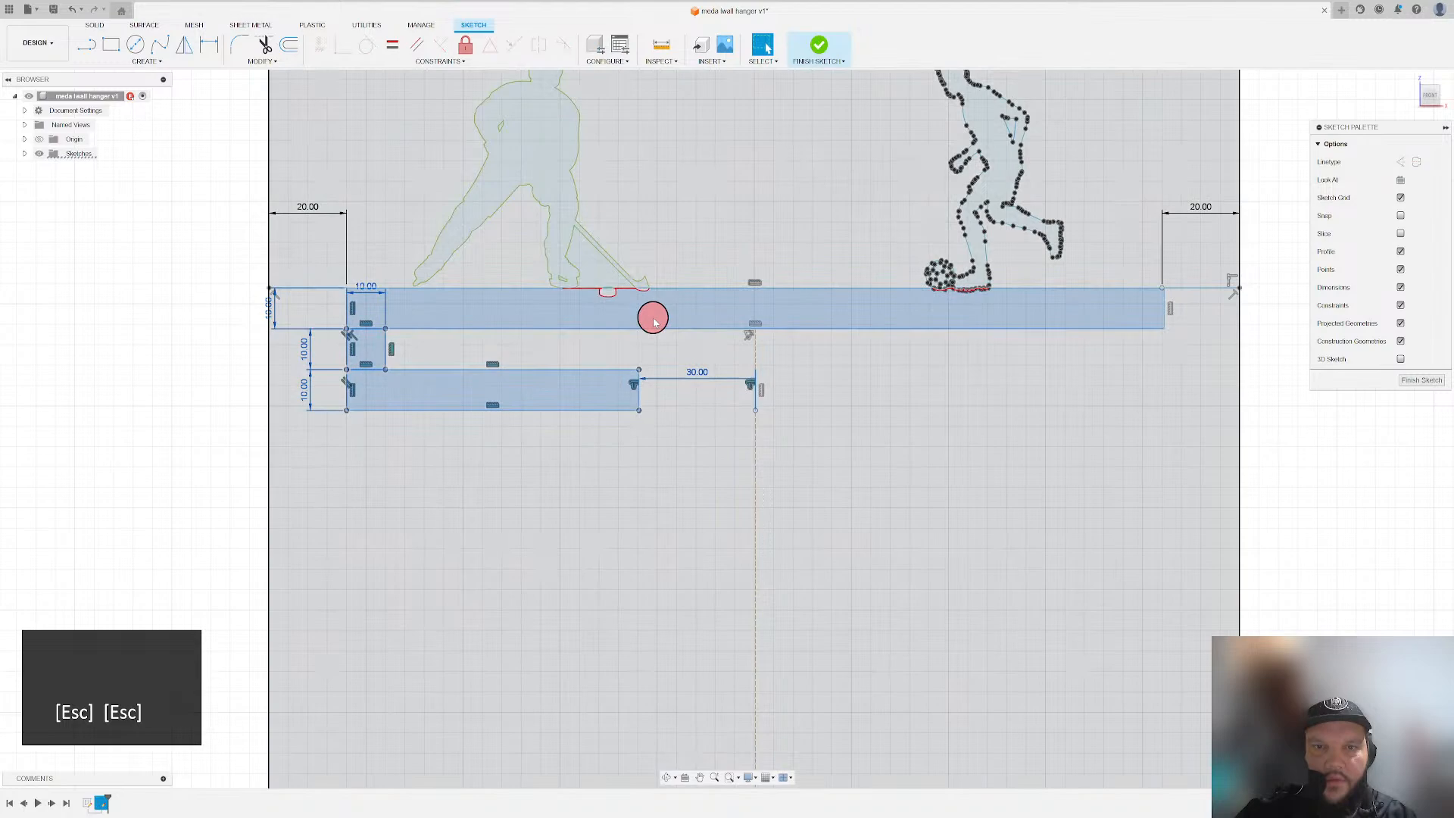
{"action": "left_click_drag", "start_coordinate": [678, 312], "coordinate": [333, 438]}
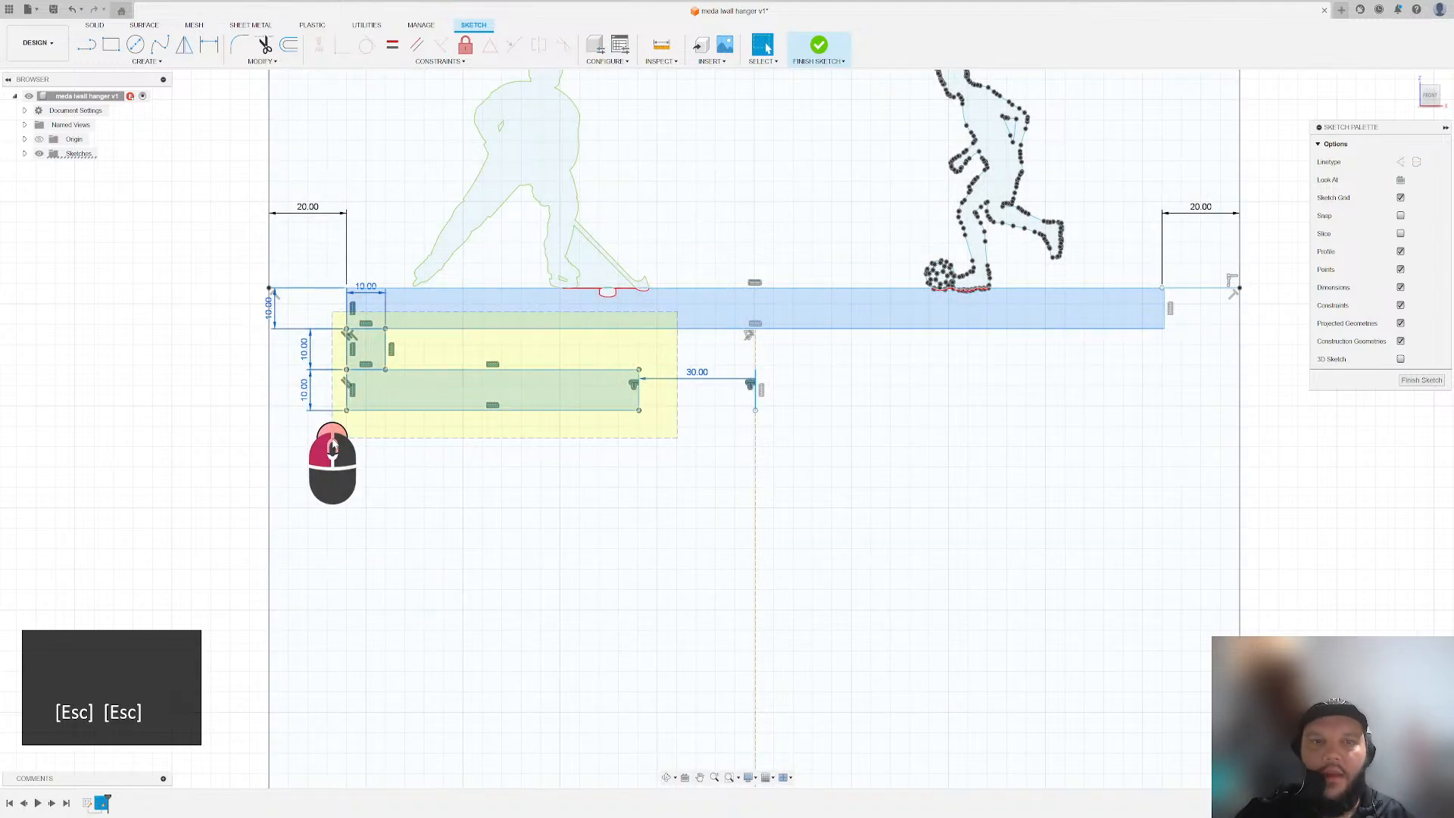
{"action": "left_click_drag", "start_coordinate": [334, 447], "coordinate": [334, 444]}
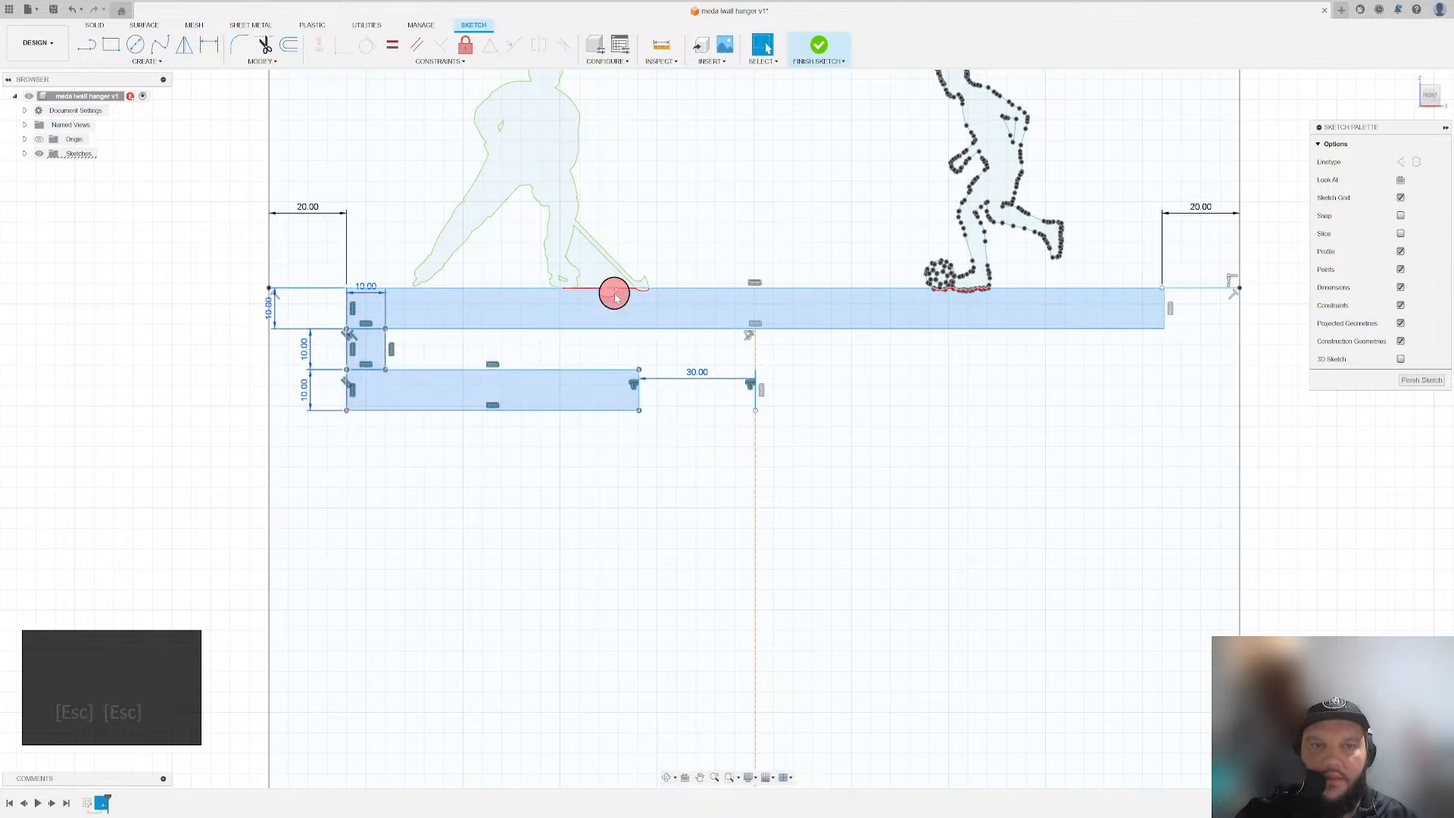
{"action": "left_click", "coordinate": [163, 367]}
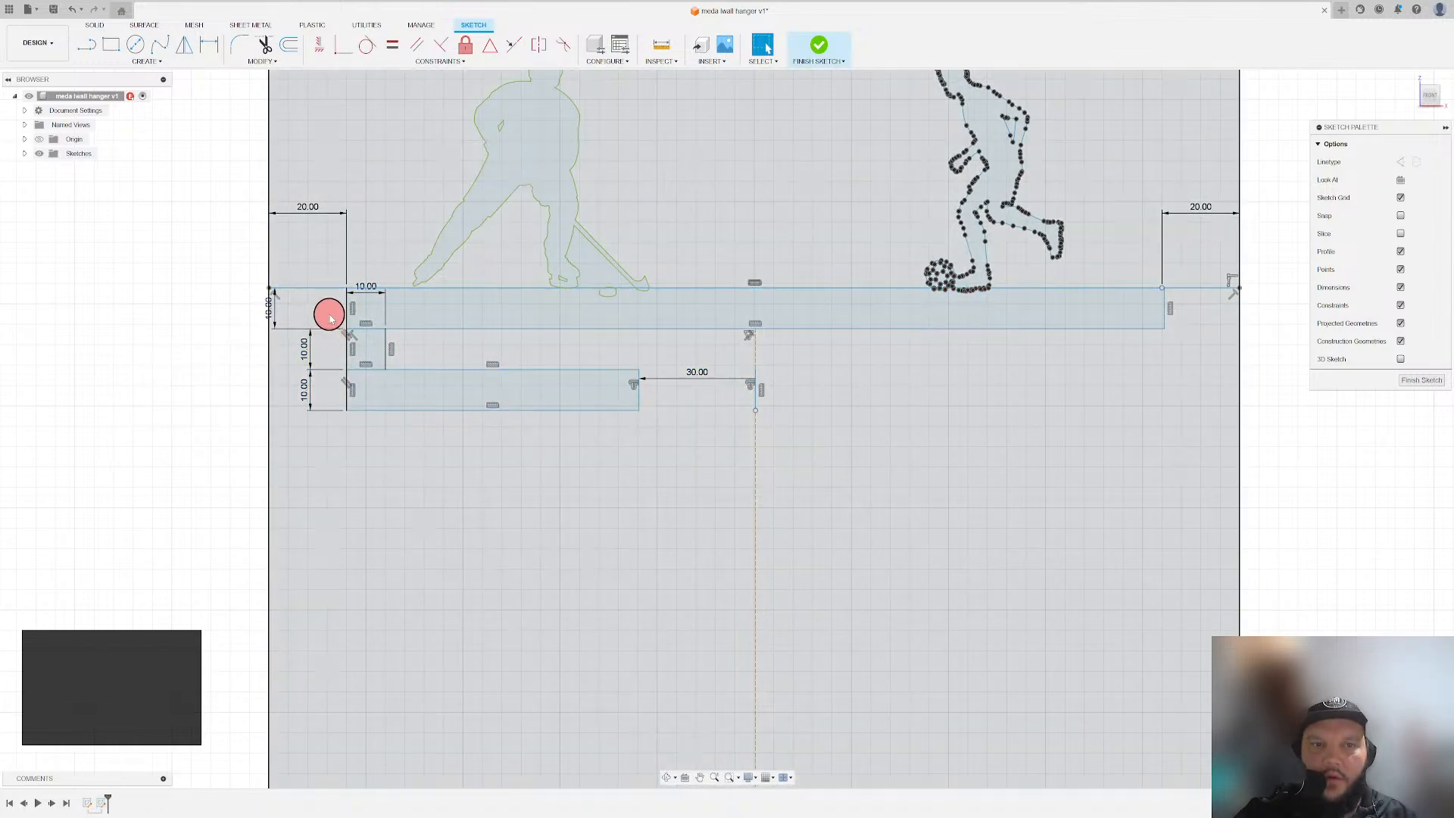
{"action": "left_click_drag", "start_coordinate": [329, 314], "coordinate": [674, 434]}
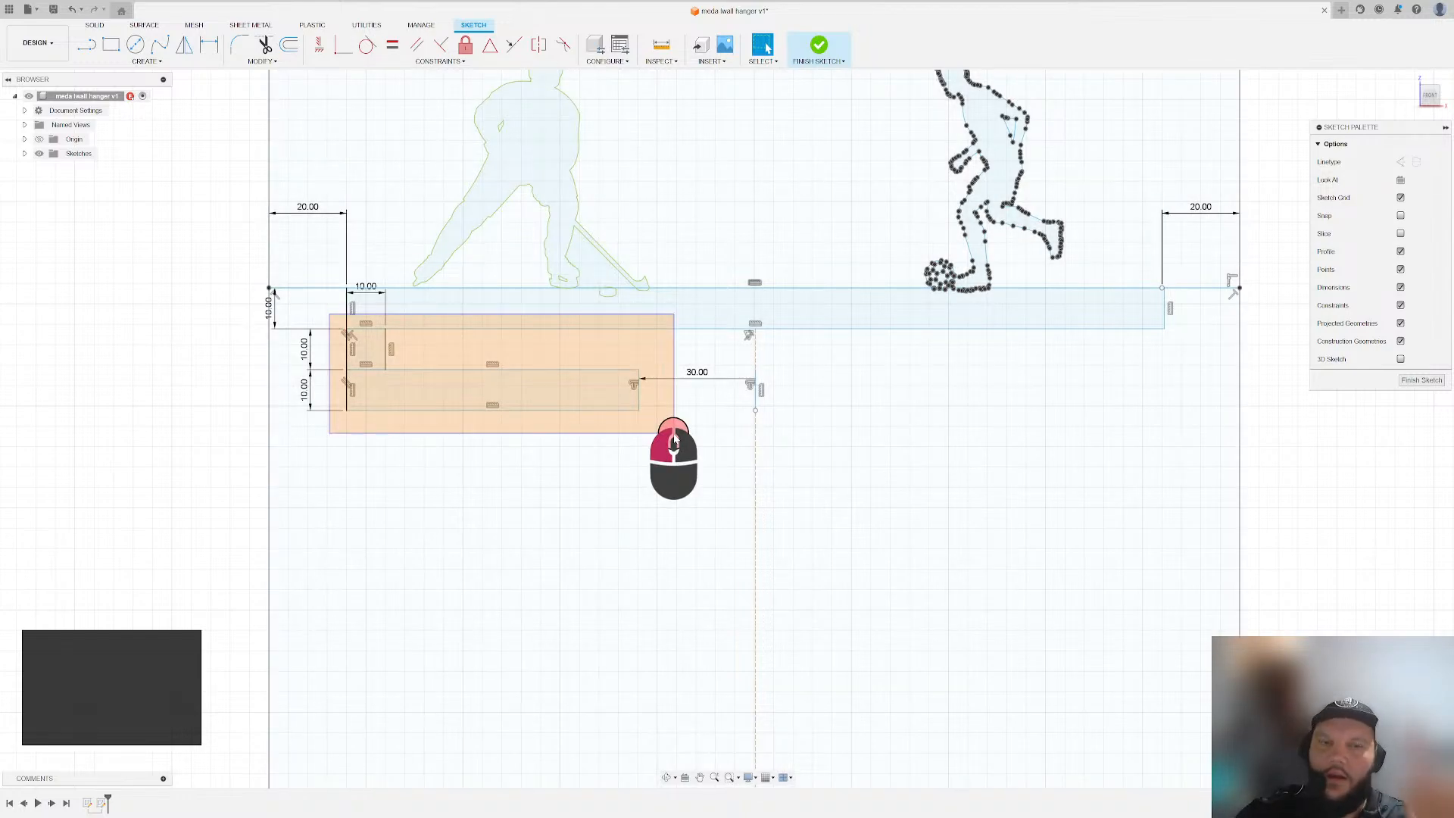
{"action": "left_click_drag", "start_coordinate": [674, 438], "coordinate": [674, 438]}
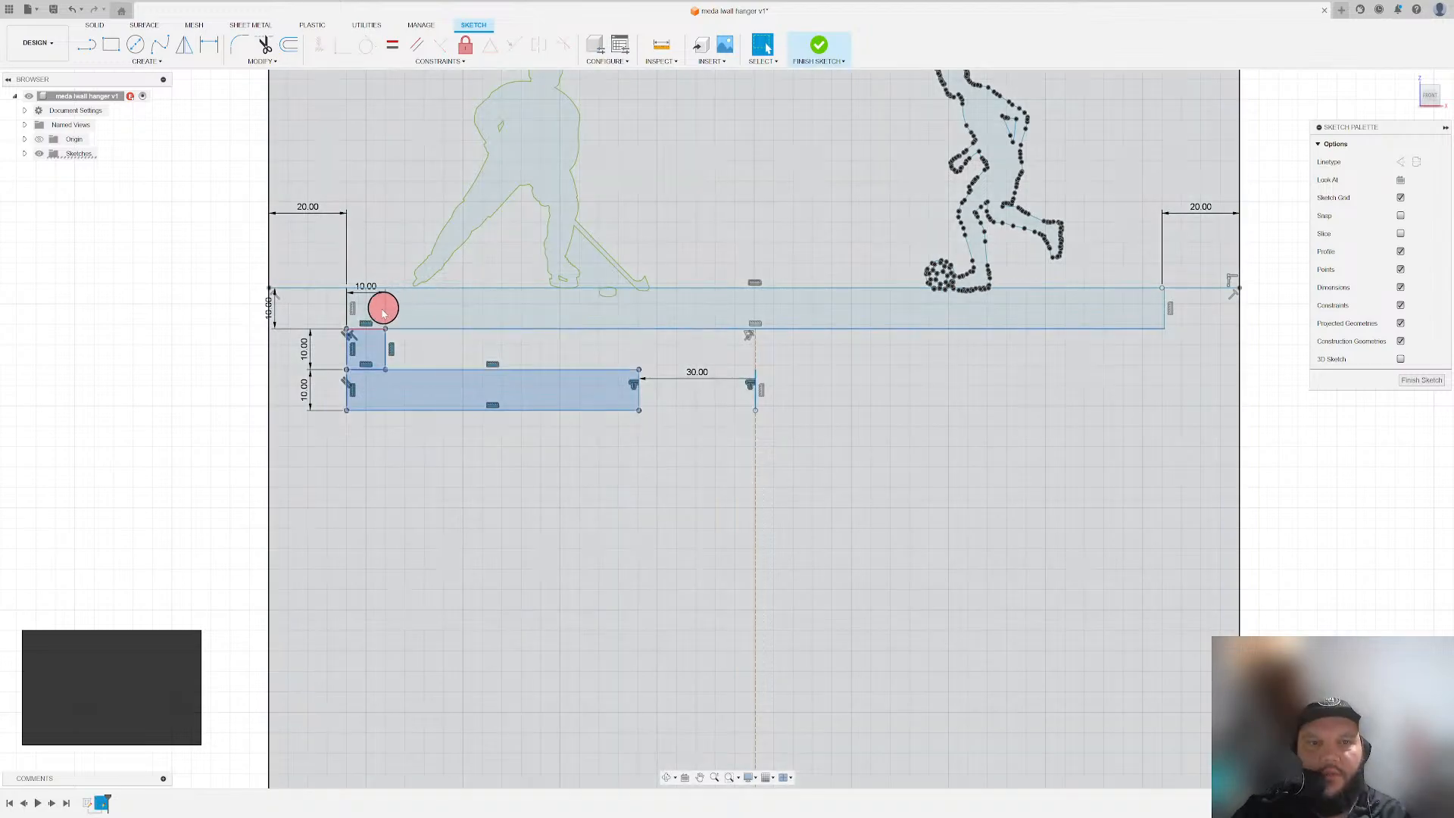
{"action": "scroll", "coordinate": [349, 325], "scroll_direction": "up", "scroll_amount": 2}
{"action": "scroll", "coordinate": [350, 320], "scroll_direction": "down", "scroll_amount": 5}
{"action": "scroll", "coordinate": [351, 320], "scroll_direction": "down", "scroll_amount": 3}
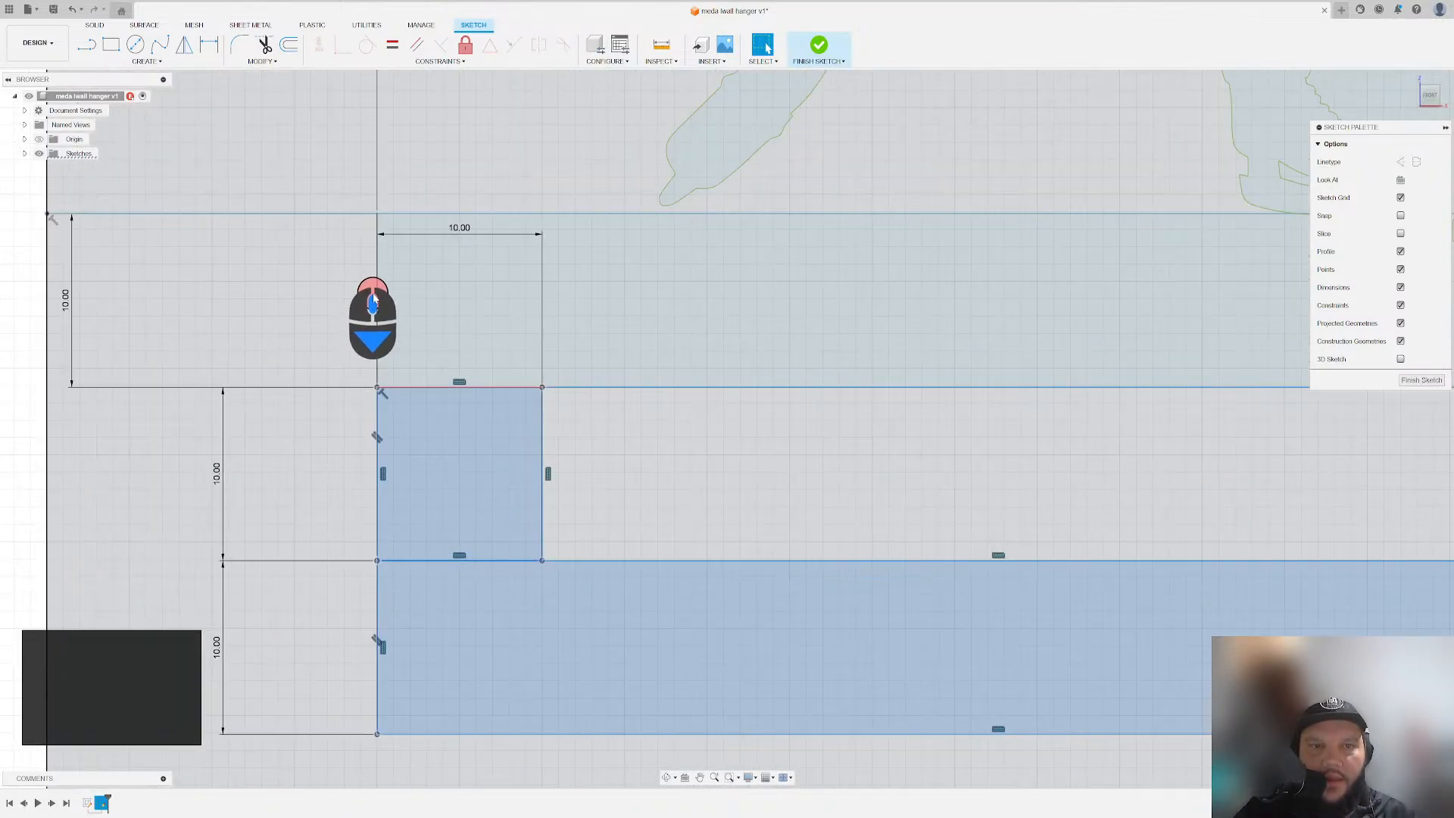
{"action": "mouse_move", "coordinate": [298, 275]}
{"action": "left_mouse_down"}
{"action": "mouse_move", "coordinate": [436, 440]}
{"action": "mouse_move", "coordinate": [318, 322]}
{"action": "mouse_move", "coordinate": [454, 446]}
{"action": "left_mouse_up"}
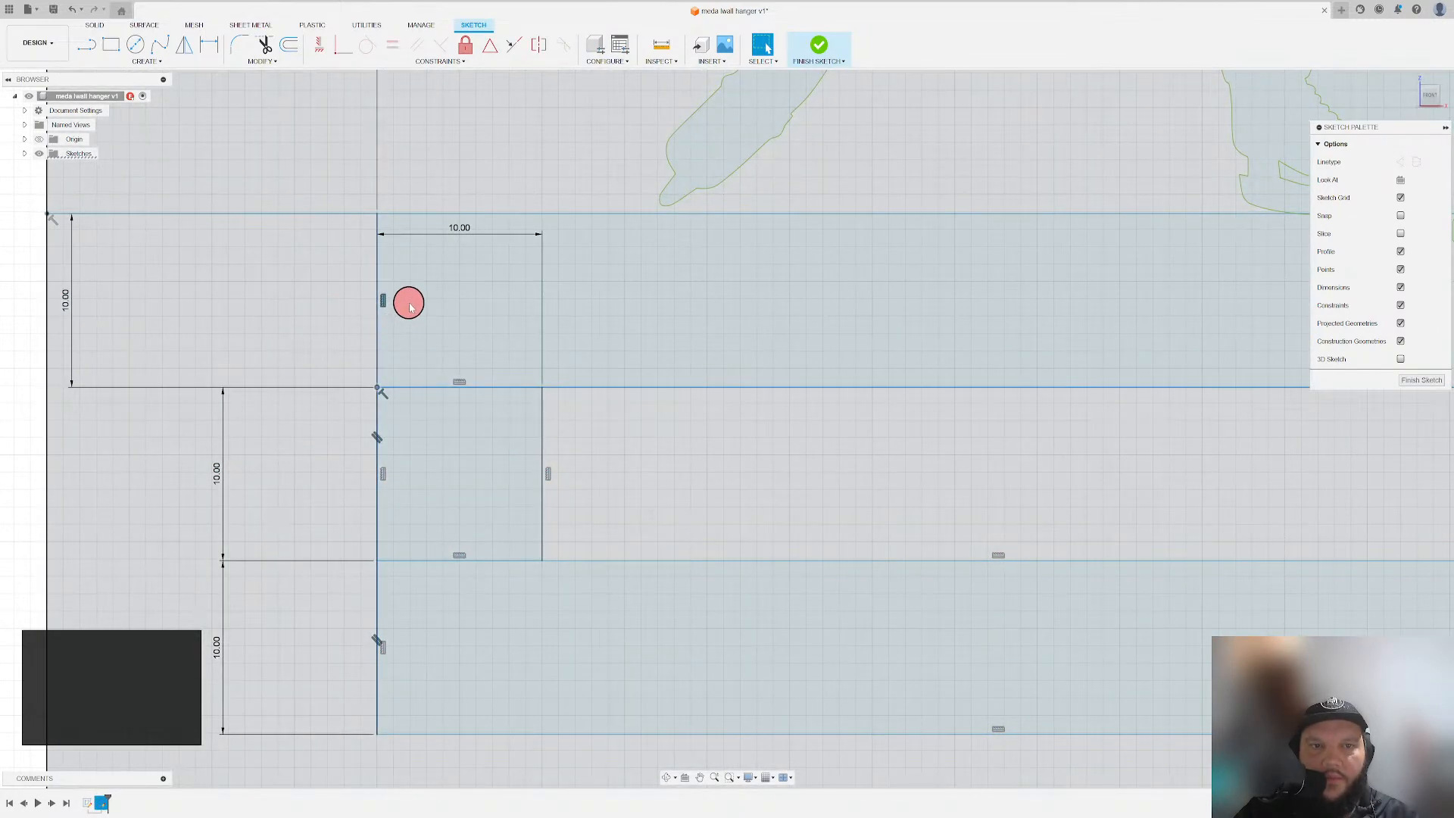
{"action": "mouse_move", "coordinate": [415, 304]}
{"action": "left_mouse_down"}
{"action": "mouse_move", "coordinate": [325, 409]}
{"action": "mouse_move", "coordinate": [379, 280]}
{"action": "left_mouse_up"}
- Create a downward rectangular pattern of the small connecting square and the lower bar, with a quantity of 4
{"action": "scroll", "coordinate": [334, 350], "scroll_direction": "down", "scroll_amount": 2}
{"action": "scroll", "coordinate": [125, 376], "scroll_direction": "down", "scroll_amount": 2}
{"action": "left_click_drag", "start_coordinate": [308, 327], "coordinate": [915, 542]}
{"action": "scroll", "coordinate": [680, 563], "scroll_direction": "down", "scroll_amount": 3}
{"action": "scroll", "coordinate": [246, 438], "scroll_direction": "up", "scroll_amount": 1}
{"action": "middle_click_drag", "start_coordinate": [246, 438], "coordinate": [125, 360]}
{"action": "left_click", "coordinate": [146, 62]}
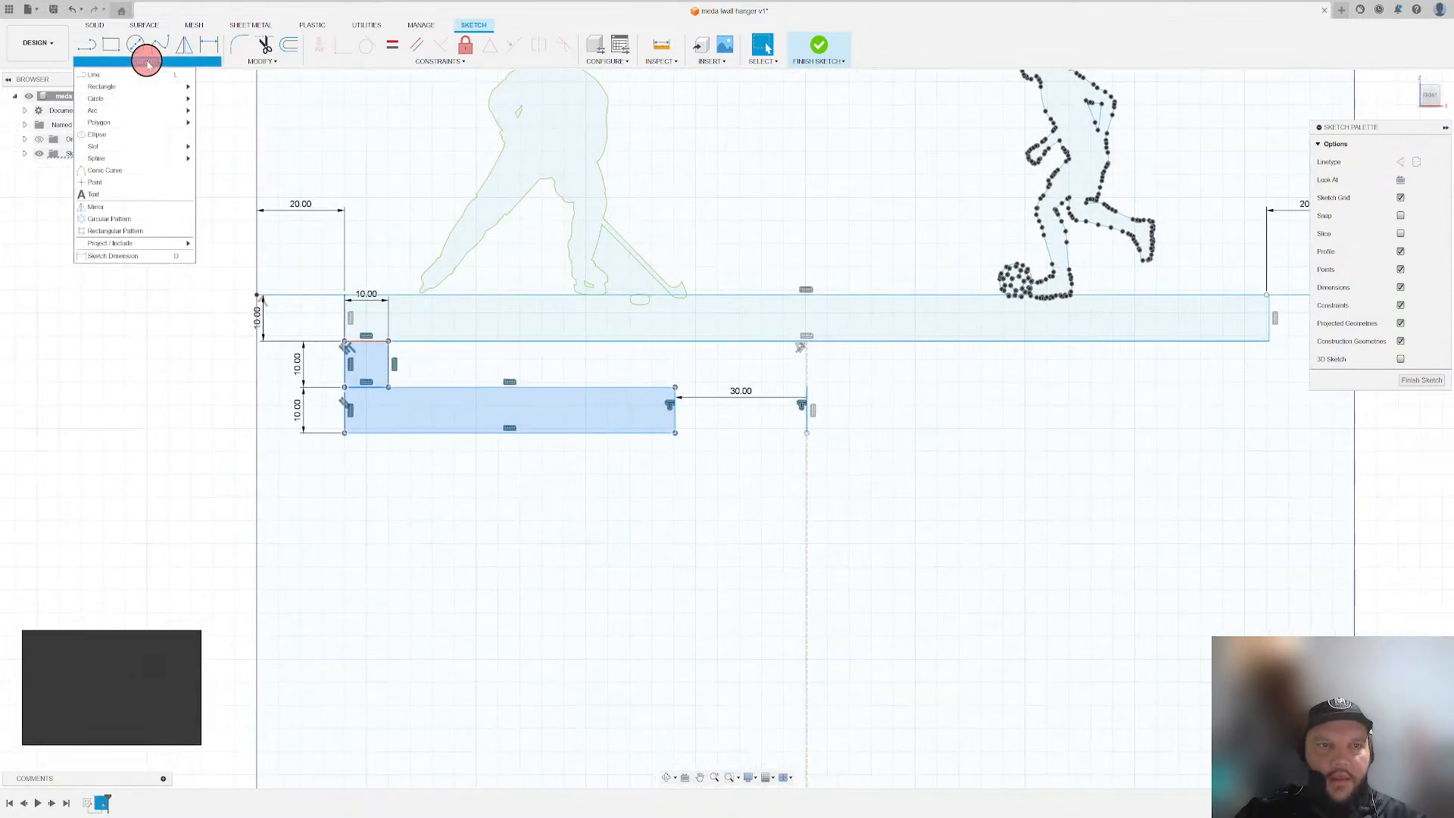
{"action": "left_click", "coordinate": [146, 230]}
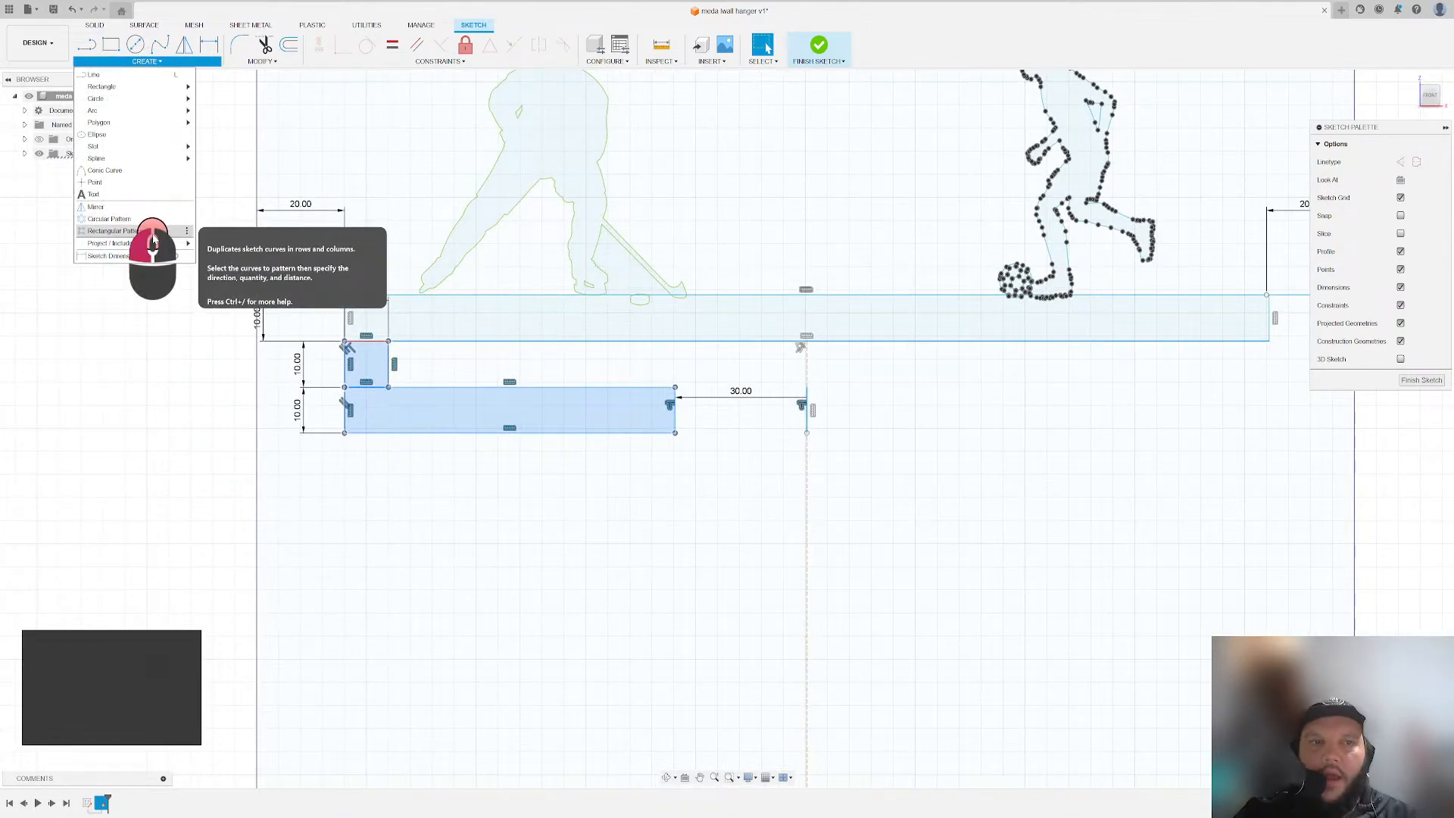
{"action": "scroll", "coordinate": [543, 447], "scroll_direction": "down", "scroll_amount": 3}
{"action": "scroll", "coordinate": [543, 447], "scroll_direction": "up", "scroll_amount": 3}
{"action": "left_click_drag", "start_coordinate": [503, 331], "coordinate": [505, 564]}
{"action": "left_click", "coordinate": [1235, 269]}
{"action": "type", "text": "4"}
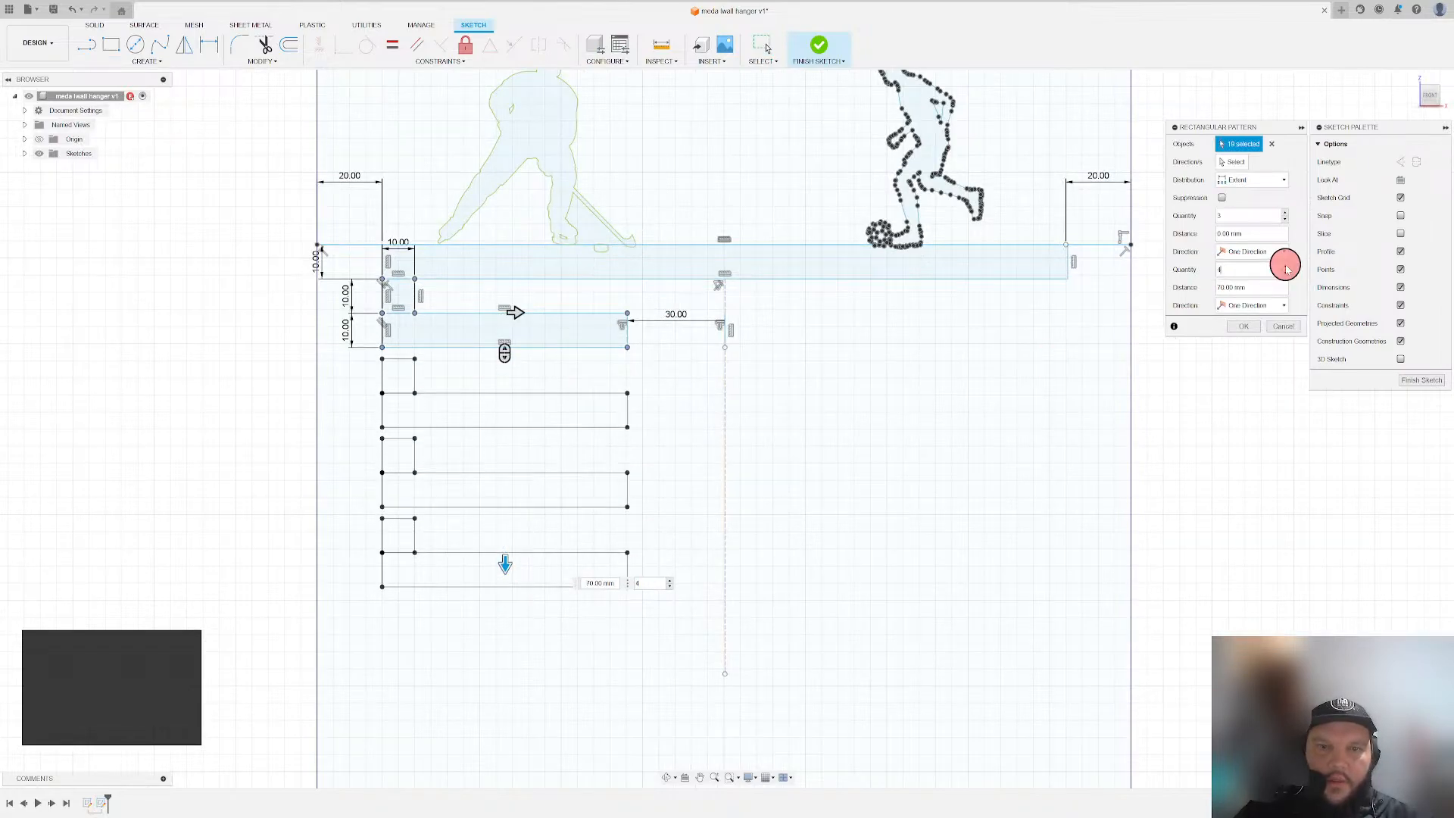
- Set the pattern's downward extent to 60 mm so the copies adjoin one another, and apply the pattern
{"action": "middle_click_drag", "start_coordinate": [714, 530], "coordinate": [708, 409]}
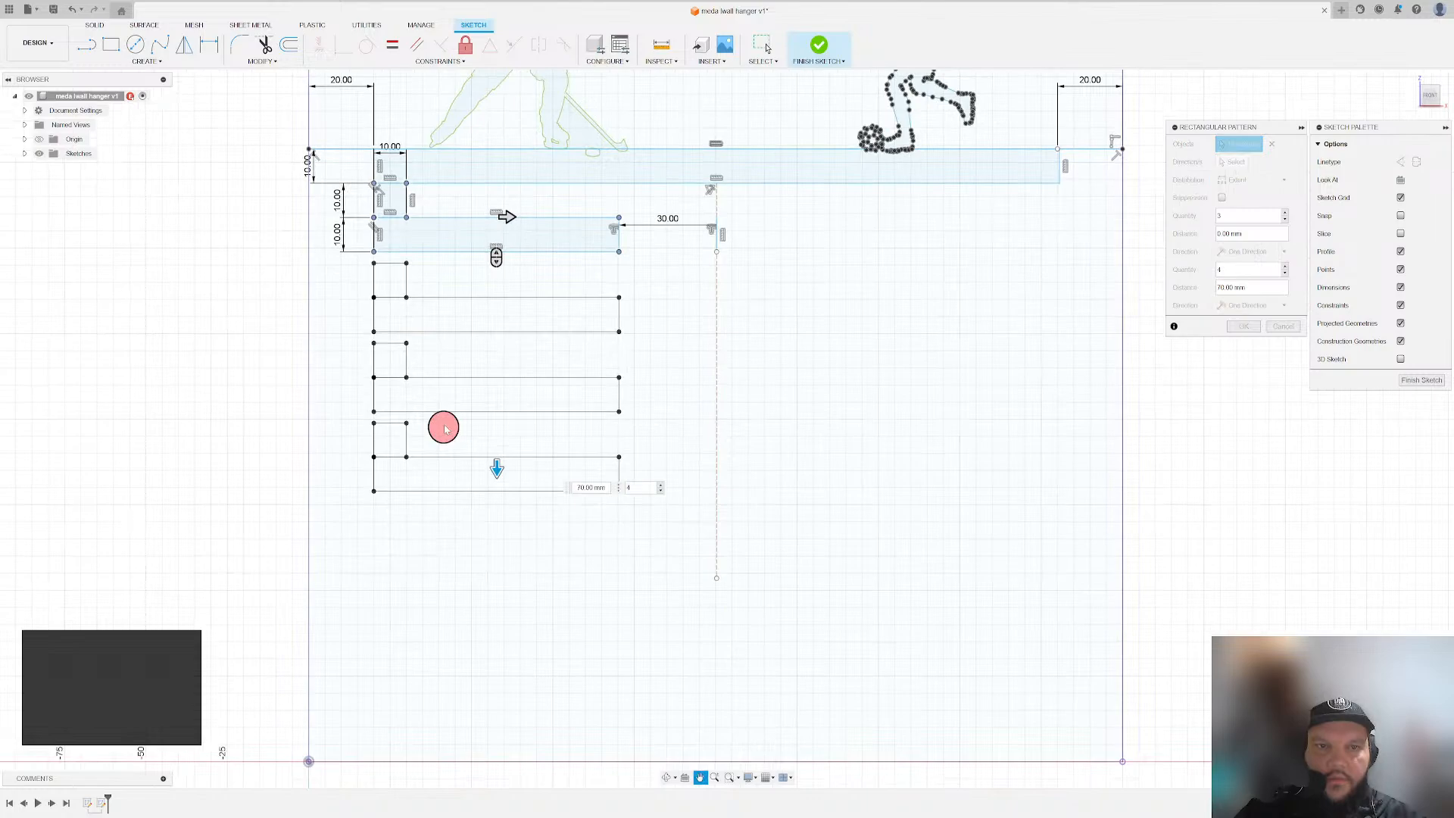
{"action": "scroll", "coordinate": [515, 409], "scroll_direction": "up", "scroll_amount": 2}
{"action": "left_click_drag", "start_coordinate": [489, 496], "coordinate": [486, 457]}
{"action": "key", "text": "Tab"}
{"action": "scroll", "coordinate": [375, 272], "scroll_direction": "down", "scroll_amount": 3}
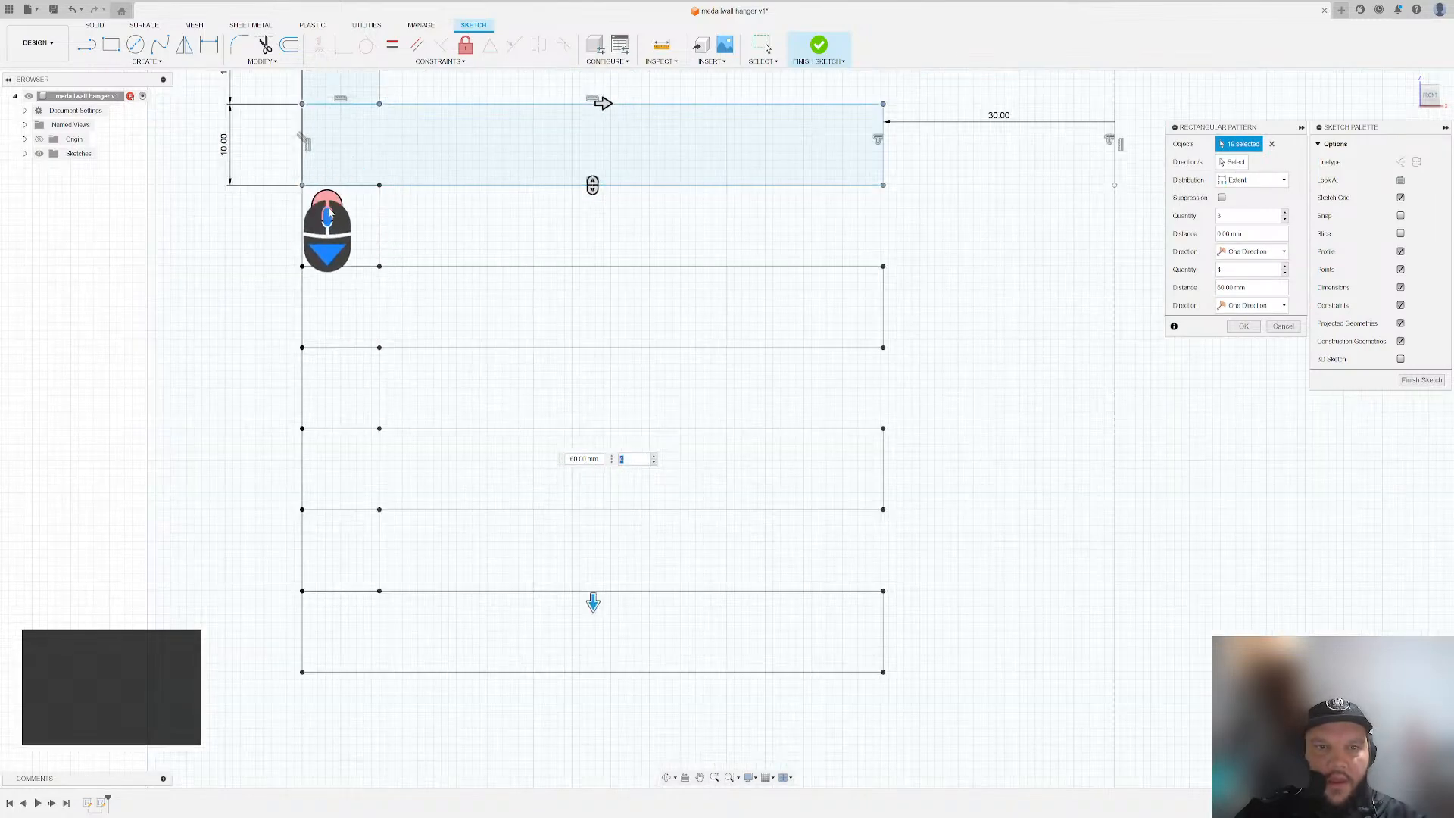
{"action": "left_click", "coordinate": [403, 496]}
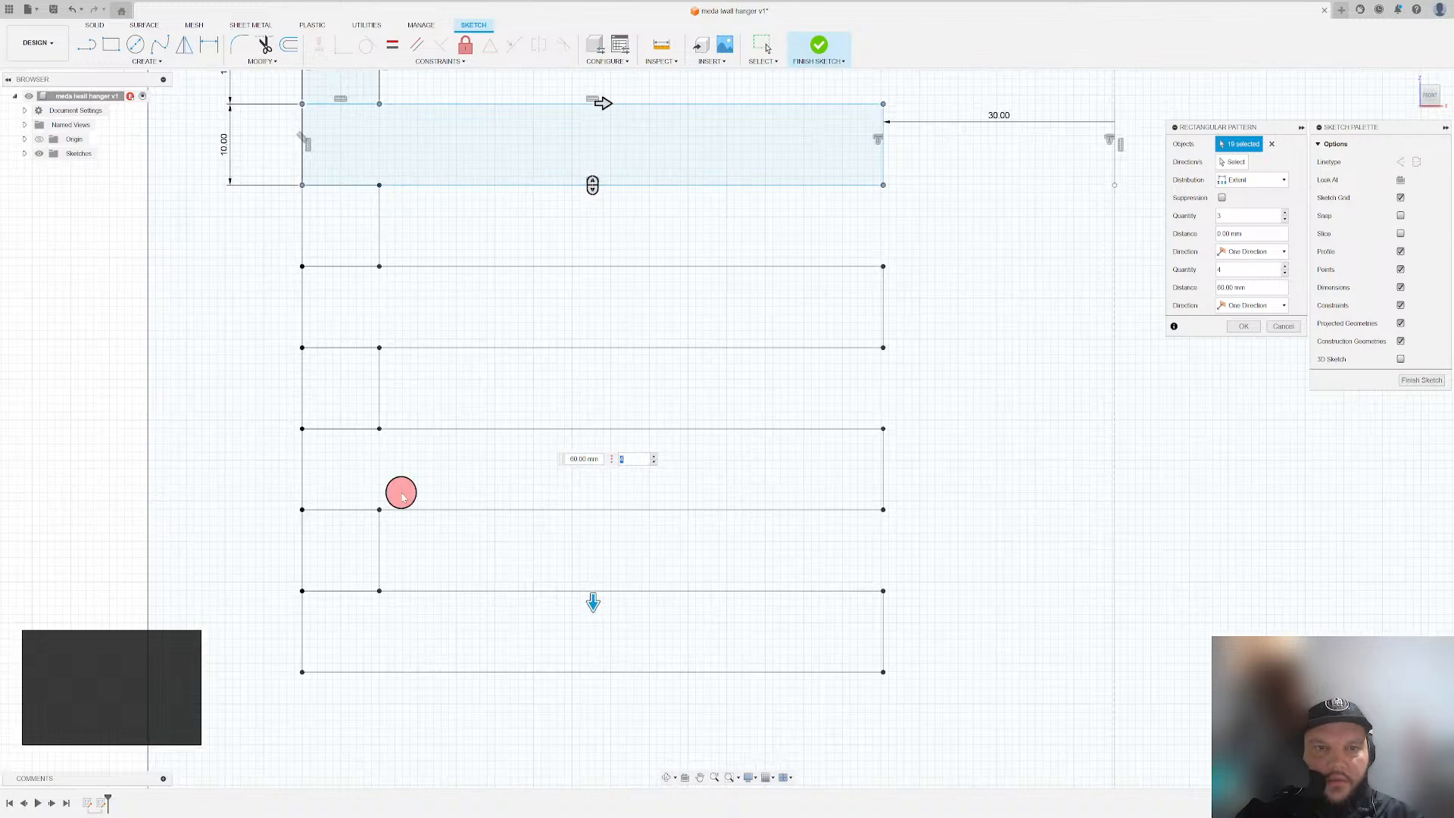
{"action": "scroll", "coordinate": [403, 496], "scroll_direction": "up", "scroll_amount": 2}
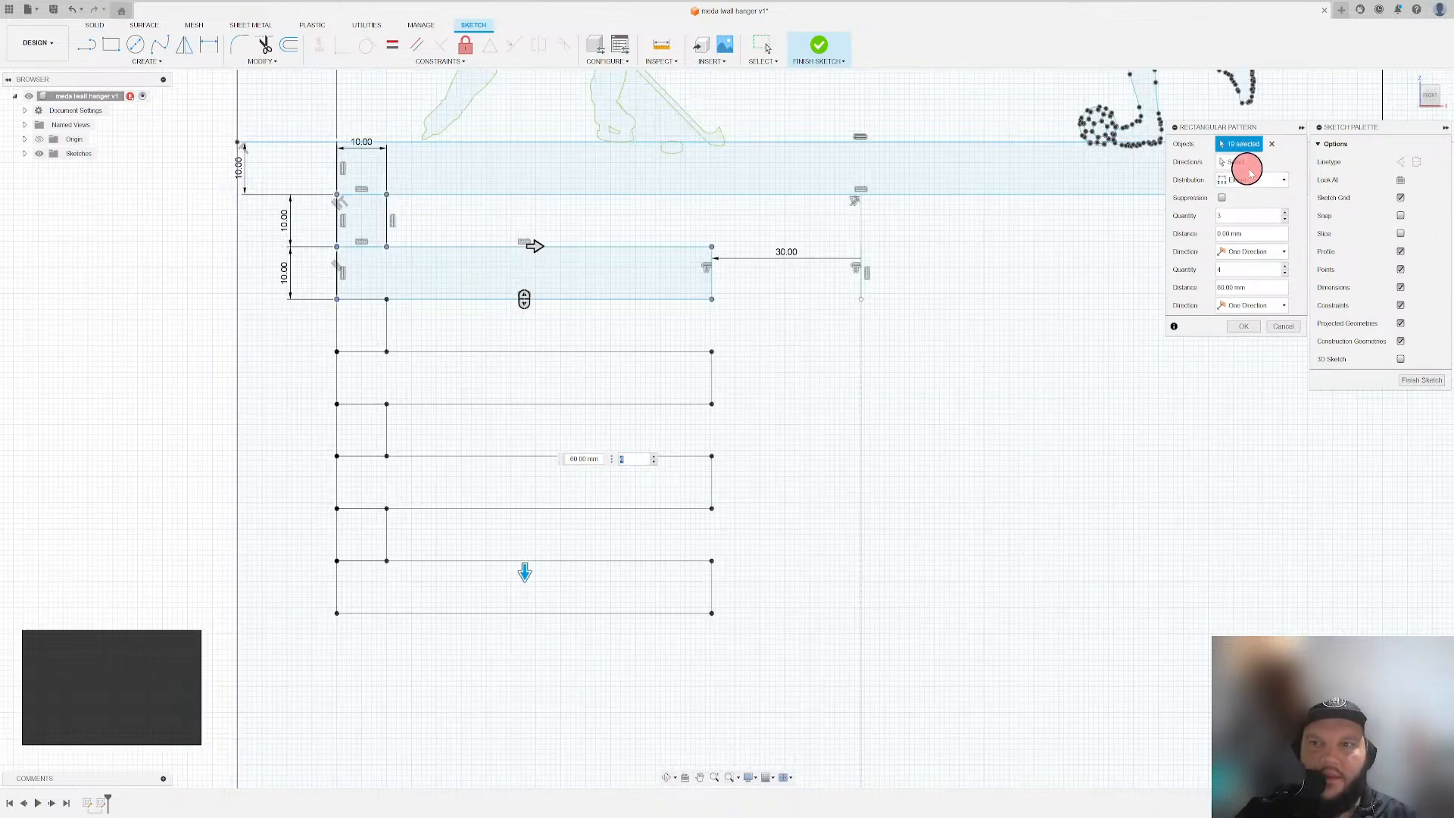
{"action": "left_click", "coordinate": [1259, 331]}
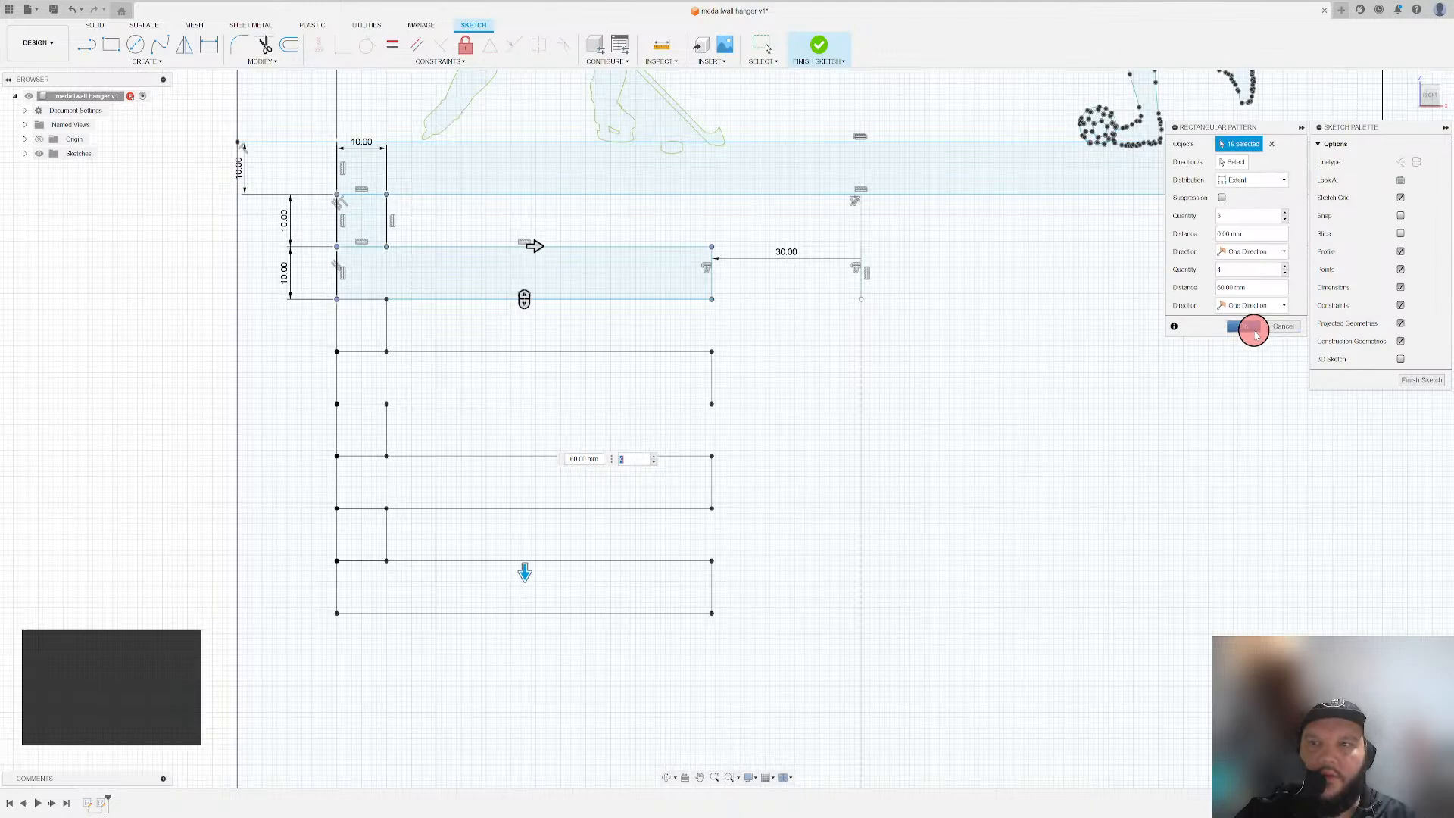
{"action": "scroll", "coordinate": [364, 386], "scroll_direction": "up", "scroll_amount": 3}
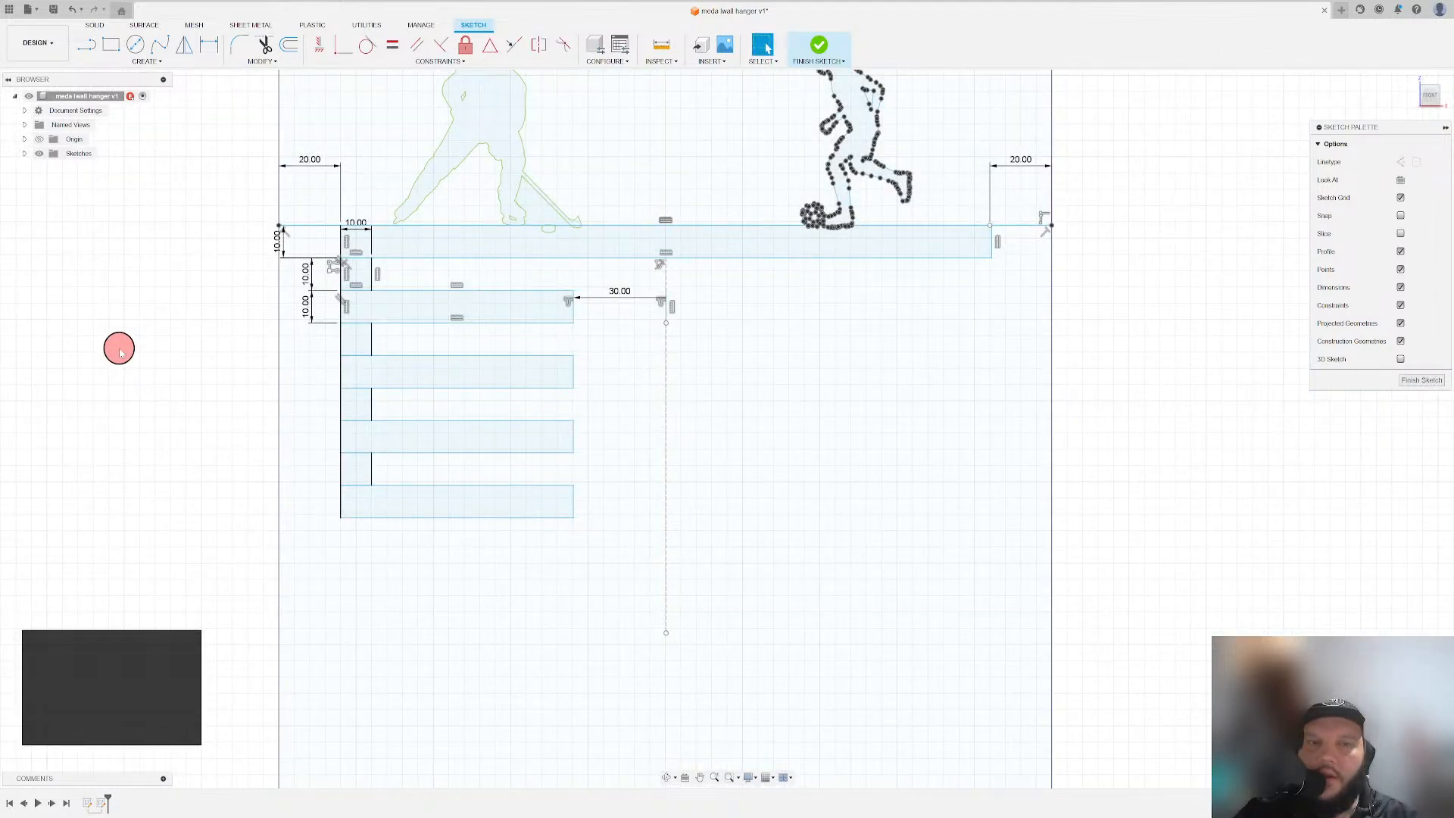
{"action": "scroll", "coordinate": [119, 351], "scroll_direction": "up", "scroll_amount": 4}
{"action": "scroll", "coordinate": [121, 352], "scroll_direction": "down", "scroll_amount": 4}
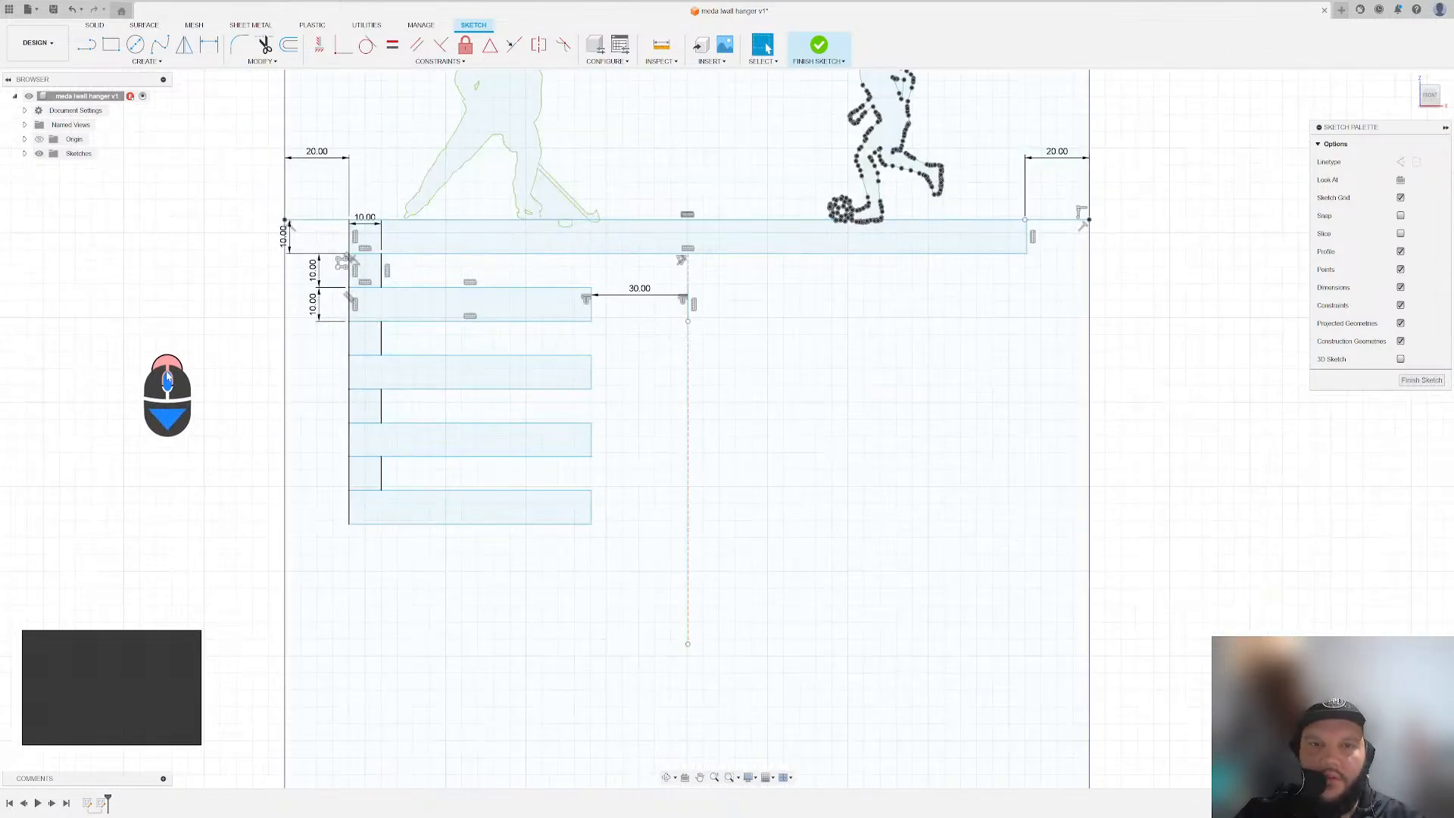
{"action": "scroll", "coordinate": [168, 377], "scroll_direction": "up", "scroll_amount": 1}
{"action": "scroll", "coordinate": [181, 374], "scroll_direction": "down", "scroll_amount": 1}
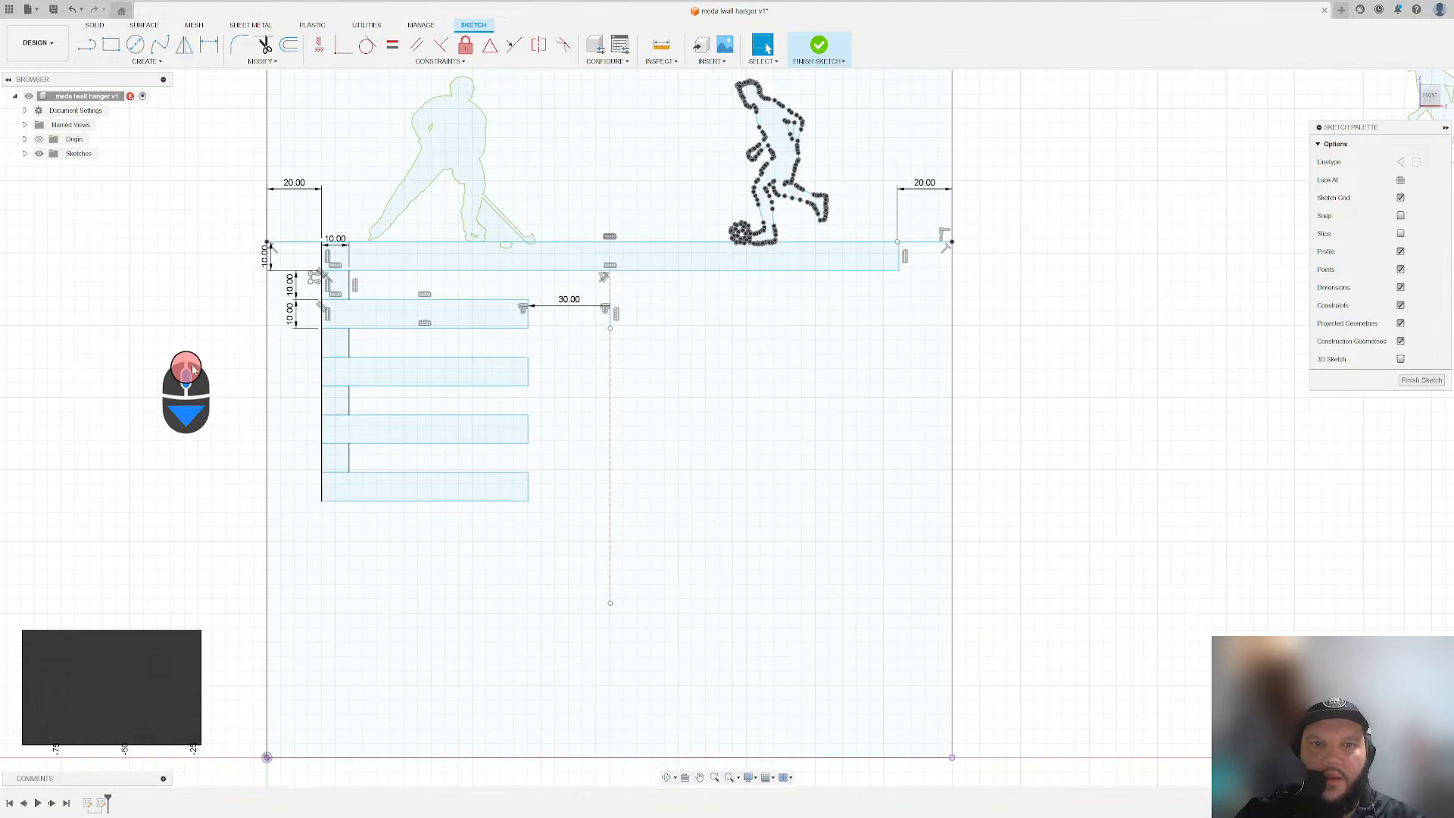
- Mirror the connecting squares and hanging bars across the vertical construction line and finish the sketch
{"action": "scroll", "coordinate": [193, 369], "scroll_direction": "down", "scroll_amount": 1}
{"action": "left_click_drag", "start_coordinate": [227, 248], "coordinate": [466, 503]}
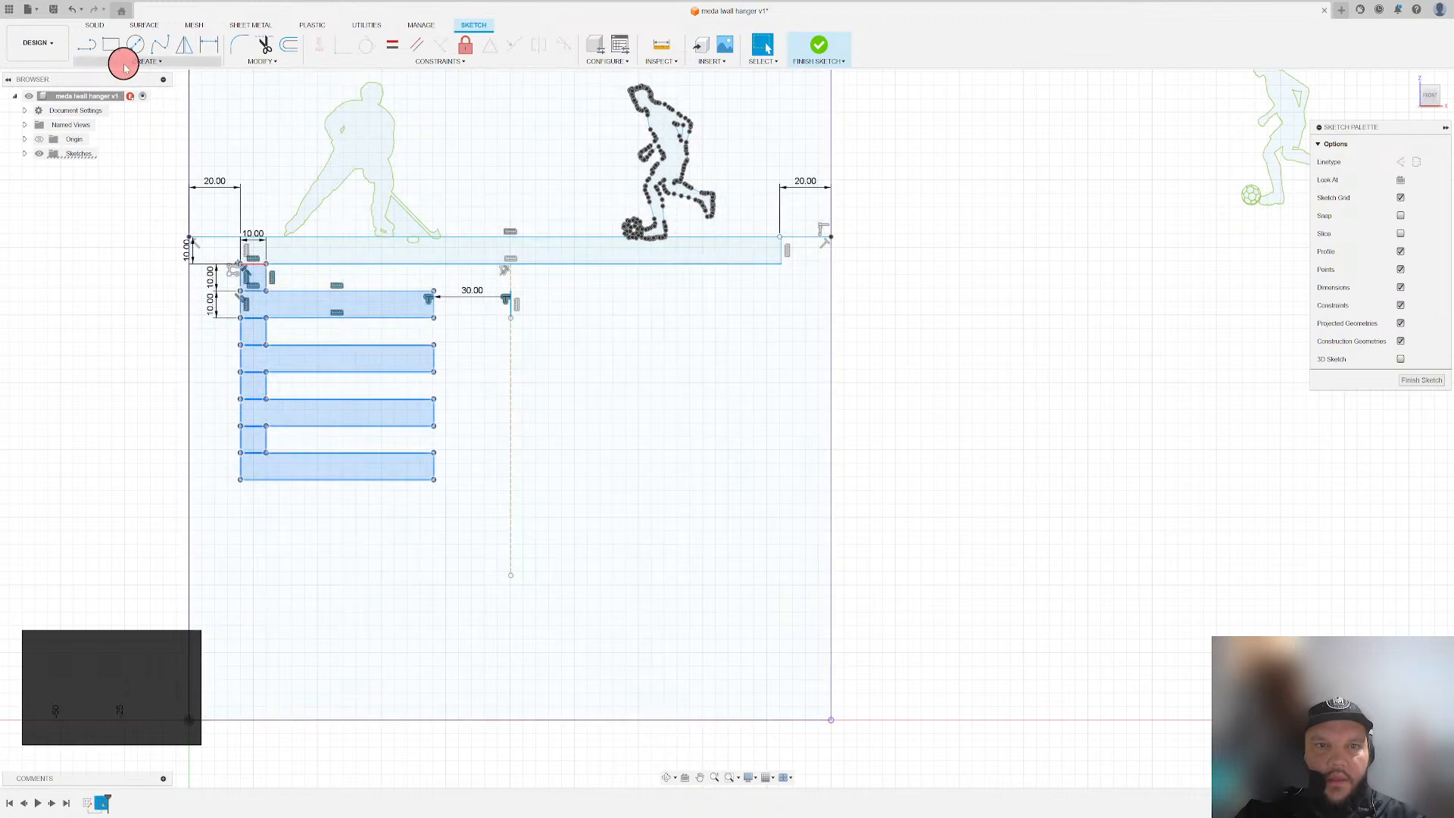
{"action": "left_click", "coordinate": [124, 63]}
{"action": "left_click", "coordinate": [146, 206]}
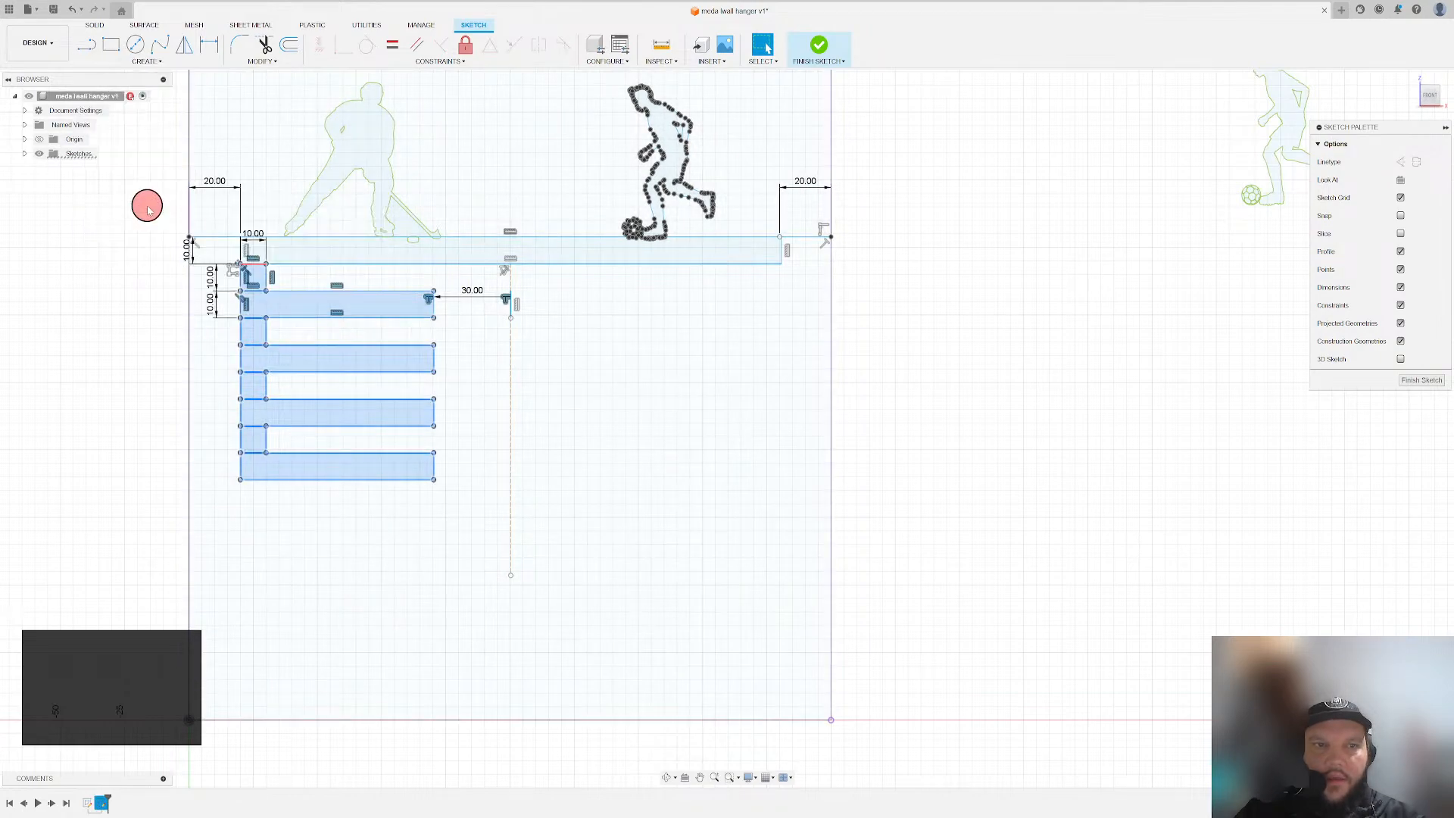
{"action": "left_click", "coordinate": [1218, 165]}
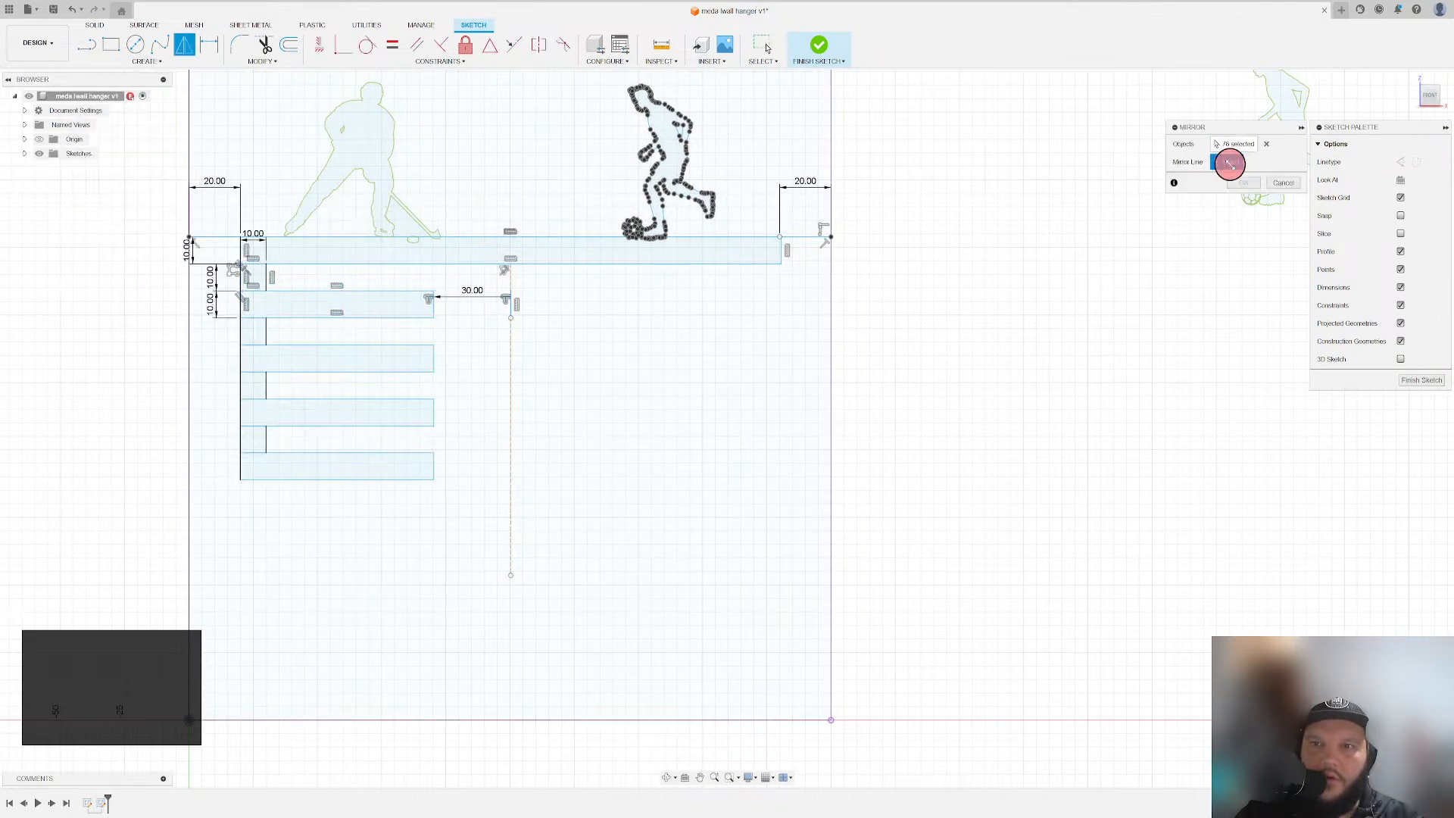
{"action": "left_click", "coordinate": [511, 366]}
{"action": "left_click", "coordinate": [1243, 183]}
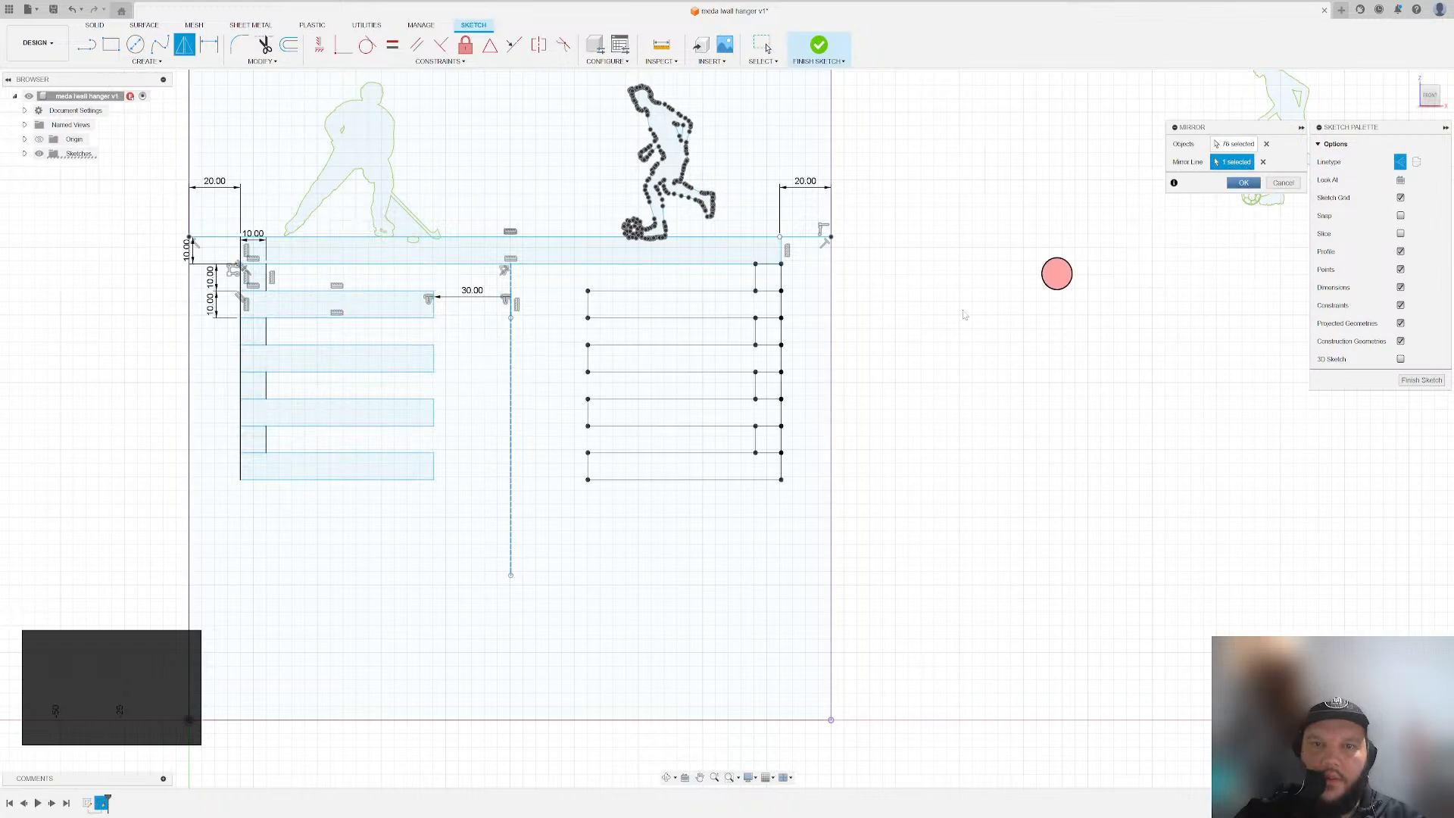
{"action": "scroll", "coordinate": [893, 296], "scroll_direction": "up", "scroll_amount": 3}
{"action": "scroll", "coordinate": [909, 306], "scroll_direction": "down", "scroll_amount": 2}
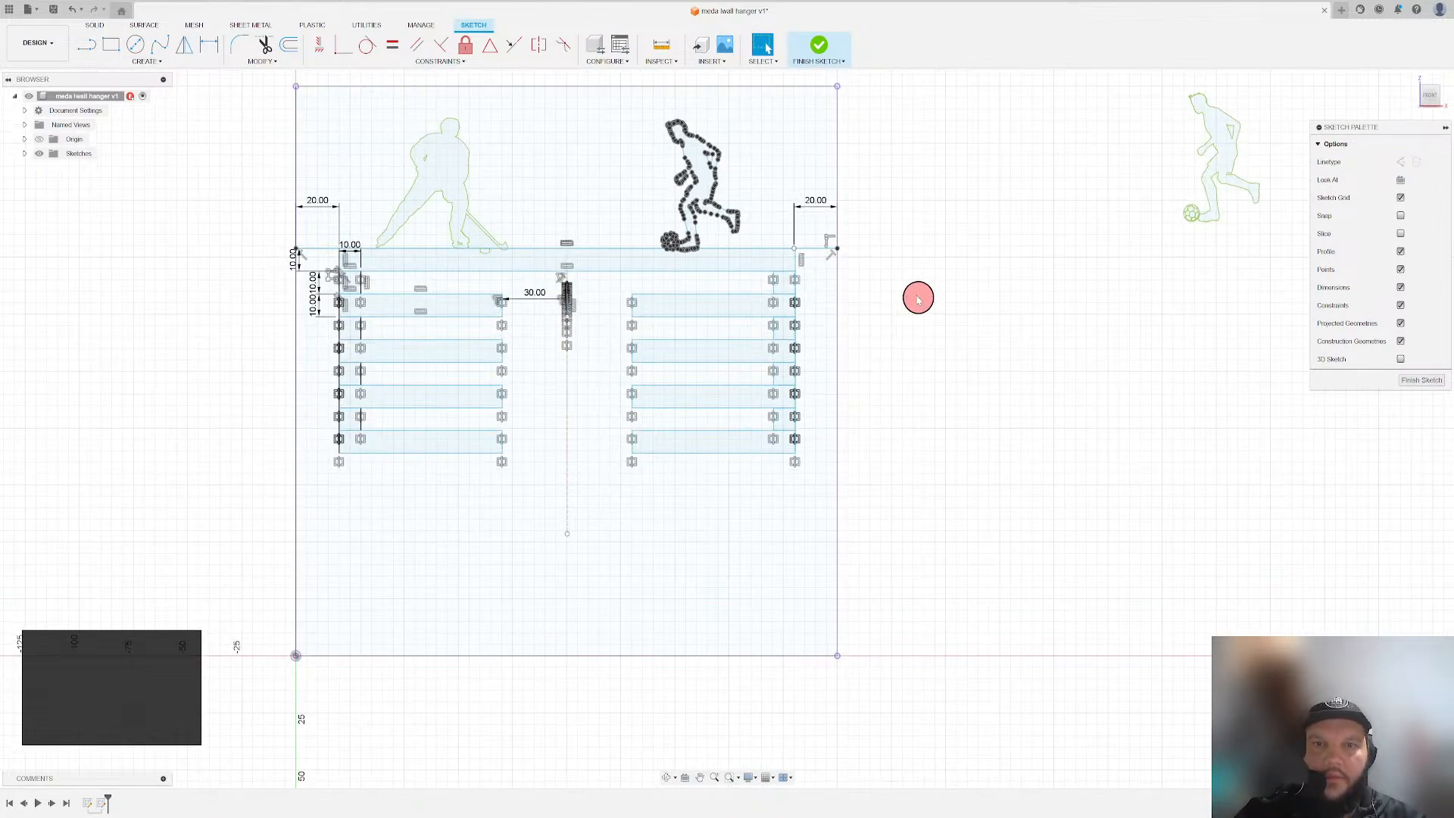
{"action": "scroll", "coordinate": [917, 295], "scroll_direction": "down", "scroll_amount": 2}
{"action": "left_click", "coordinate": [826, 66]}
{"action": "key", "text": "e"}
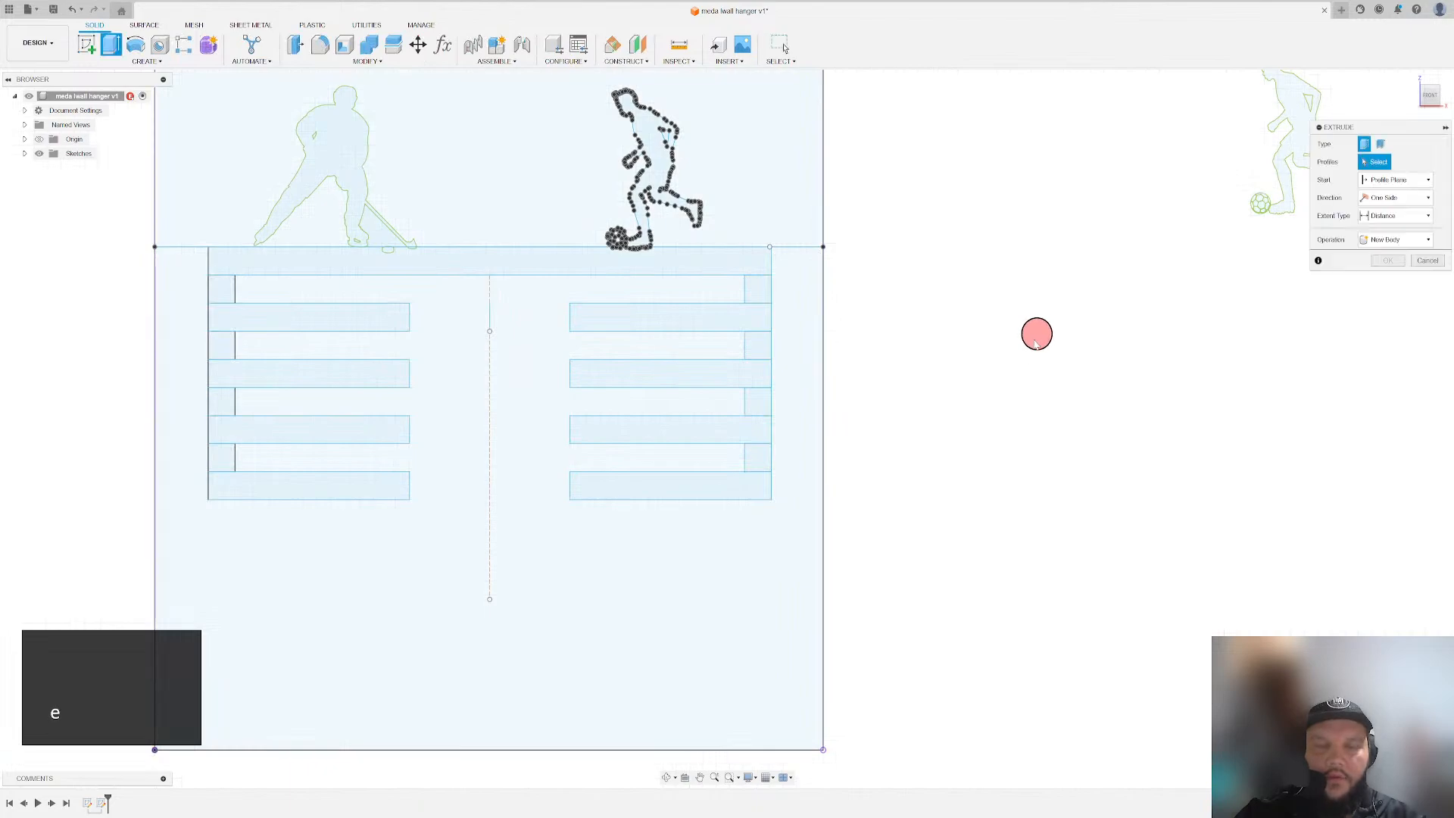
{"action": "key", "text": "e"}
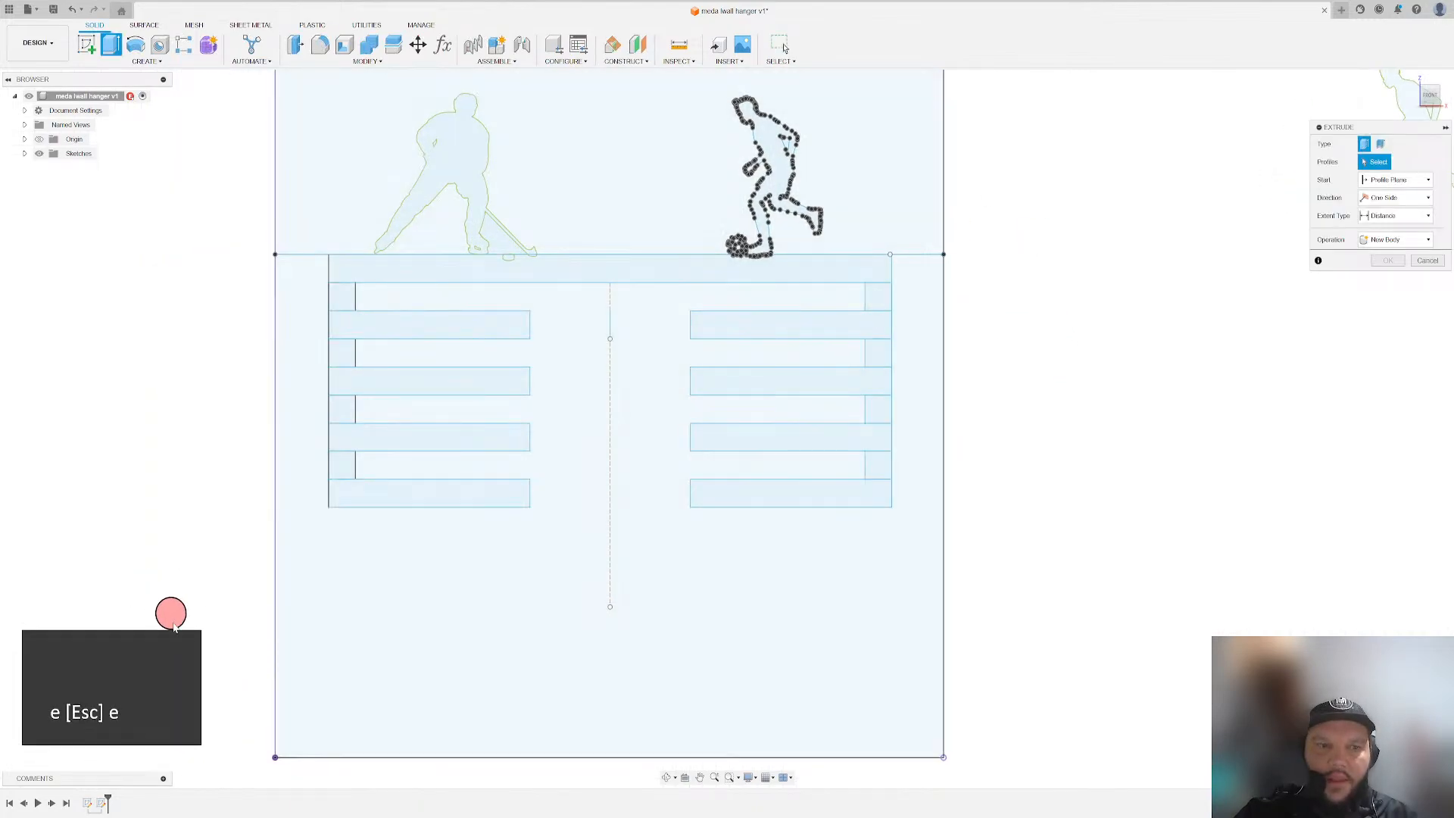
{"action": "key", "text": "Escape"}
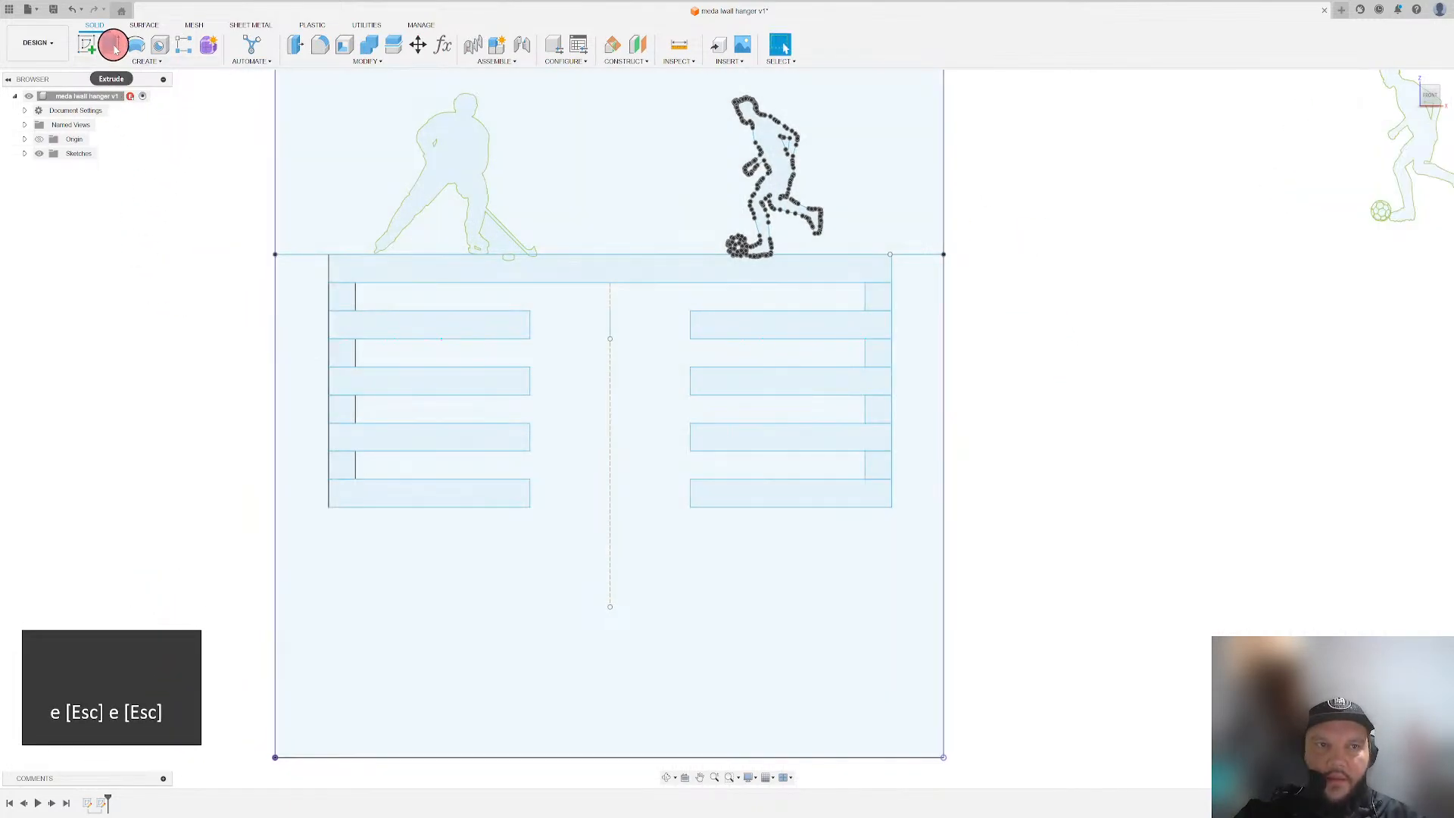
{"action": "left_click", "coordinate": [113, 47]}
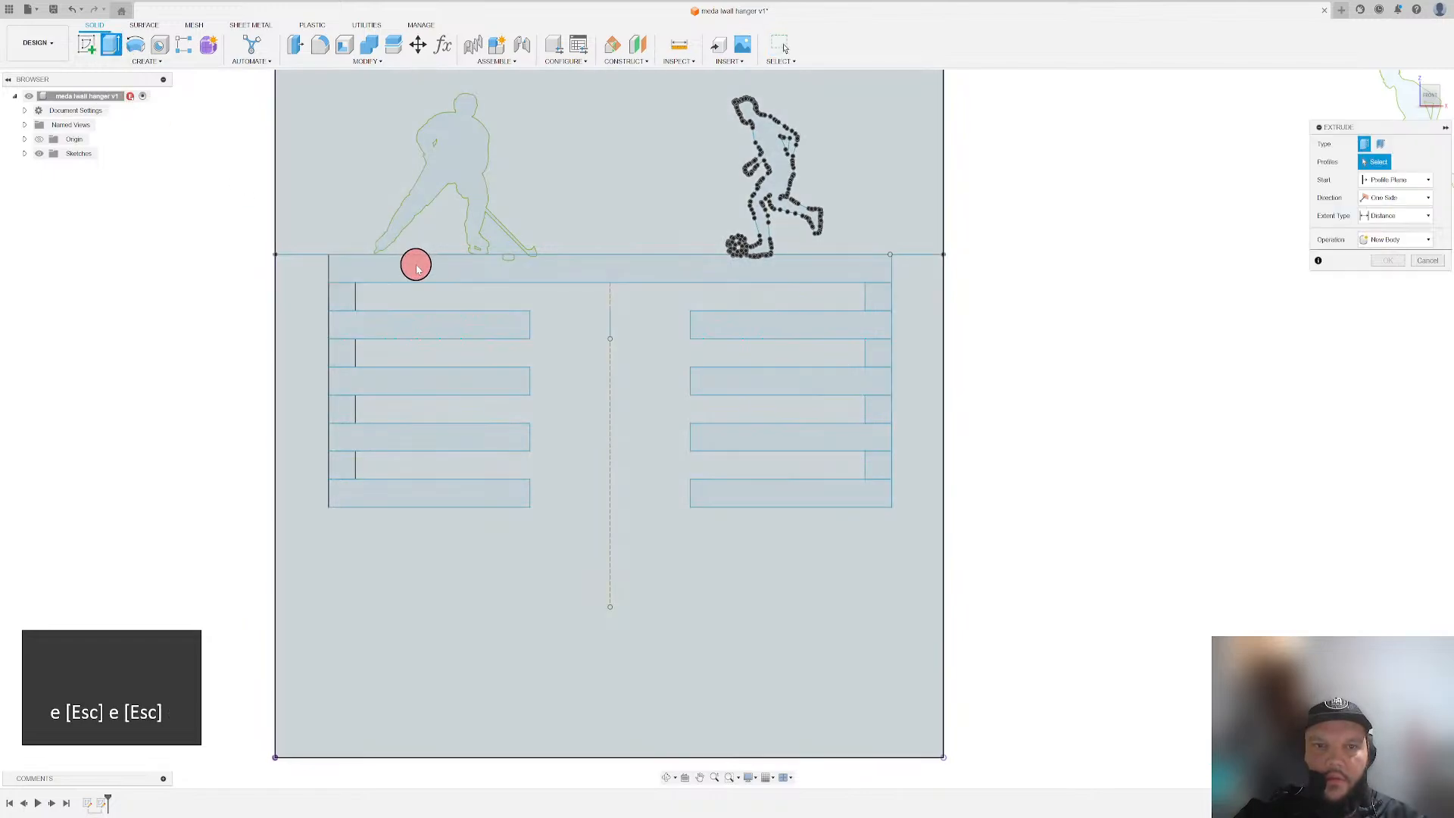
{"action": "left_click", "coordinate": [354, 277]}
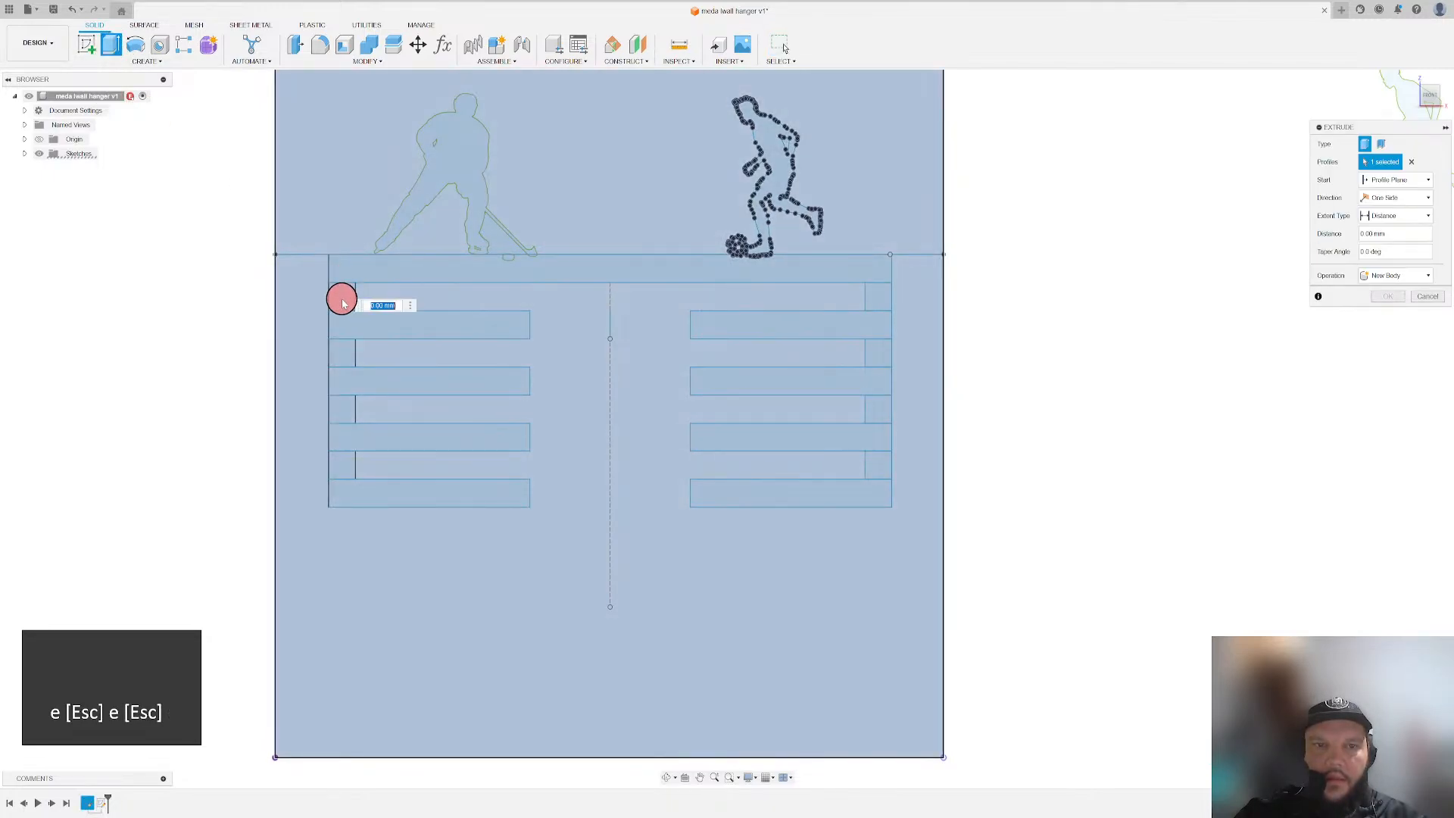
{"action": "key", "text": "Escape"}
- Hide Sketch3, which holds the large outer rectangle behind the hanger profiles
{"action": "left_click", "coordinate": [25, 154]}
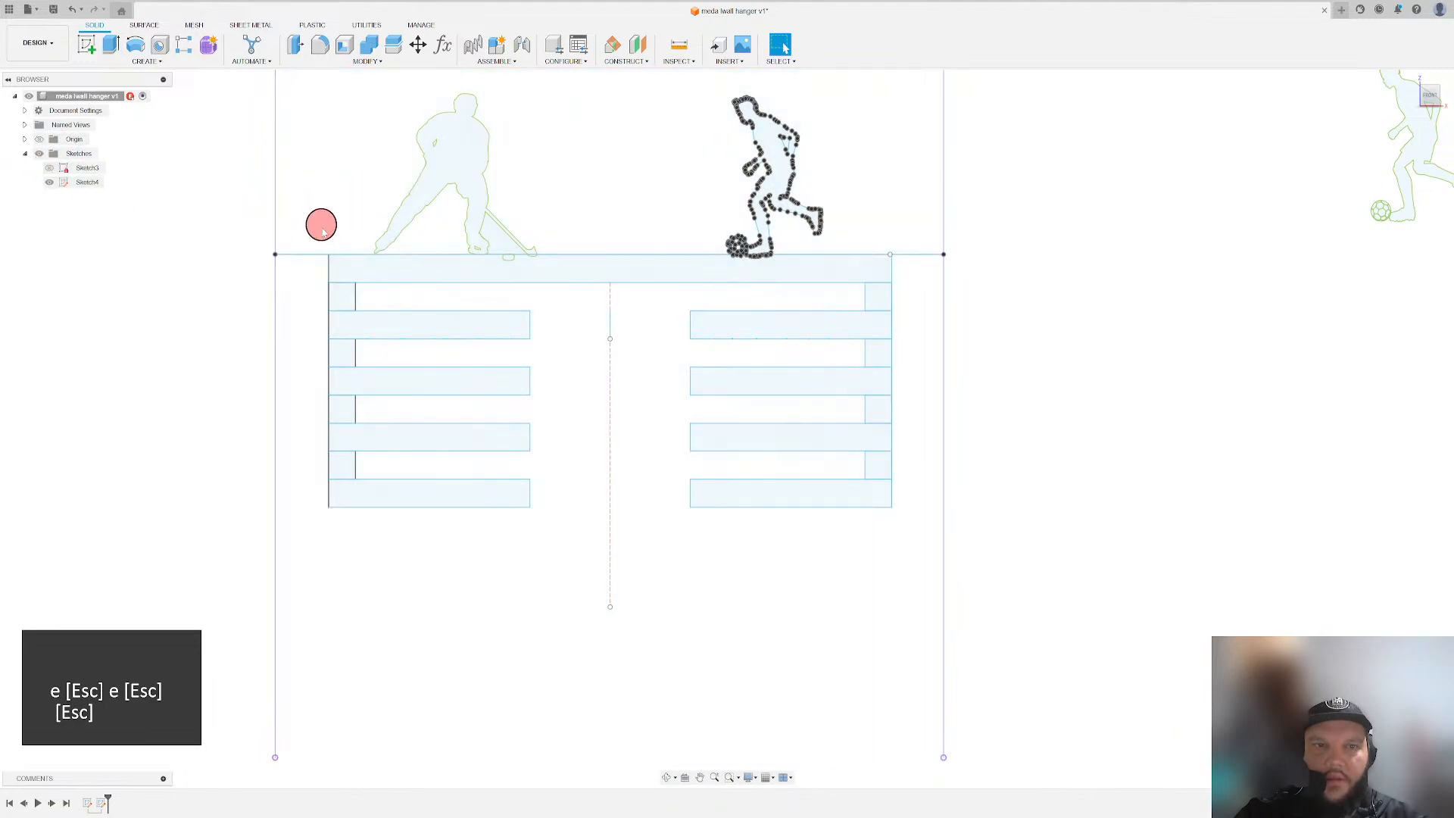
{"action": "left_click", "coordinate": [50, 167]}
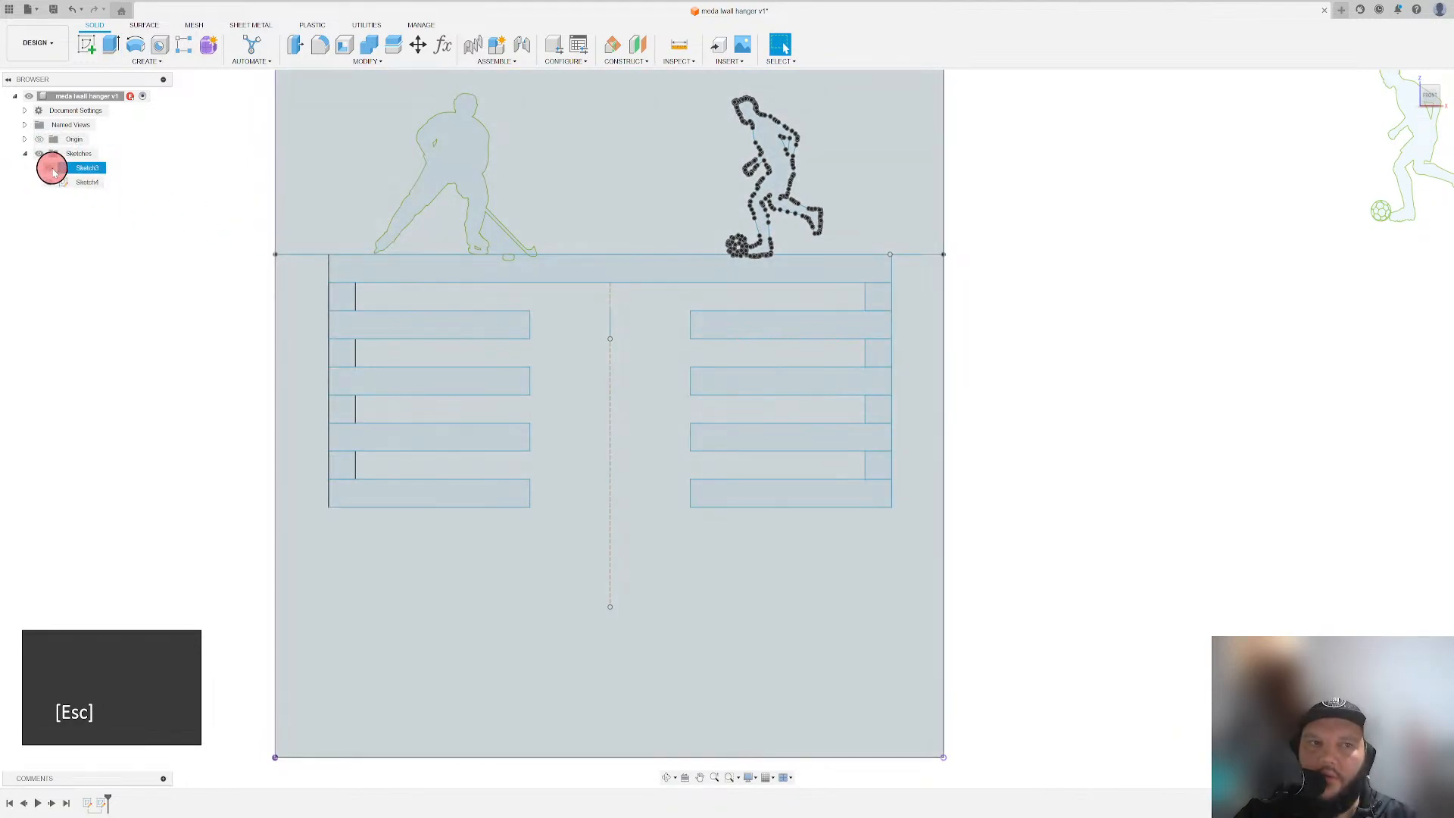
{"action": "left_click", "coordinate": [50, 168]}
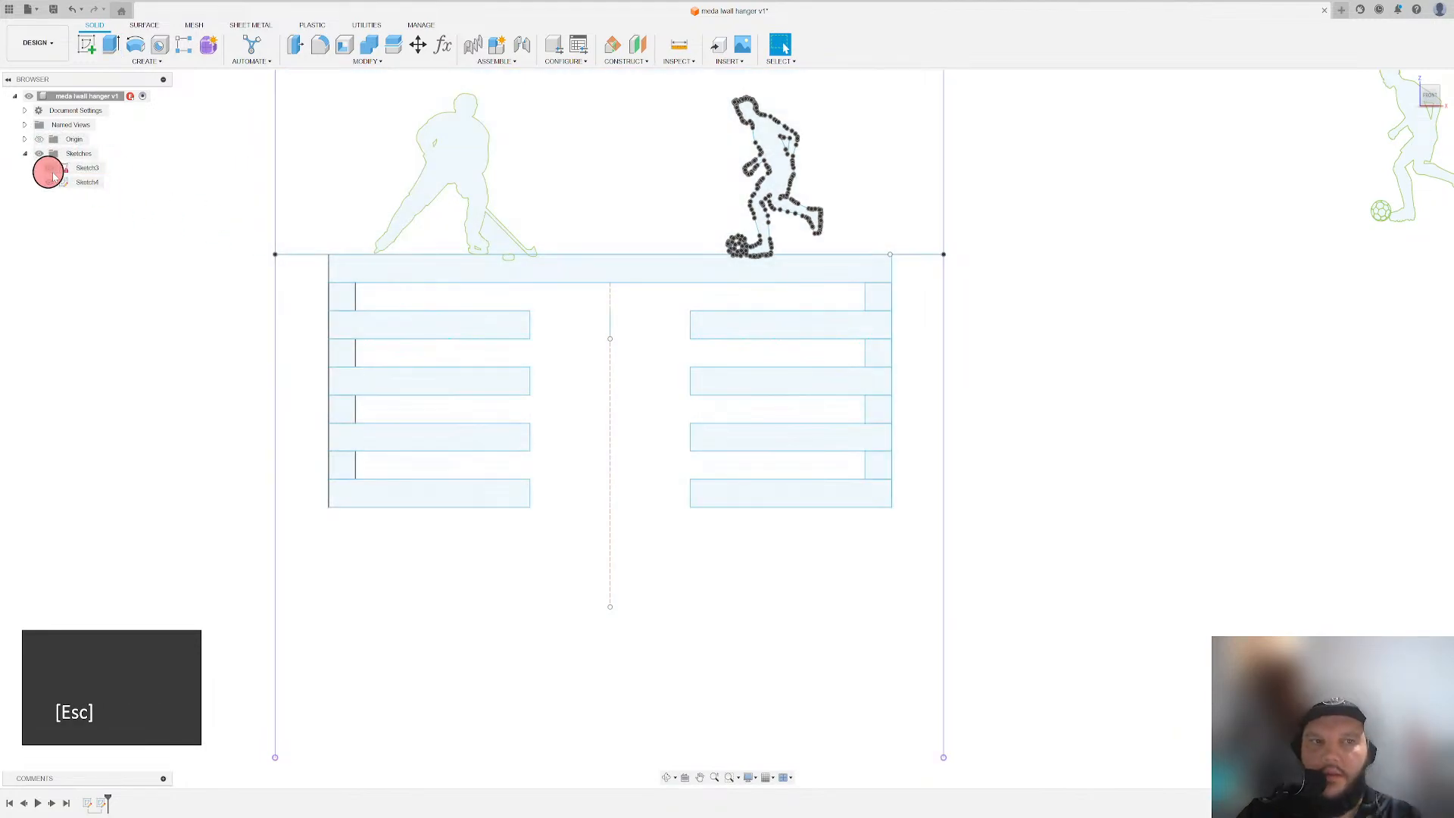
{"action": "key", "text": "Escape"}
- Start an extrusion with the full-width top bar plus all four bars and connecting squares of the hockey-side column as profiles
{"action": "key", "text": "e"}
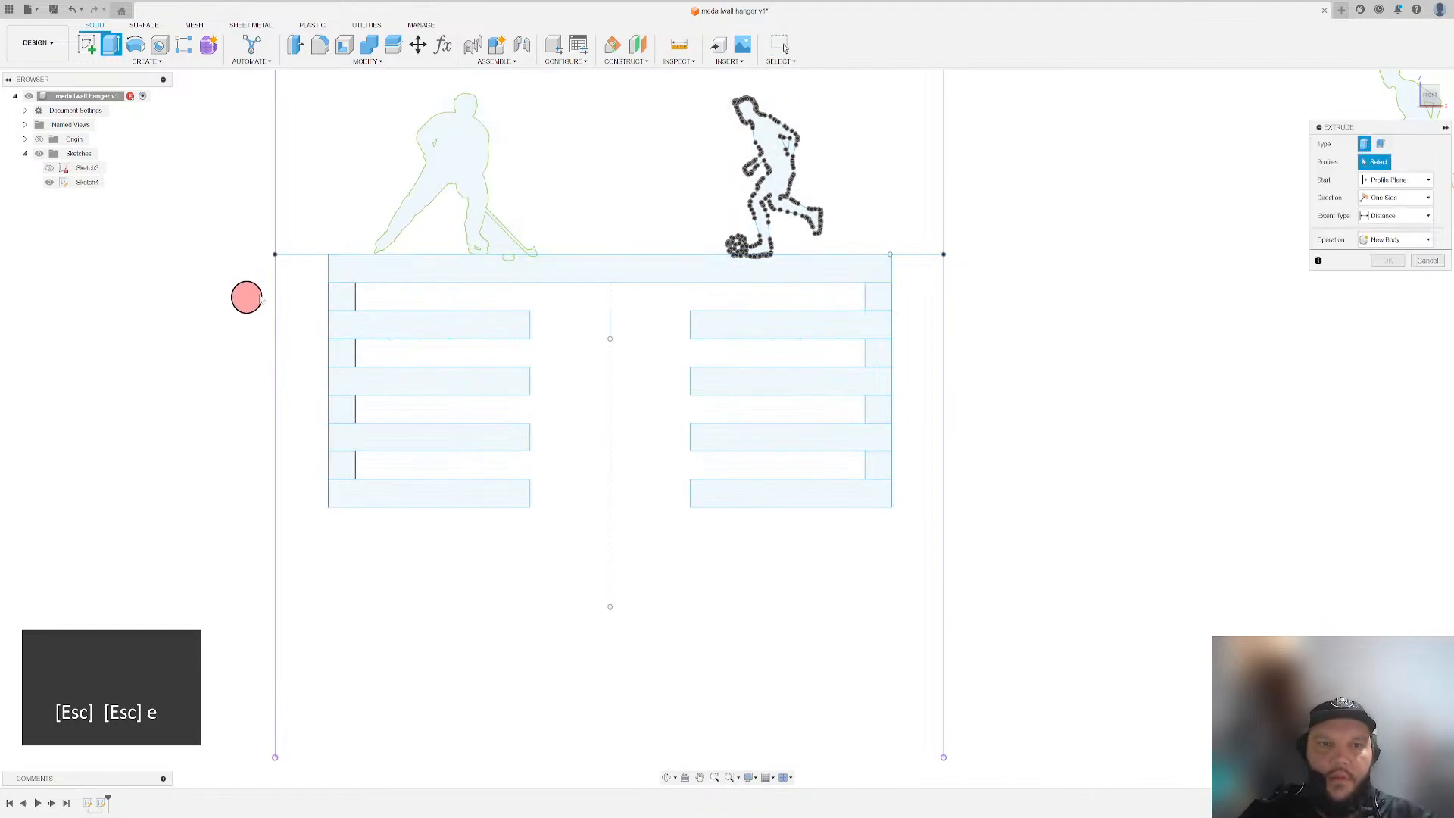
{"action": "left_click", "coordinate": [341, 277]}
{"action": "left_click", "coordinate": [342, 297]}
{"action": "left_click", "coordinate": [340, 326]}
{"action": "left_click", "coordinate": [341, 353]}
{"action": "left_click", "coordinate": [341, 381]}
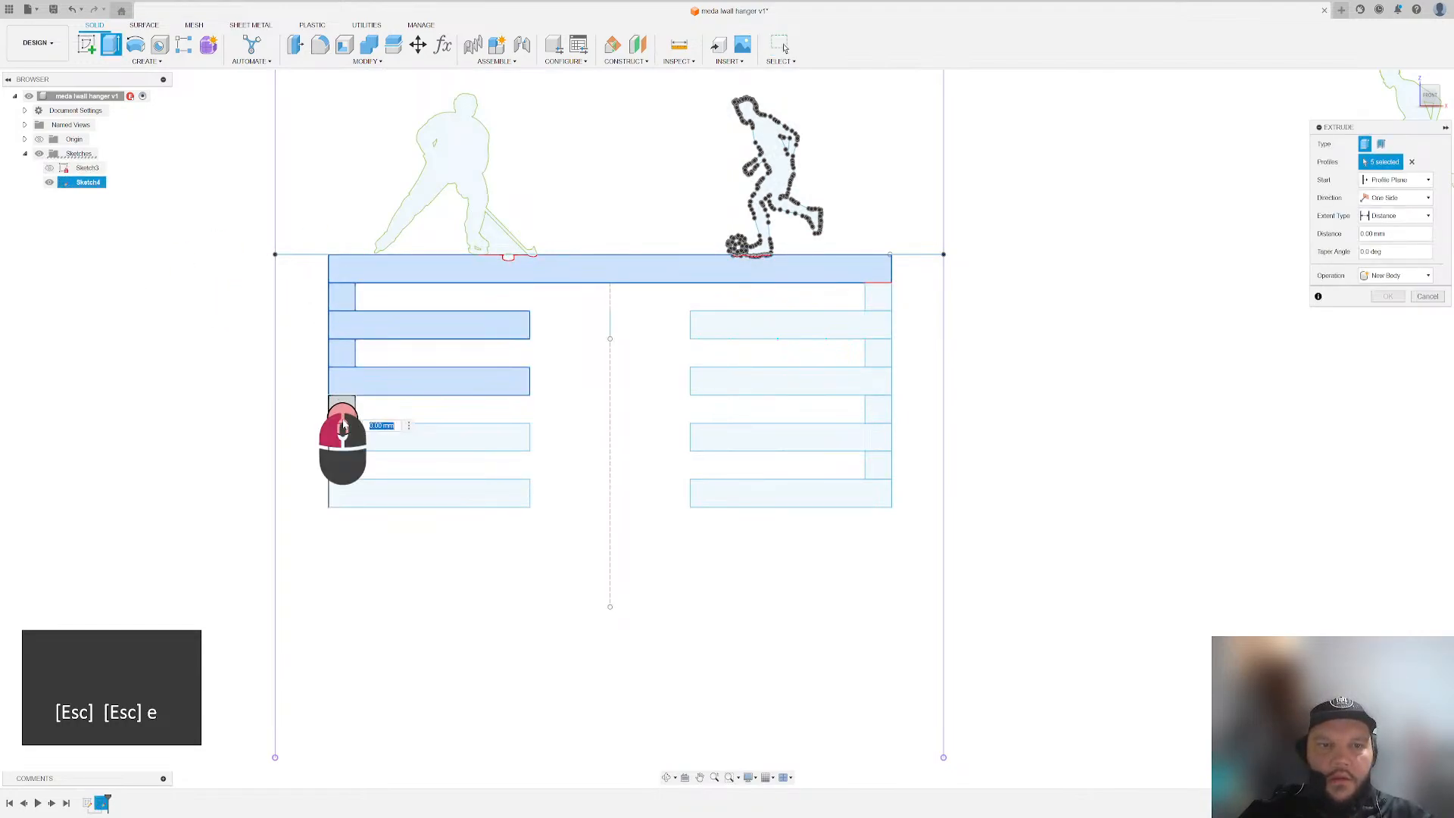
{"action": "left_click", "coordinate": [342, 409]}
{"action": "left_click", "coordinate": [343, 447]}
{"action": "left_click", "coordinate": [342, 465]}
{"action": "left_click", "coordinate": [349, 493]}
- Add the four bars and connecting squares of the mirrored soccer-side column to the extrusion profiles
{"action": "left_click", "coordinate": [871, 493]}
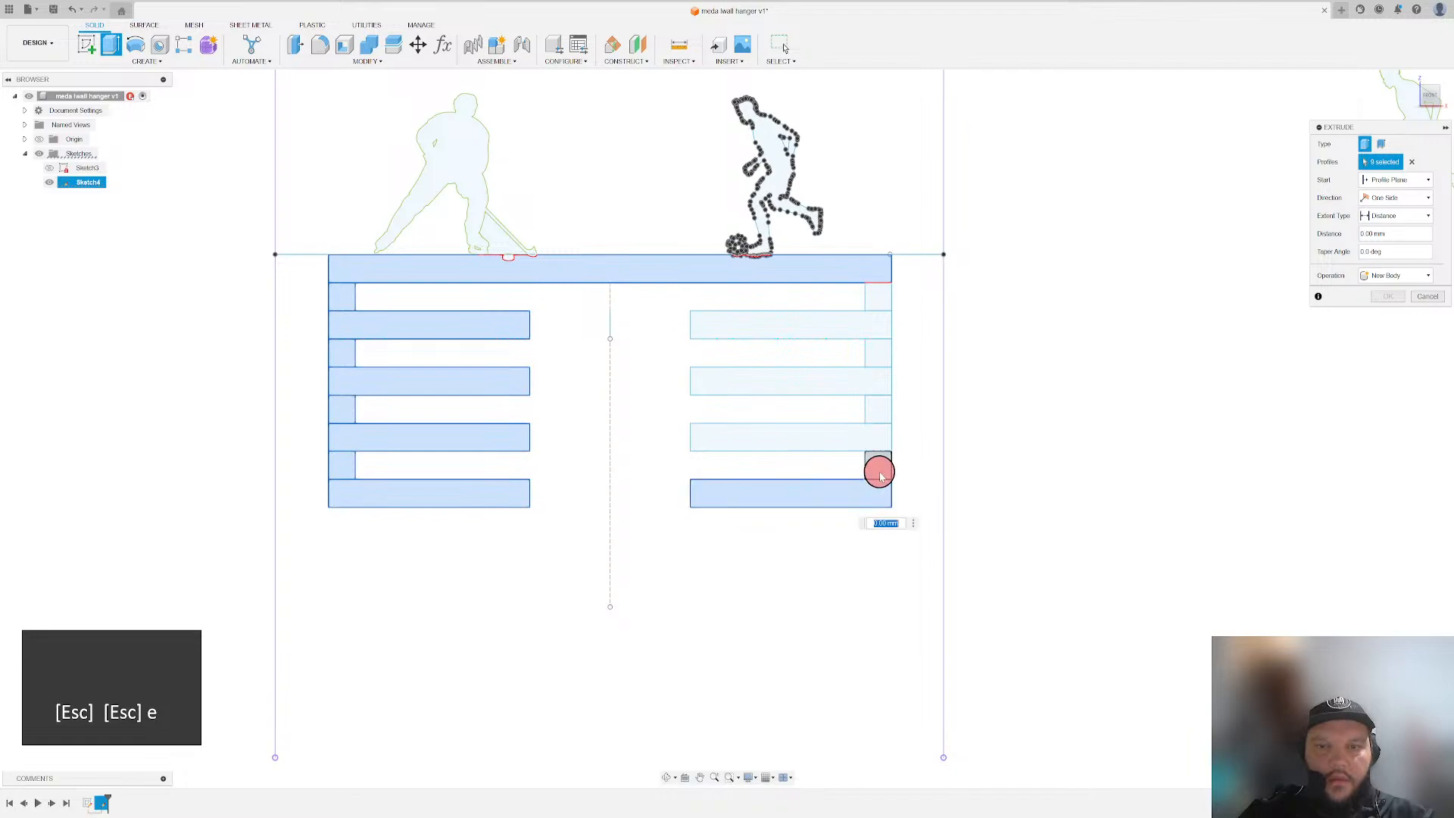
{"action": "left_click", "coordinate": [877, 465]}
{"action": "left_click", "coordinate": [877, 439]}
{"action": "left_click", "coordinate": [878, 409]}
{"action": "left_click", "coordinate": [879, 381]}
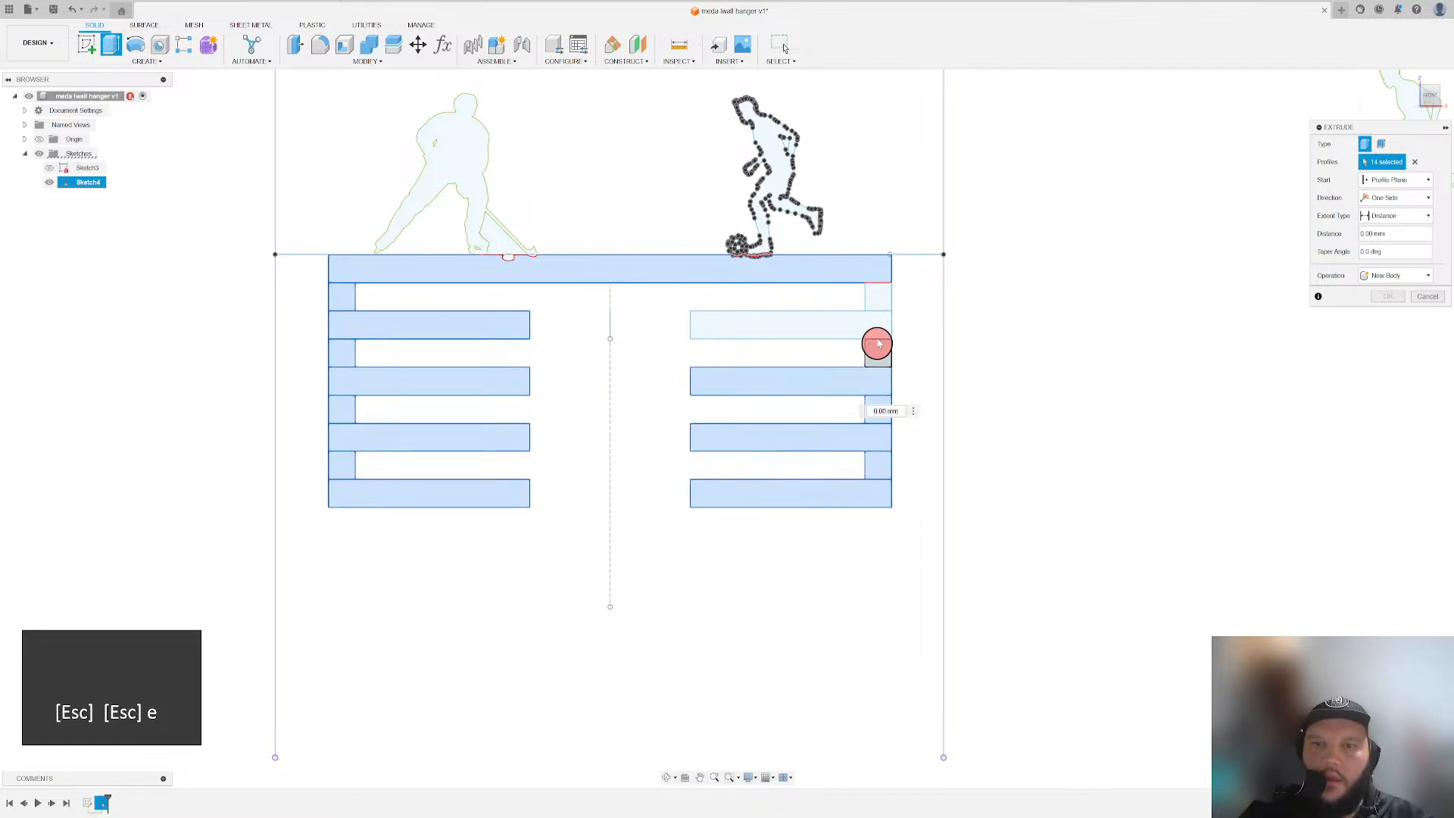
{"action": "left_click", "coordinate": [878, 345]}
{"action": "left_click", "coordinate": [878, 324]}
{"action": "left_click", "coordinate": [878, 298]}
- Extrude the selected hanger profiles 5 mm as a new body
{"action": "scroll", "coordinate": [749, 330], "scroll_direction": "up", "scroll_amount": 3}
{"action": "scroll", "coordinate": [763, 330], "scroll_direction": "down", "scroll_amount": 5}
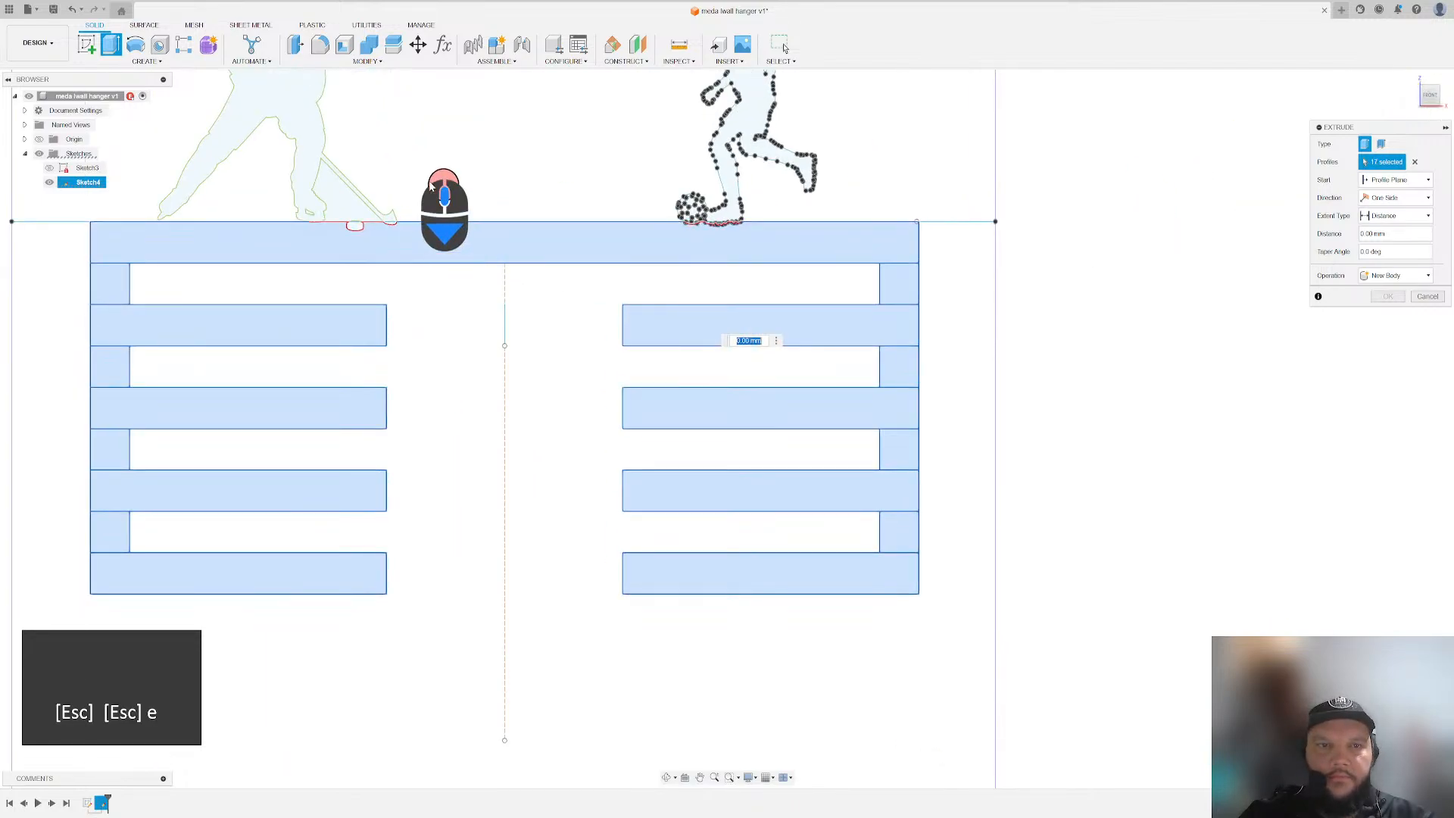
{"action": "scroll", "coordinate": [557, 253], "scroll_direction": "up", "scroll_amount": 3}
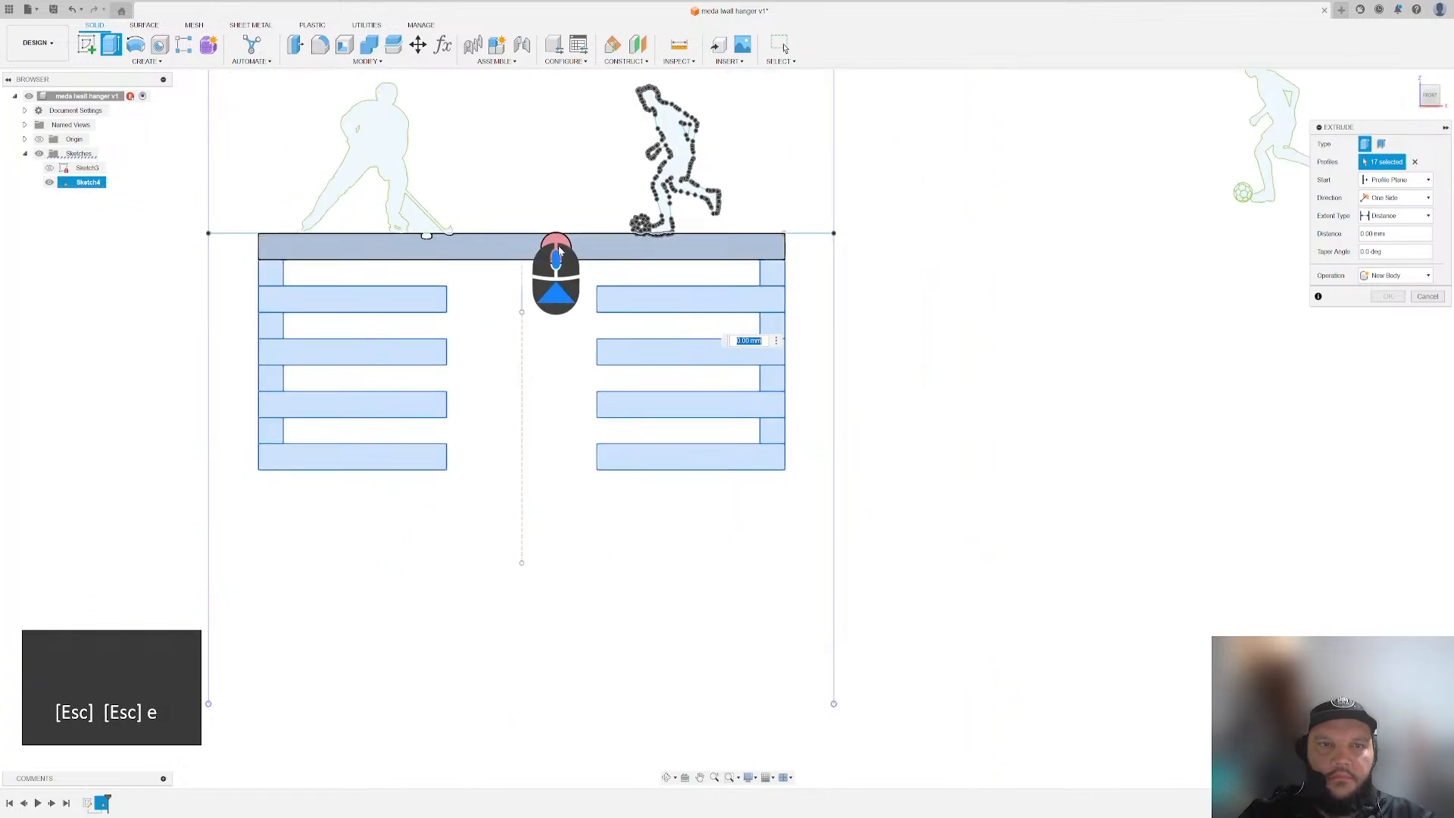
{"action": "mouse_move", "coordinate": [559, 253]}
{"action": "middle_mouse_down", "text": "shift"}
{"action": "mouse_move", "coordinate": [591, 311]}
{"action": "mouse_move", "coordinate": [689, 286]}
{"action": "middle_mouse_up", "text": "shift"}
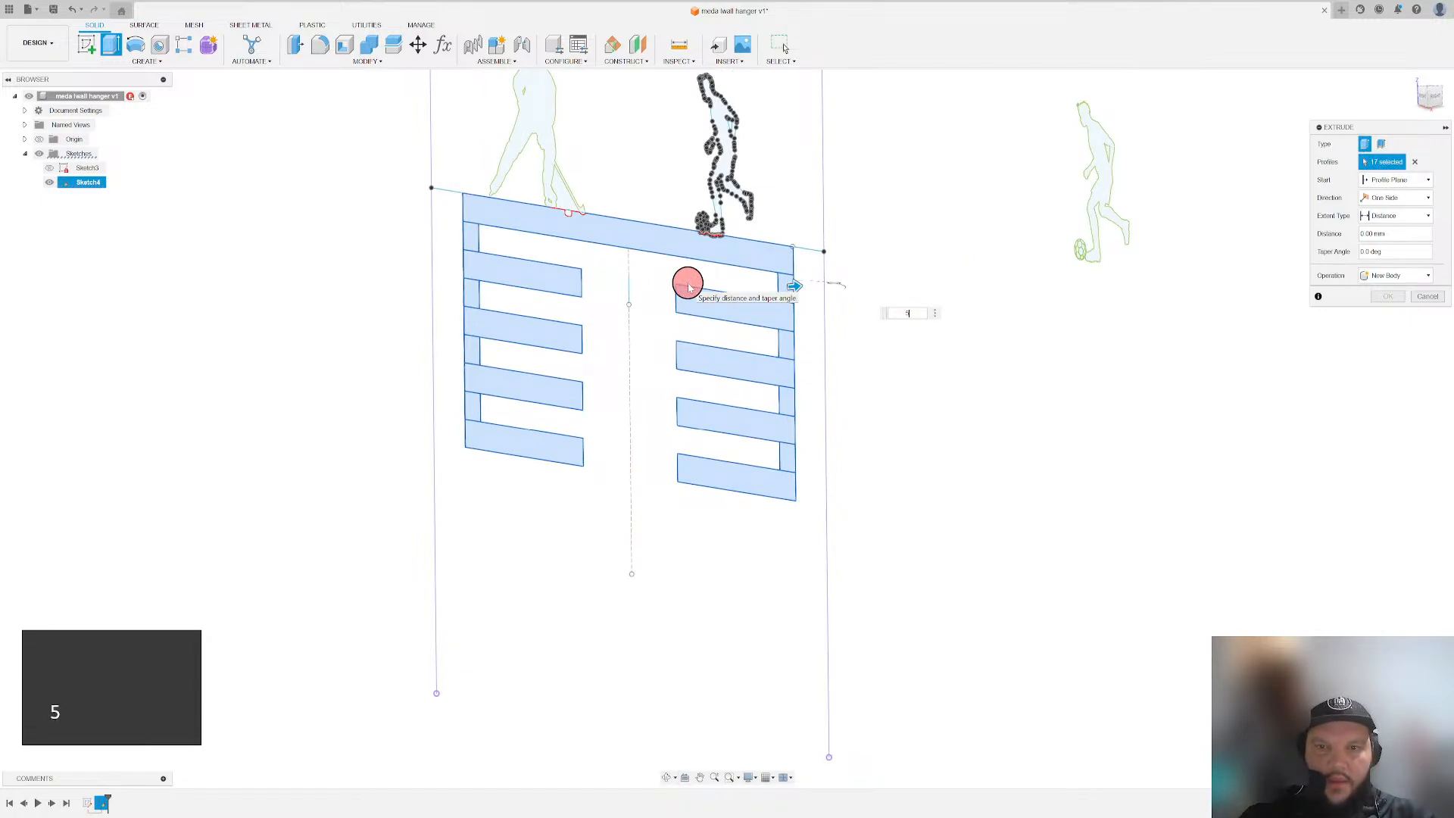
{"action": "key", "text": "Return"}
{"action": "scroll", "coordinate": [355, 377], "scroll_direction": "down", "scroll_amount": 1}
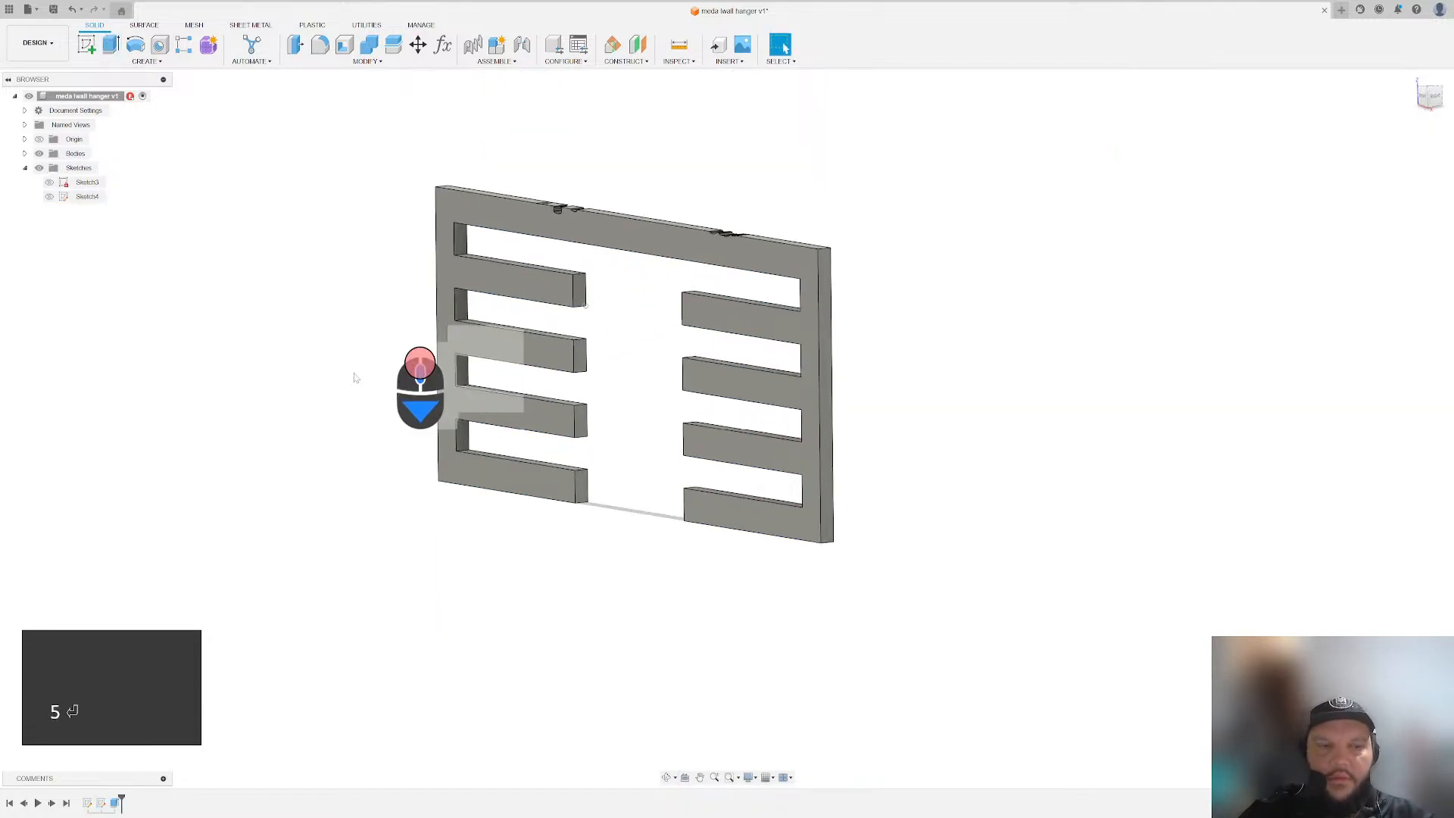
- Show Sketch4 again, reopen the hanger extrusion, and add the small regions where the soccer ball and foot overlap the top bar
{"action": "left_click", "coordinate": [49, 197]}
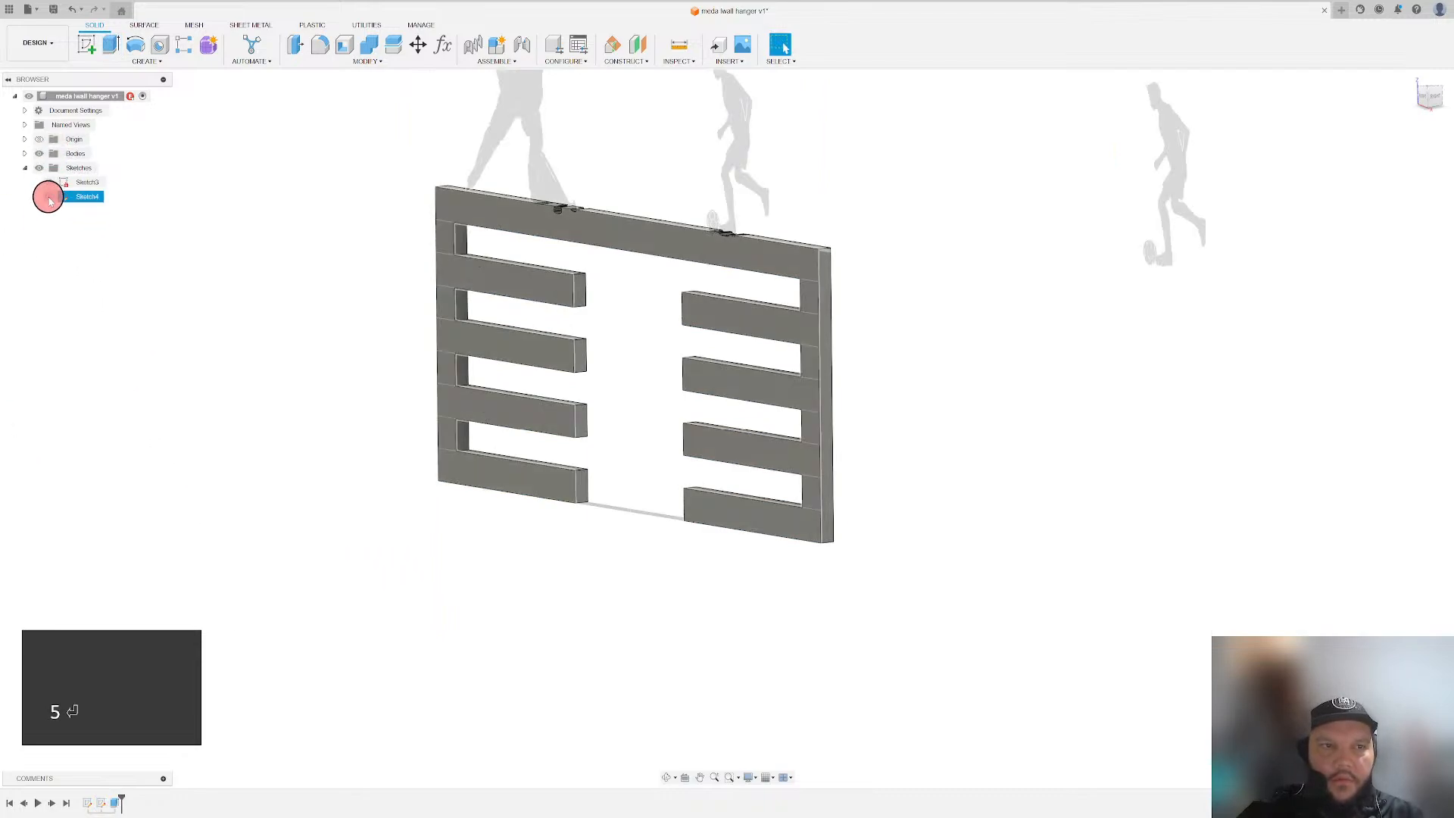
{"action": "double_click", "coordinate": [115, 805]}
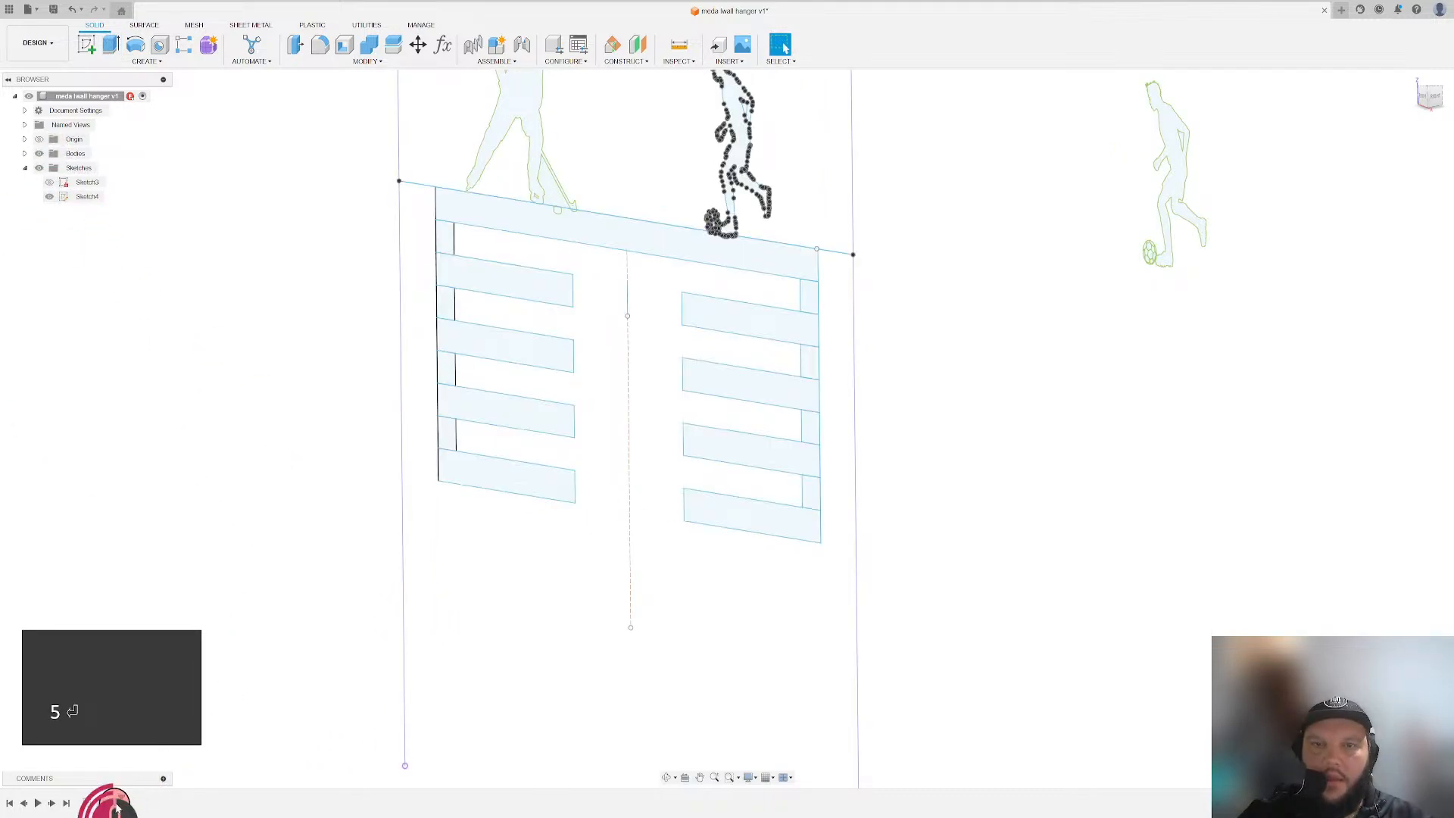
{"action": "scroll", "coordinate": [731, 219], "scroll_direction": "down", "scroll_amount": 5}
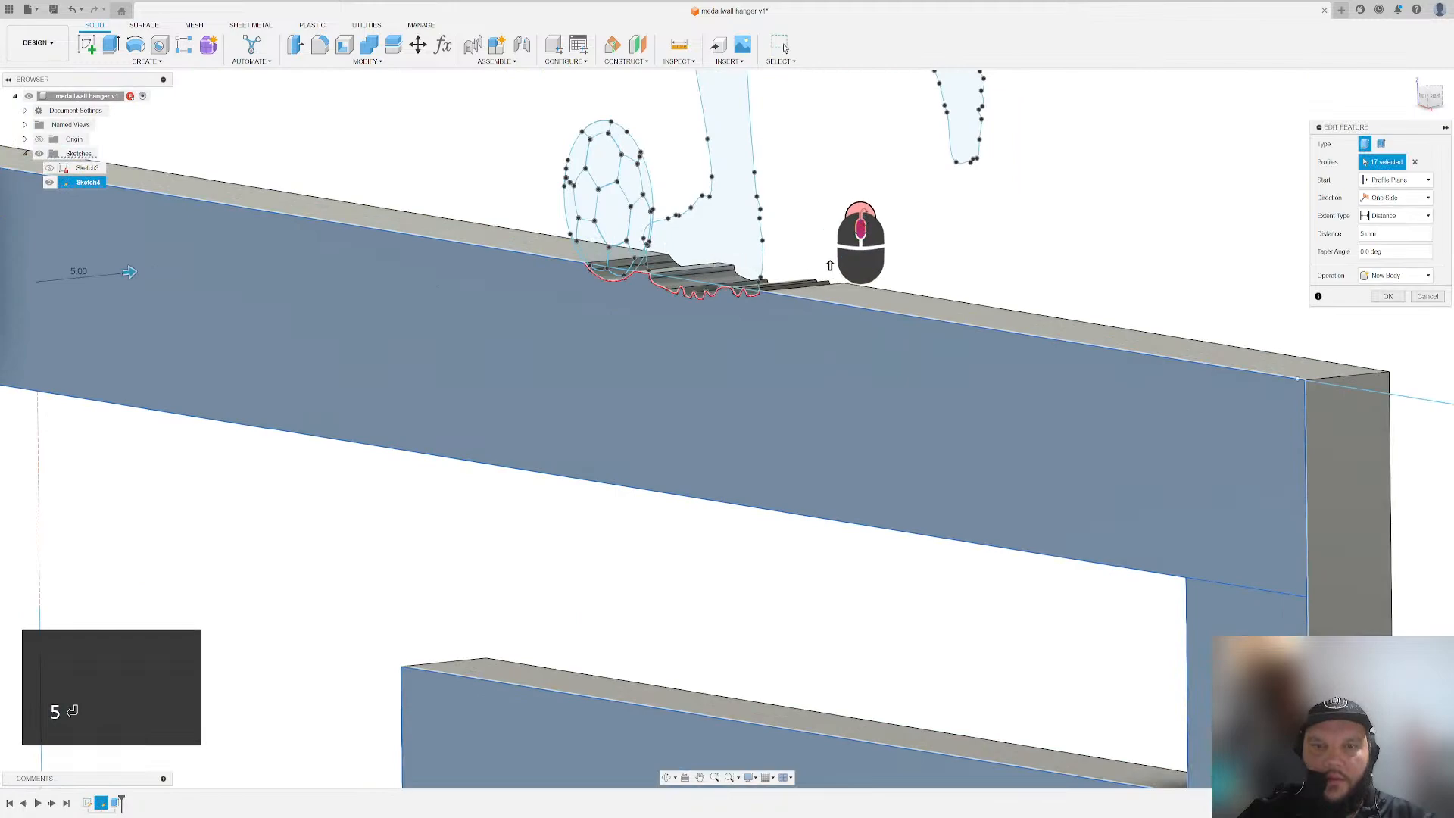
{"action": "scroll", "coordinate": [452, 269], "scroll_direction": "down", "scroll_amount": 5}
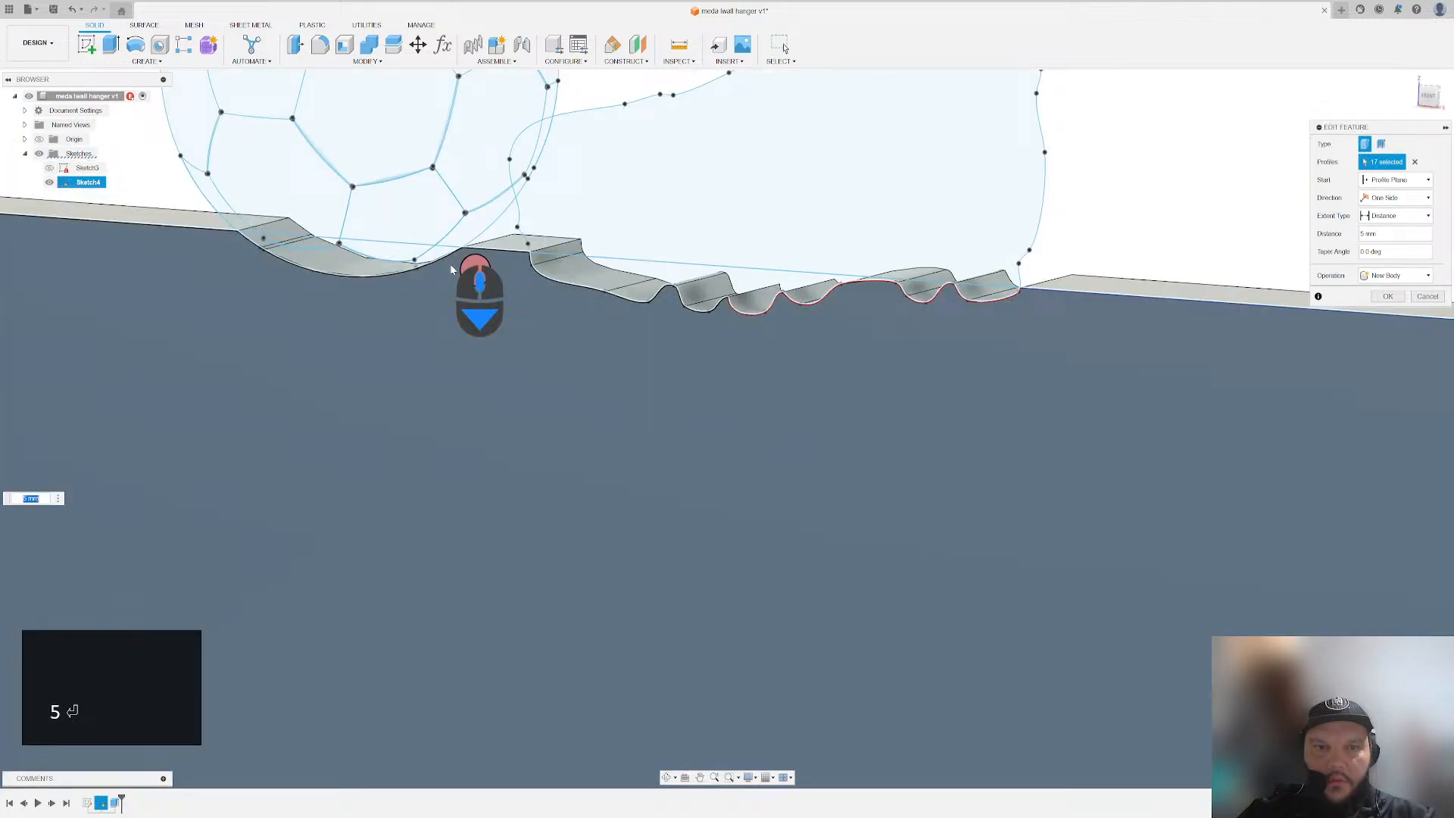
{"action": "left_click", "coordinate": [256, 237]}
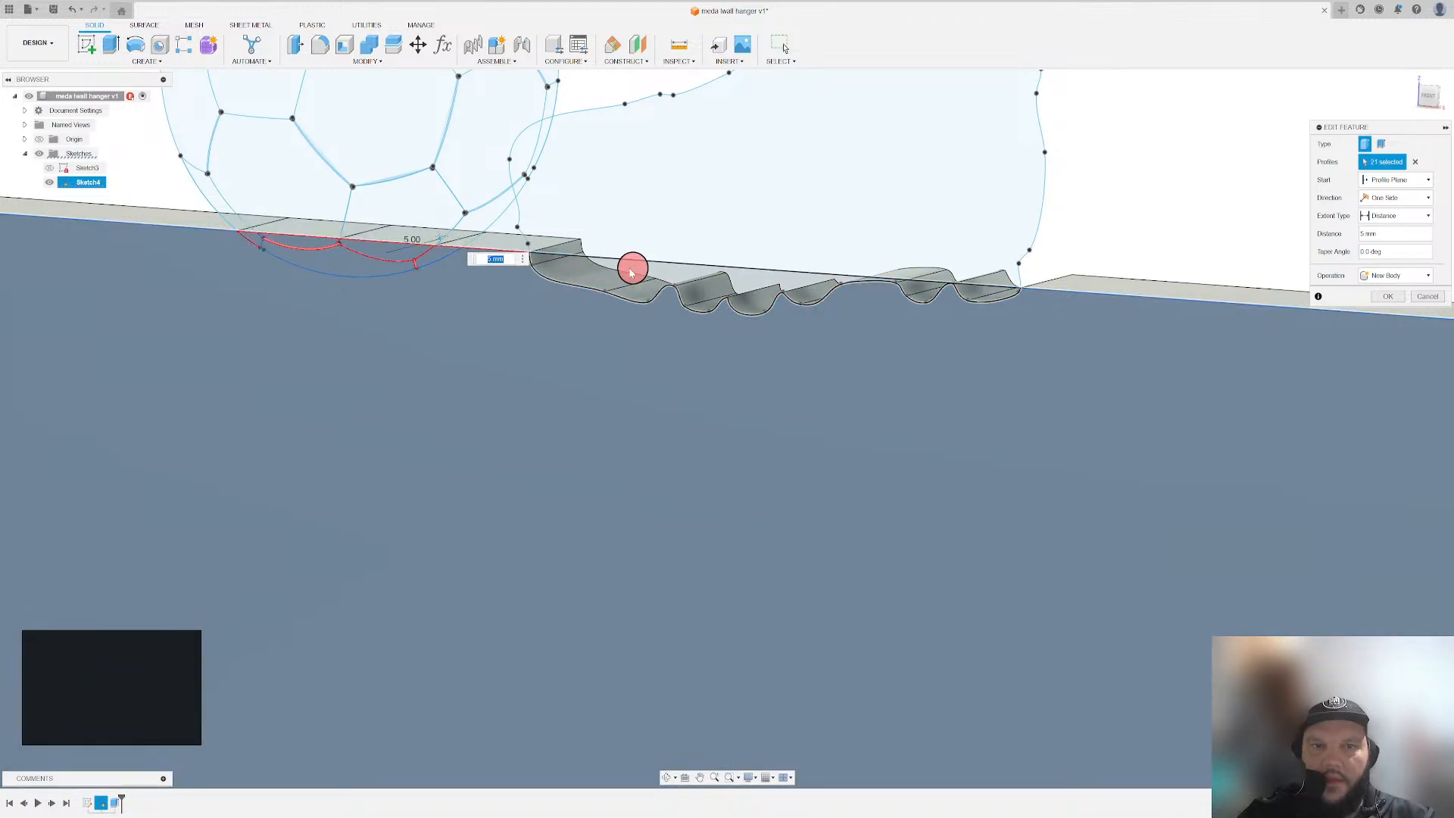
{"action": "left_click", "coordinate": [630, 270]}
{"action": "scroll", "coordinate": [844, 254], "scroll_direction": "up", "scroll_amount": 3}
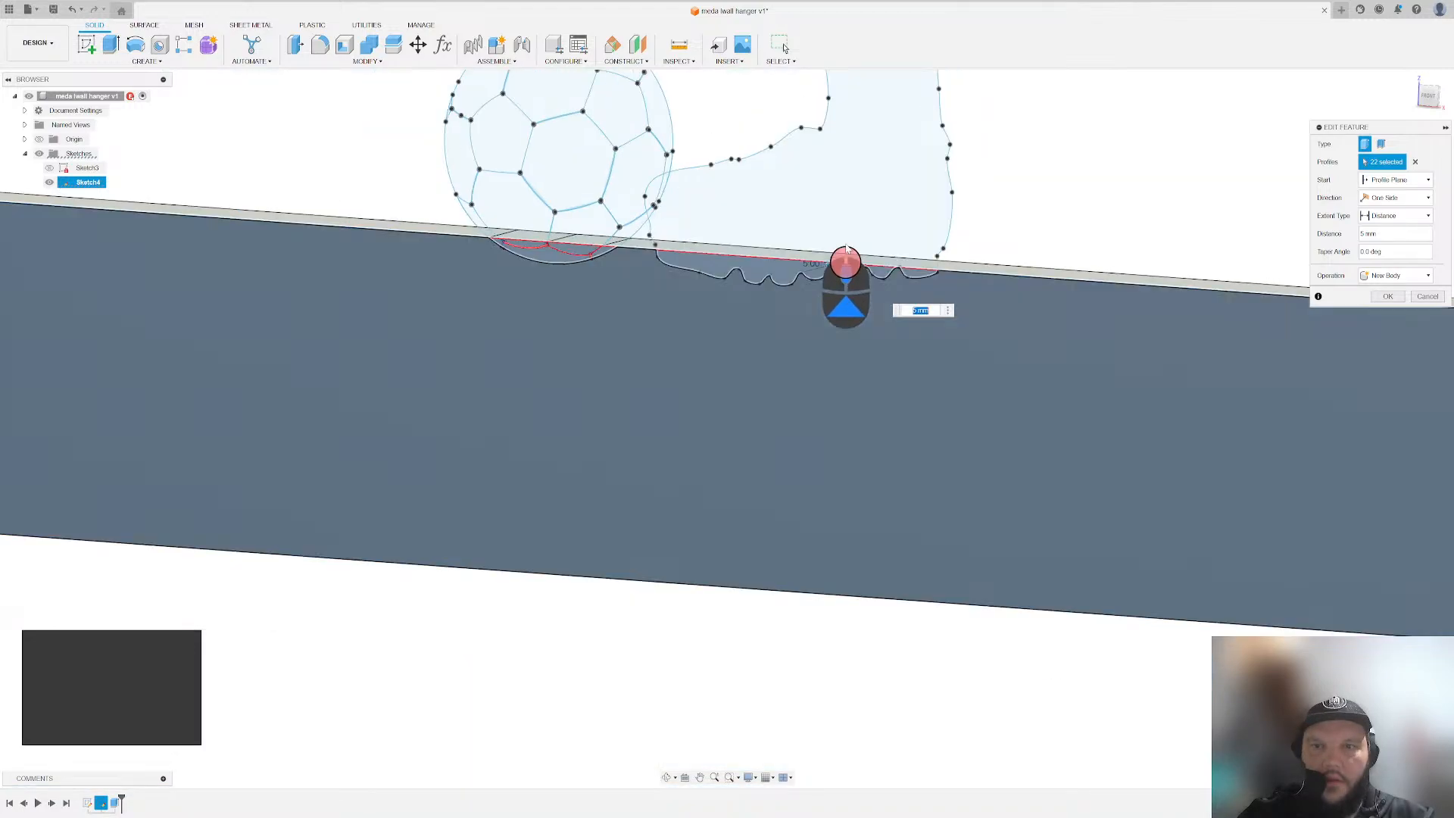
- Add the region where the hockey stick blade overlaps the top bar to the extrusion and apply the edit
{"action": "scroll", "coordinate": [464, 276], "scroll_direction": "down", "scroll_amount": 5}
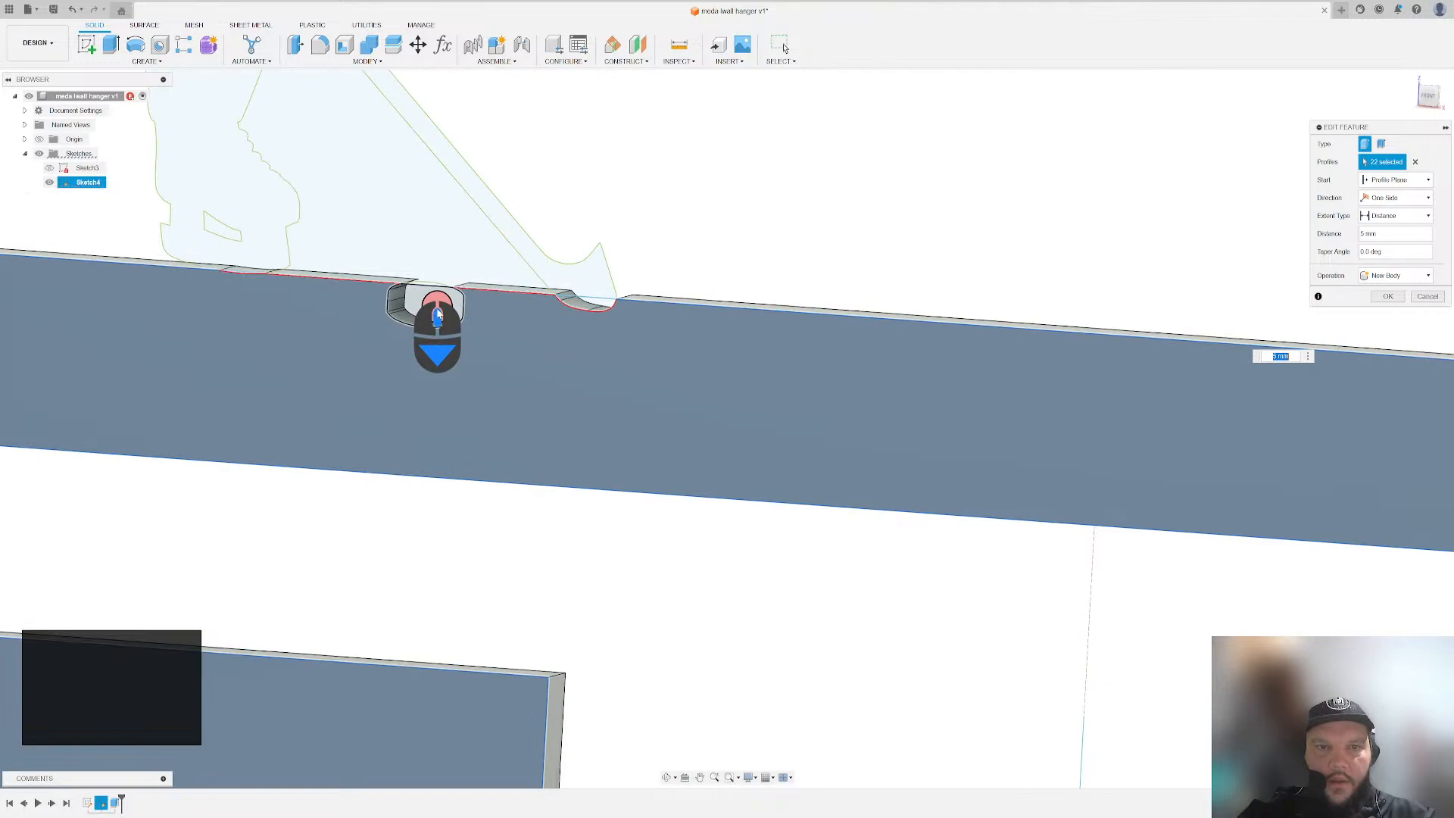
{"action": "scroll", "coordinate": [438, 316], "scroll_direction": "down", "scroll_amount": 3}
{"action": "left_click", "coordinate": [595, 307]}
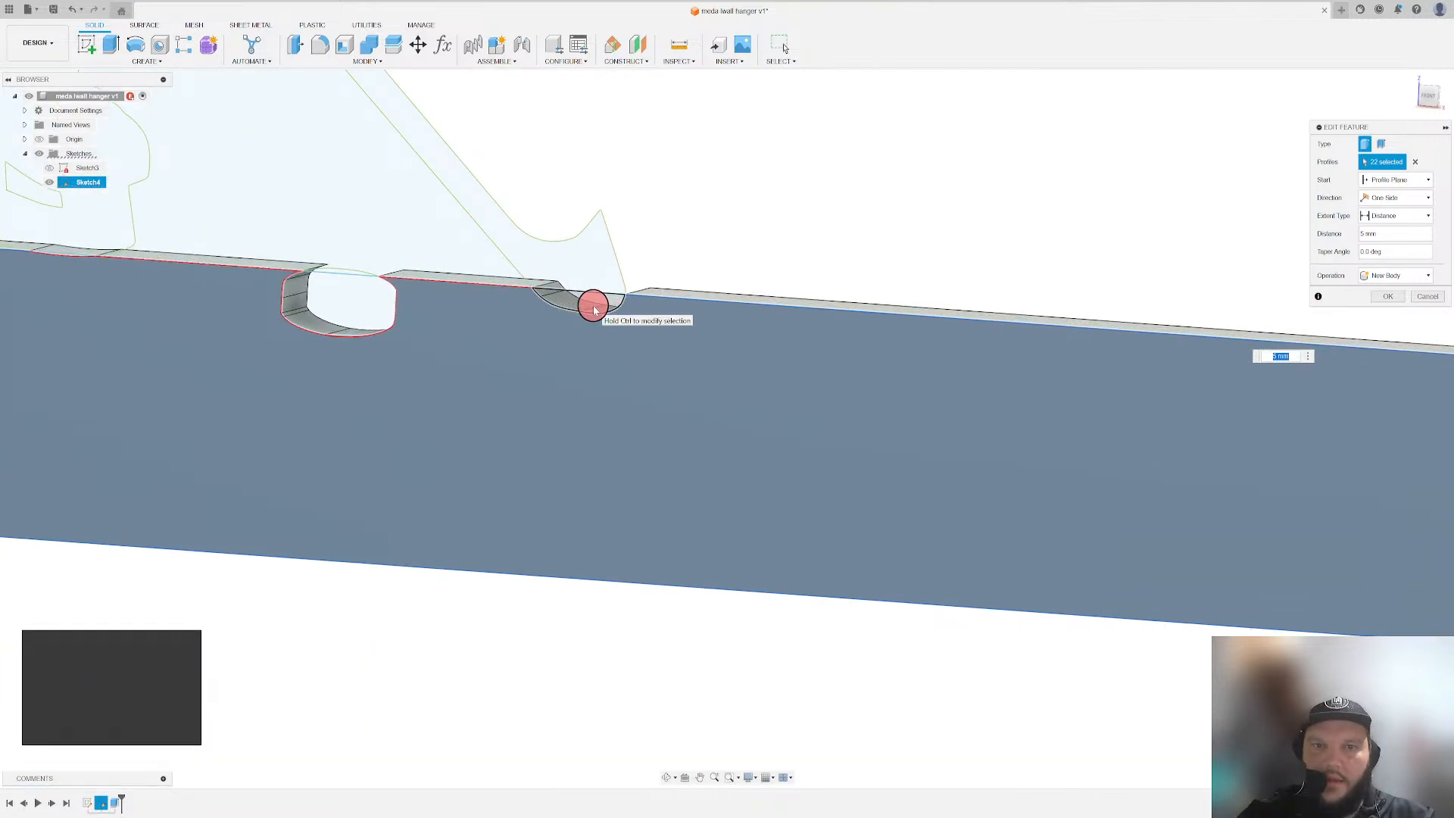
{"action": "left_click", "coordinate": [595, 311]}
{"action": "scroll", "coordinate": [510, 266], "scroll_direction": "up", "scroll_amount": 2}
{"action": "left_click", "coordinate": [491, 265]}
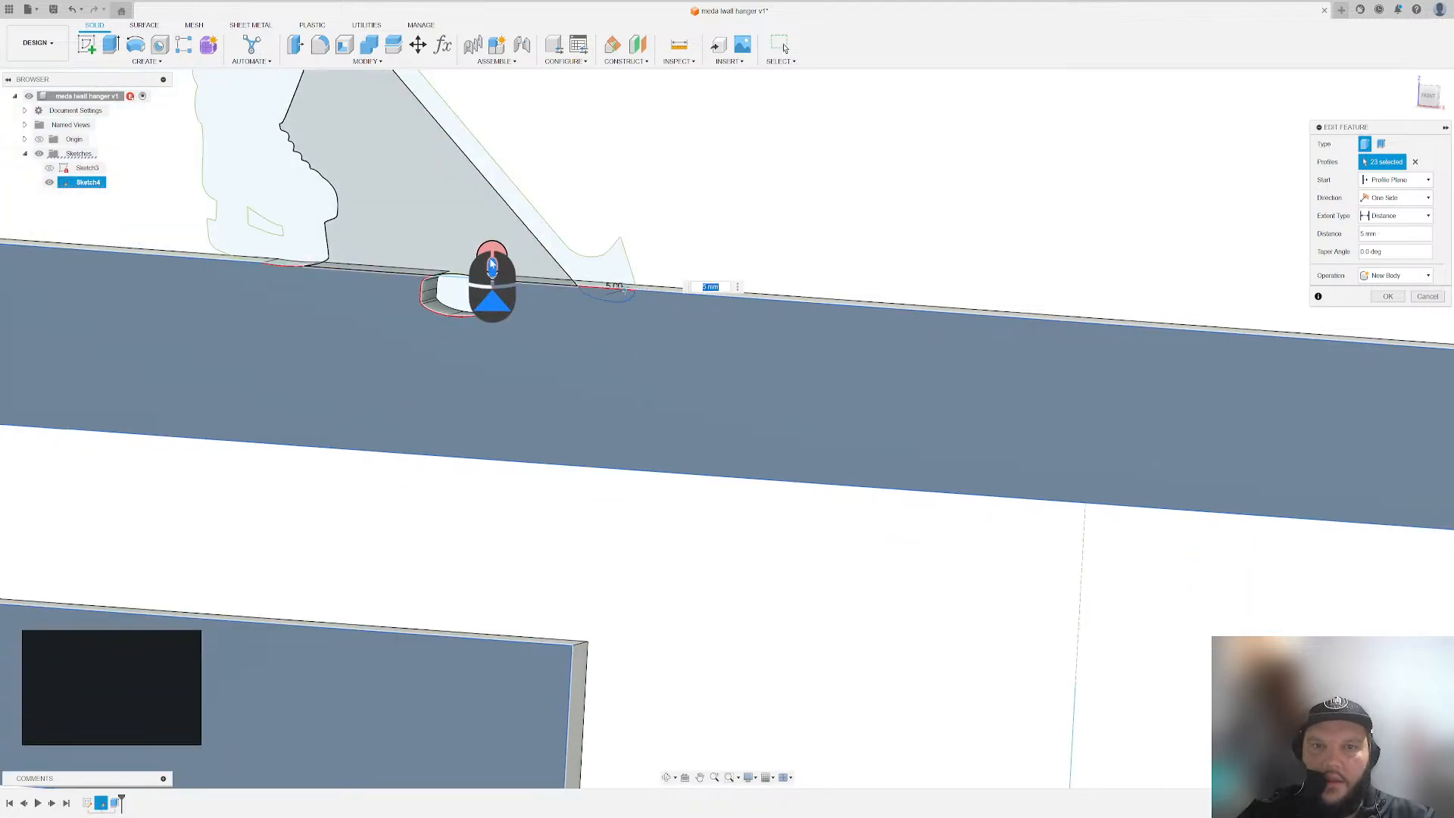
{"action": "scroll", "coordinate": [491, 265], "scroll_direction": "up", "scroll_amount": 5}
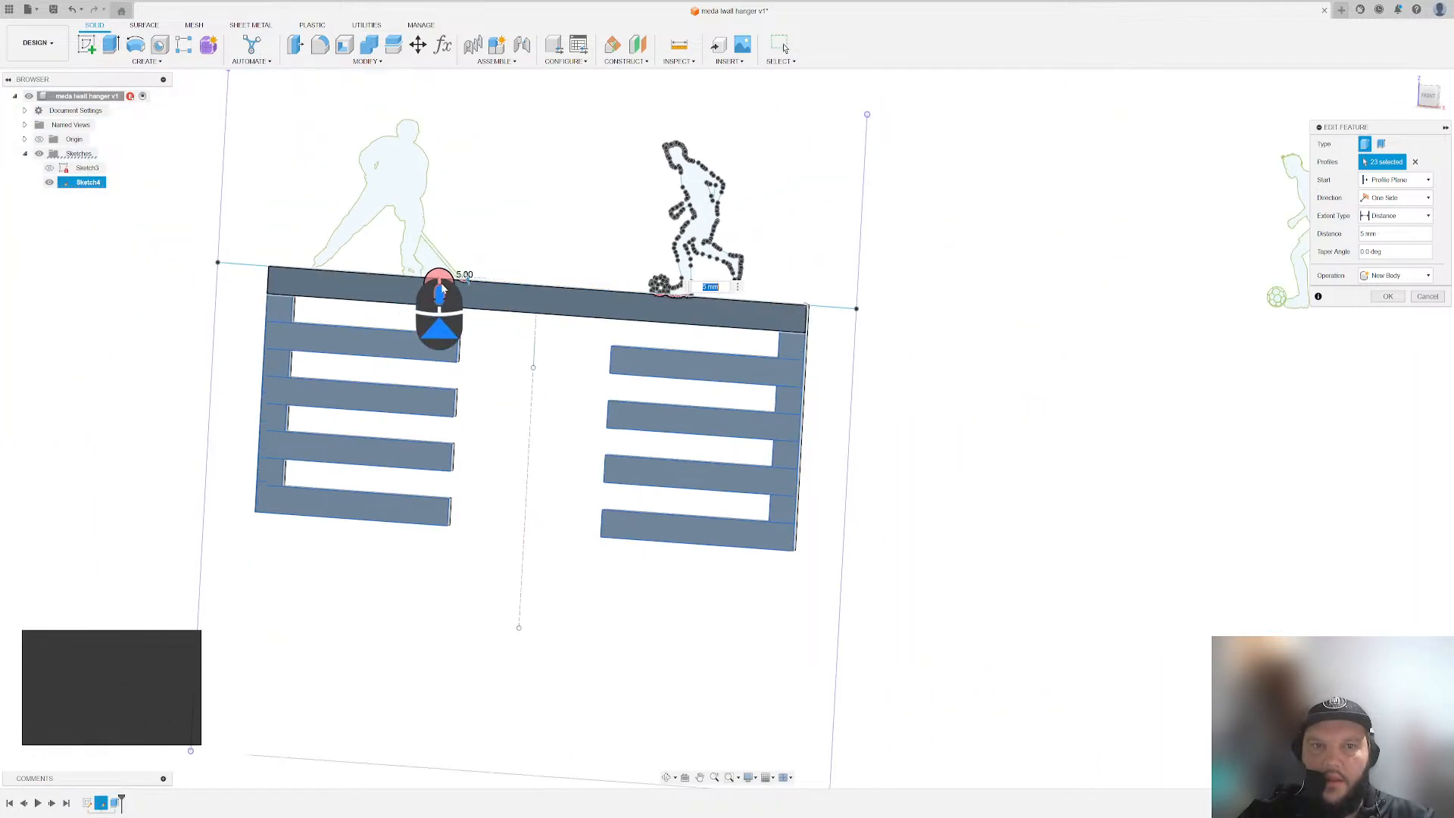
{"action": "left_click", "coordinate": [1389, 296]}
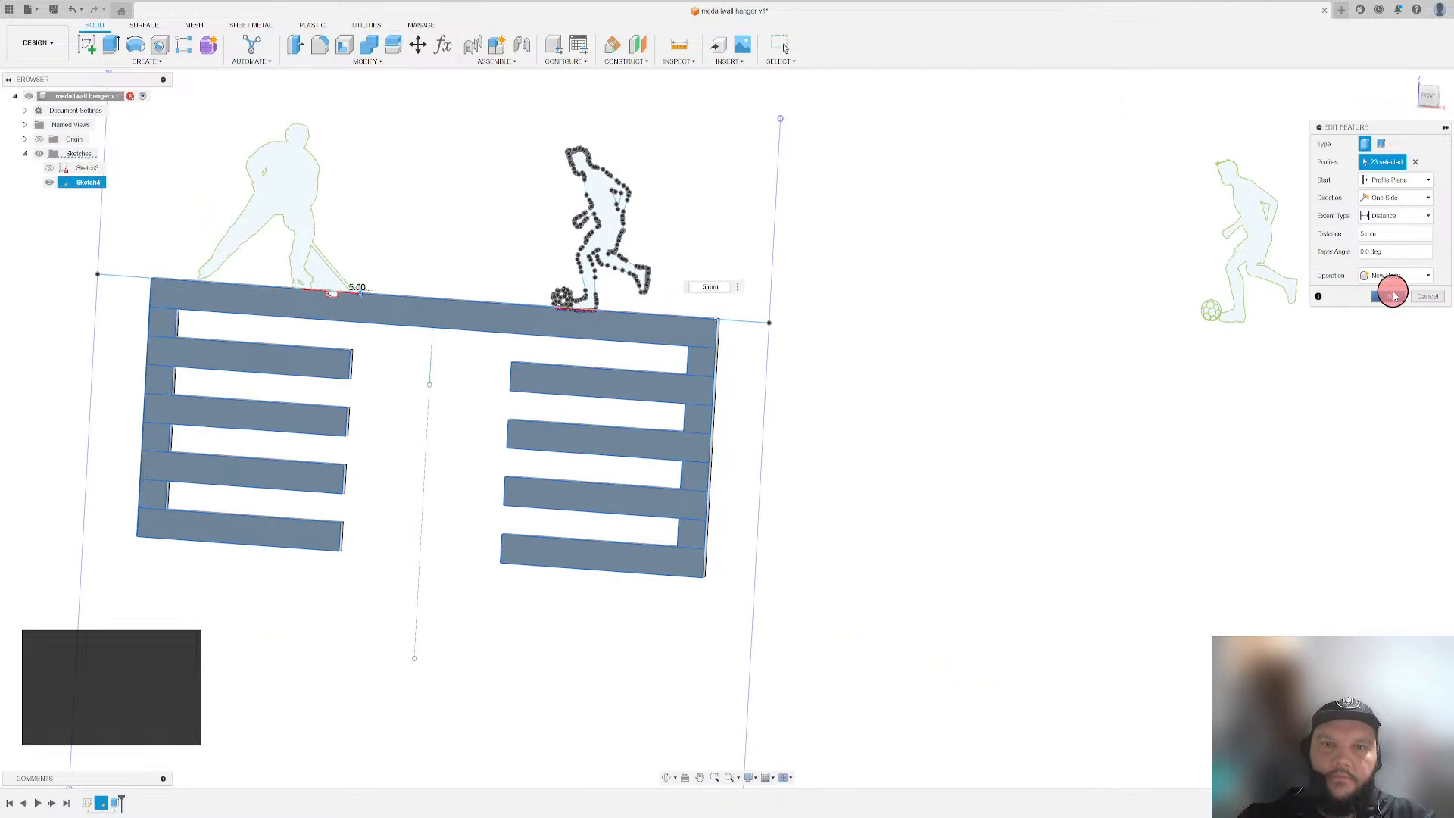
- Extrude the hockey player silhouette with its stick 5 mm as a new body
{"action": "scroll", "coordinate": [542, 248], "scroll_direction": "down", "scroll_amount": 2}
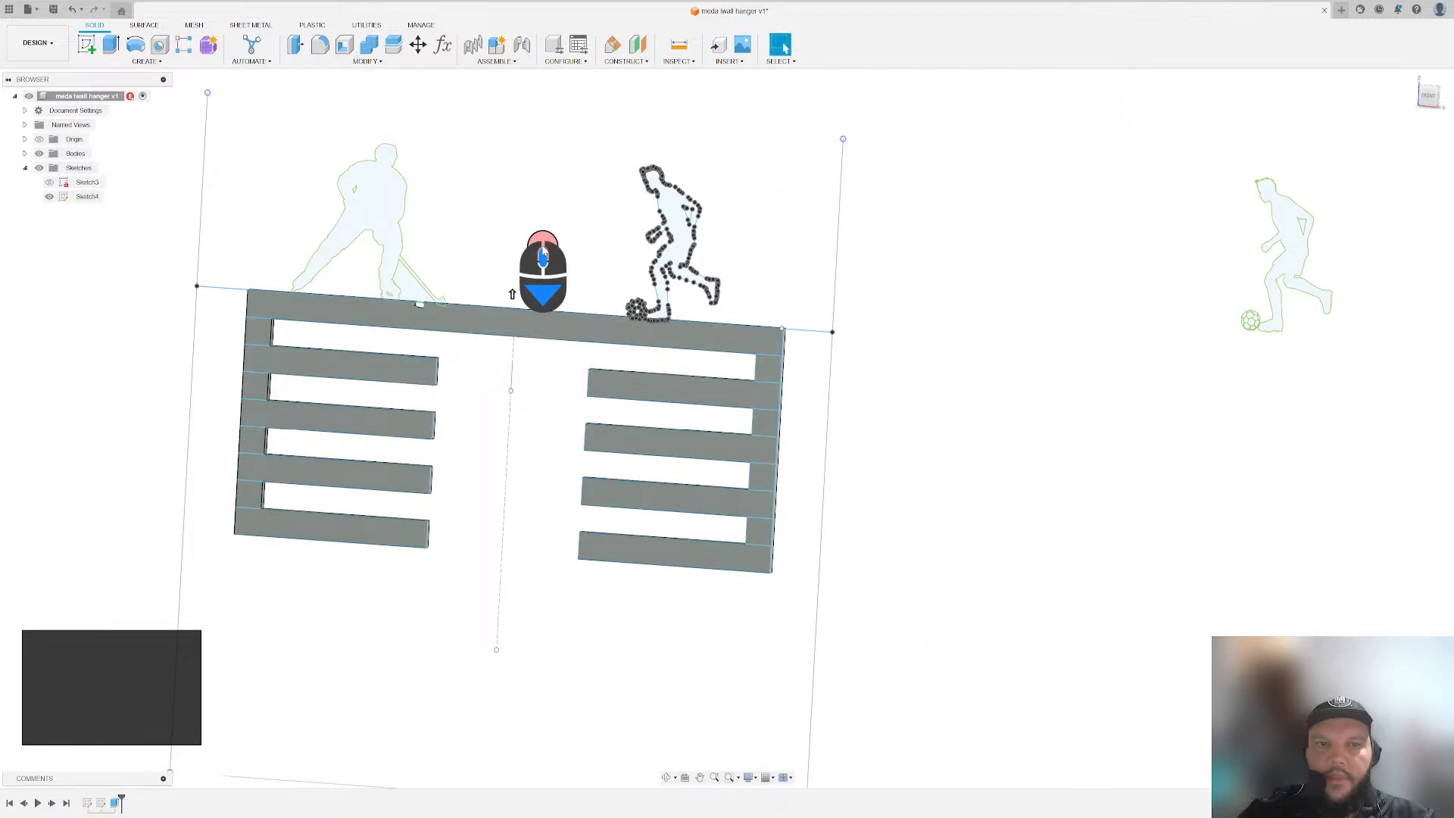
{"action": "middle_click_drag", "start_coordinate": [544, 250], "coordinate": [522, 250], "text": "shift"}
{"action": "key", "text": "e"}
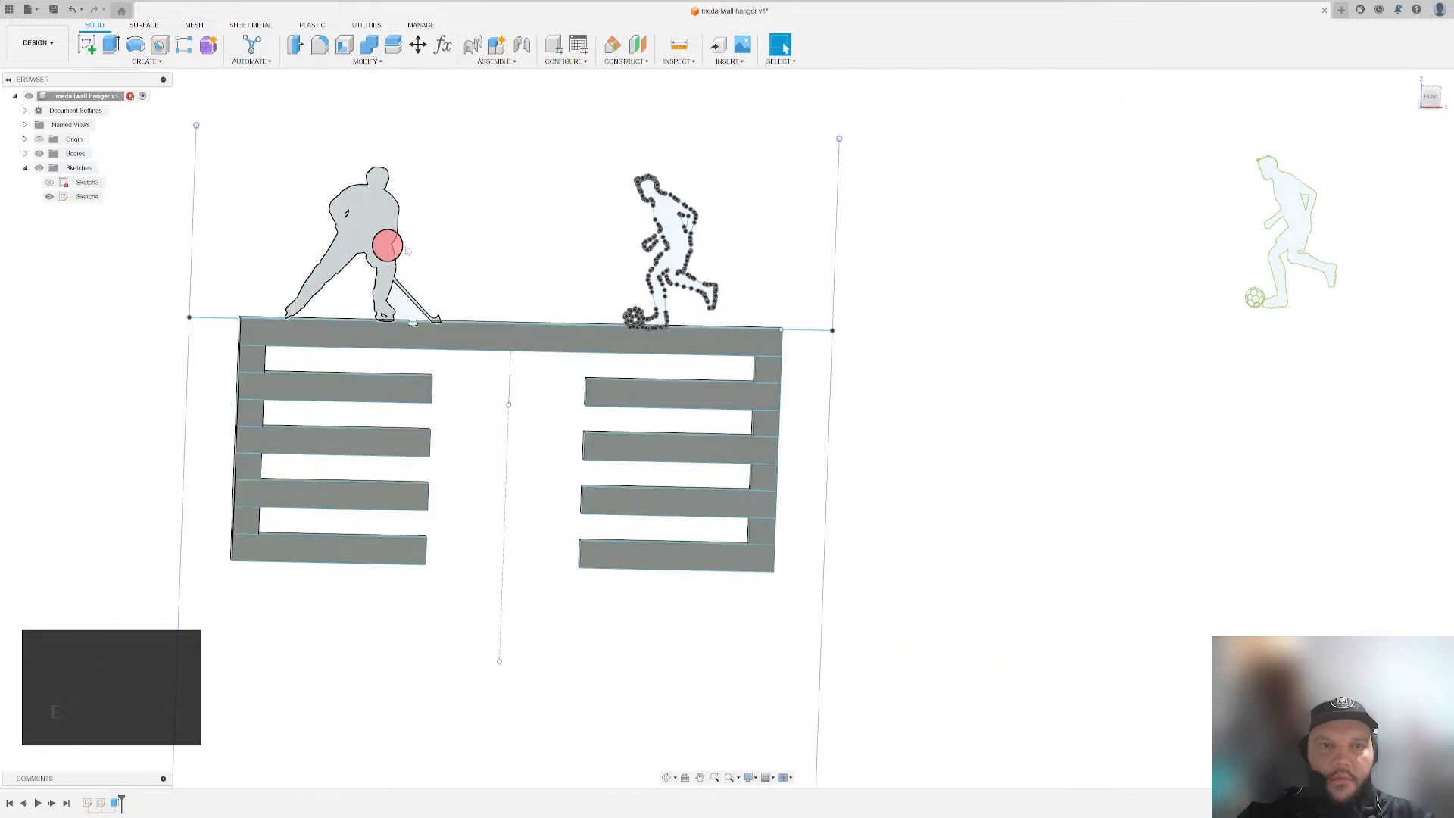
{"action": "scroll", "coordinate": [446, 247], "scroll_direction": "up", "scroll_amount": 3}
{"action": "left_click", "coordinate": [357, 217]}
{"action": "key", "text": "e"}
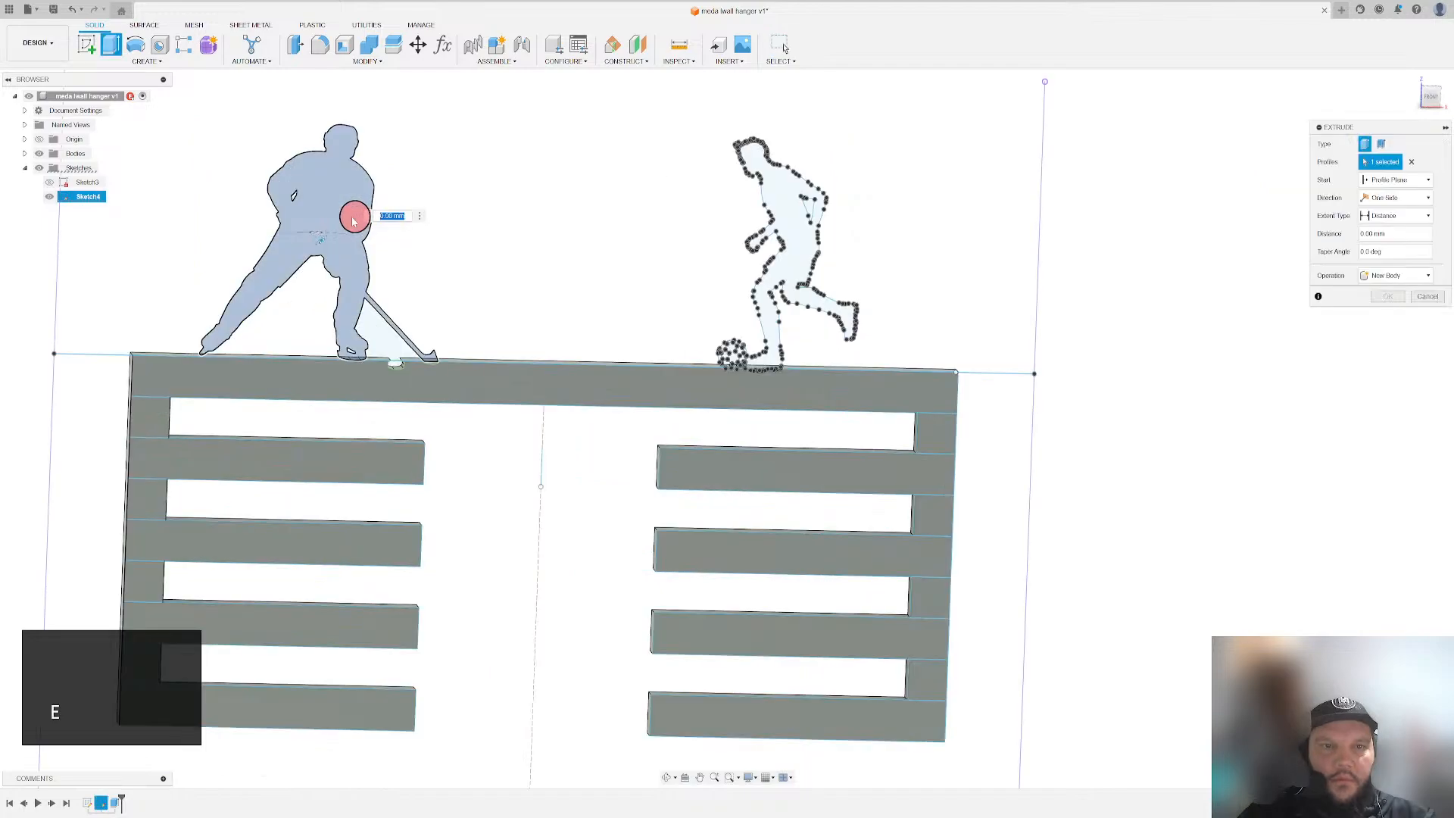
{"action": "type", "text": "5"}
{"action": "scroll", "coordinate": [353, 222], "scroll_direction": "up", "scroll_amount": 2}
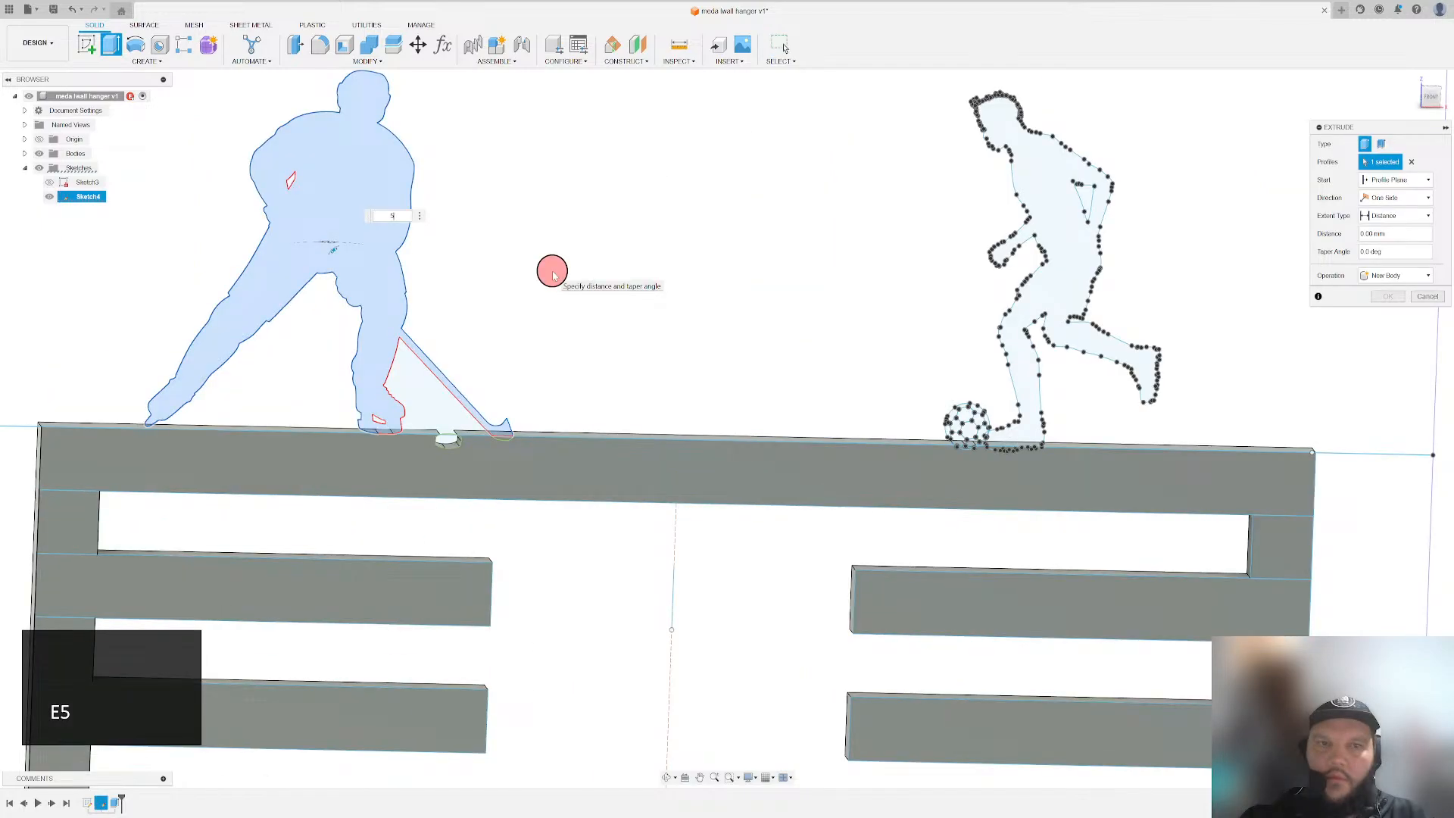
{"action": "left_click", "coordinate": [1384, 298]}
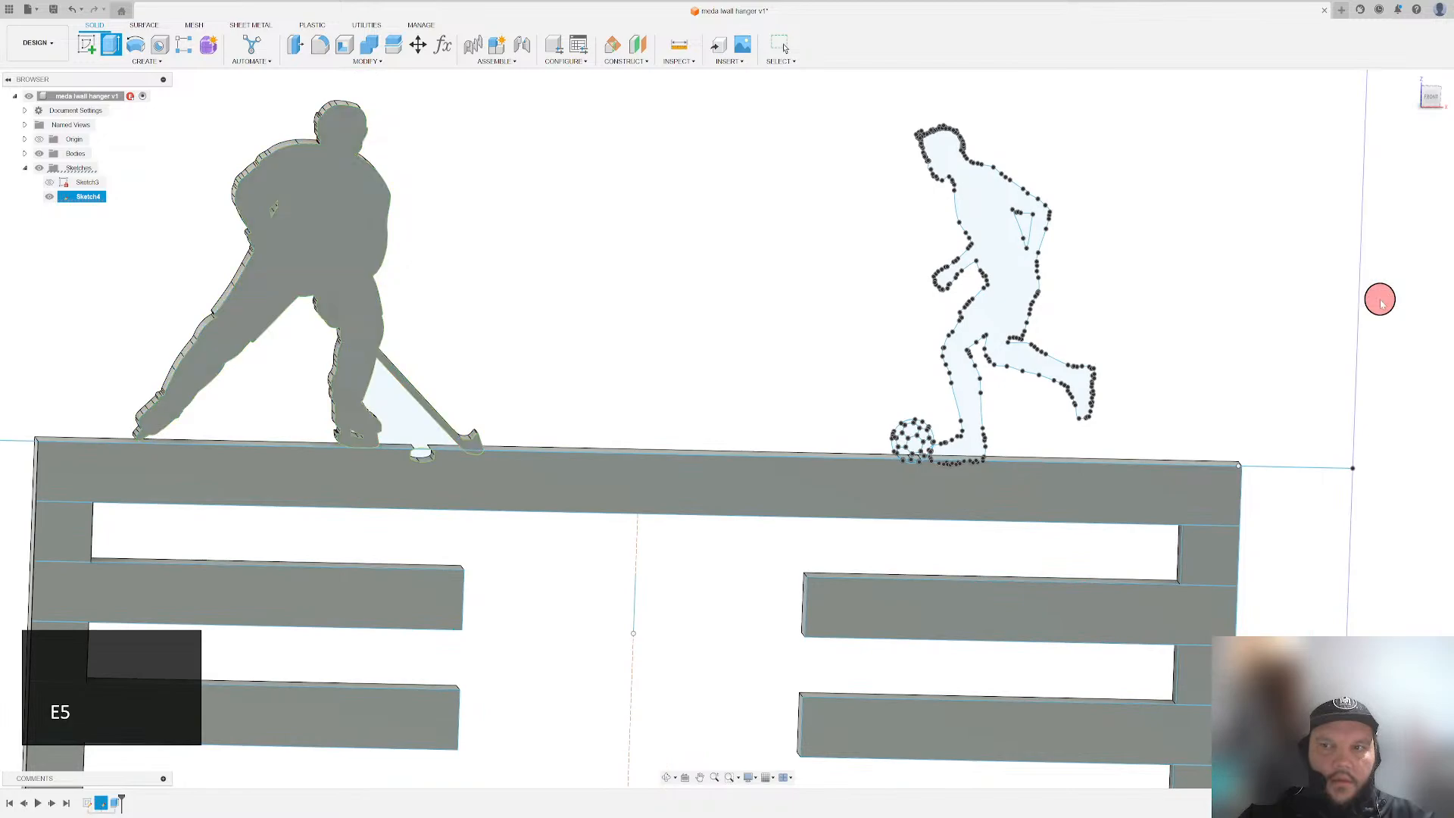
- Try to extrude the soccer player silhouette and all the soccer ball panels 5 mm as a new body
{"action": "middle_click_drag", "start_coordinate": [804, 294], "coordinate": [628, 331], "text": "shift"}
{"action": "key", "text": "e"}
{"action": "scroll", "coordinate": [629, 331], "scroll_direction": "down", "scroll_amount": 2}
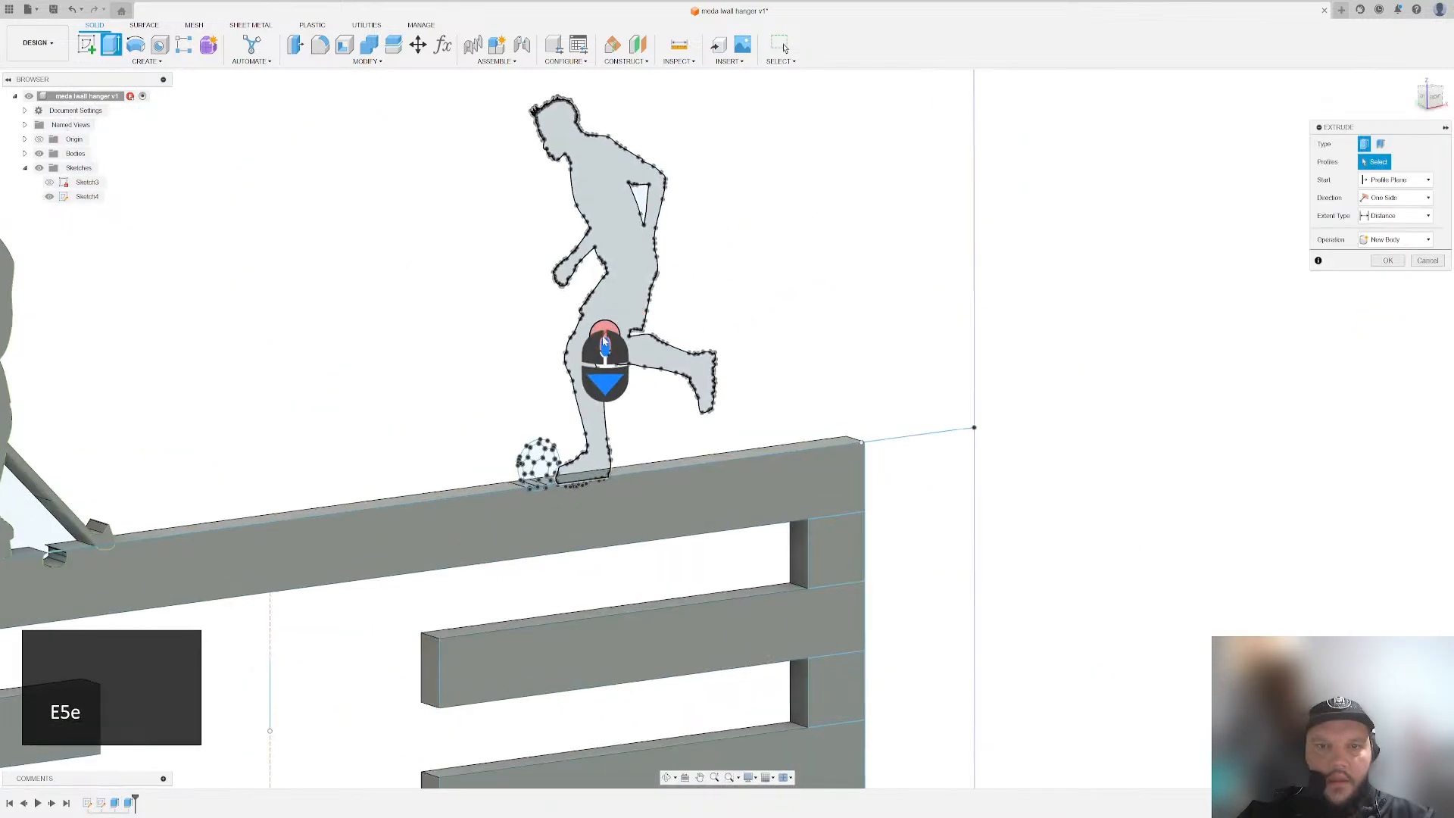
{"action": "left_click", "coordinate": [605, 343]}
{"action": "scroll", "coordinate": [552, 520], "scroll_direction": "down", "scroll_amount": 8}
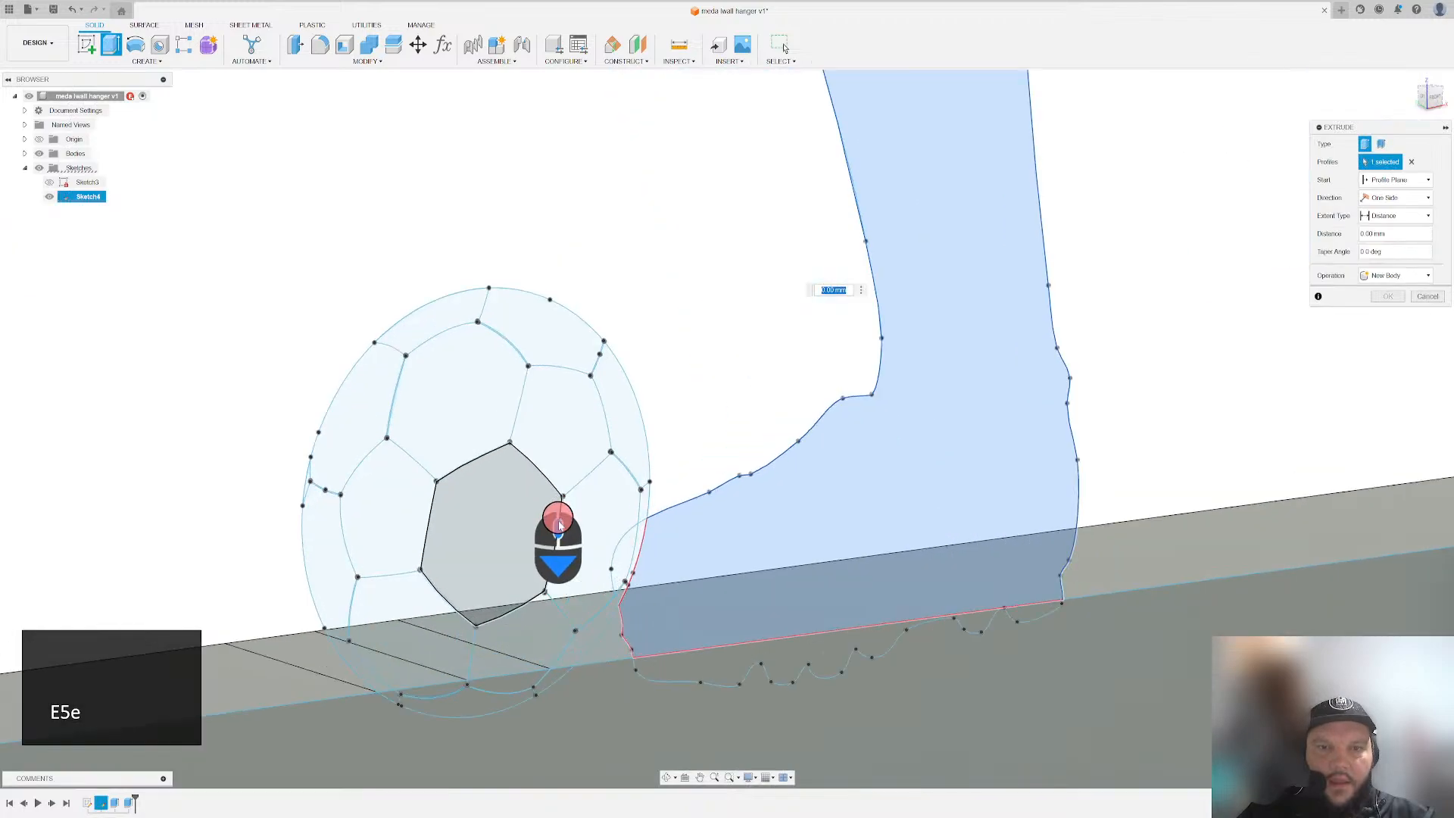
{"action": "scroll", "coordinate": [559, 523], "scroll_direction": "down", "scroll_amount": 2}
{"action": "left_click", "coordinate": [631, 415]}
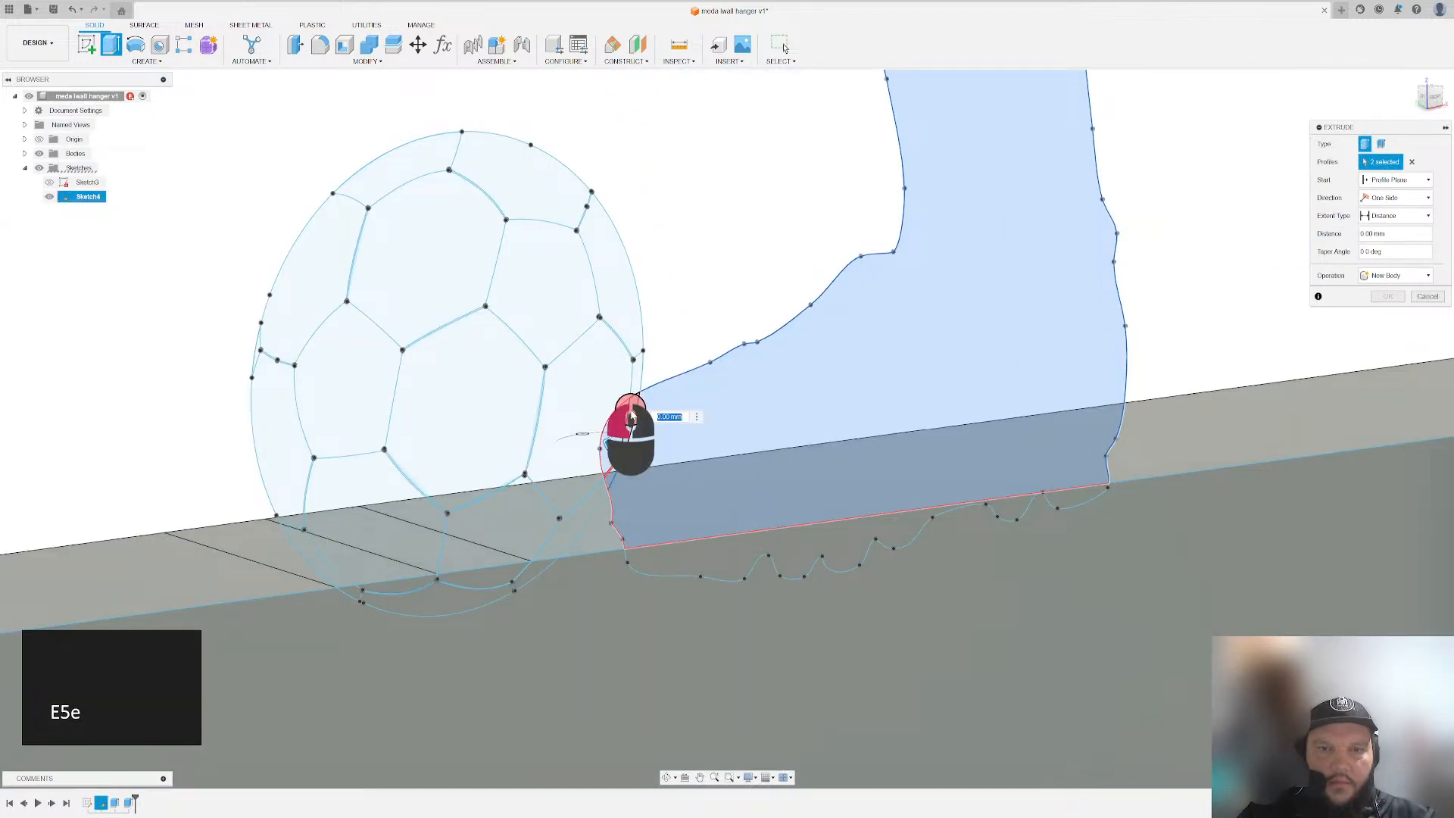
{"action": "left_click", "coordinate": [587, 424]}
{"action": "left_click", "coordinate": [570, 530]}
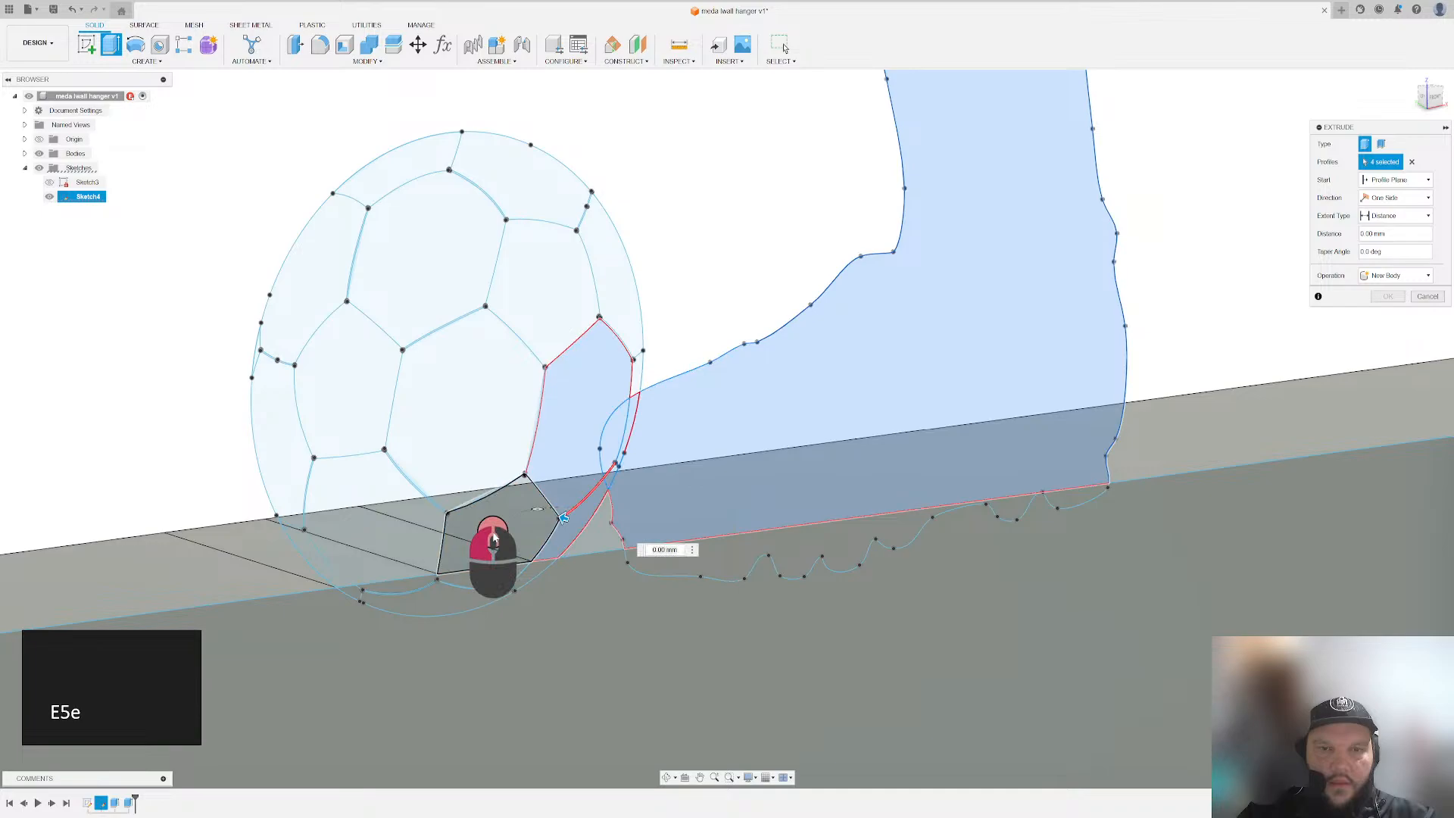
{"action": "mouse_move", "coordinate": [493, 537]}
{"action": "left_mouse_down"}
{"action": "mouse_move", "coordinate": [256, 356]}
{"action": "mouse_move", "coordinate": [493, 174]}
{"action": "mouse_move", "coordinate": [598, 241]}
{"action": "left_mouse_up"}
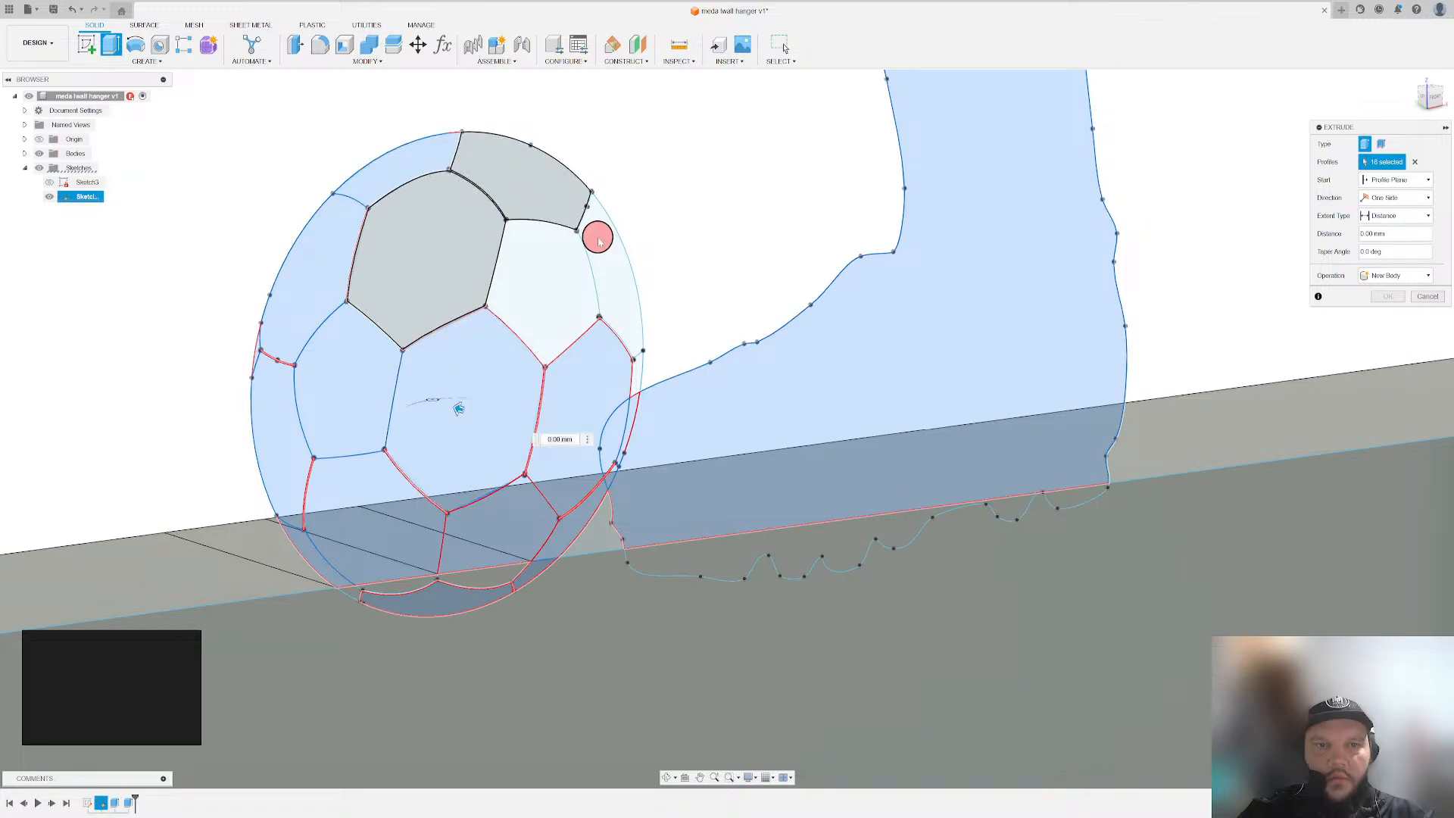
{"action": "scroll", "coordinate": [656, 272], "scroll_direction": "up", "scroll_amount": 3}
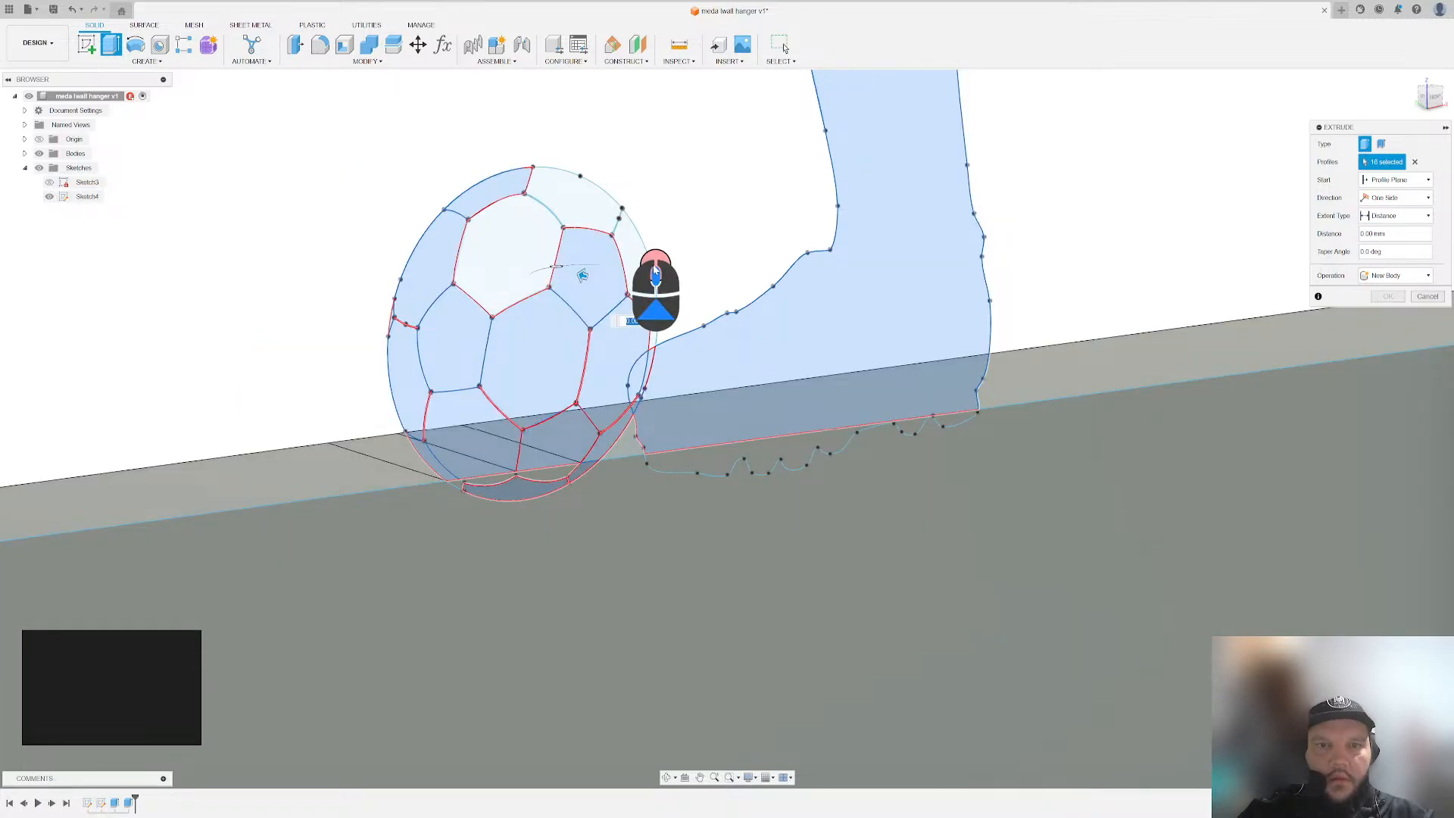
{"action": "scroll", "coordinate": [656, 271], "scroll_direction": "down", "scroll_amount": 3}
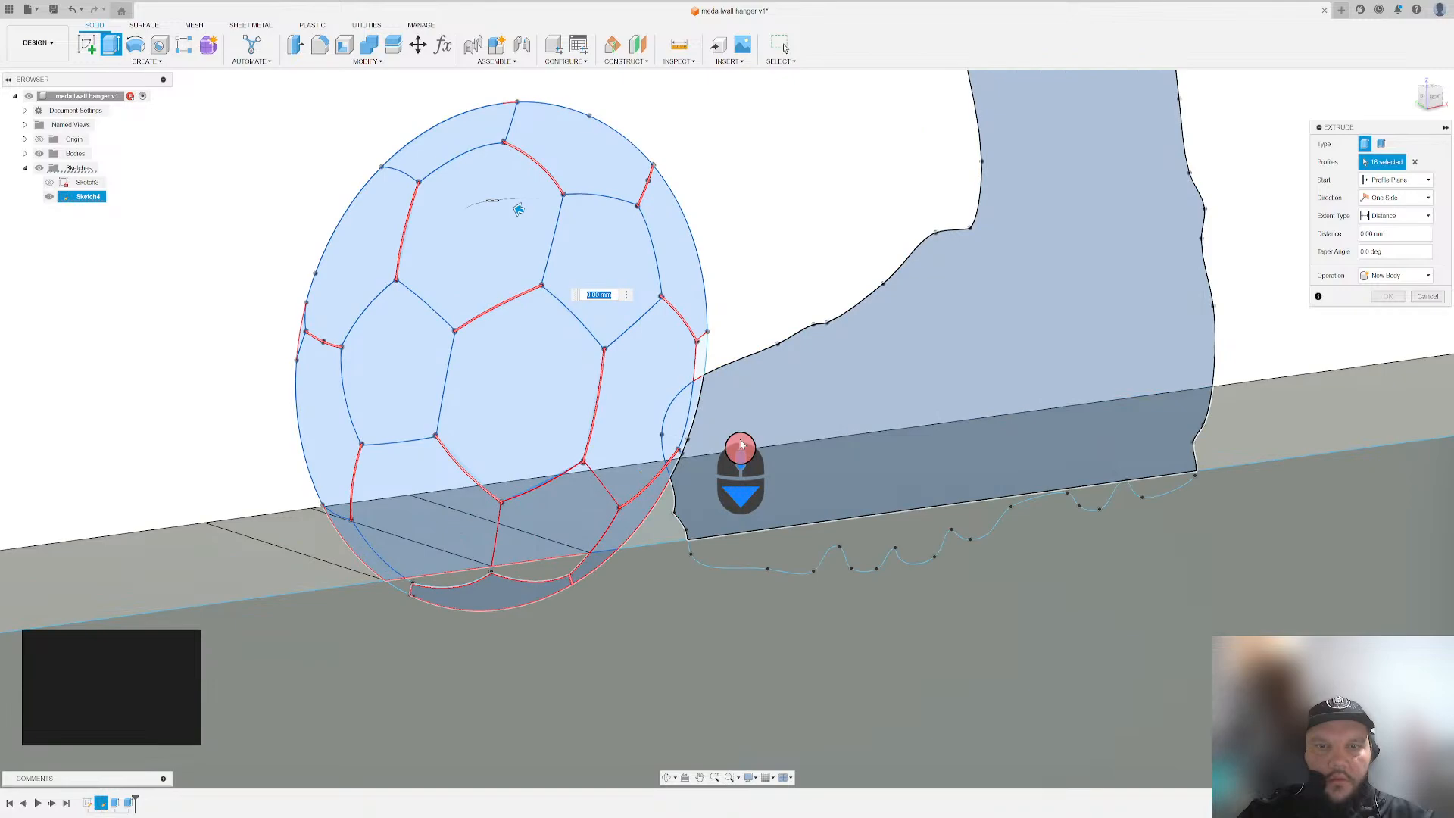
{"action": "scroll", "coordinate": [568, 556], "scroll_direction": "down", "scroll_amount": 3}
{"action": "left_click", "coordinate": [565, 526]}
{"action": "scroll", "coordinate": [603, 416], "scroll_direction": "up", "scroll_amount": 5}
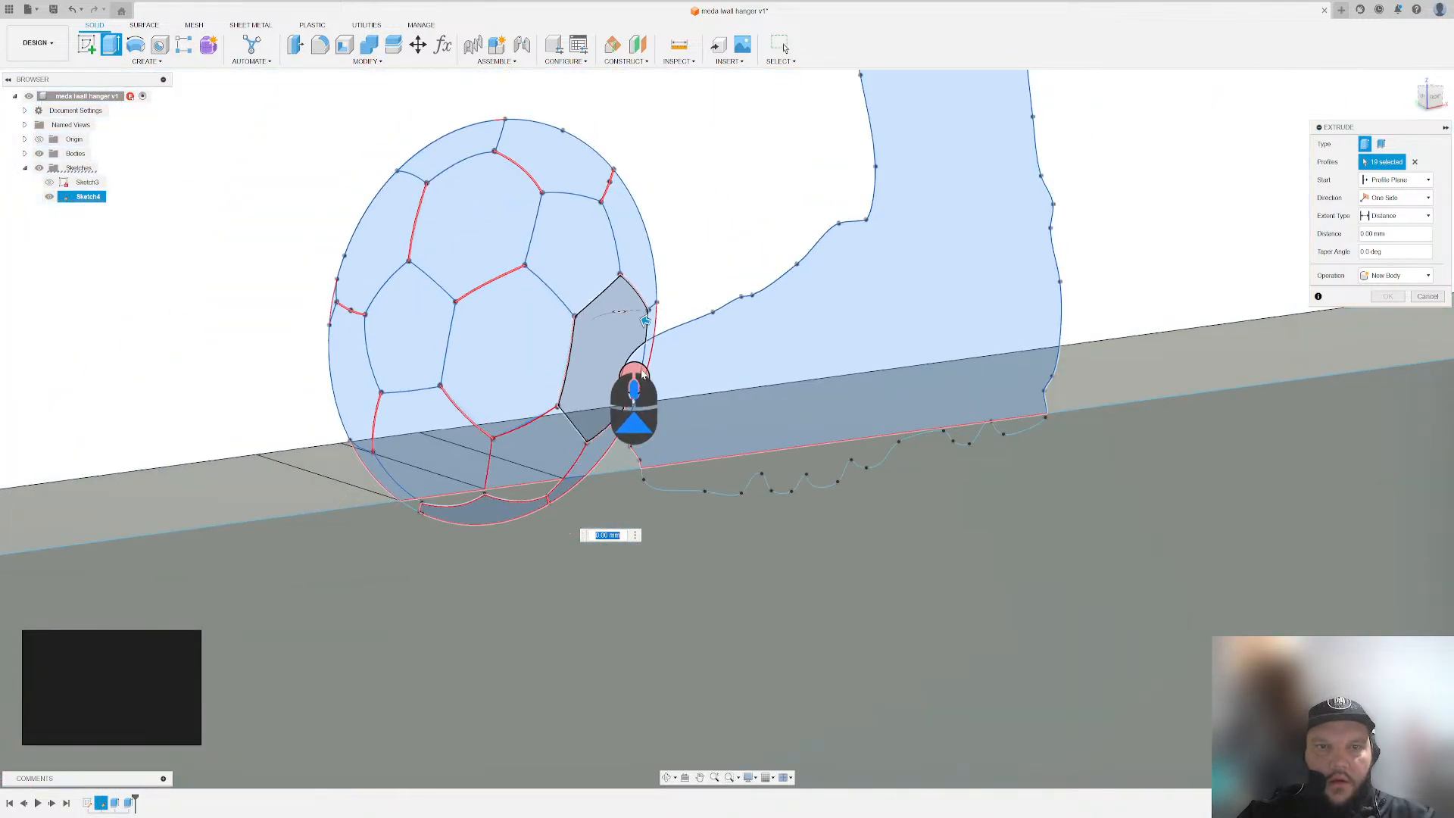
{"action": "type", "text": "e"}
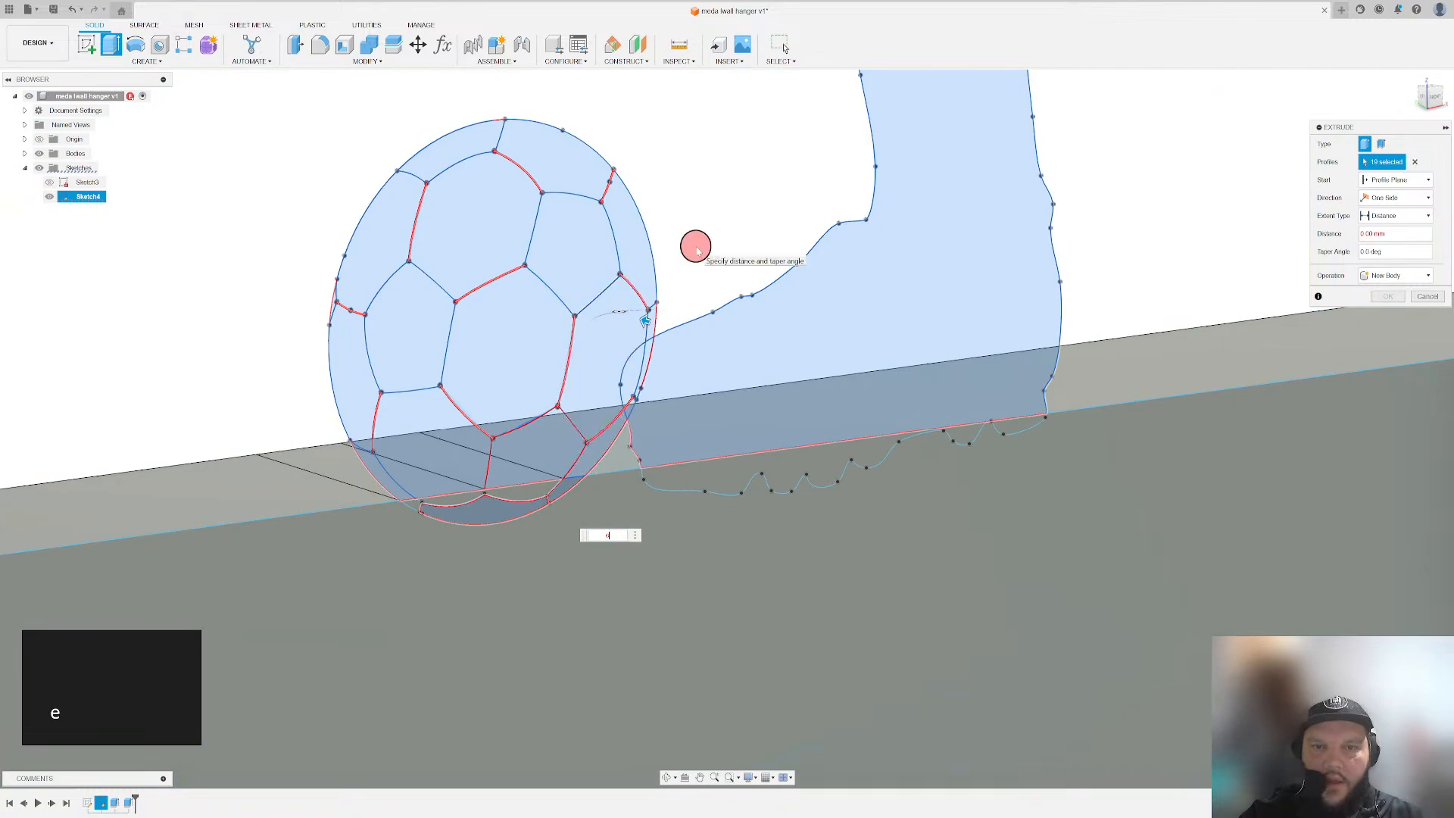
{"action": "key", "text": "BackSpace"}
{"action": "type", "text": "5"}
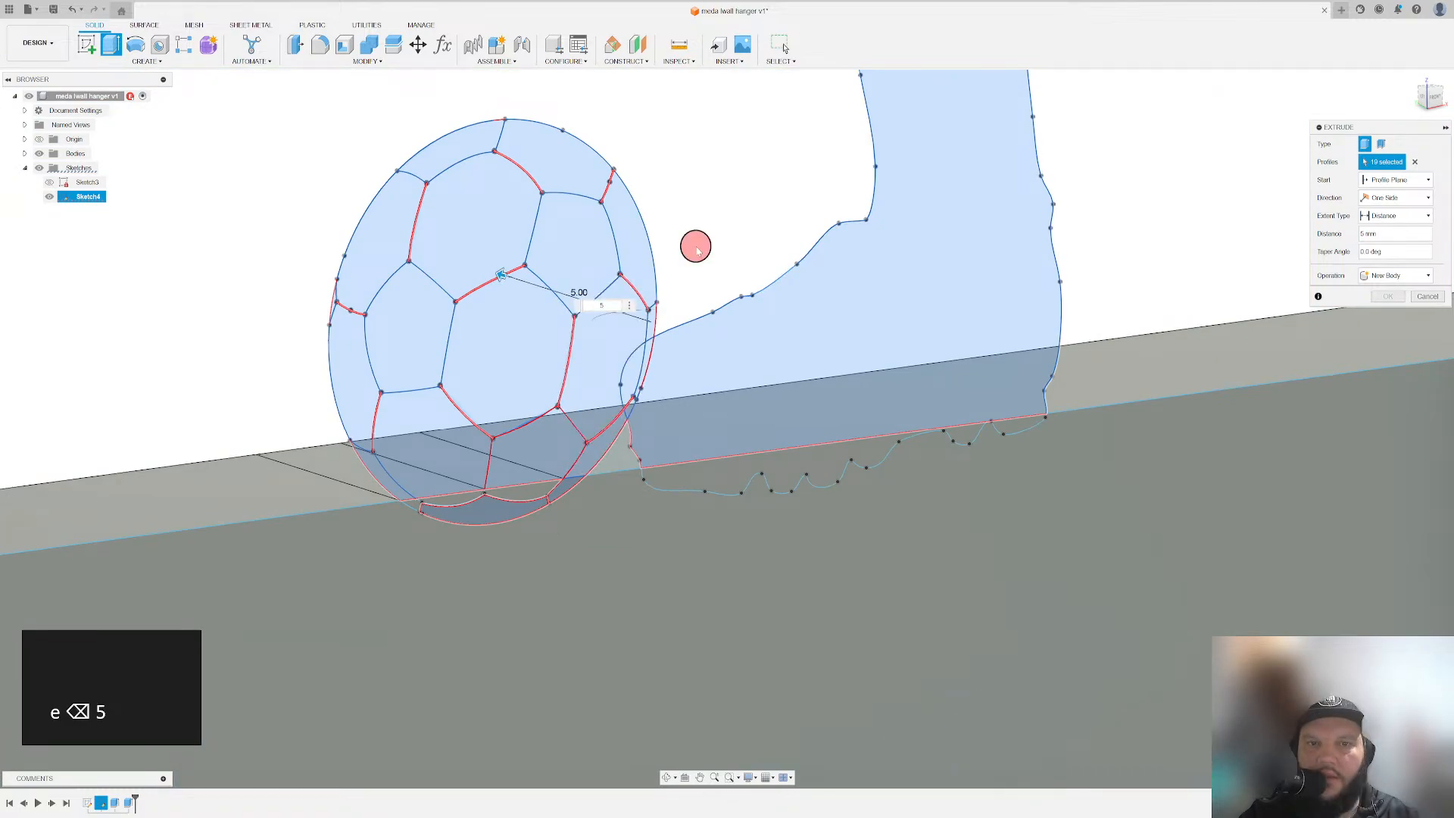
{"action": "key", "text": "Escape"}
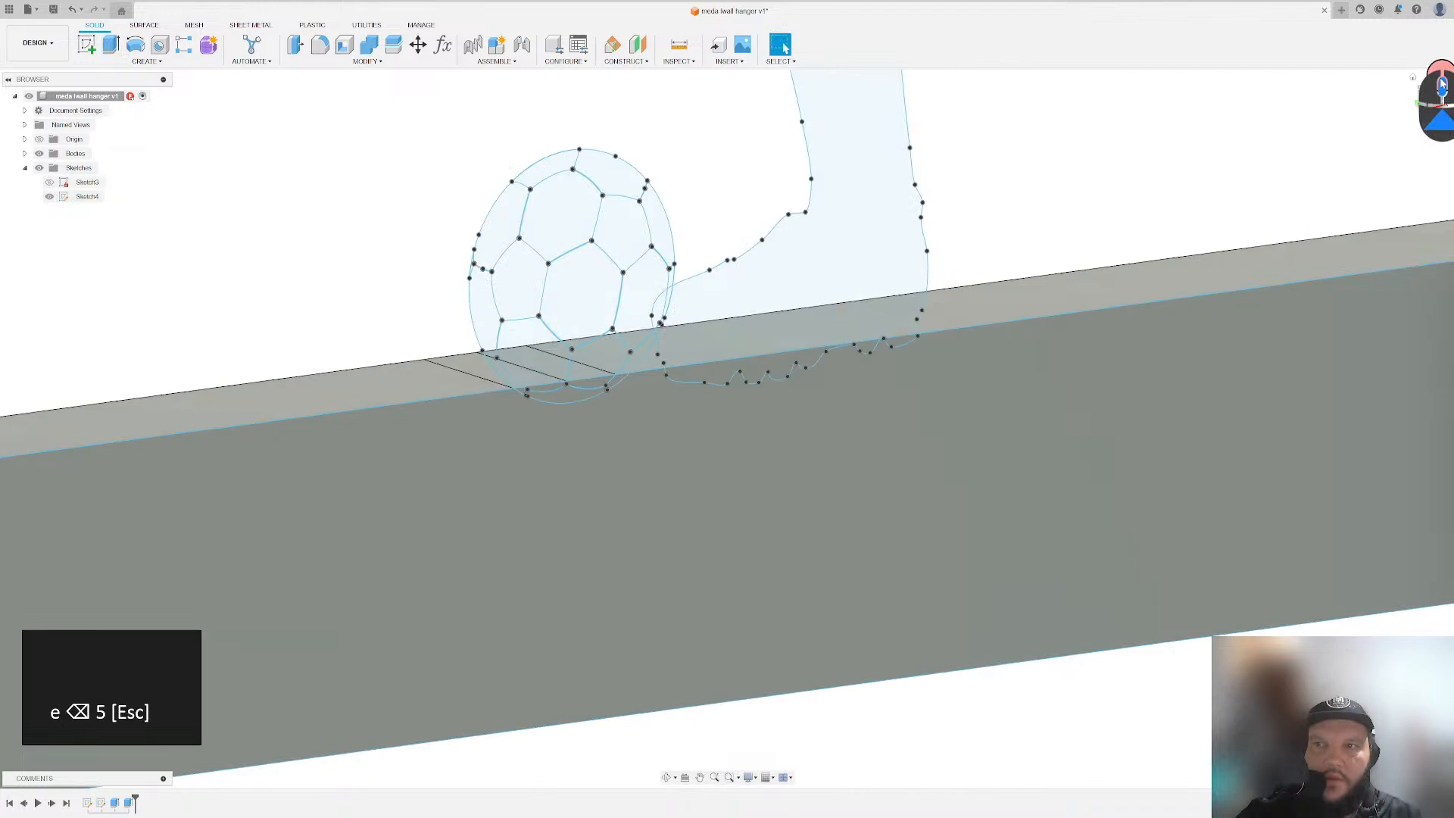
{"action": "left_click", "coordinate": [1443, 83]}
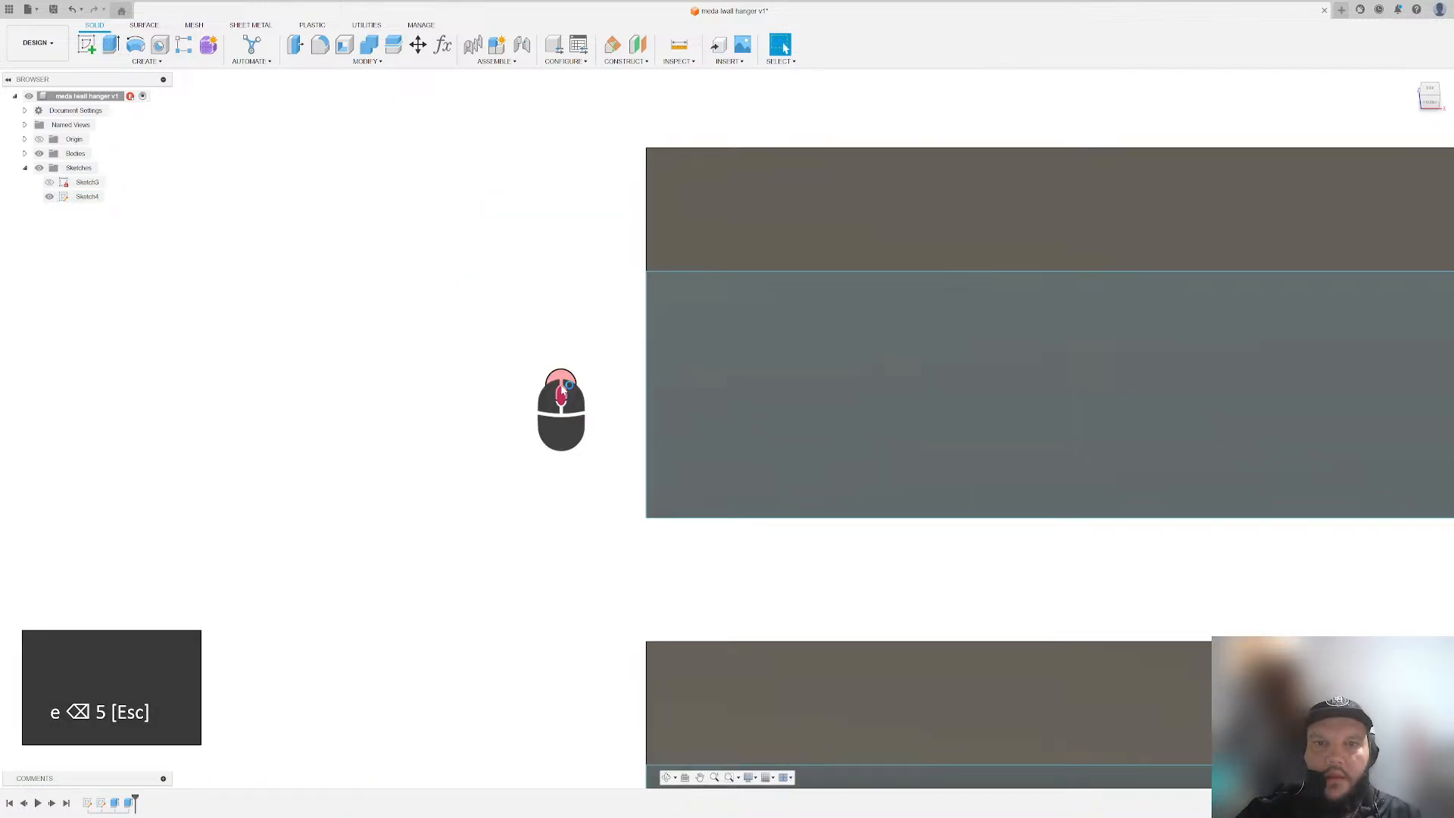
{"action": "scroll", "coordinate": [561, 391], "scroll_direction": "down", "scroll_amount": 3}
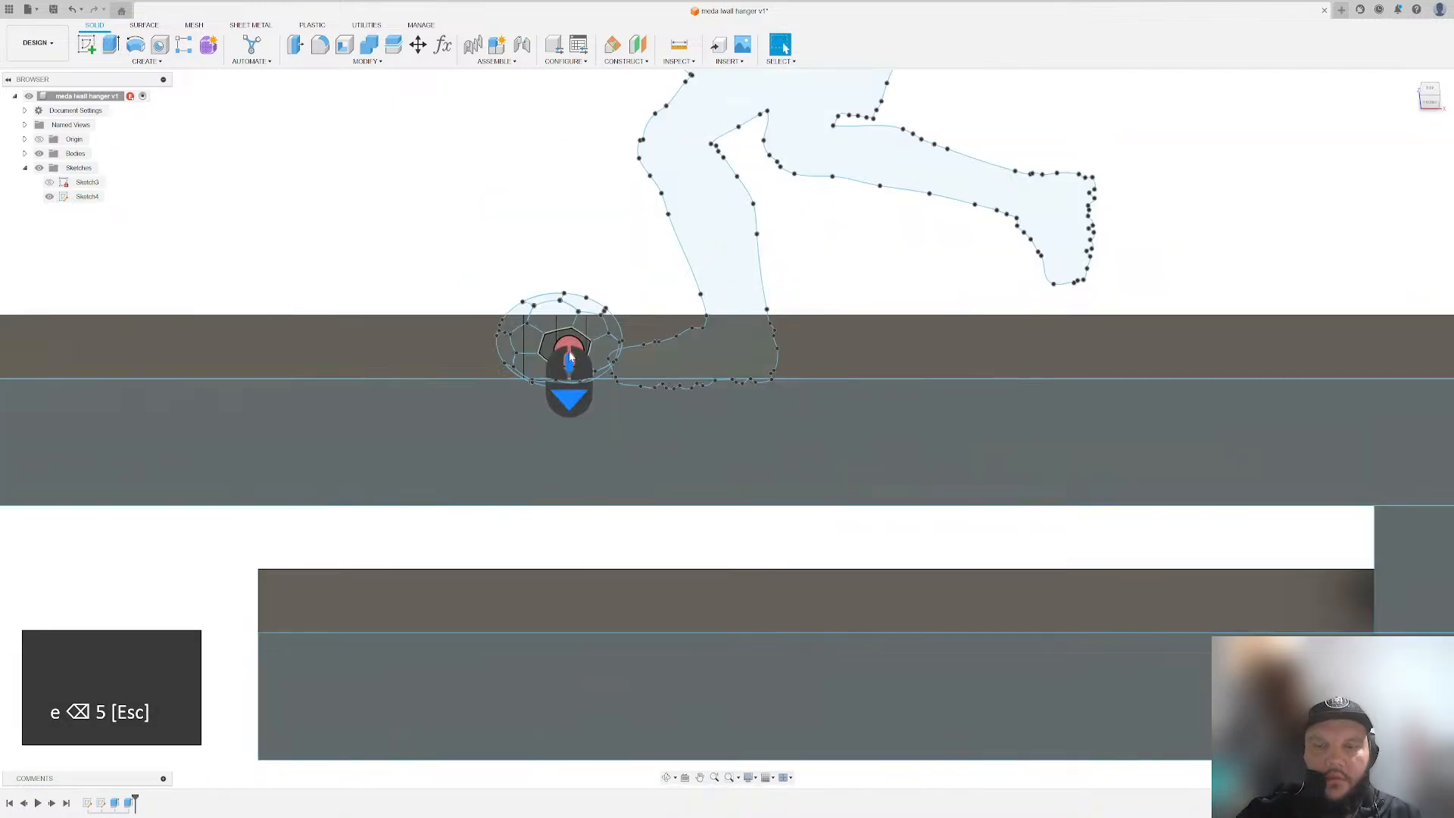
{"action": "scroll", "coordinate": [606, 333], "scroll_direction": "down", "scroll_amount": 2}
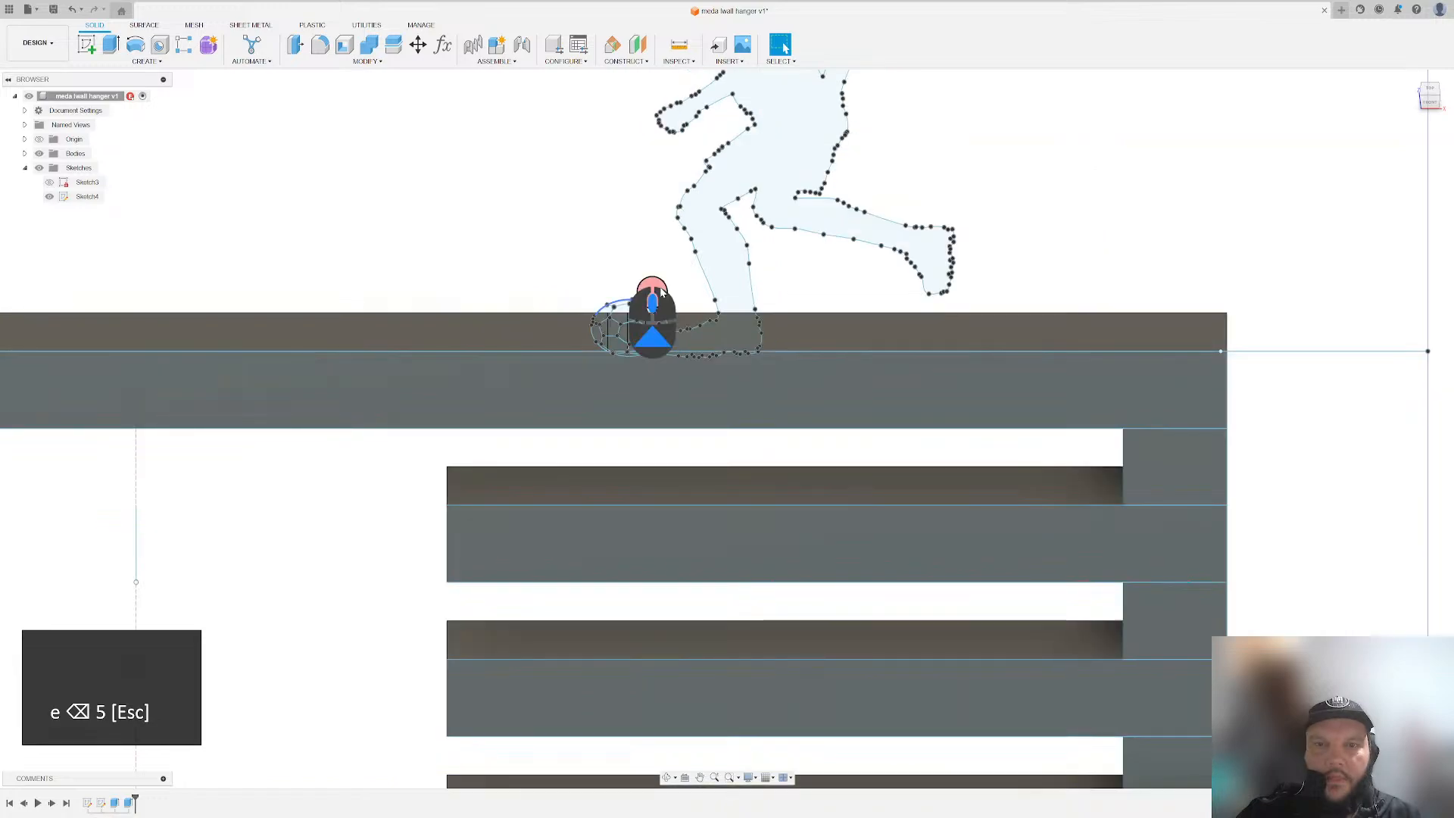
{"action": "left_click", "coordinate": [1432, 104]}
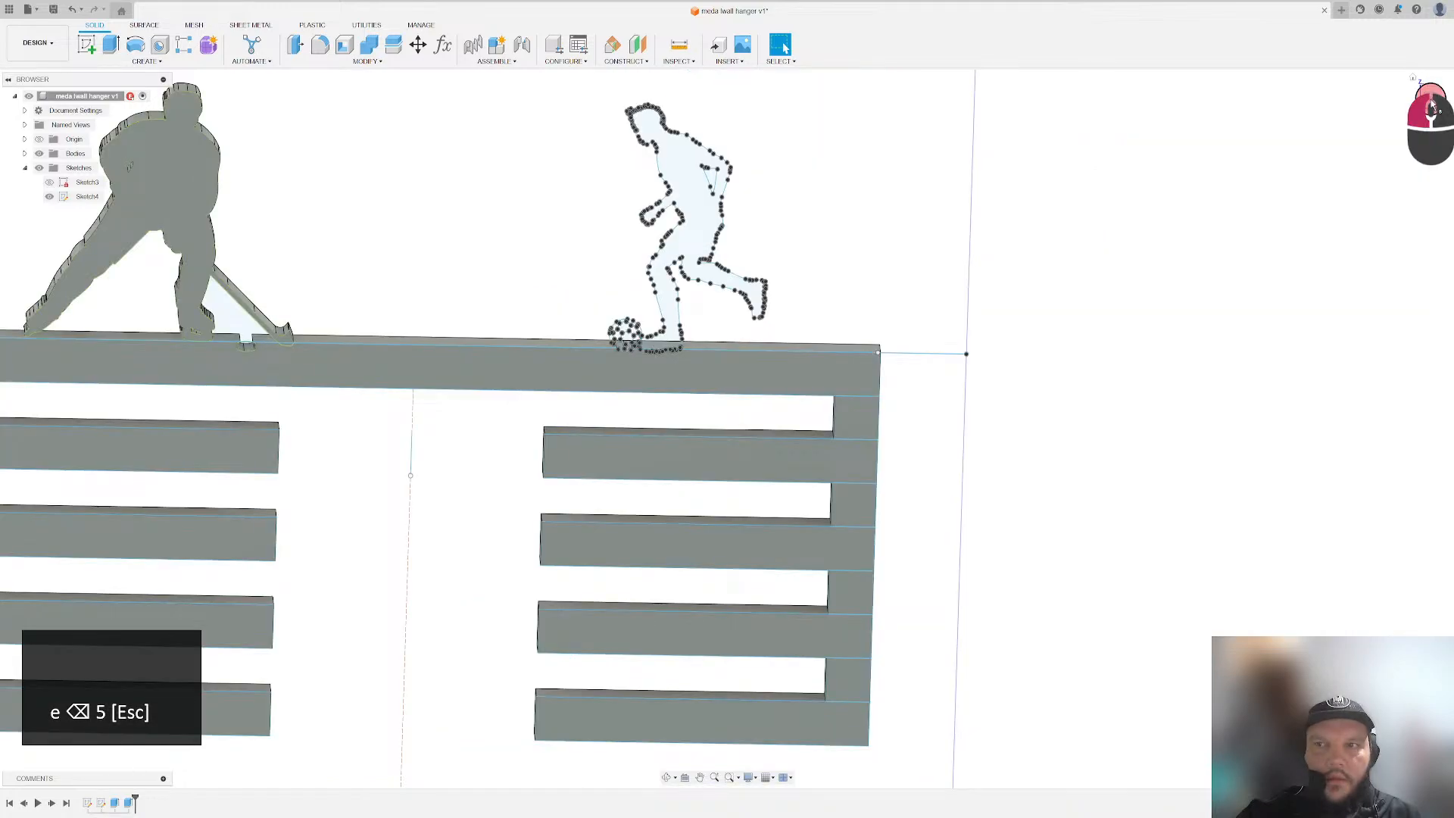
{"action": "key", "text": "c"}
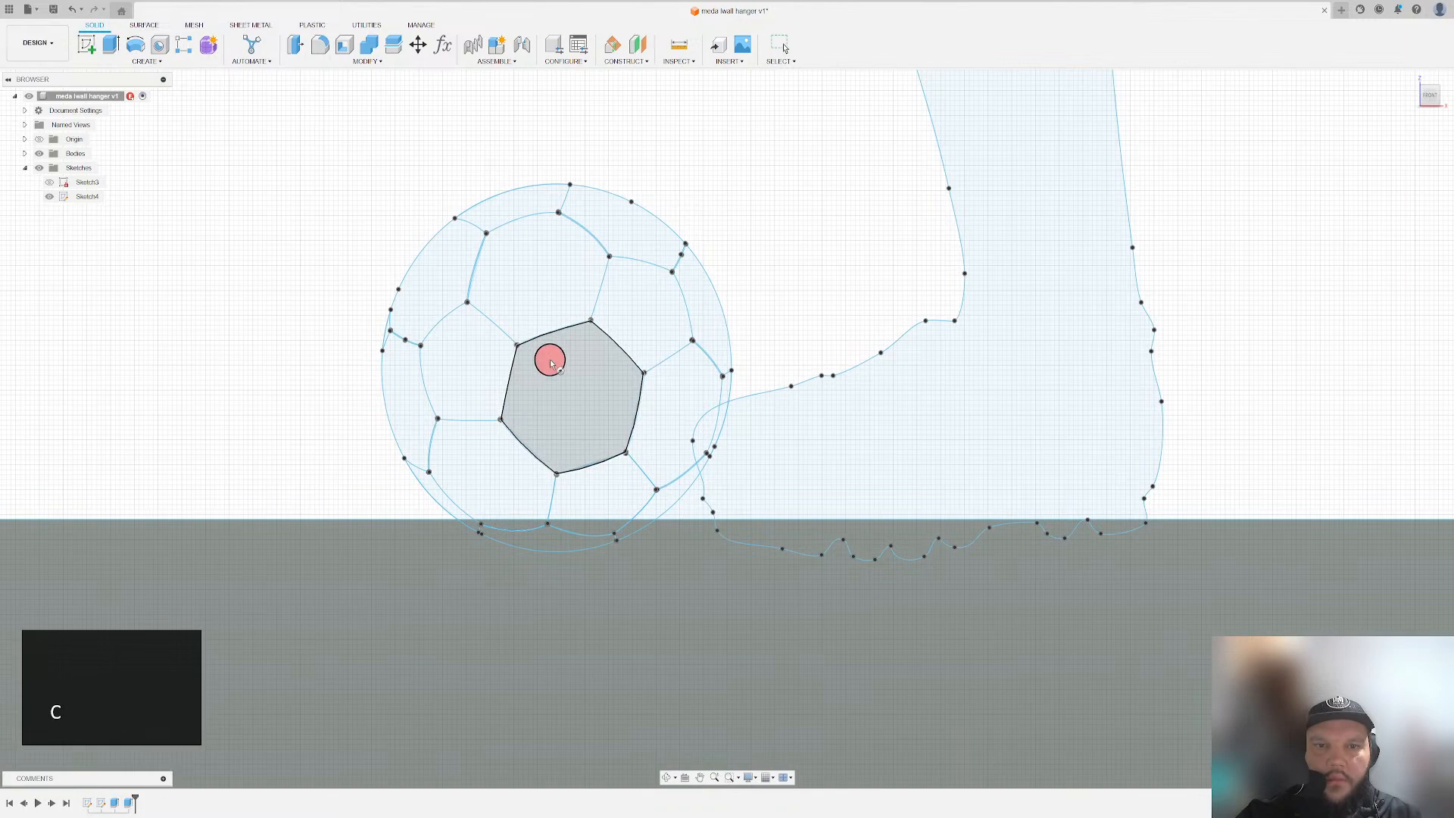
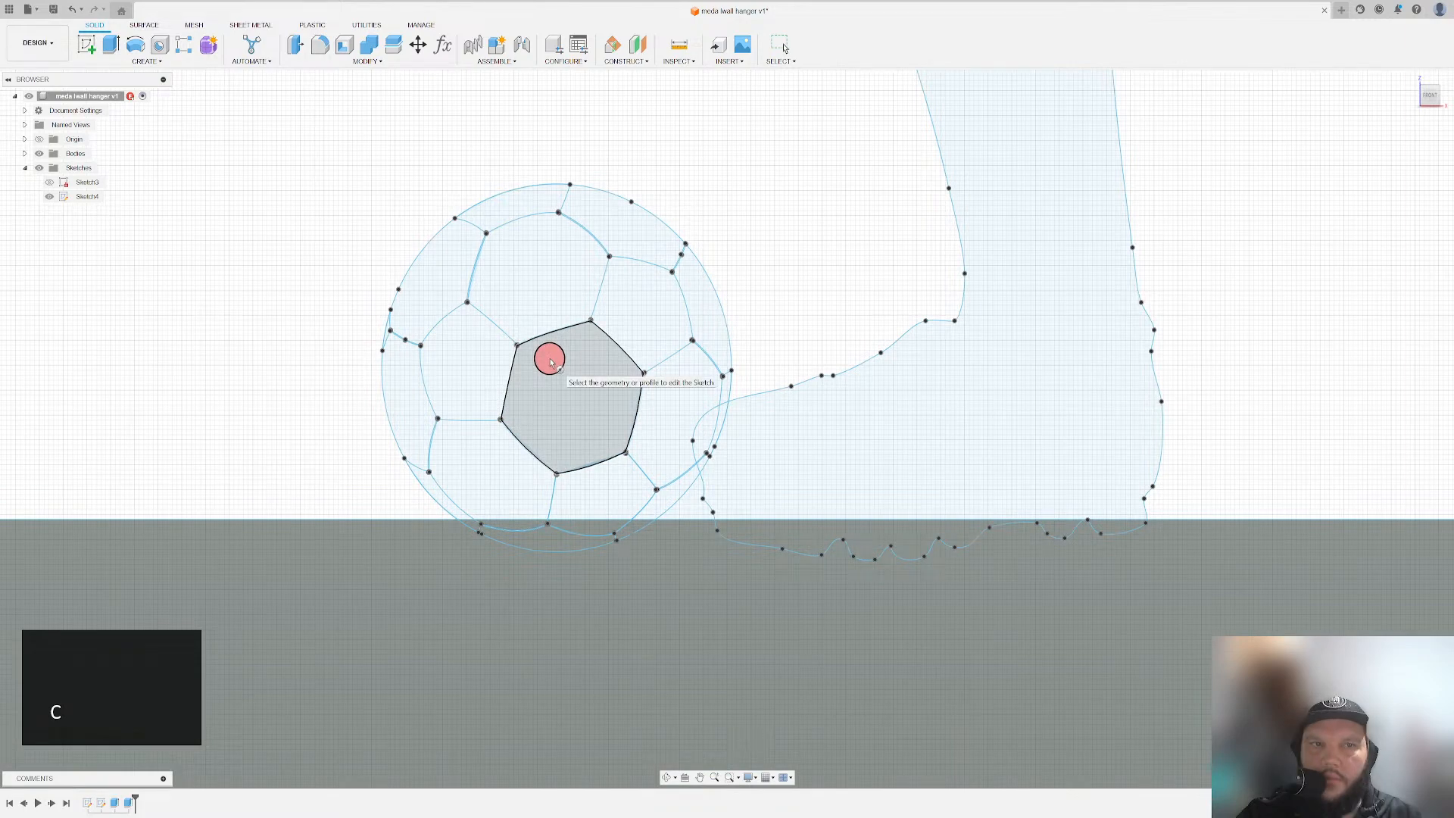
{"action": "key", "text": "Escape"}
{"action": "left_click", "coordinate": [144, 61]}
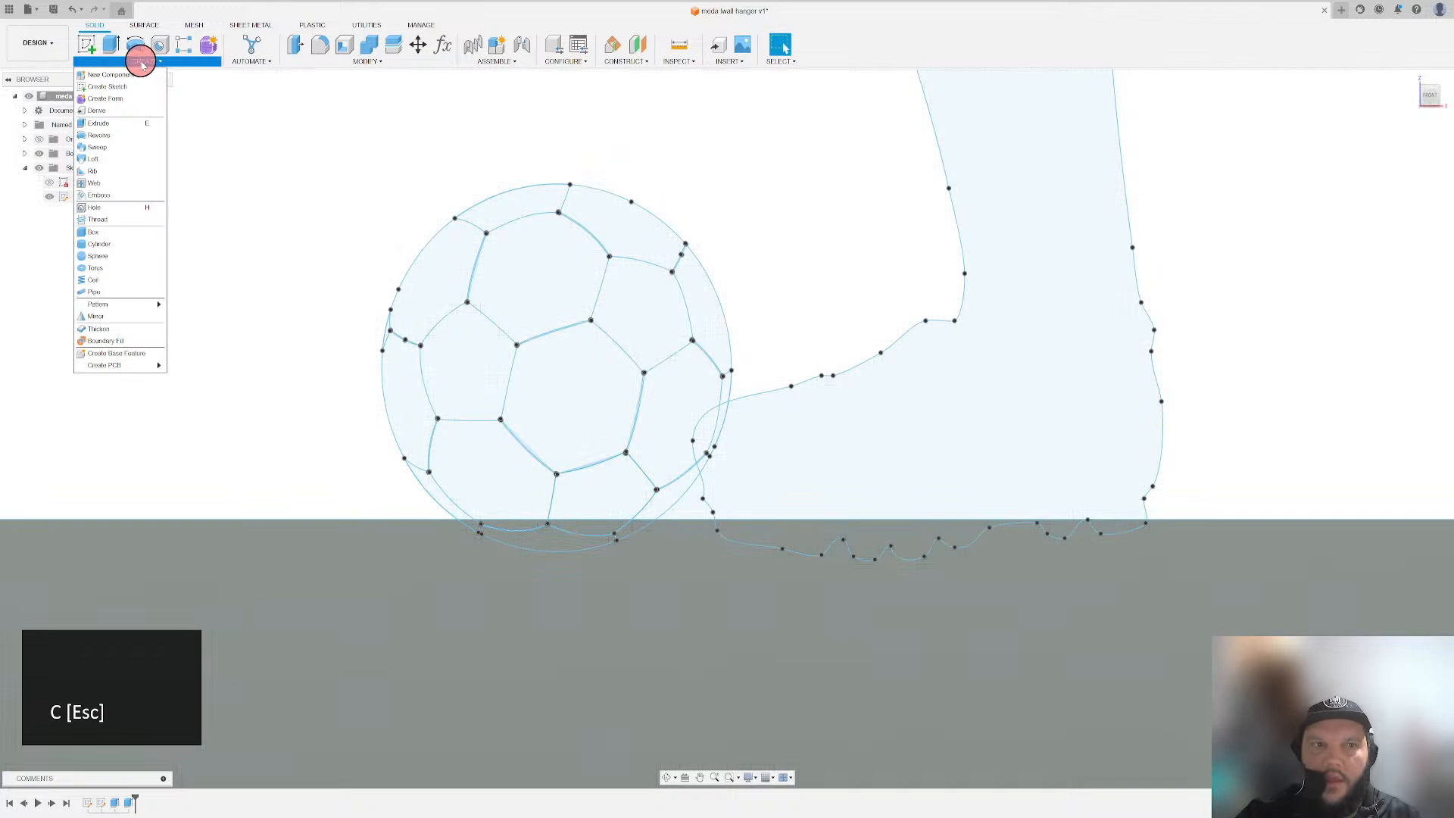
{"action": "key", "text": "Escape"}
{"action": "key", "text": "Escape"}
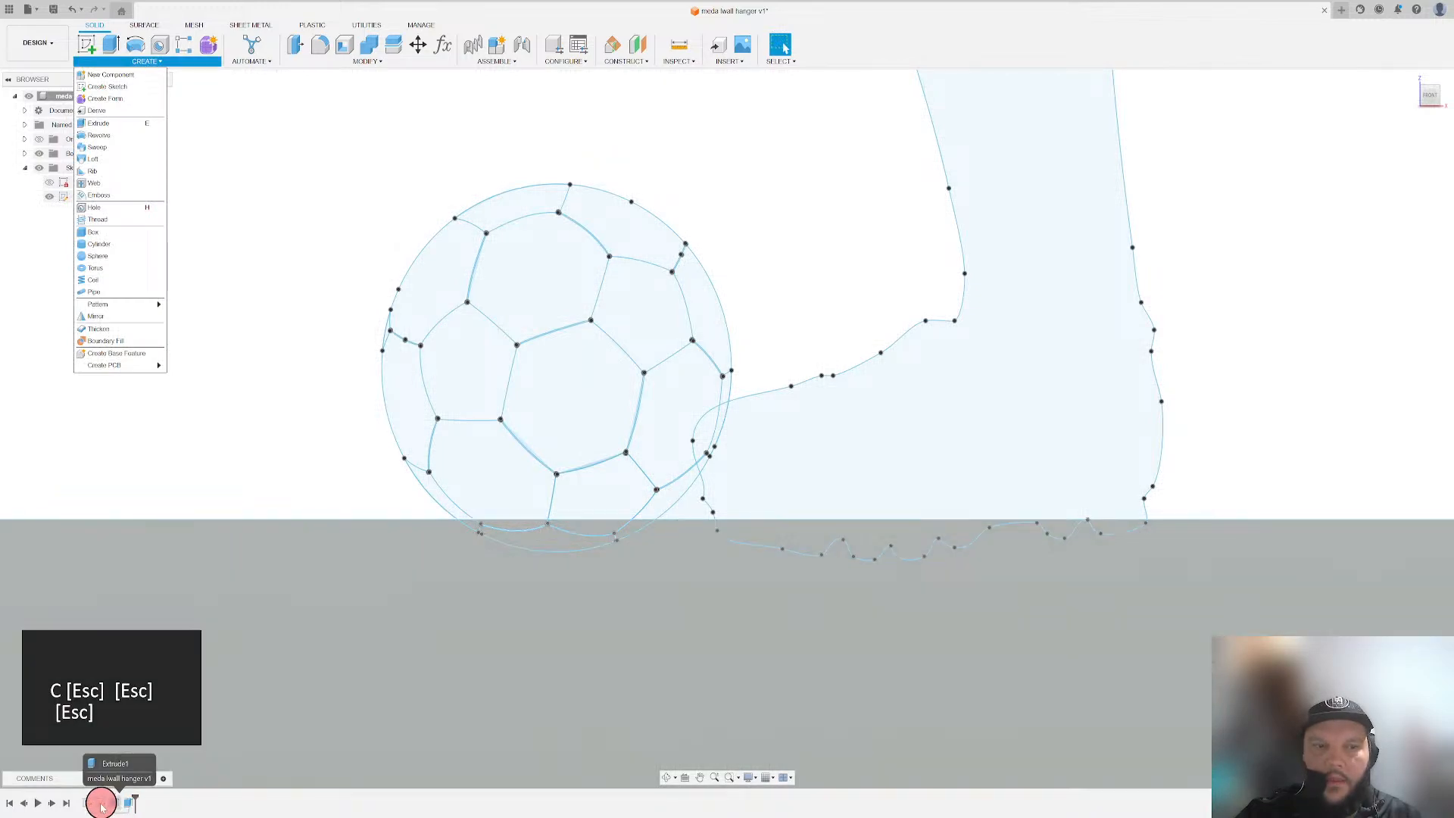
- Open Sketch4 for editing and draw a circle centered on the soccer ball, just outside its outline
{"action": "left_click", "coordinate": [100, 805]}
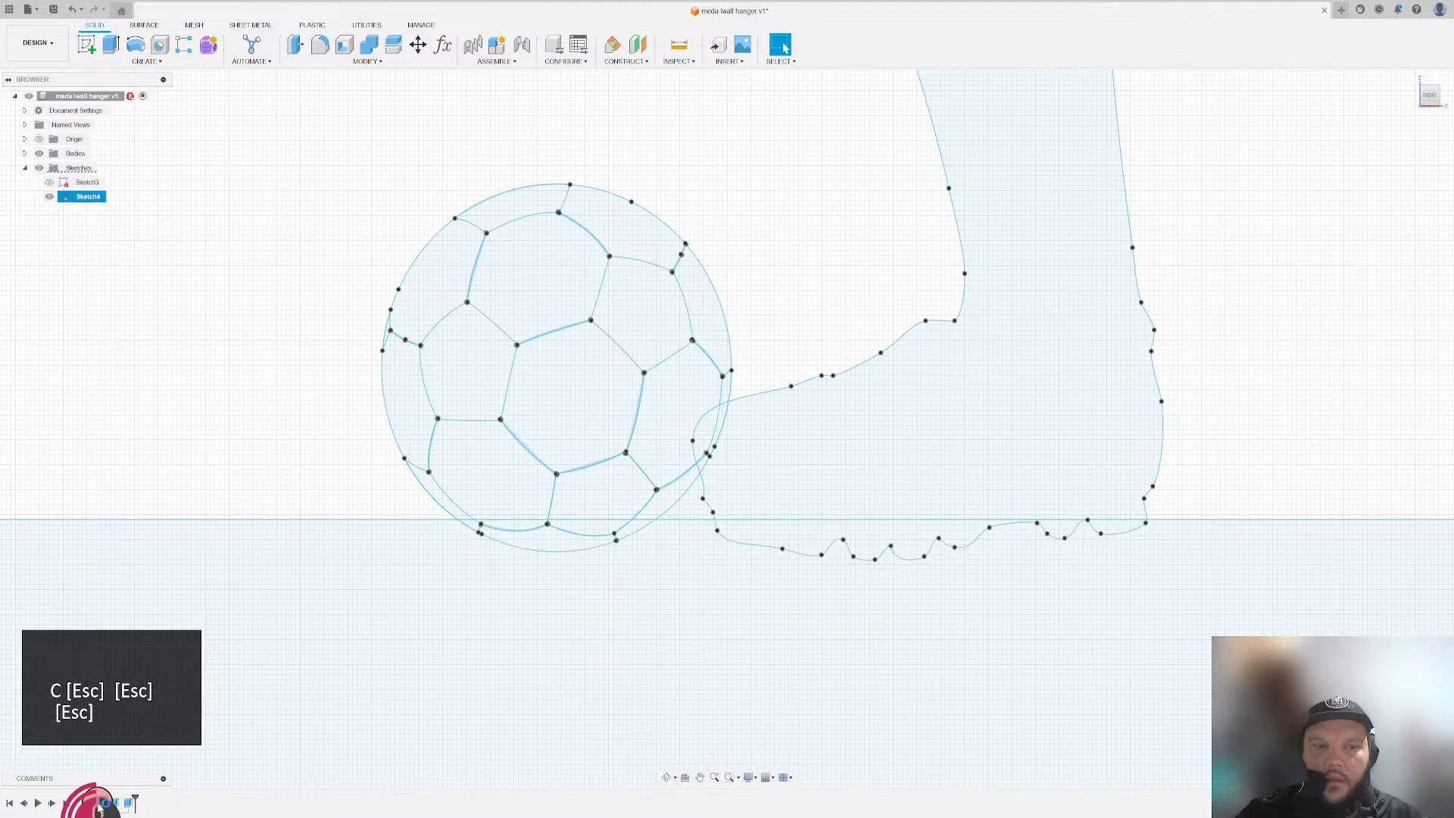
{"action": "double_click", "coordinate": [101, 804]}
{"action": "left_click", "coordinate": [134, 60]}
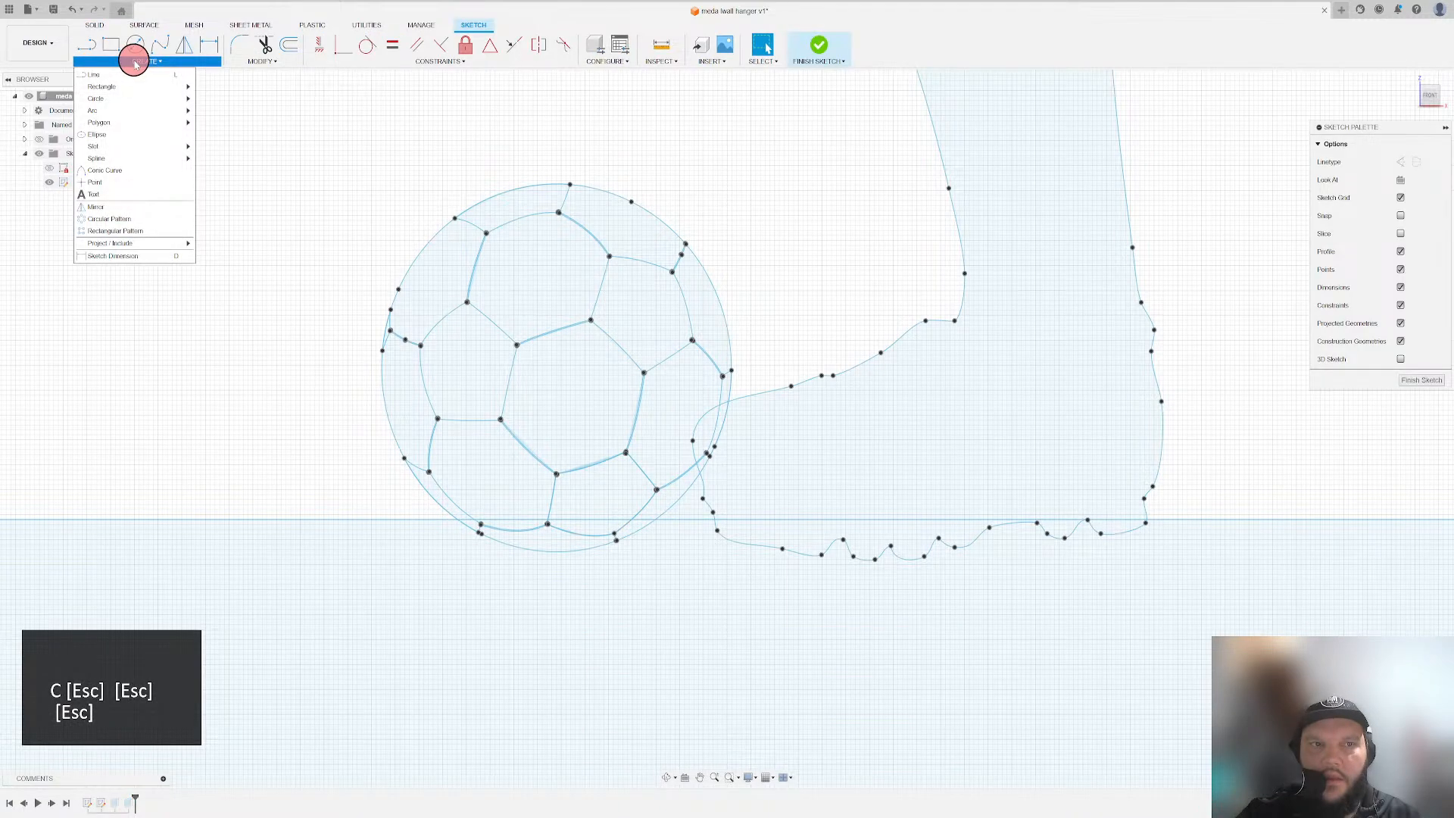
{"action": "mouse_move", "coordinate": [96, 98]}
{"action": "left_click", "coordinate": [235, 99]}
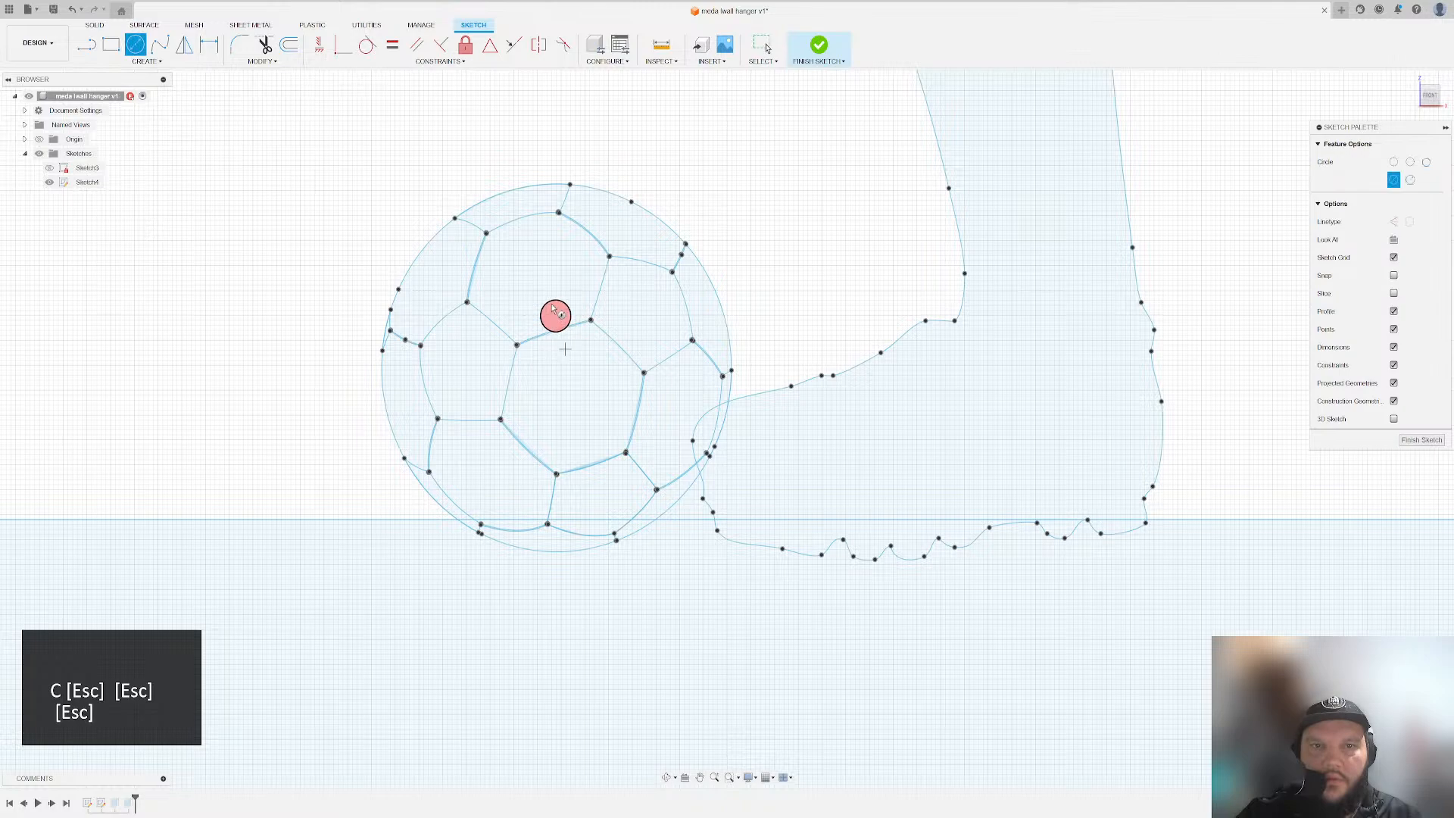
{"action": "key", "text": "Escape"}
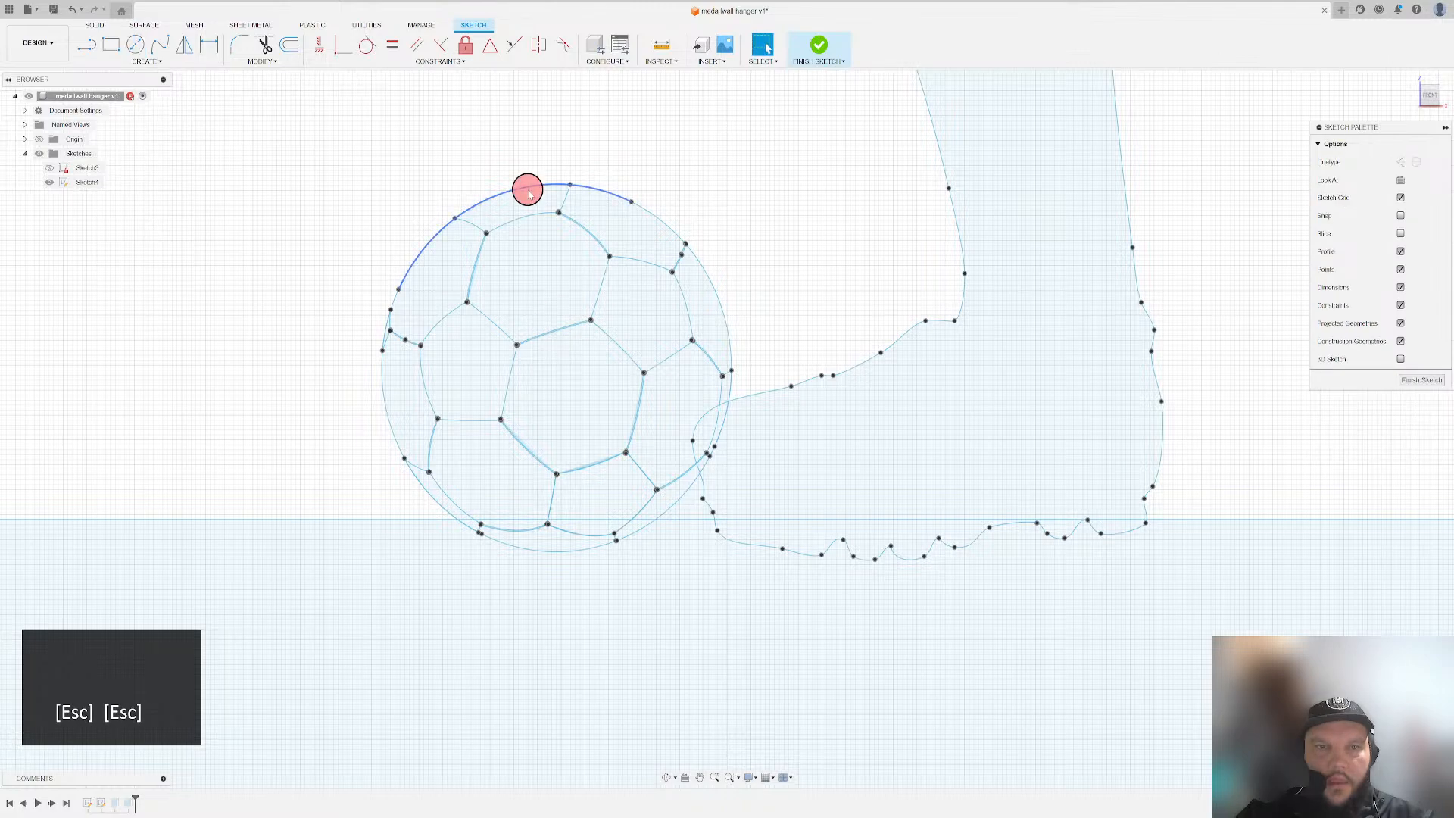
{"action": "key", "text": "c"}
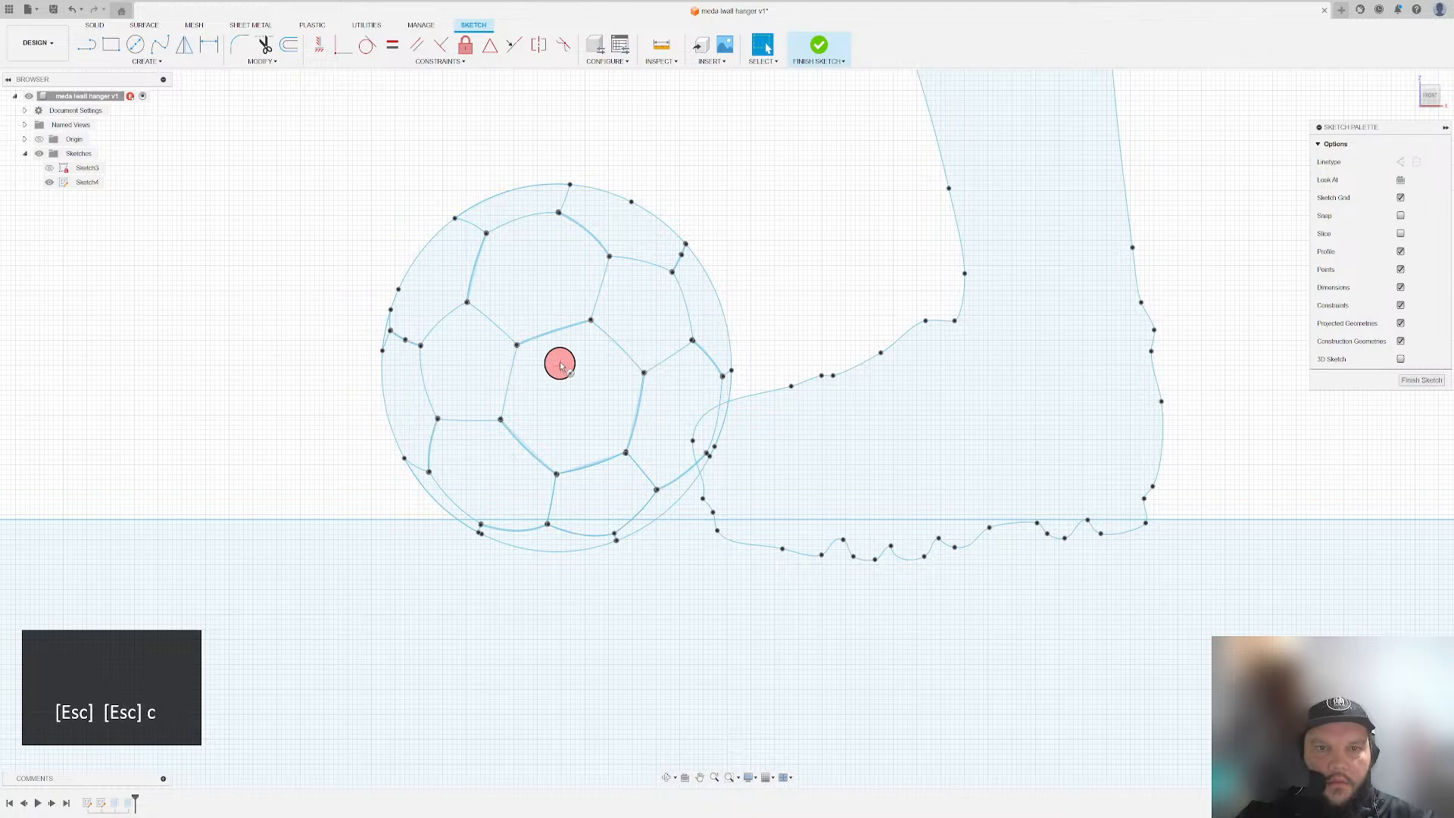
{"action": "left_click", "coordinate": [559, 370]}
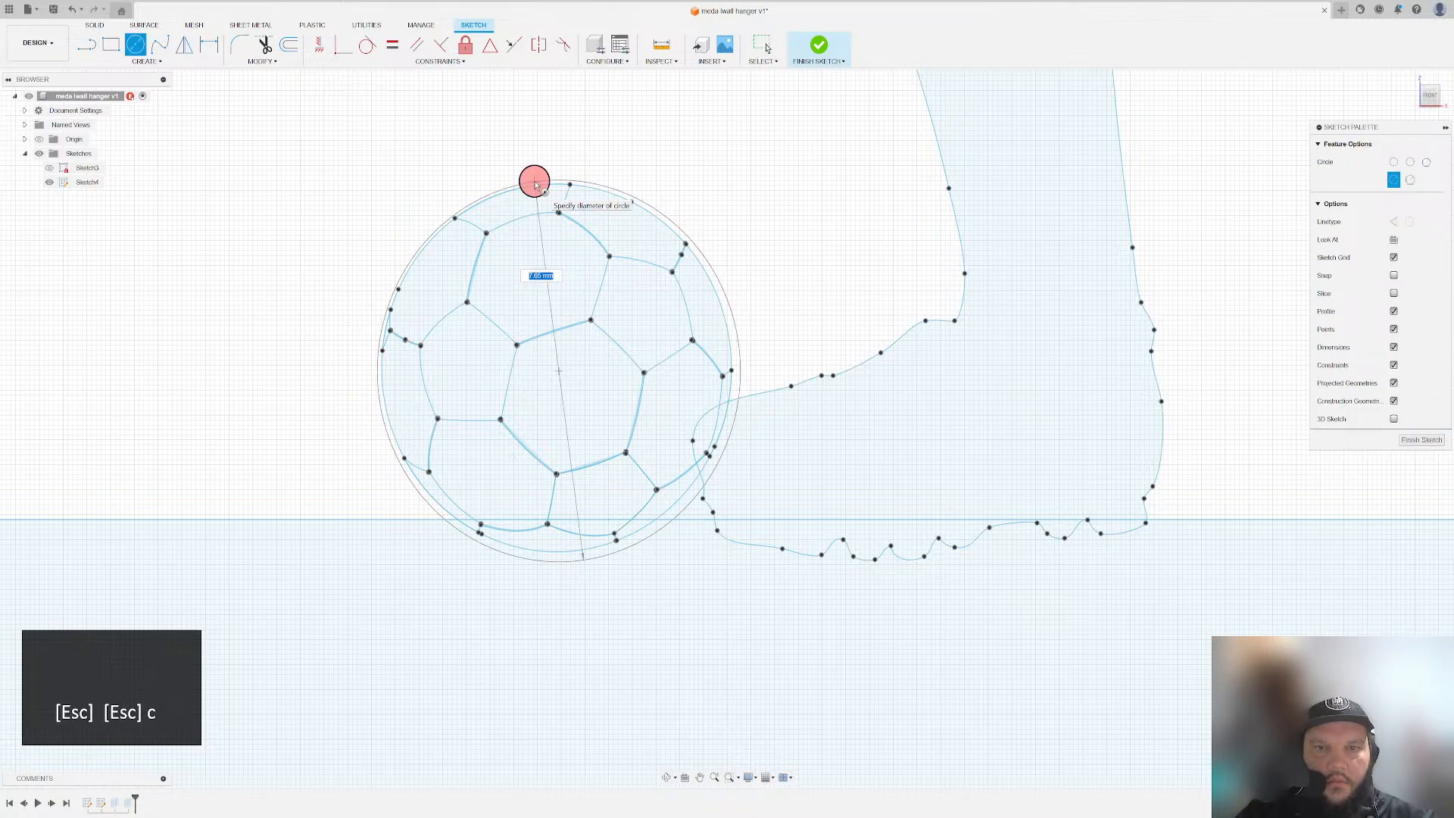
{"action": "left_click", "coordinate": [535, 183]}
{"action": "key", "text": "Escape"}
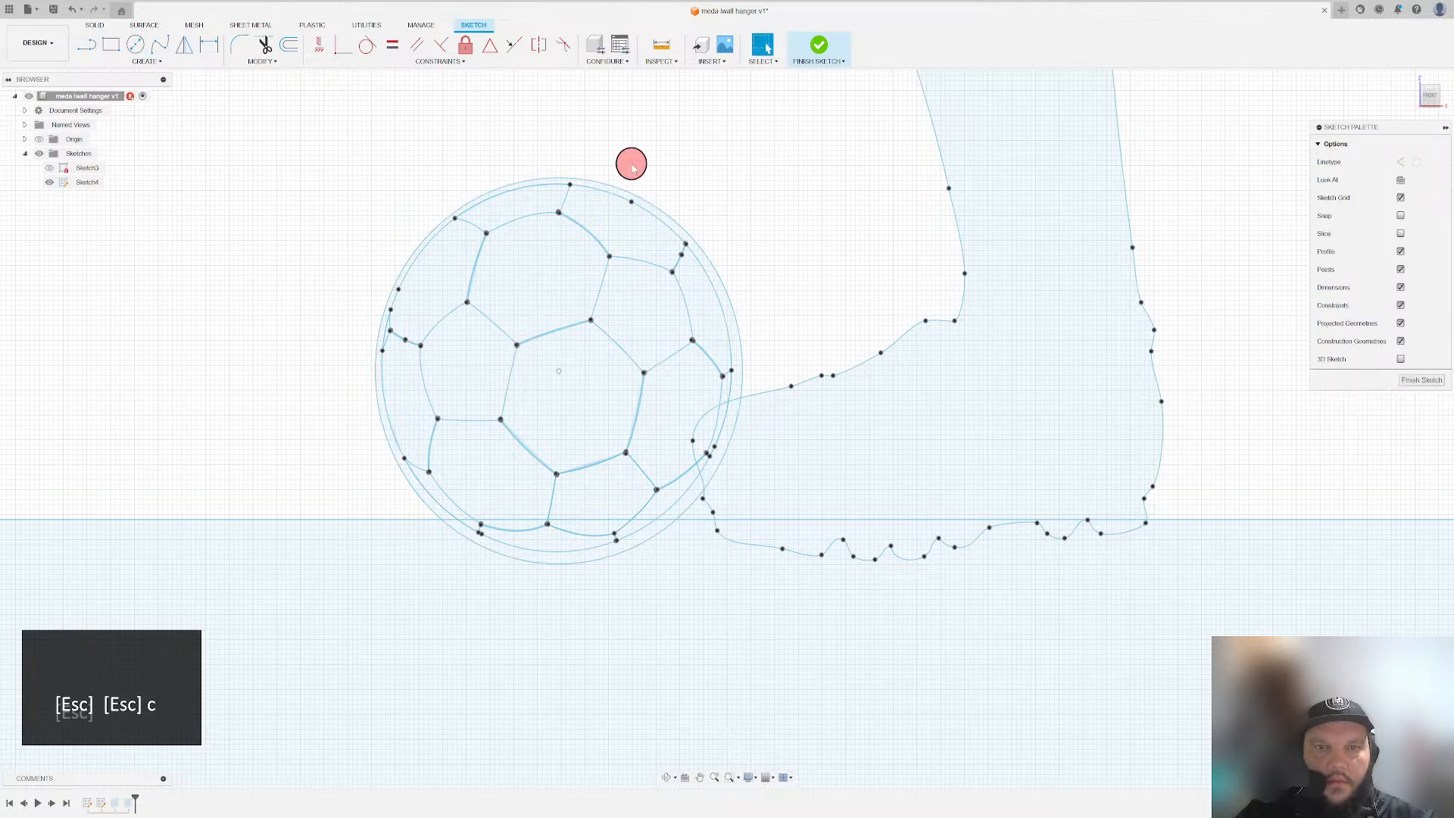
- Resize and shift the circle around the soccer ball until it closely encloses the ball's outline, and finish the sketch
{"action": "left_click", "coordinate": [588, 179]}
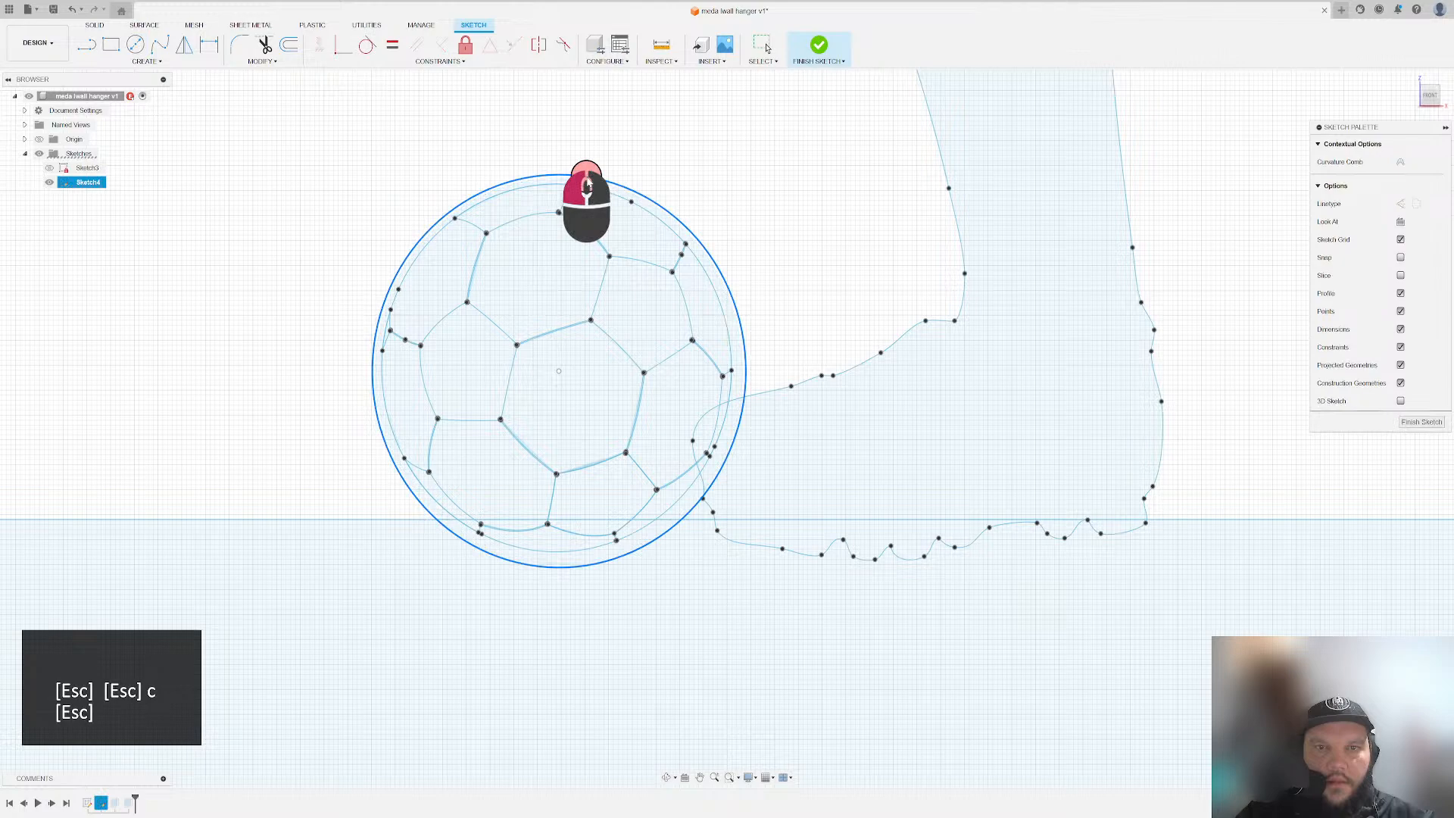
{"action": "key", "text": "ctrl+z"}
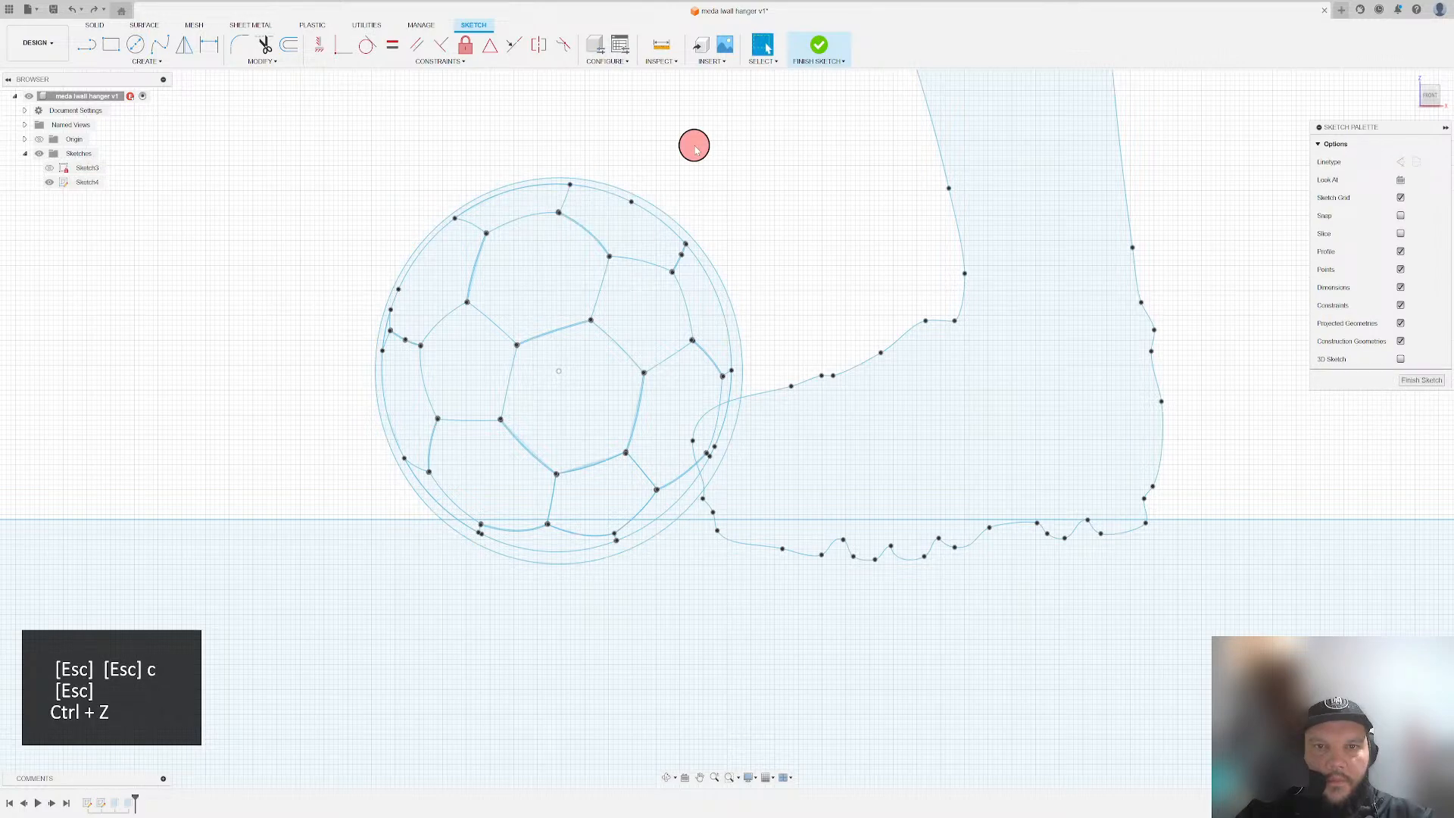
{"action": "left_click", "coordinate": [658, 182]}
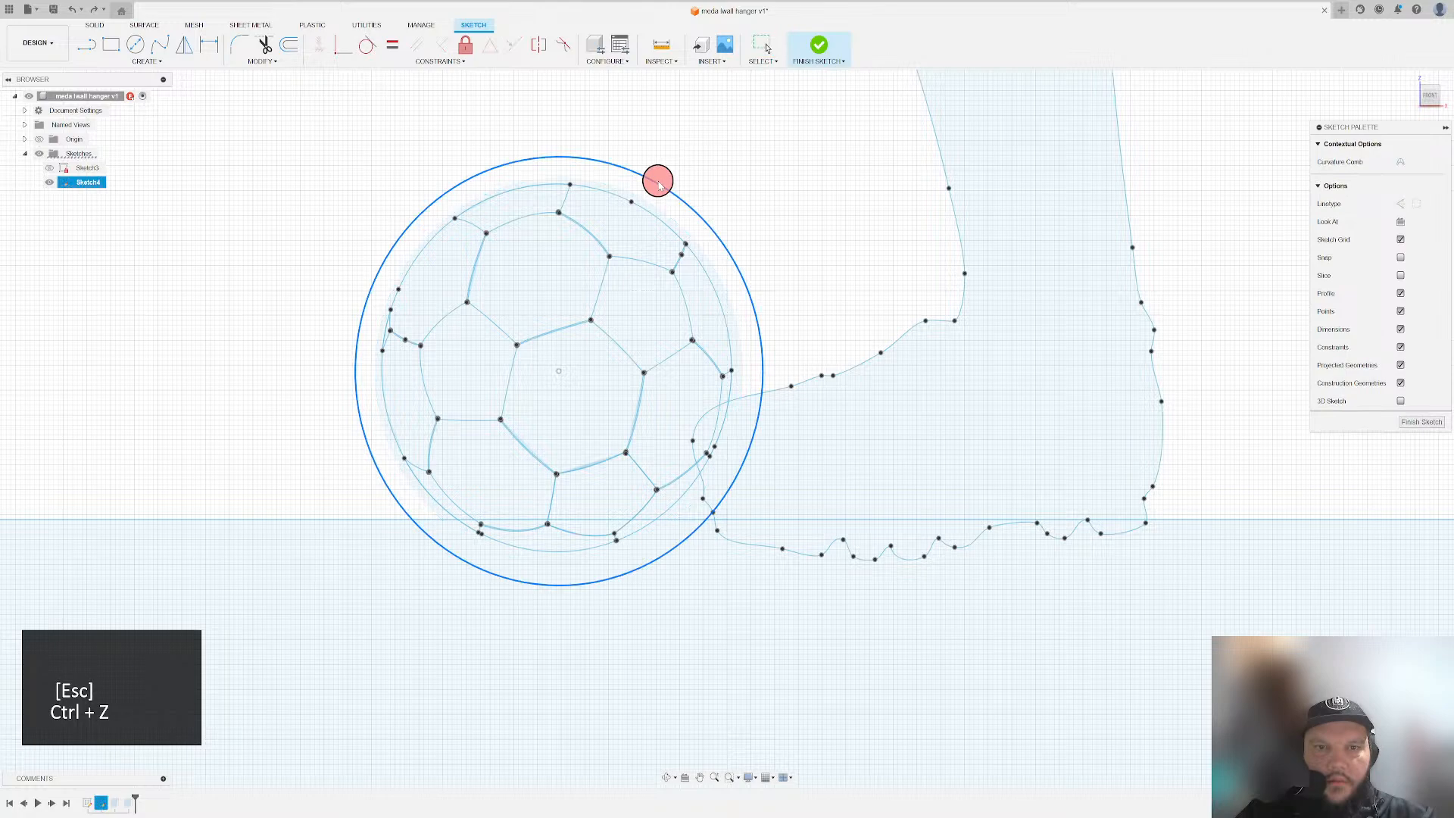
{"action": "key", "text": "ctrl+z"}
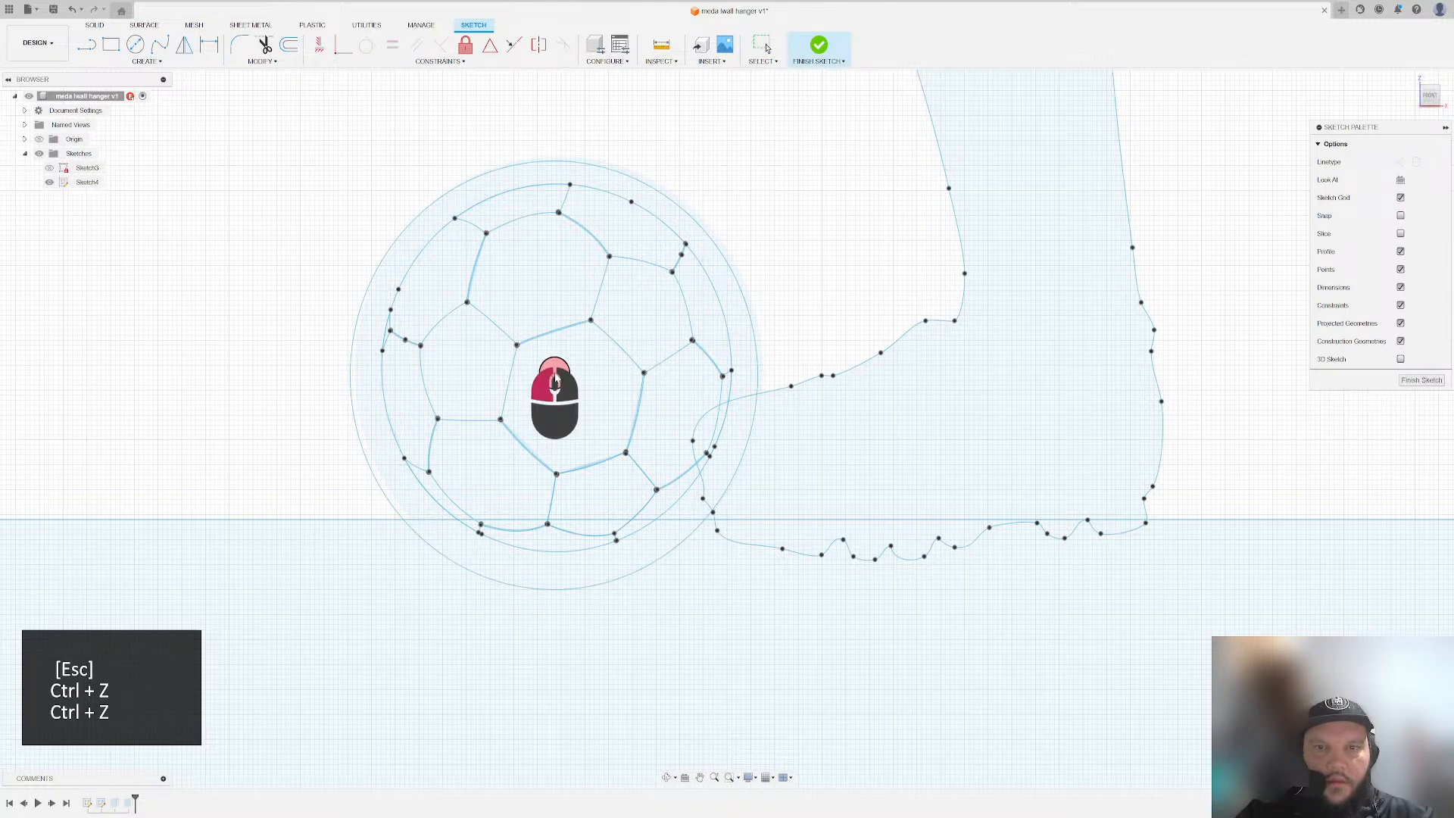
{"action": "left_click", "coordinate": [663, 206]}
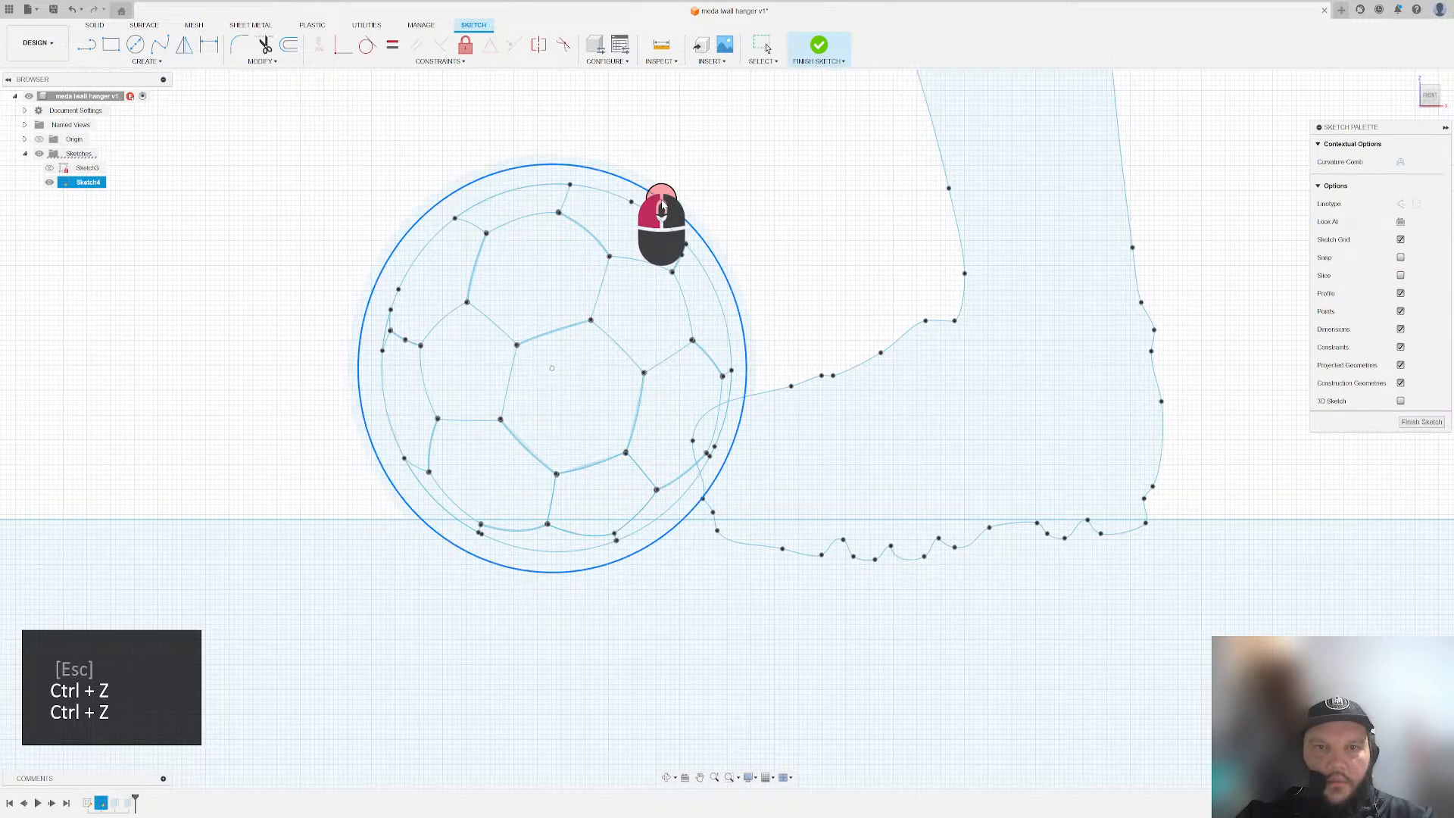
{"action": "left_click", "coordinate": [553, 368]}
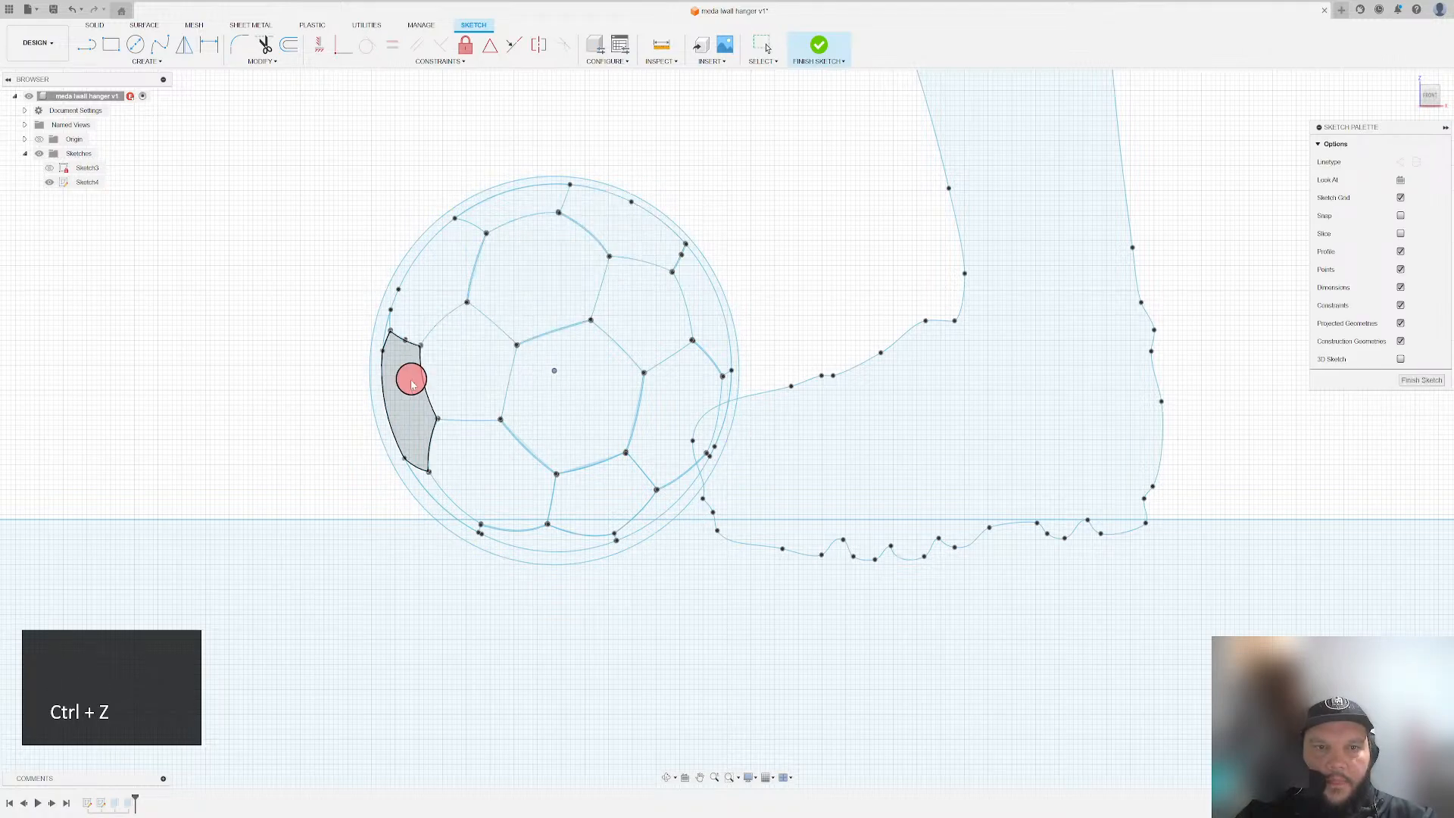
{"action": "left_click", "coordinate": [378, 411]}
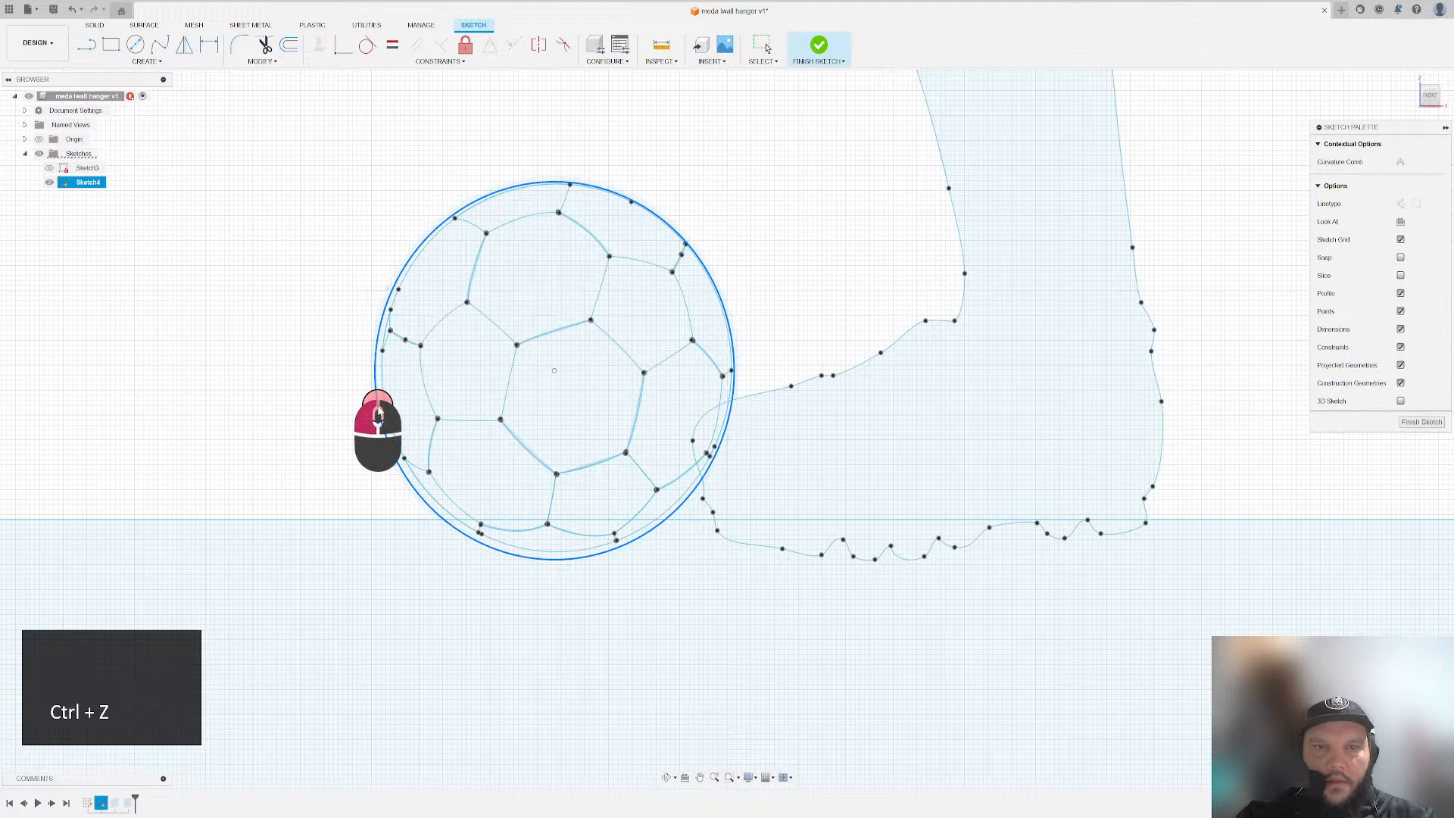
{"action": "left_click", "coordinate": [553, 371]}
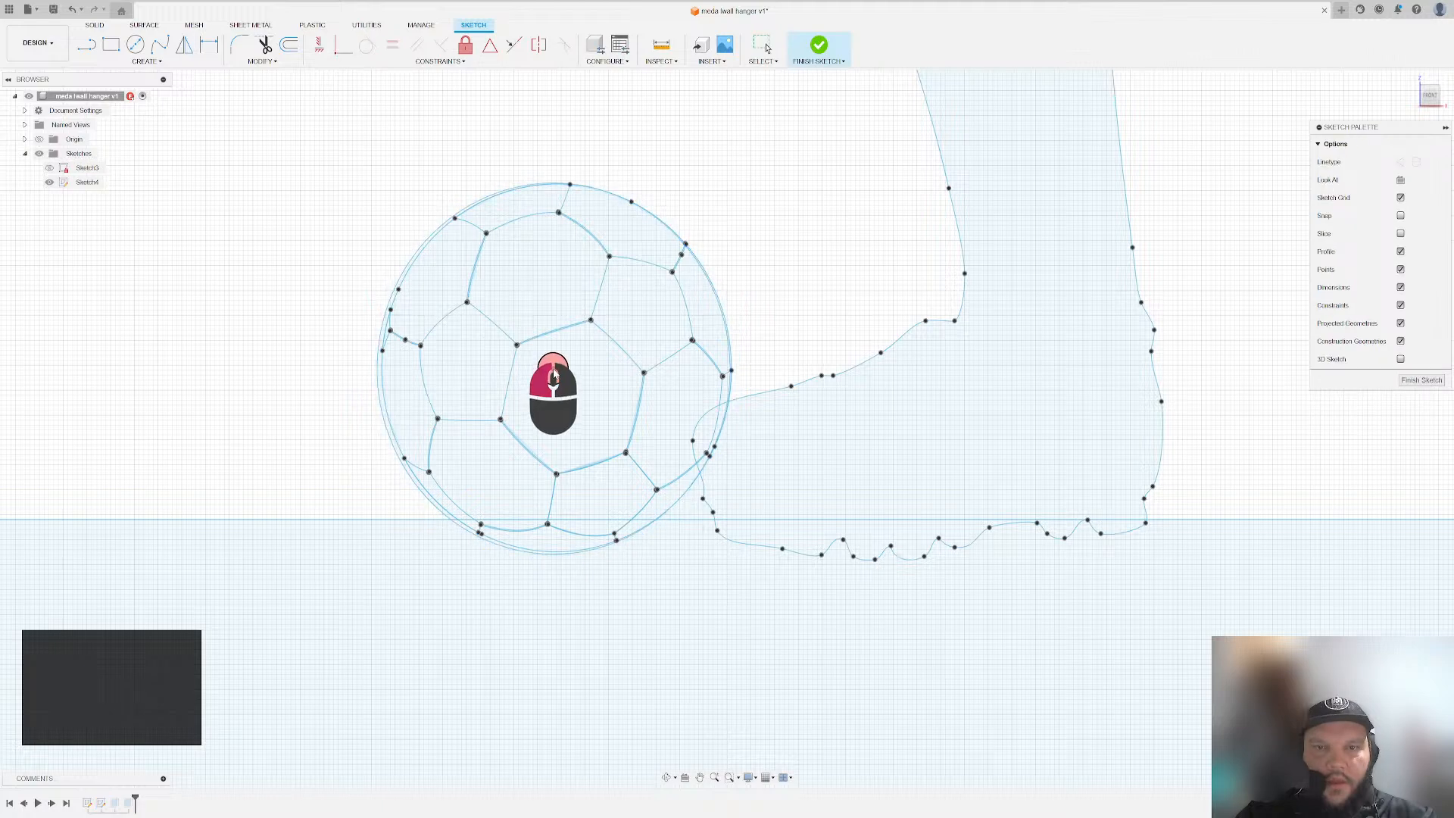
{"action": "left_click", "coordinate": [383, 438]}
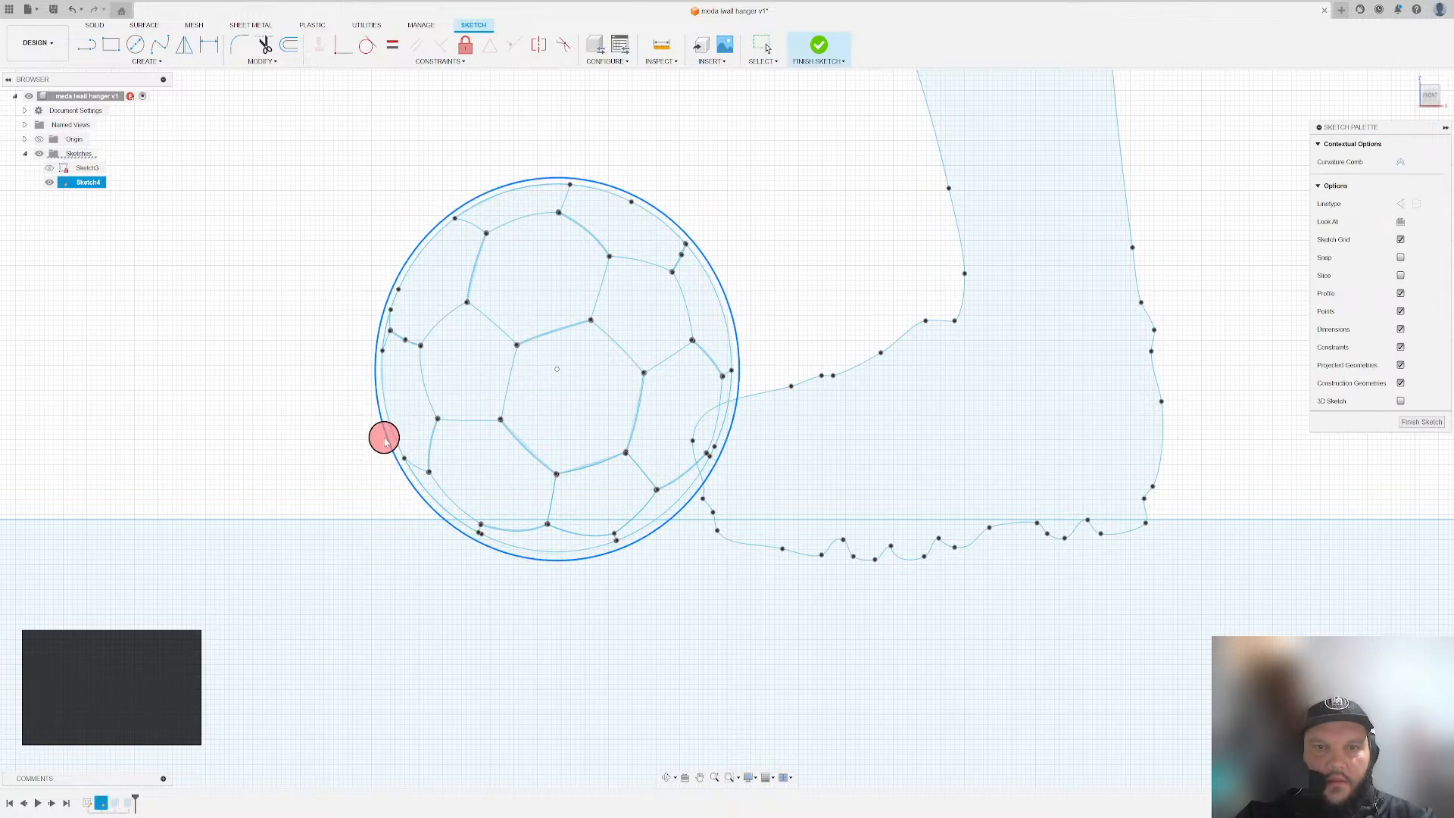
{"action": "left_click", "coordinate": [561, 368]}
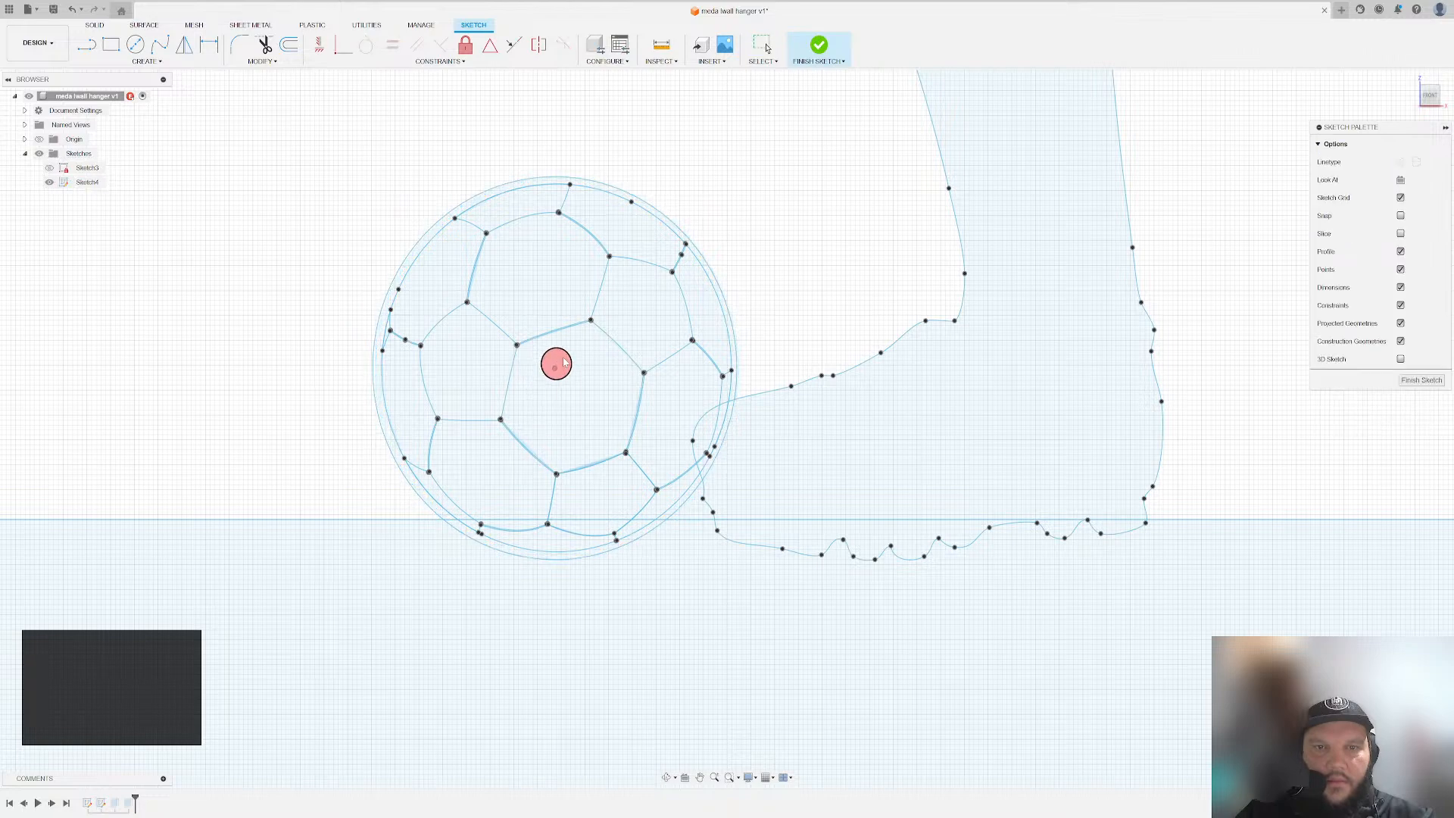
{"action": "left_click", "coordinate": [818, 45]}
- Extrude the soccer player silhouette together with all the soccer ball regions 5 mm, joined to the hanger
{"action": "scroll", "coordinate": [786, 300], "scroll_direction": "up", "scroll_amount": 3}
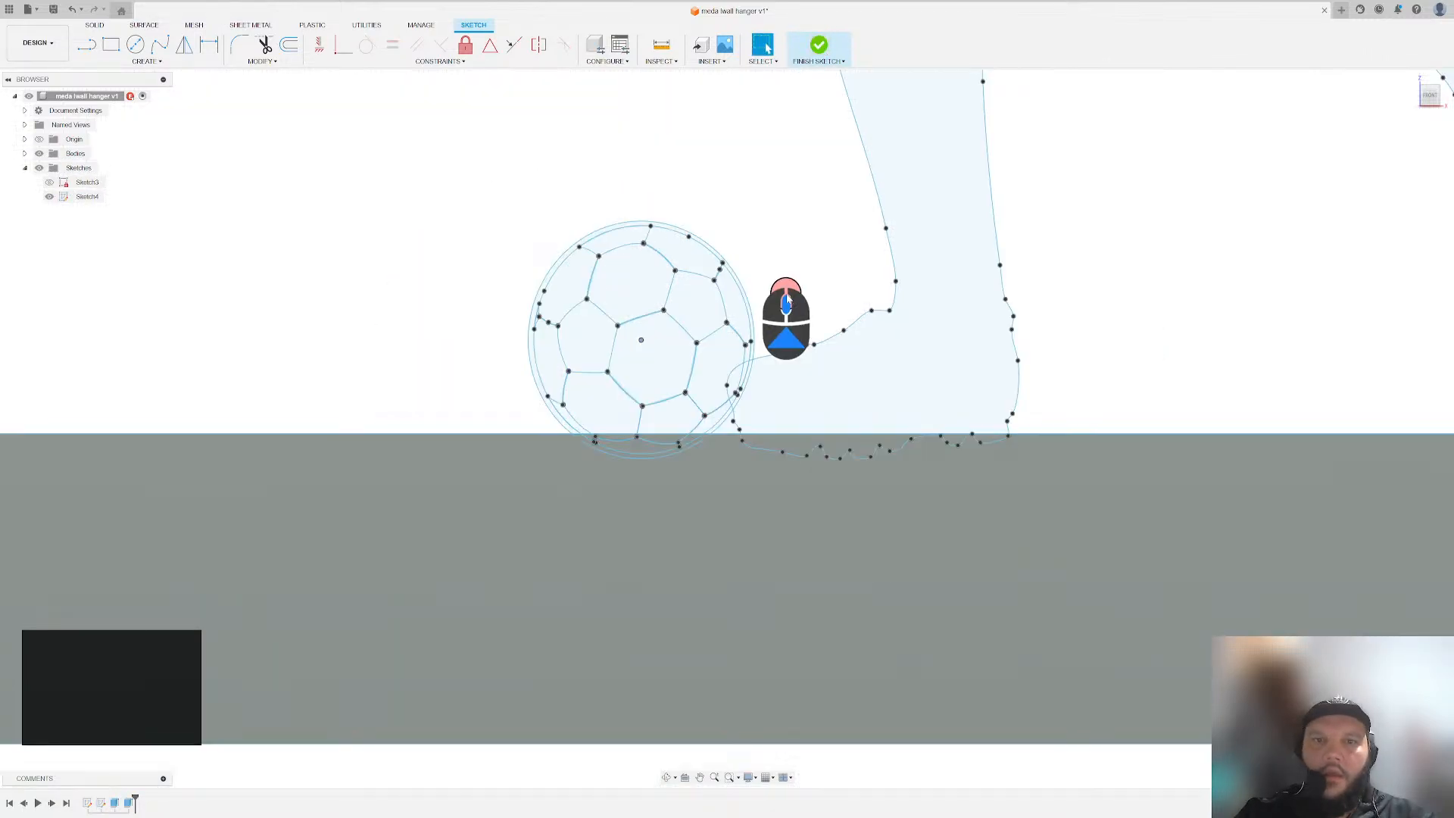
{"action": "scroll", "coordinate": [786, 299], "scroll_direction": "up", "scroll_amount": 5}
{"action": "scroll", "coordinate": [617, 438], "scroll_direction": "down", "scroll_amount": 2}
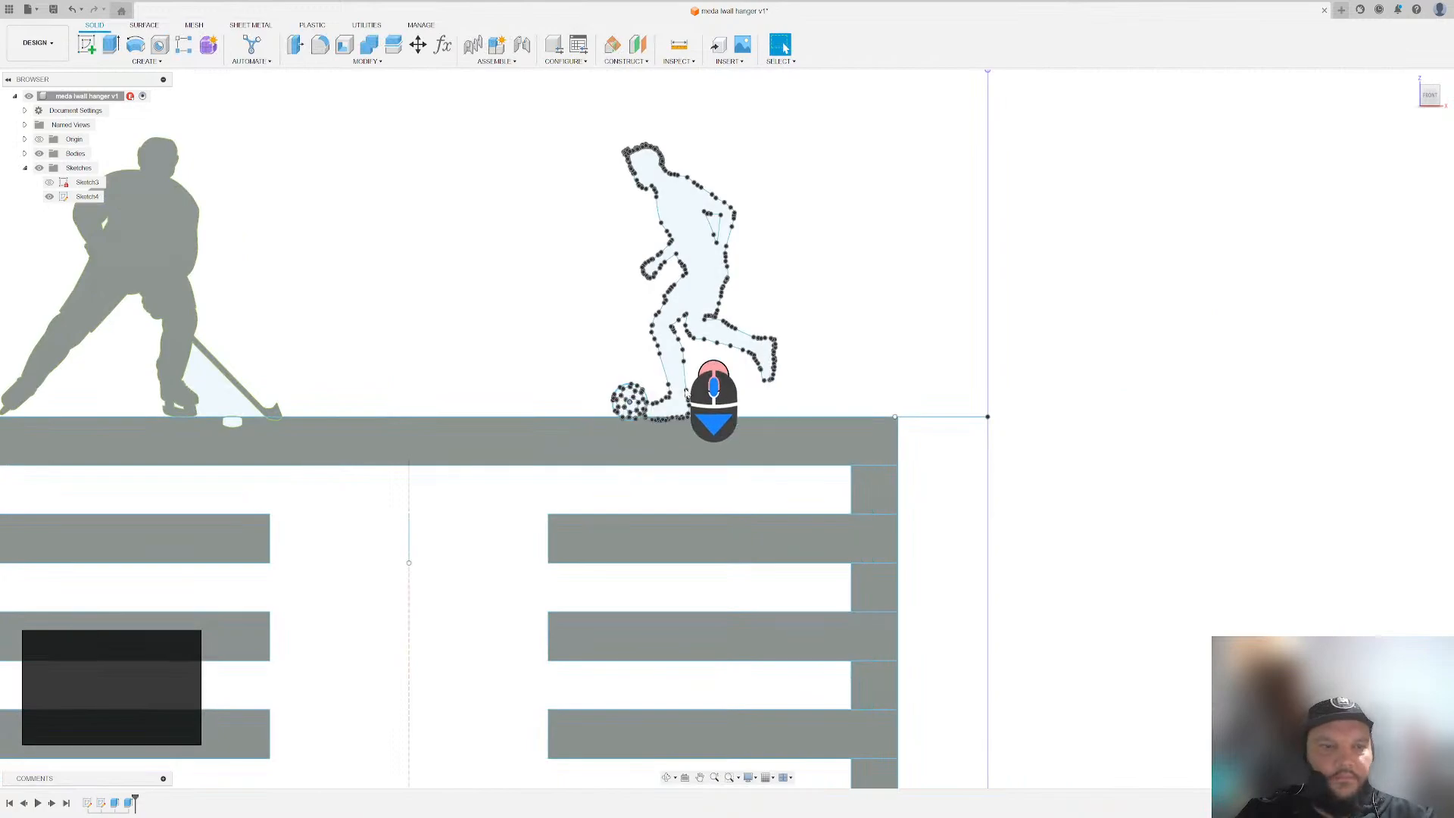
{"action": "key", "text": "e"}
{"action": "scroll", "coordinate": [598, 260], "scroll_direction": "down", "scroll_amount": 3}
{"action": "left_click", "coordinate": [698, 270]}
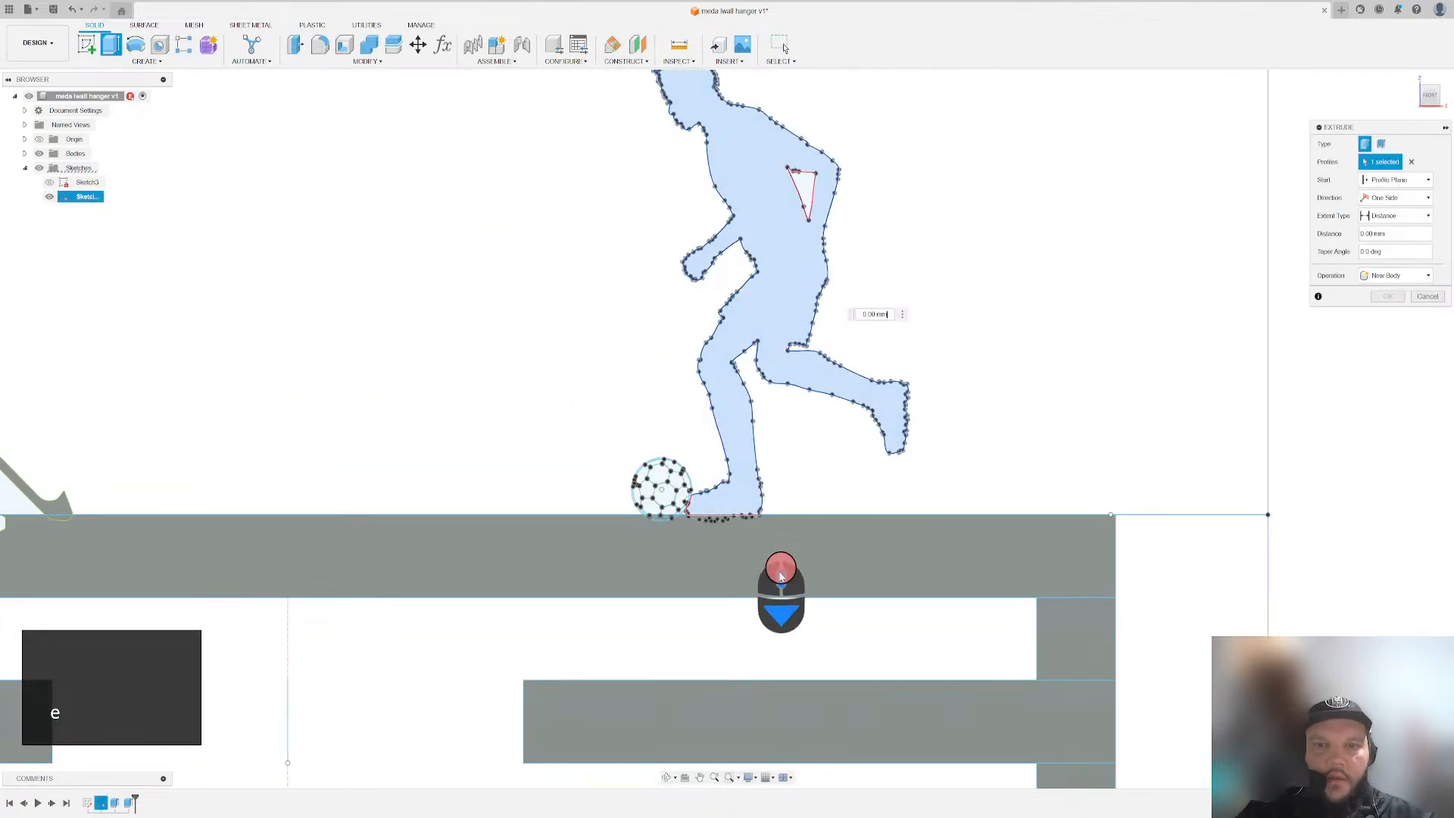
{"action": "scroll", "coordinate": [757, 546], "scroll_direction": "down", "scroll_amount": 5}
{"action": "left_click_drag", "start_coordinate": [311, 222], "coordinate": [652, 576]}
{"action": "scroll", "coordinate": [621, 414], "scroll_direction": "up", "scroll_amount": 4}
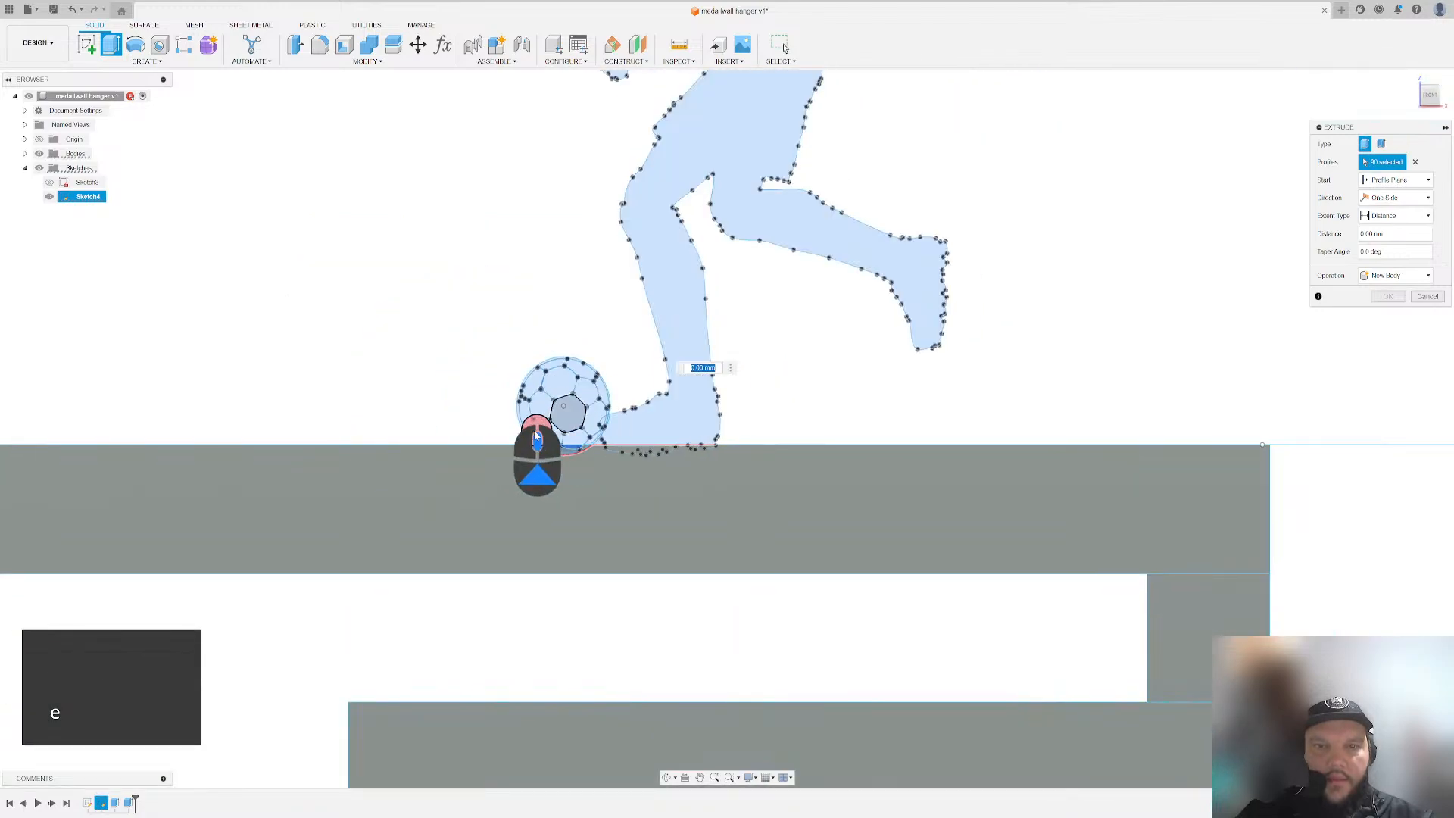
{"action": "scroll", "coordinate": [535, 435], "scroll_direction": "up", "scroll_amount": 3}
{"action": "type", "text": "5"}
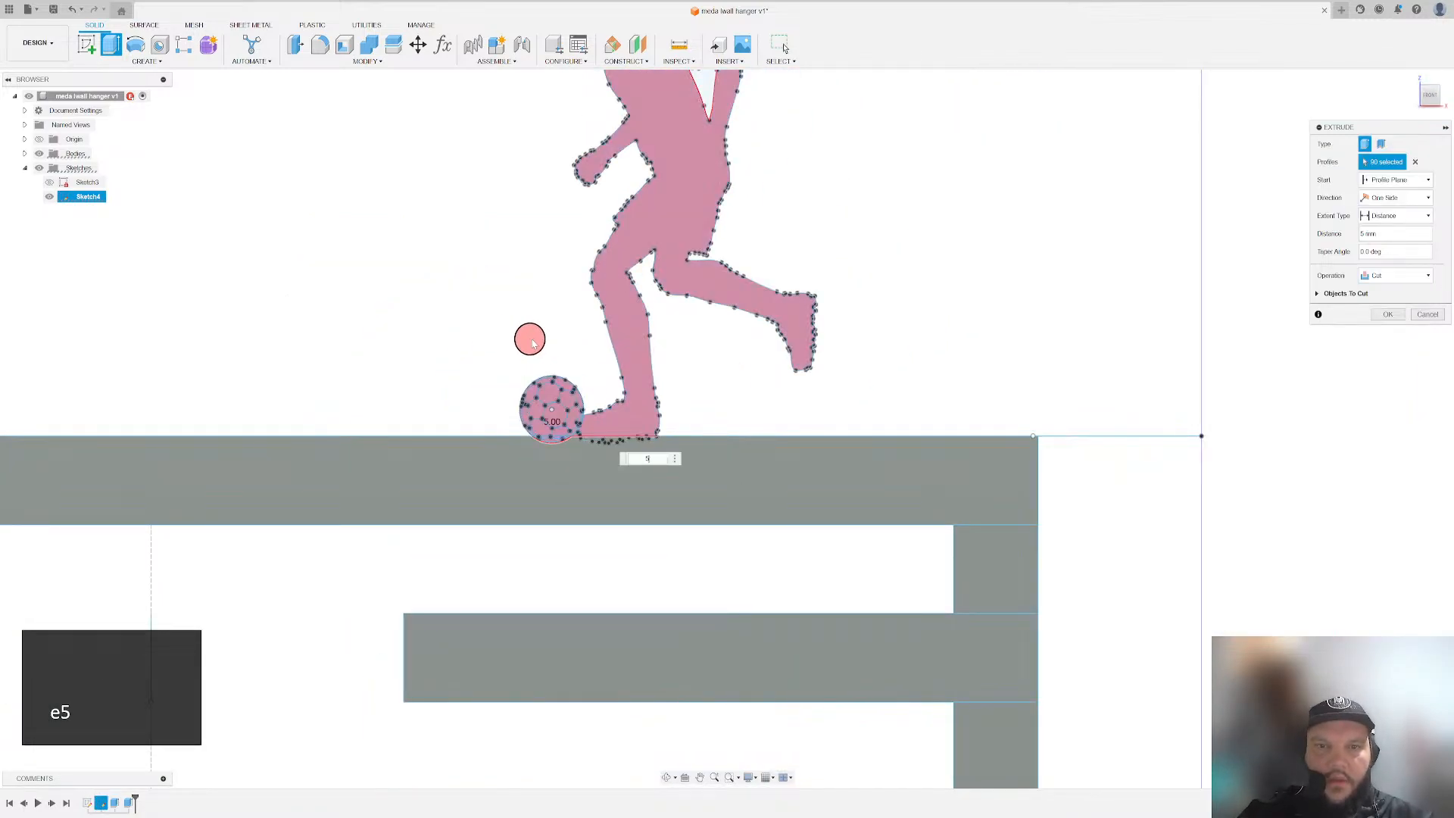
{"action": "left_click", "coordinate": [1375, 275]}
{"action": "left_click", "coordinate": [1401, 293]}
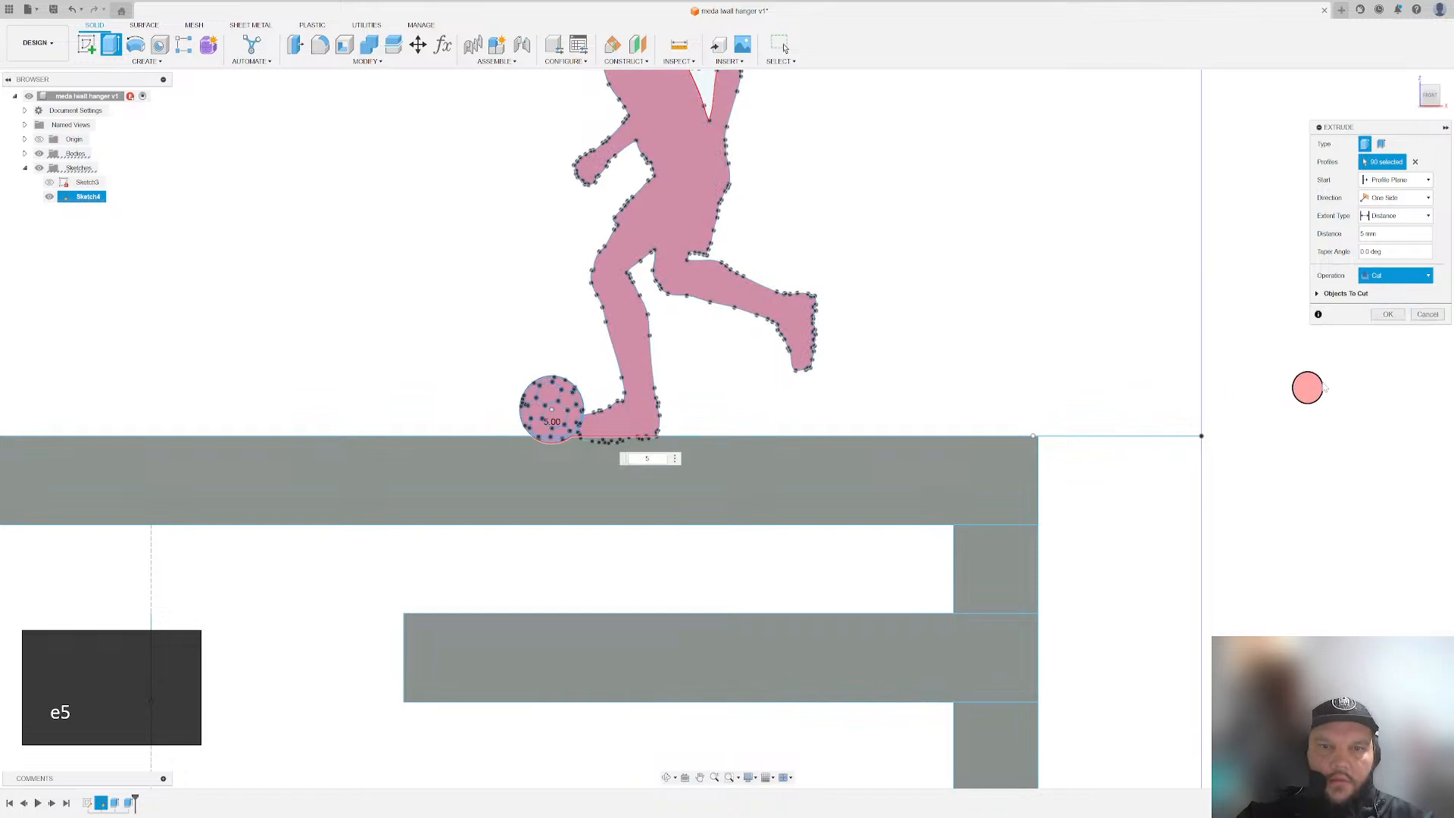
{"action": "left_click", "coordinate": [1389, 314]}
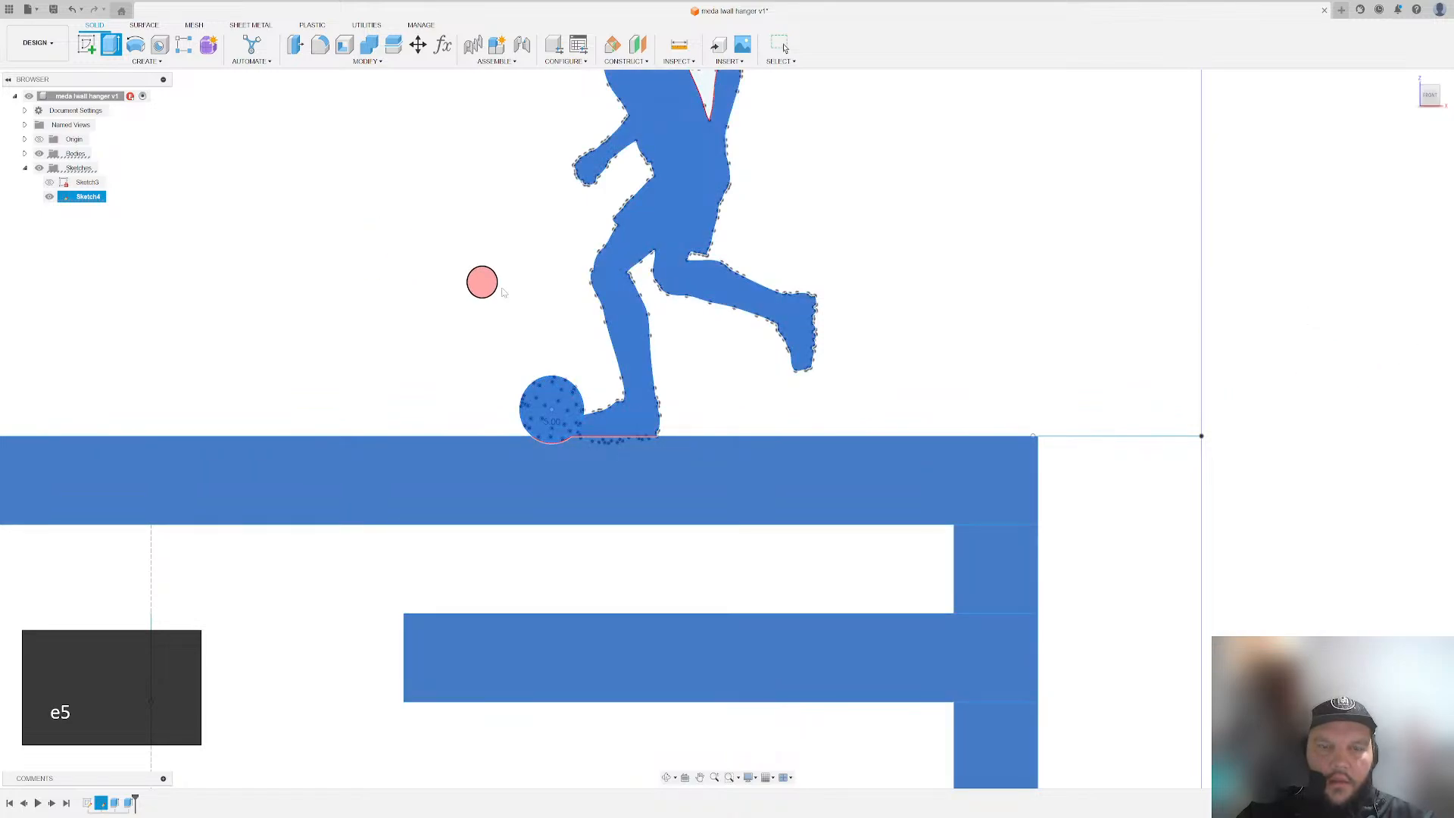
{"action": "scroll", "coordinate": [462, 292], "scroll_direction": "up", "scroll_amount": 3}
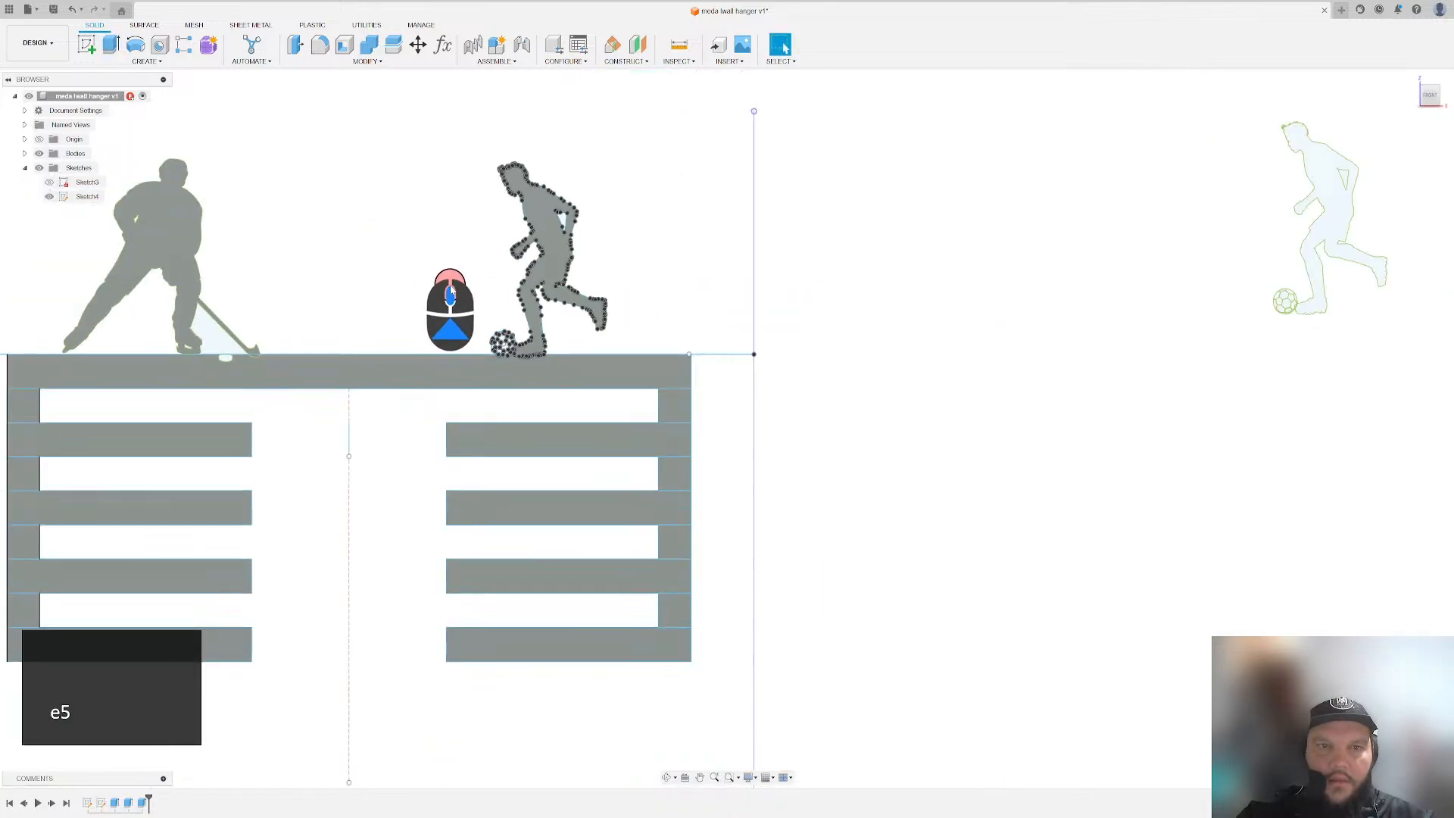
{"action": "scroll", "coordinate": [450, 292], "scroll_direction": "down", "scroll_amount": 10}
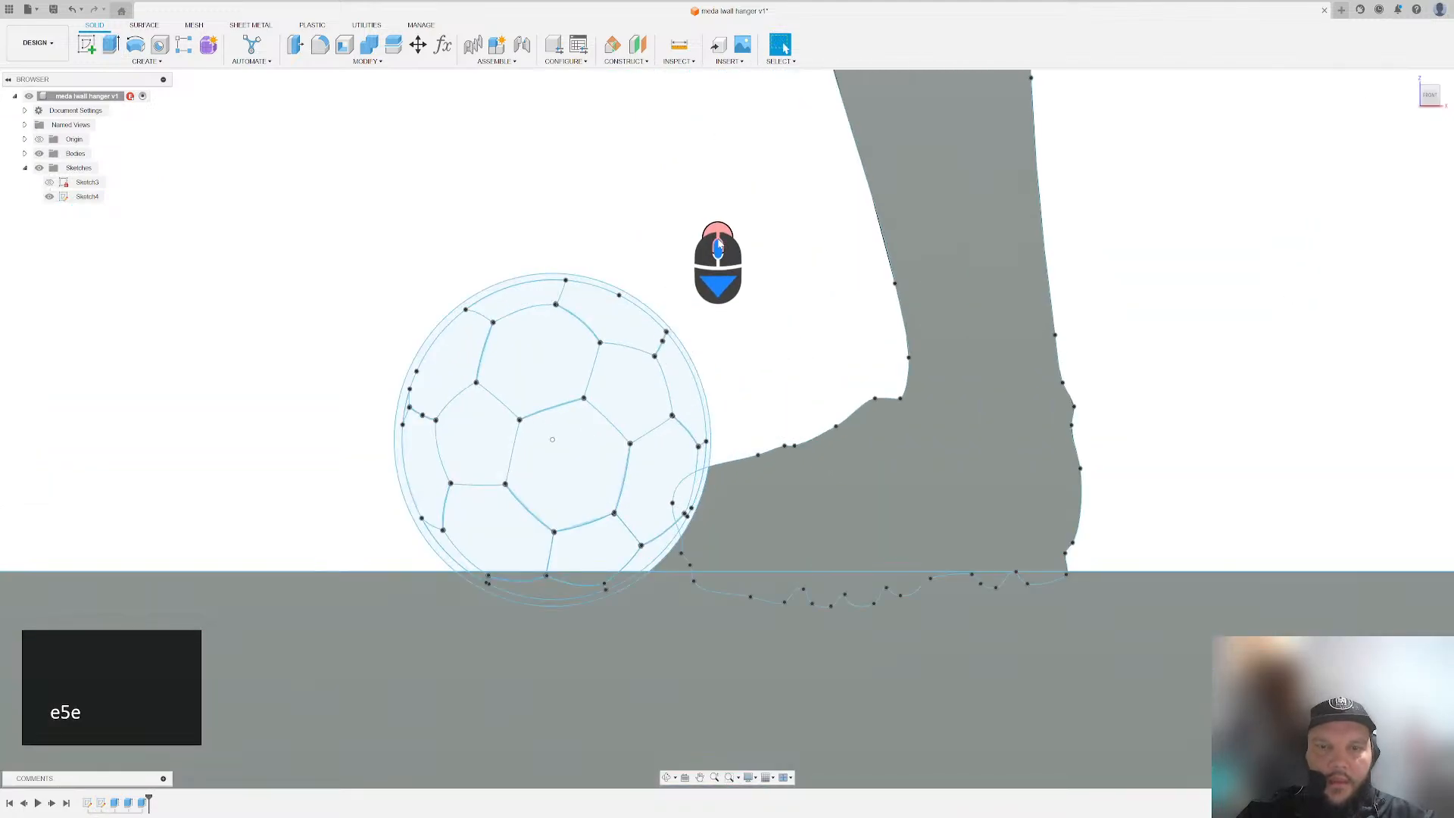
{"action": "key", "text": "e"}
{"action": "left_click_drag", "start_coordinate": [243, 298], "coordinate": [755, 562]}
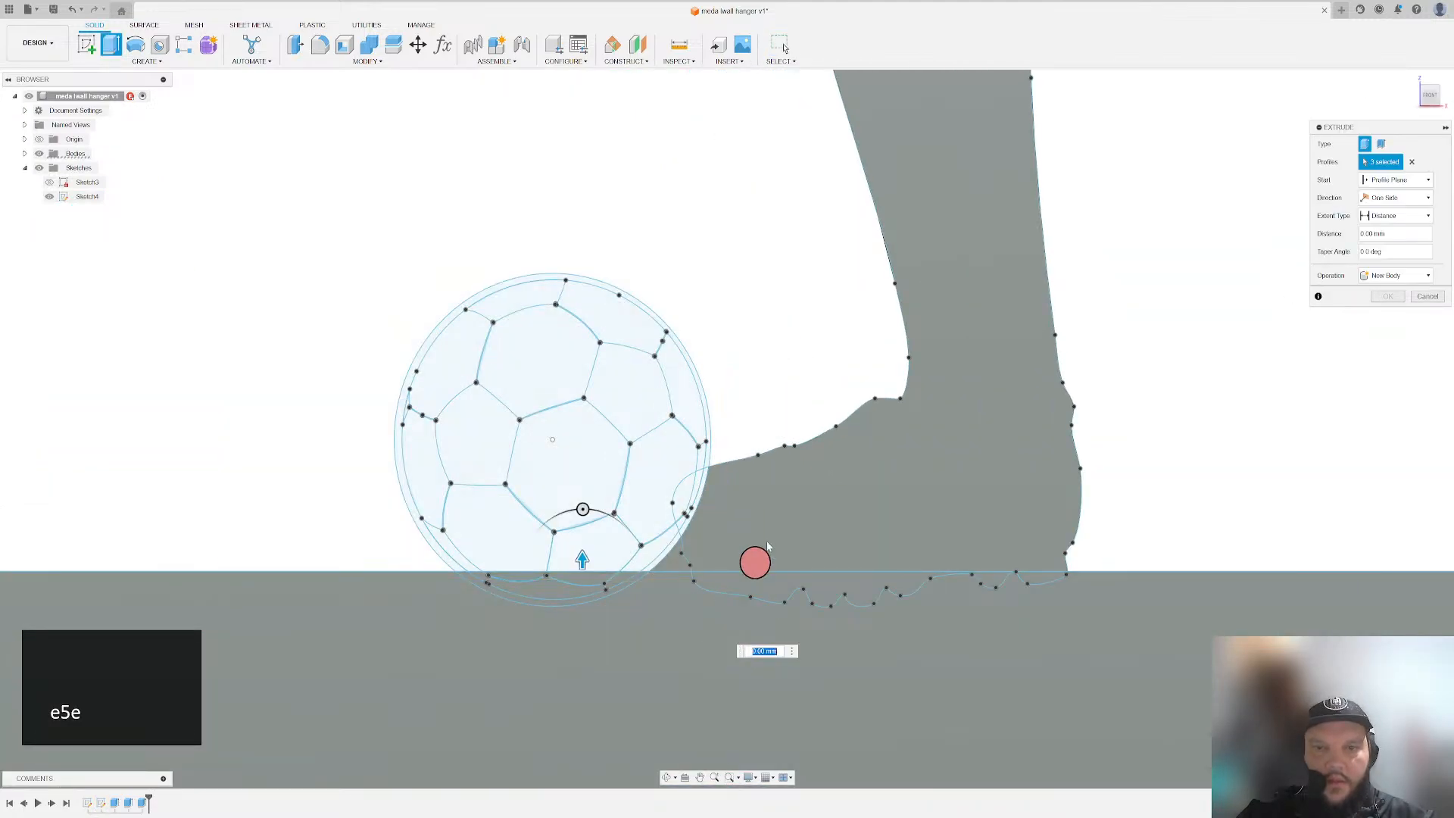
{"action": "type", "text": "5"}
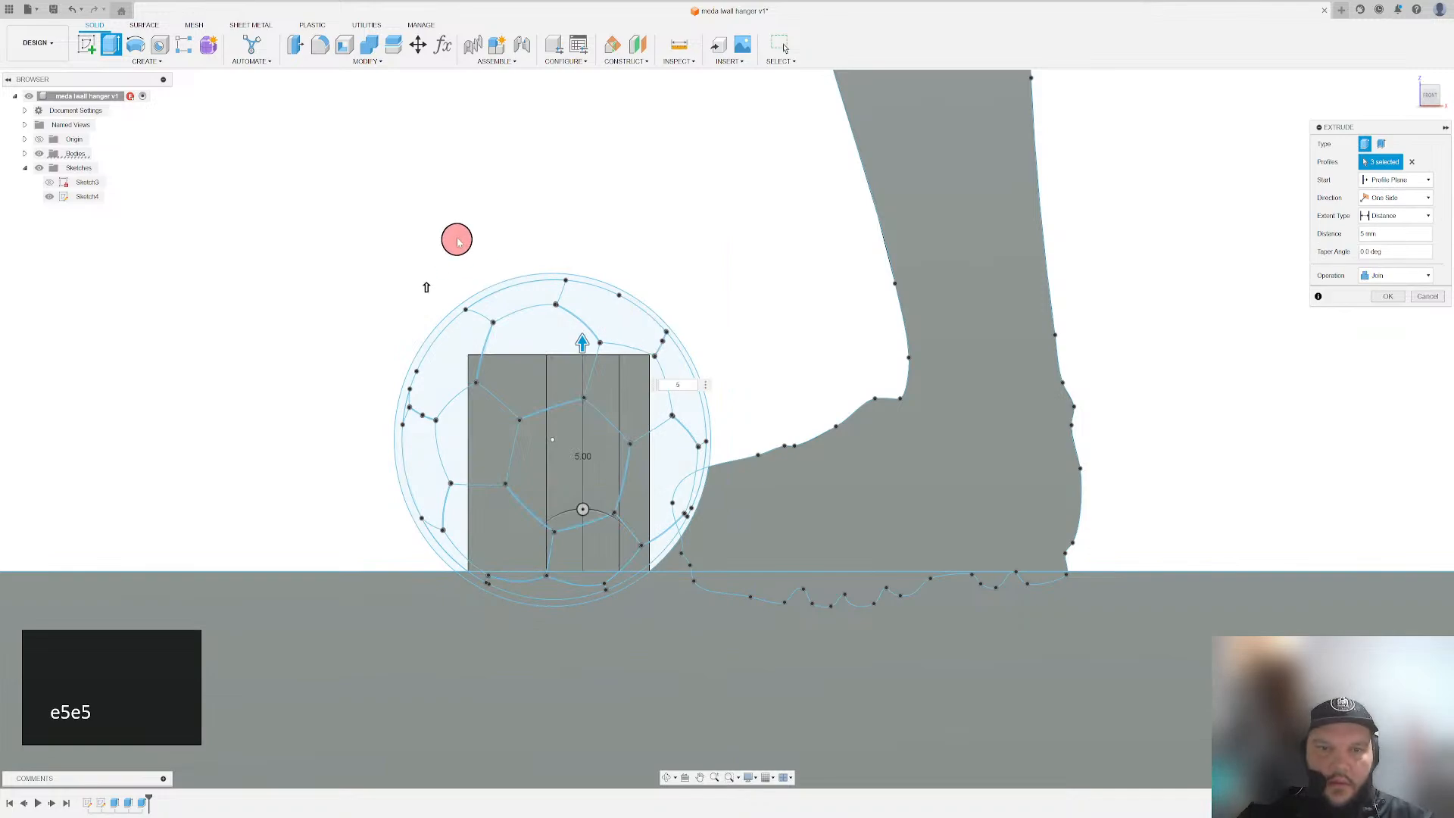
{"action": "middle_click_drag", "start_coordinate": [457, 240], "coordinate": [507, 247], "text": "shift"}
{"action": "key", "text": "Escape"}
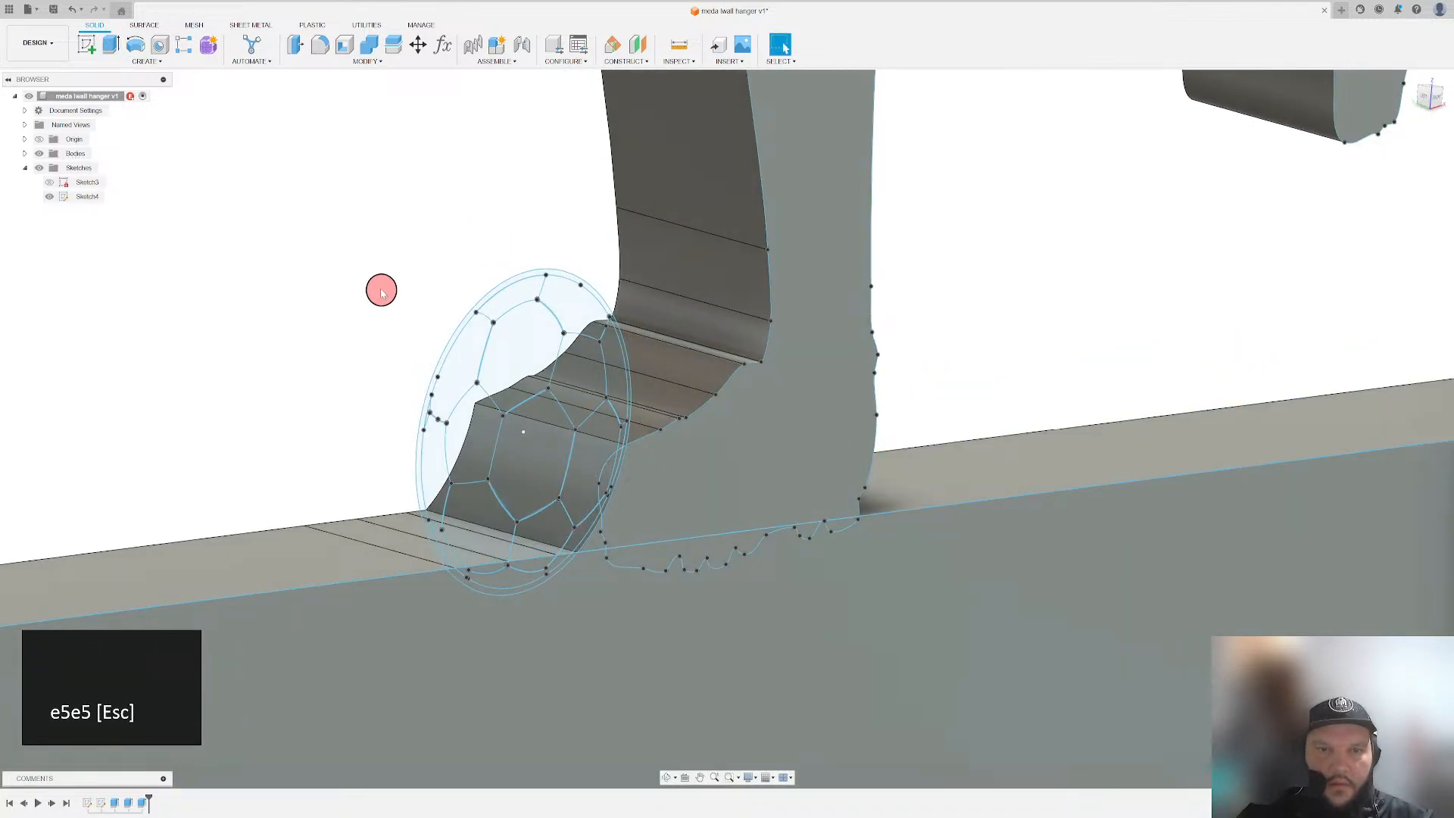
{"action": "key", "text": "e"}
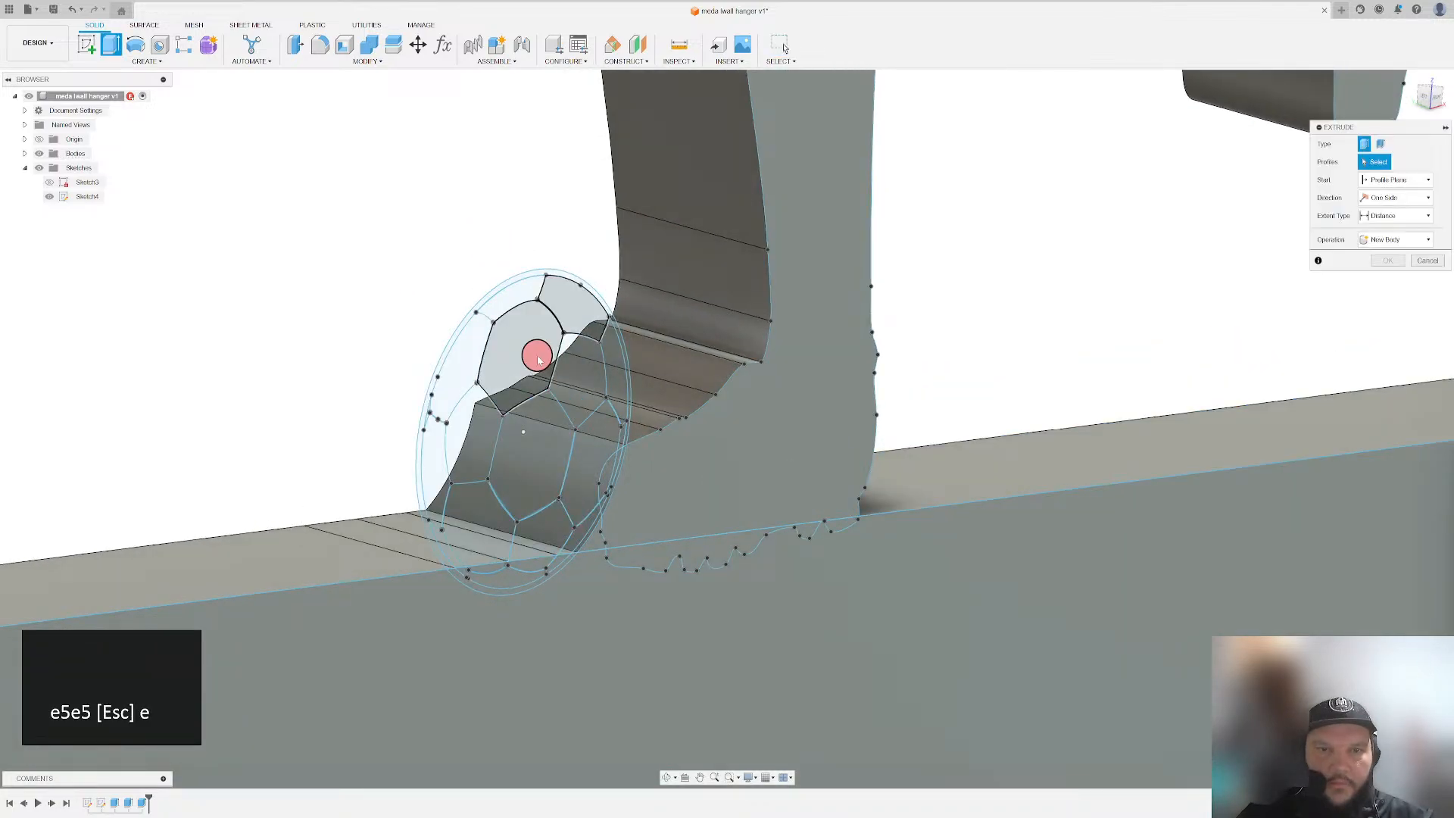
{"action": "key", "text": "Escape"}
- Try to extrude all the soccer ball regions, including the surrounding circle, -5 mm and join them to the hanger
{"action": "key", "text": "e"}
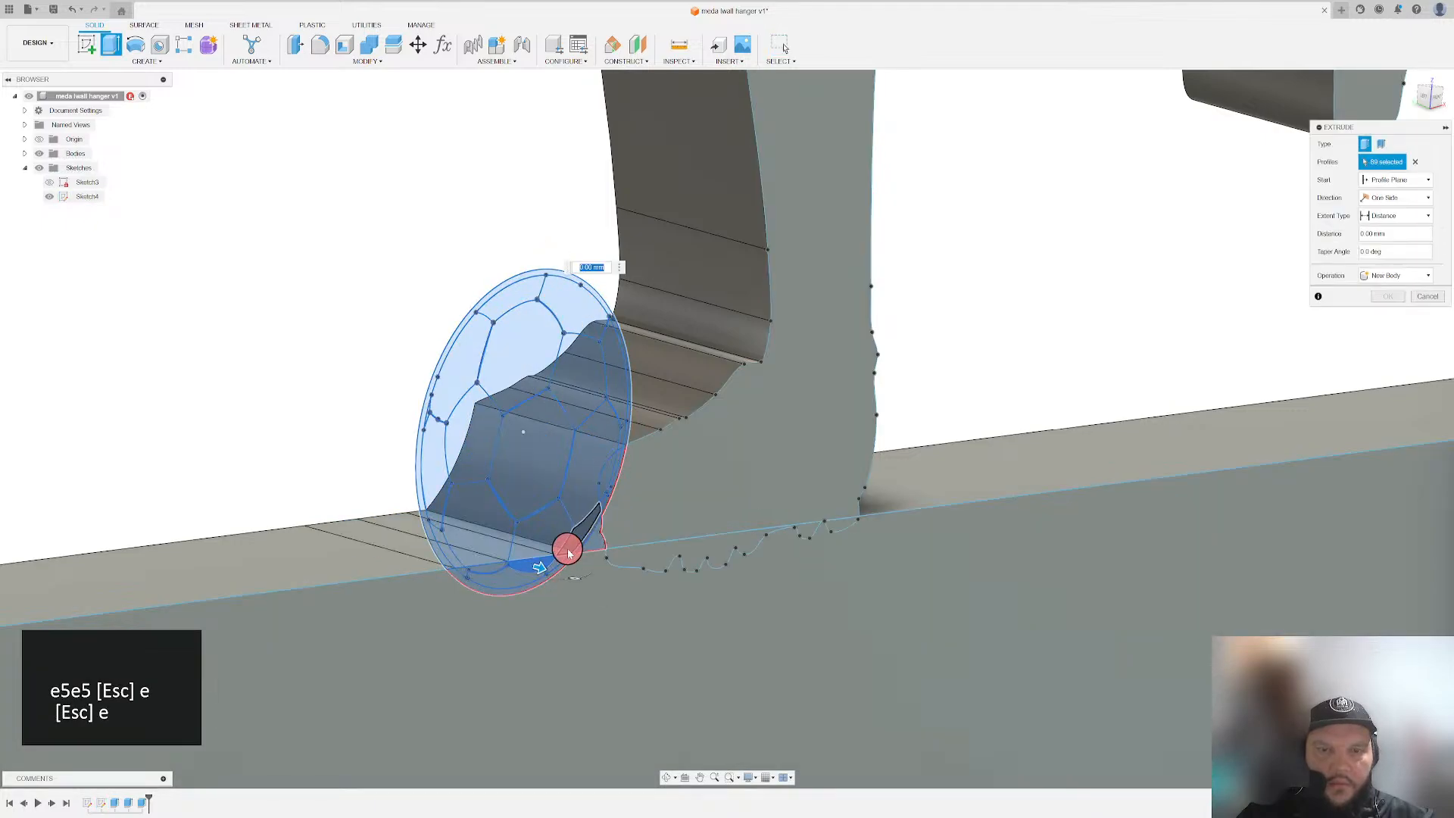
{"action": "type", "text": "-"}
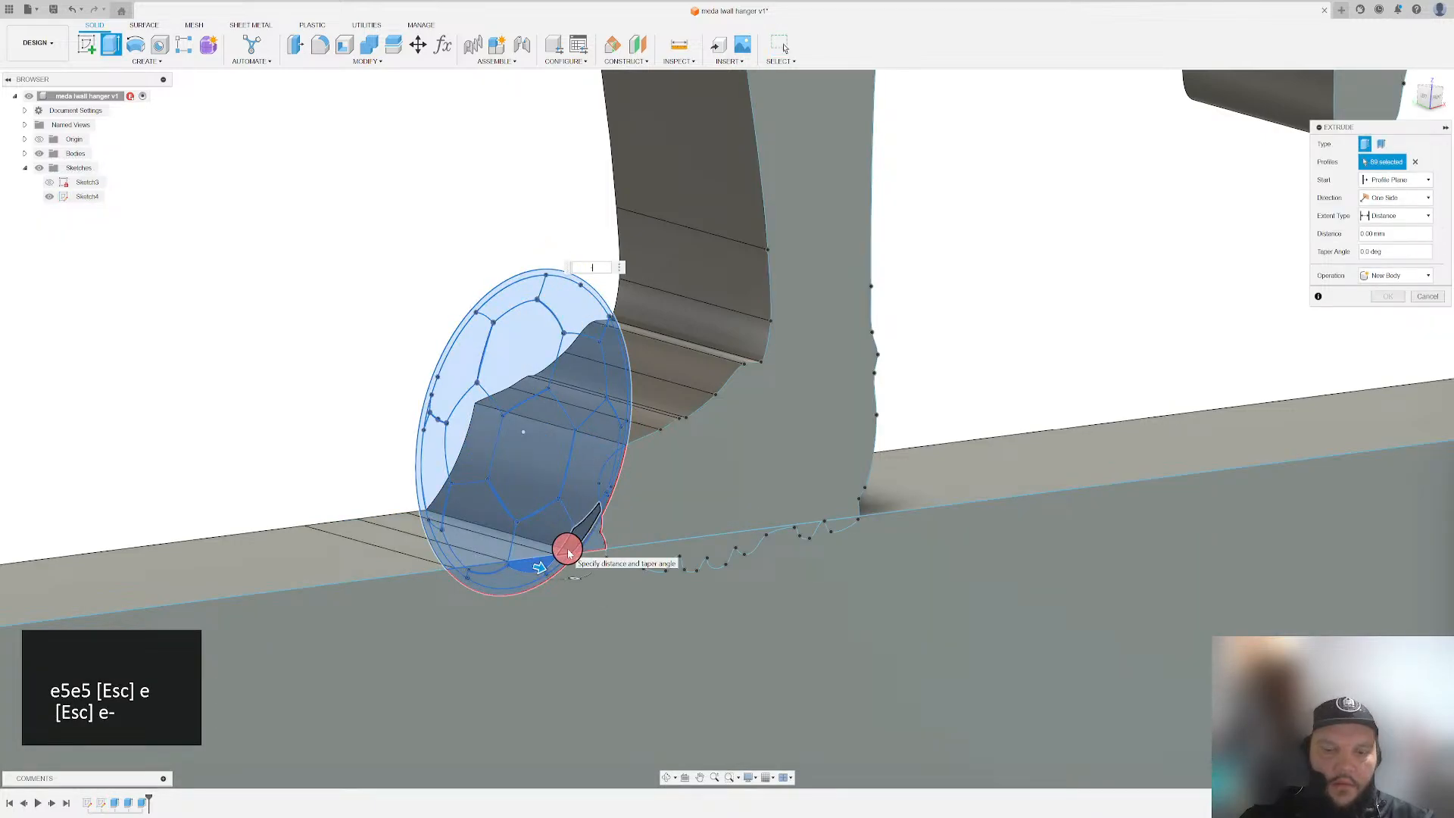
{"action": "type", "text": "5"}
{"action": "left_click", "coordinate": [1398, 276]}
{"action": "left_click", "coordinate": [1391, 296]}
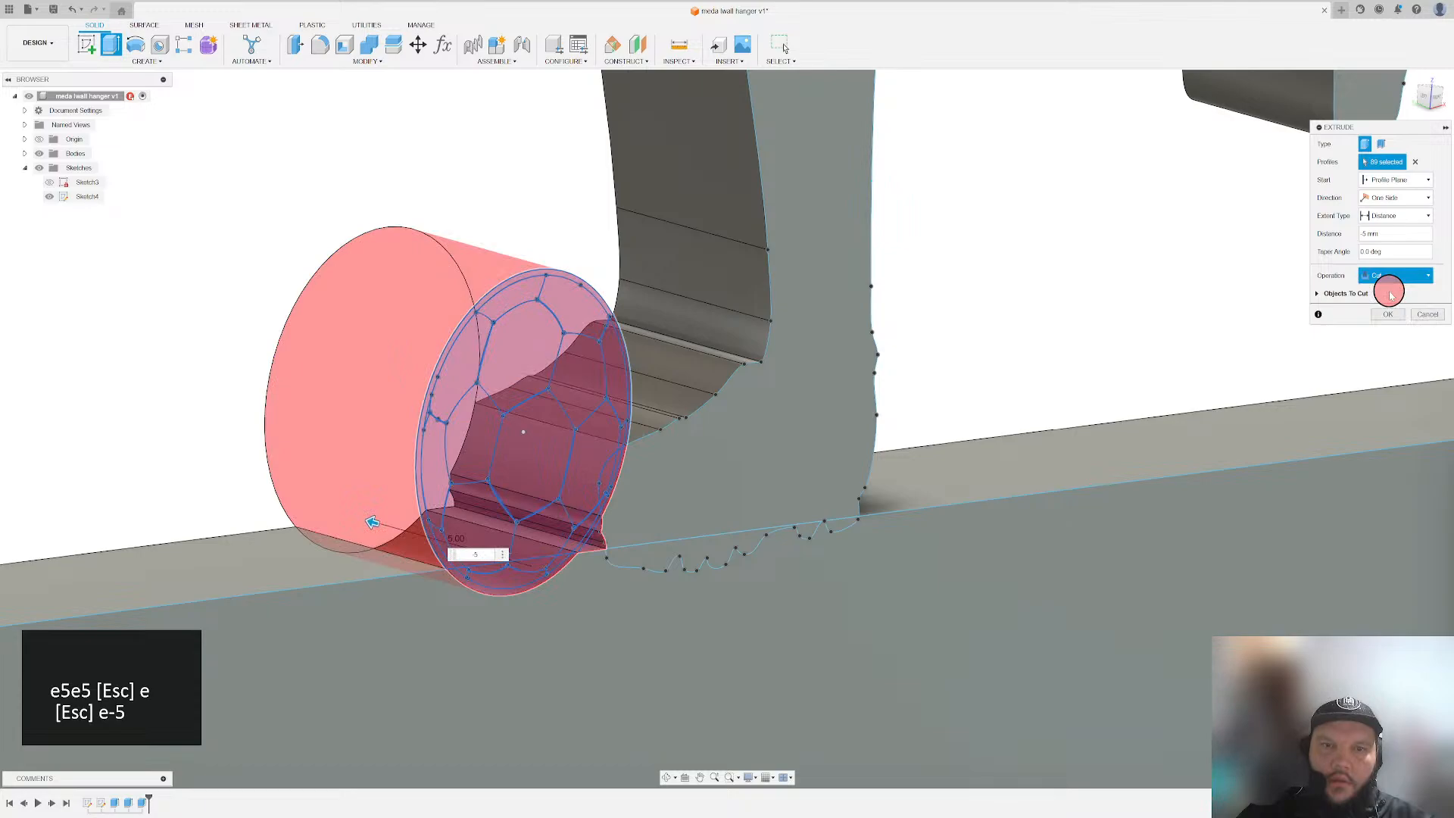
{"action": "left_click", "coordinate": [1060, 294]}
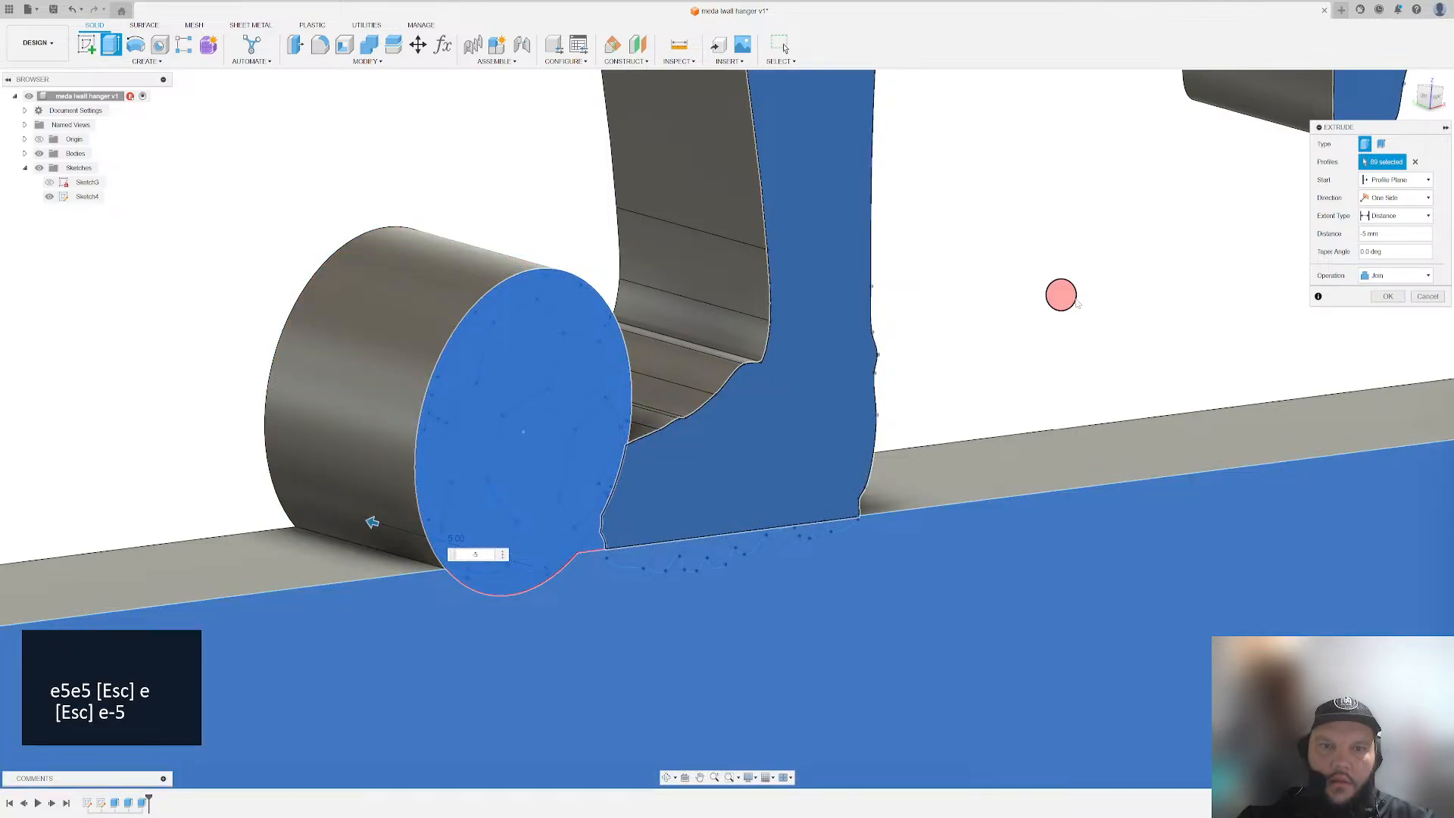
{"action": "key", "text": "Return"}
{"action": "scroll", "coordinate": [999, 317], "scroll_direction": "up", "scroll_amount": 3}
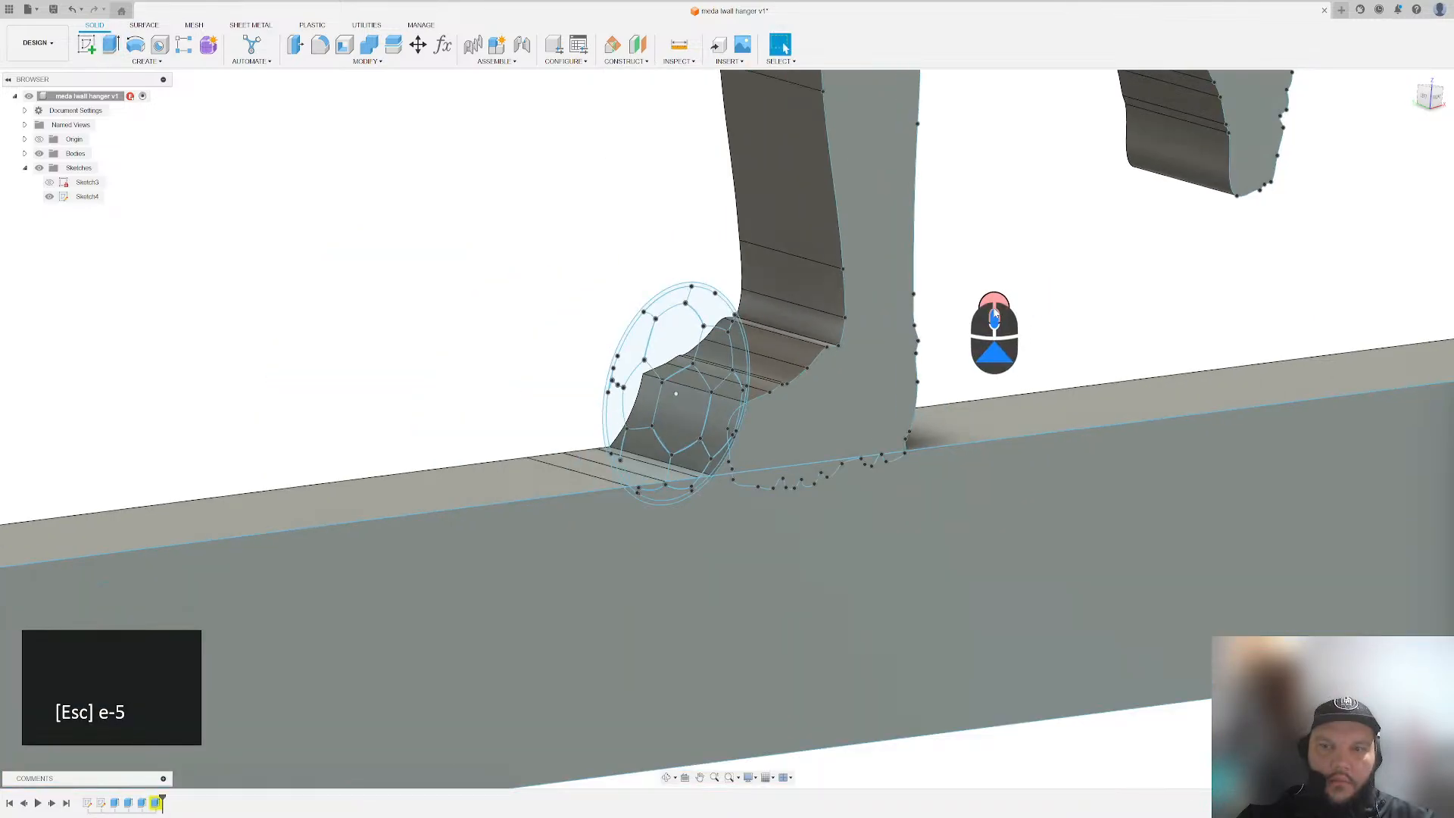
{"action": "scroll", "coordinate": [994, 316], "scroll_direction": "down", "scroll_amount": 2}
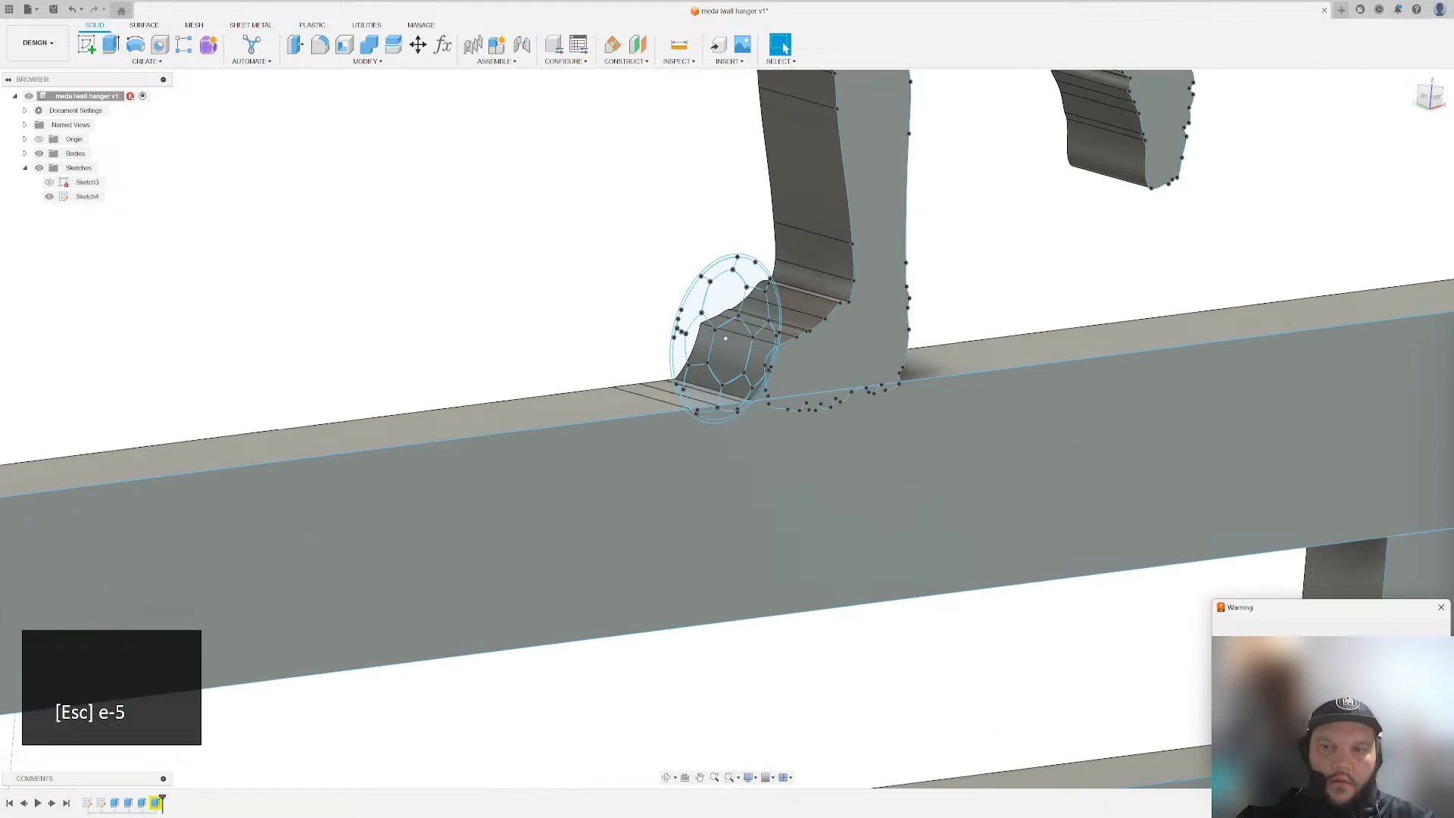
{"action": "key", "text": "Escape"}
{"action": "scroll", "coordinate": [938, 315], "scroll_direction": "up", "scroll_amount": 3}
{"action": "scroll", "coordinate": [601, 308], "scroll_direction": "up", "scroll_amount": 3}
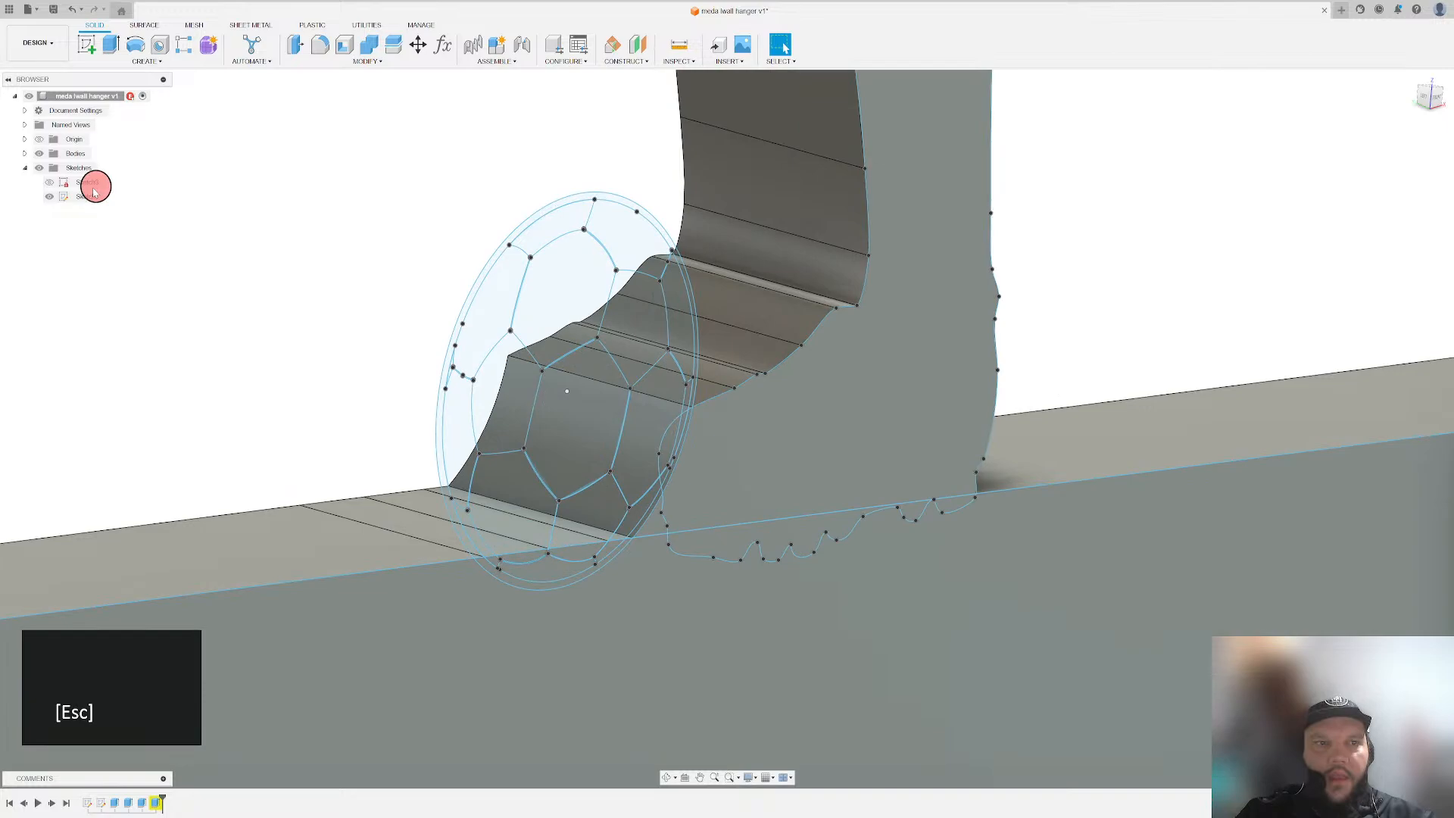
- Start a new sketch on the front face of the top bar, at the soccer ball
{"action": "double_click", "coordinate": [93, 193]}
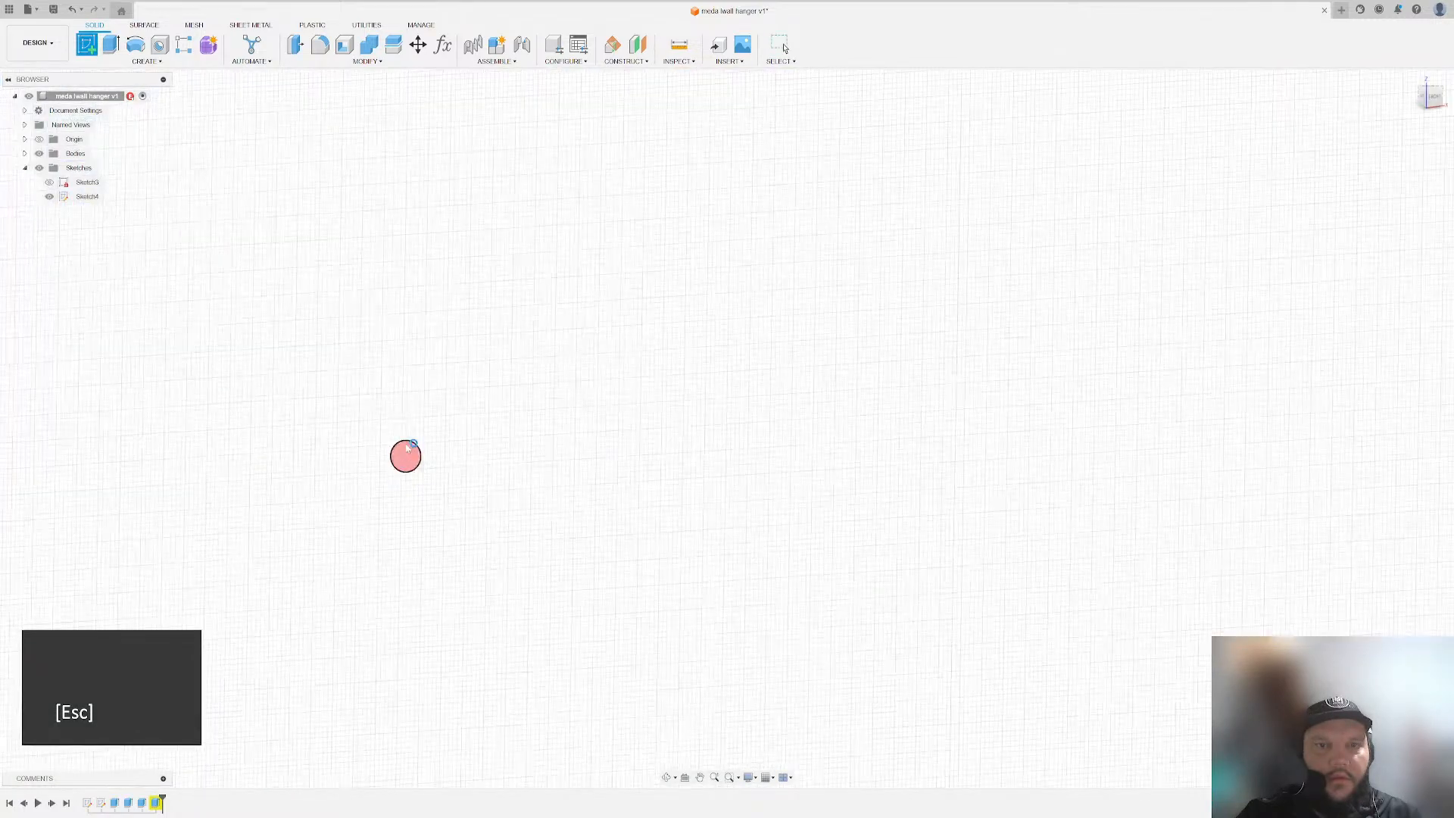
{"action": "left_click", "coordinate": [614, 574]}
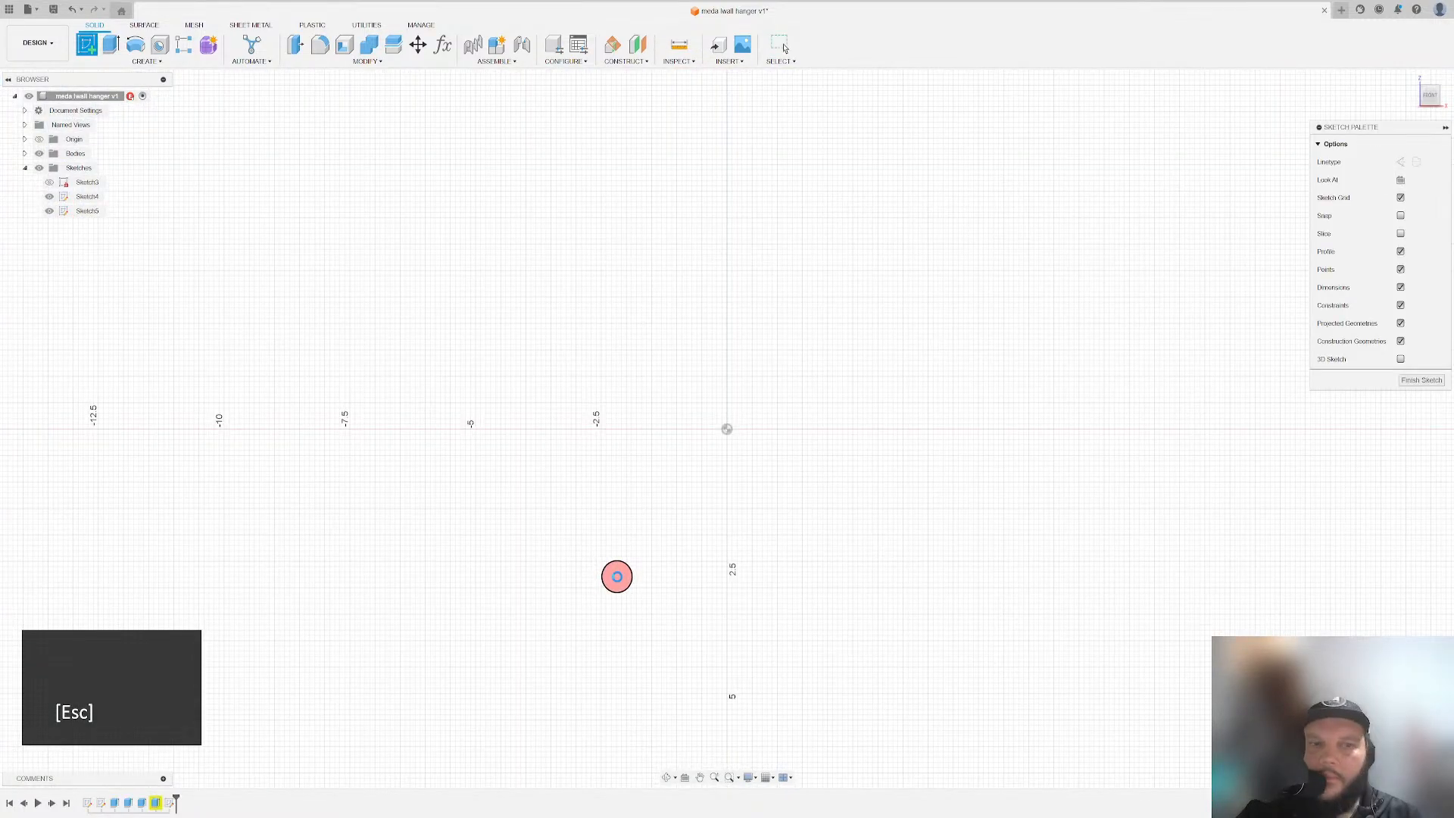
{"action": "scroll", "coordinate": [613, 303], "scroll_direction": "down", "scroll_amount": 5}
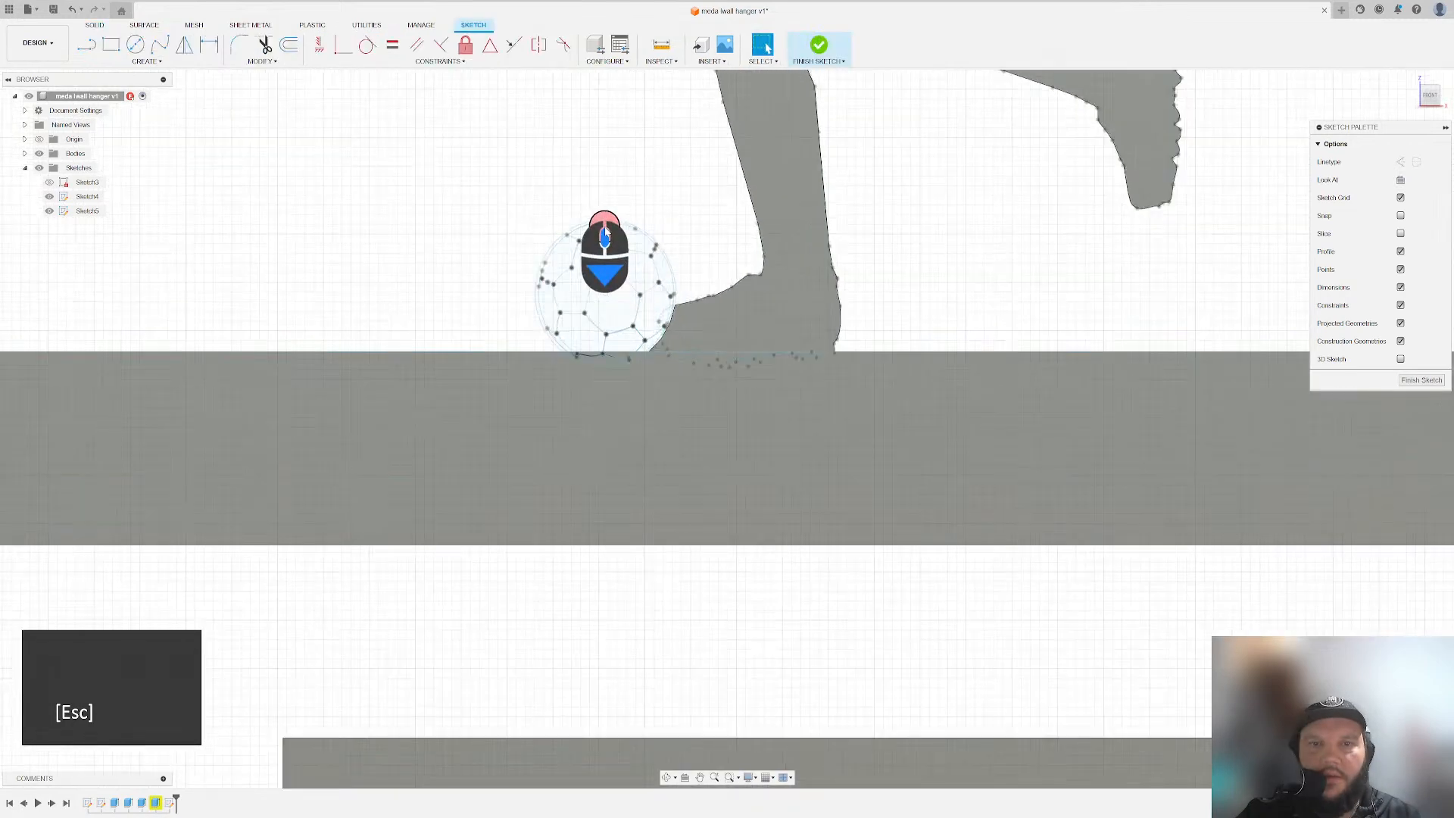
- Project the soccer ball's outer circle into the active sketch and finish the sketch
{"action": "scroll", "coordinate": [606, 233], "scroll_direction": "down", "scroll_amount": 10}
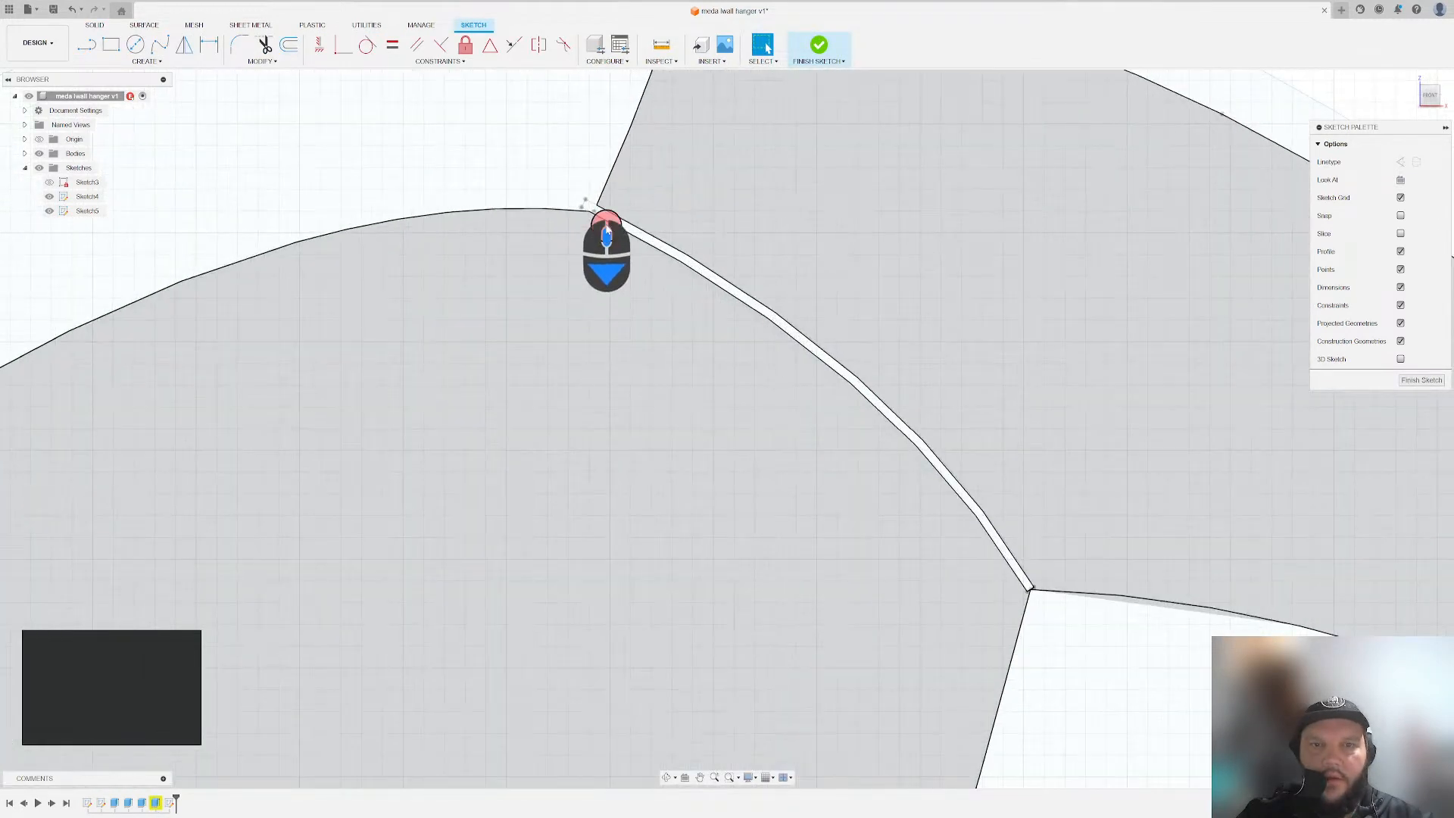
{"action": "scroll", "coordinate": [606, 221], "scroll_direction": "down", "scroll_amount": 3}
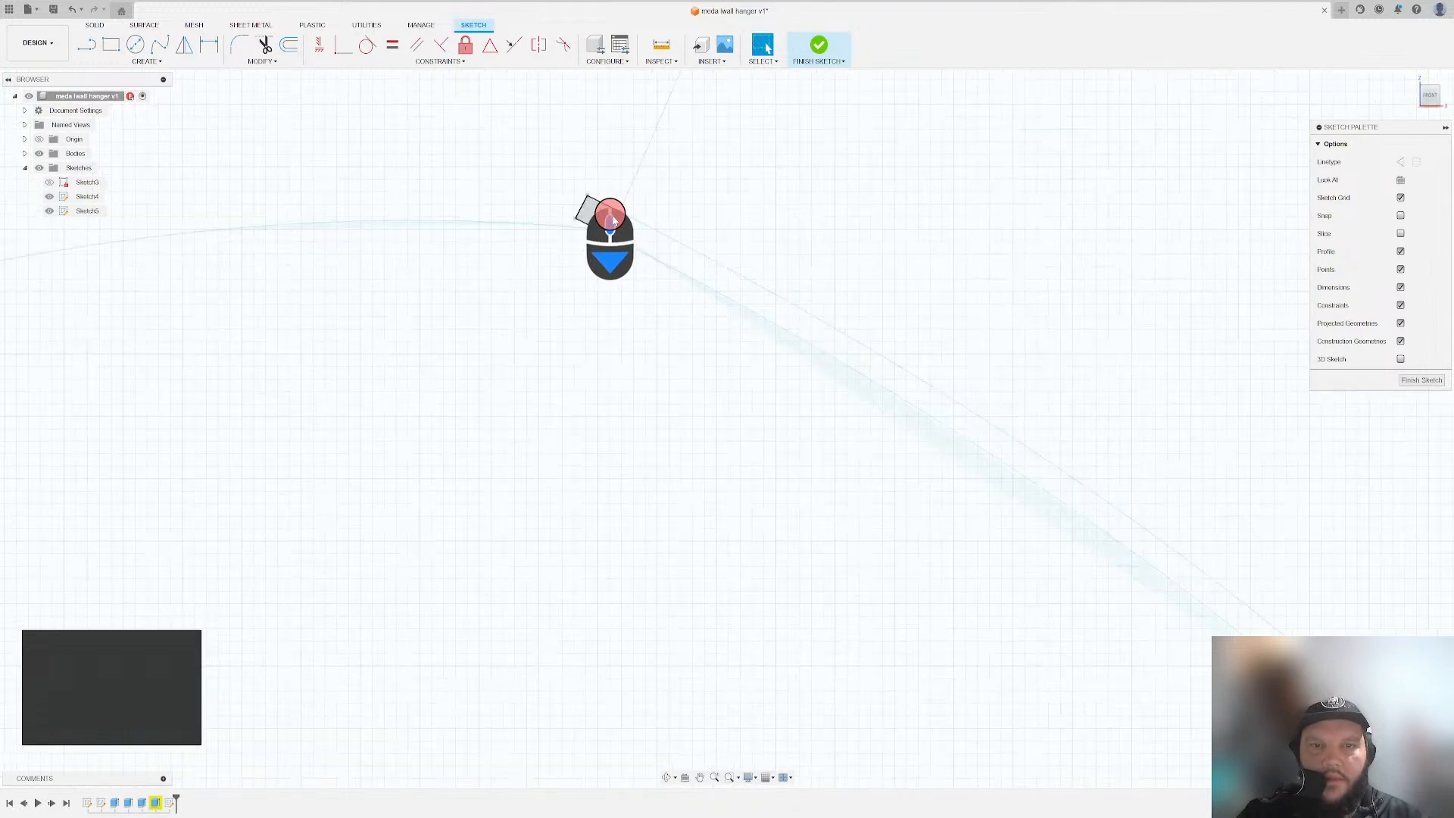
{"action": "scroll", "coordinate": [453, 212], "scroll_direction": "up", "scroll_amount": 10}
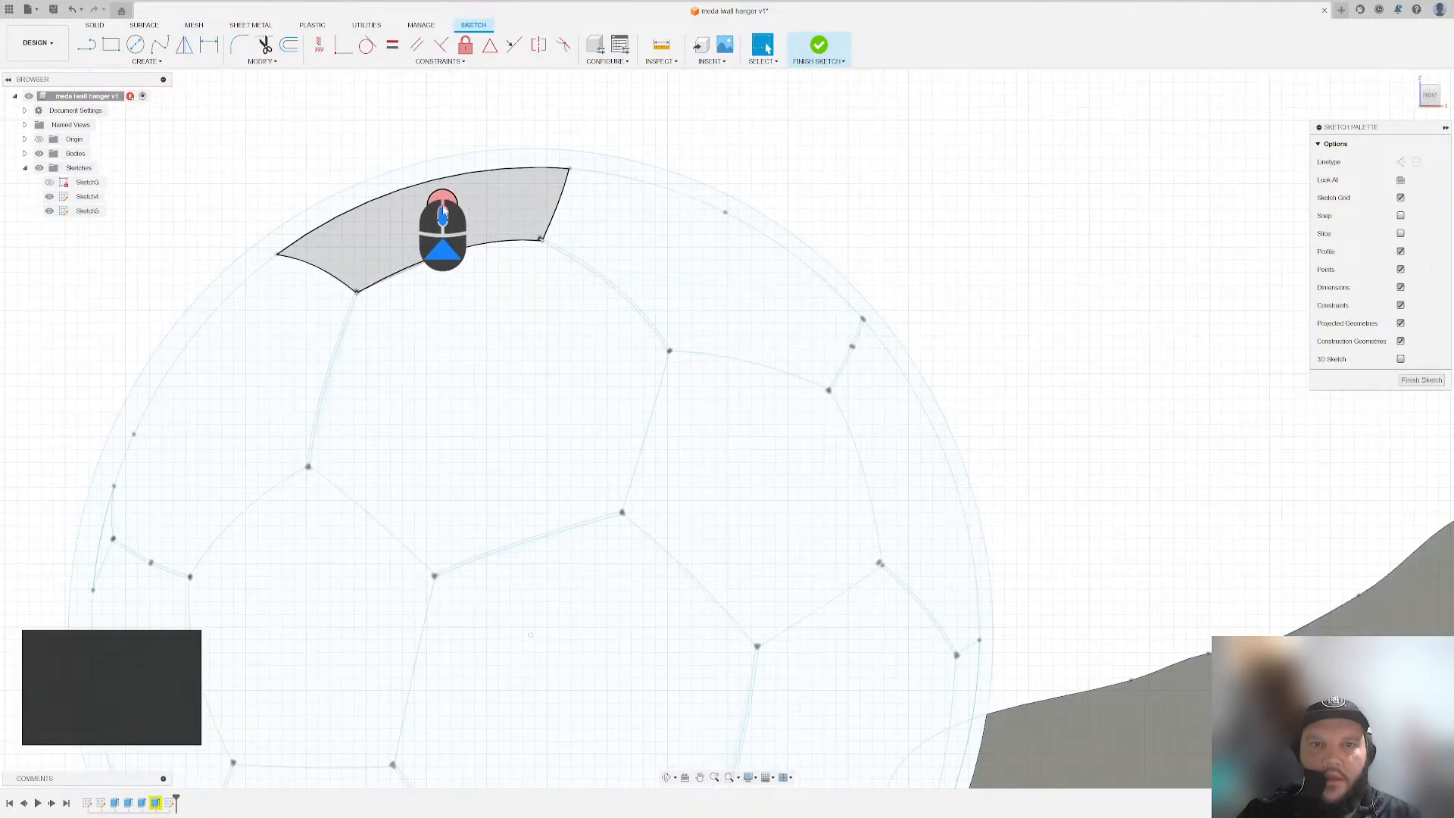
{"action": "scroll", "coordinate": [443, 210], "scroll_direction": "up", "scroll_amount": 5}
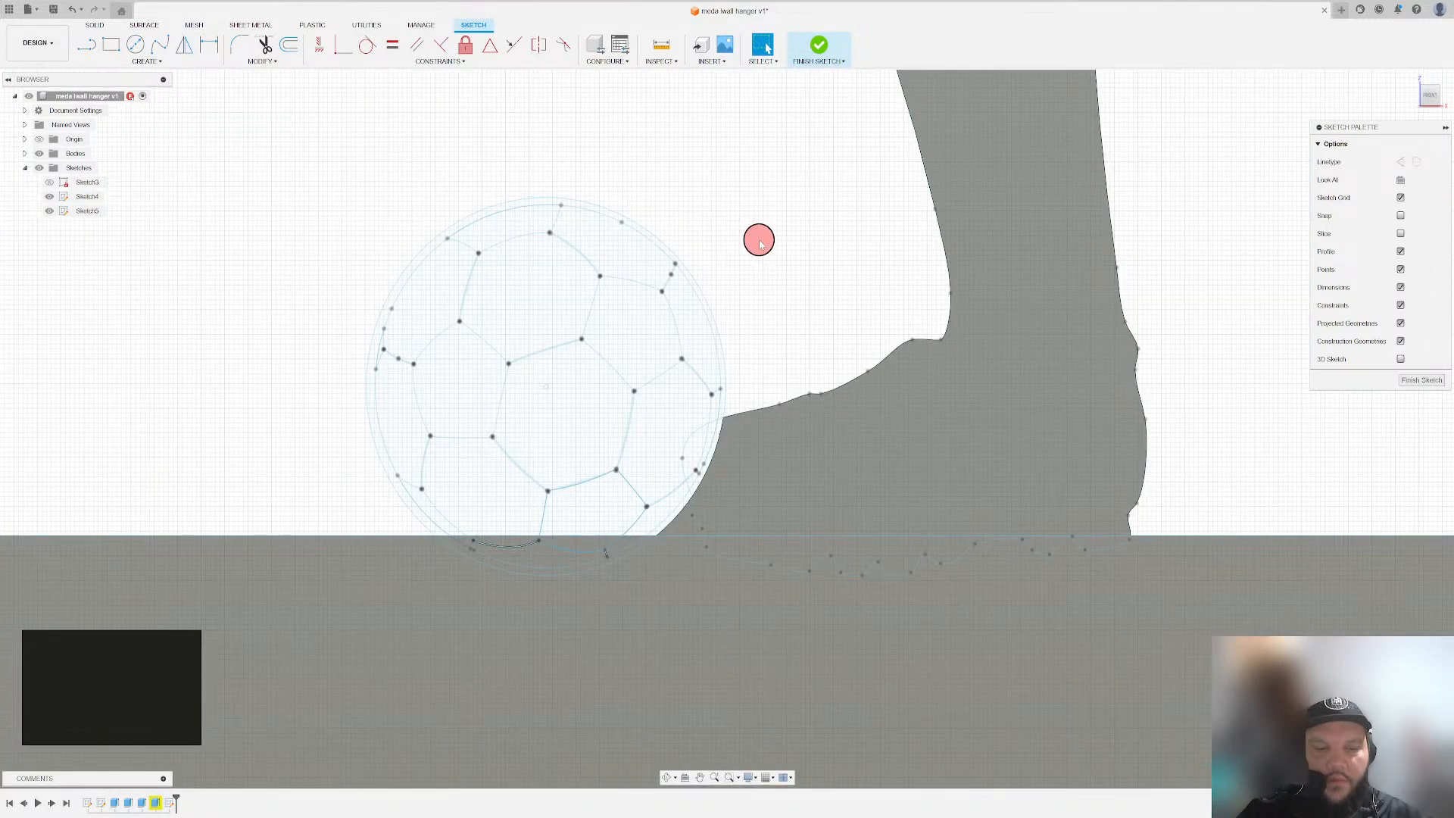
{"action": "key", "text": "p"}
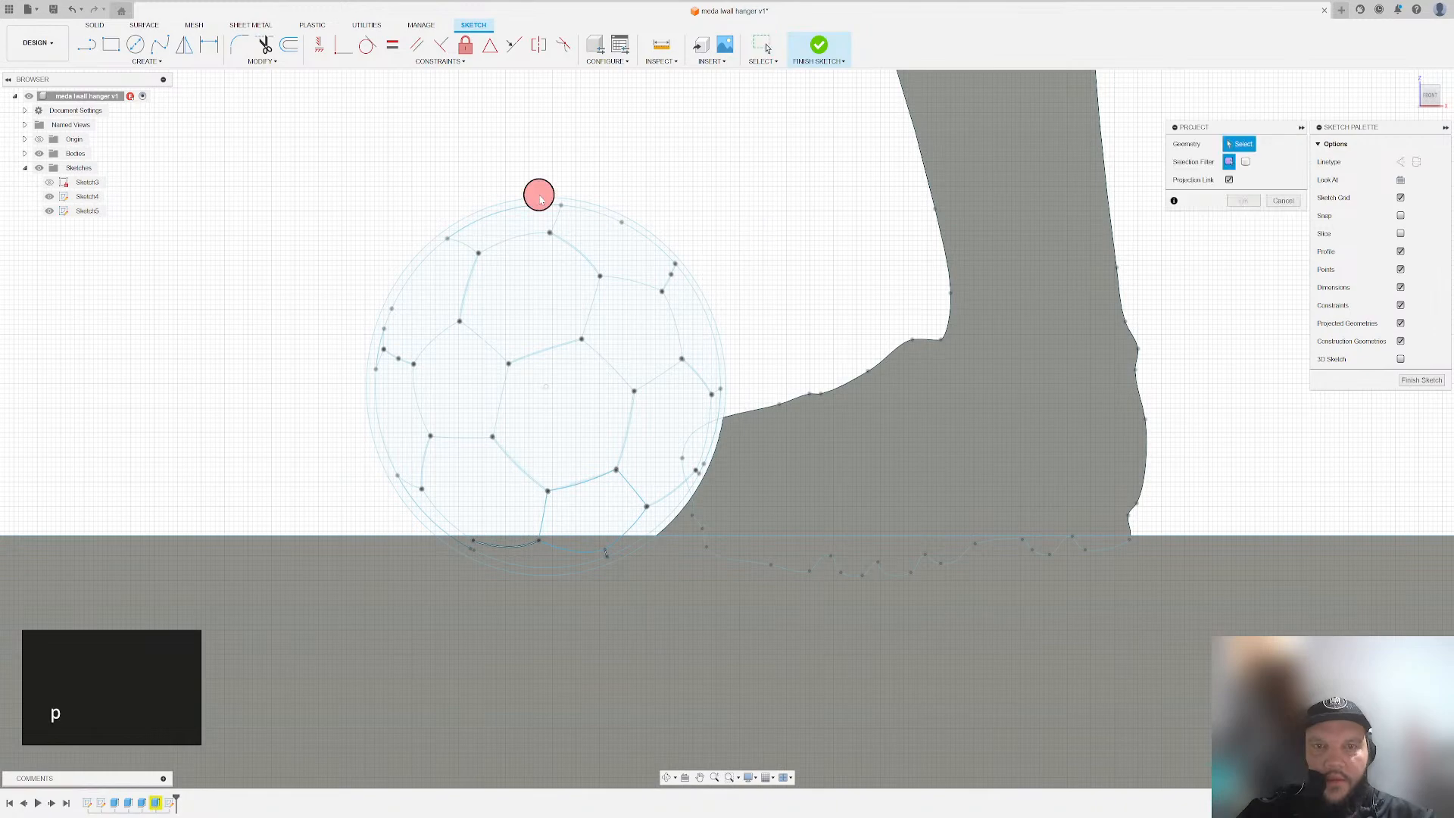
{"action": "left_click", "coordinate": [541, 199]}
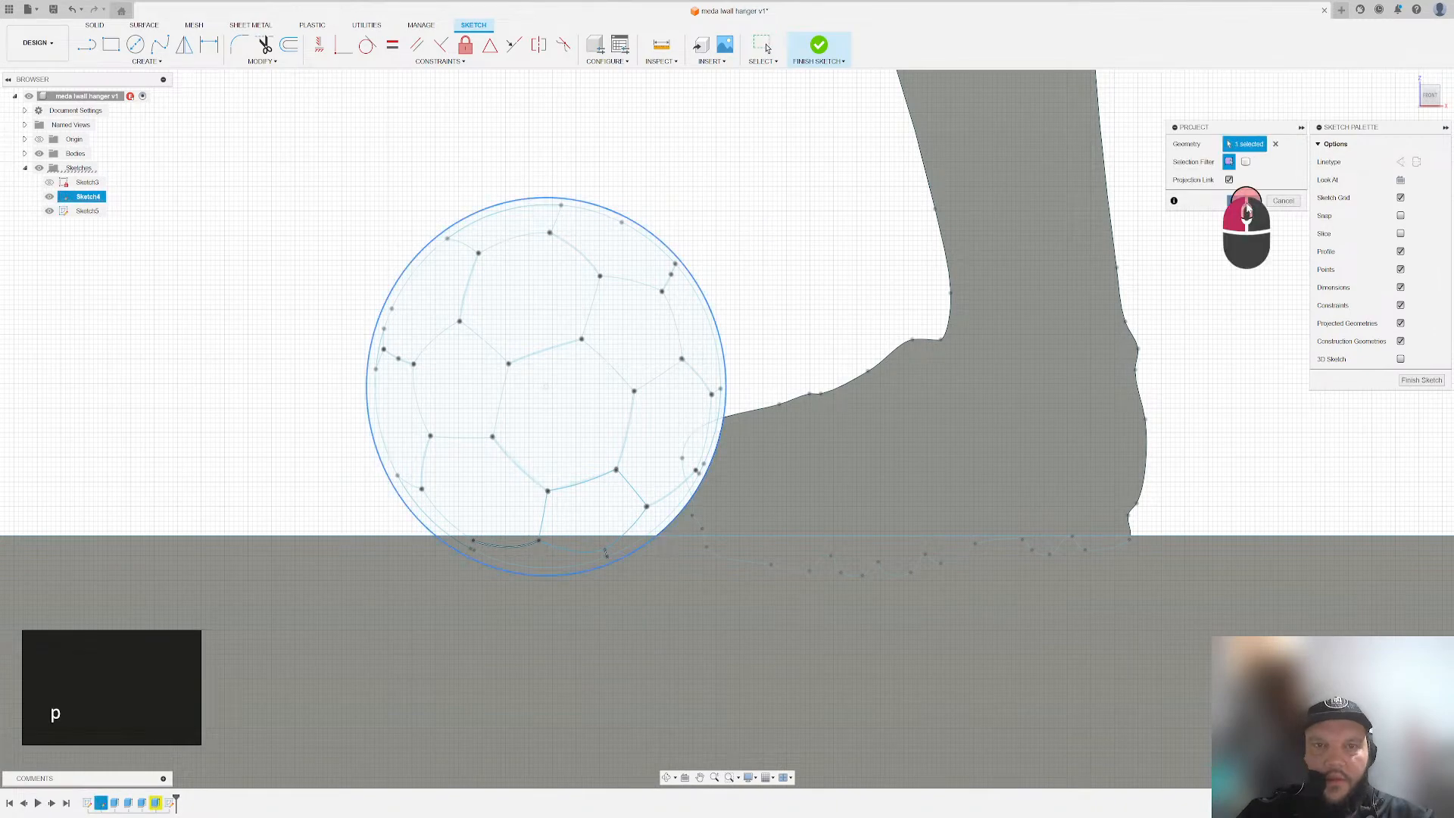
{"action": "left_click", "coordinate": [1242, 201]}
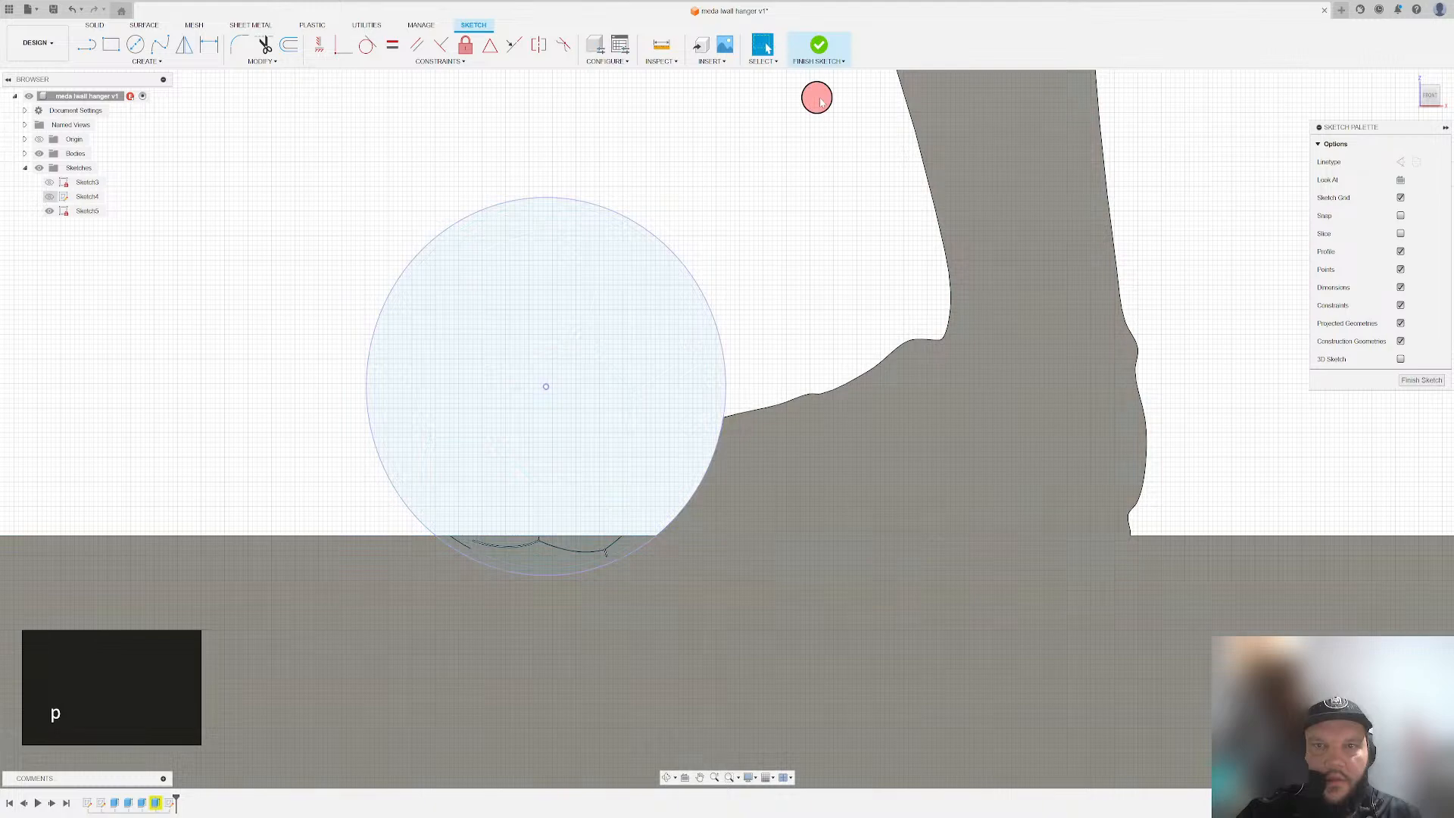
{"action": "left_click", "coordinate": [818, 46]}
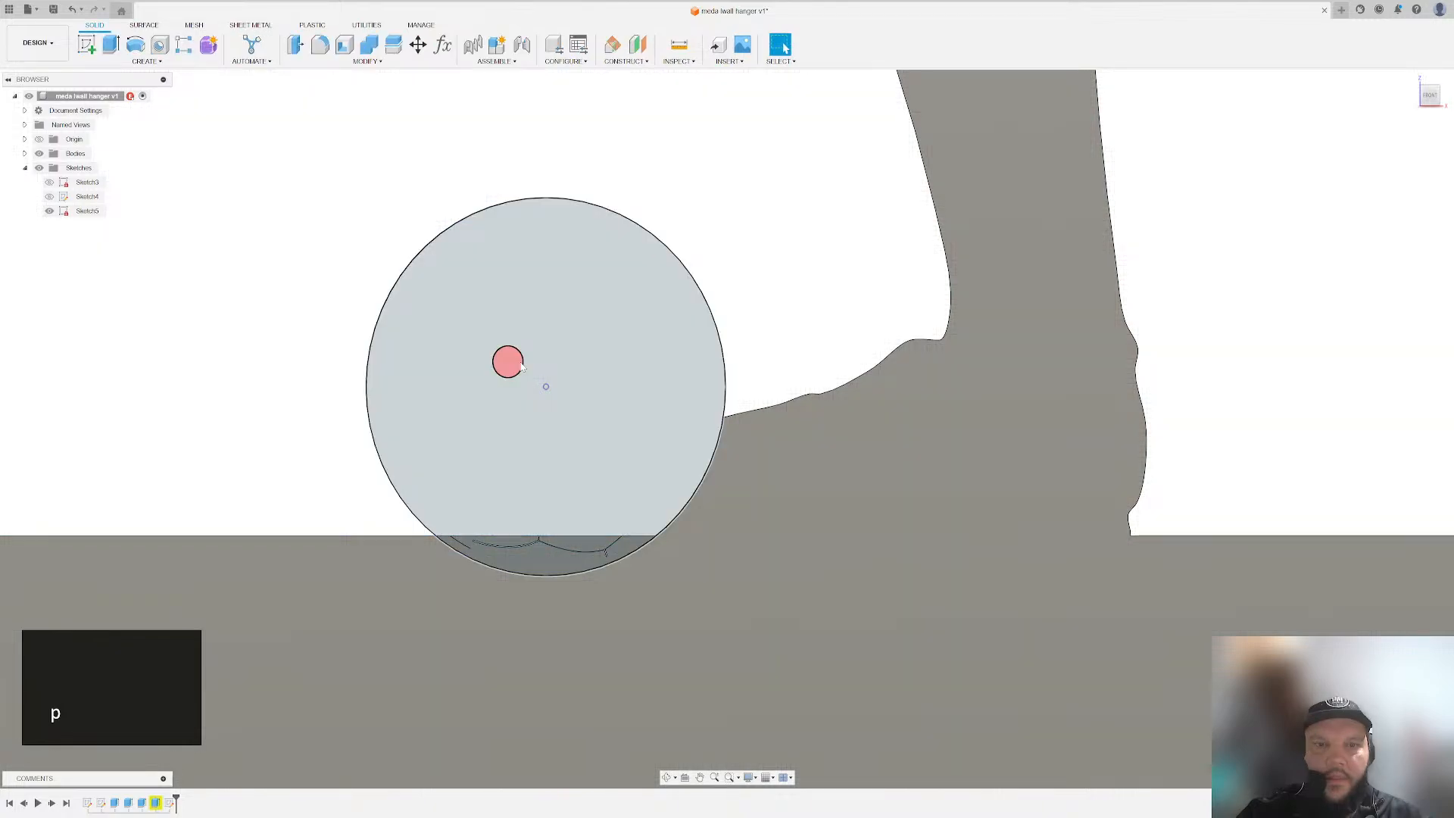
- Delete the highlighted extrusion just before the ball circle sketch from the design history
{"action": "scroll", "coordinate": [536, 572], "scroll_direction": "up", "scroll_amount": 5}
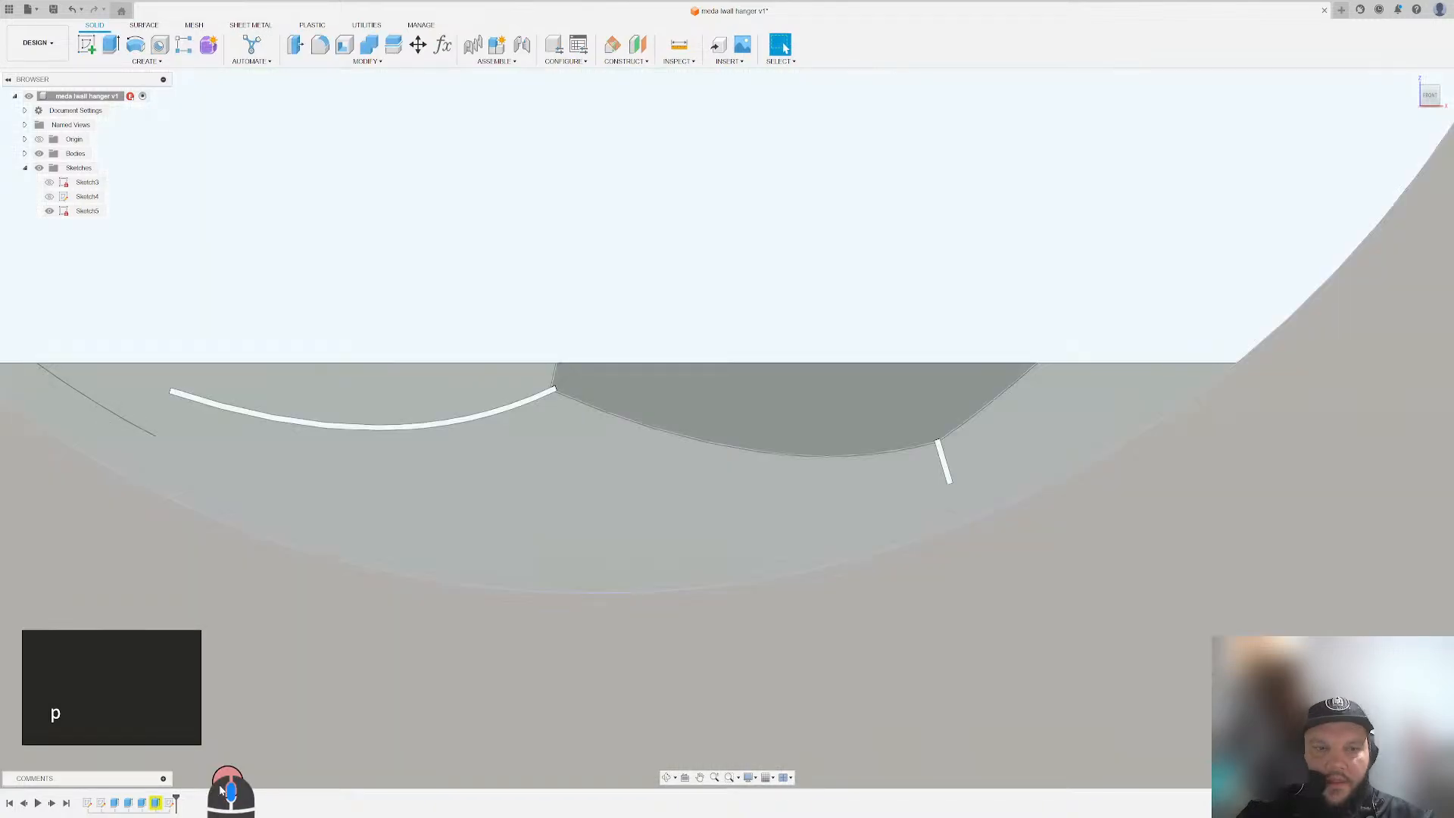
{"action": "key", "text": "Delete"}
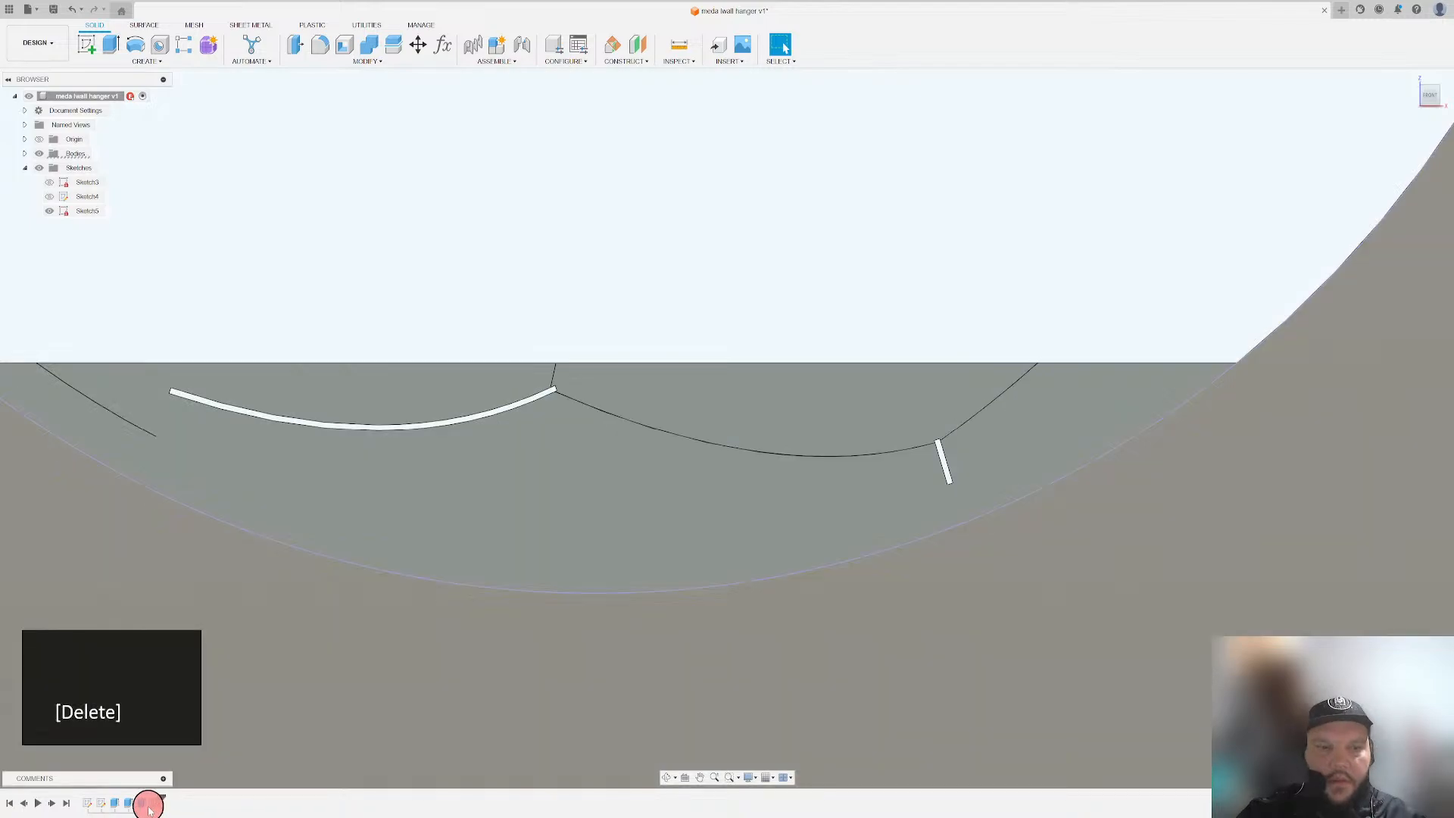
- Edit the 5 mm joined extrusion to include the two narrow gap profiles at the base of the ball
{"action": "double_click", "coordinate": [144, 804]}
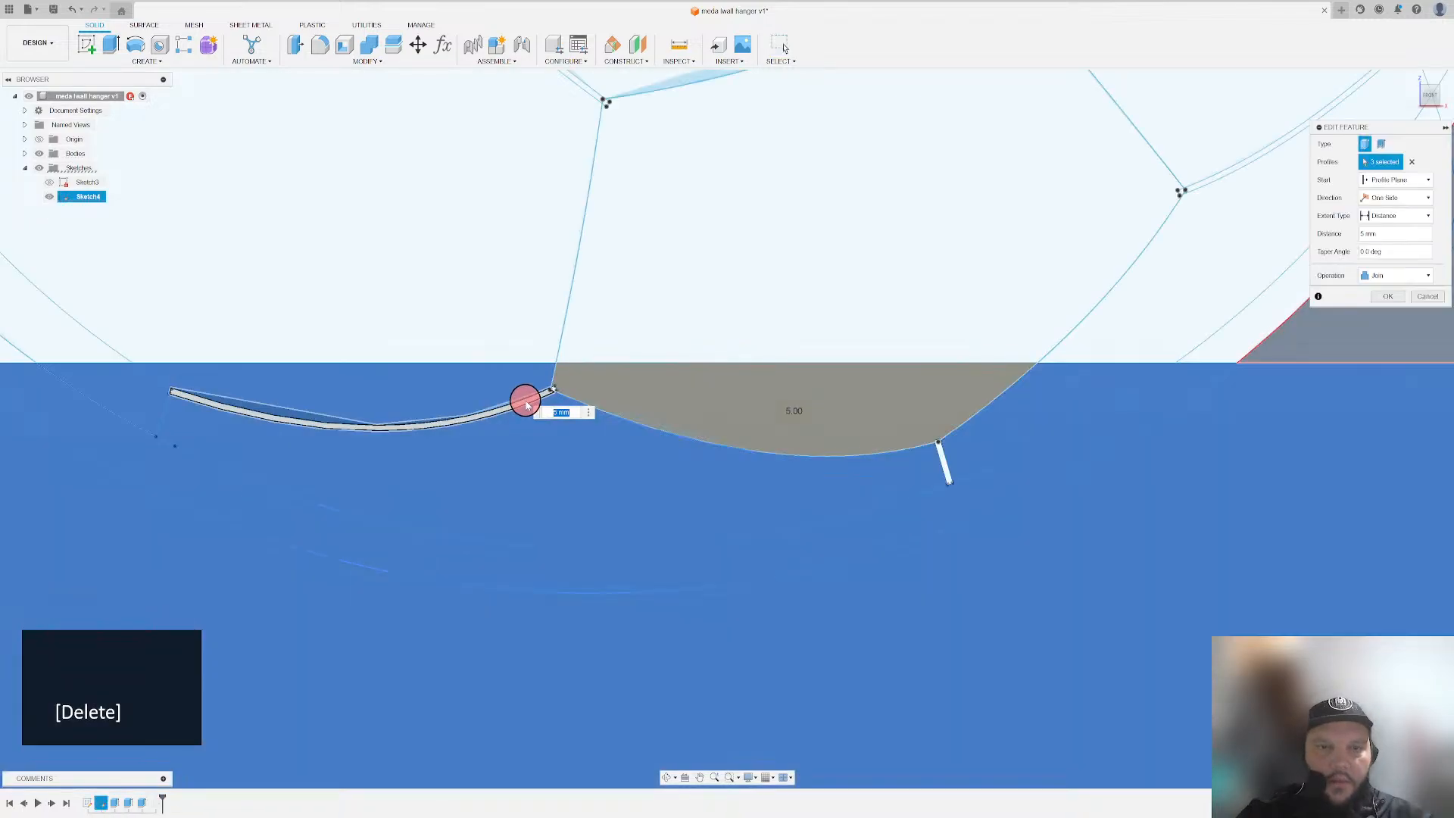
{"action": "left_click", "coordinate": [528, 405]}
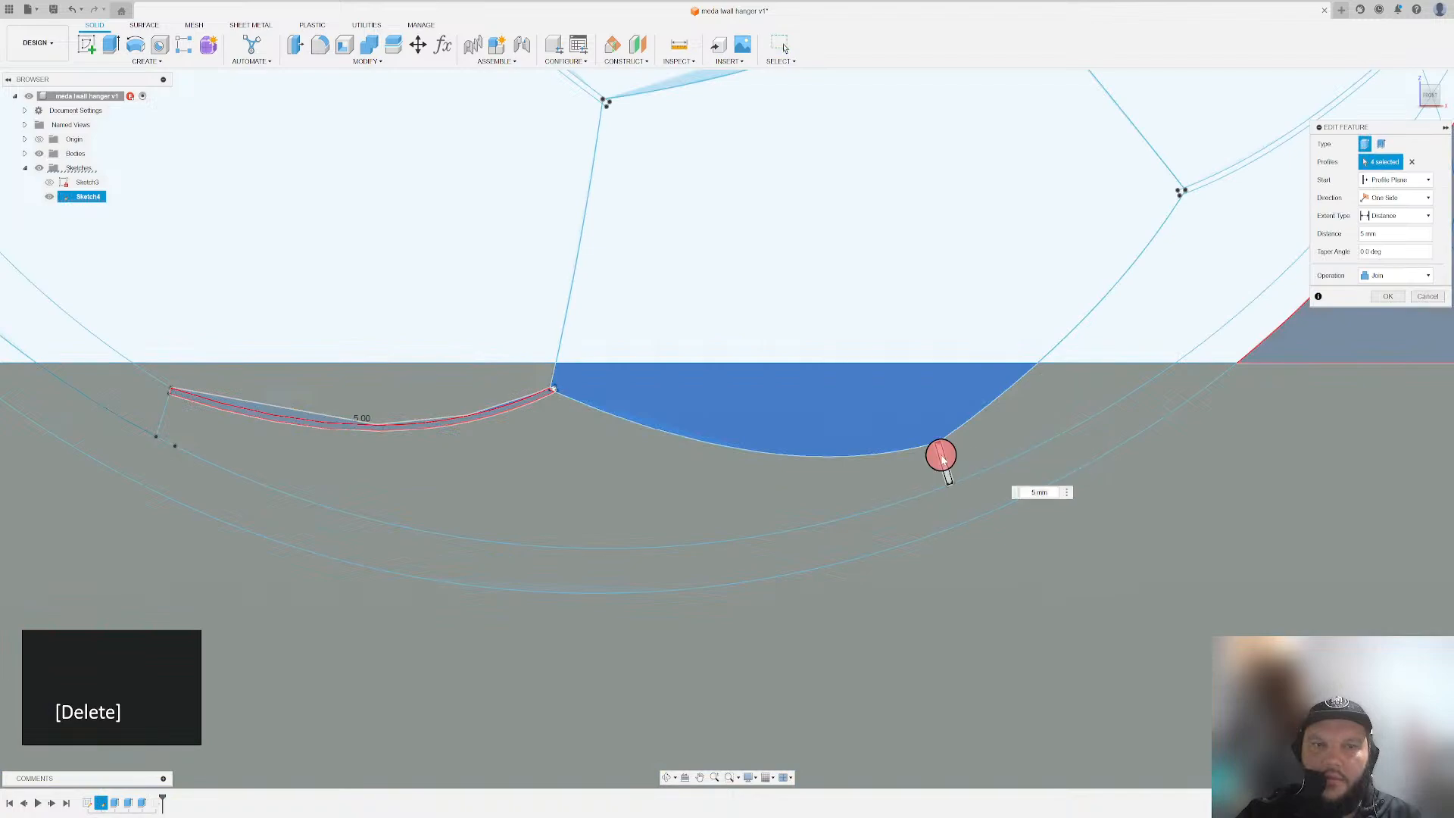
{"action": "left_click", "coordinate": [944, 458]}
{"action": "left_click", "coordinate": [1384, 297]}
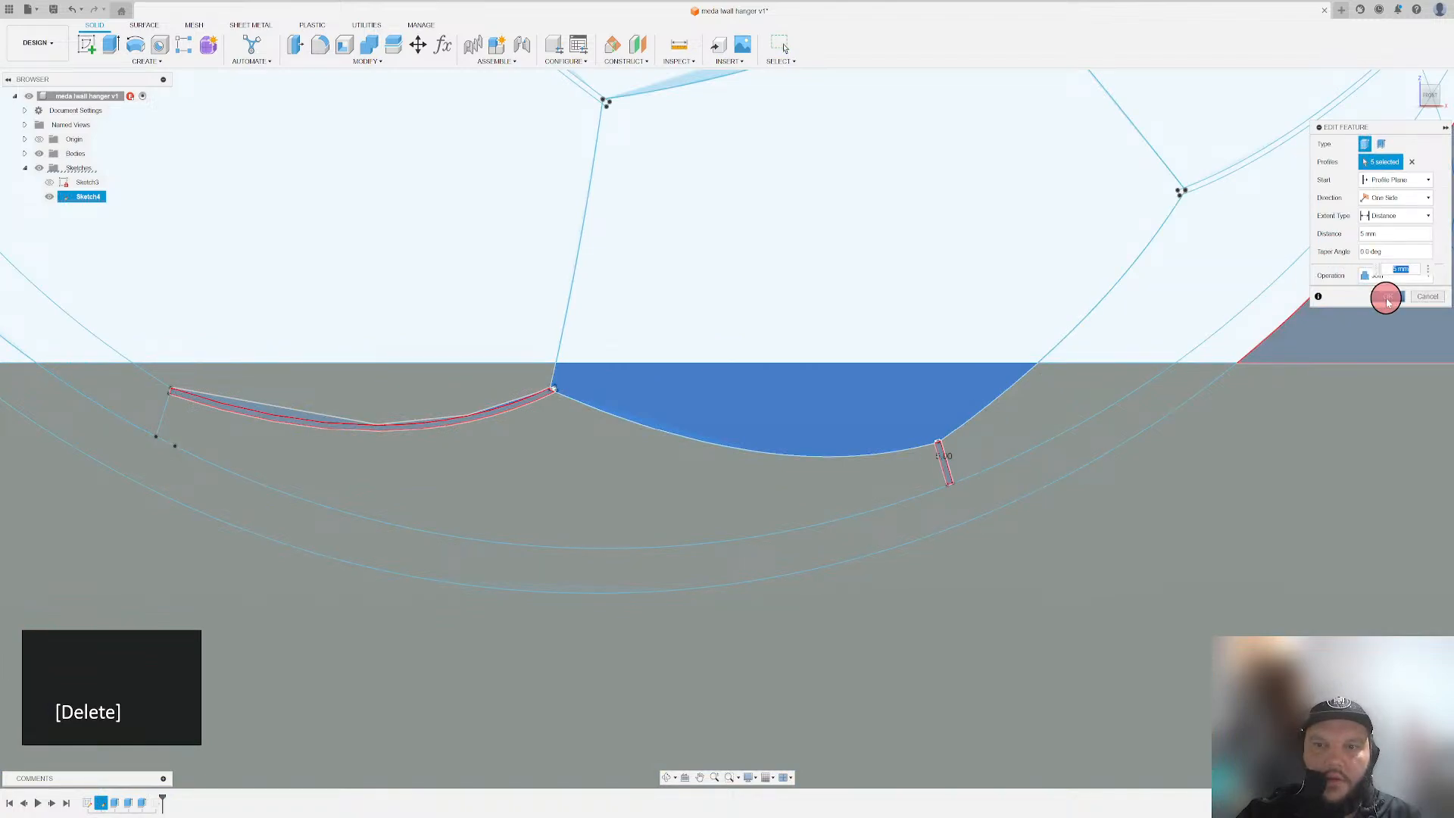
{"action": "scroll", "coordinate": [557, 428], "scroll_direction": "down", "scroll_amount": 5}
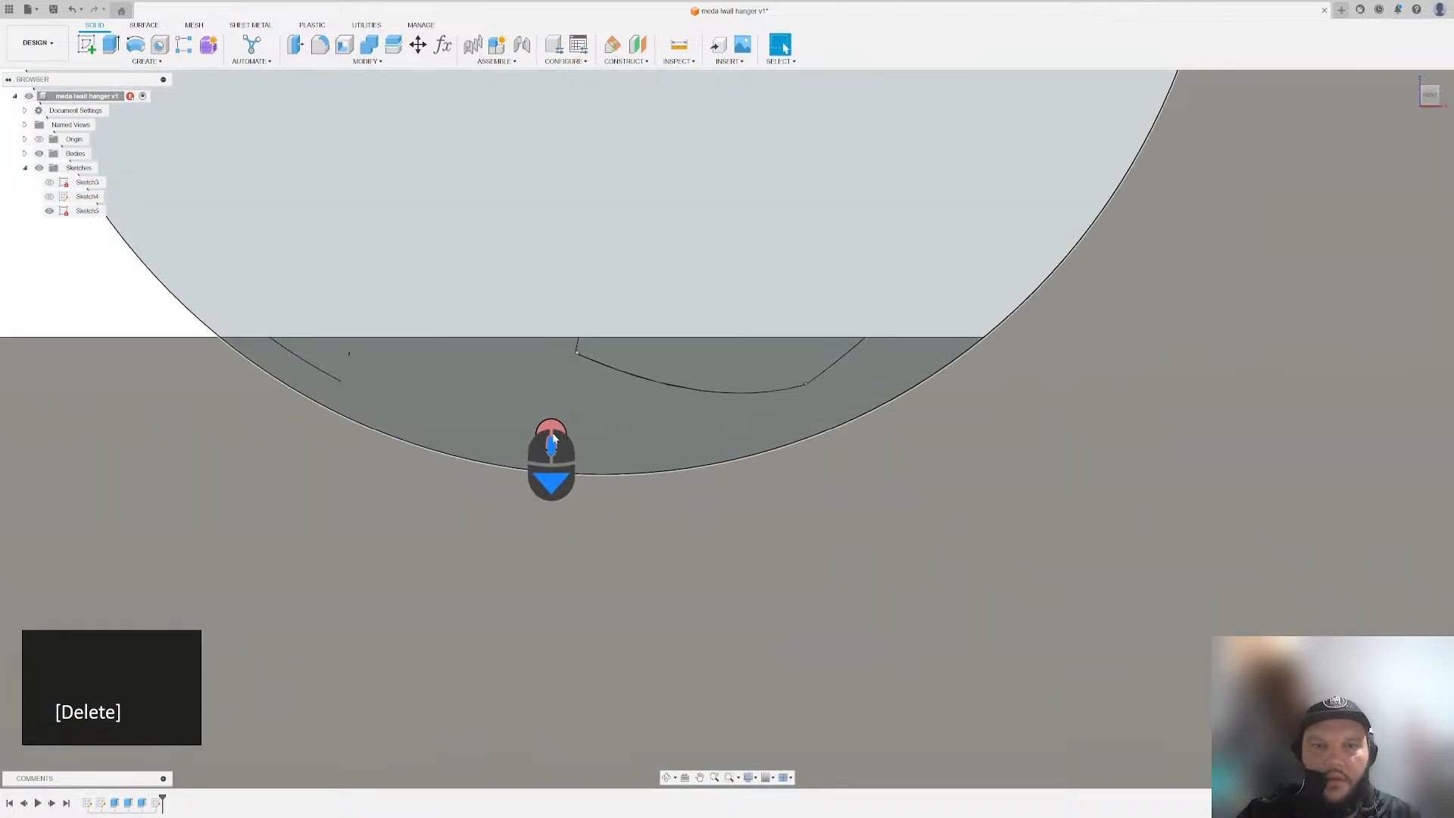
{"action": "scroll", "coordinate": [556, 428], "scroll_direction": "down", "scroll_amount": 2}
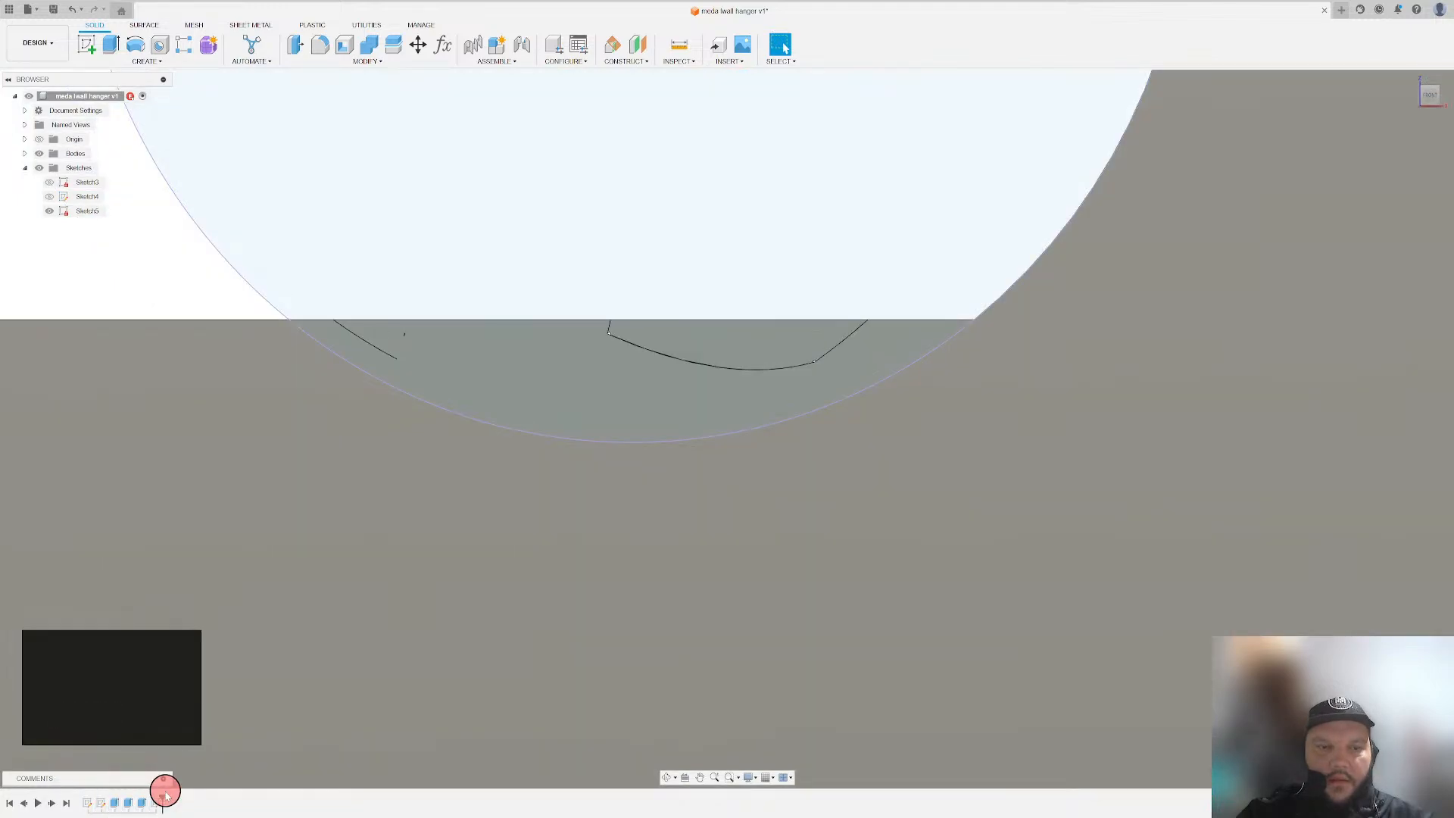
- Delete the runner's extrusion from the design history and show Sketch4 with the figure outlines
{"action": "key", "text": "Delete"}
{"action": "scroll", "coordinate": [563, 489], "scroll_direction": "up", "scroll_amount": 5}
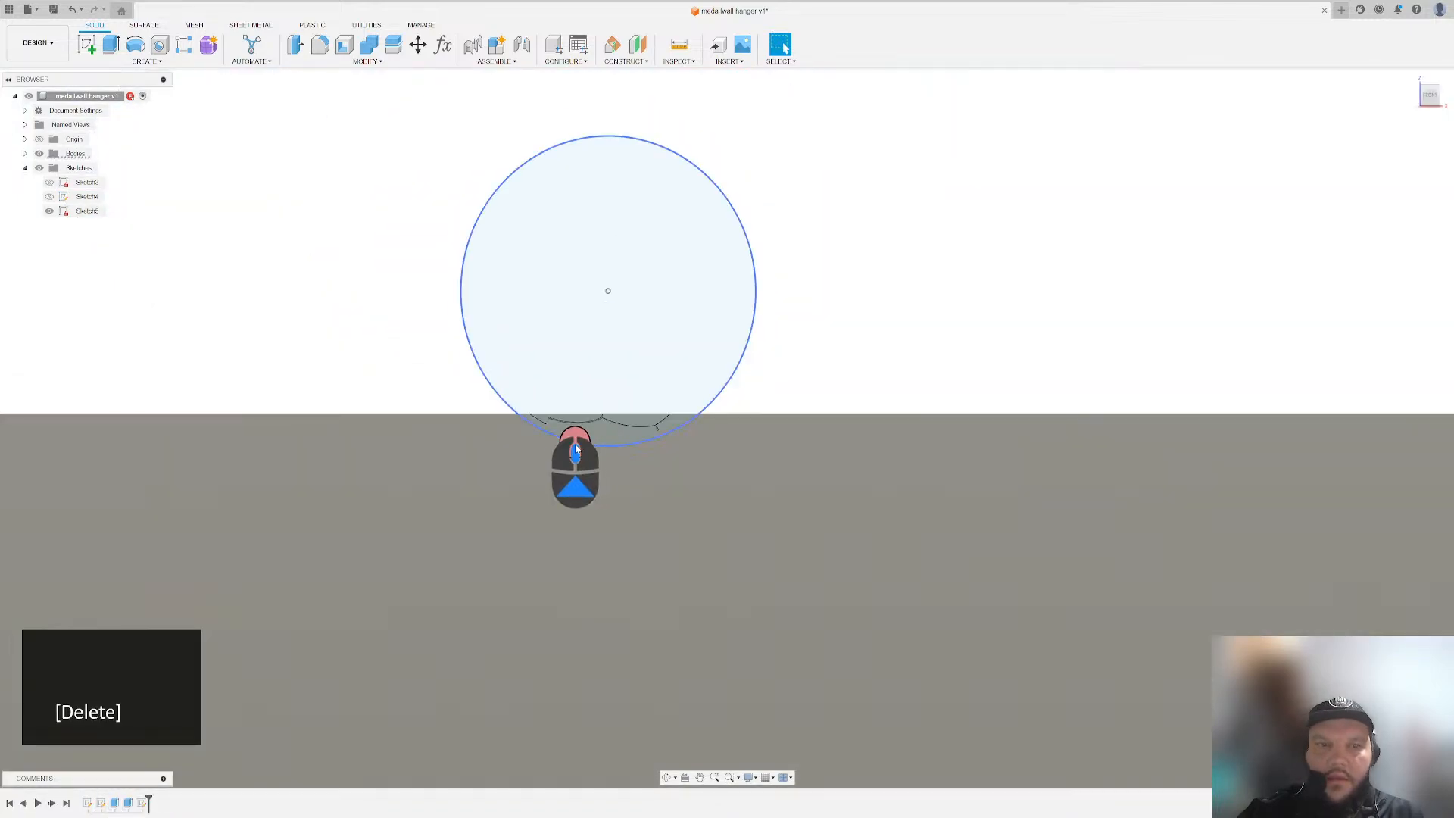
{"action": "scroll", "coordinate": [563, 488], "scroll_direction": "up", "scroll_amount": 5}
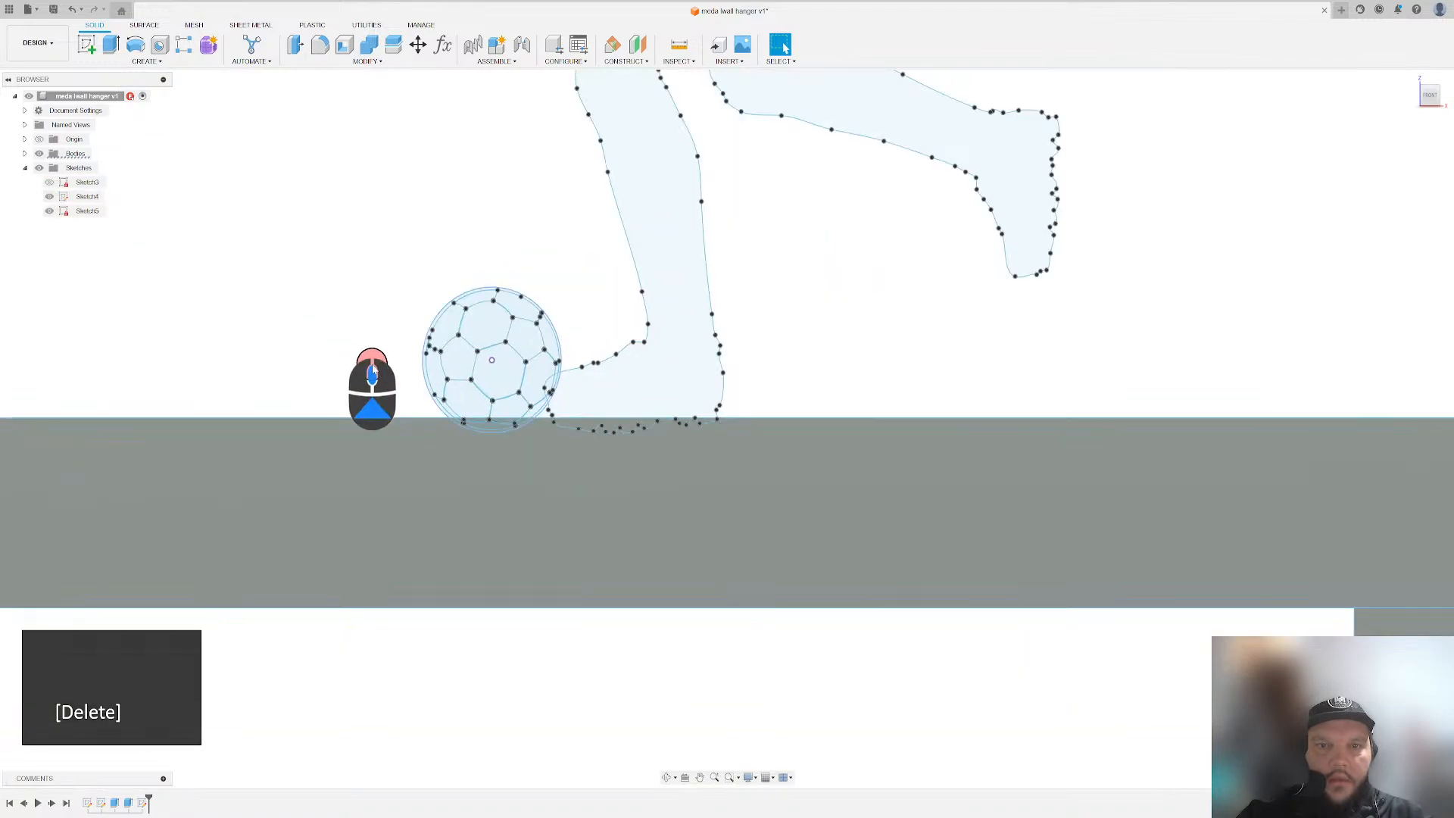
{"action": "scroll", "coordinate": [373, 243], "scroll_direction": "down", "scroll_amount": 3}
{"action": "key", "text": "Escape"}
- Extrude the soccer player's body profile from Sketch4 by 5 mm
{"action": "key", "text": "e"}
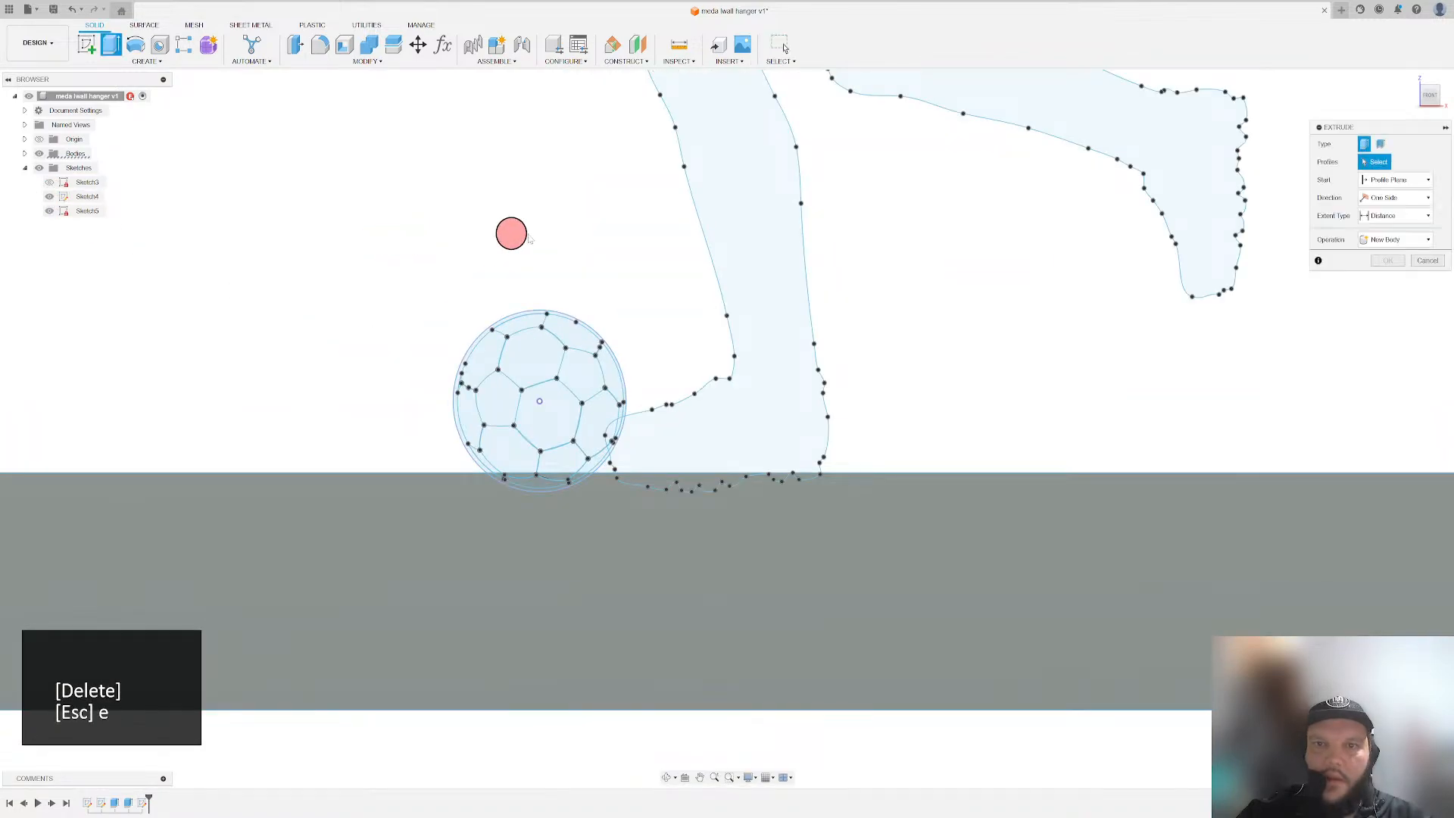
{"action": "left_click", "coordinate": [770, 217]}
{"action": "scroll", "coordinate": [711, 426], "scroll_direction": "down", "scroll_amount": 3}
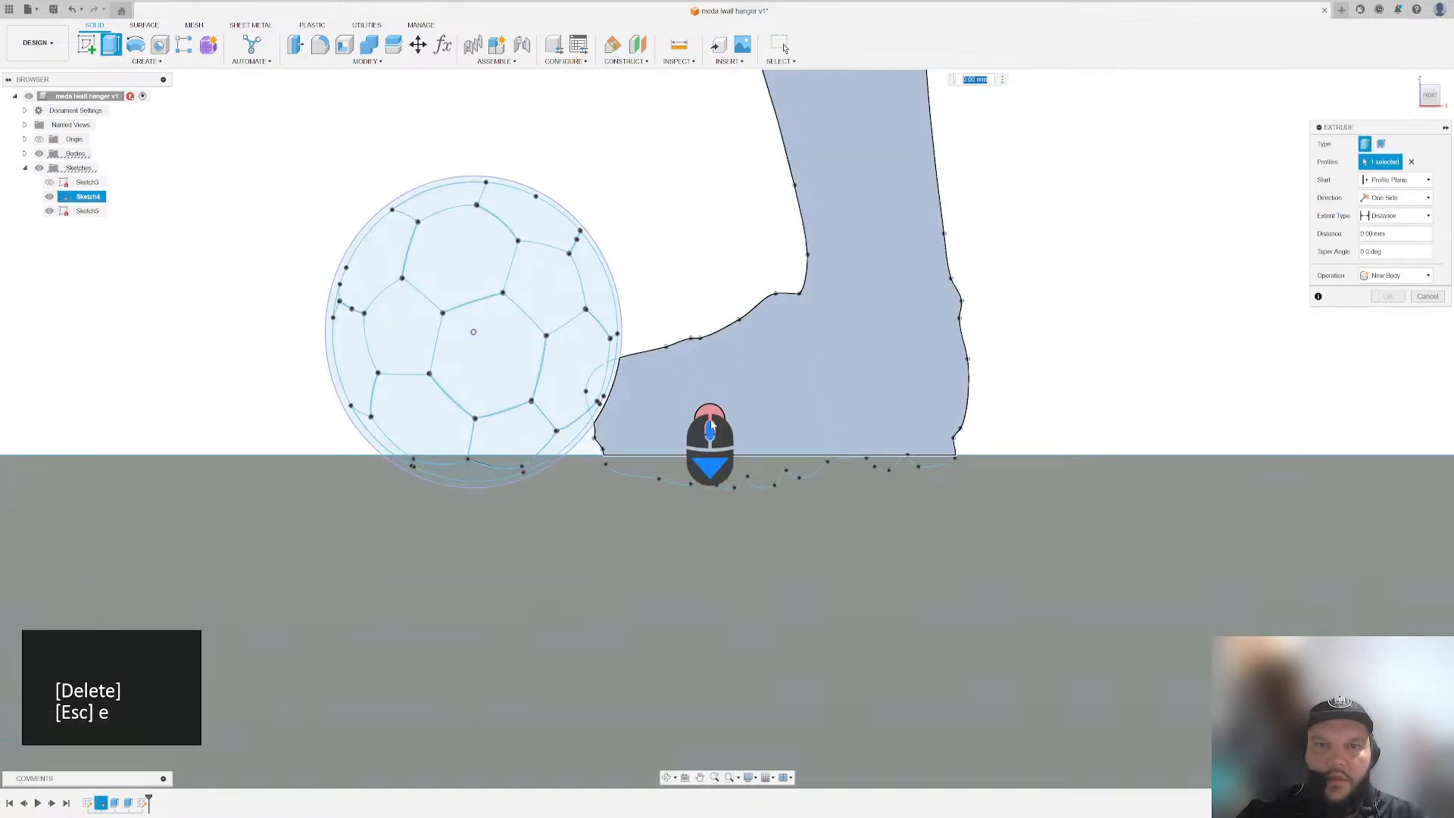
{"action": "type", "text": "5"}
{"action": "scroll", "coordinate": [712, 427], "scroll_direction": "up", "scroll_amount": 3}
{"action": "mouse_move", "coordinate": [402, 341]}
{"action": "middle_mouse_down", "text": "shift"}
{"action": "mouse_move", "coordinate": [401, 322]}
{"action": "mouse_move", "coordinate": [409, 334]}
{"action": "middle_mouse_up", "text": "shift"}
{"action": "left_click", "coordinate": [1388, 296]}
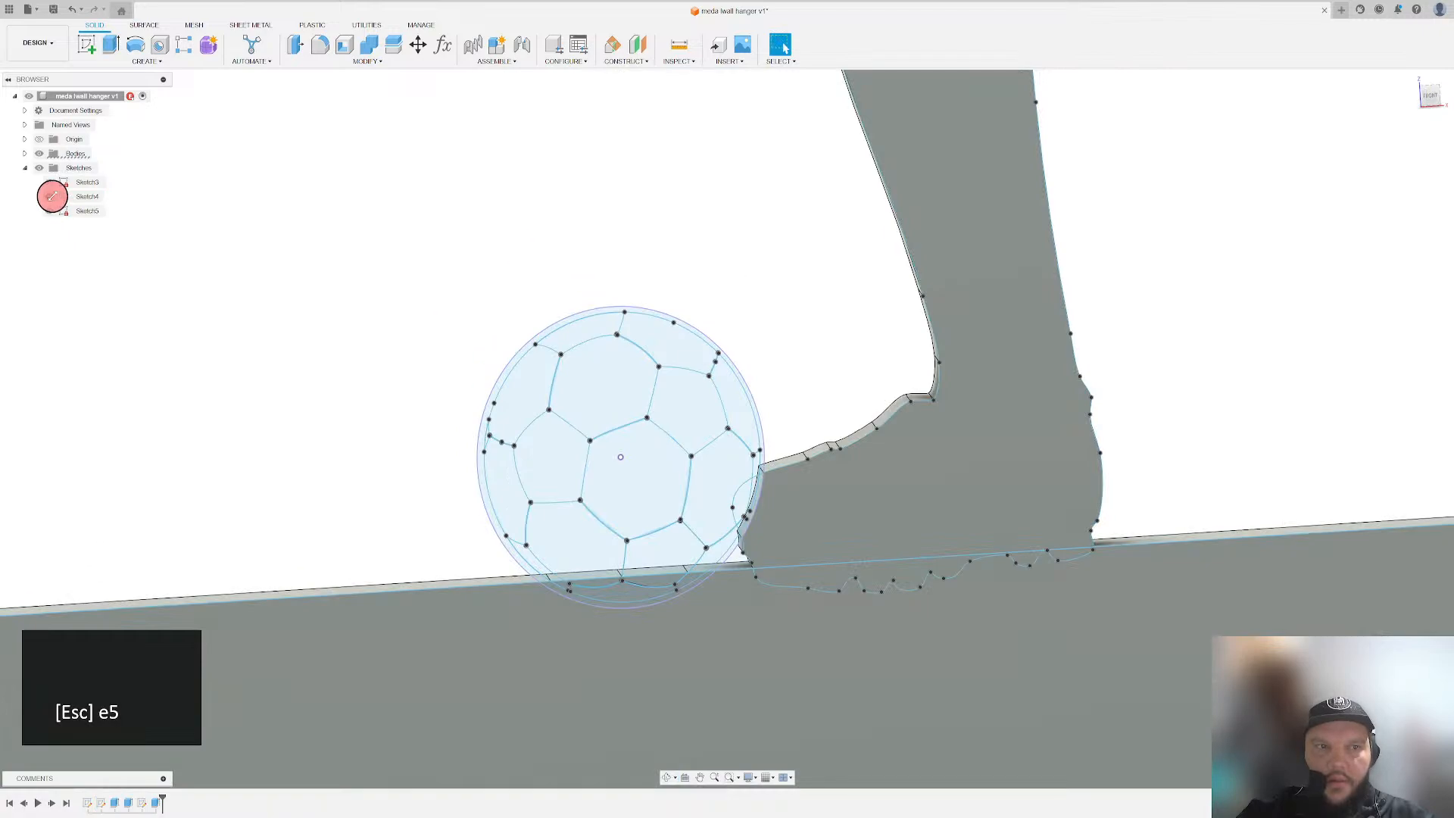
- Extrude the projected ball circle 5 mm with the Join operation, keeping Sketch4 hidden
{"action": "key", "text": "e"}
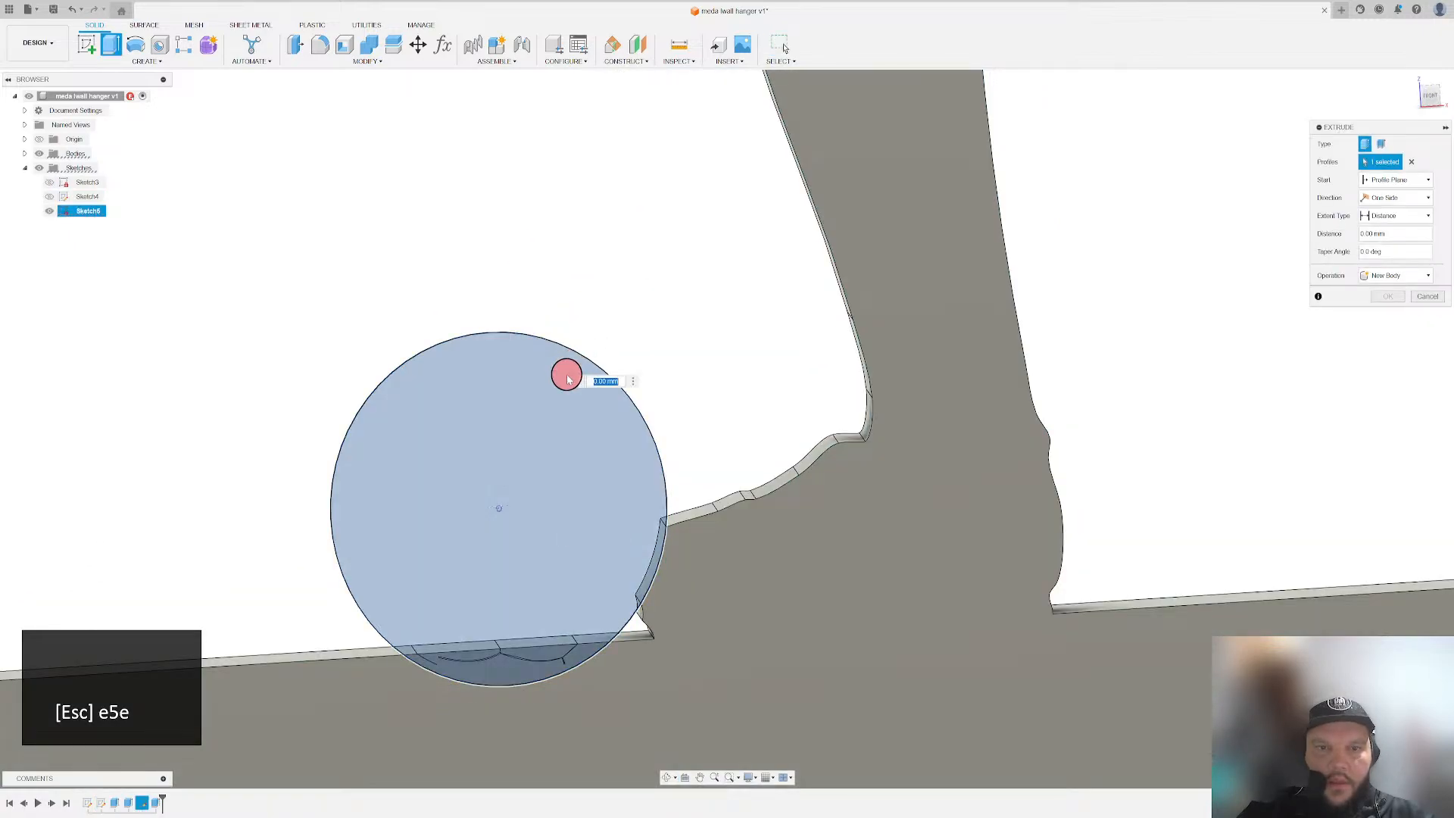
{"action": "middle_click_drag", "start_coordinate": [721, 322], "coordinate": [741, 340], "text": "shift"}
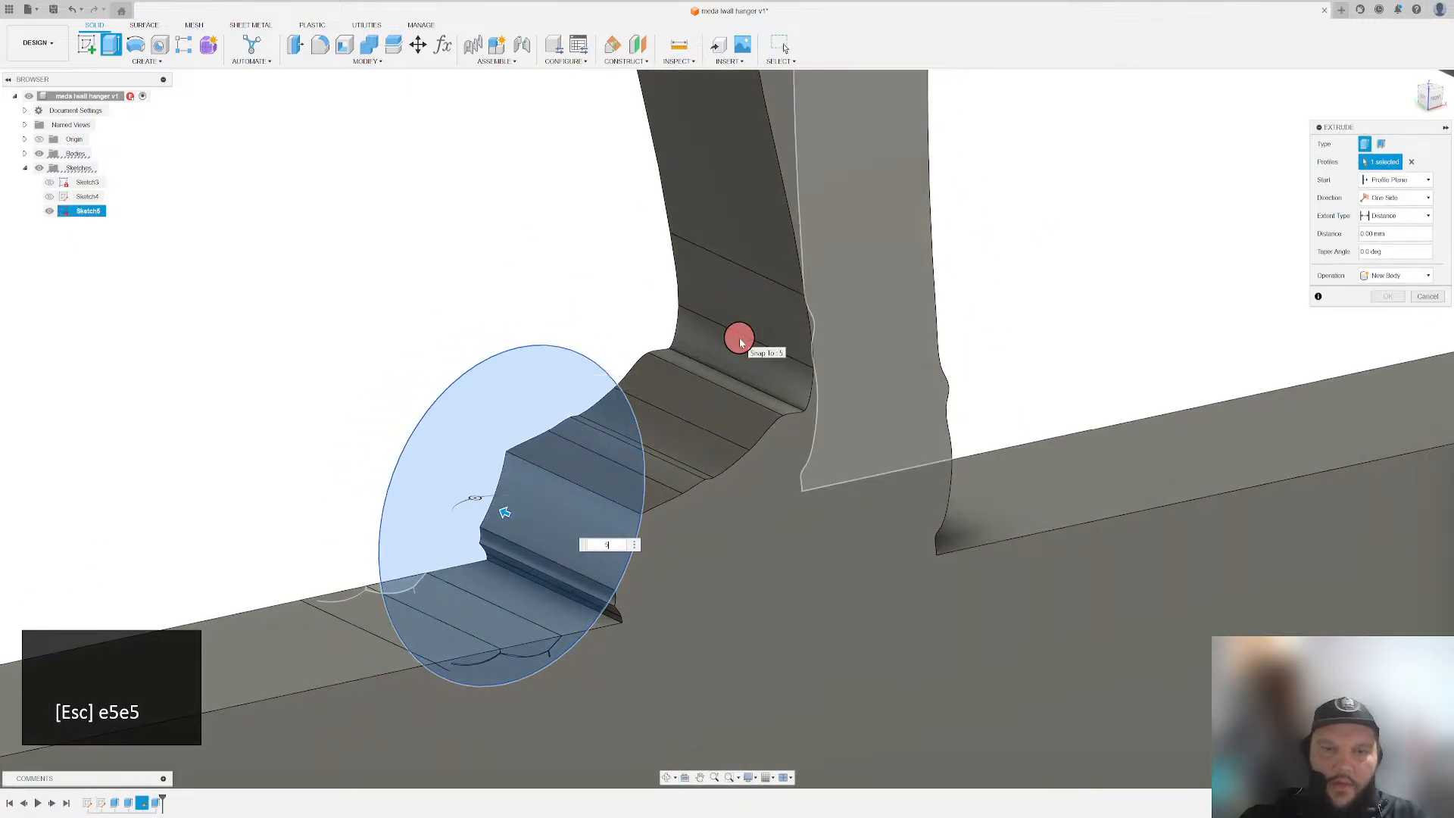
{"action": "type", "text": "5"}
{"action": "left_click", "coordinate": [1395, 275]}
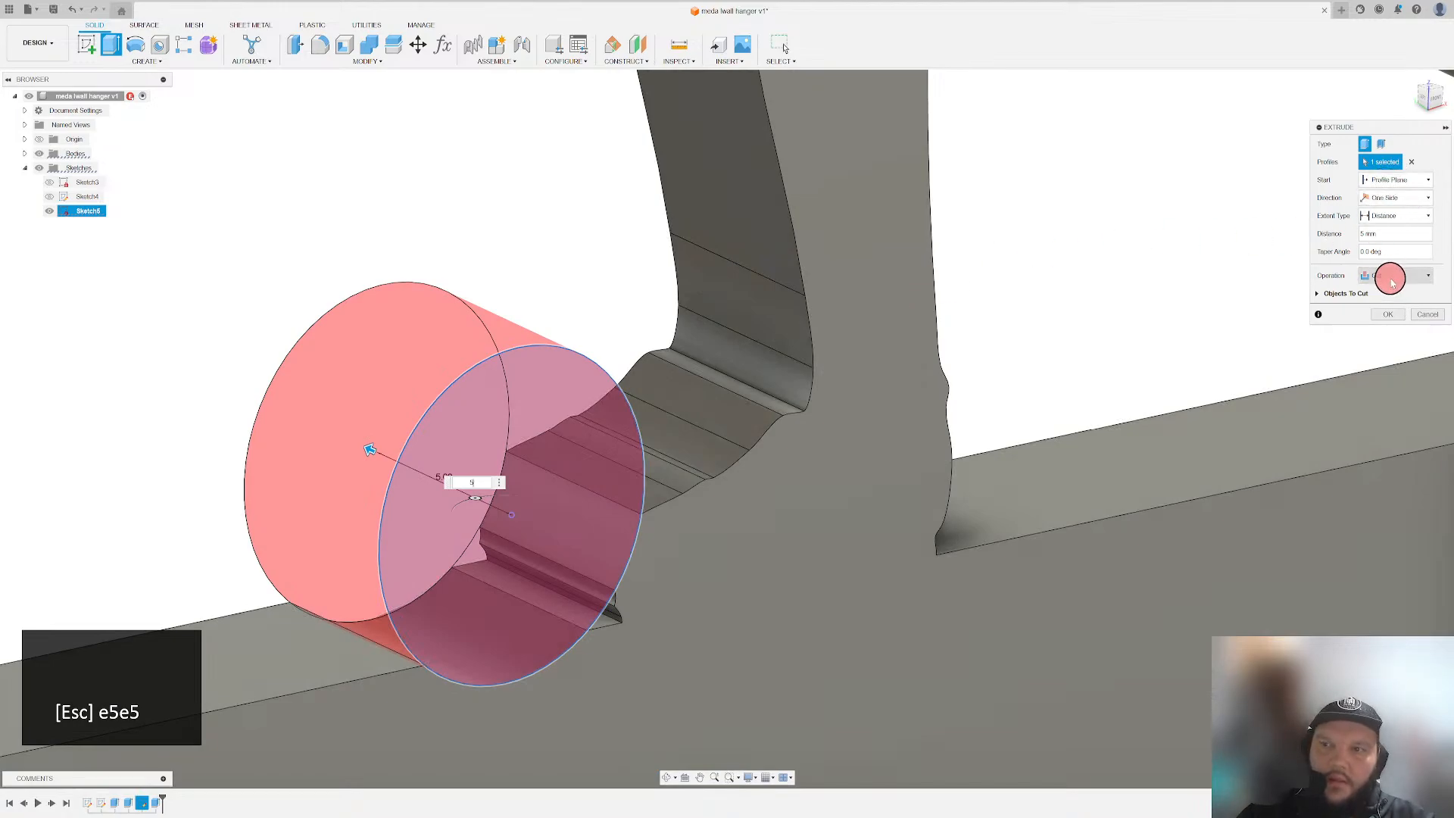
{"action": "left_click", "coordinate": [1391, 287]}
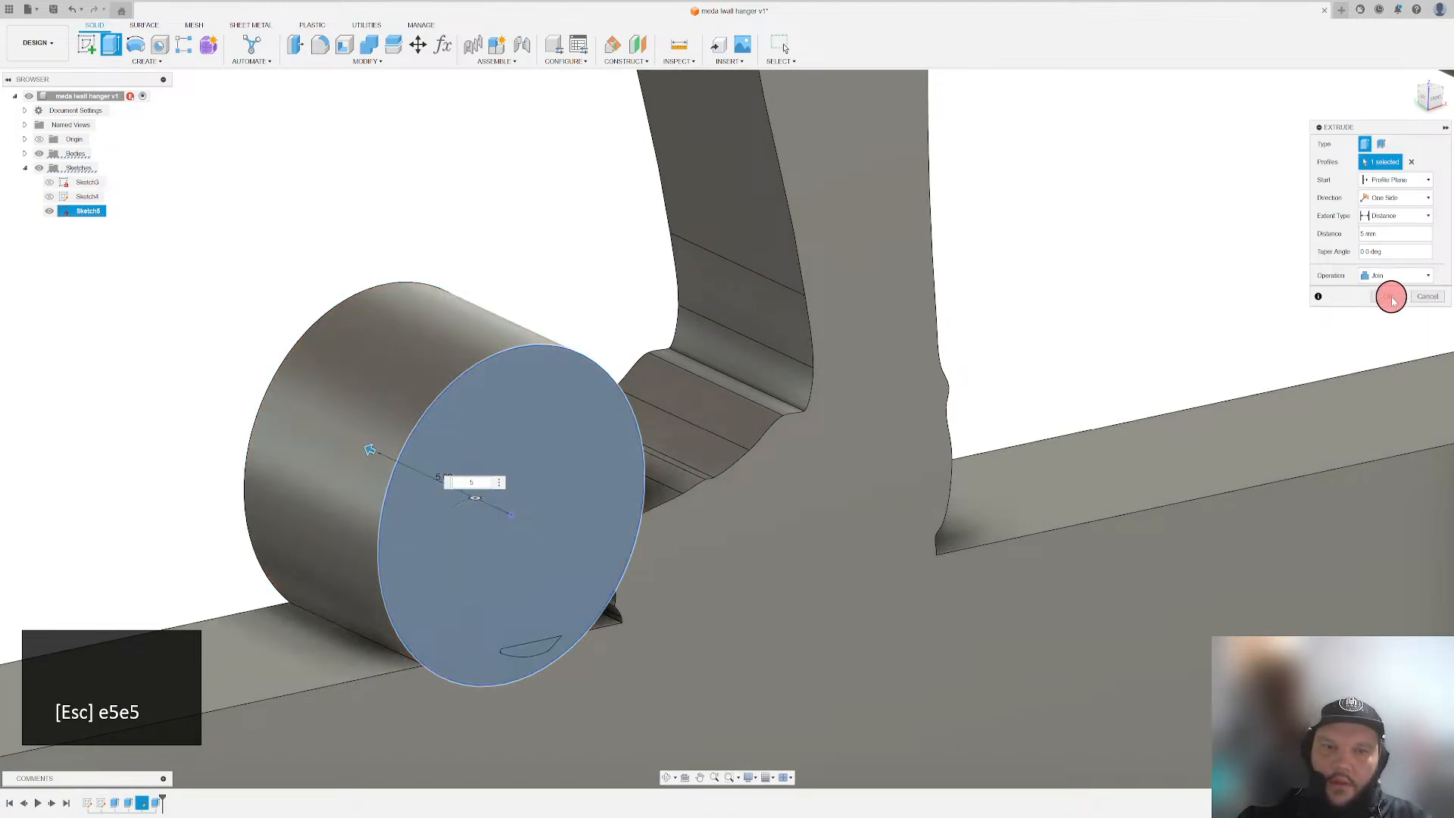
{"action": "left_click", "coordinate": [1392, 299]}
- Examine the whole hanger and how the ball meets the player's foot and the beam beneath
{"action": "scroll", "coordinate": [416, 298], "scroll_direction": "up", "scroll_amount": 10}
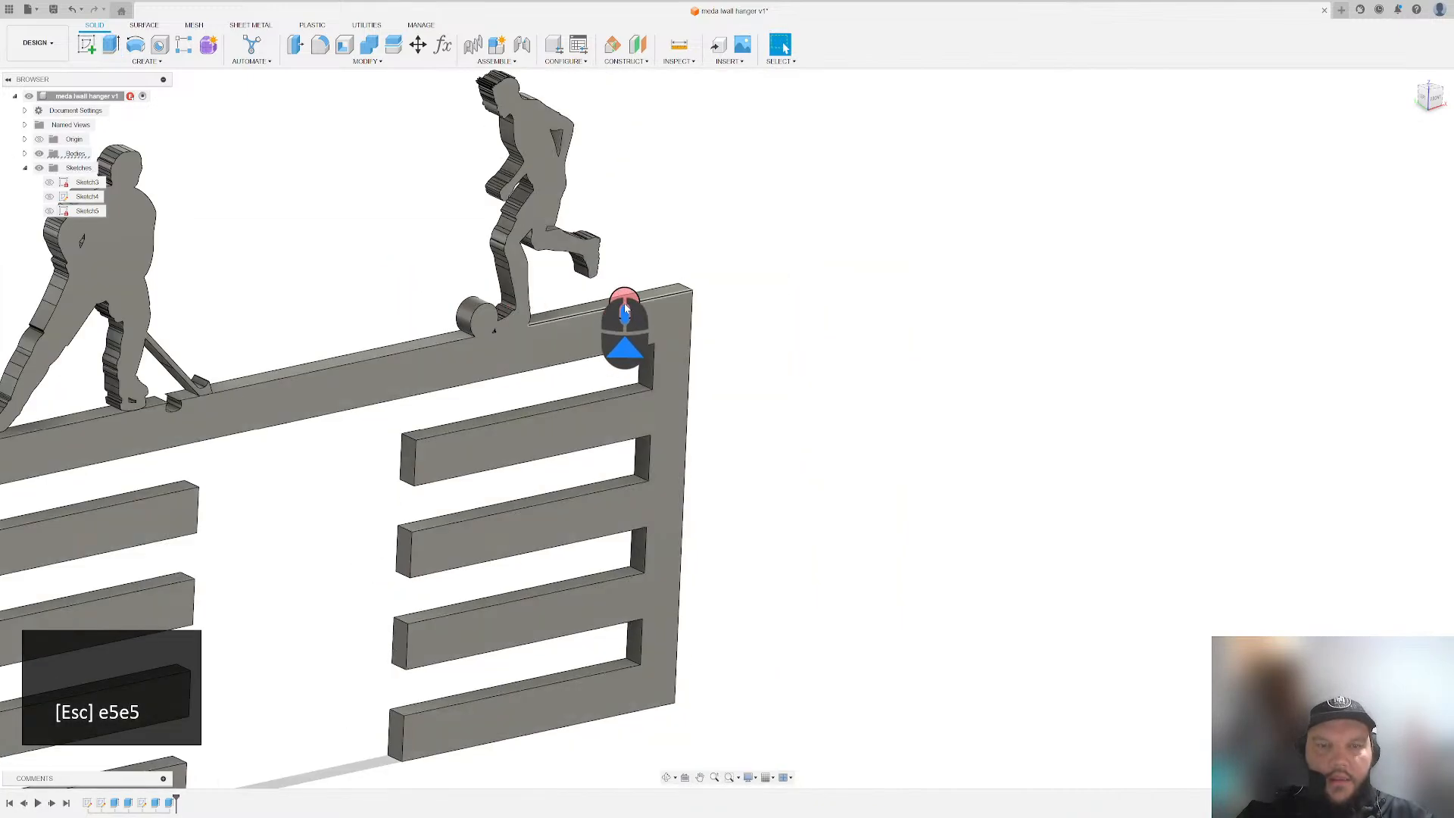
{"action": "scroll", "coordinate": [625, 307], "scroll_direction": "down", "scroll_amount": 2}
{"action": "middle_click_drag", "start_coordinate": [626, 306], "coordinate": [536, 255], "text": "shift"}
{"action": "scroll", "coordinate": [607, 271], "scroll_direction": "up", "scroll_amount": 4}
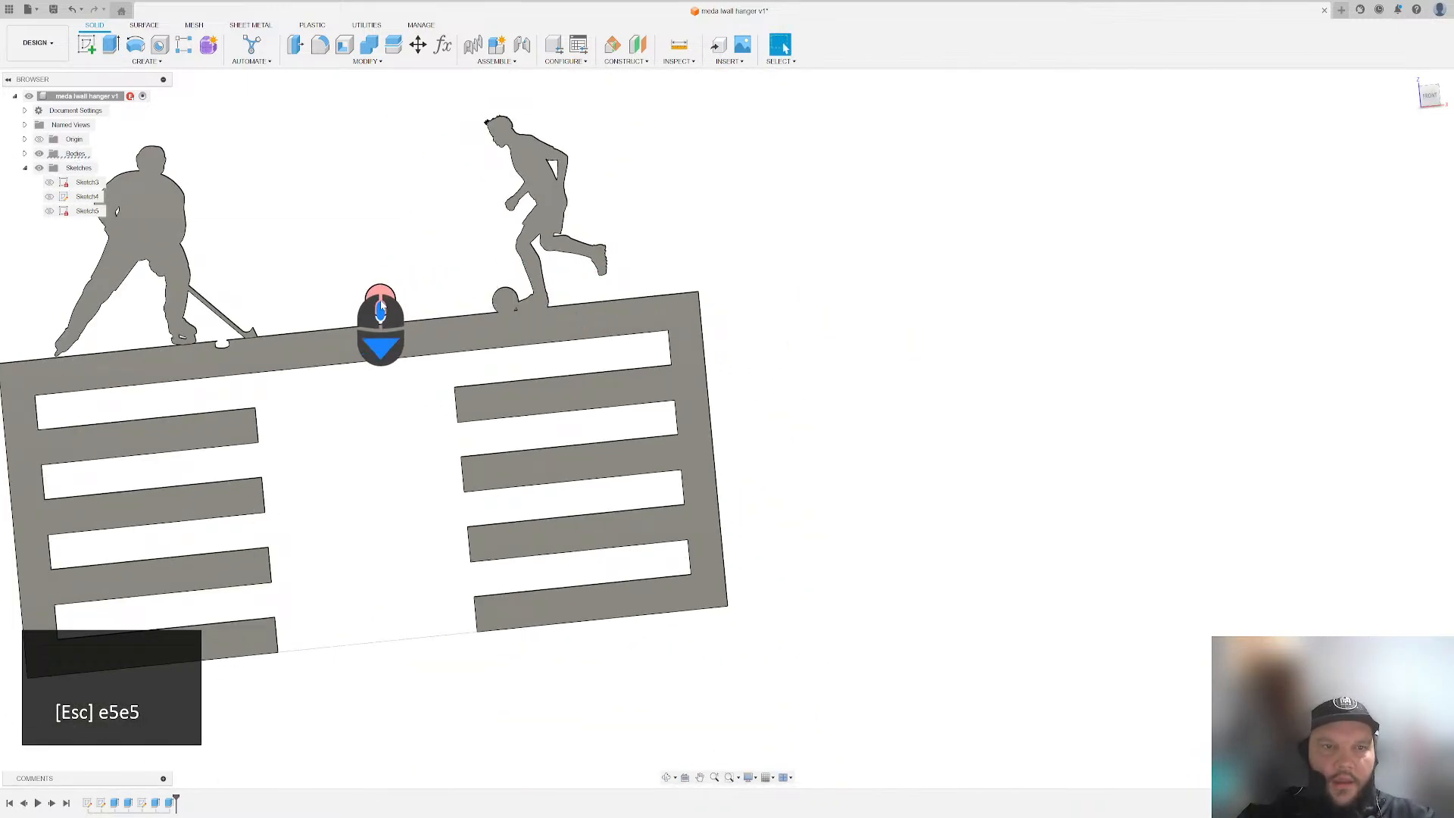
{"action": "scroll", "coordinate": [387, 304], "scroll_direction": "down", "scroll_amount": 2}
{"action": "scroll", "coordinate": [591, 311], "scroll_direction": "down", "scroll_amount": 3}
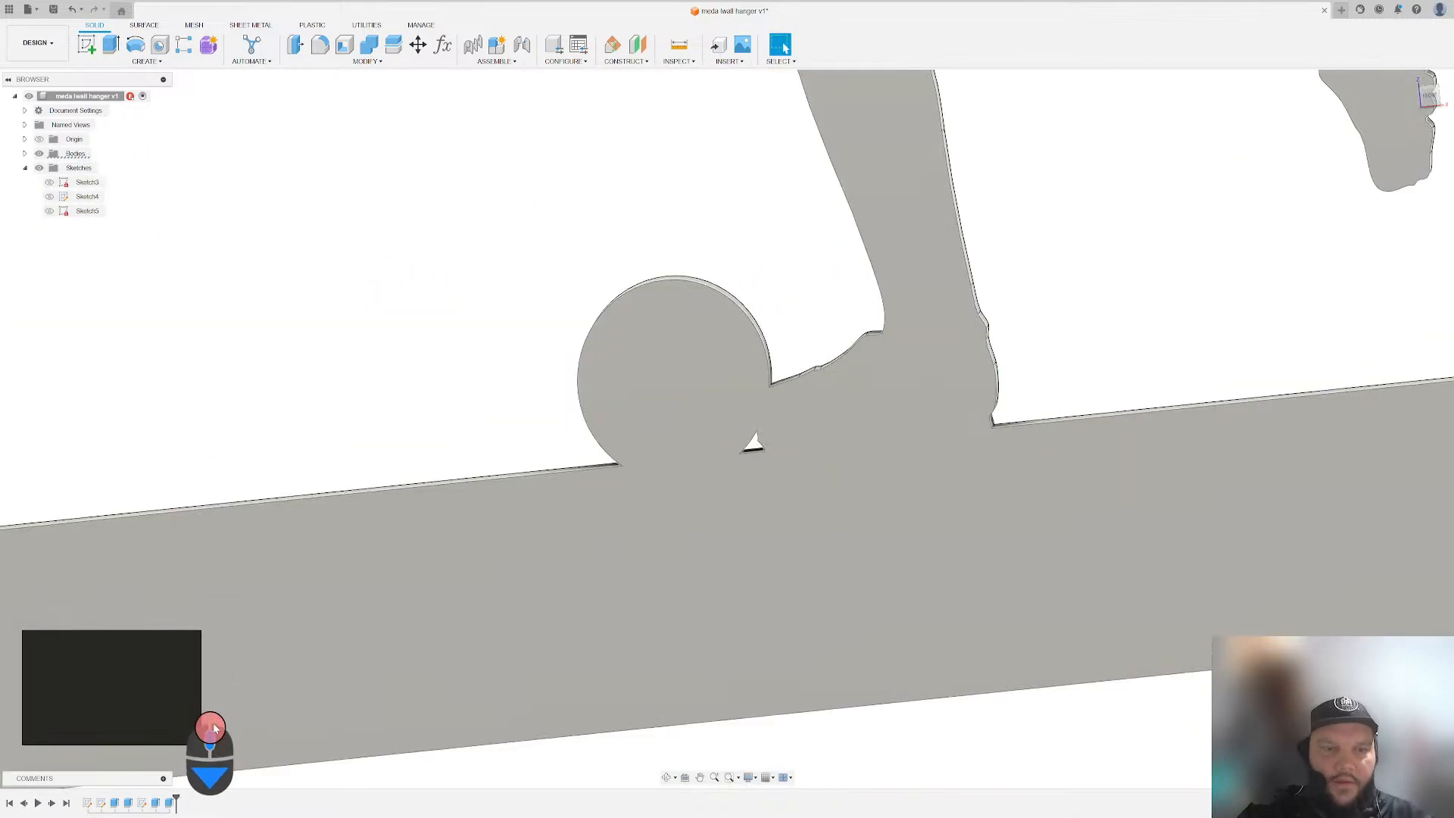
{"action": "scroll", "coordinate": [682, 318], "scroll_direction": "down", "scroll_amount": 2}
{"action": "scroll", "coordinate": [686, 301], "scroll_direction": "down", "scroll_amount": 1}
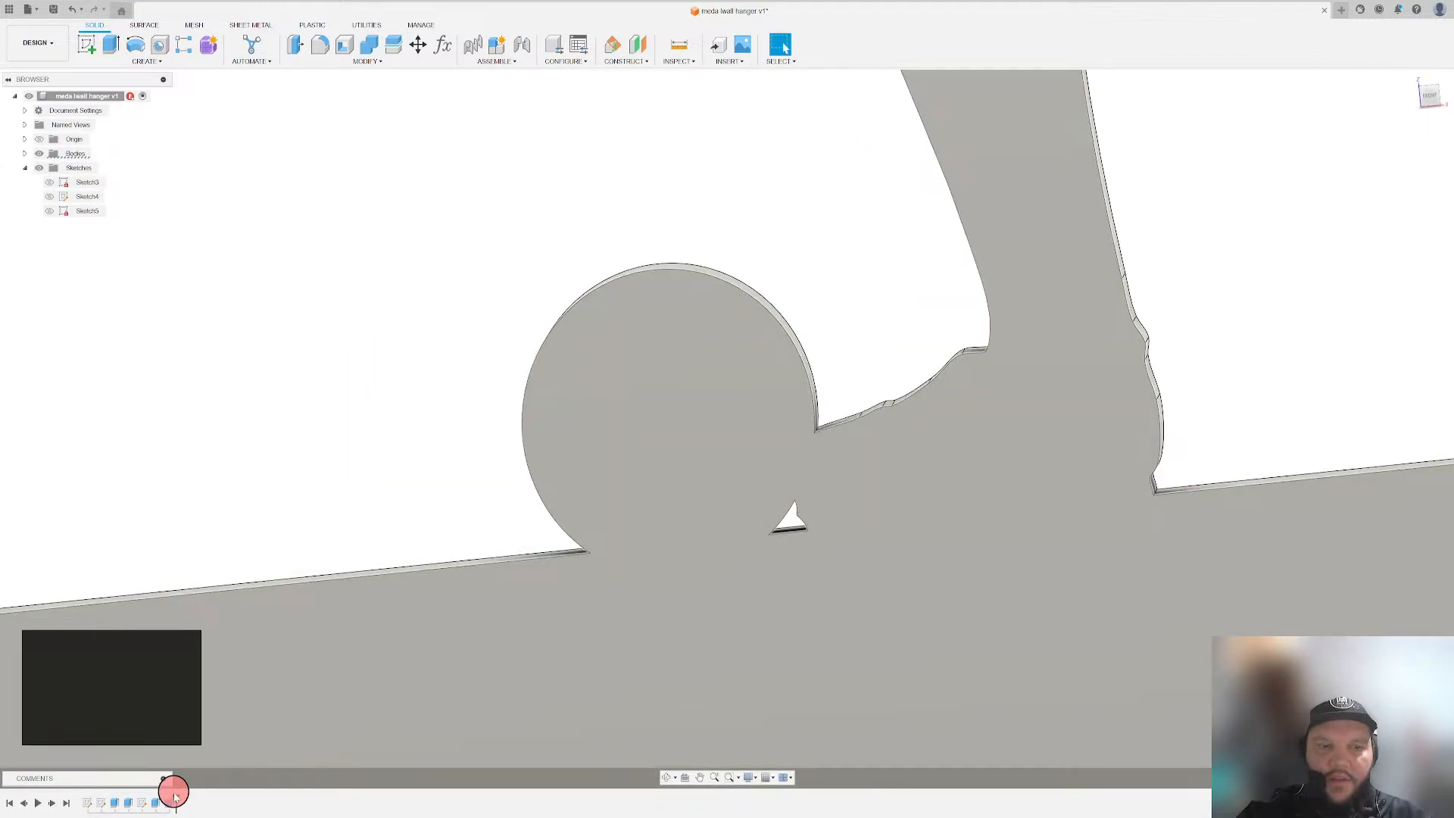
- Show Sketch4 again over the solid ball and examine its panel outlines
{"action": "left_click", "coordinate": [49, 196]}
{"action": "left_click", "coordinate": [503, 393]}
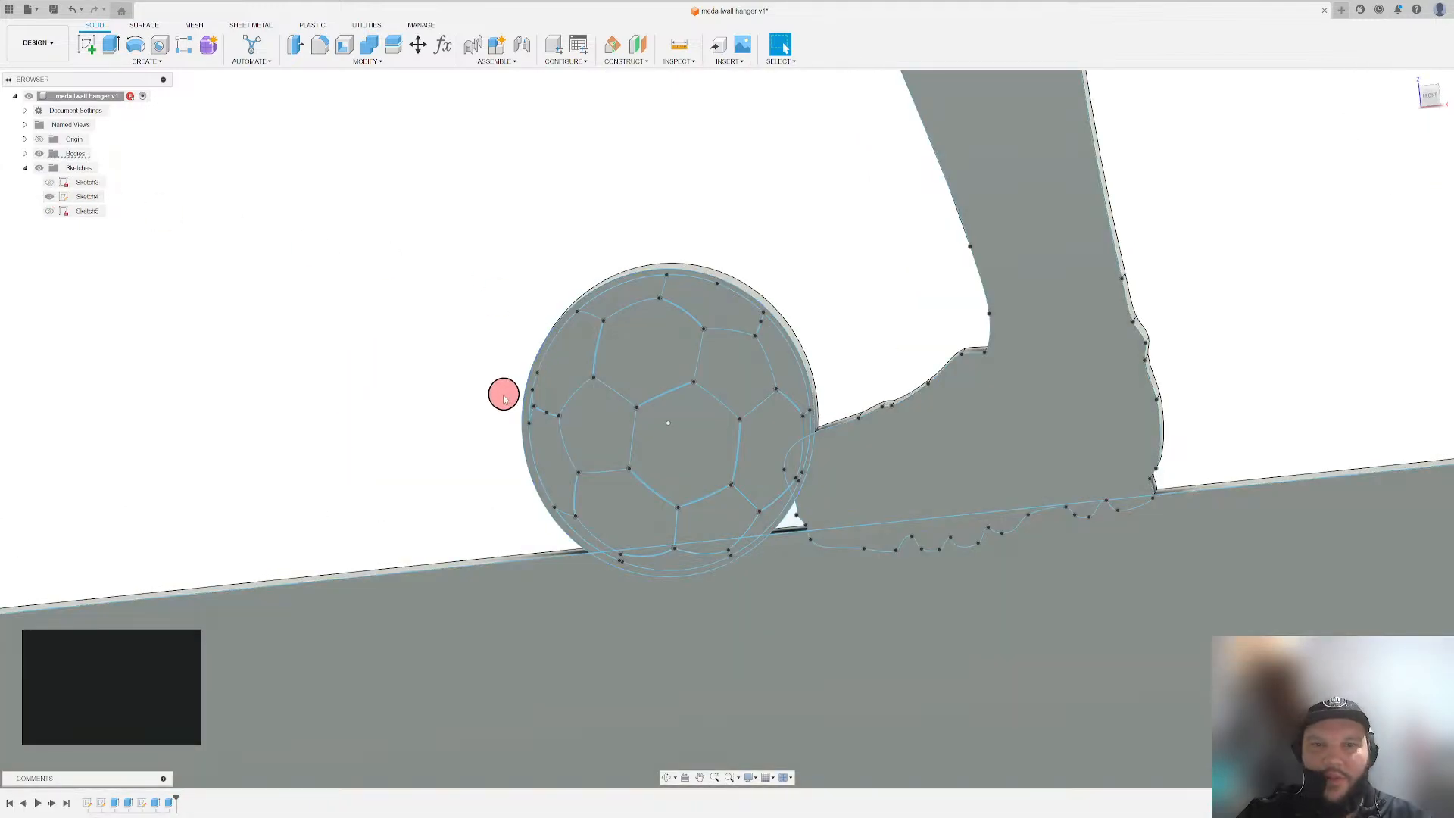
{"action": "scroll", "coordinate": [650, 356], "scroll_direction": "down", "scroll_amount": 3}
{"action": "scroll", "coordinate": [650, 356], "scroll_direction": "down", "scroll_amount": 3}
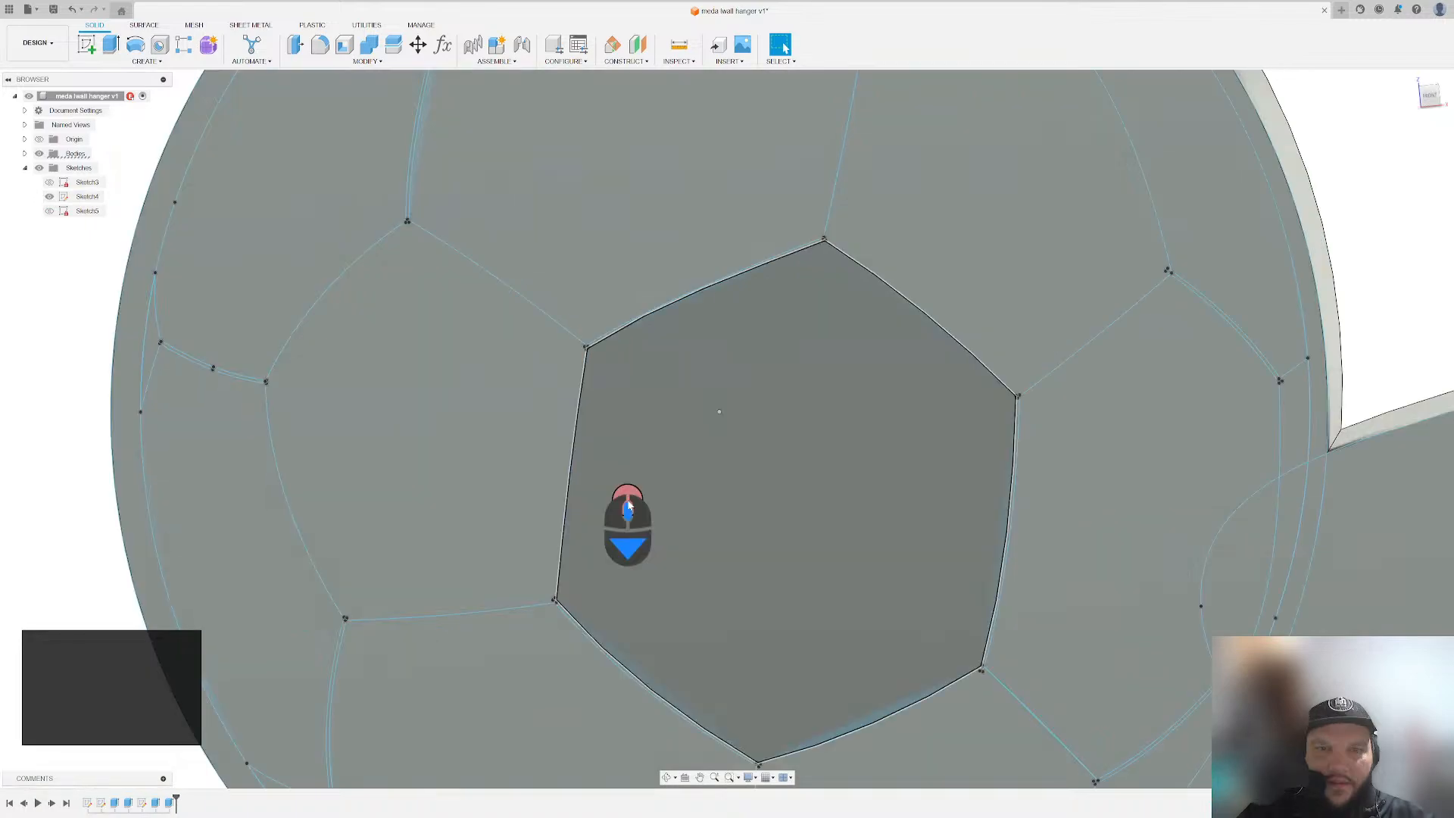
{"action": "scroll", "coordinate": [361, 341], "scroll_direction": "up", "scroll_amount": 5}
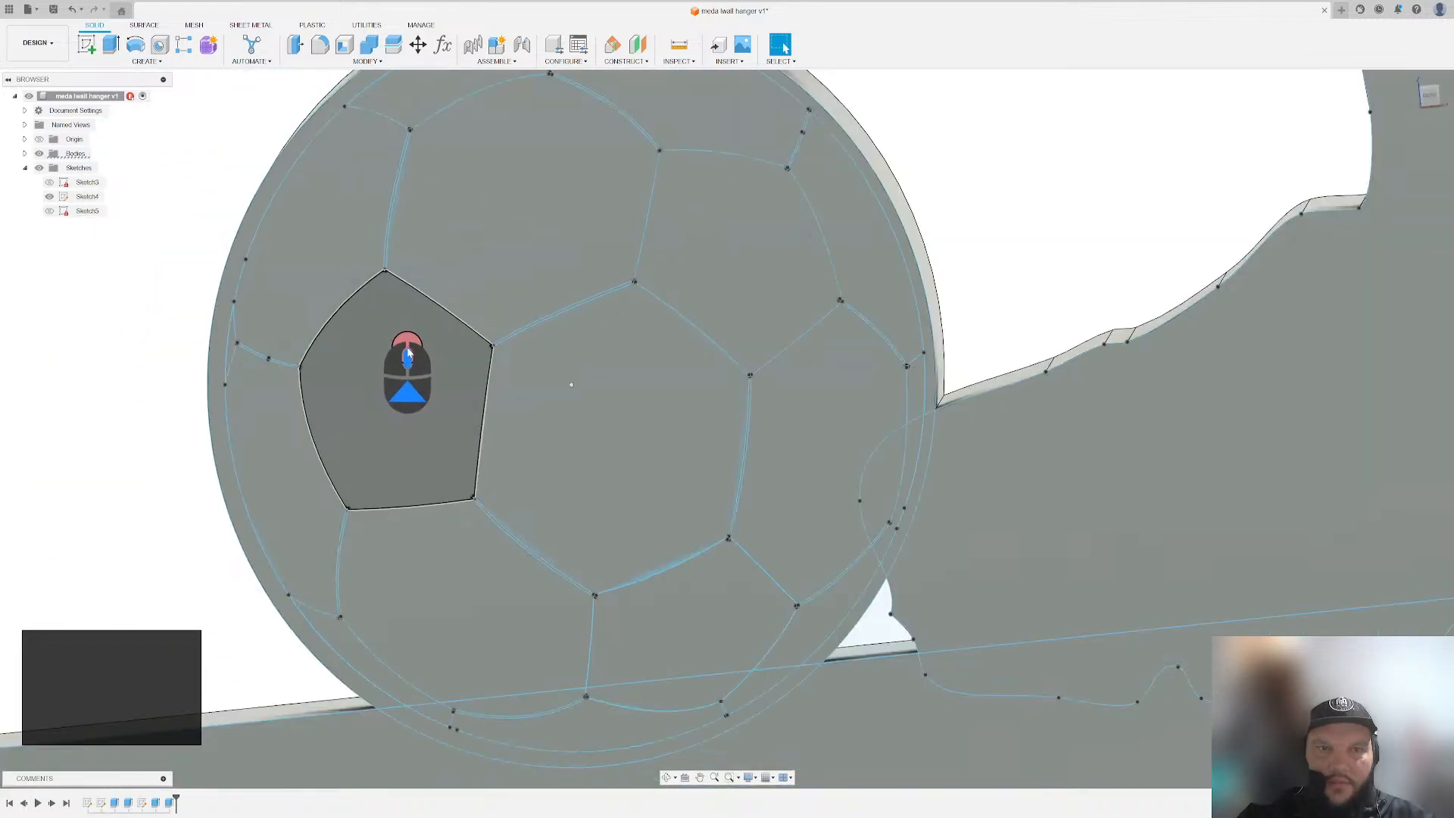
- Measure the distance between a ball seam spline and the neighbouring panel profile
{"action": "scroll", "coordinate": [408, 353], "scroll_direction": "down", "scroll_amount": 5}
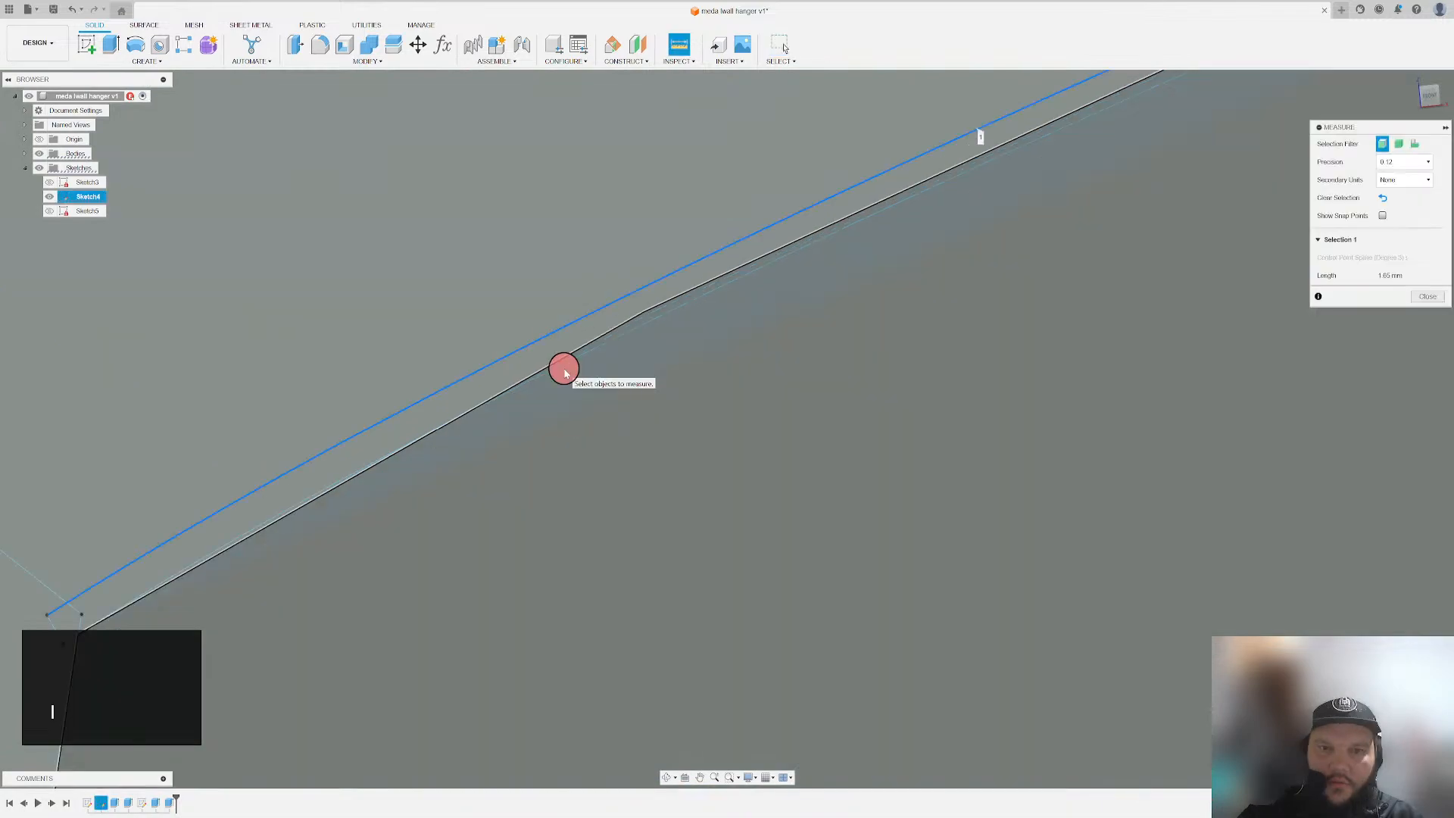
{"action": "left_click", "coordinate": [562, 366]}
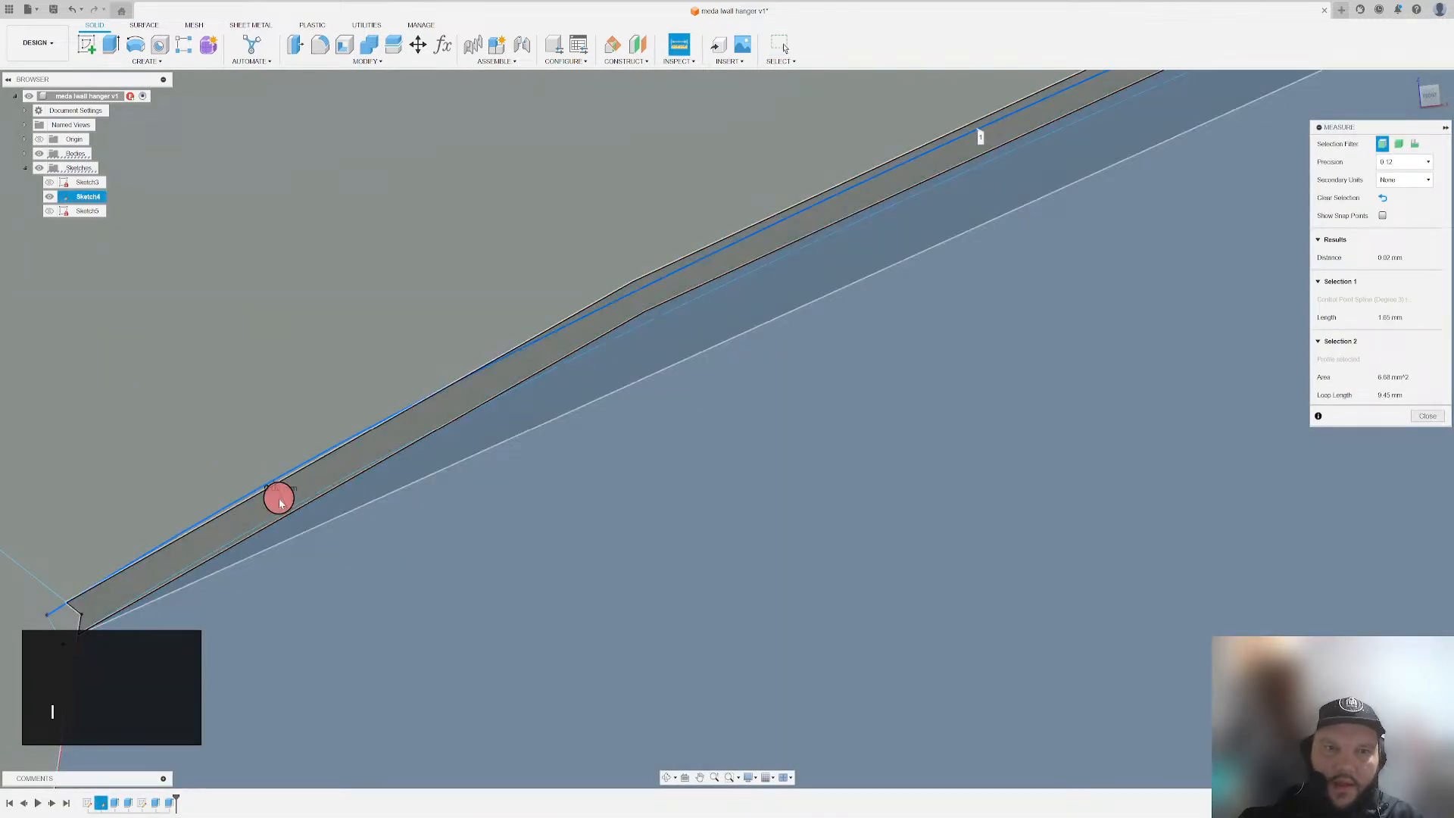
{"action": "scroll", "coordinate": [278, 498], "scroll_direction": "down", "scroll_amount": 5}
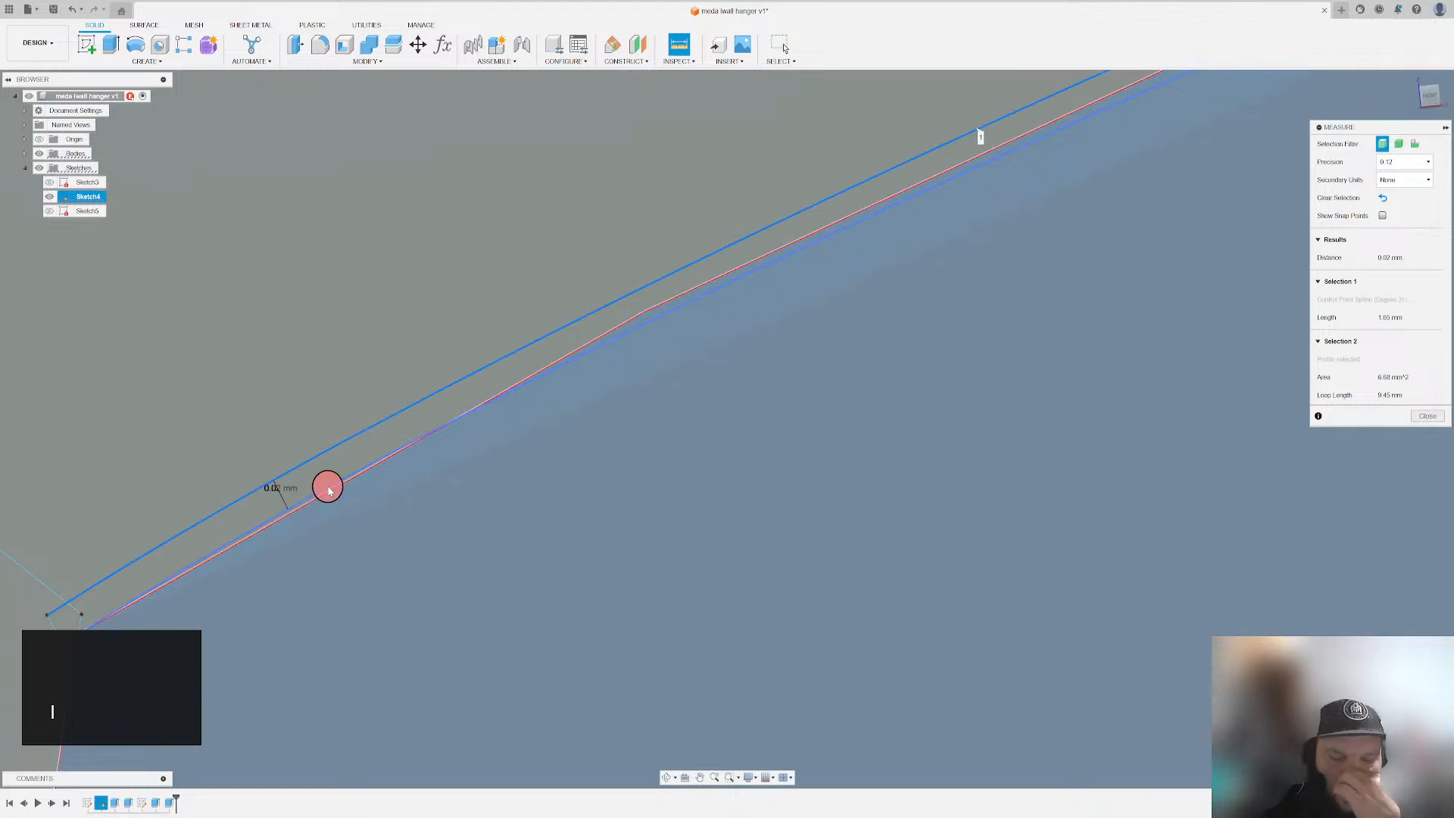
{"action": "key", "text": "Escape"}
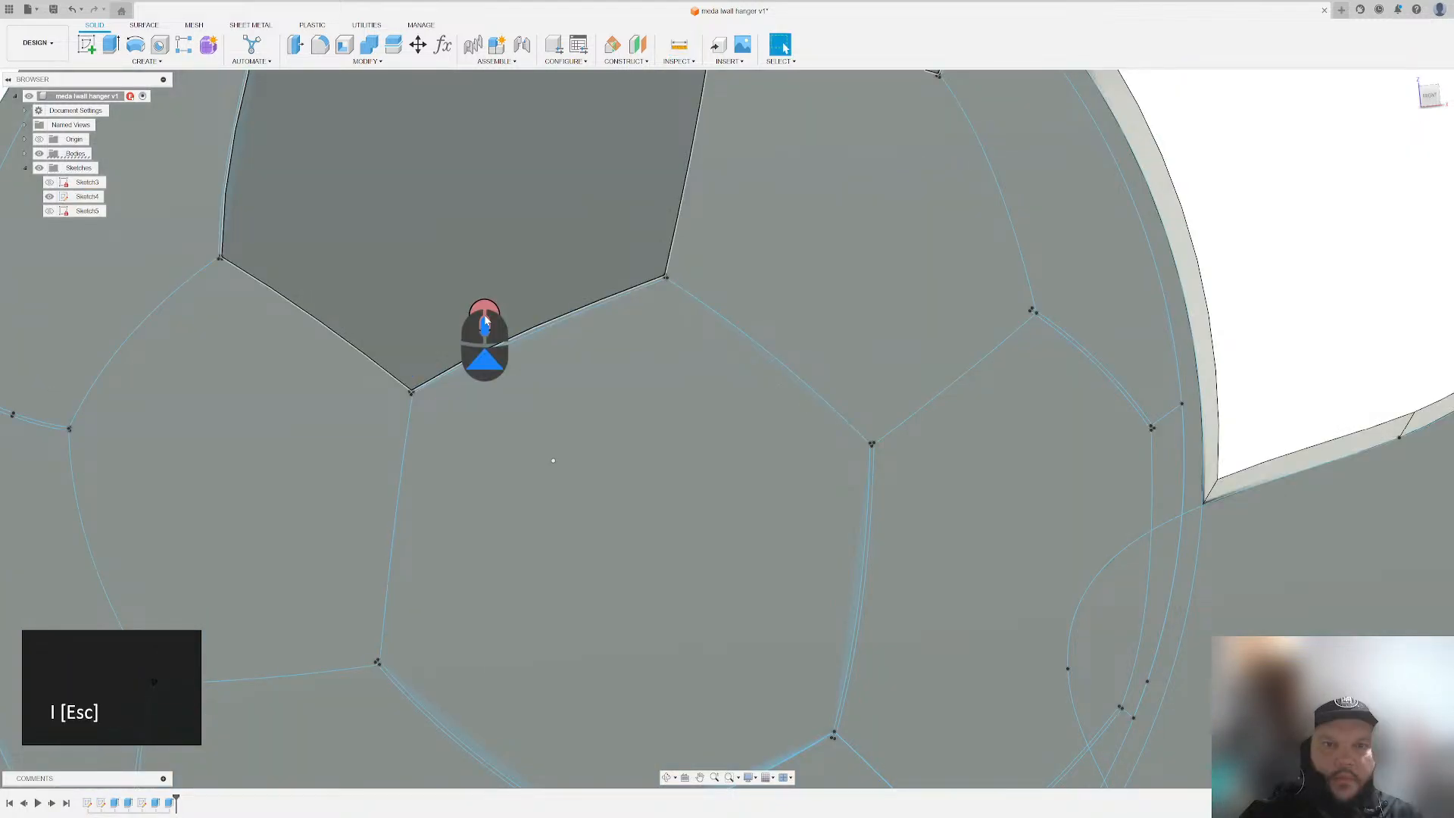
- Examine the ball's panel profiles and the narrow rim between the seams and the ball's outer circle
{"action": "scroll", "coordinate": [484, 315], "scroll_direction": "up", "scroll_amount": 5}
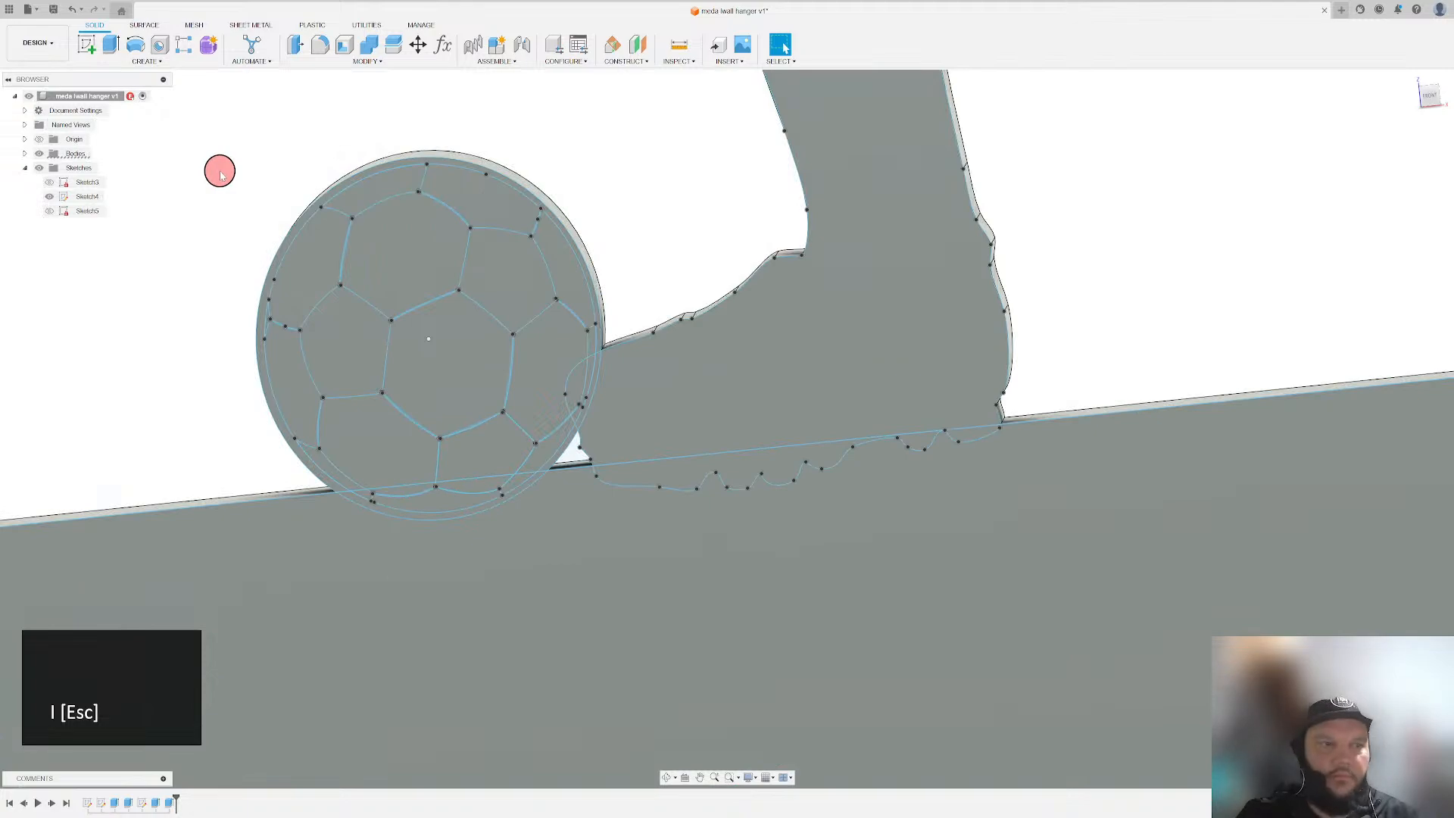
{"action": "scroll", "coordinate": [286, 243], "scroll_direction": "down", "scroll_amount": 2}
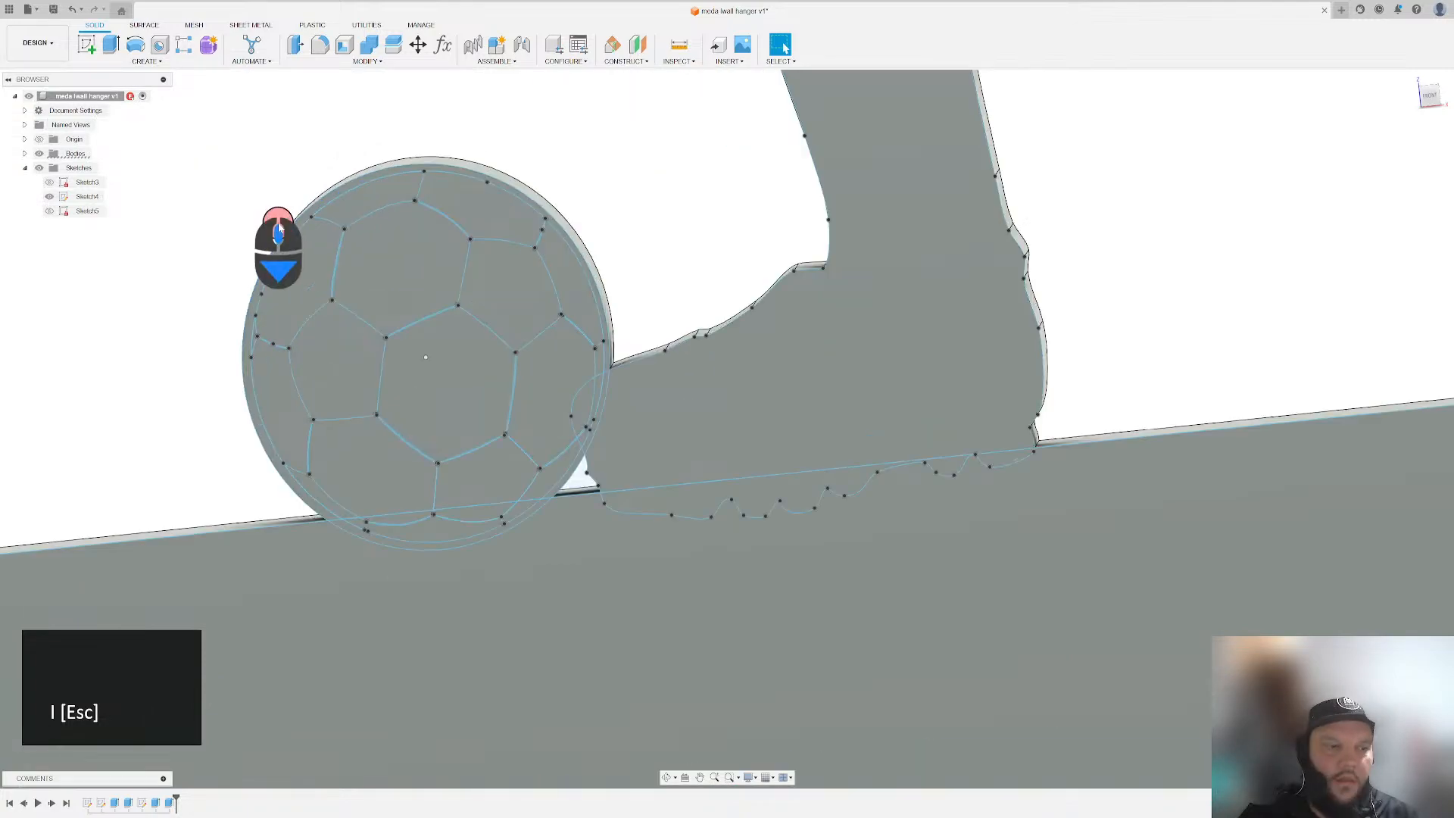
{"action": "left_click", "coordinate": [335, 230]}
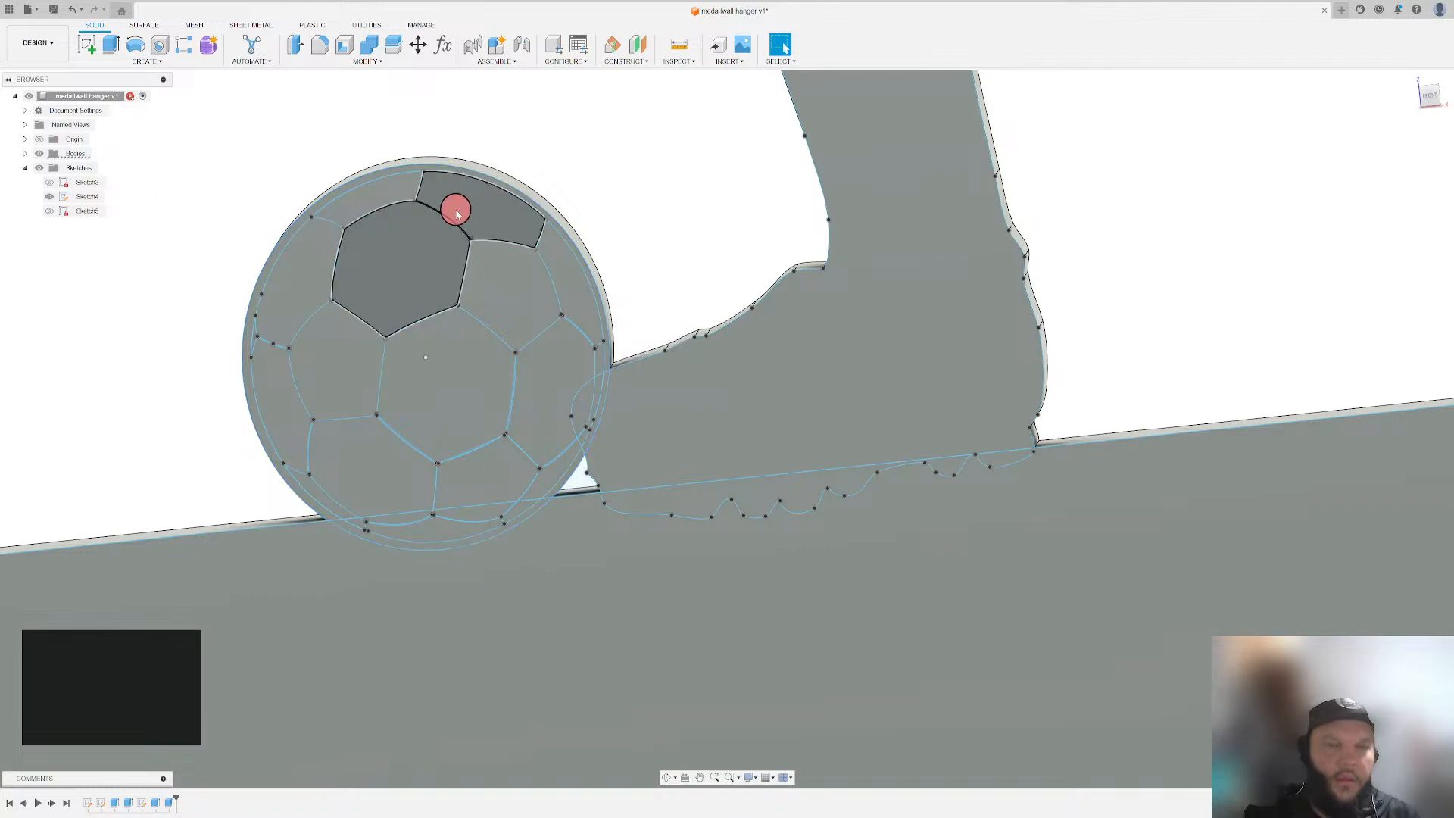
{"action": "scroll", "coordinate": [477, 247], "scroll_direction": "up", "scroll_amount": 2}
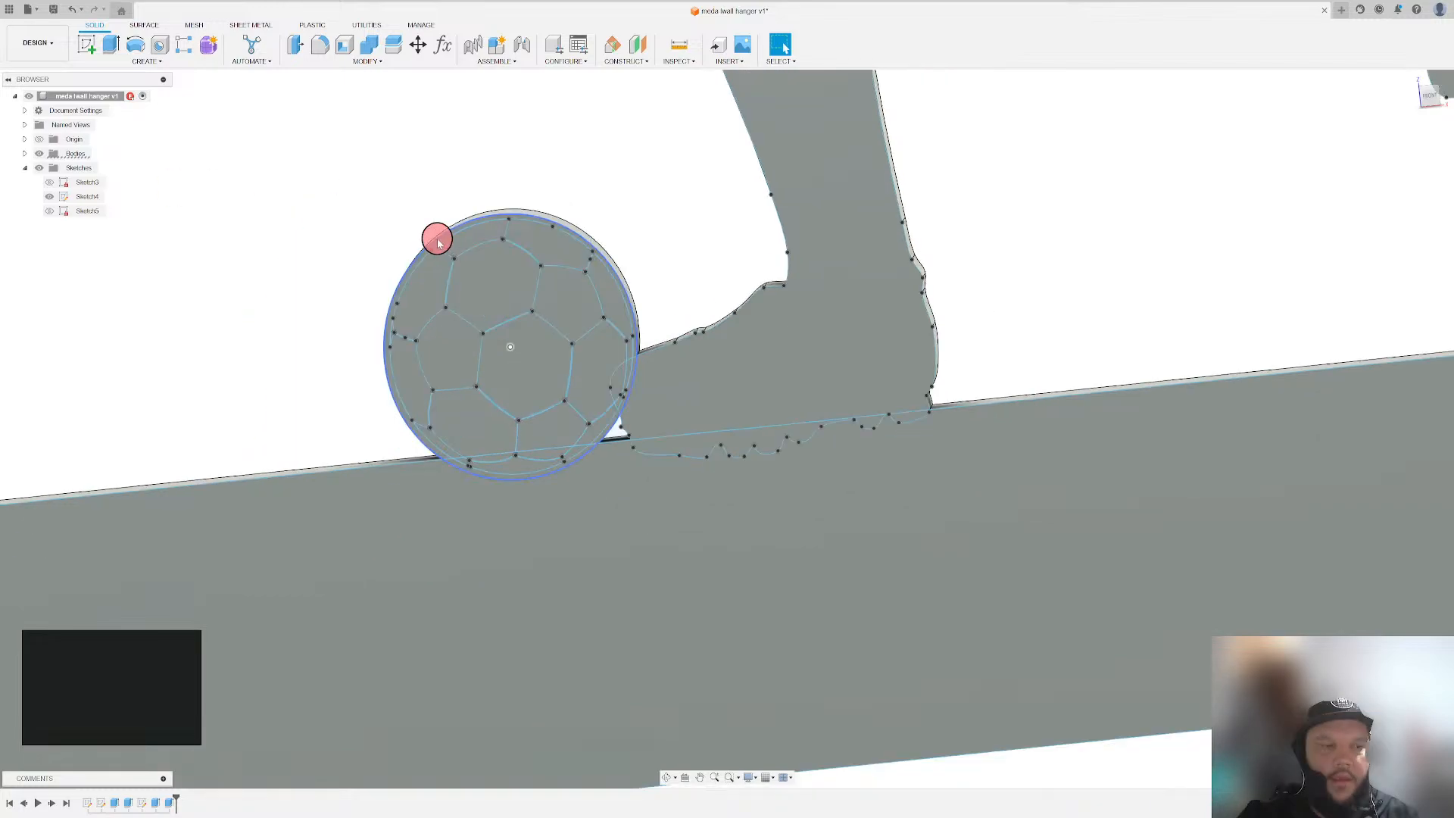
{"action": "scroll", "coordinate": [438, 241], "scroll_direction": "down", "scroll_amount": 3}
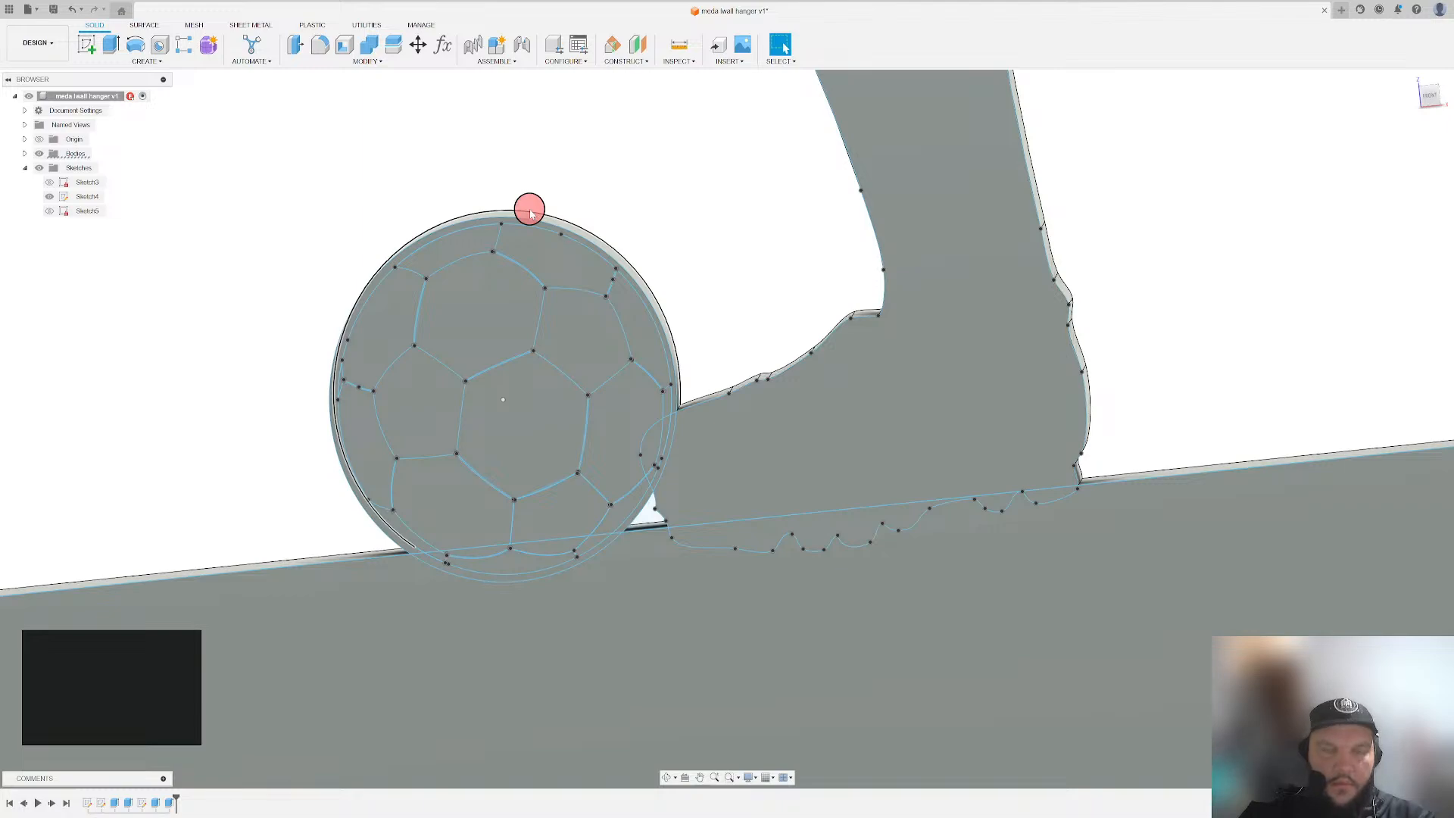
{"action": "scroll", "coordinate": [530, 212], "scroll_direction": "up", "scroll_amount": 3}
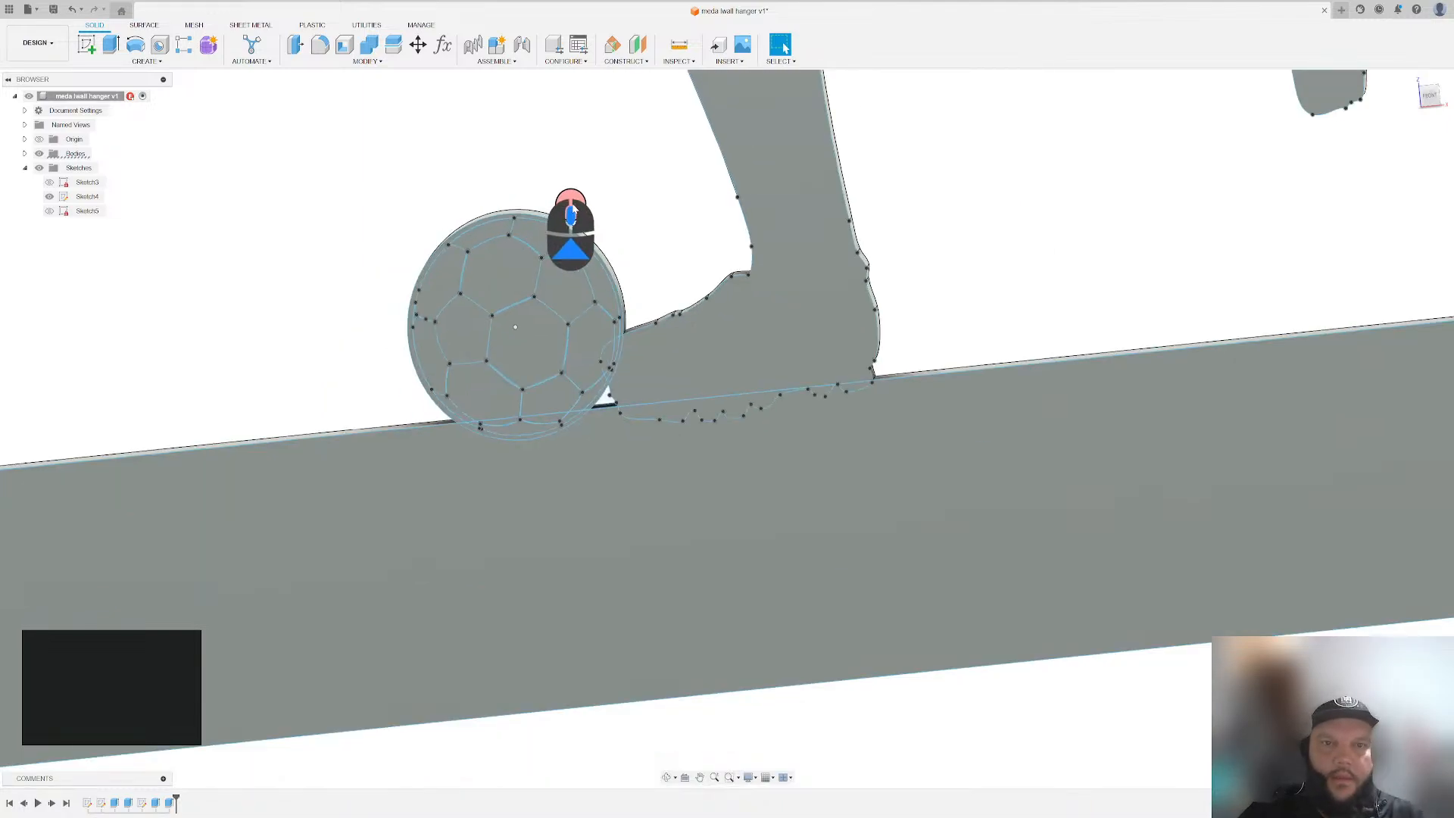
- Inspect the ball and its sketched seams from angled views, both against the whole hanger and close up
{"action": "middle_click_drag", "start_coordinate": [573, 207], "coordinate": [446, 153], "text": "shift"}
{"action": "scroll", "coordinate": [409, 204], "scroll_direction": "down", "scroll_amount": 3}
{"action": "scroll", "coordinate": [528, 247], "scroll_direction": "up", "scroll_amount": 5}
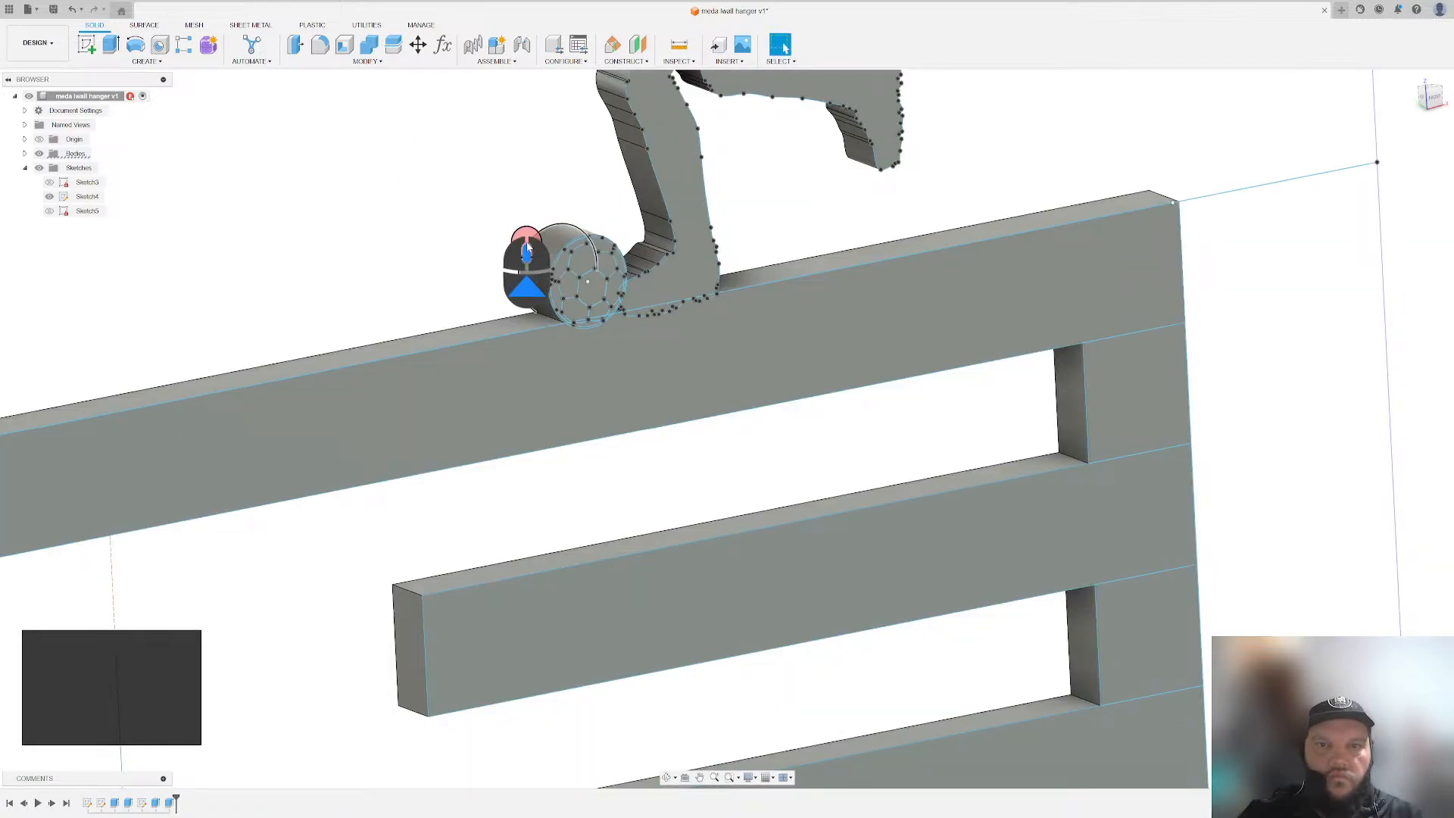
{"action": "scroll", "coordinate": [528, 246], "scroll_direction": "up", "scroll_amount": 5}
{"action": "middle_click_drag", "start_coordinate": [481, 226], "coordinate": [578, 242]}
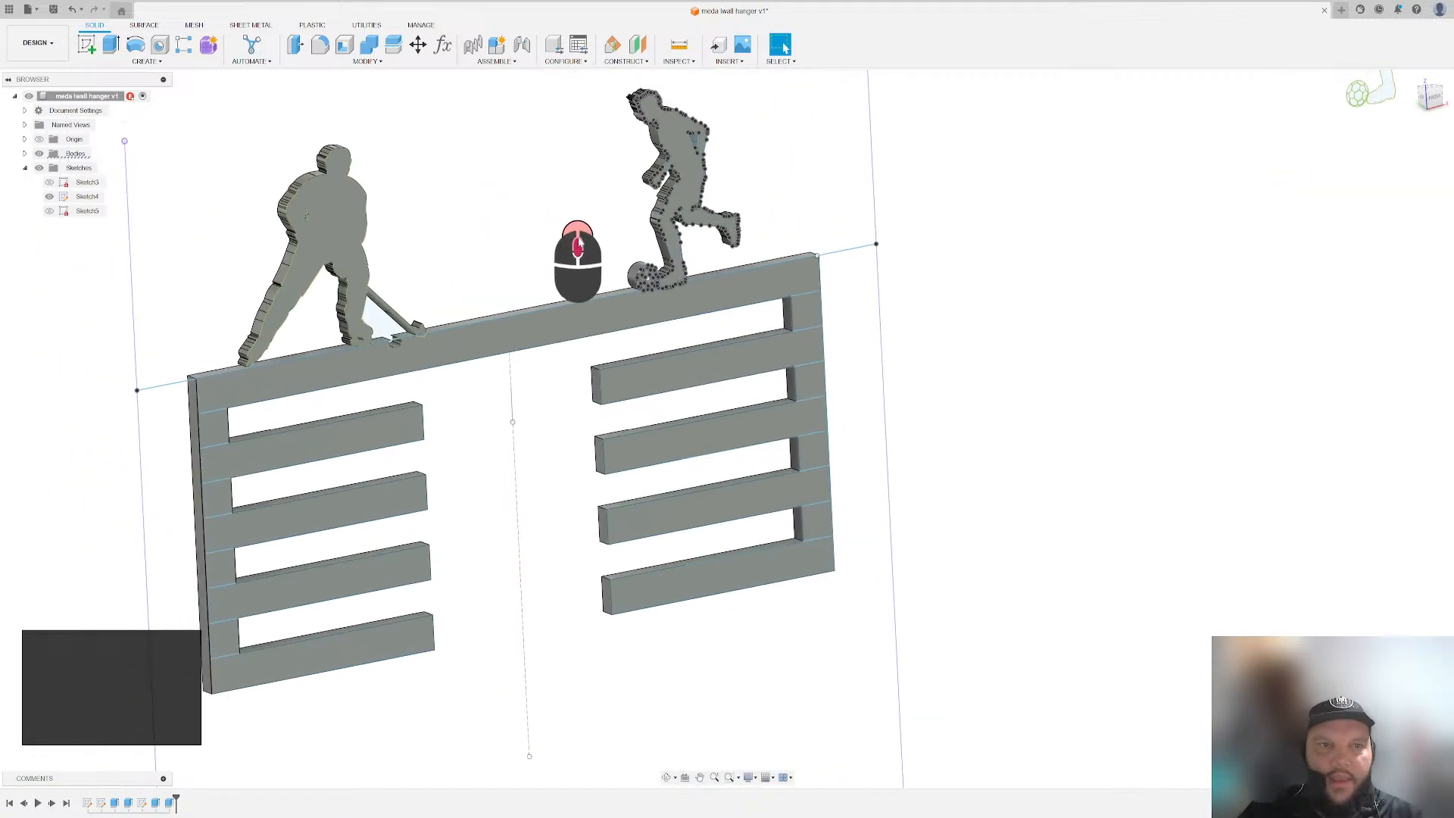
{"action": "scroll", "coordinate": [606, 250], "scroll_direction": "down", "scroll_amount": 8}
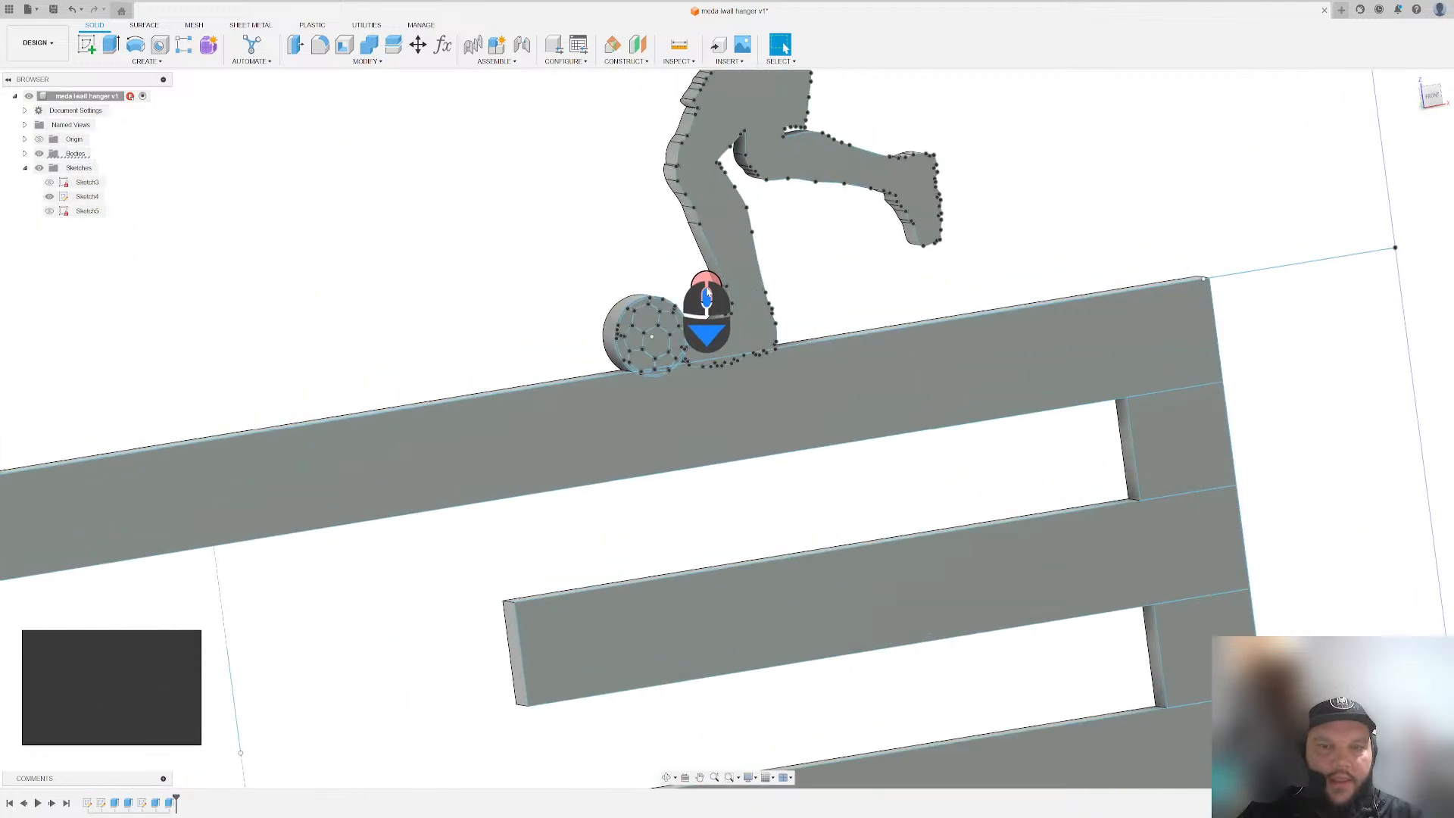
{"action": "scroll", "coordinate": [698, 299], "scroll_direction": "down", "scroll_amount": 5}
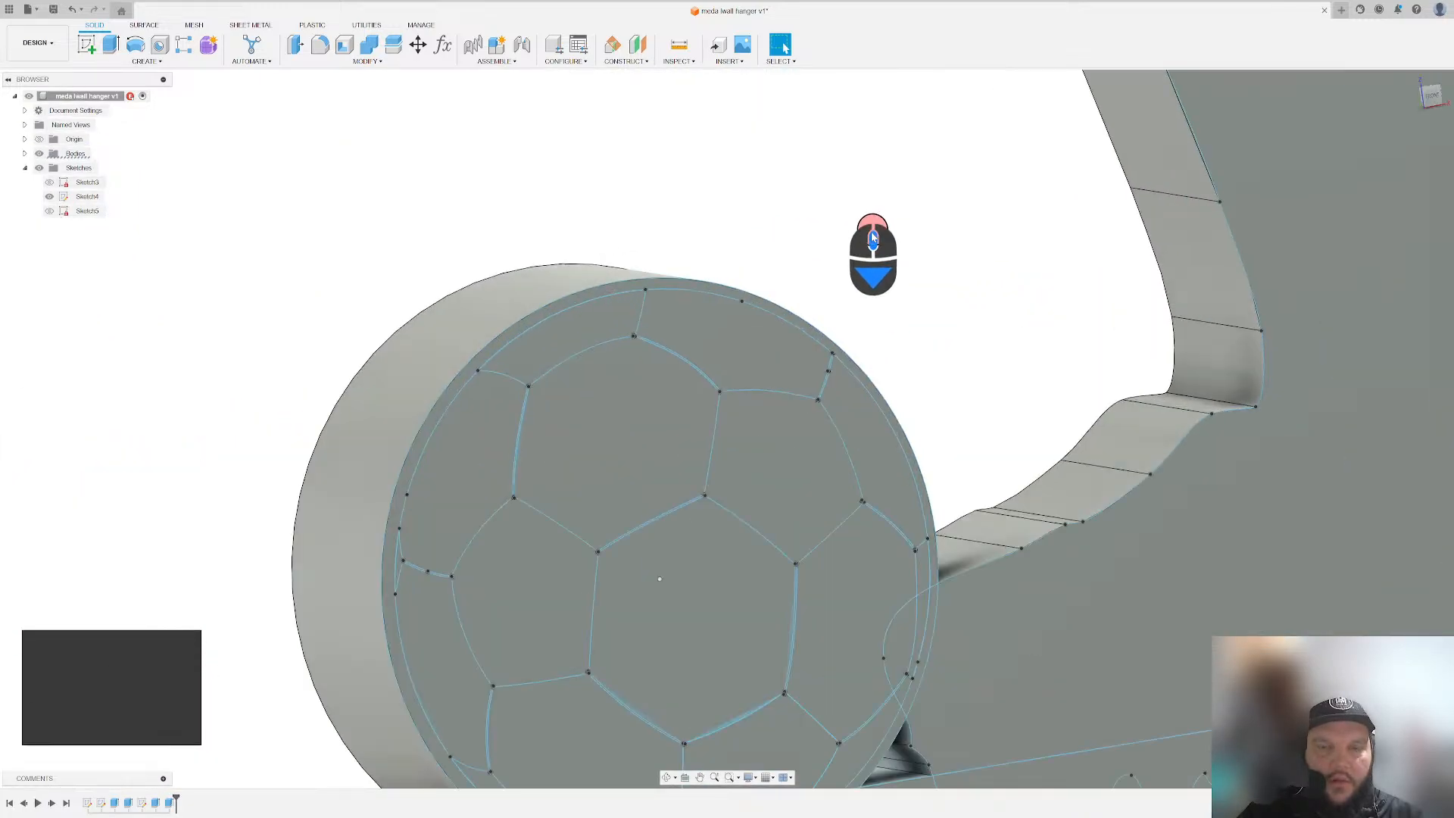
{"action": "middle_click_drag", "start_coordinate": [851, 234], "coordinate": [795, 212], "text": "shift"}
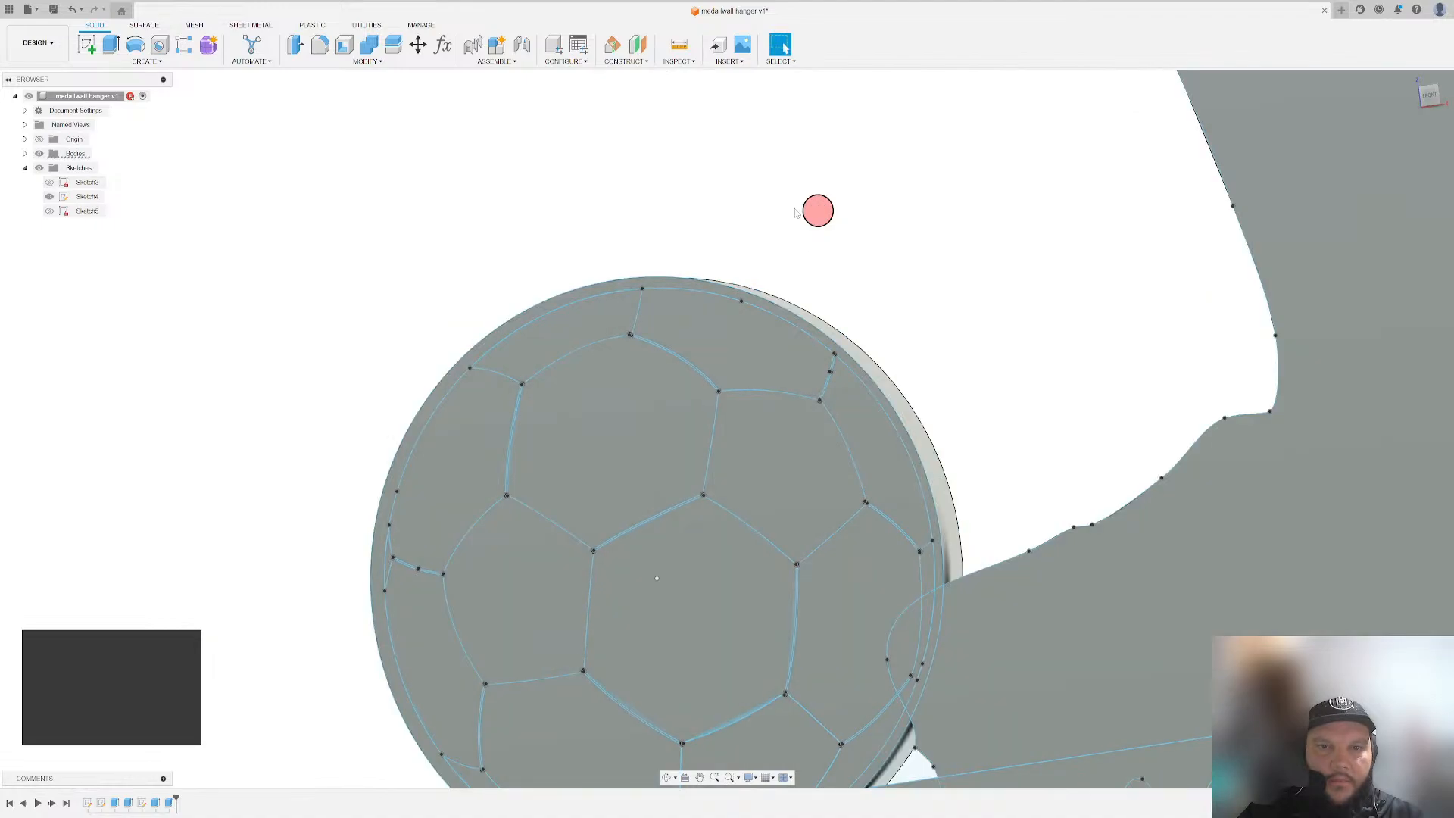
- Hide Sketch4 and start a Fillet on both left outer corners and the upper right corner of the hanger frame
{"action": "scroll", "coordinate": [795, 212], "scroll_direction": "down", "scroll_amount": 10}
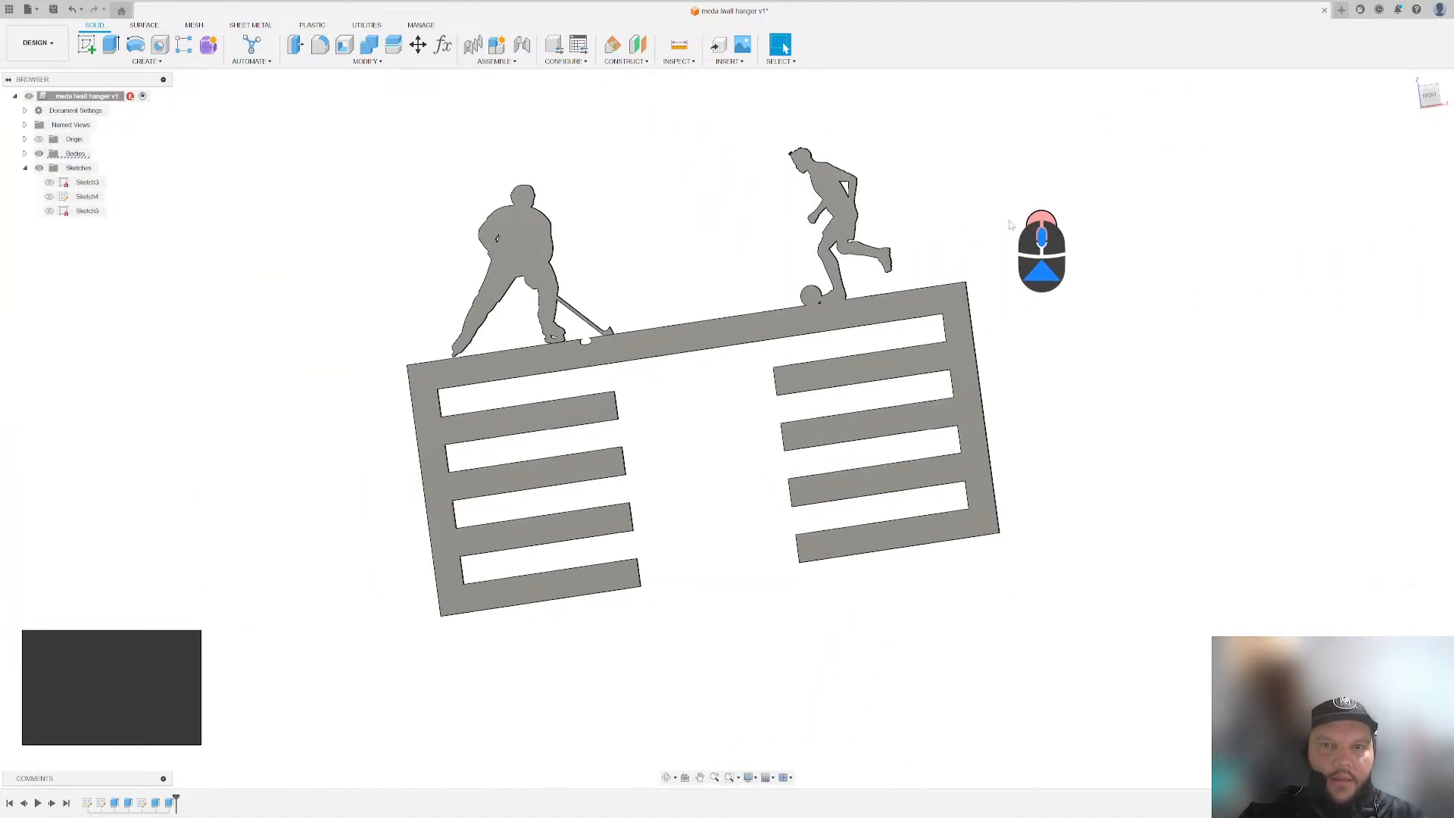
{"action": "middle_click_drag", "start_coordinate": [931, 194], "coordinate": [918, 197], "text": "shift"}
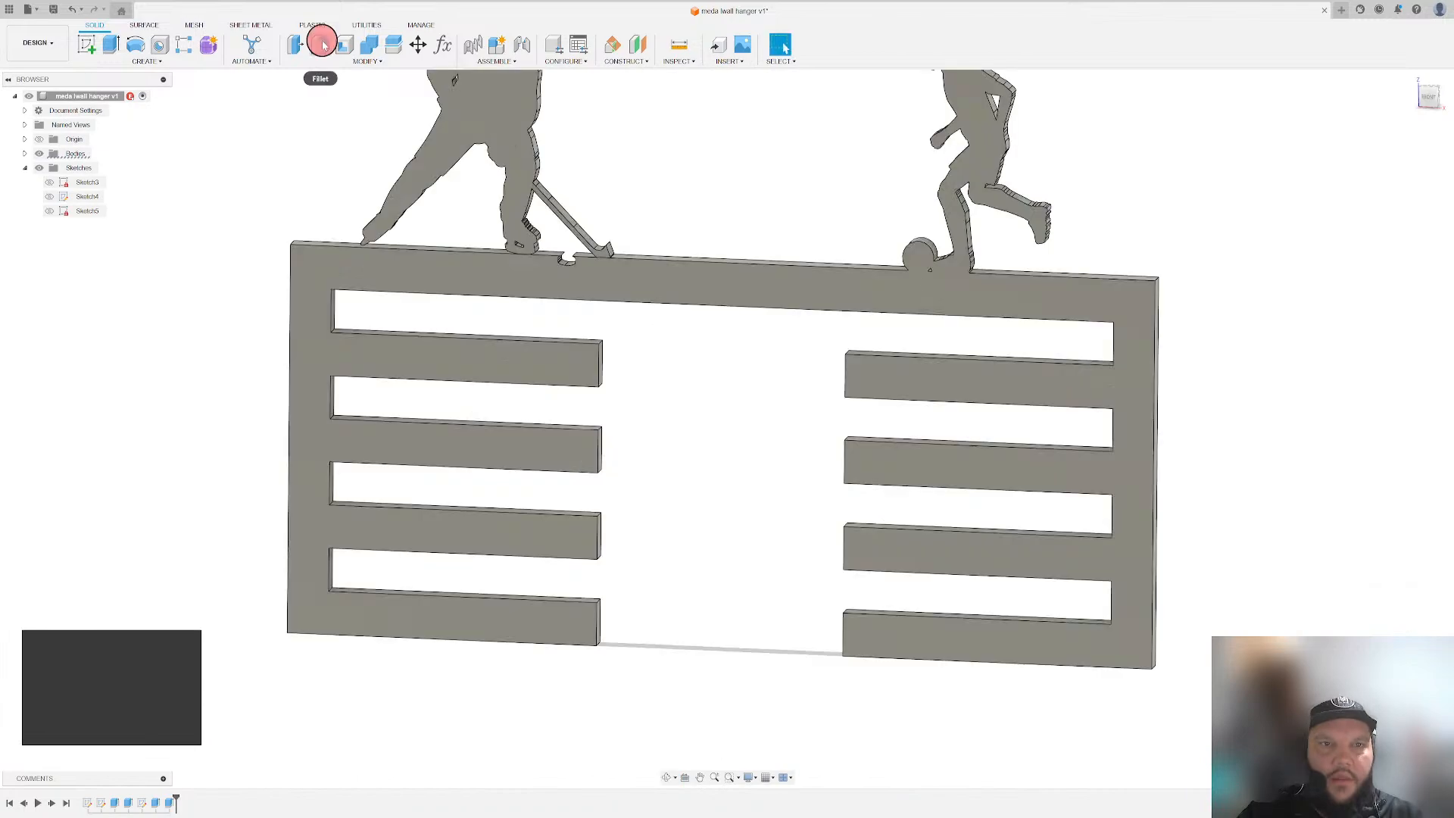
{"action": "left_click", "coordinate": [320, 44]}
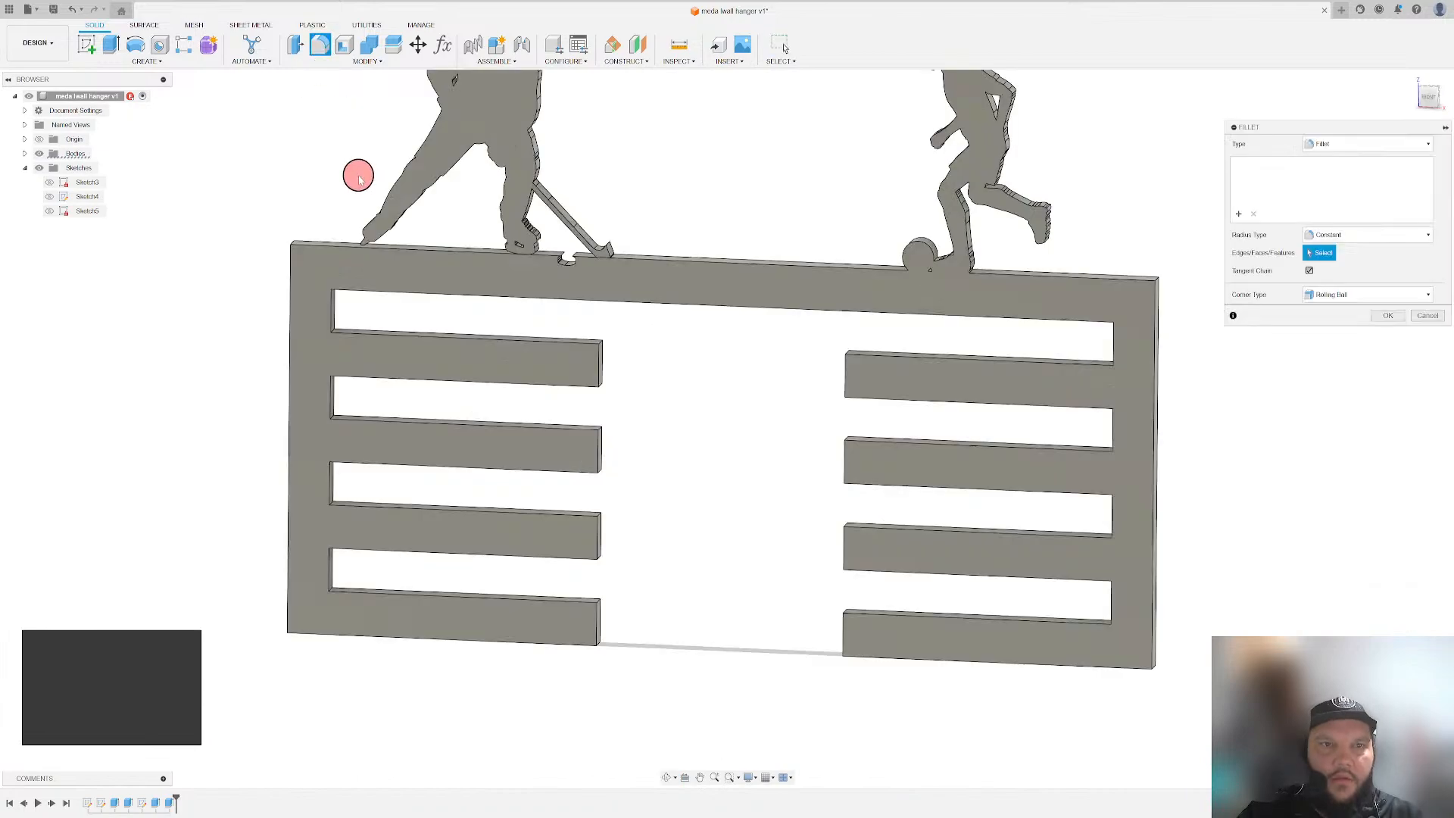
{"action": "scroll", "coordinate": [311, 240], "scroll_direction": "up", "scroll_amount": 5}
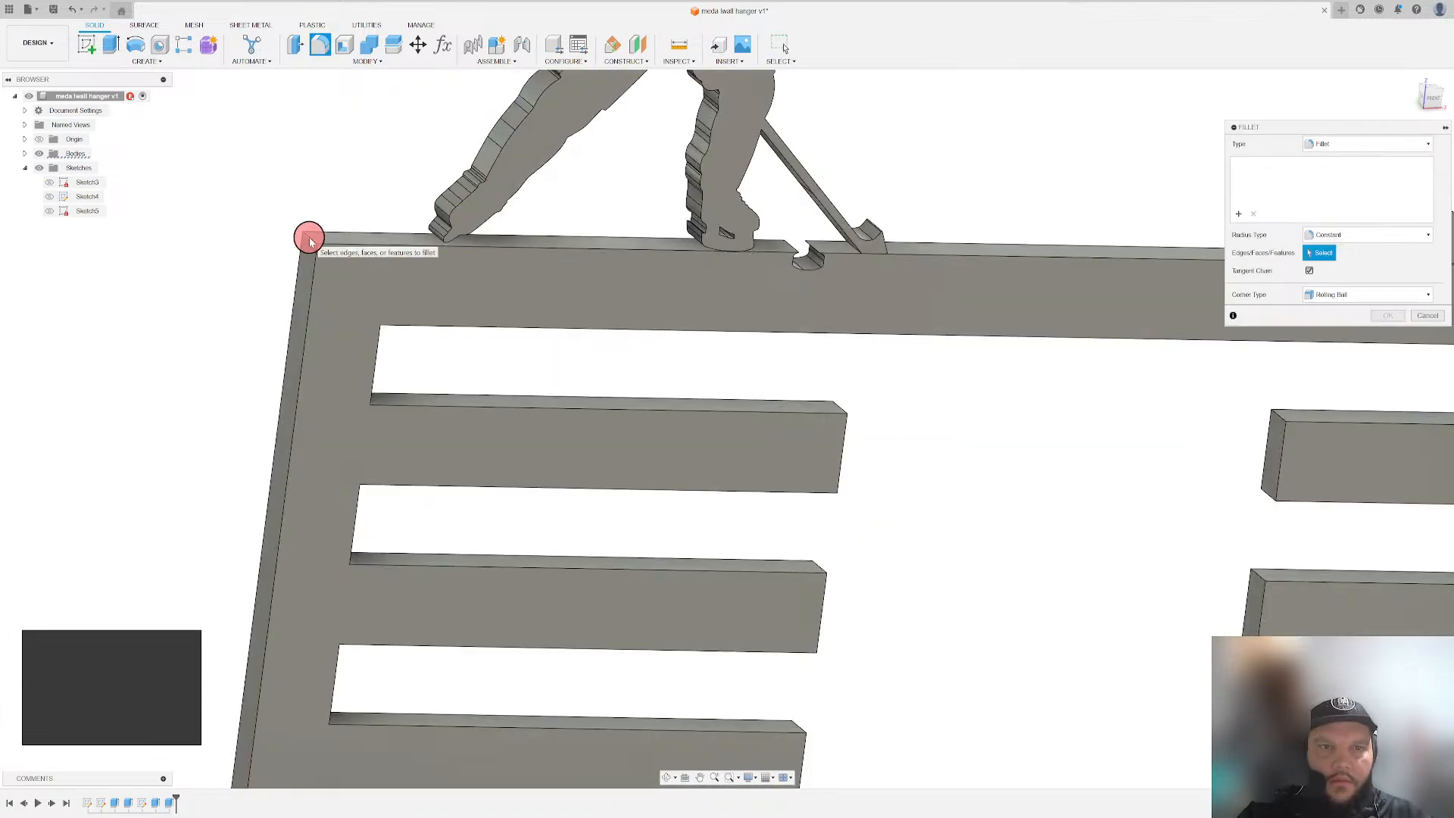
{"action": "left_click", "coordinate": [309, 241]}
{"action": "scroll", "coordinate": [318, 665], "scroll_direction": "up", "scroll_amount": 5}
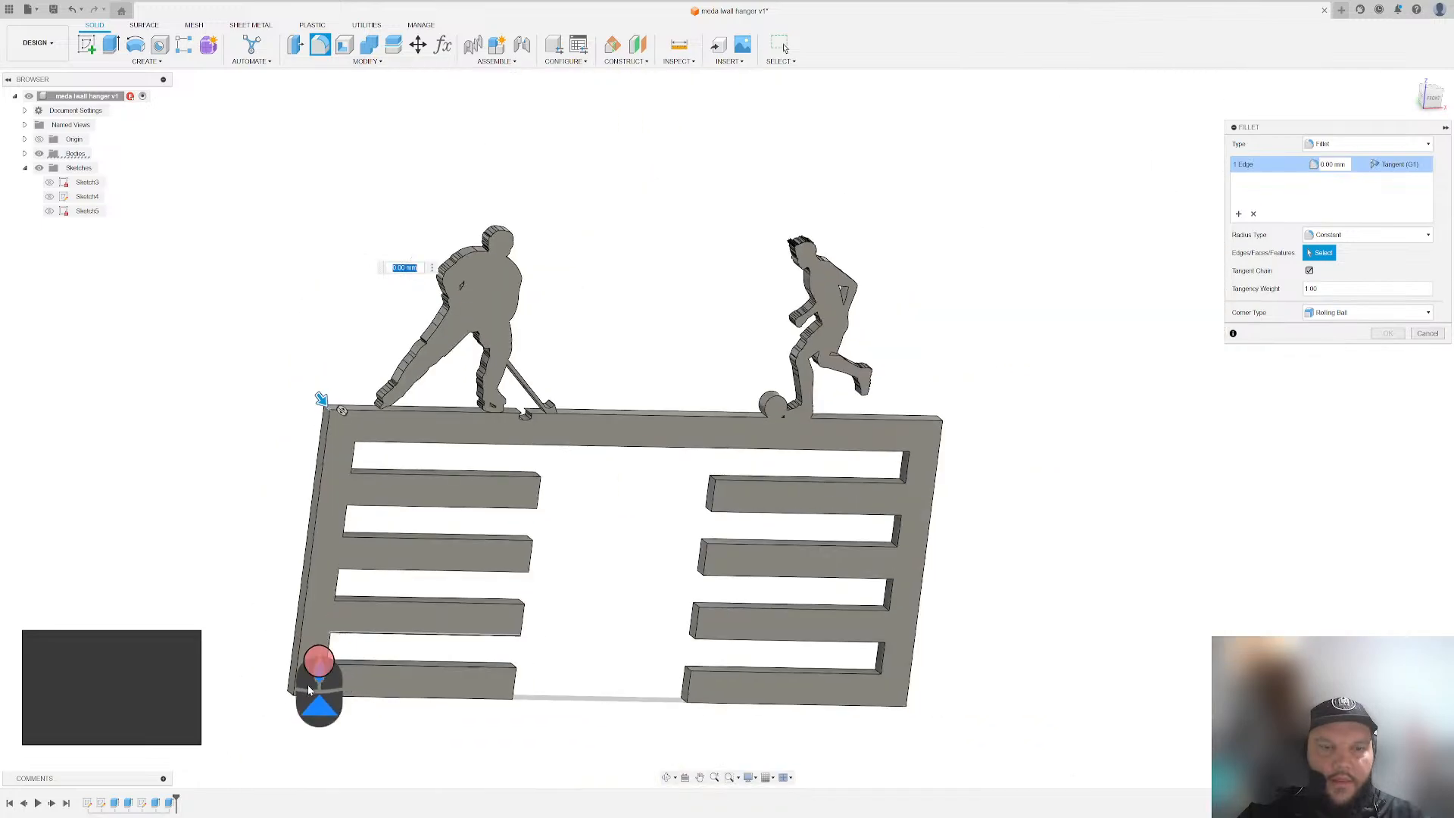
{"action": "scroll", "coordinate": [286, 698], "scroll_direction": "down", "scroll_amount": 8}
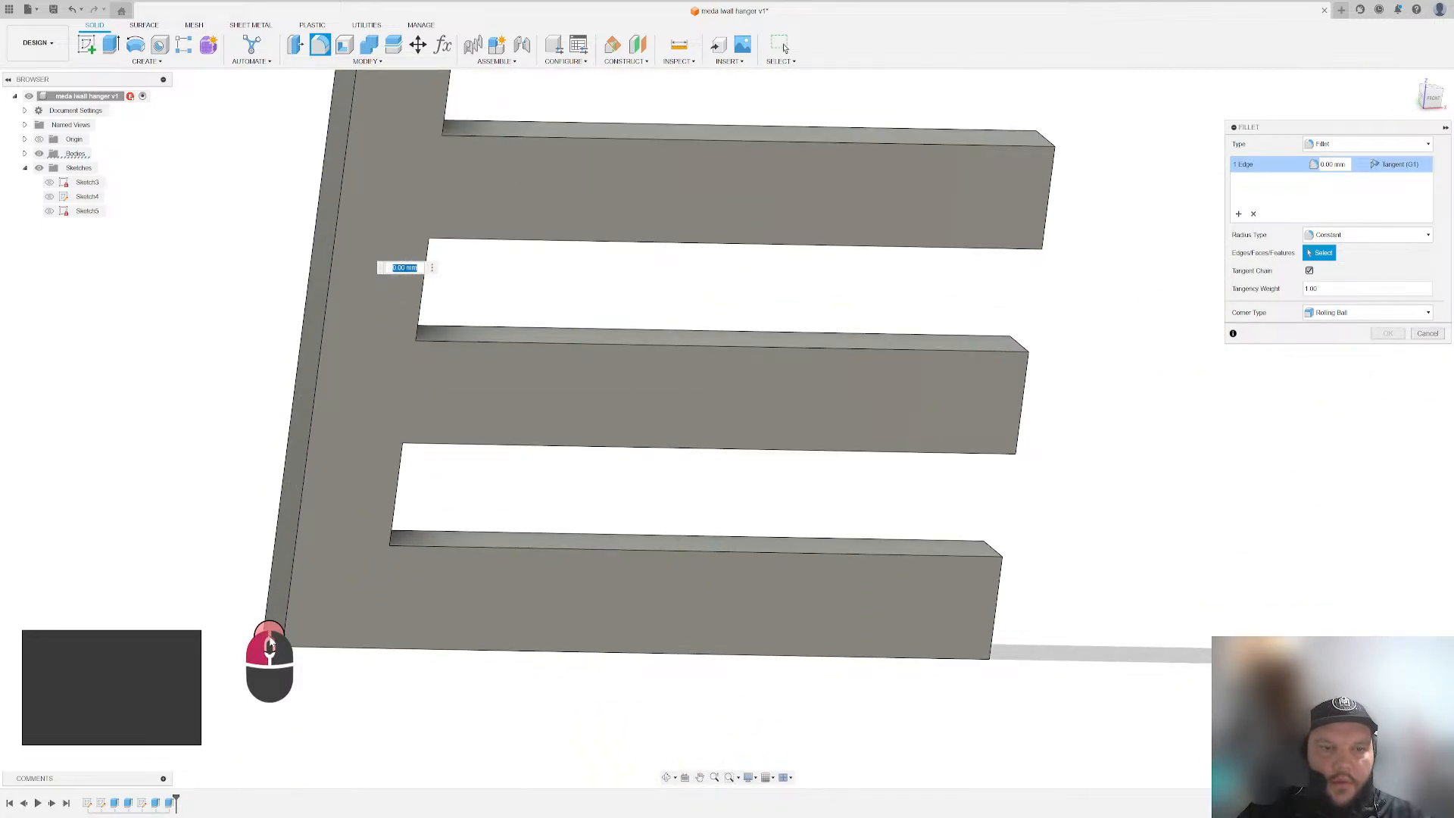
{"action": "left_click", "coordinate": [269, 643]}
{"action": "scroll", "coordinate": [191, 635], "scroll_direction": "down", "scroll_amount": 6}
{"action": "scroll", "coordinate": [1000, 356], "scroll_direction": "up", "scroll_amount": 3}
{"action": "middle_click_drag", "start_coordinate": [992, 318], "coordinate": [1053, 199], "text": "shift"}
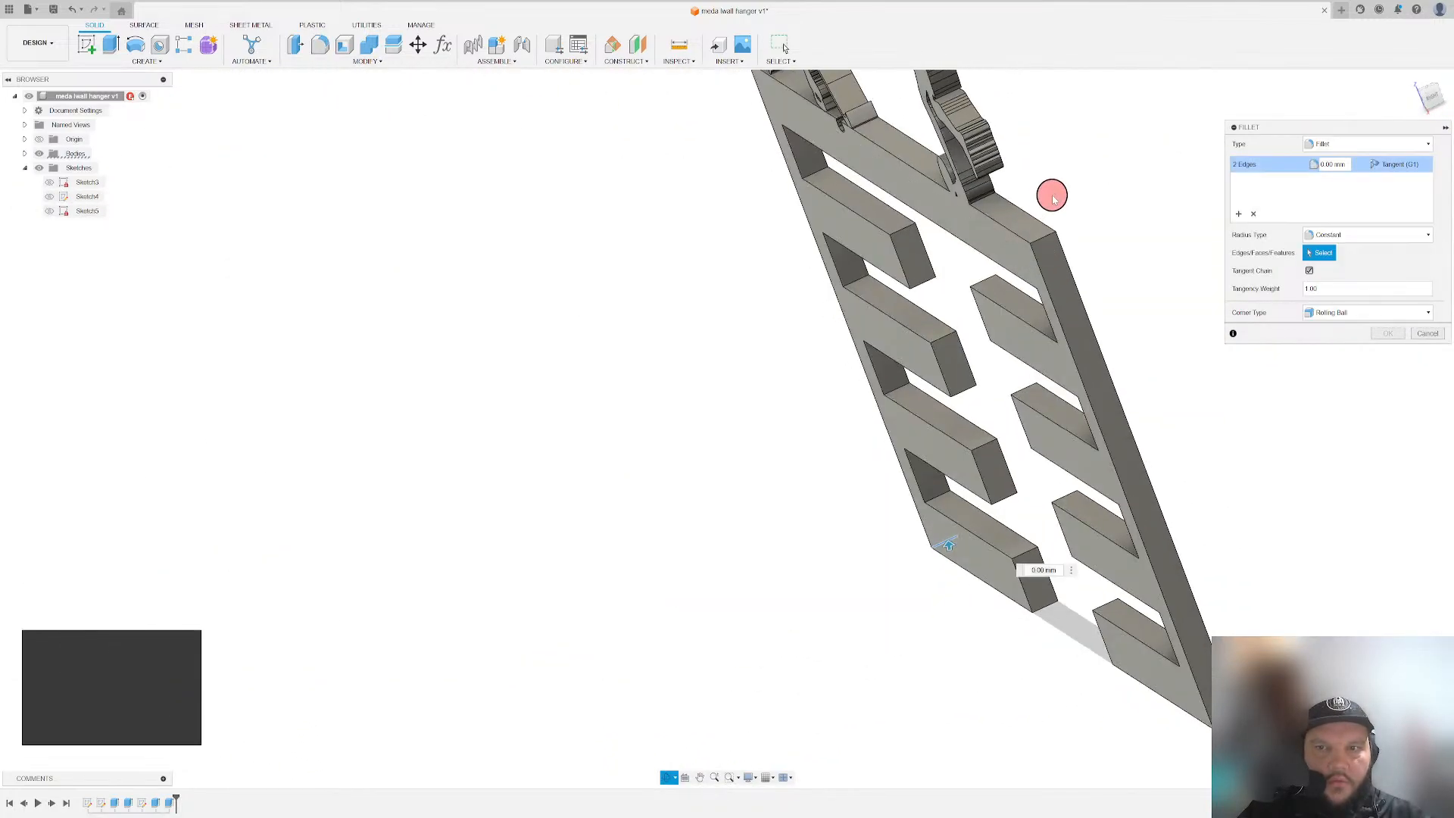
{"action": "left_click", "coordinate": [1041, 241]}
- Add the lower right outer corner and round all four frame corners with a 5 mm fillet radius
{"action": "middle_click_drag", "start_coordinate": [896, 363], "coordinate": [558, 389], "text": "shift"}
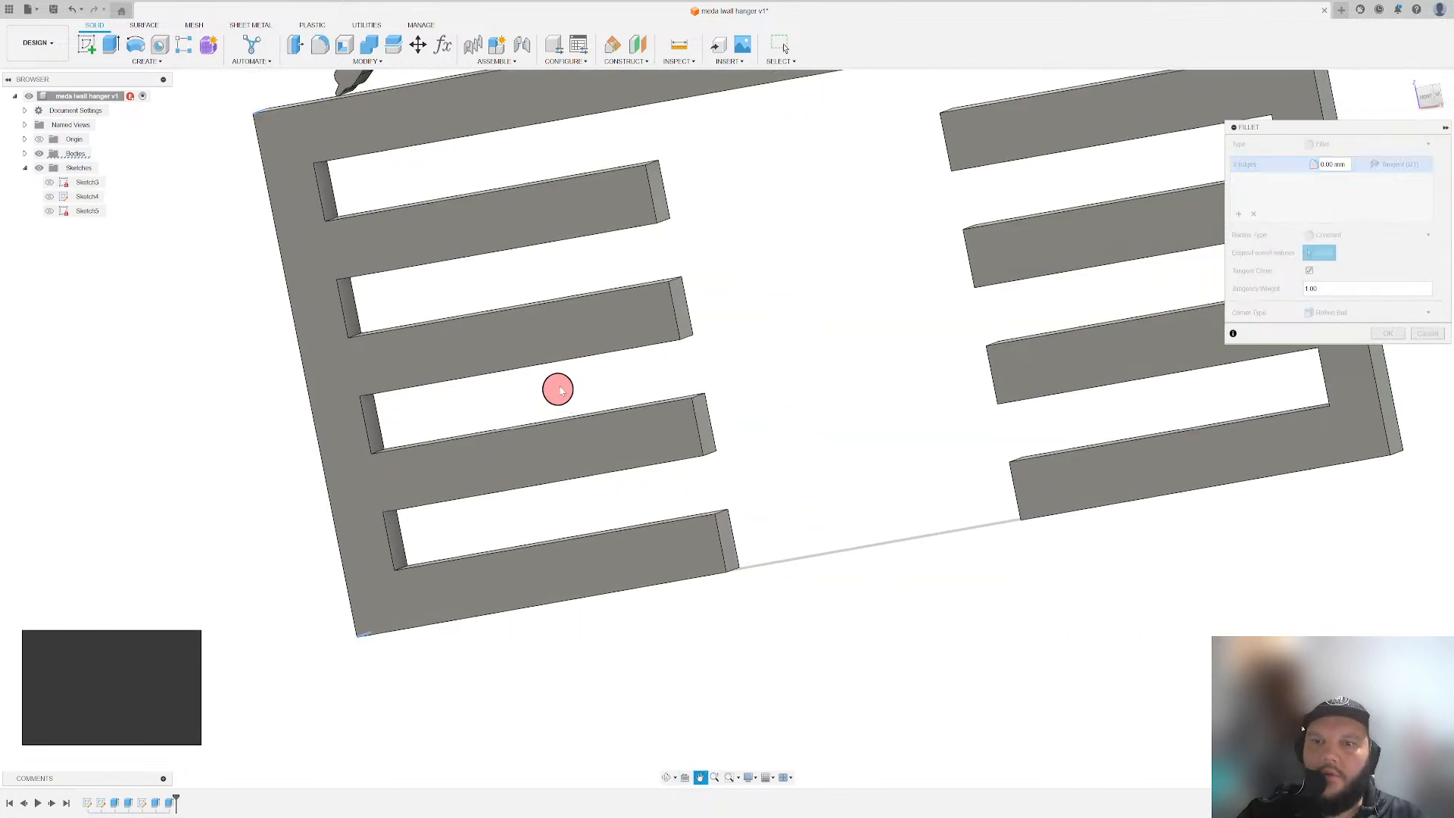
{"action": "scroll", "coordinate": [1178, 447], "scroll_direction": "down", "scroll_amount": 3}
{"action": "middle_click_drag", "start_coordinate": [1179, 447], "coordinate": [650, 432]}
{"action": "scroll", "coordinate": [799, 487], "scroll_direction": "down", "scroll_amount": 3}
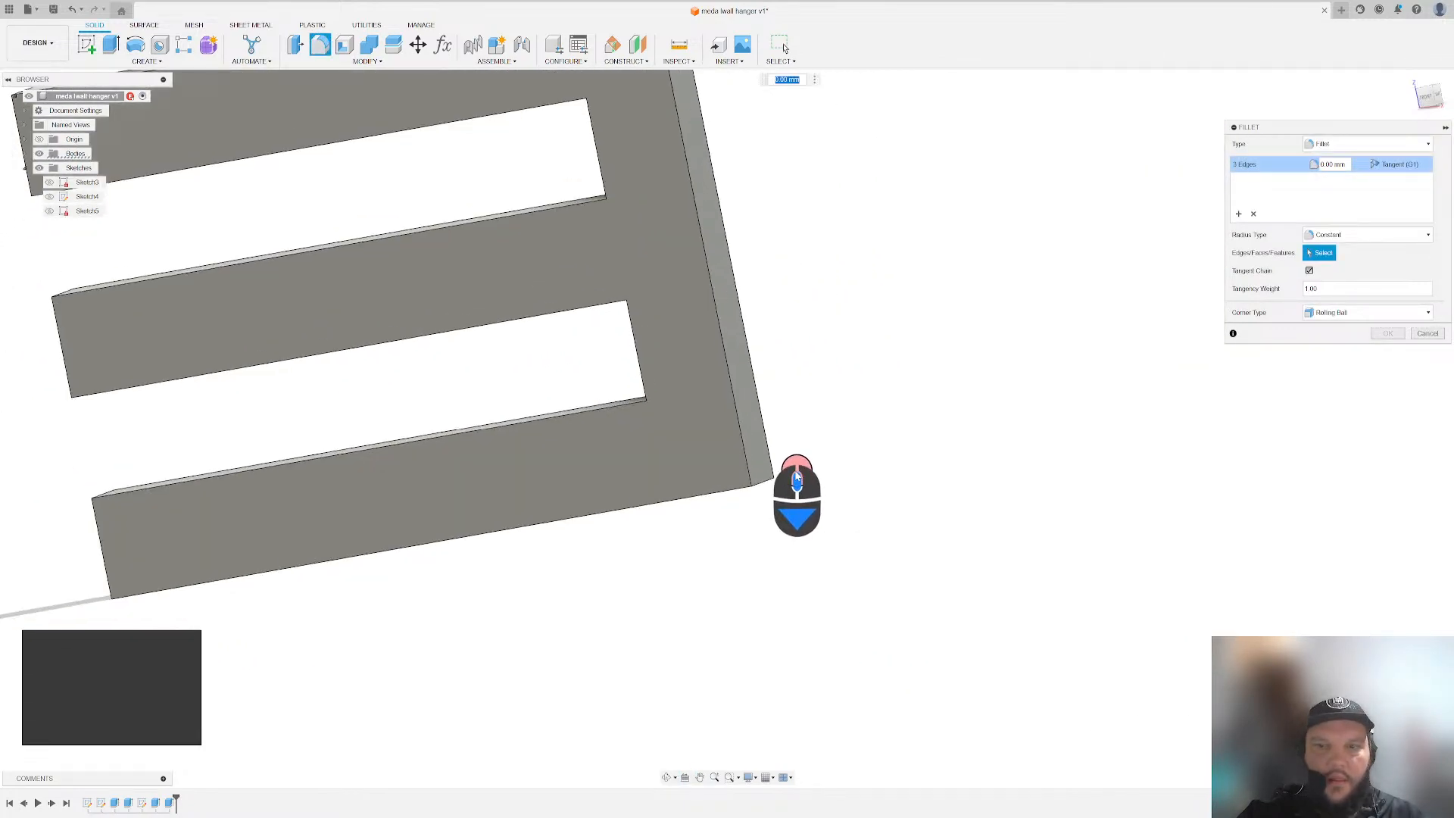
{"action": "scroll", "coordinate": [767, 487], "scroll_direction": "up", "scroll_amount": 3}
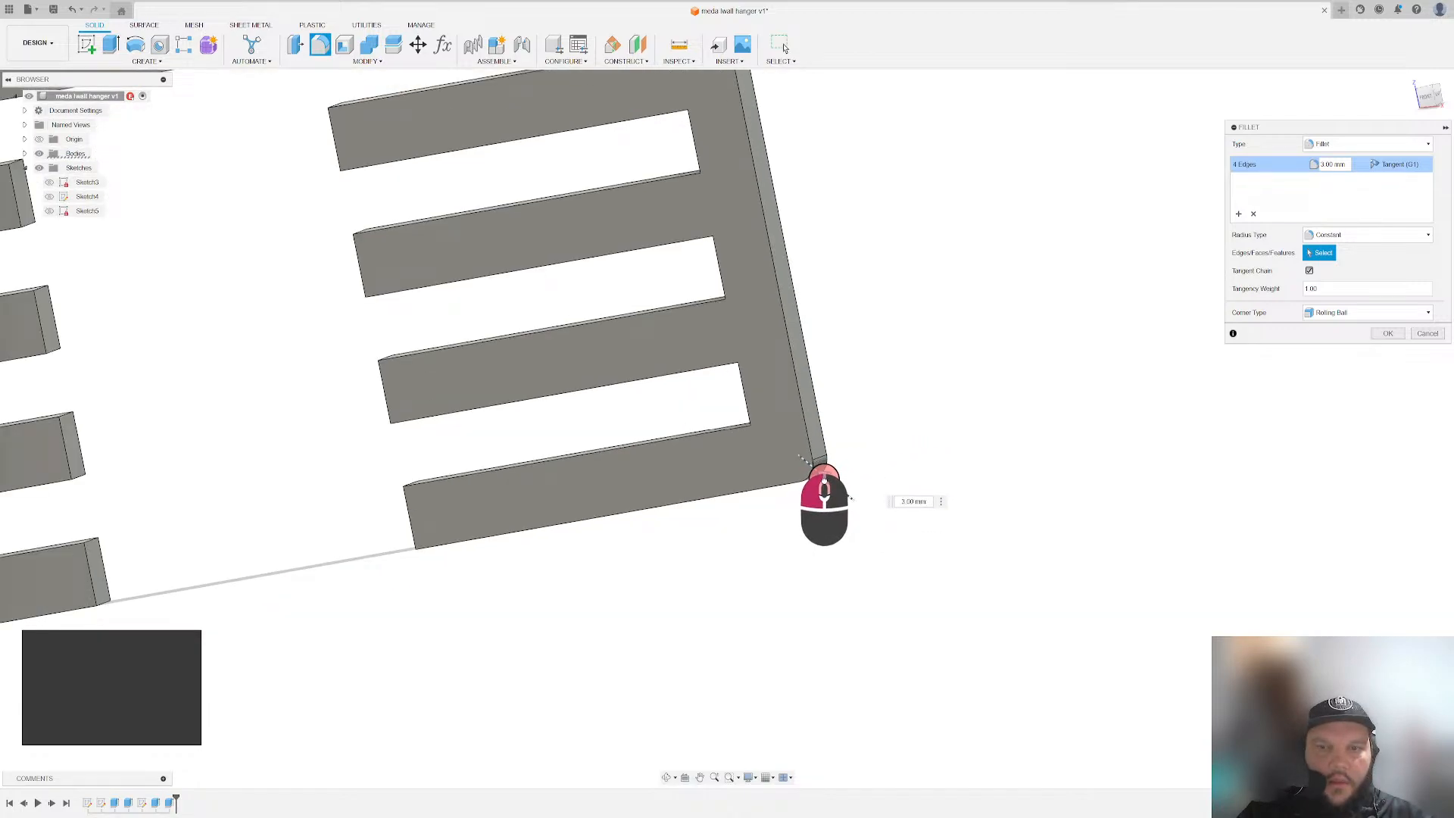
{"action": "left_click_drag", "start_coordinate": [816, 477], "coordinate": [813, 474]}
{"action": "key", "text": "Return"}
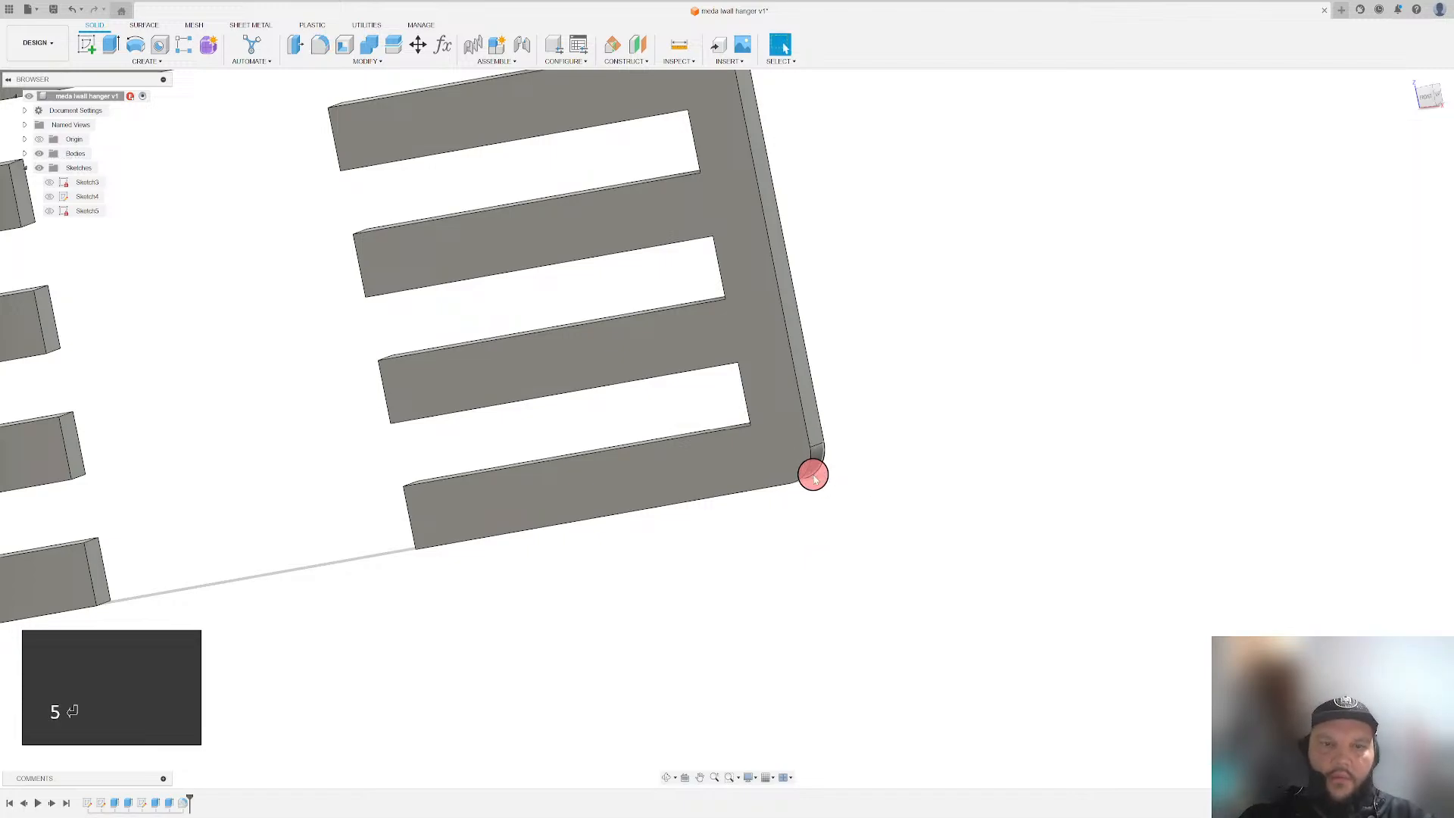
{"action": "scroll", "coordinate": [1055, 448], "scroll_direction": "up", "scroll_amount": 5}
{"action": "right_click", "coordinate": [711, 635]}
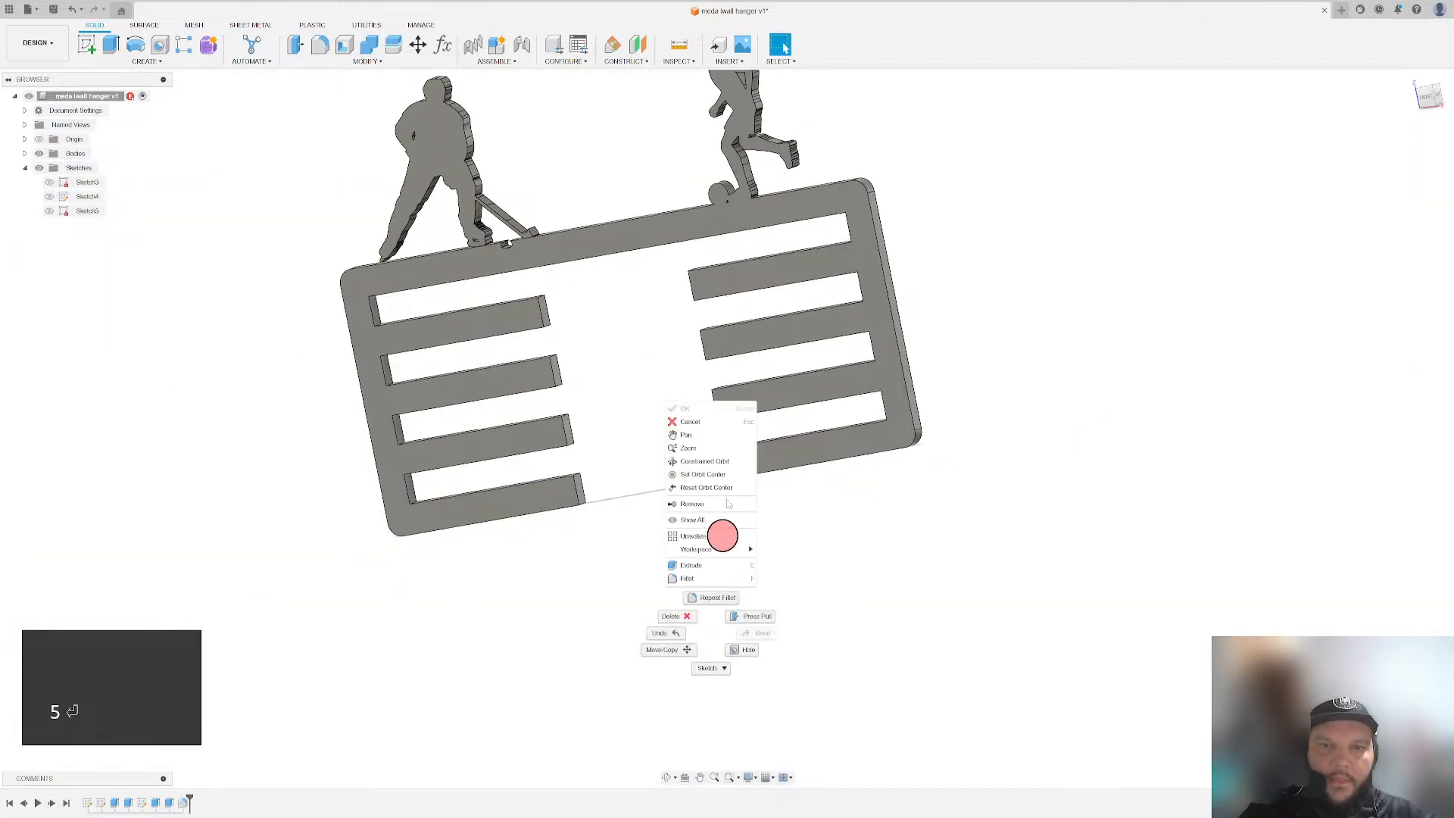
{"action": "left_click", "coordinate": [720, 599]}
{"action": "scroll", "coordinate": [575, 489], "scroll_direction": "down", "scroll_amount": 5}
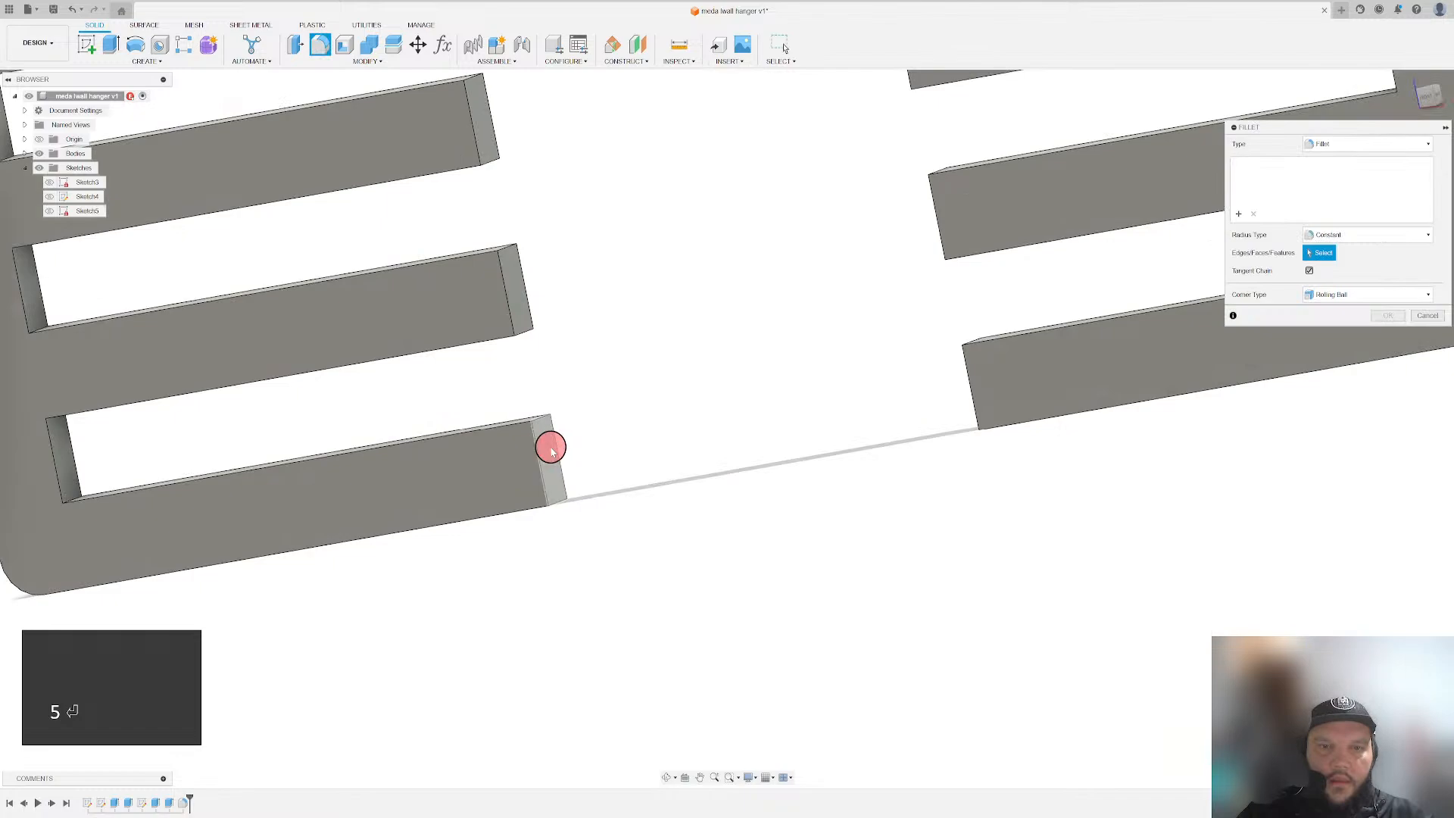
{"action": "left_click", "coordinate": [551, 450]}
{"action": "type", "text": "5"}
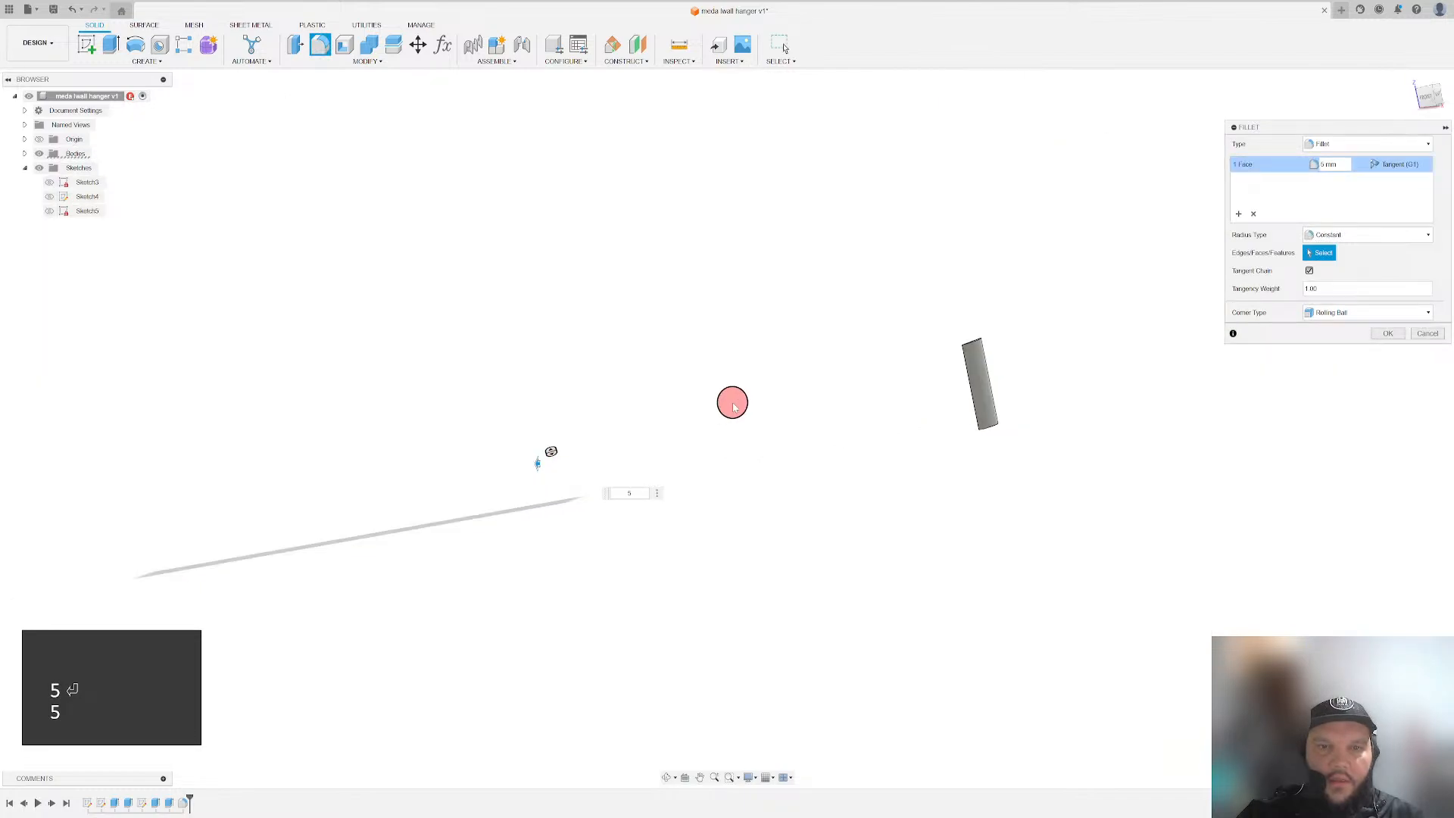
{"action": "key", "text": "Escape"}
{"action": "right_click", "coordinate": [684, 415]}
{"action": "left_click", "coordinate": [681, 380]}
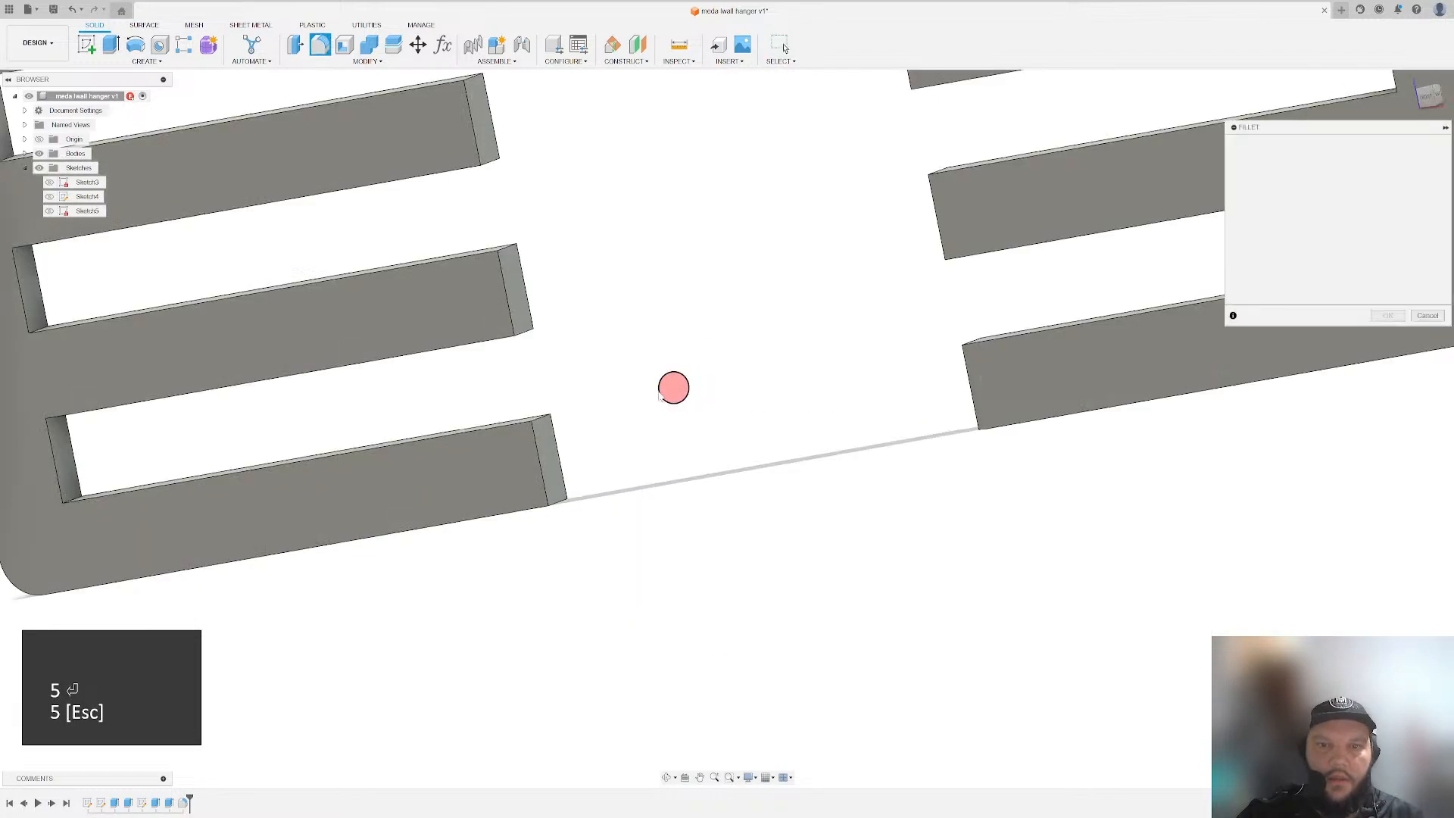
{"action": "left_click", "coordinate": [547, 459]}
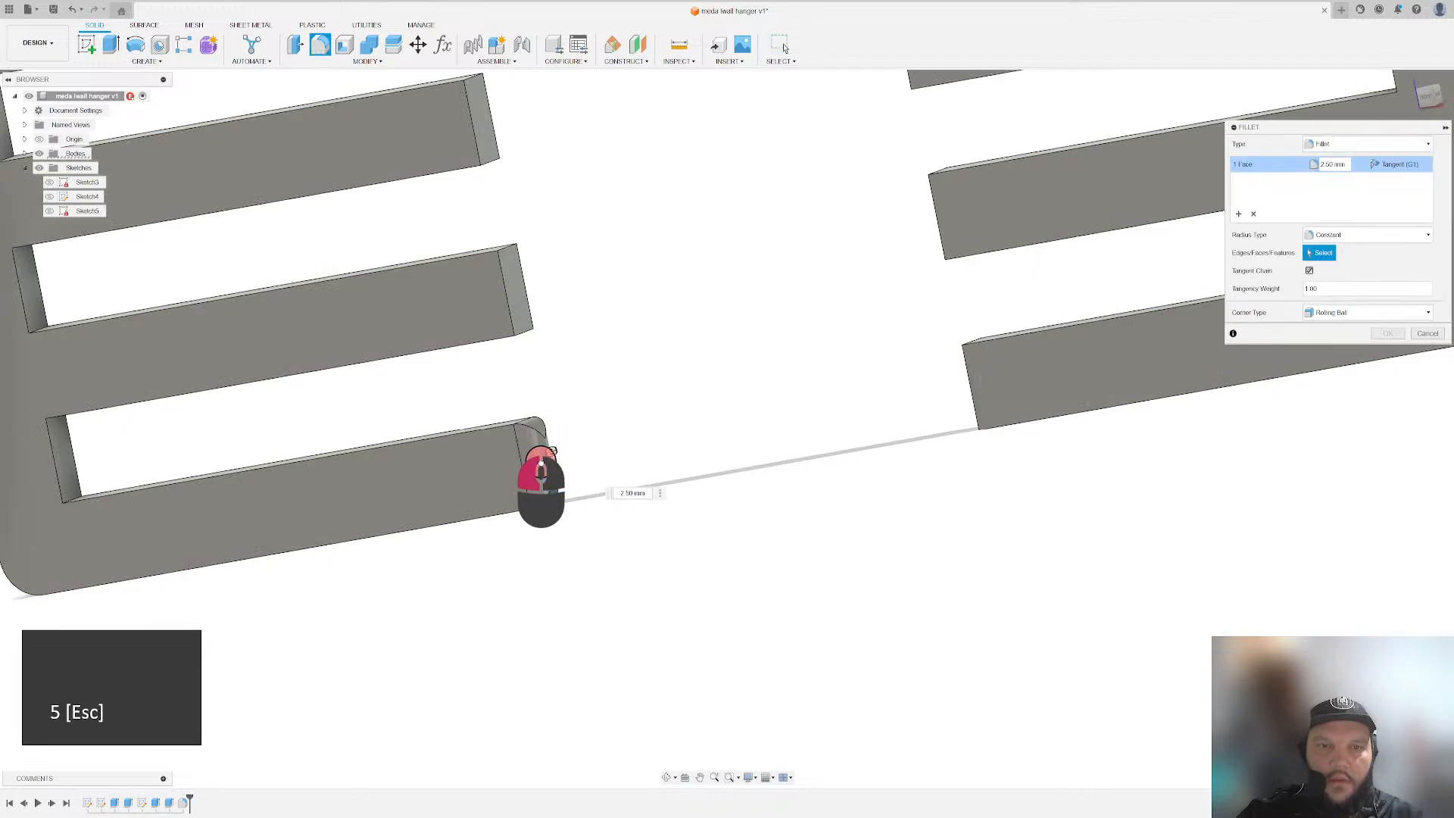
{"action": "key", "text": "Escape"}
- Start a new Fillet with the upper and lower end edges of the lowest bar beneath the hockey player
{"action": "right_click", "coordinate": [653, 353]}
{"action": "left_click", "coordinate": [656, 324]}
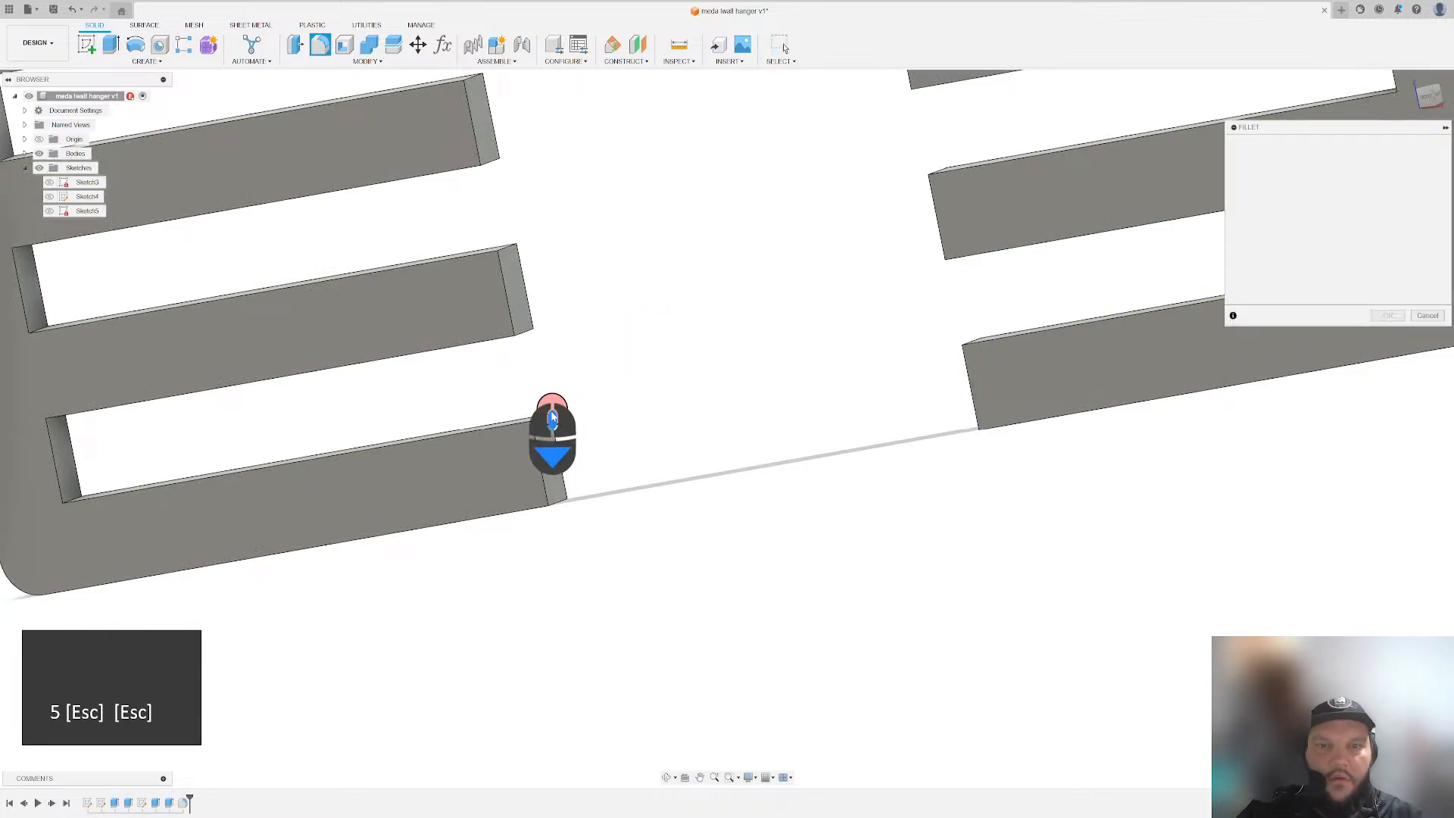
{"action": "scroll", "coordinate": [552, 439], "scroll_direction": "up", "scroll_amount": 3}
{"action": "left_click", "coordinate": [534, 422]}
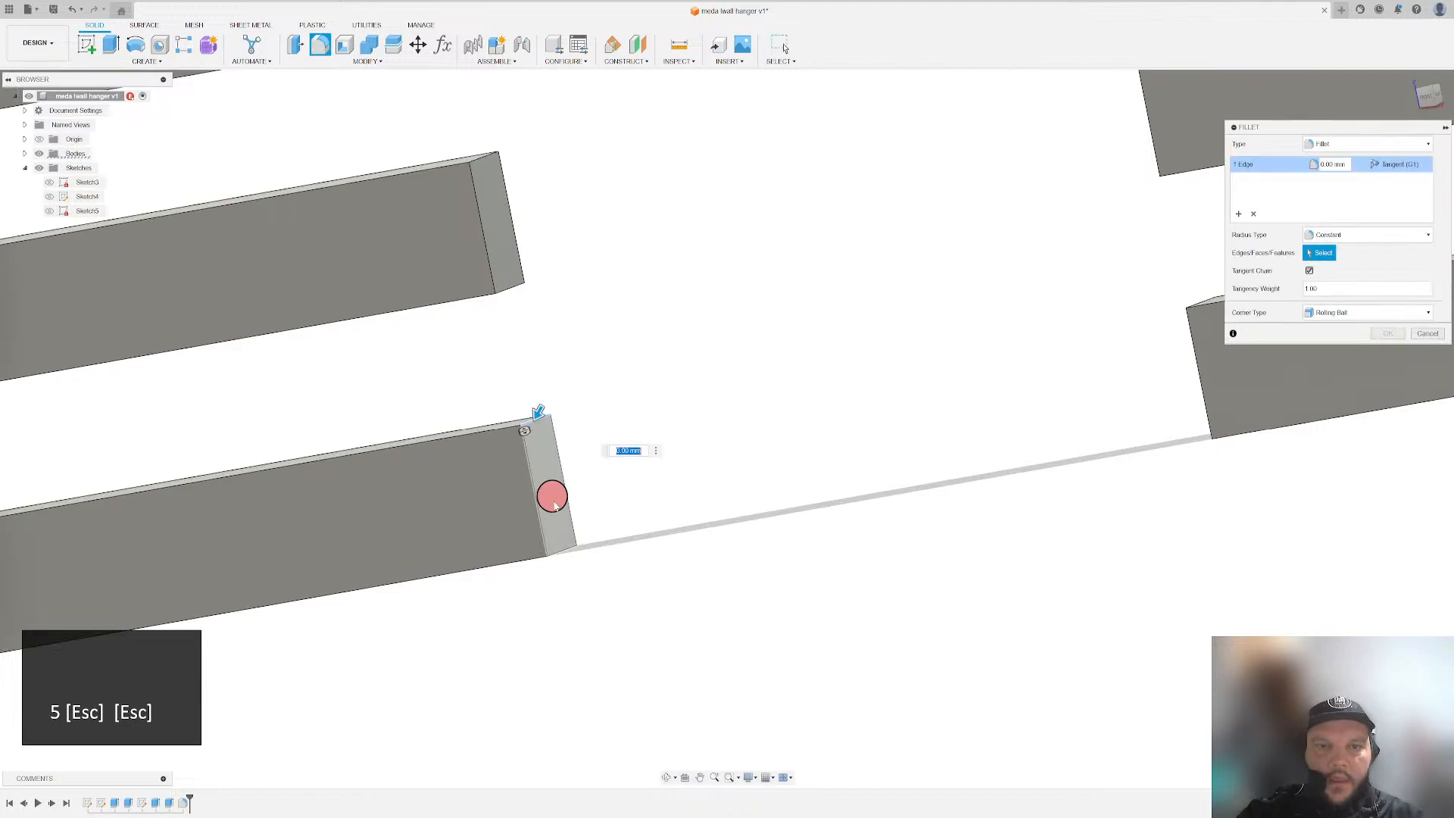
{"action": "left_click", "coordinate": [565, 548]}
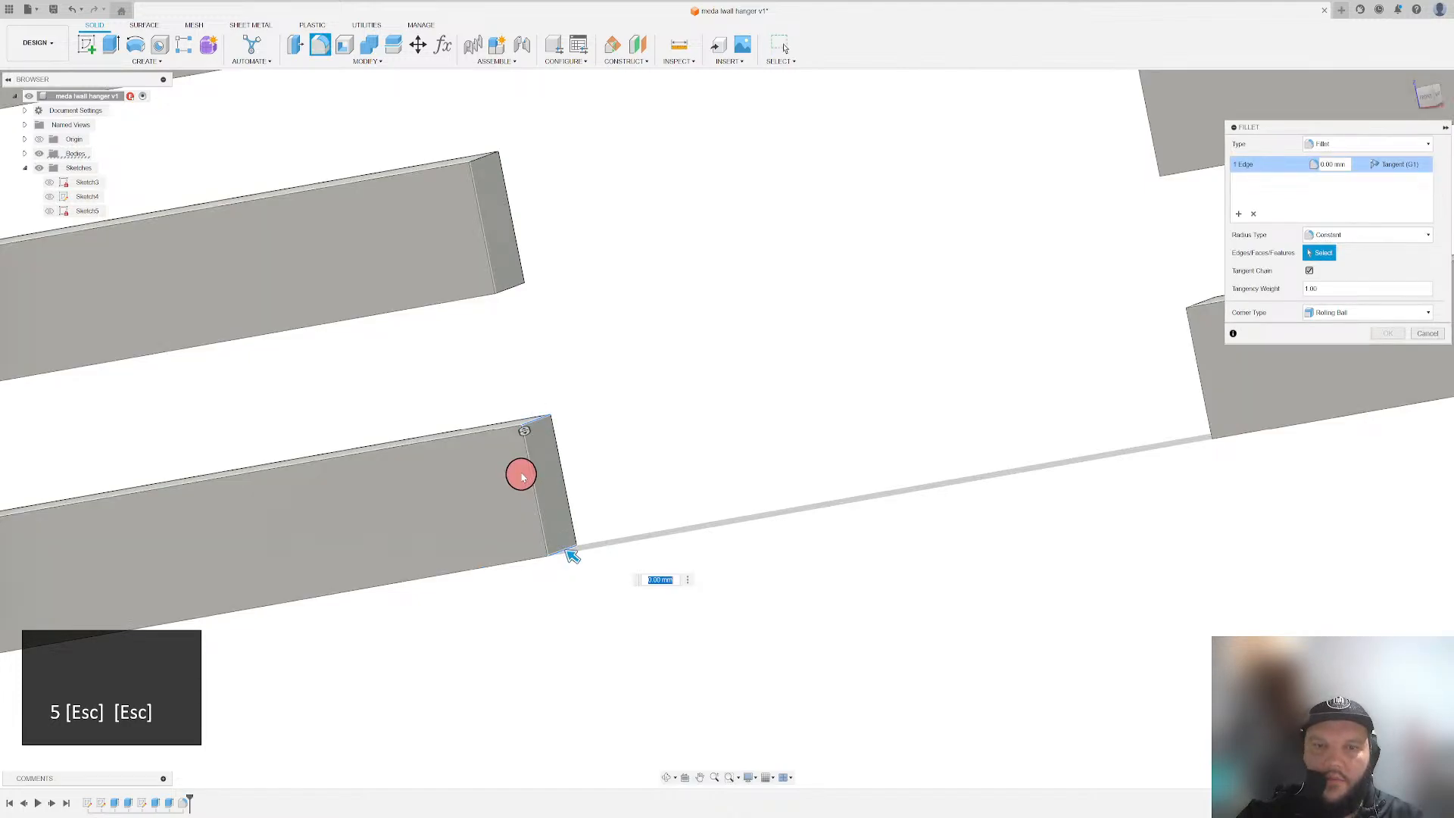
- Add the upper and lower end edges of the four bars beneath the soccer player to the Fillet selection
{"action": "middle_click_drag", "start_coordinate": [383, 504], "coordinate": [814, 408], "text": "shift"}
{"action": "left_click", "coordinate": [814, 406]}
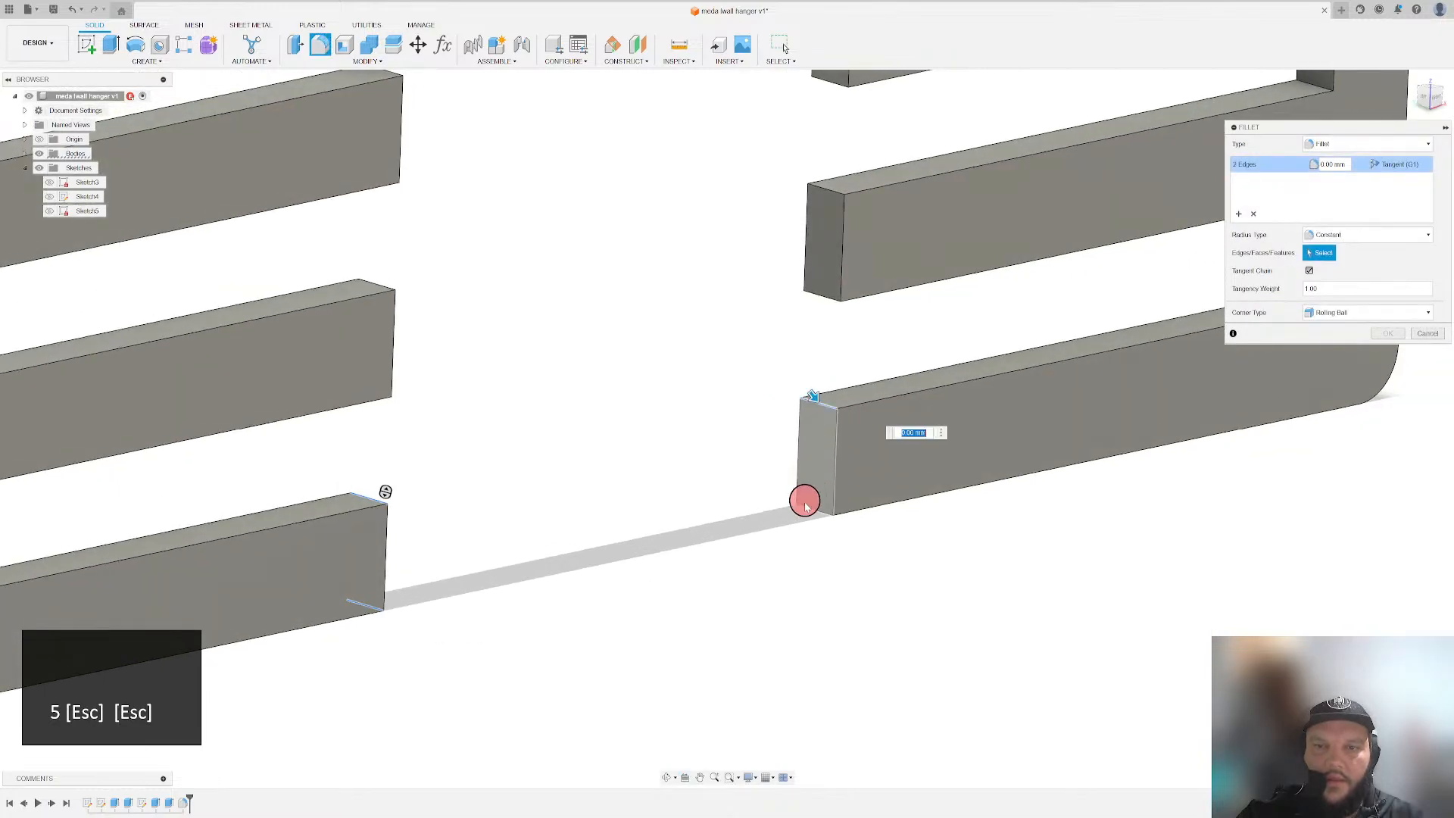
{"action": "left_click", "coordinate": [817, 294]}
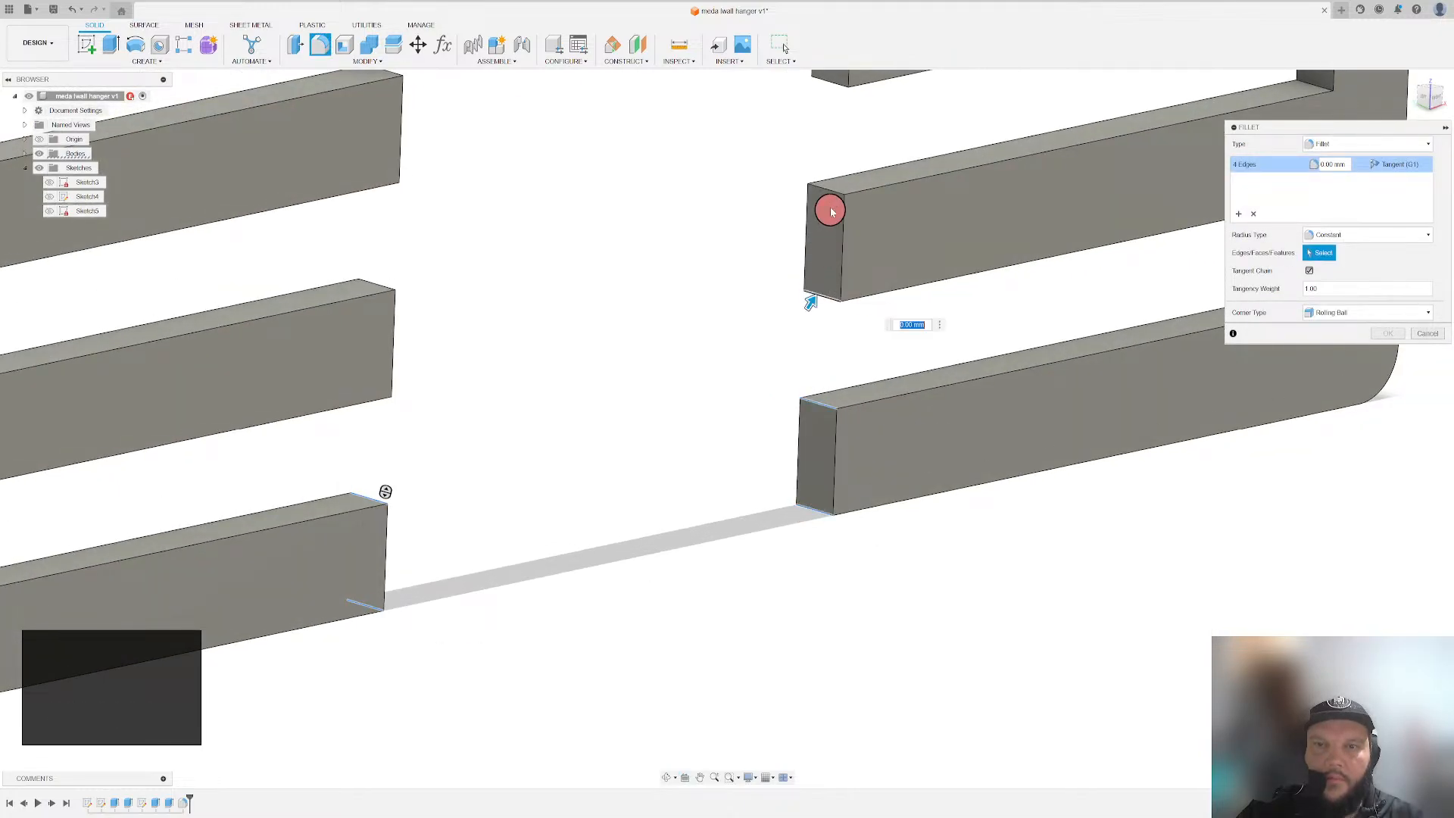
{"action": "middle_click_drag", "start_coordinate": [780, 195], "coordinate": [809, 344]}
{"action": "left_click", "coordinate": [800, 360]}
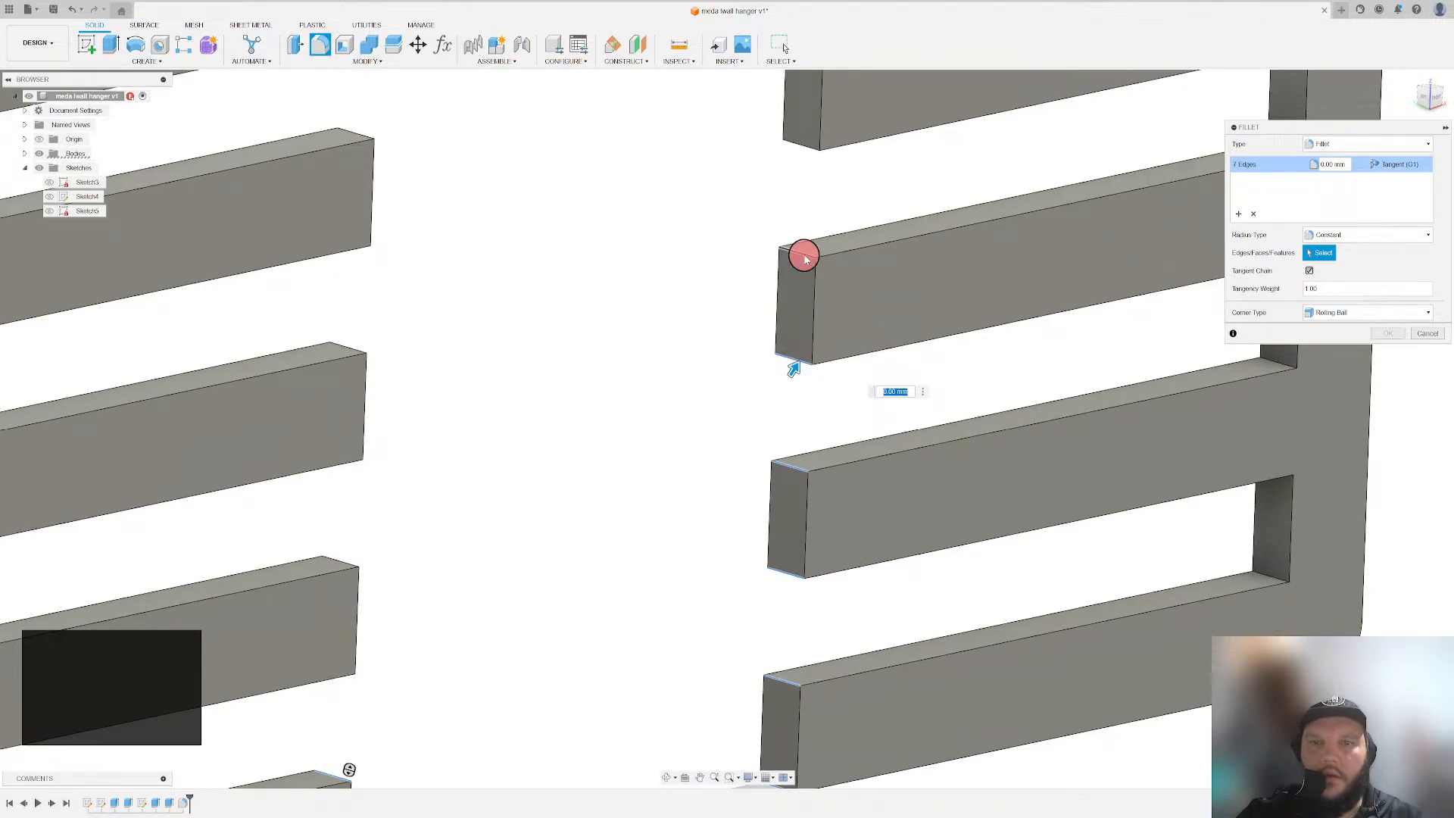
{"action": "middle_click_drag", "start_coordinate": [806, 259], "coordinate": [790, 207]}
{"action": "left_click", "coordinate": [794, 221]}
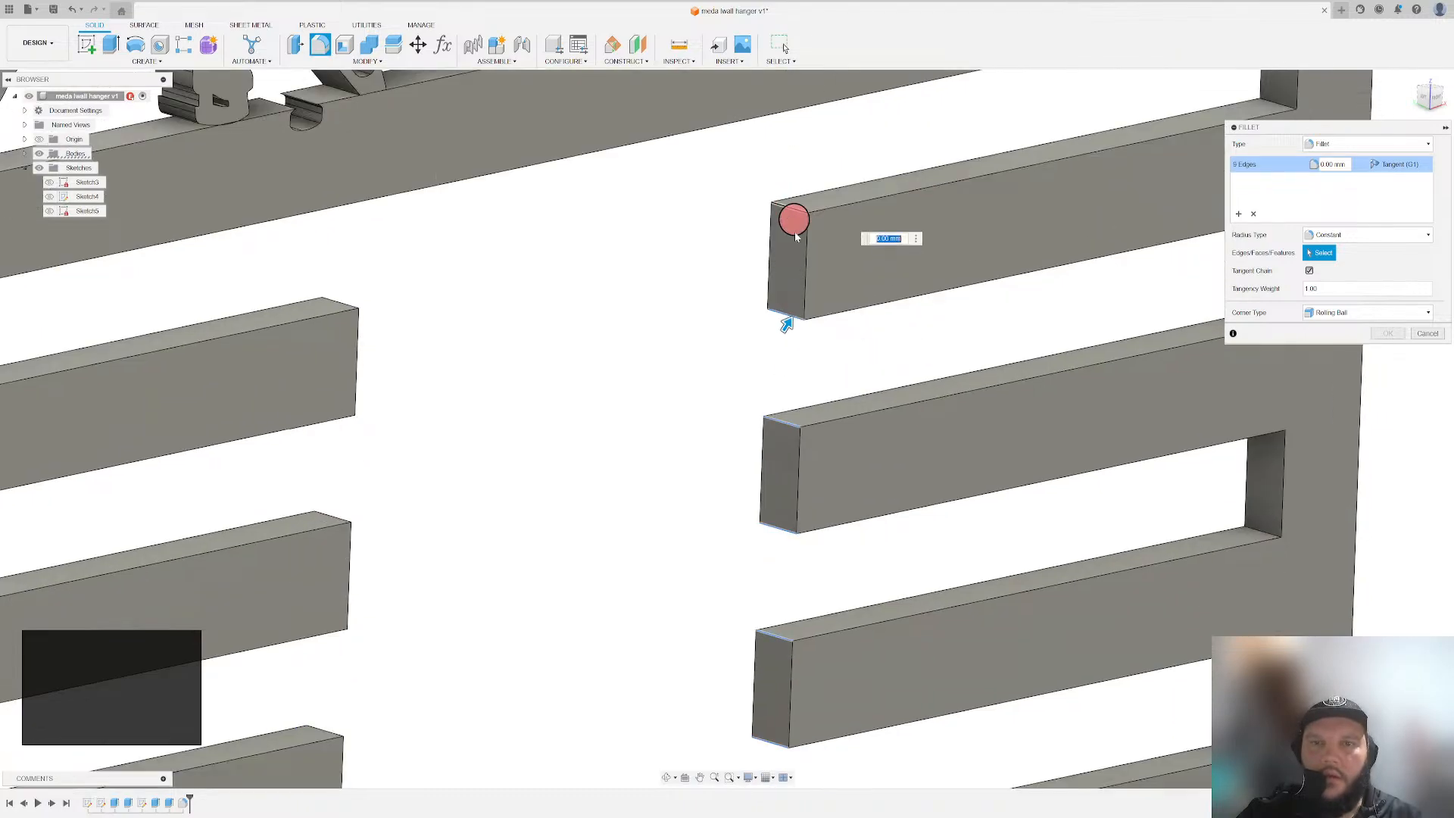
- Add the end edges of the three upper bars beneath the hockey player and round all bar ends with a 5 mm fillet radius
{"action": "scroll", "coordinate": [764, 287], "scroll_direction": "down", "scroll_amount": 3}
{"action": "middle_click_drag", "start_coordinate": [764, 286], "coordinate": [430, 333], "text": "shift"}
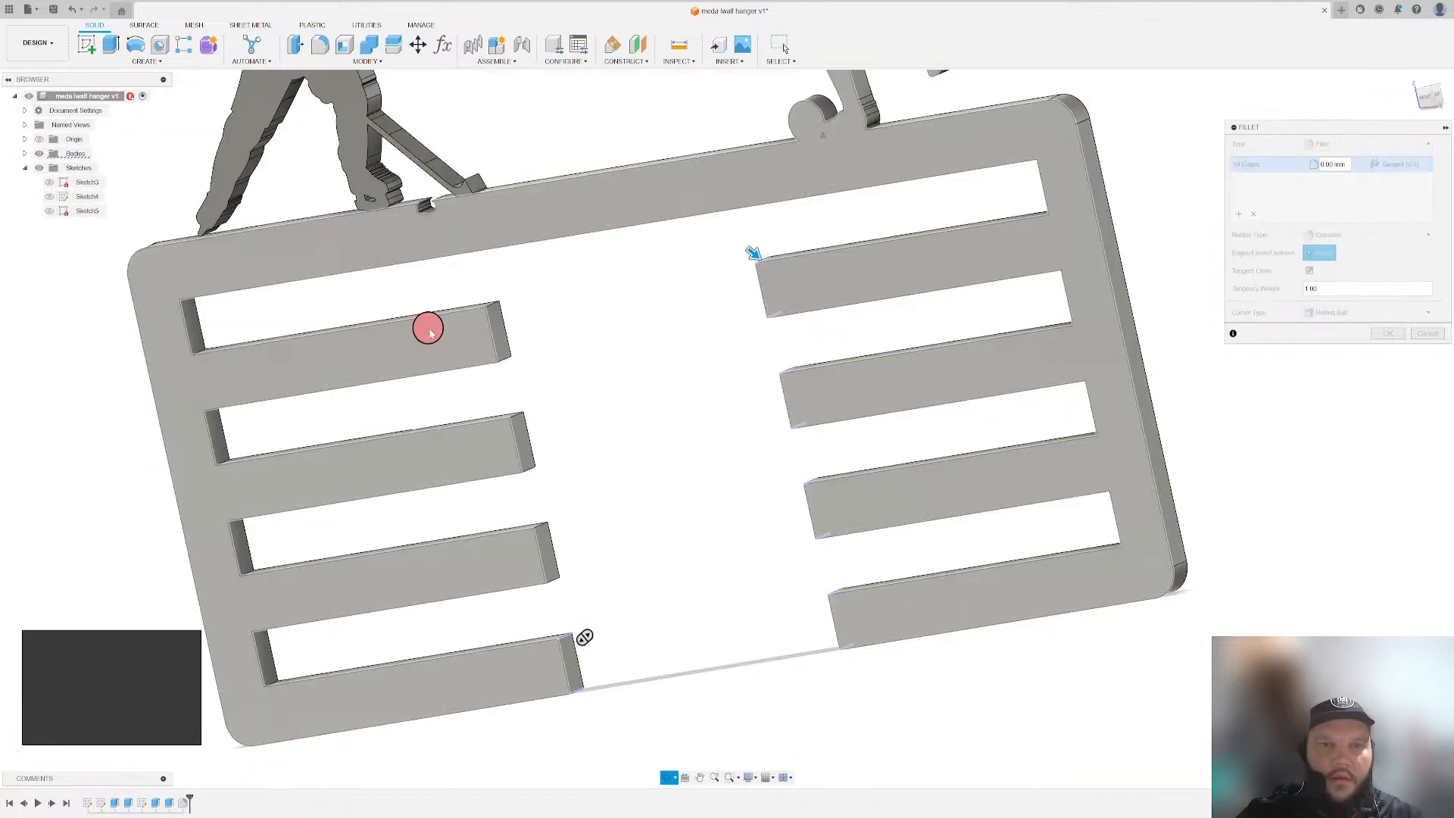
{"action": "scroll", "coordinate": [506, 341], "scroll_direction": "up", "scroll_amount": 4}
{"action": "left_click", "coordinate": [513, 388]}
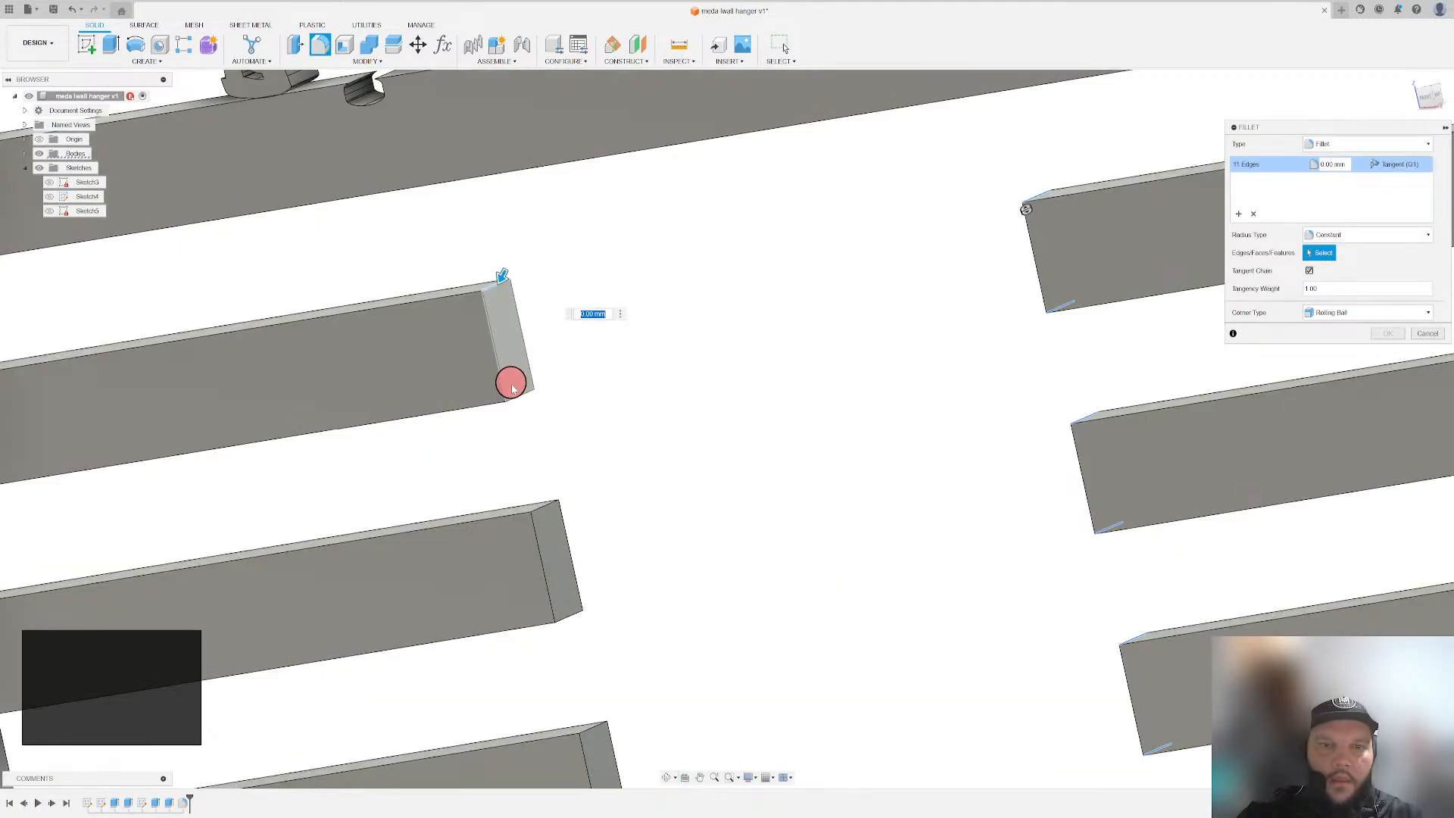
{"action": "middle_click_drag", "start_coordinate": [513, 388], "coordinate": [585, 433]}
{"action": "left_click", "coordinate": [587, 442]}
{"action": "left_click", "coordinate": [586, 442]}
{"action": "scroll", "coordinate": [712, 379], "scroll_direction": "down", "scroll_amount": 5}
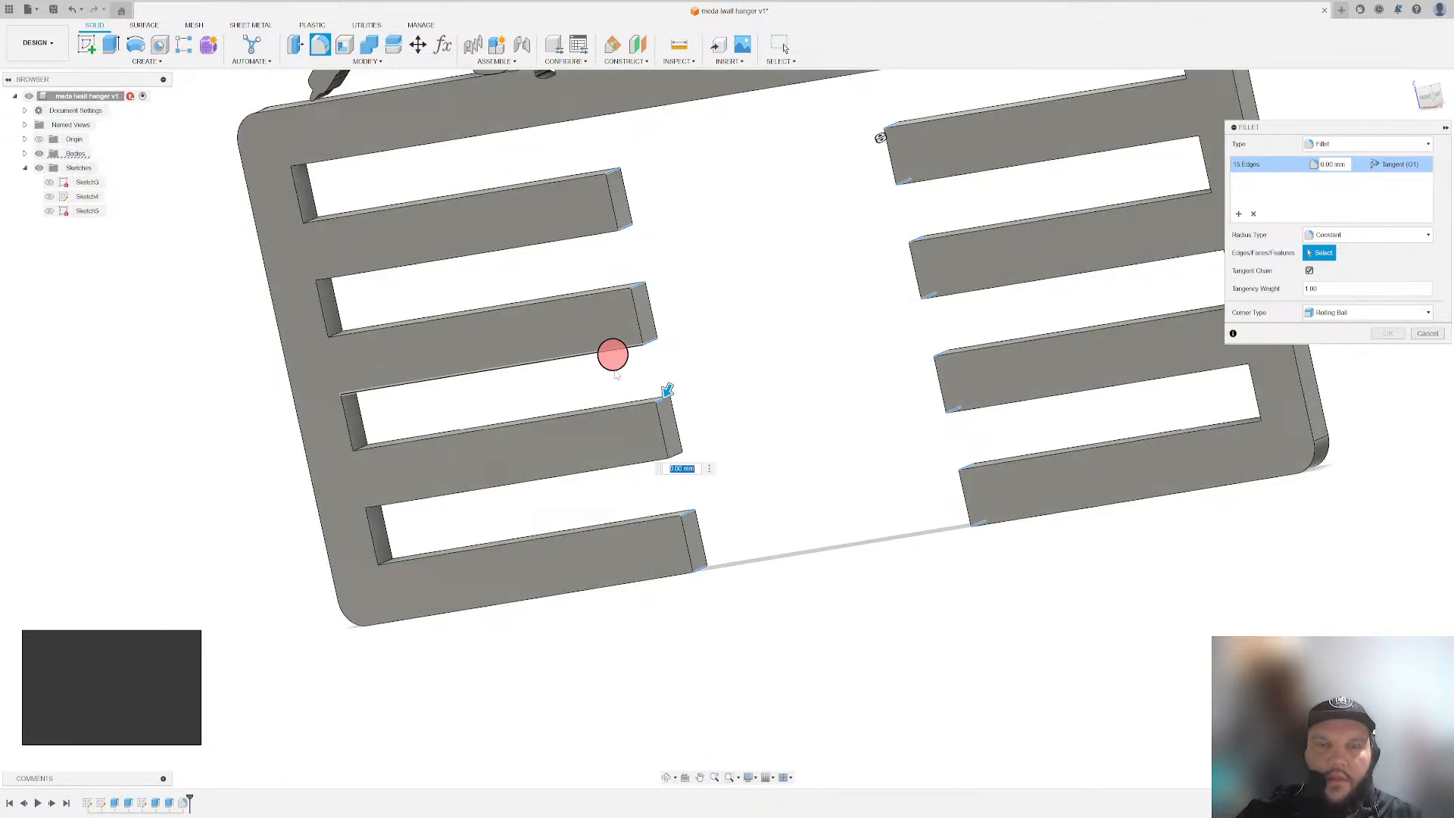
{"action": "scroll", "coordinate": [613, 447], "scroll_direction": "down", "scroll_amount": 5}
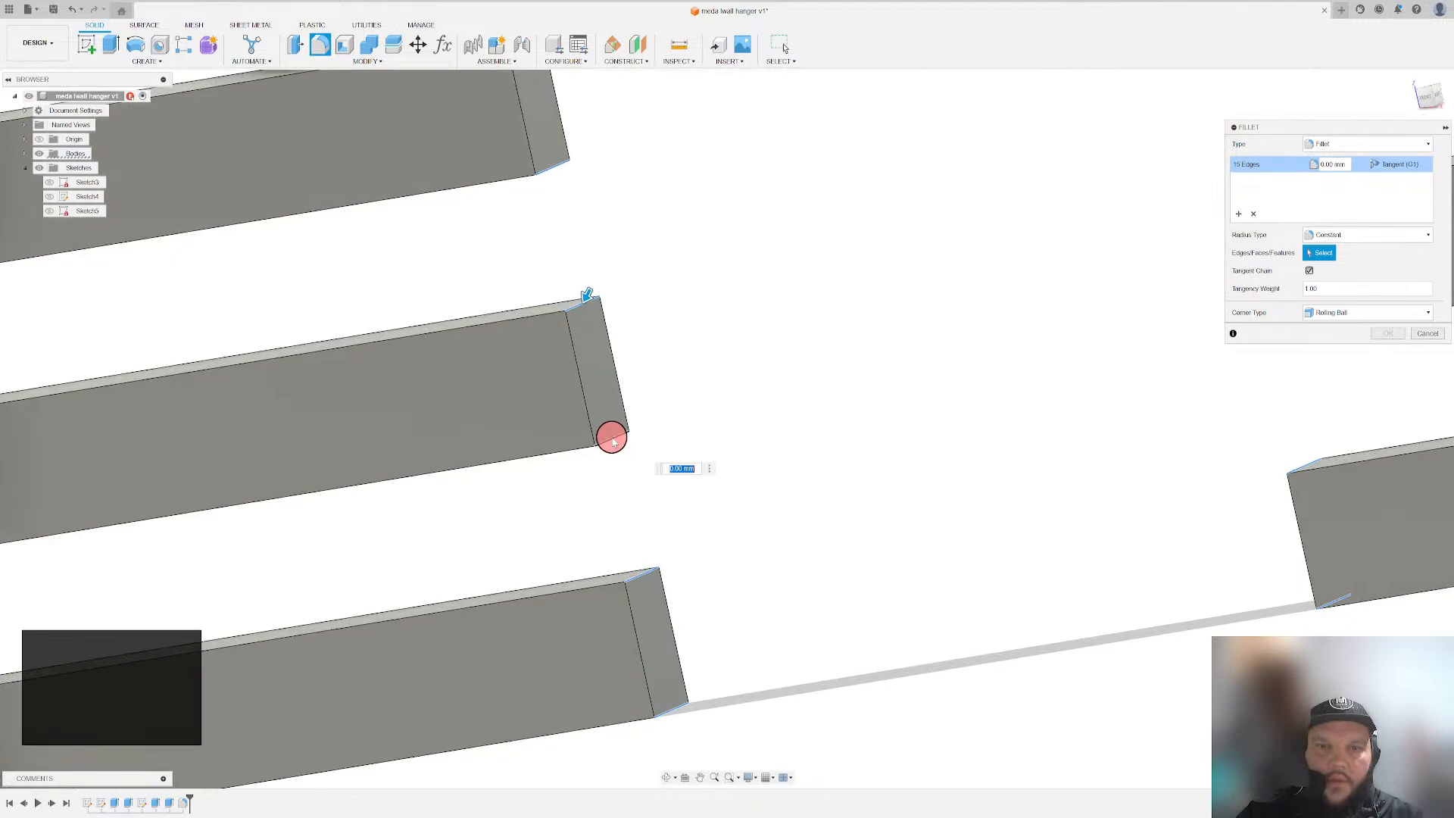
{"action": "scroll", "coordinate": [754, 427], "scroll_direction": "down", "scroll_amount": 5}
{"action": "type", "text": "5"}
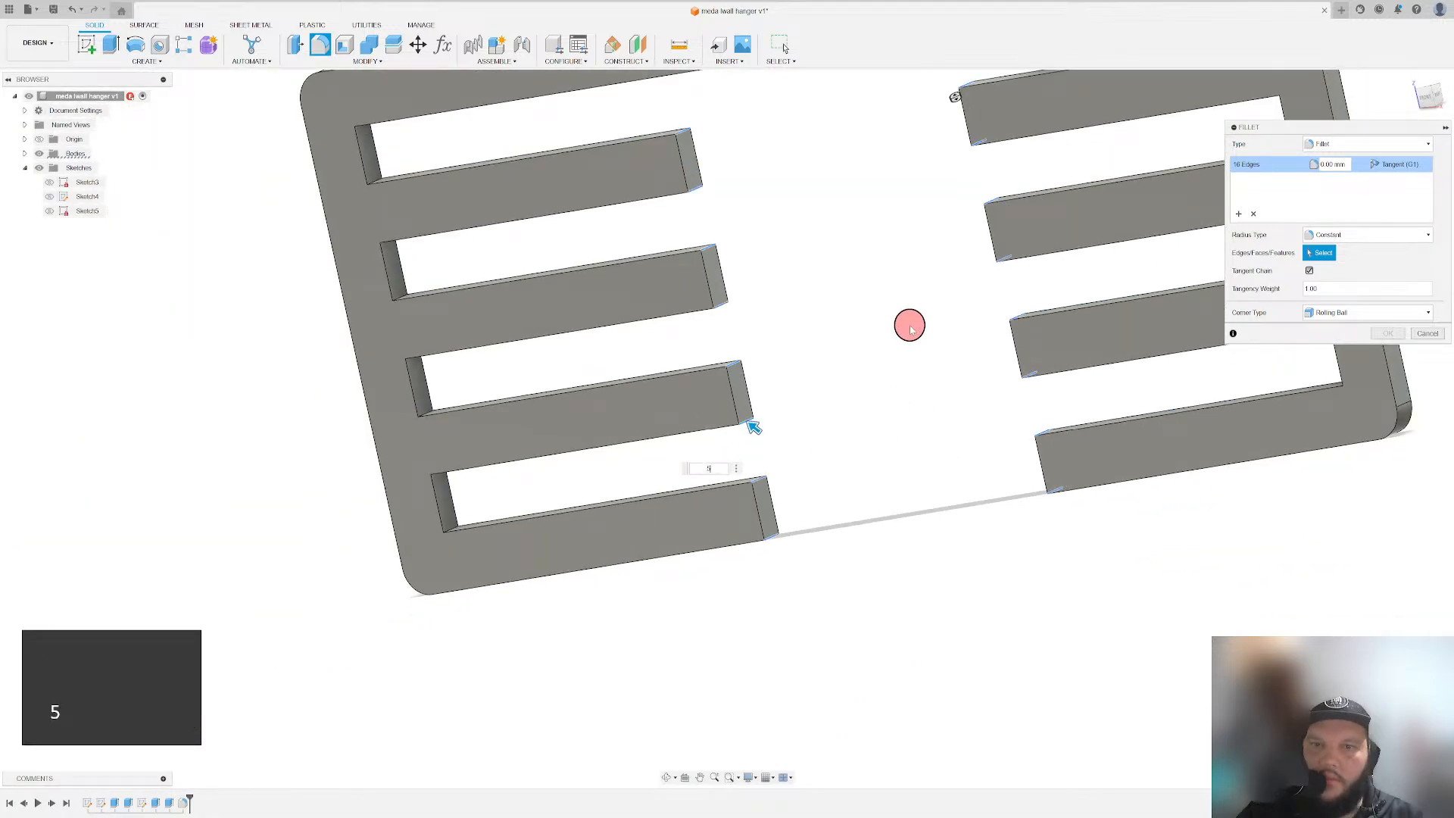
{"action": "left_click", "coordinate": [1383, 334]}
- Start a new Fillet with the inner corner edges of the two upper slots on the hockey player's side
{"action": "middle_click_drag", "start_coordinate": [667, 424], "coordinate": [696, 514], "text": "shift"}
{"action": "right_click", "coordinate": [696, 515]}
{"action": "left_click", "coordinate": [695, 480]}
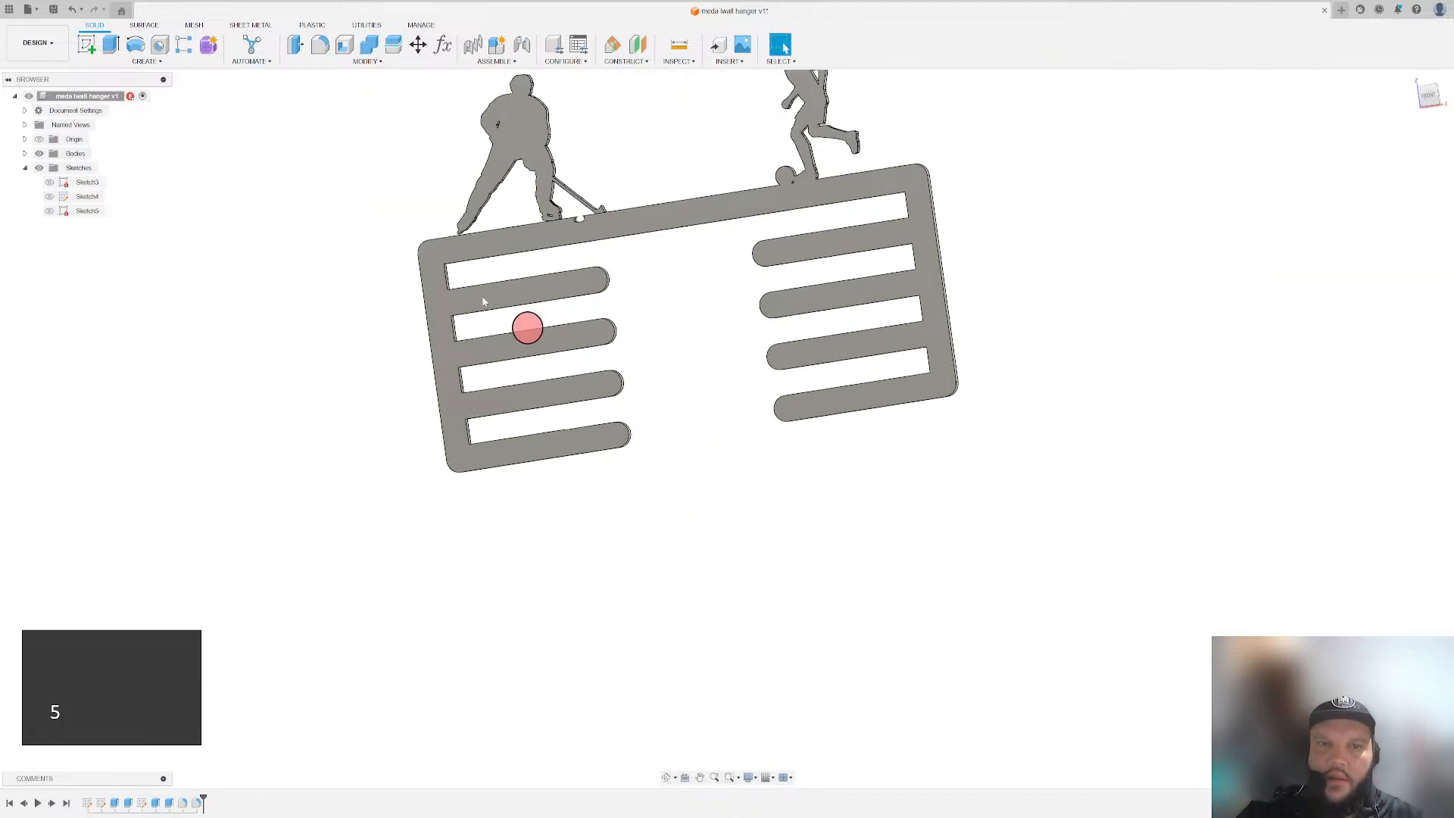
{"action": "scroll", "coordinate": [485, 311], "scroll_direction": "down", "scroll_amount": 10}
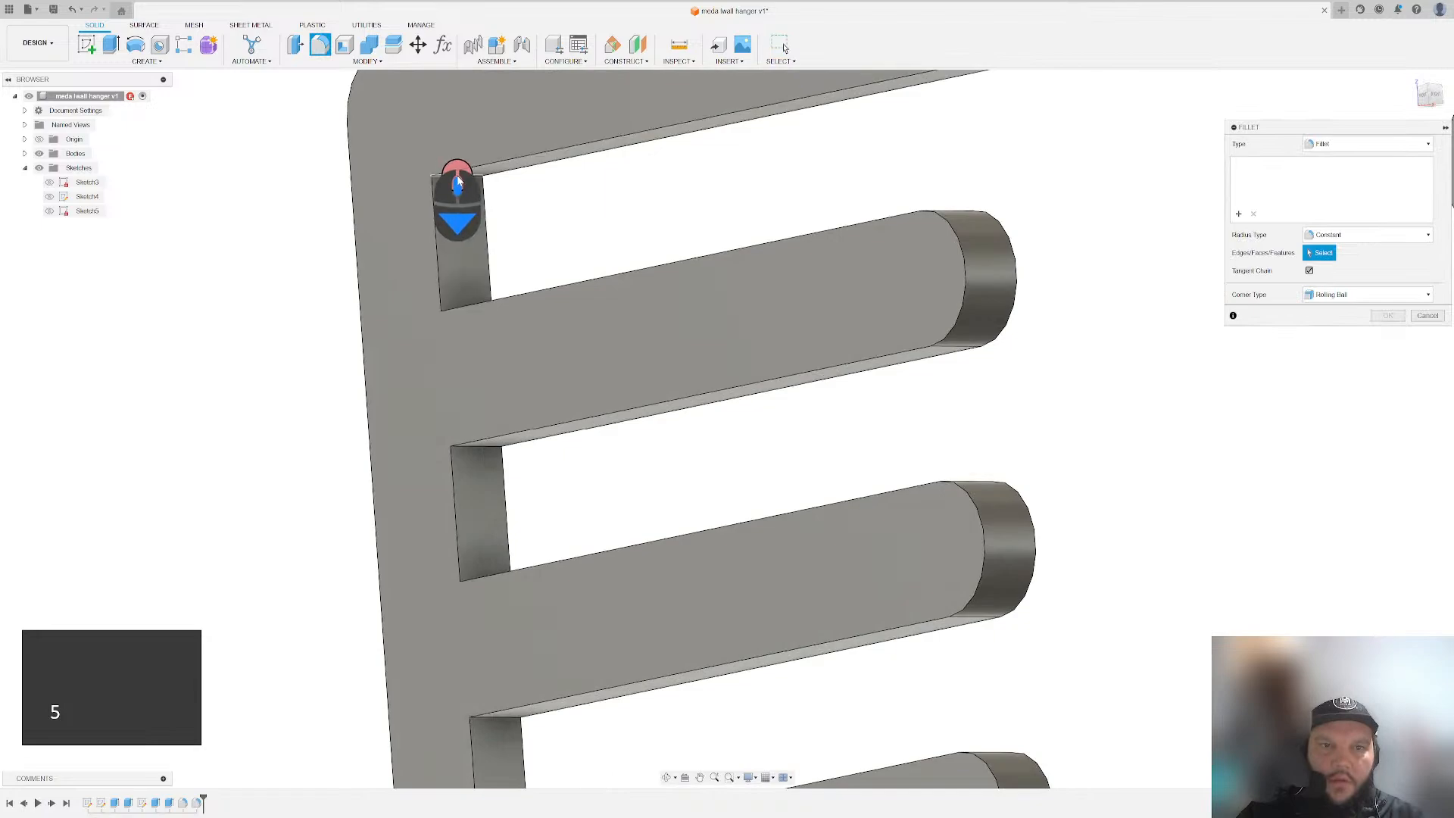
{"action": "left_click", "coordinate": [457, 176]}
{"action": "middle_click_drag", "start_coordinate": [457, 178], "coordinate": [509, 284], "text": "shift"}
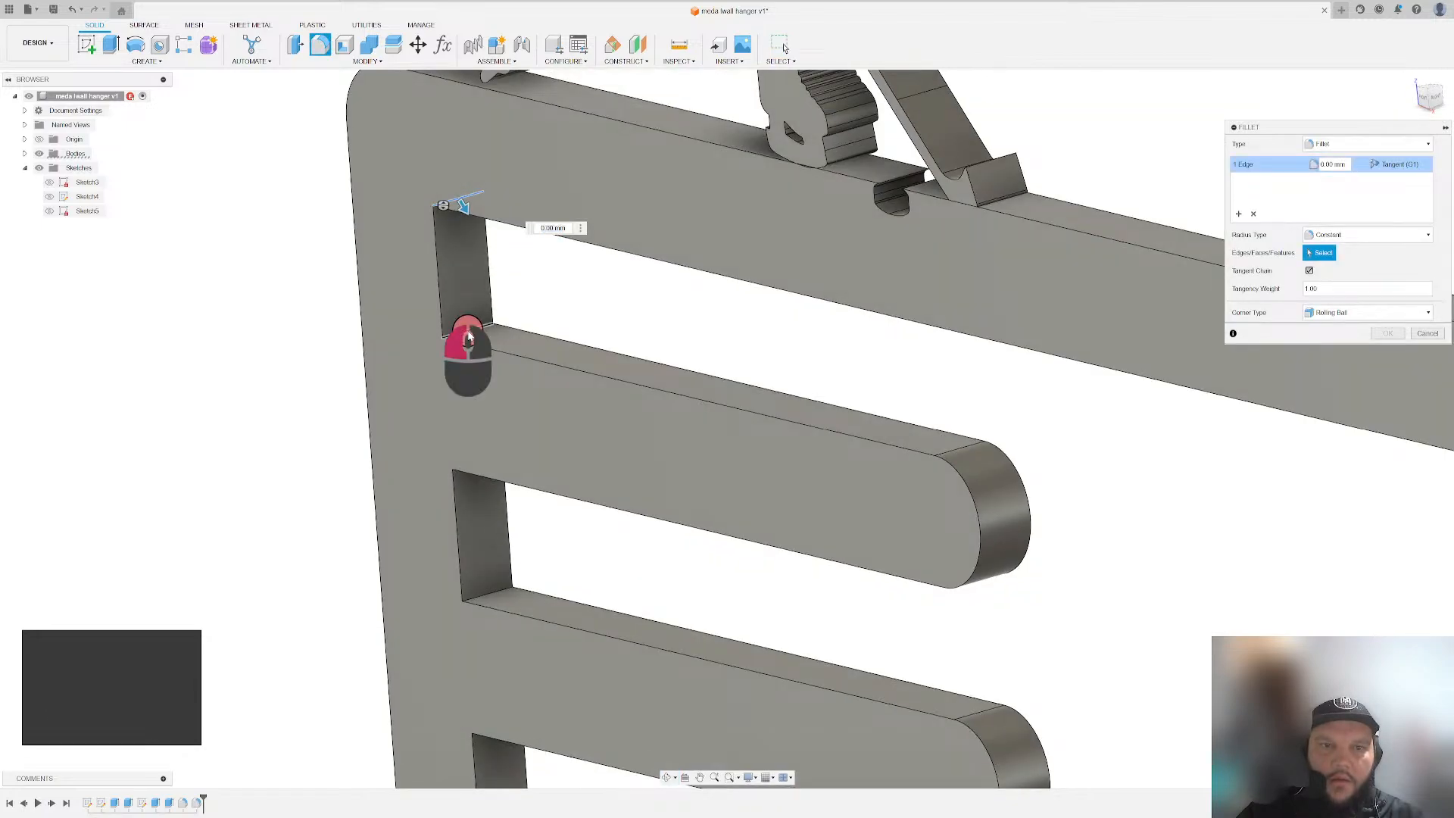
{"action": "left_click", "coordinate": [469, 335]}
{"action": "middle_click_drag", "start_coordinate": [470, 338], "coordinate": [506, 473], "text": "shift"}
{"action": "left_click", "coordinate": [490, 531]}
{"action": "mouse_move", "coordinate": [490, 531]}
{"action": "middle_mouse_down", "text": "shift"}
{"action": "mouse_move", "coordinate": [507, 496]}
{"action": "mouse_move", "coordinate": [506, 530]}
{"action": "middle_mouse_up", "text": "shift"}
- Add the inner corner edges of the two lower slots on the hockey player's side to the Fillet selection
{"action": "middle_click_drag", "start_coordinate": [580, 659], "coordinate": [623, 552], "text": "shift"}
{"action": "left_click", "coordinate": [578, 402]}
{"action": "left_click", "coordinate": [604, 512]}
{"action": "left_click", "coordinate": [596, 390]}
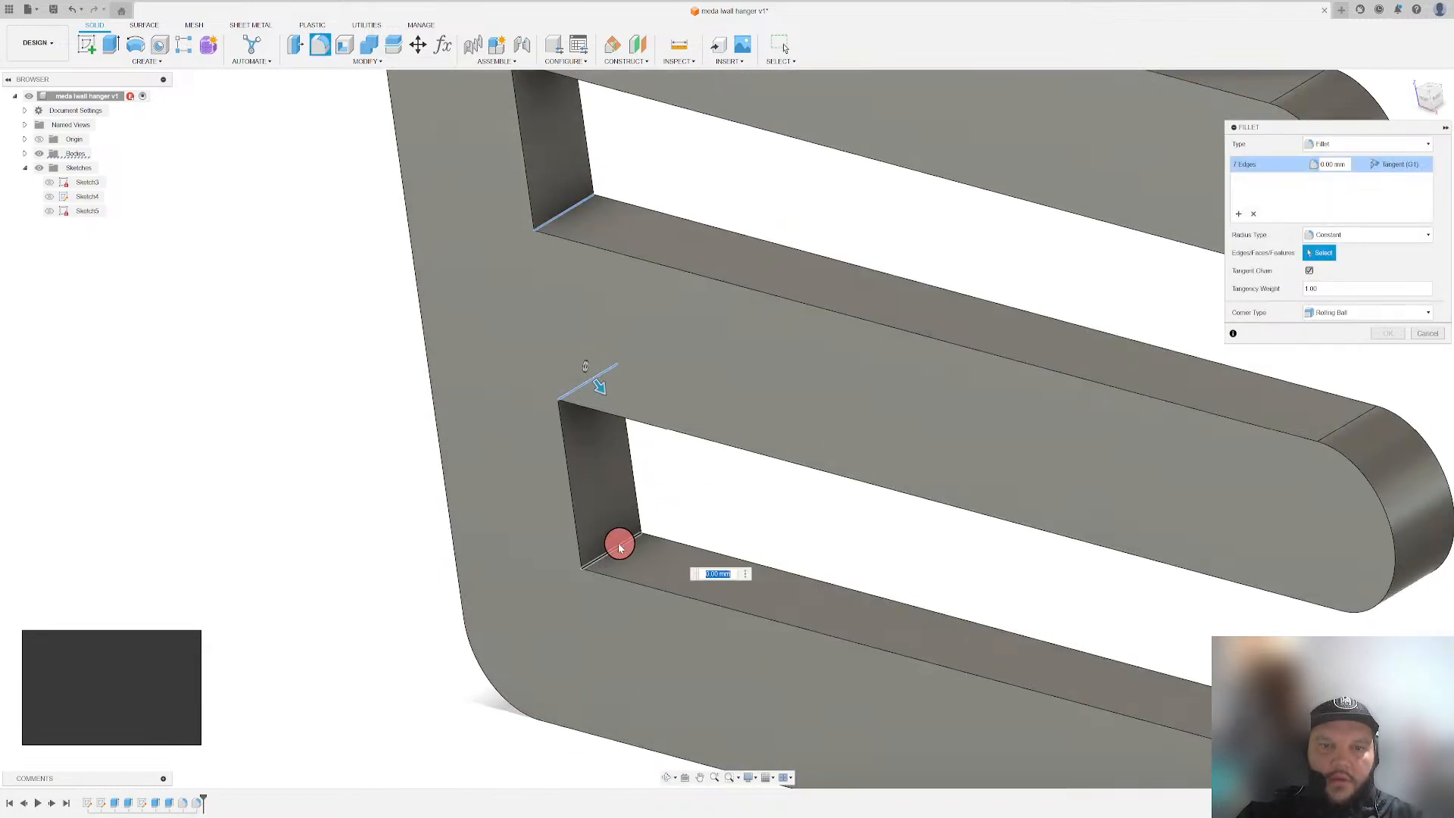
{"action": "left_click", "coordinate": [618, 547]}
- Add the inner corner edges of the four slots on the soccer player's side and round all slot corners with a 5 mm radius
{"action": "scroll", "coordinate": [409, 512], "scroll_direction": "up", "scroll_amount": 8}
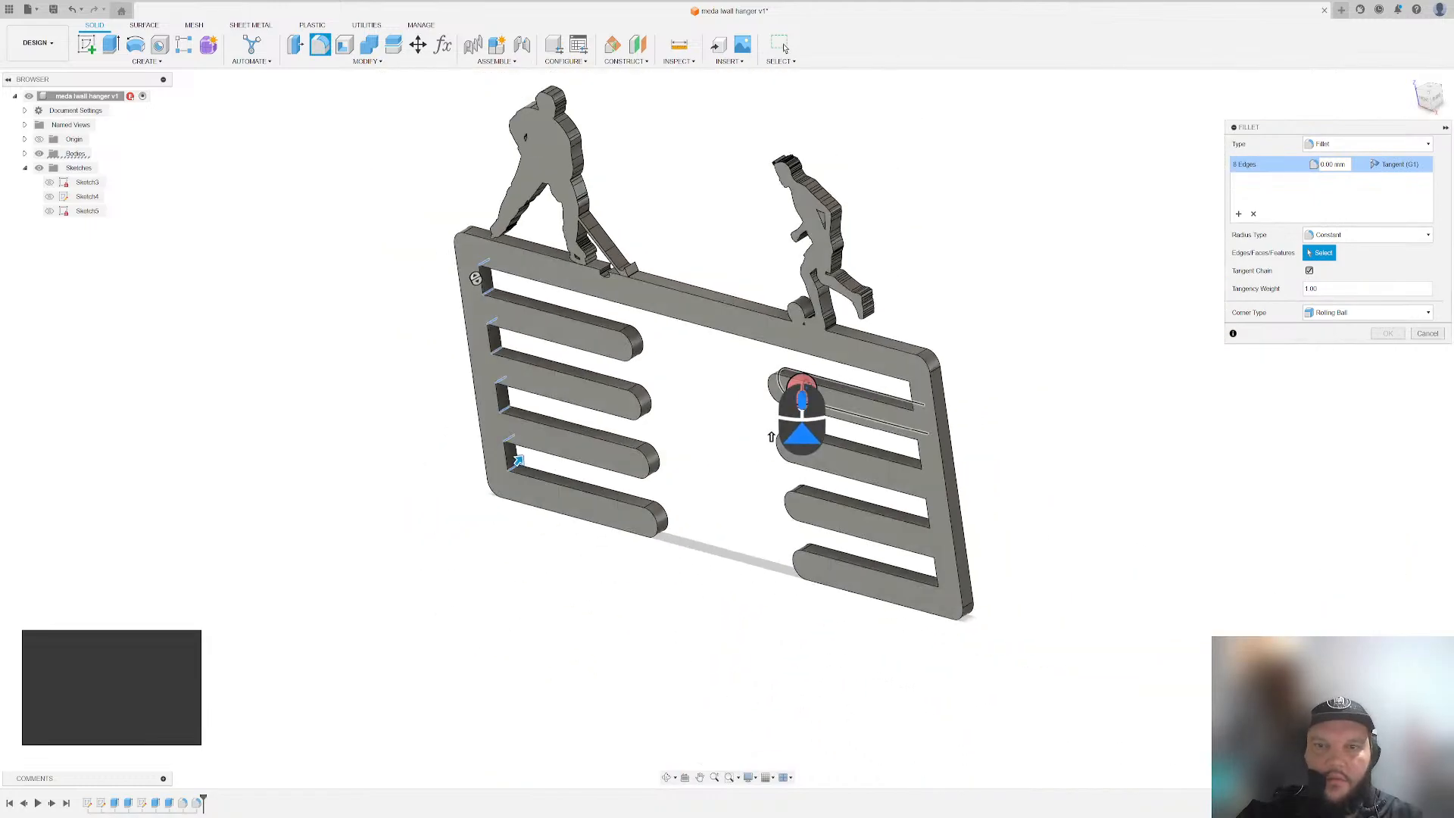
{"action": "middle_click_drag", "start_coordinate": [798, 402], "coordinate": [741, 649], "text": "shift"}
{"action": "scroll", "coordinate": [951, 412], "scroll_direction": "up", "scroll_amount": 8}
{"action": "left_click", "coordinate": [859, 265]}
{"action": "left_click", "coordinate": [827, 430]}
{"action": "left_click", "coordinate": [808, 345]}
{"action": "left_click", "coordinate": [773, 528]}
{"action": "left_click", "coordinate": [779, 442]}
{"action": "left_click", "coordinate": [742, 629]}
{"action": "left_click", "coordinate": [762, 497]}
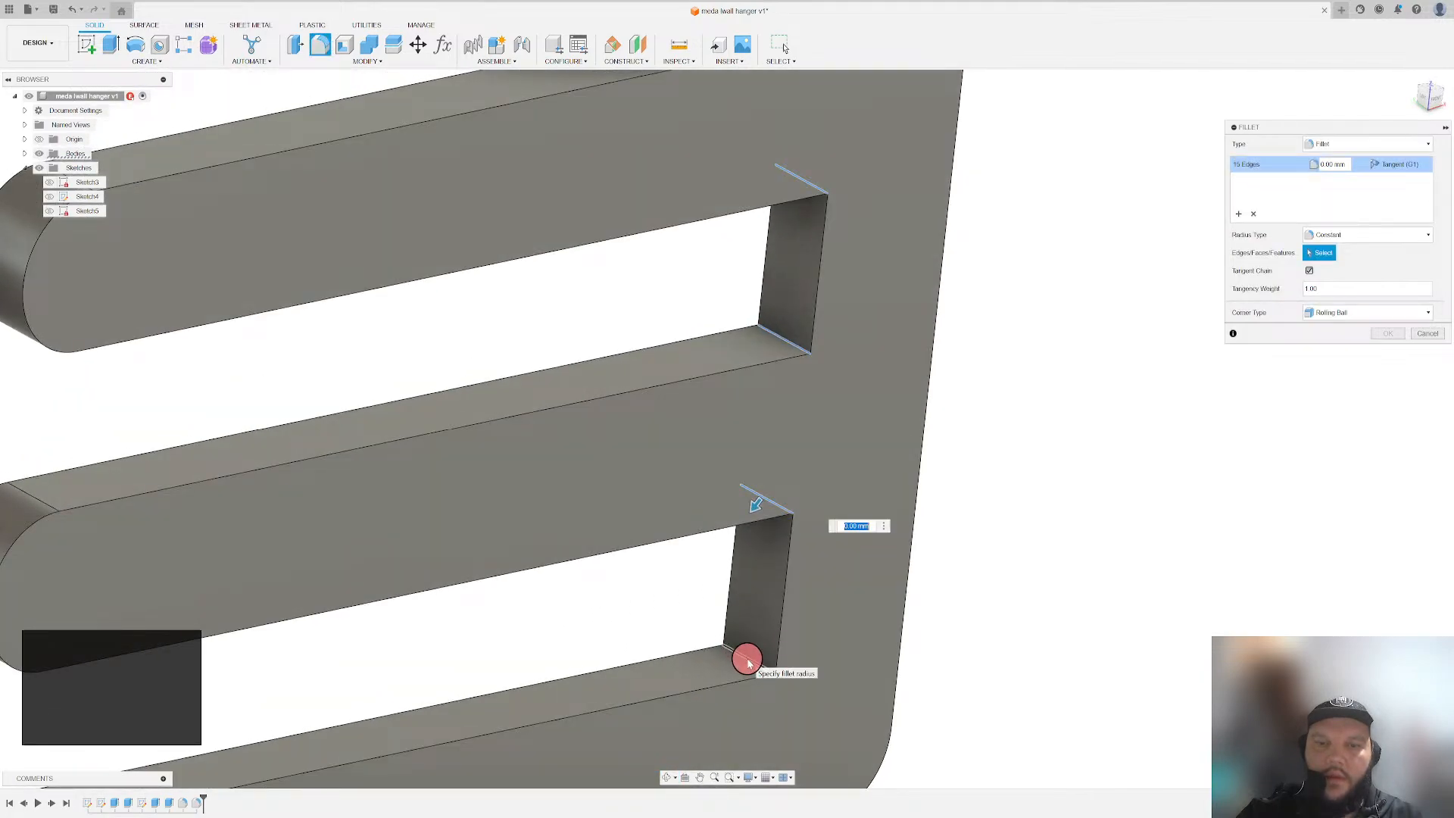
{"action": "type", "text": "5"}
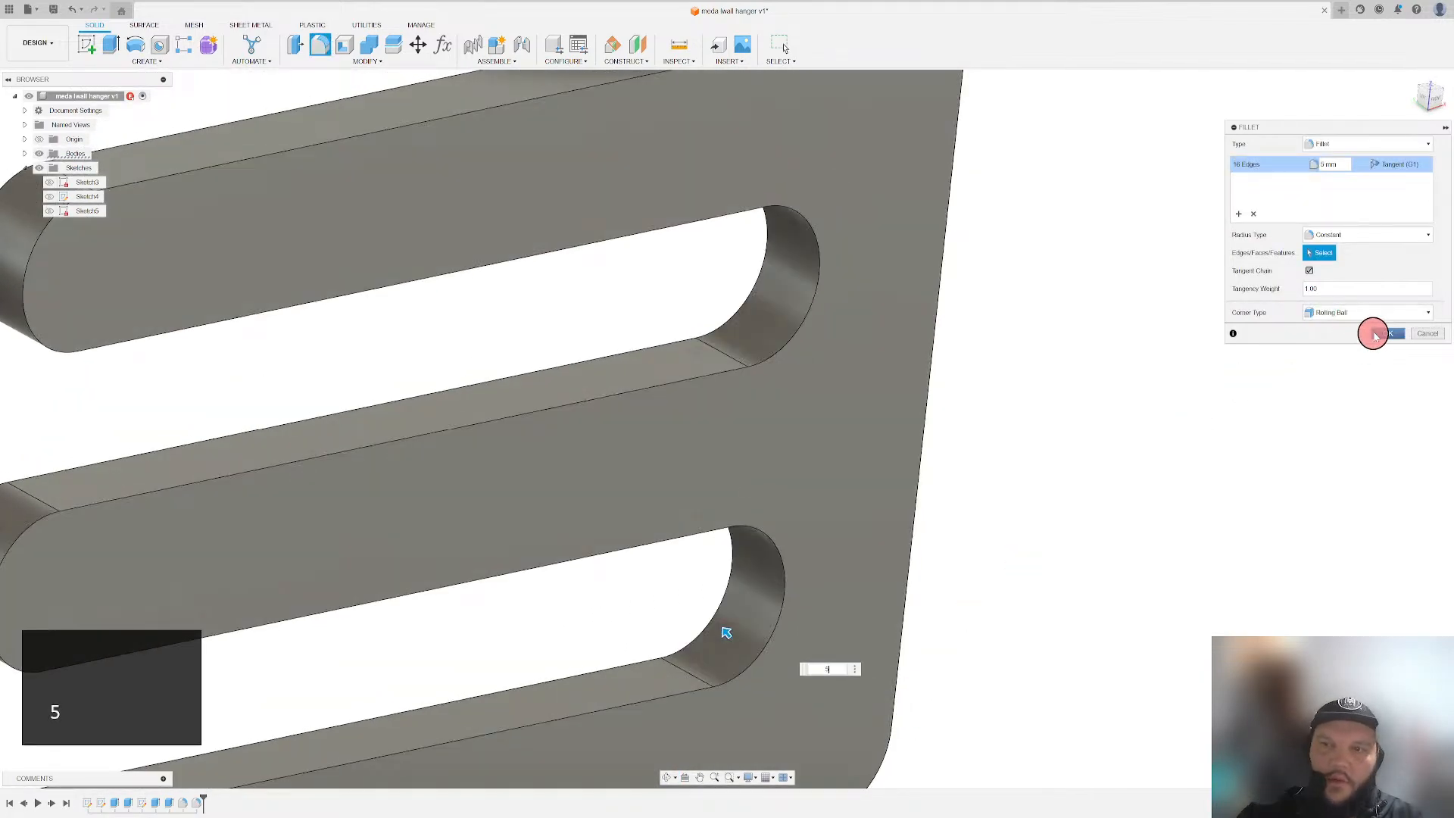
{"action": "left_click", "coordinate": [1389, 333]}
- Inspect the whole hanger from the front and the soccer player's head outline up close
{"action": "scroll", "coordinate": [1055, 340], "scroll_direction": "down", "scroll_amount": 3}
{"action": "middle_click", "coordinate": [1084, 310]}
{"action": "middle_click", "coordinate": [1084, 311]}
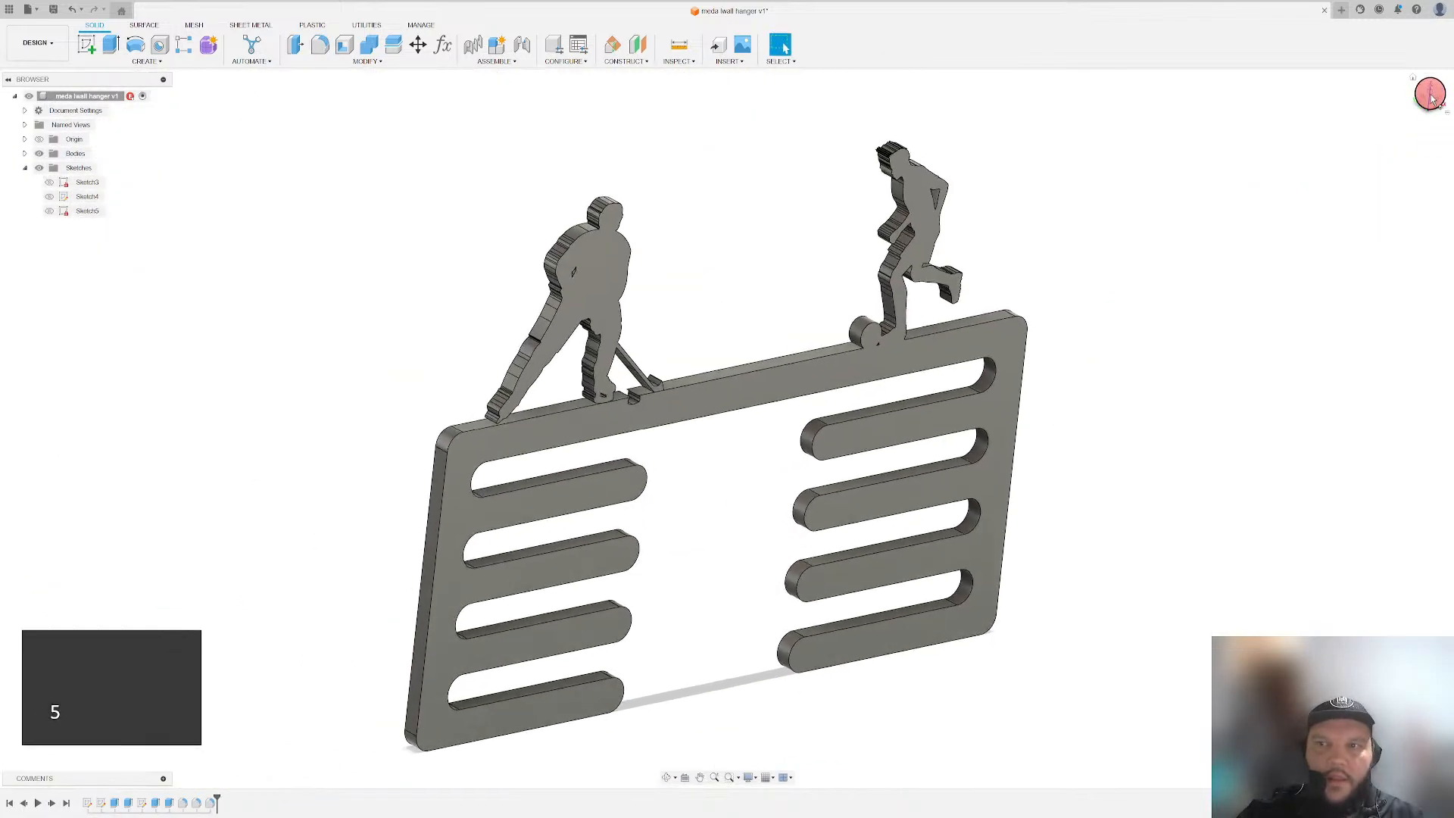
{"action": "left_click", "coordinate": [1437, 106]}
{"action": "scroll", "coordinate": [422, 396], "scroll_direction": "down", "scroll_amount": 4}
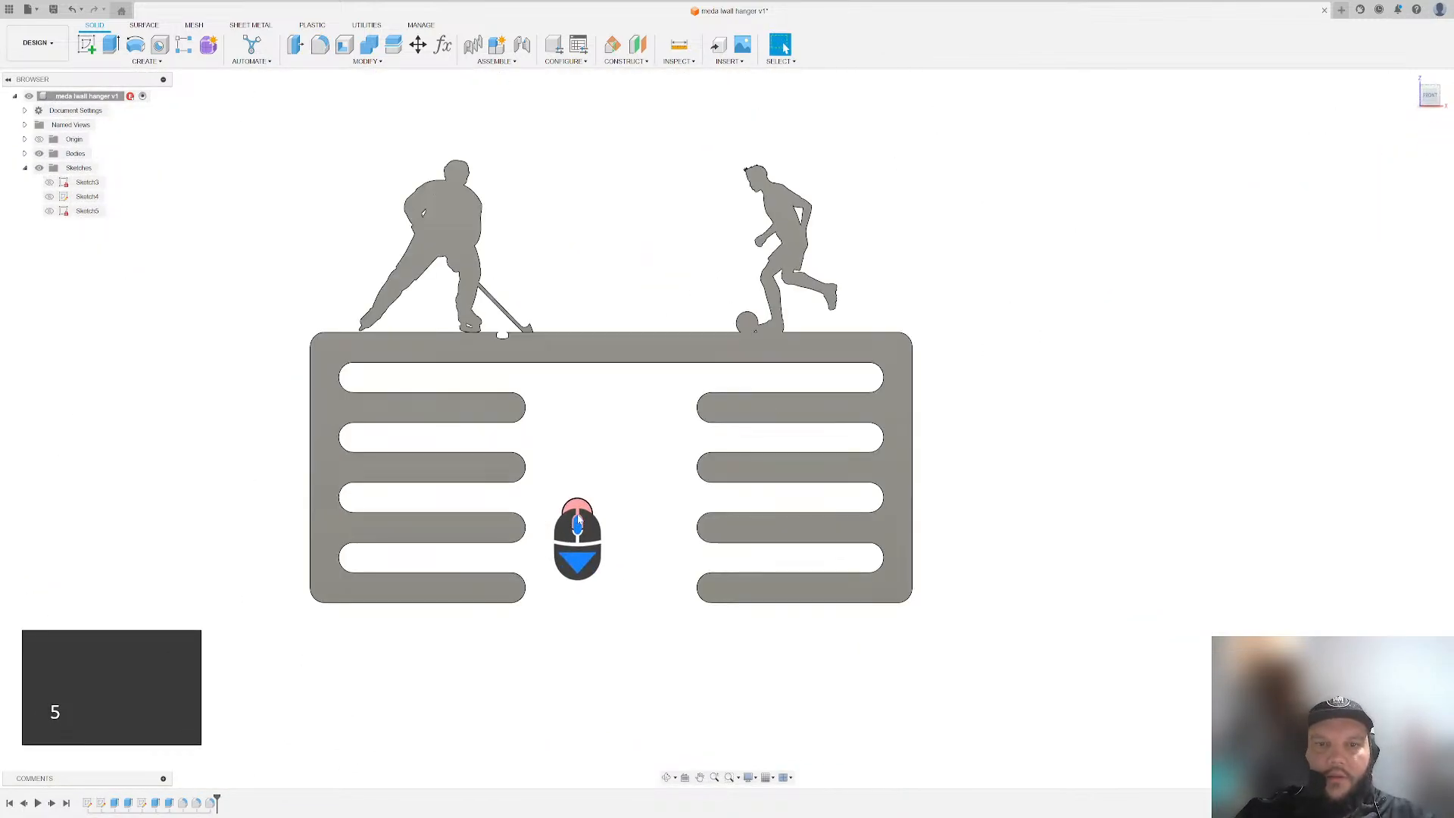
{"action": "left_click", "coordinate": [603, 508]}
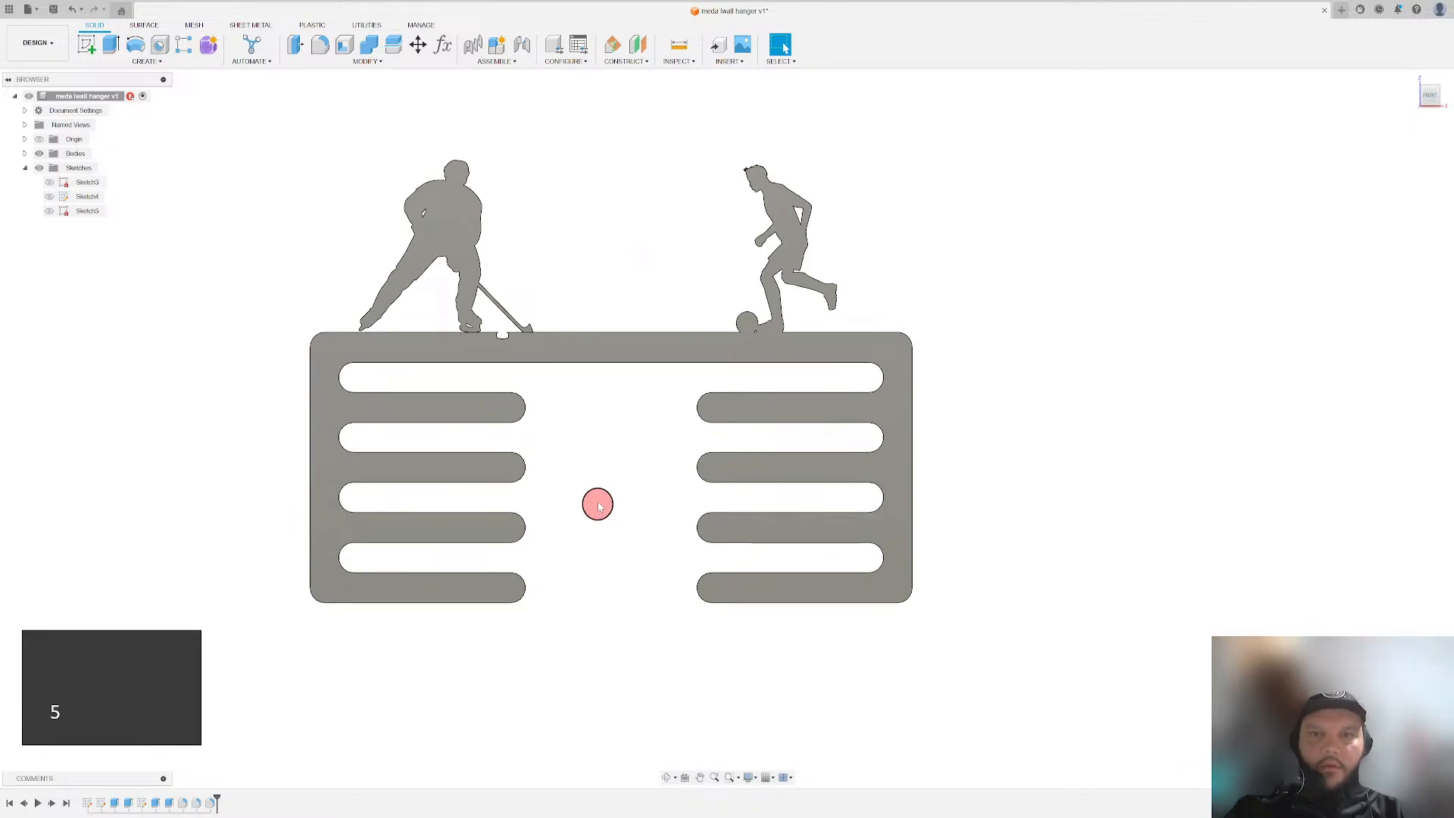
{"action": "scroll", "coordinate": [805, 181], "scroll_direction": "down", "scroll_amount": 8}
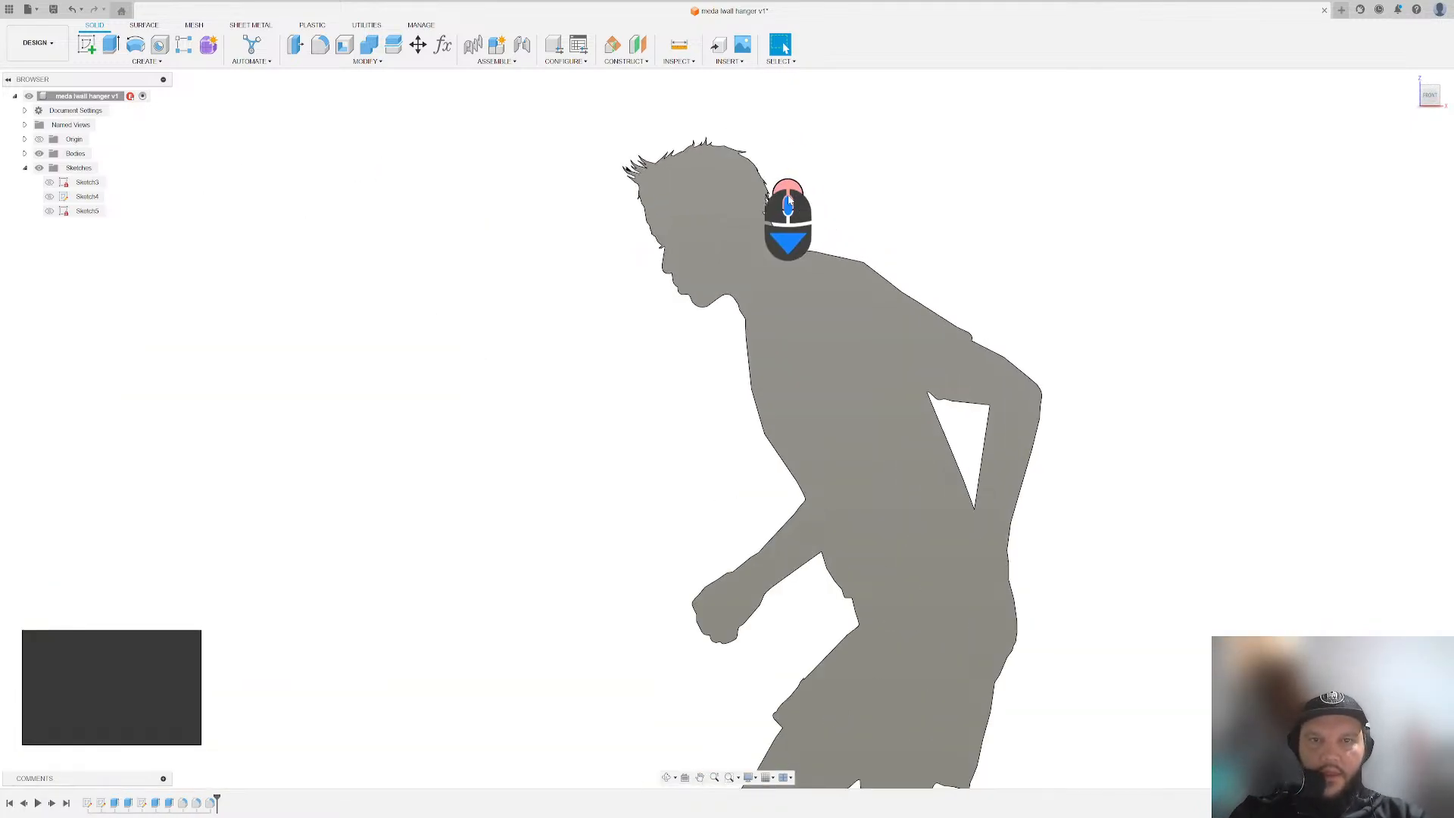
{"action": "scroll", "coordinate": [666, 161], "scroll_direction": "down", "scroll_amount": 3}
{"action": "scroll", "coordinate": [572, 212], "scroll_direction": "up", "scroll_amount": 6}
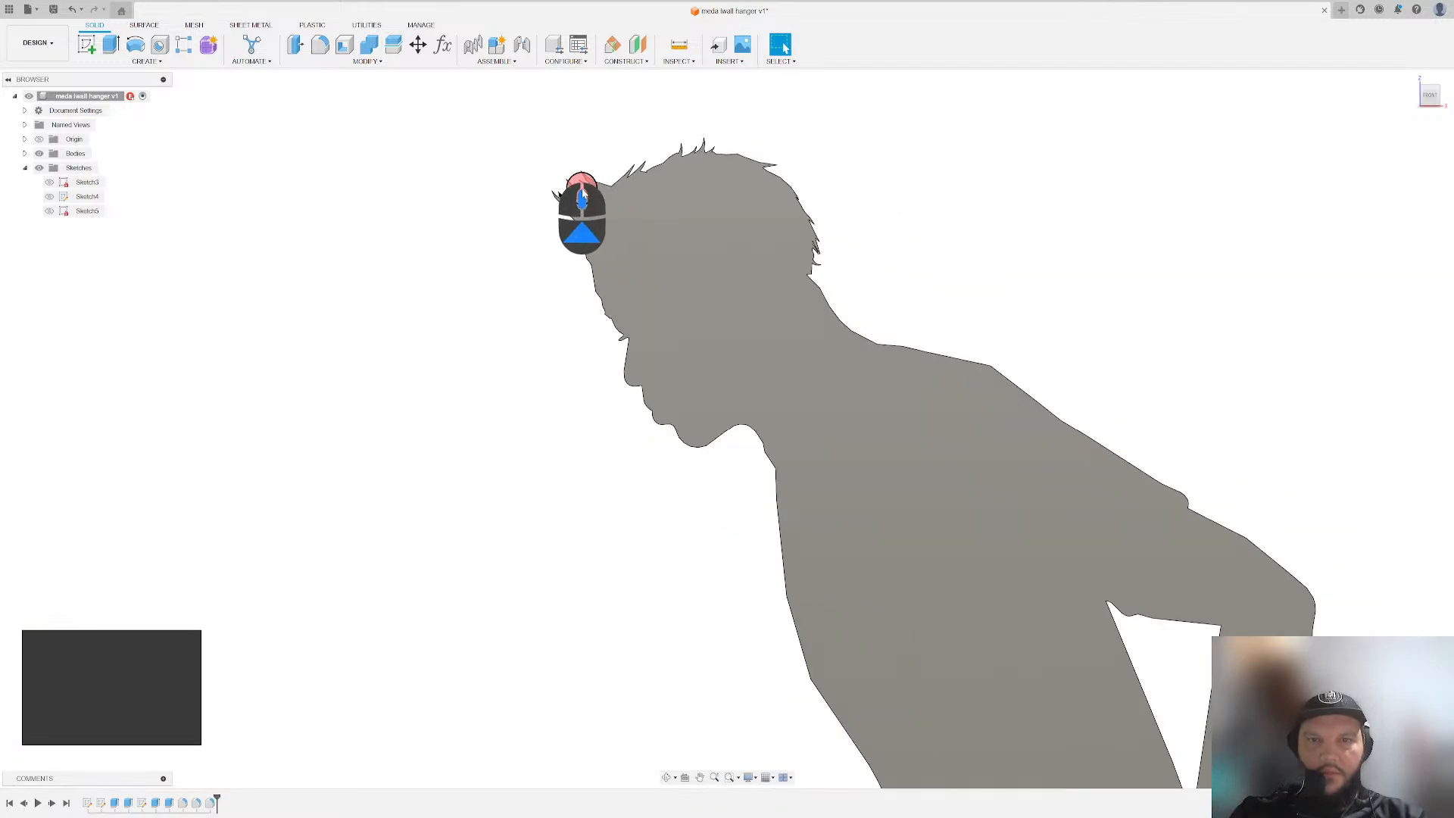
{"action": "scroll", "coordinate": [584, 195], "scroll_direction": "up", "scroll_amount": 3}
{"action": "left_click", "coordinate": [601, 309]}
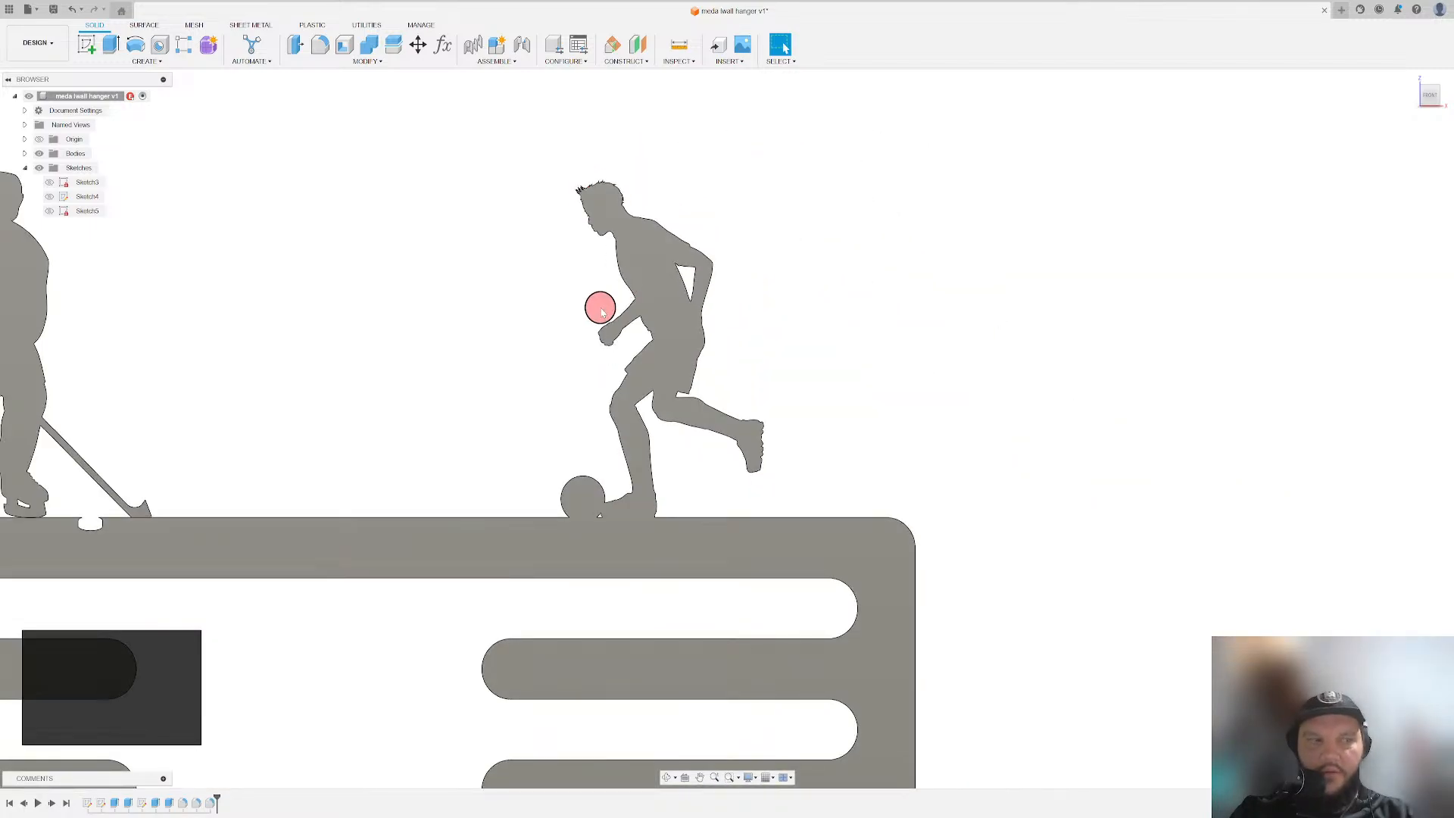
{"action": "scroll", "coordinate": [625, 504], "scroll_direction": "up", "scroll_amount": 2}
{"action": "scroll", "coordinate": [630, 470], "scroll_direction": "up", "scroll_amount": 5}
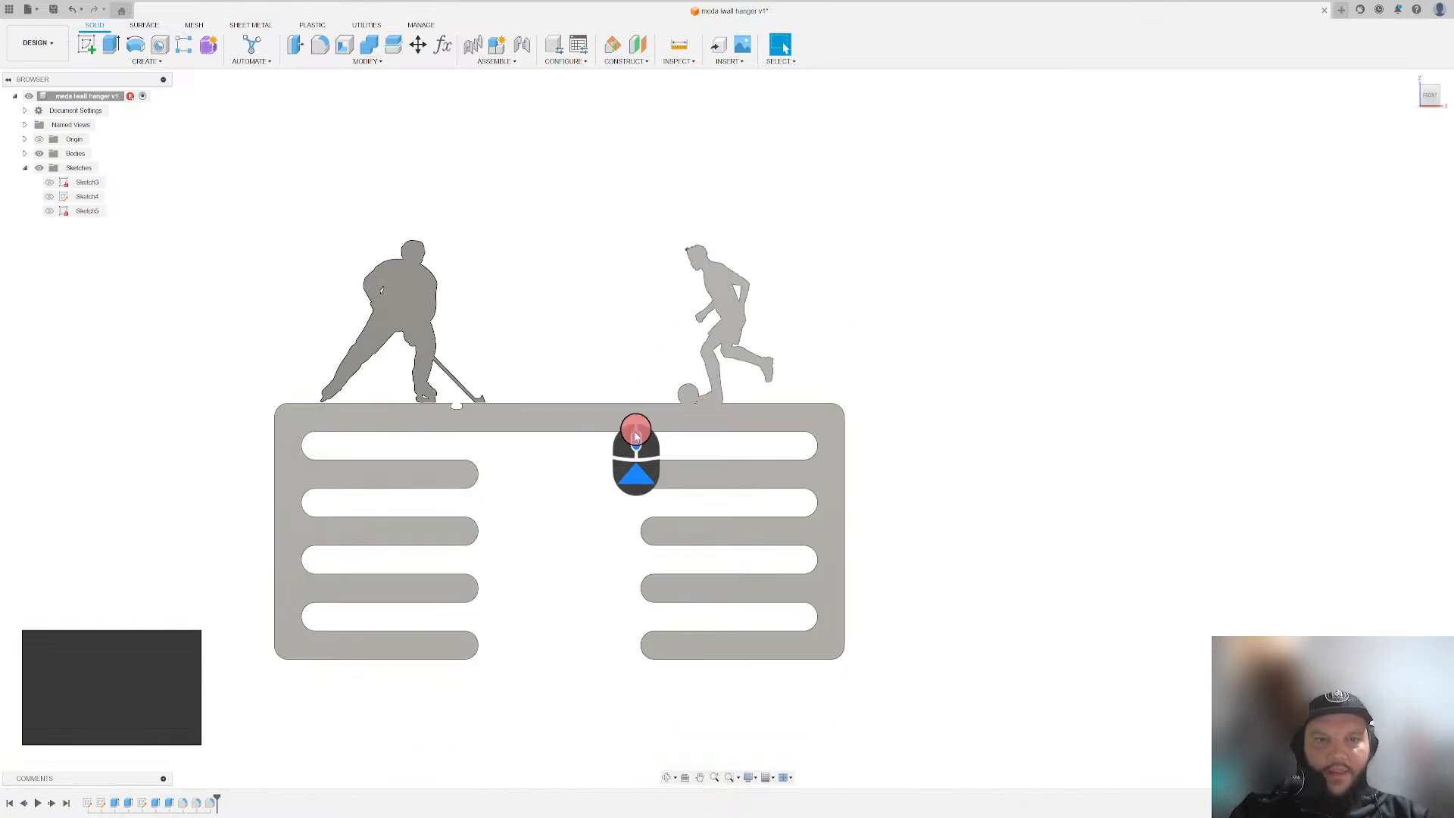
{"action": "scroll", "coordinate": [622, 492], "scroll_direction": "down", "scroll_amount": 2}
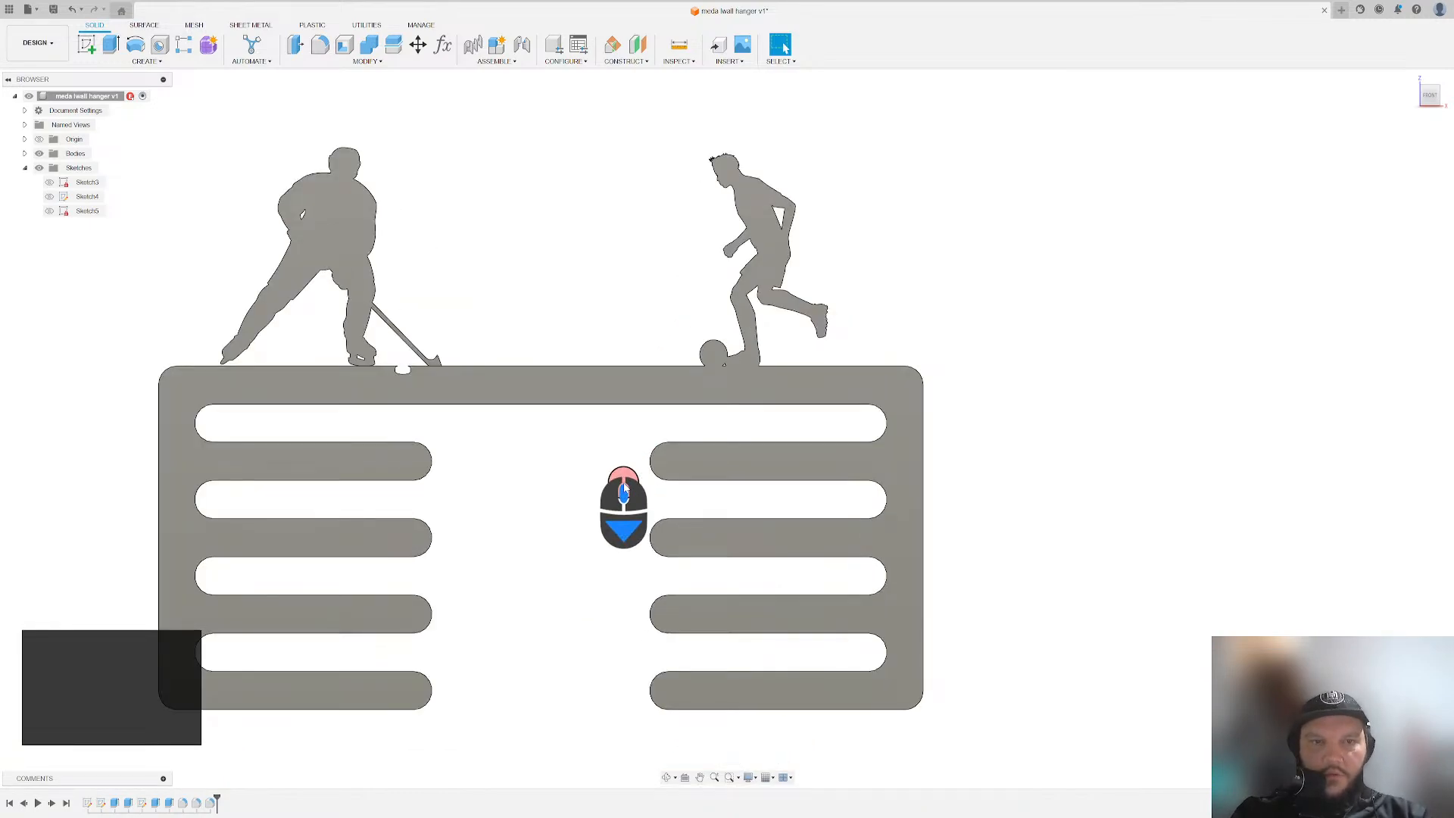
{"action": "scroll", "coordinate": [618, 493], "scroll_direction": "up", "scroll_amount": 2}
{"action": "scroll", "coordinate": [599, 494], "scroll_direction": "down", "scroll_amount": 3}
{"action": "scroll", "coordinate": [603, 500], "scroll_direction": "up", "scroll_amount": 3}
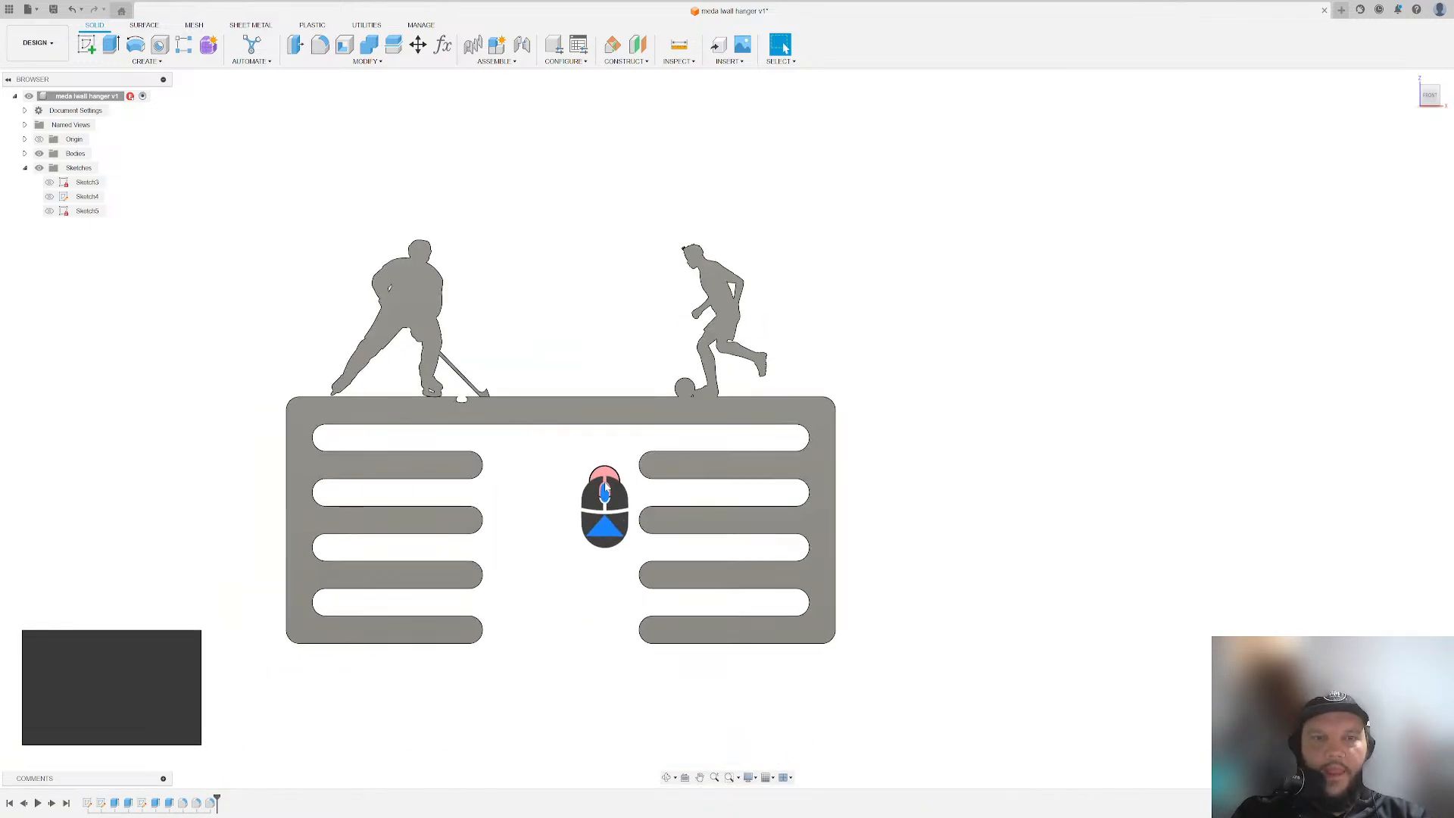
{"action": "scroll", "coordinate": [611, 493], "scroll_direction": "down", "scroll_amount": 3}
{"action": "scroll", "coordinate": [607, 477], "scroll_direction": "up", "scroll_amount": 2}
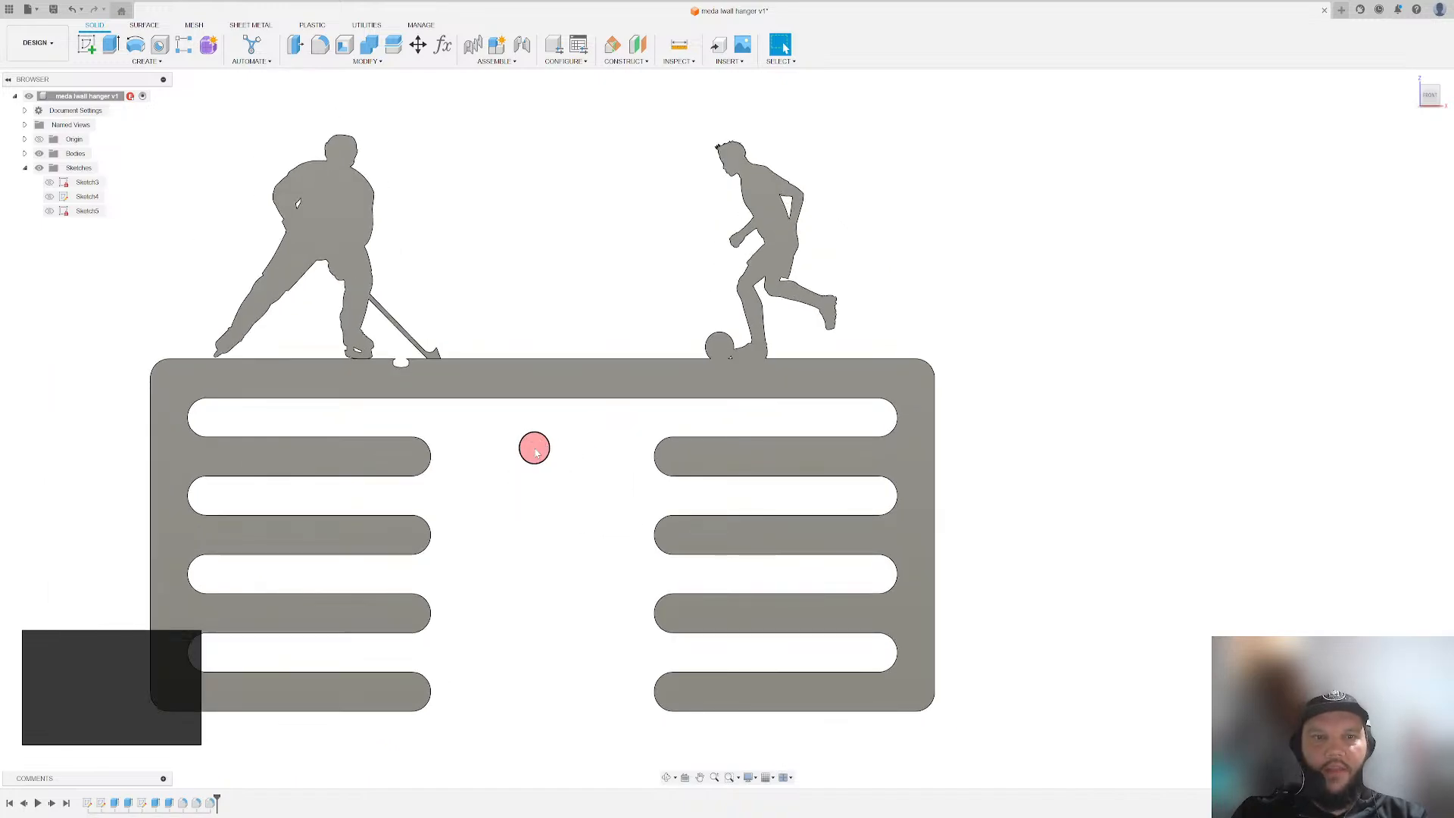
{"action": "scroll", "coordinate": [531, 463], "scroll_direction": "down", "scroll_amount": 3}
{"action": "scroll", "coordinate": [521, 485], "scroll_direction": "up", "scroll_amount": 2}
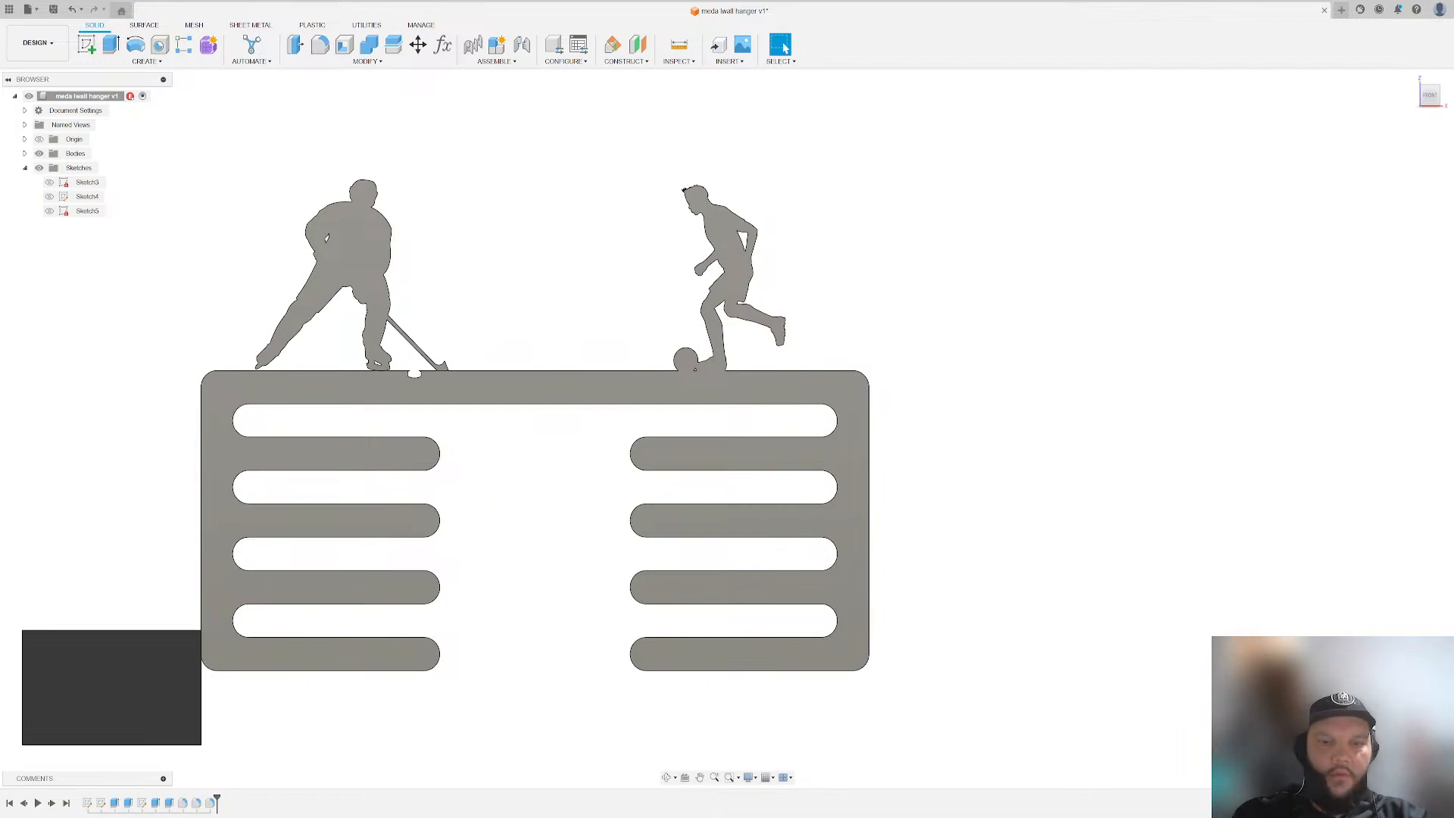
- Switch to the browser, compare the photo and the Runner_Part_2.stl preview of the Remixed Runner Medal Display Hanger, and return to Fusion
{"action": "left_click", "coordinate": [690, 791]}
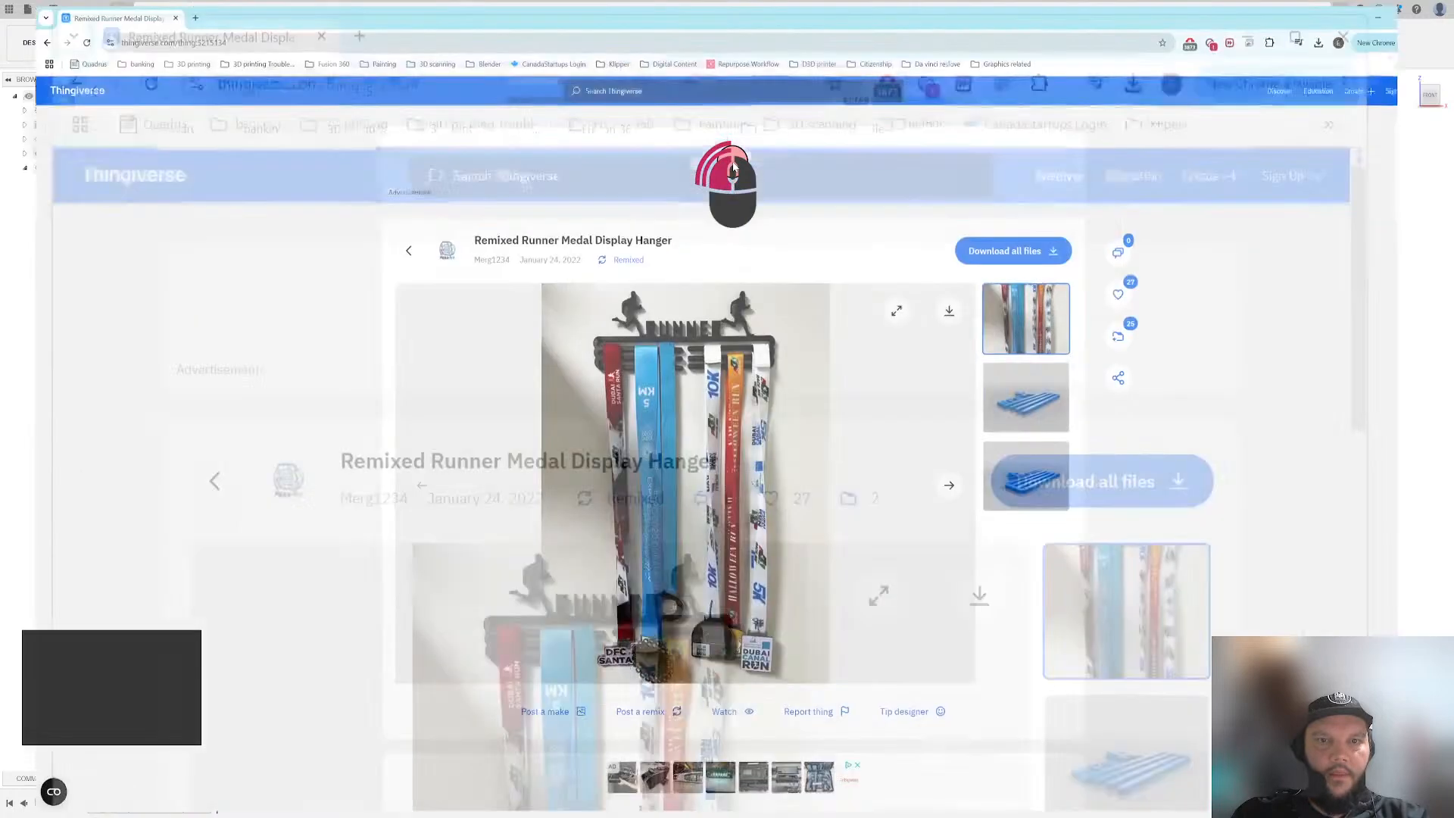
{"action": "left_click", "coordinate": [684, 397]}
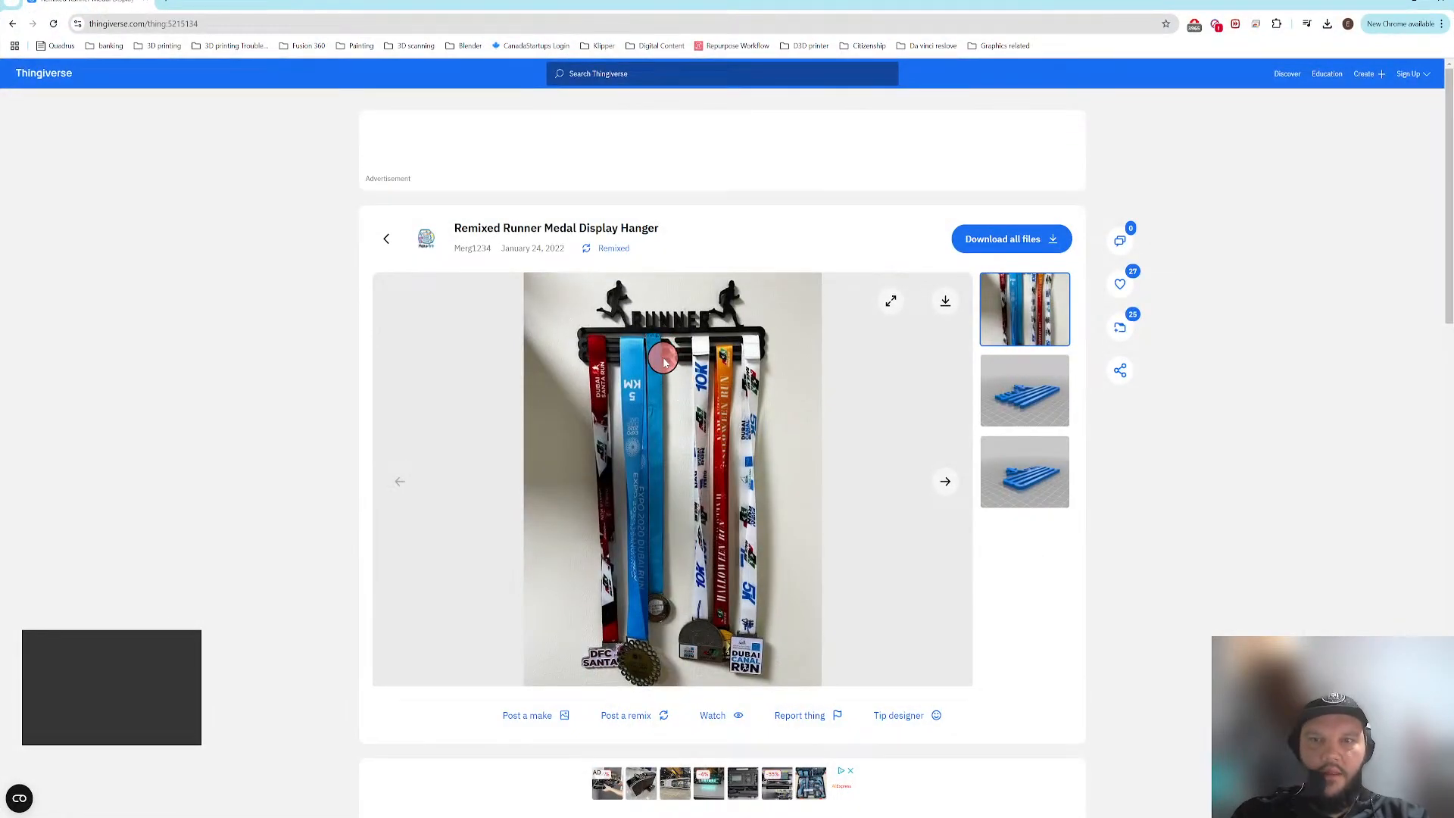
{"action": "left_click", "coordinate": [1025, 390]}
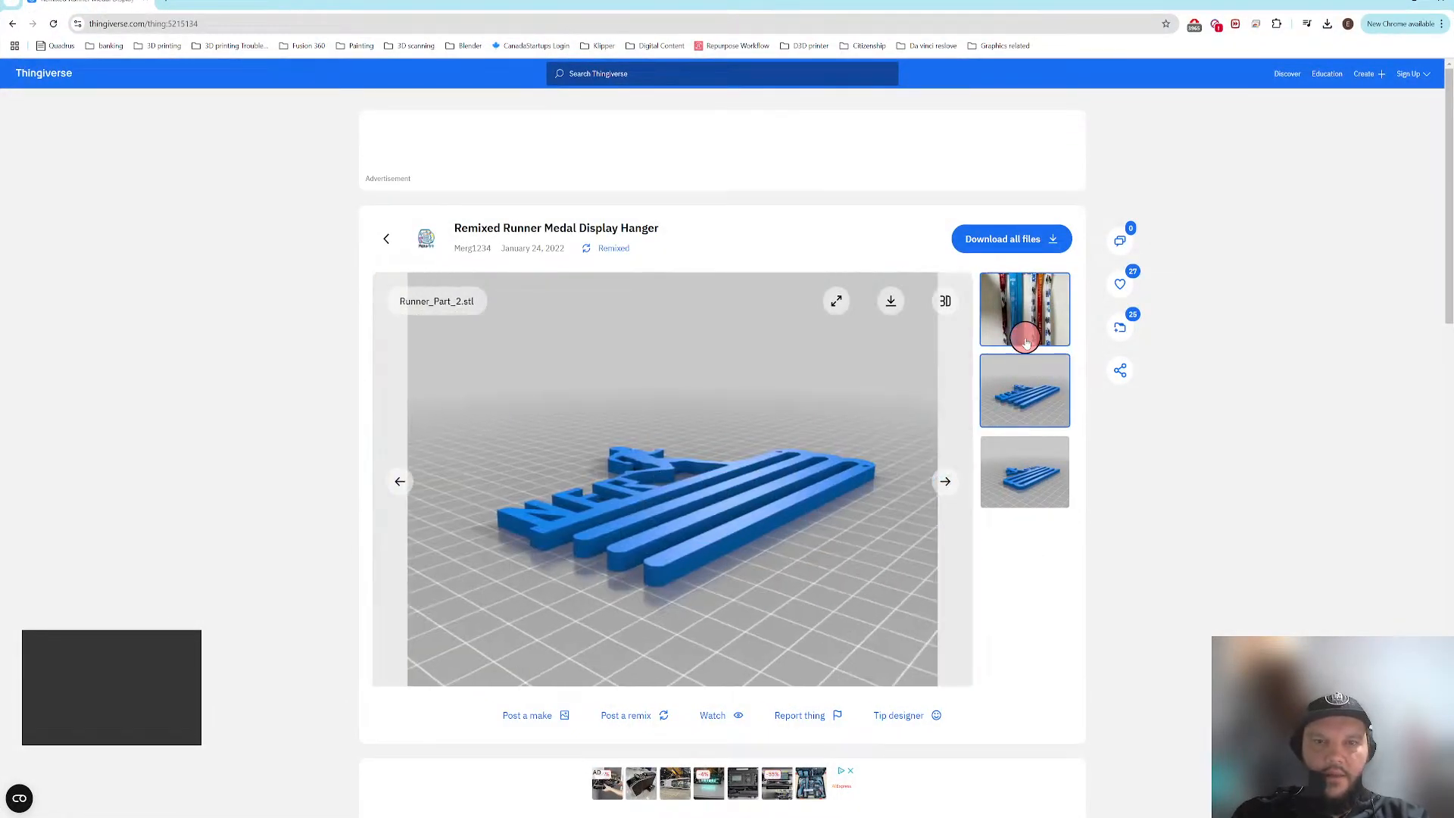
{"action": "left_click", "coordinate": [1031, 335]}
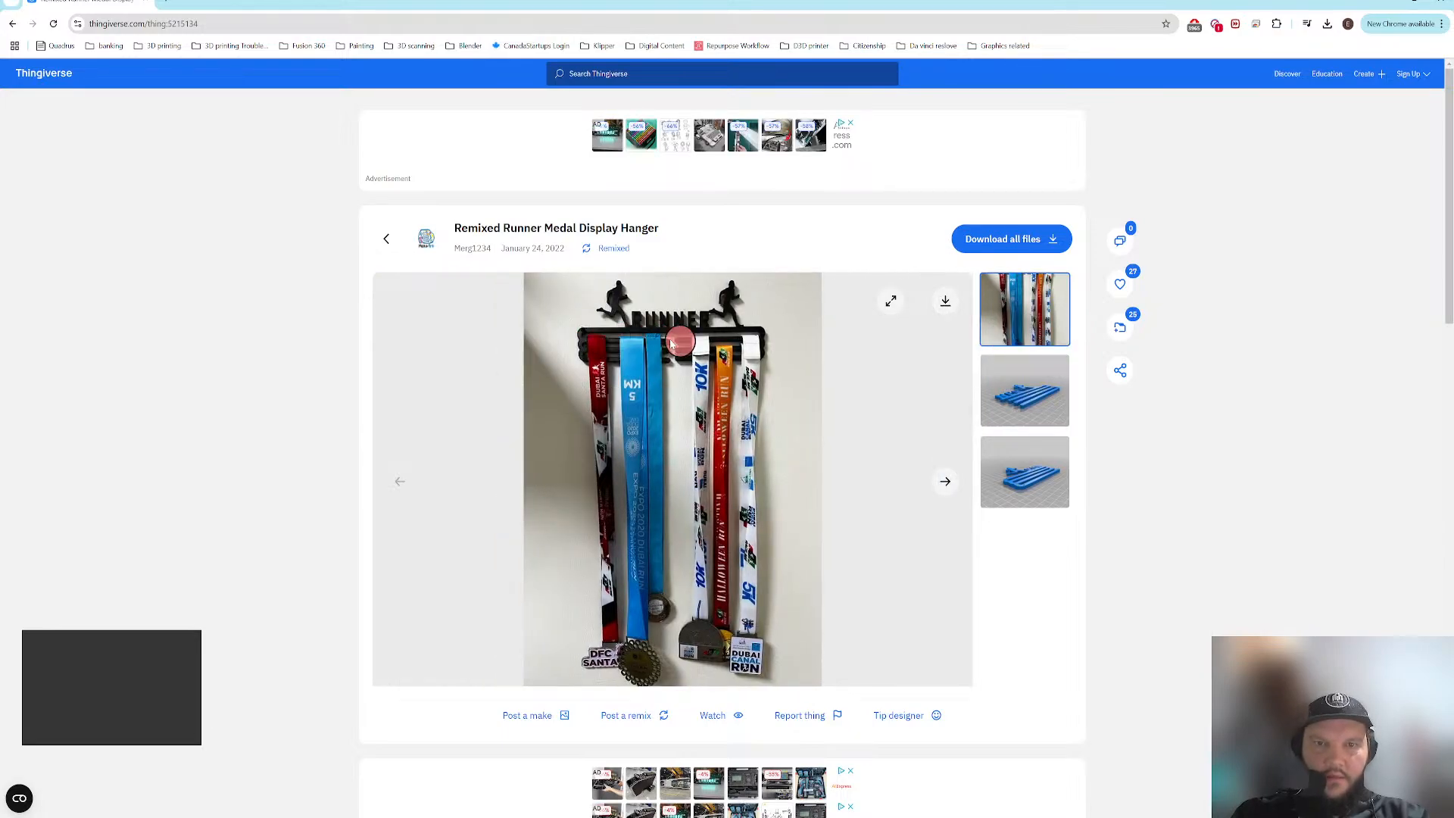
{"action": "left_click", "coordinate": [1384, 2]}
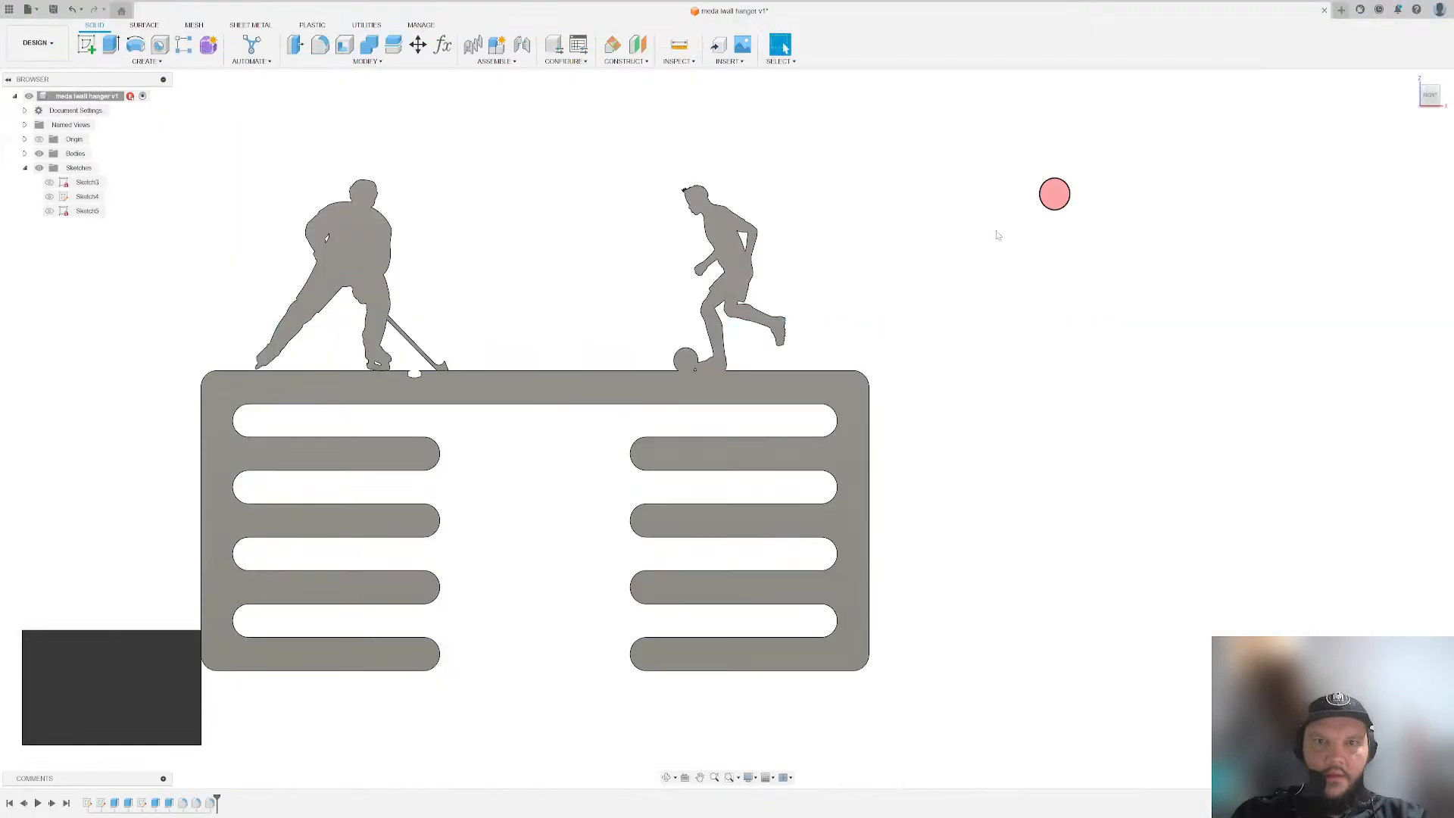
{"action": "scroll", "coordinate": [629, 424], "scroll_direction": "down", "scroll_amount": 3}
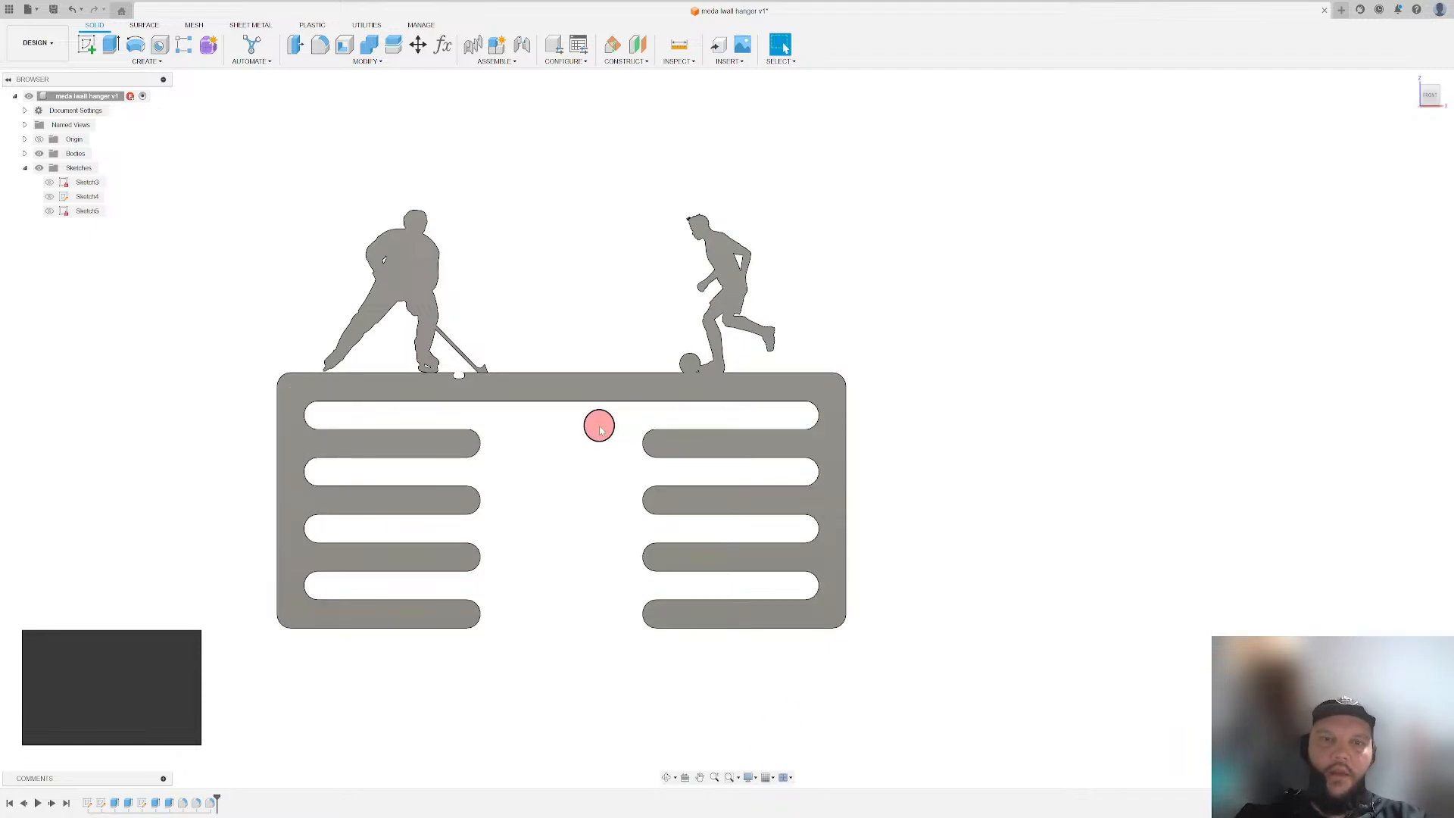
{"action": "scroll", "coordinate": [600, 429], "scroll_direction": "down", "scroll_amount": 2}
{"action": "scroll", "coordinate": [575, 438], "scroll_direction": "up", "scroll_amount": 4}
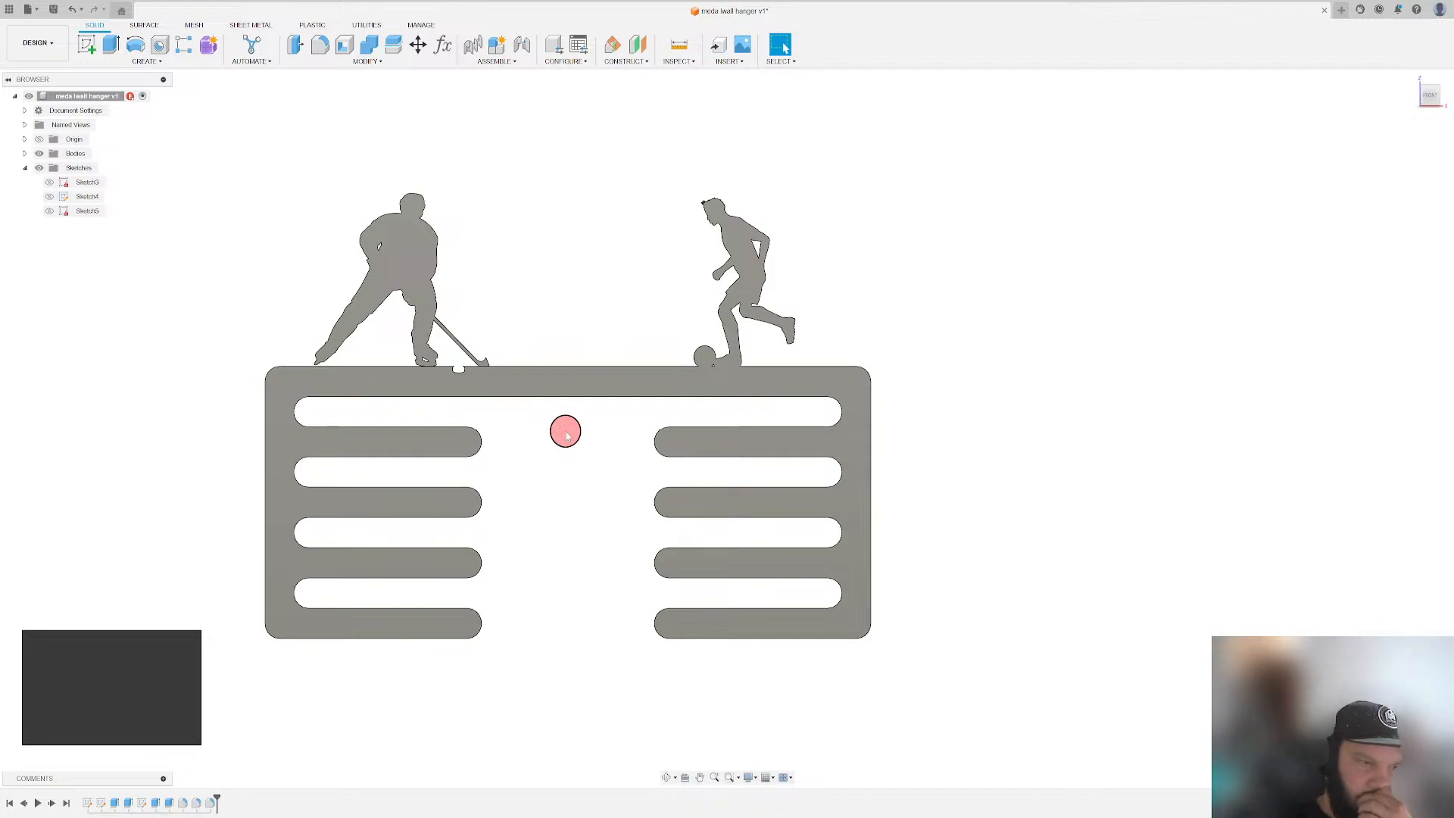
{"action": "scroll", "coordinate": [574, 431], "scroll_direction": "down", "scroll_amount": 2}
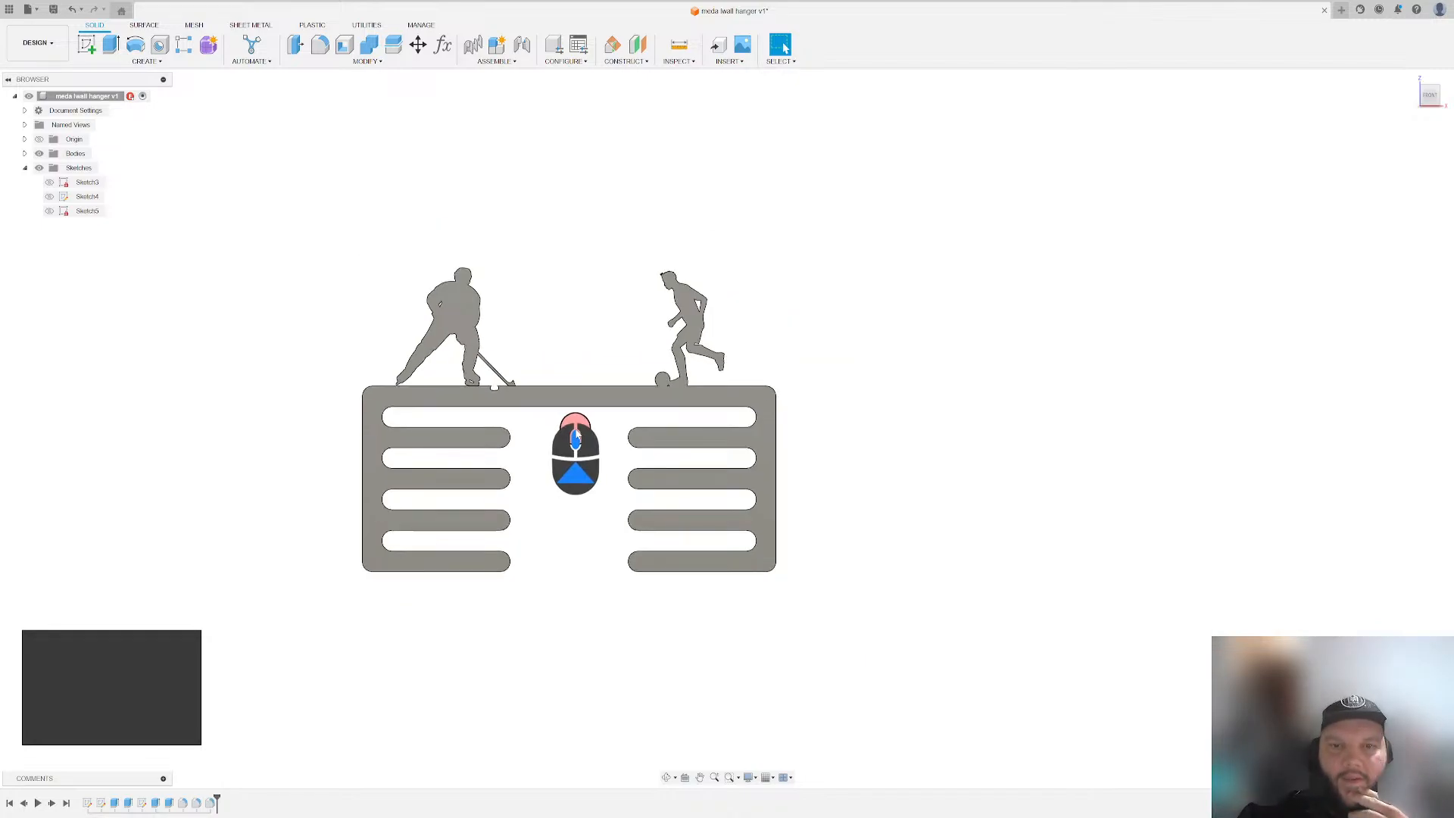
{"action": "scroll", "coordinate": [575, 433], "scroll_direction": "up", "scroll_amount": 2}
{"action": "scroll", "coordinate": [575, 433], "scroll_direction": "up", "scroll_amount": 2}
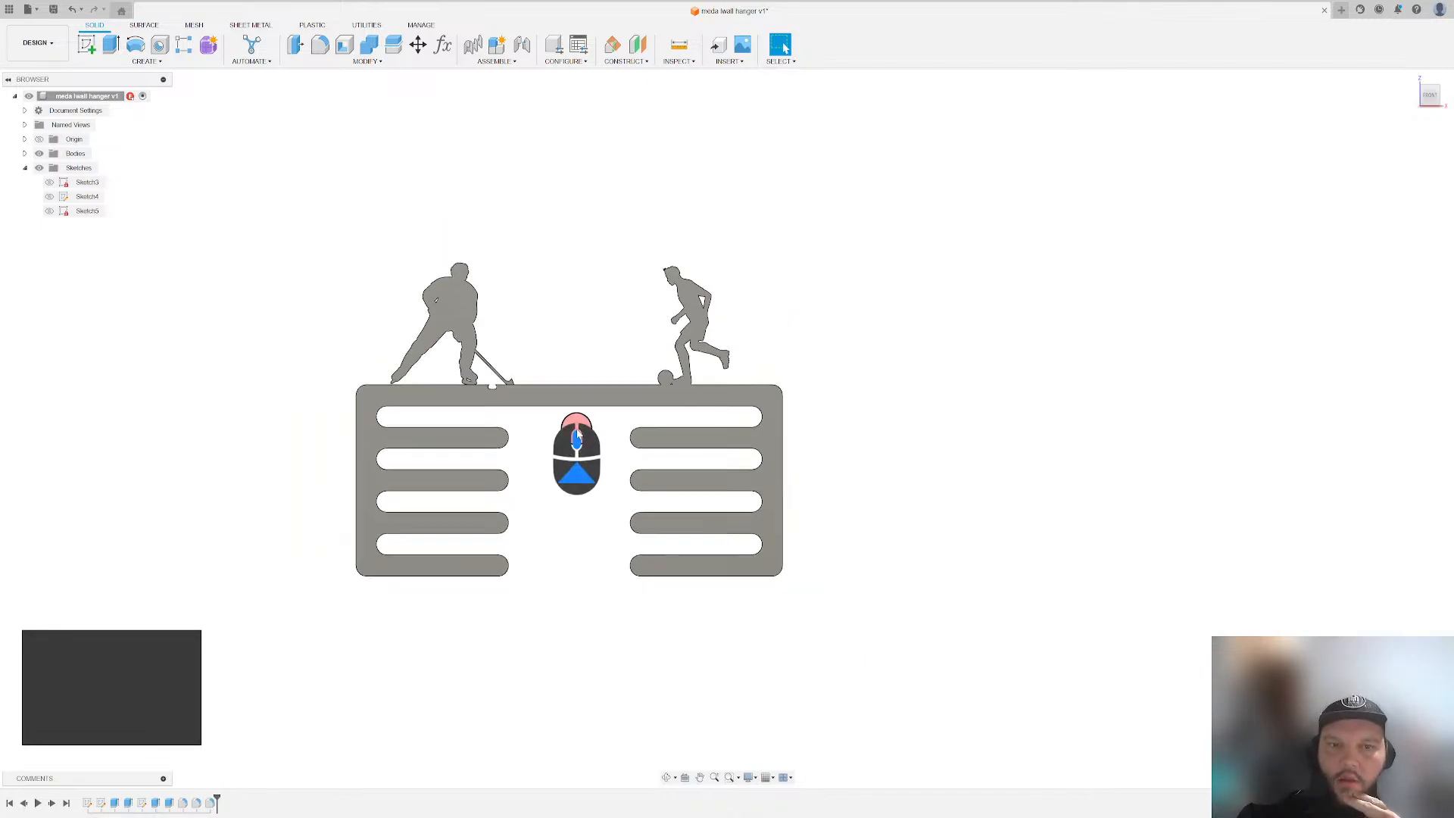
{"action": "scroll", "coordinate": [575, 433], "scroll_direction": "down", "scroll_amount": 2}
{"action": "scroll", "coordinate": [575, 433], "scroll_direction": "up", "scroll_amount": 2}
{"action": "scroll", "coordinate": [443, 406], "scroll_direction": "down", "scroll_amount": 2}
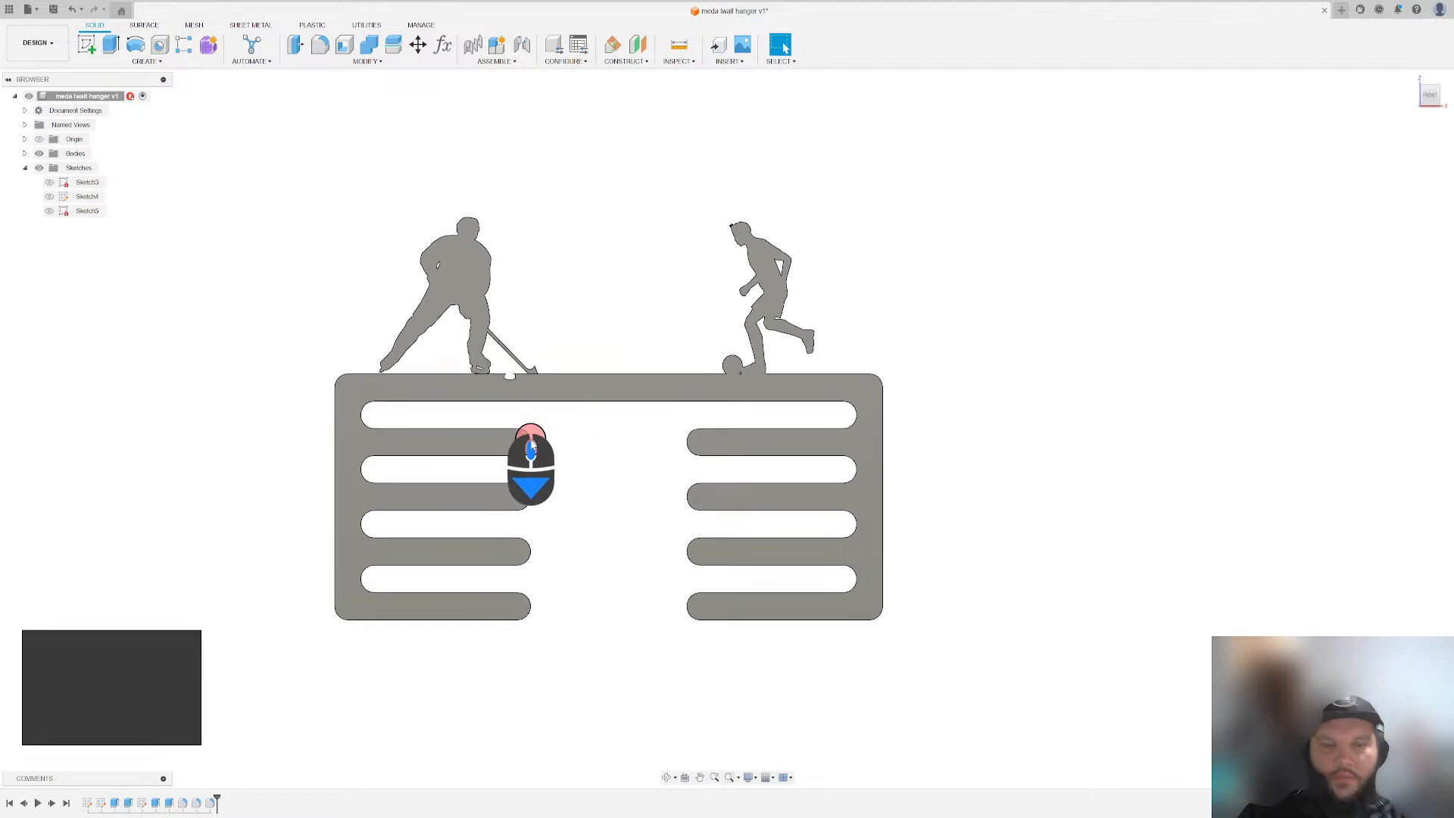
{"action": "mouse_move", "coordinate": [588, 451]}
{"action": "middle_mouse_down", "text": "shift"}
{"action": "mouse_move", "coordinate": [704, 454]}
{"action": "mouse_move", "coordinate": [750, 413]}
{"action": "mouse_move", "coordinate": [740, 455]}
{"action": "mouse_move", "coordinate": [765, 457]}
{"action": "mouse_move", "coordinate": [683, 451]}
{"action": "mouse_move", "coordinate": [668, 419]}
{"action": "mouse_move", "coordinate": [561, 436]}
{"action": "mouse_move", "coordinate": [601, 438]}
{"action": "mouse_move", "coordinate": [576, 464]}
{"action": "middle_mouse_up", "text": "shift"}
{"action": "scroll", "coordinate": [606, 455], "scroll_direction": "down", "scroll_amount": 3}
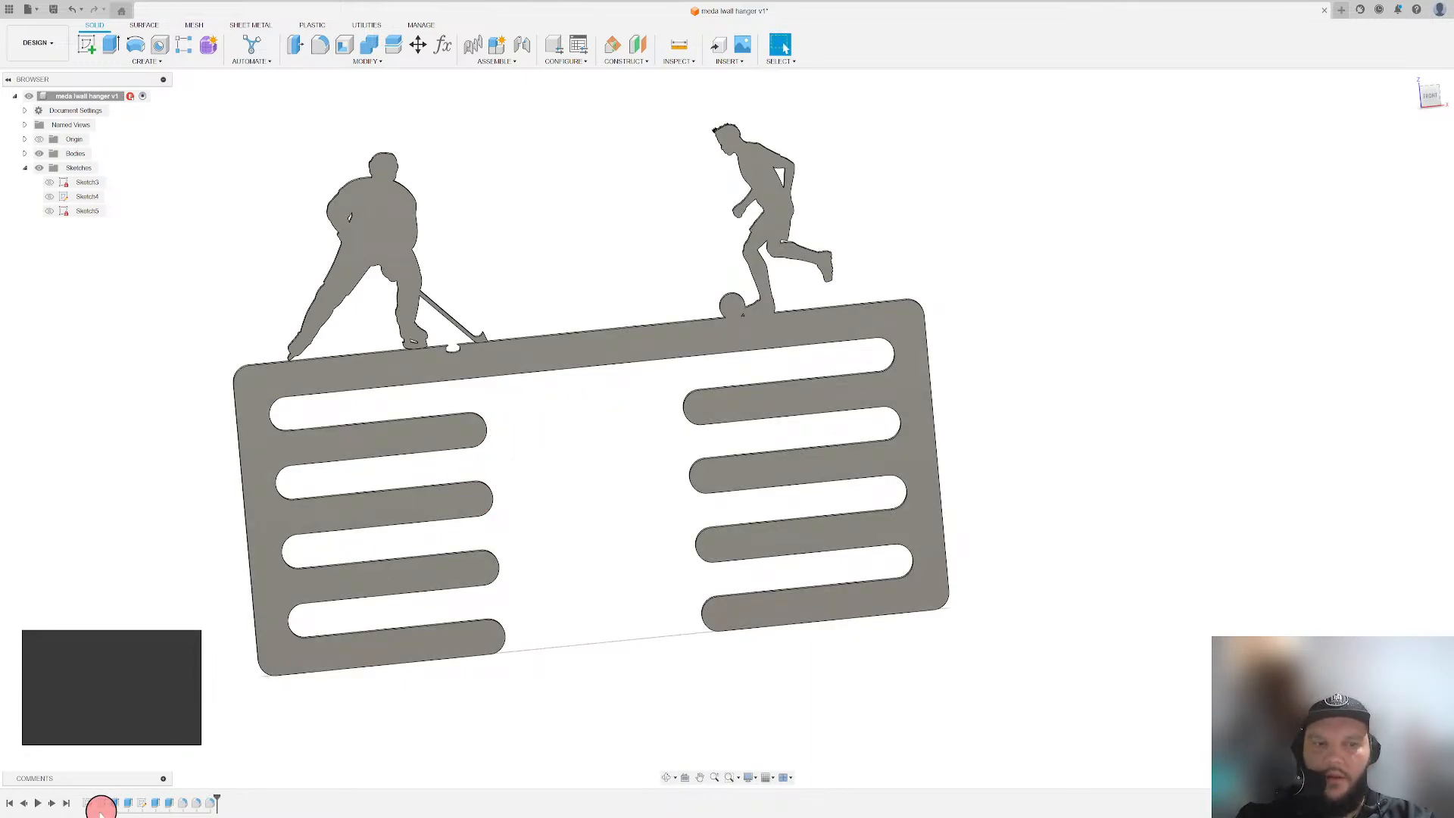
- Edit the hanger sketch to set the distance from the bar ends to the vertical centre line to 15 mm
{"action": "double_click", "coordinate": [103, 803]}
{"action": "key", "text": "Escape"}
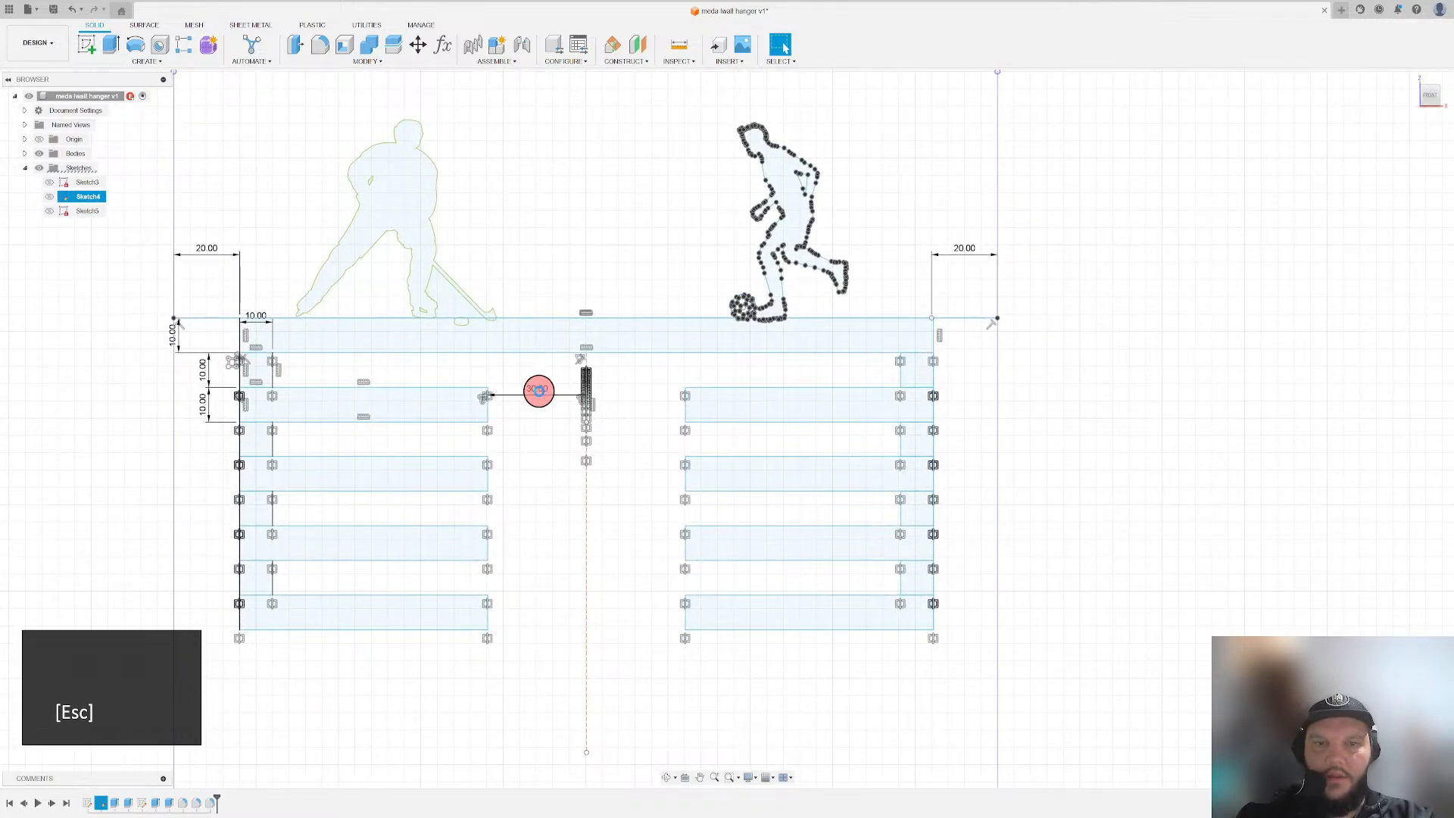
{"action": "double_click", "coordinate": [537, 393]}
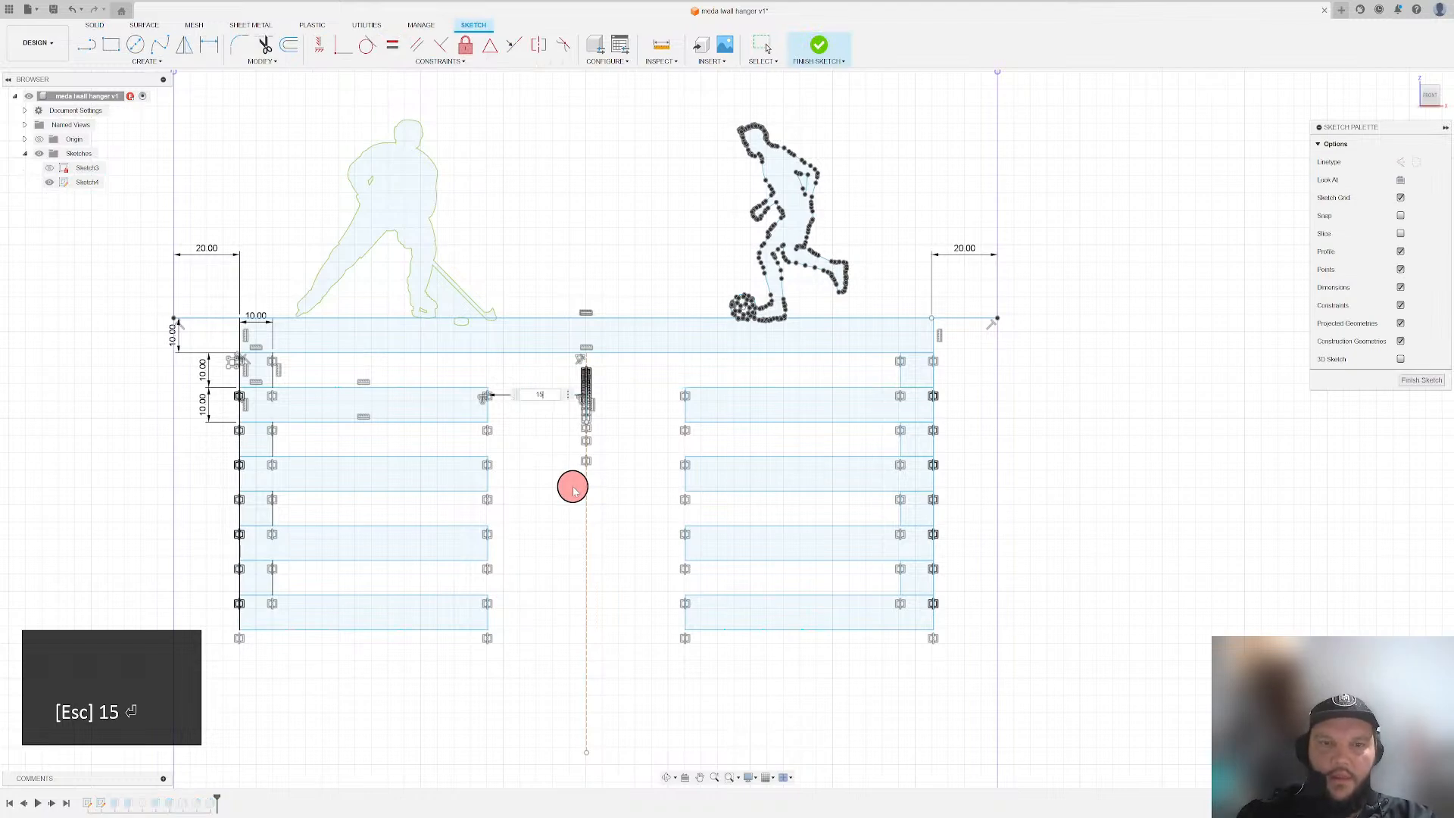
{"action": "type", "text": "15"}
{"action": "left_click", "coordinate": [819, 45]}
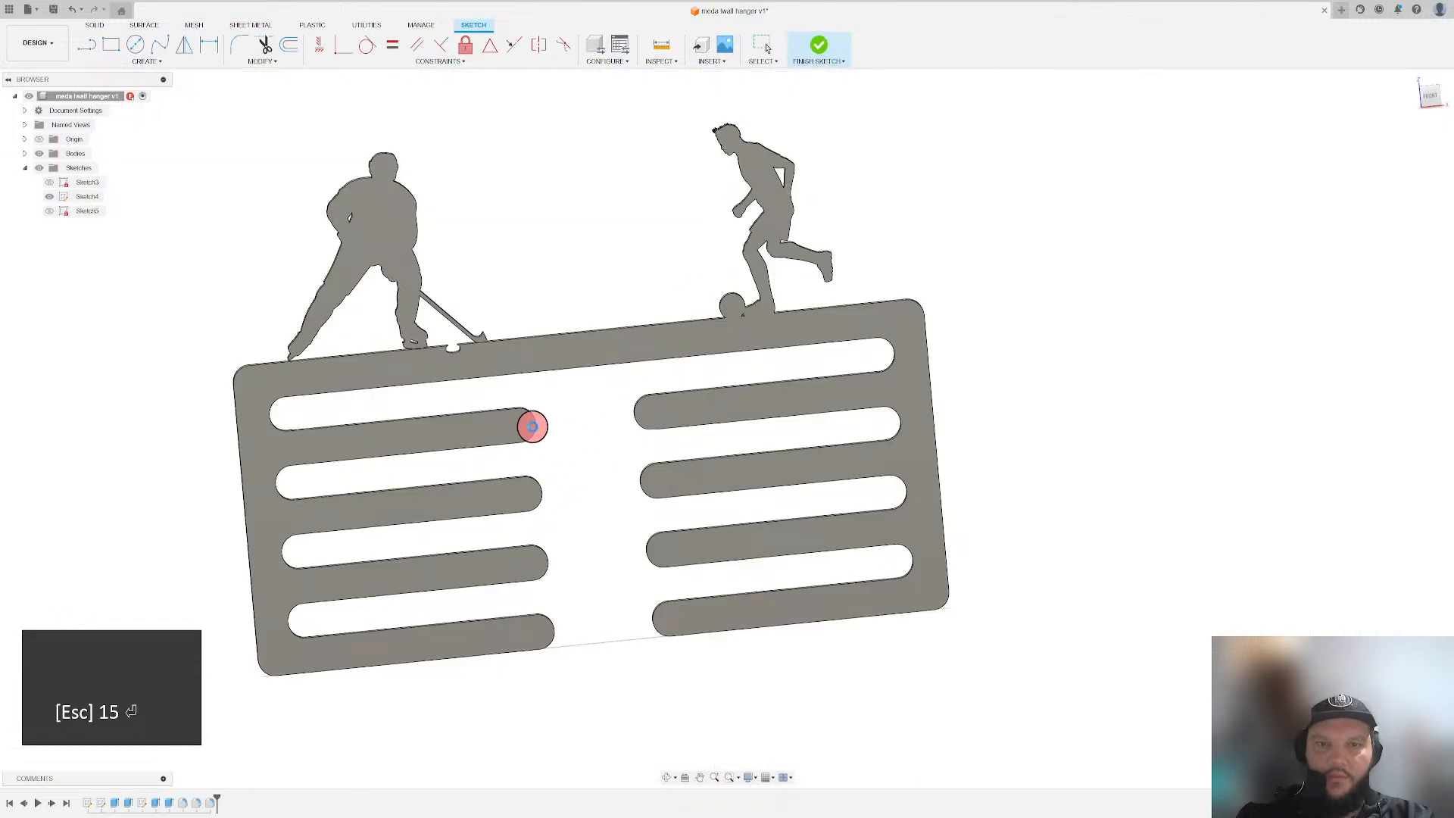
- Inspect the gap between the two rows of bars up close and the whole hanger at an angle
{"action": "scroll", "coordinate": [550, 438], "scroll_direction": "down", "scroll_amount": 6}
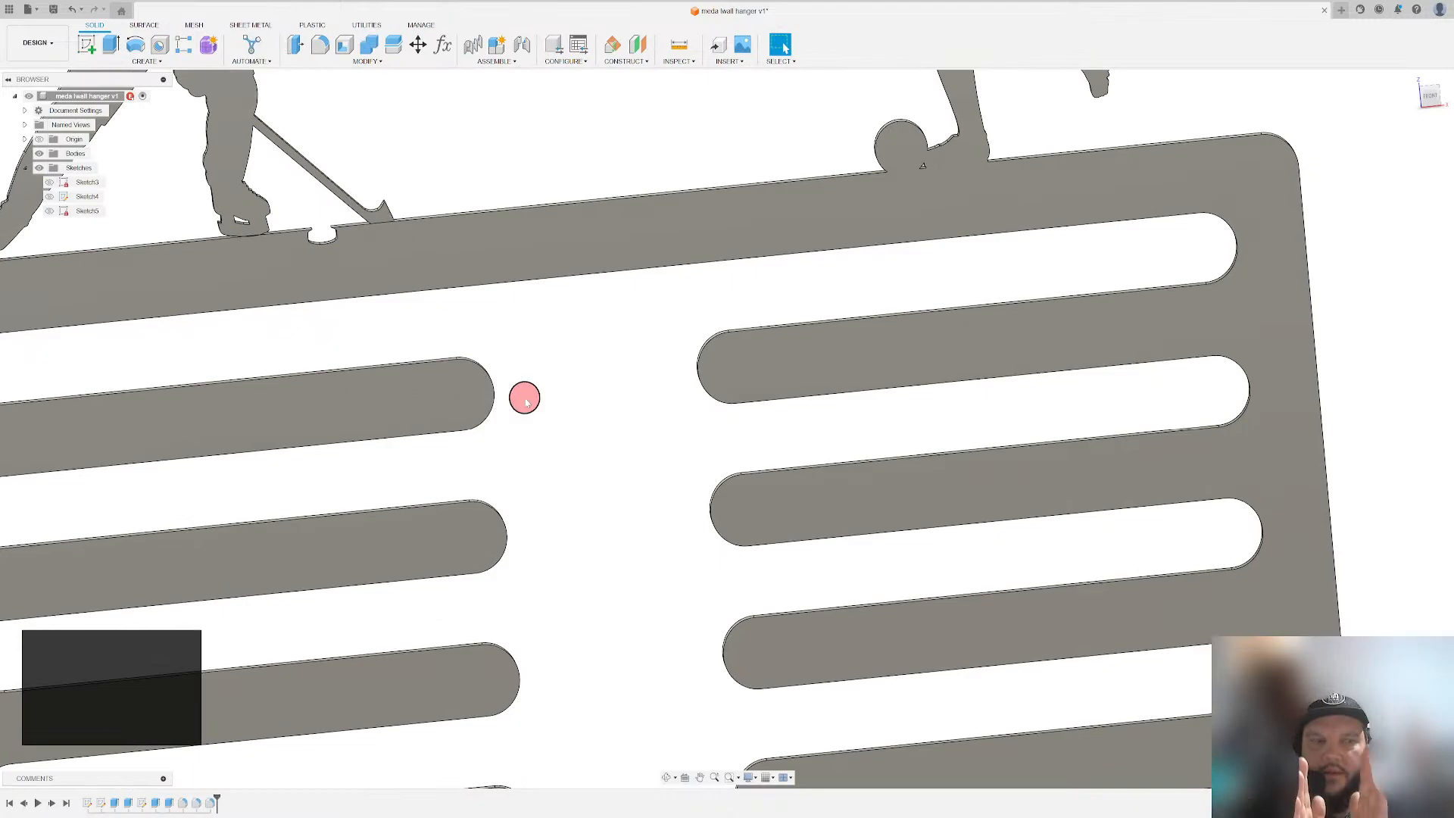
{"action": "scroll", "coordinate": [561, 406], "scroll_direction": "up", "scroll_amount": 6}
{"action": "scroll", "coordinate": [633, 390], "scroll_direction": "down", "scroll_amount": 2}
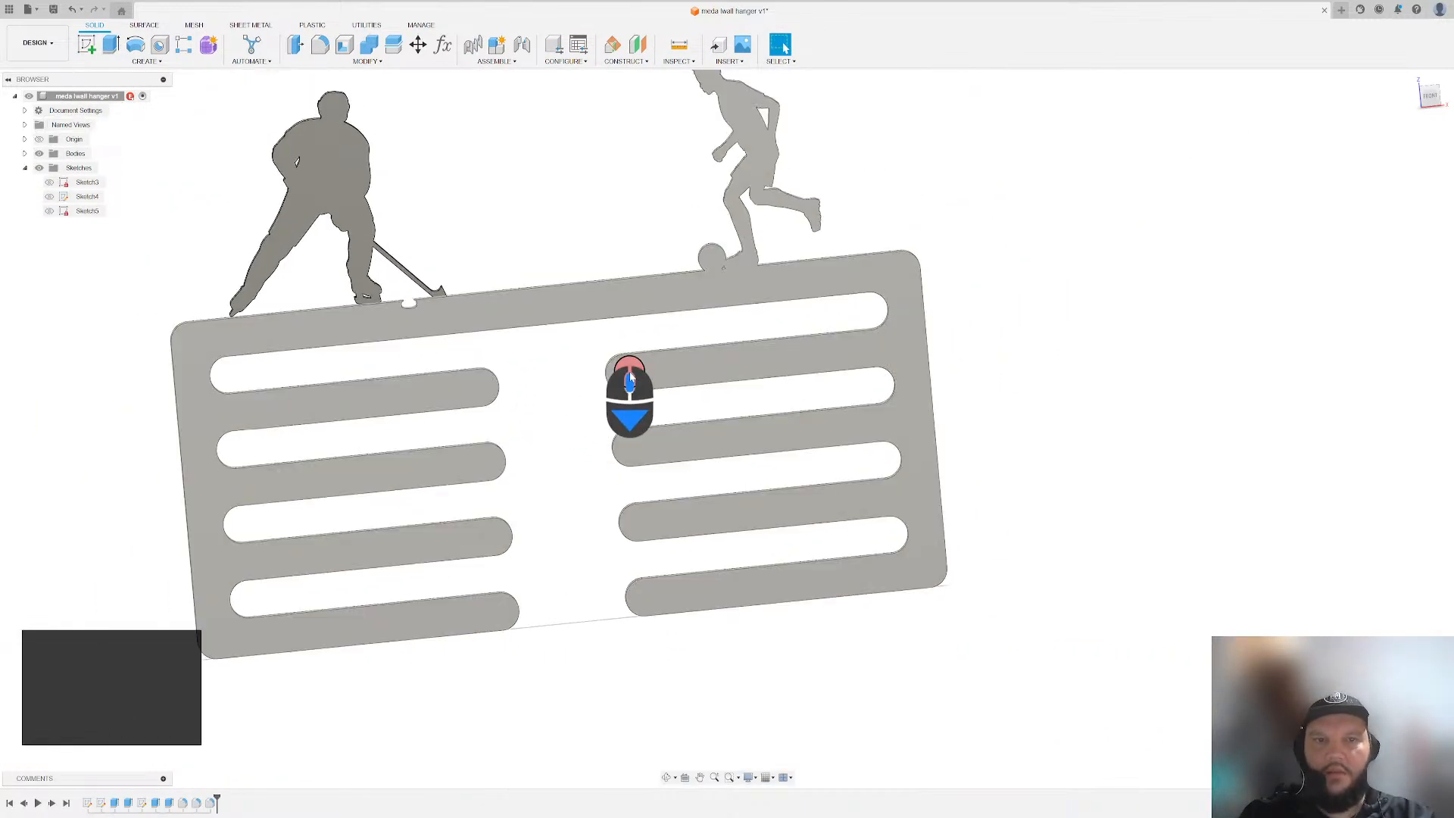
{"action": "scroll", "coordinate": [887, 284], "scroll_direction": "up", "scroll_amount": 4}
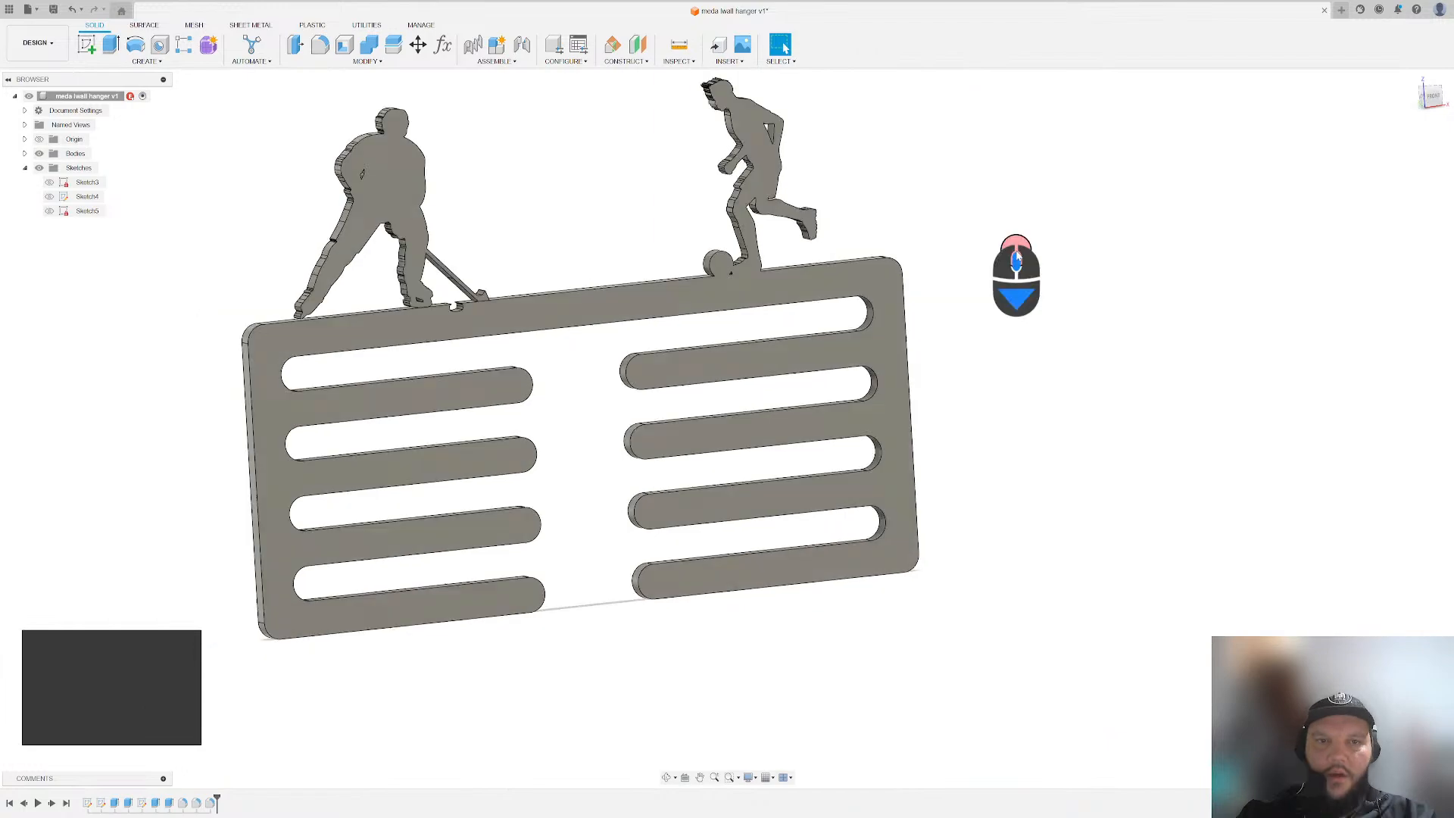
{"action": "scroll", "coordinate": [892, 206], "scroll_direction": "down", "scroll_amount": 4}
{"action": "scroll", "coordinate": [892, 206], "scroll_direction": "down", "scroll_amount": 2}
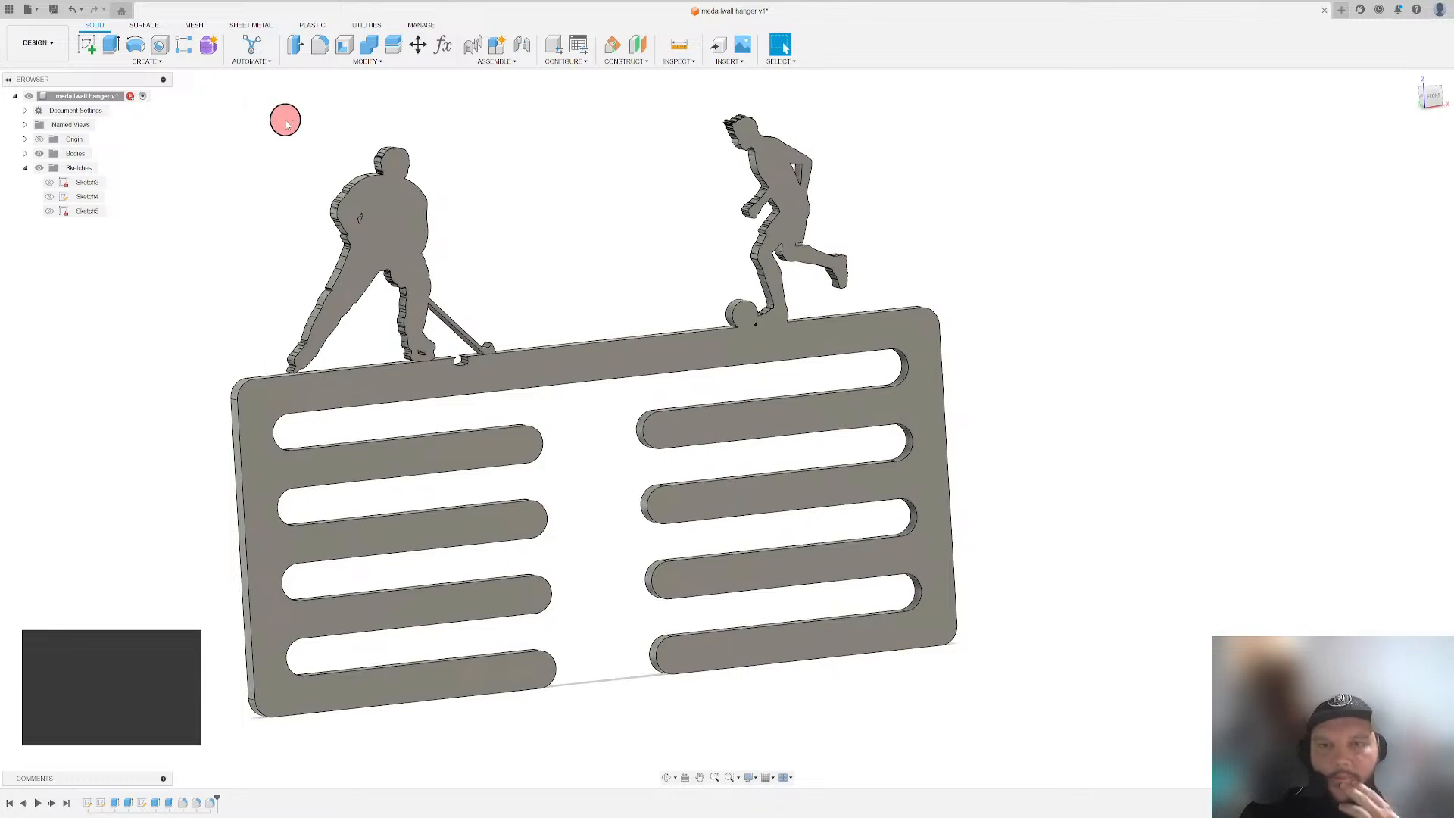
{"action": "scroll", "coordinate": [518, 229], "scroll_direction": "up", "scroll_amount": 3}
{"action": "scroll", "coordinate": [567, 234], "scroll_direction": "down", "scroll_amount": 2}
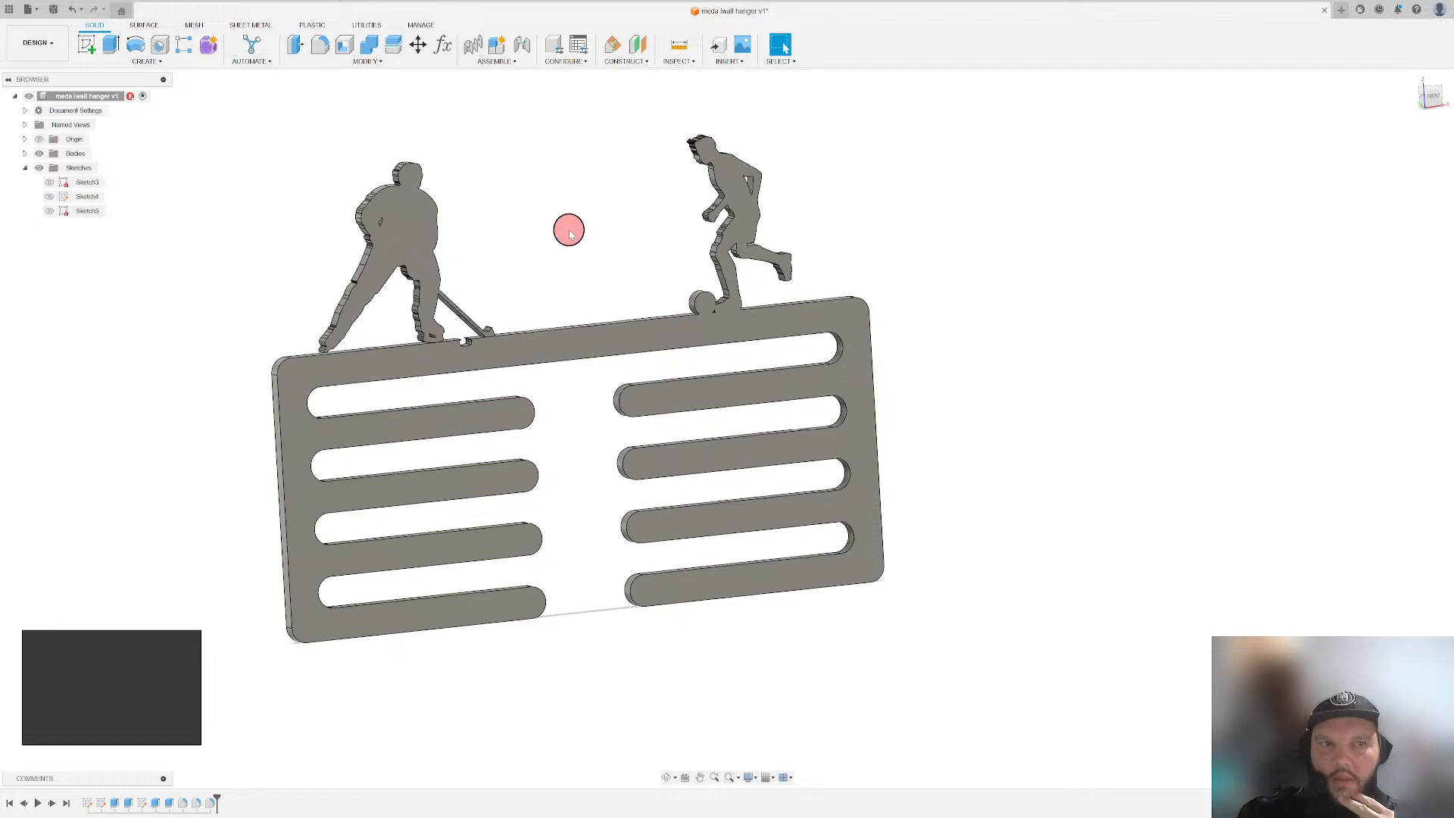
- Open the 1 inch stand offs design from the 04 Stuff around the shop folder in the Admin Project workshop designs
{"action": "left_click", "coordinate": [9, 9]}
{"action": "left_click", "coordinate": [33, 79]}
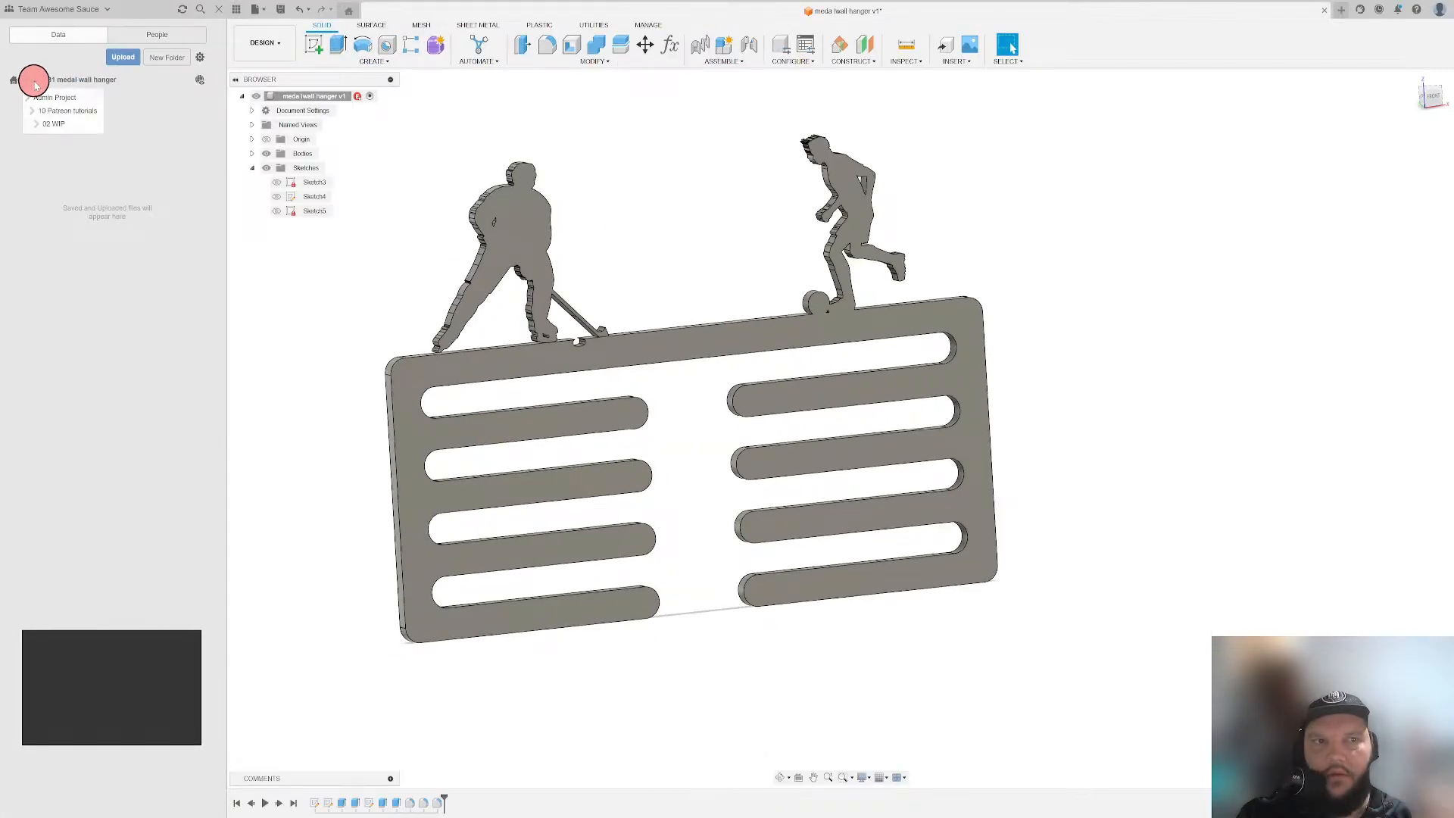
{"action": "left_click", "coordinate": [45, 99]}
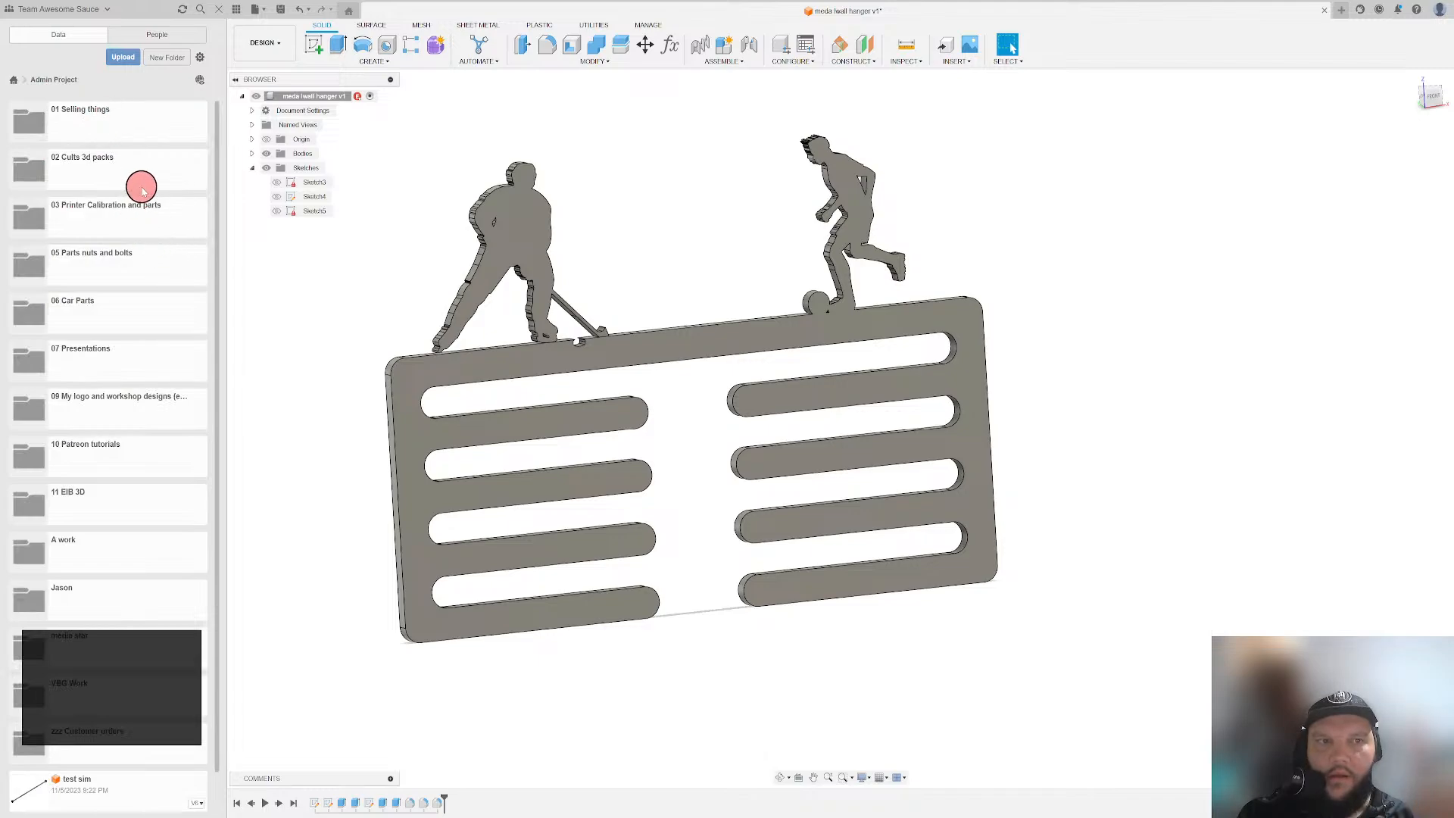
{"action": "left_click", "coordinate": [152, 408]}
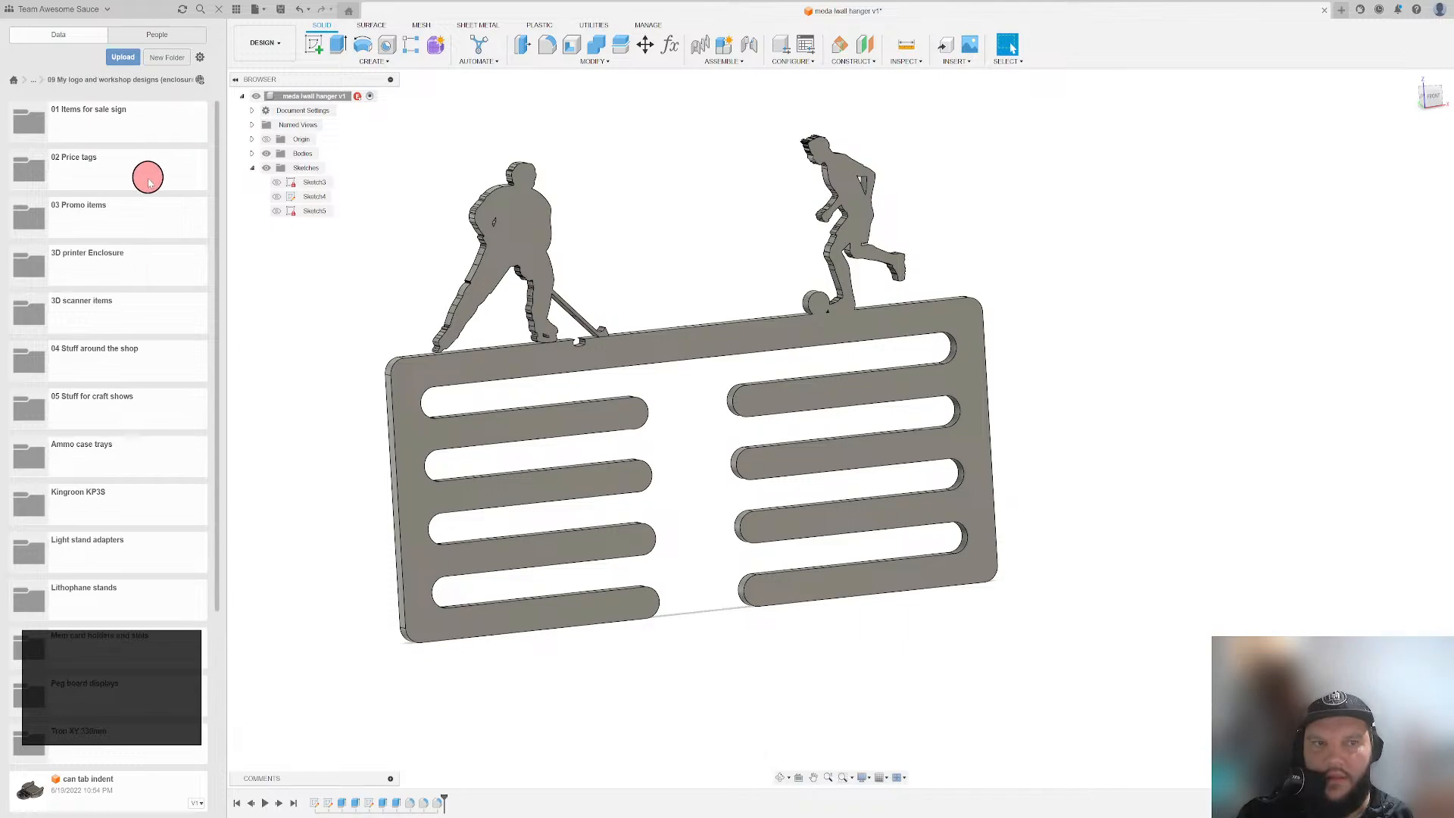
{"action": "left_click", "coordinate": [151, 369]}
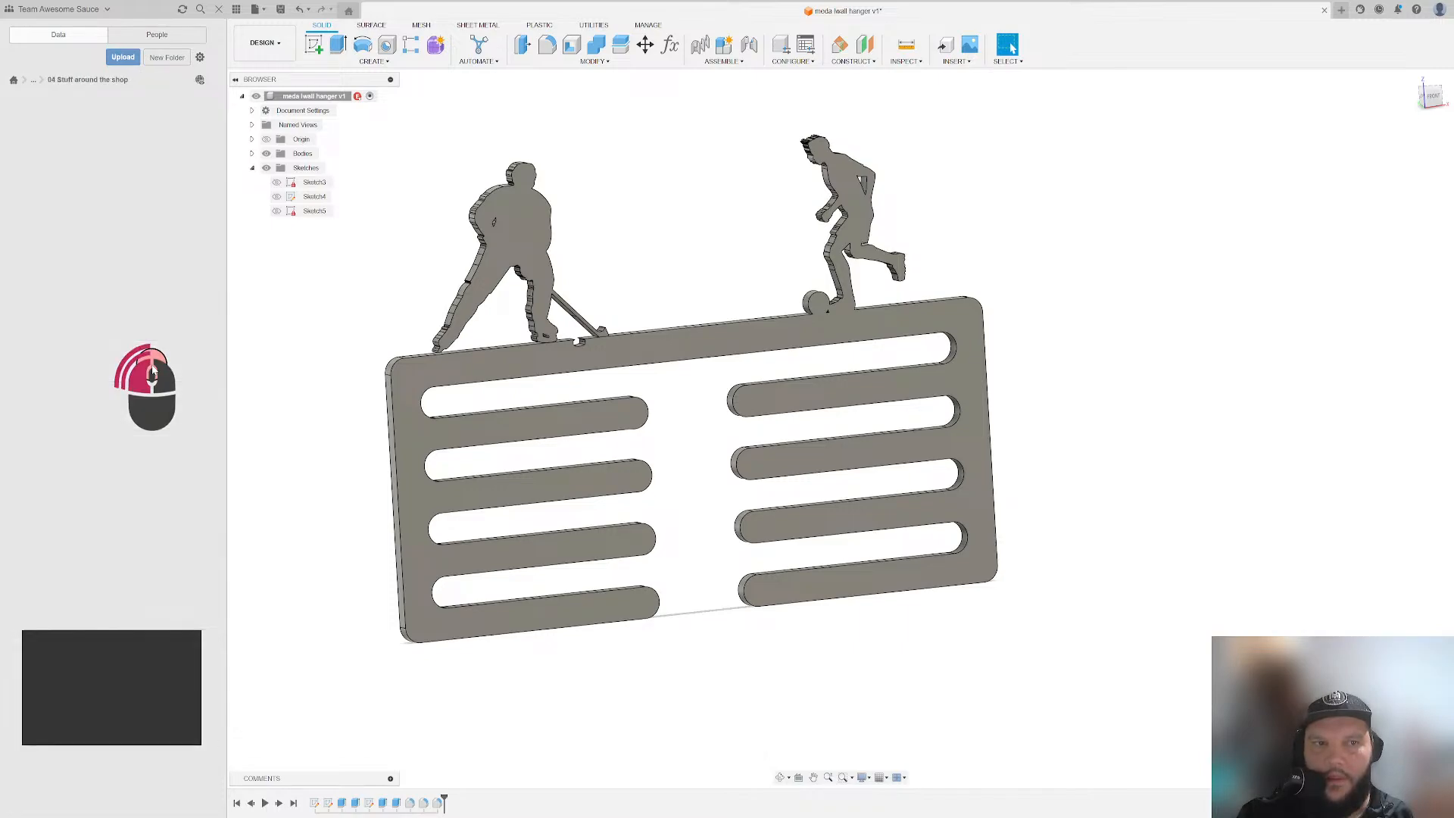
{"action": "left_click", "coordinate": [88, 127]}
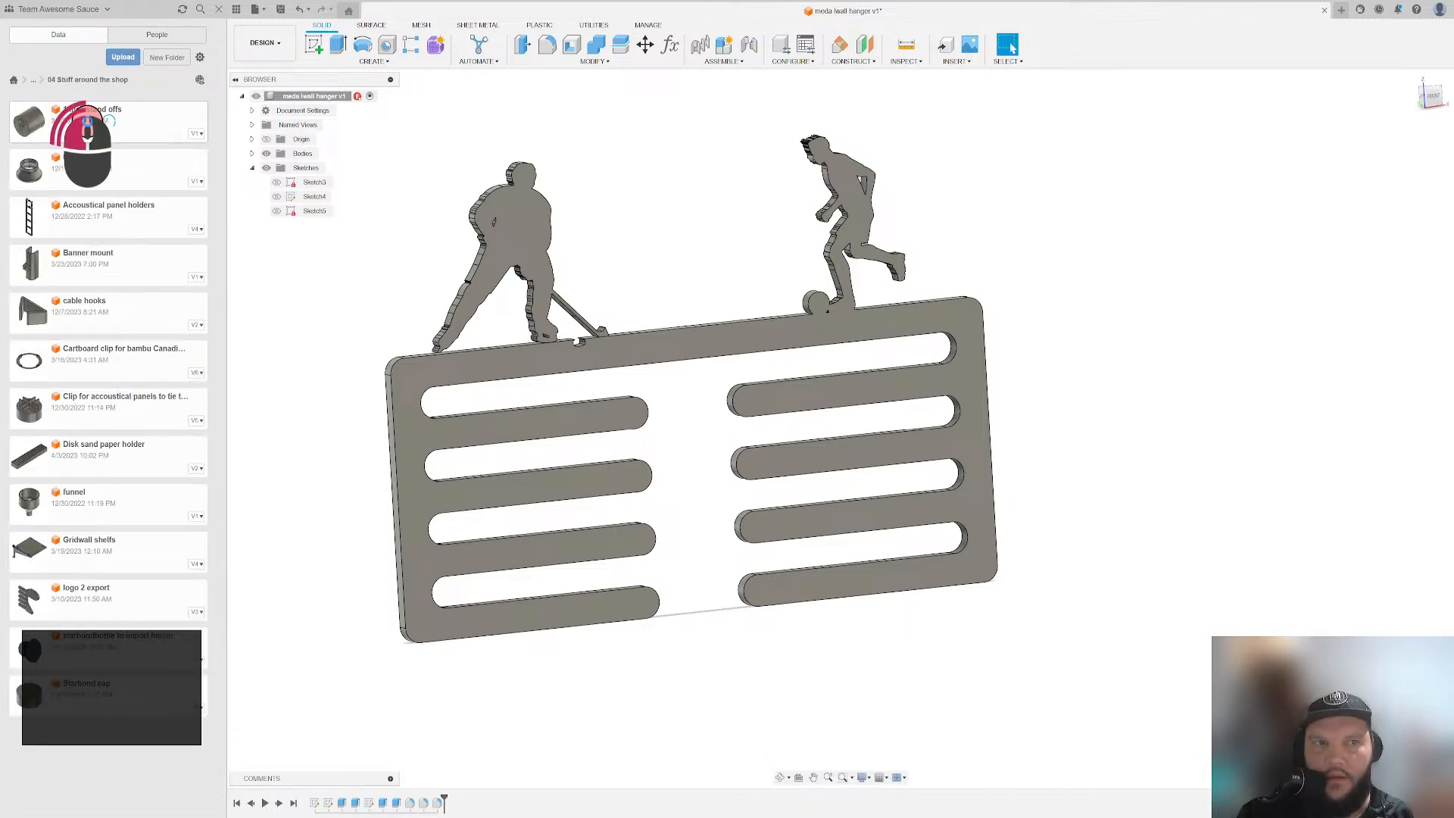
{"action": "left_click", "coordinate": [233, 9]}
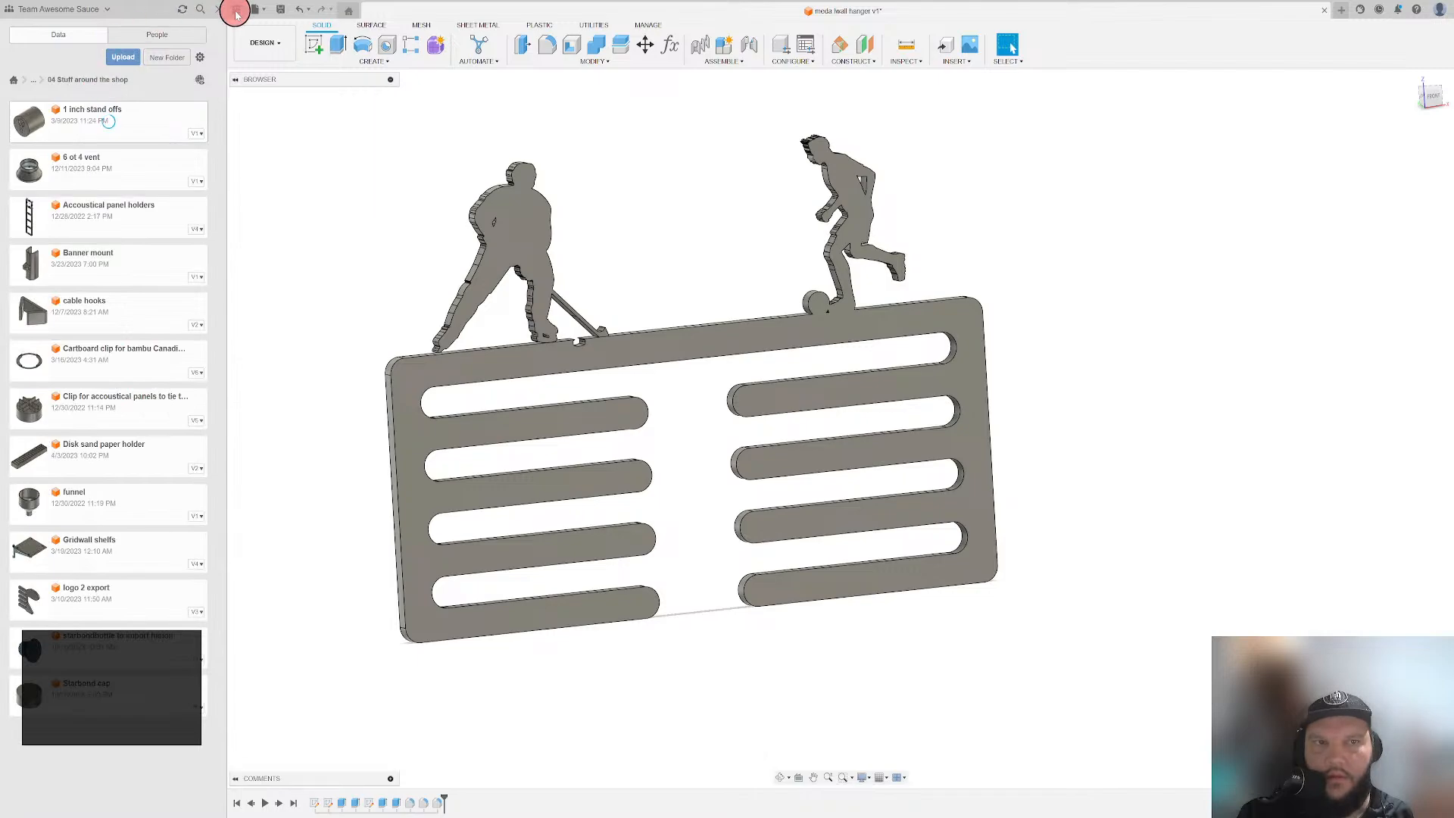
- Inspect the keyhole face and the opposite end of the stand-off, and return to the medal wall hanger design
{"action": "scroll", "coordinate": [833, 318], "scroll_direction": "down", "scroll_amount": 3}
{"action": "scroll", "coordinate": [836, 317], "scroll_direction": "down", "scroll_amount": 3}
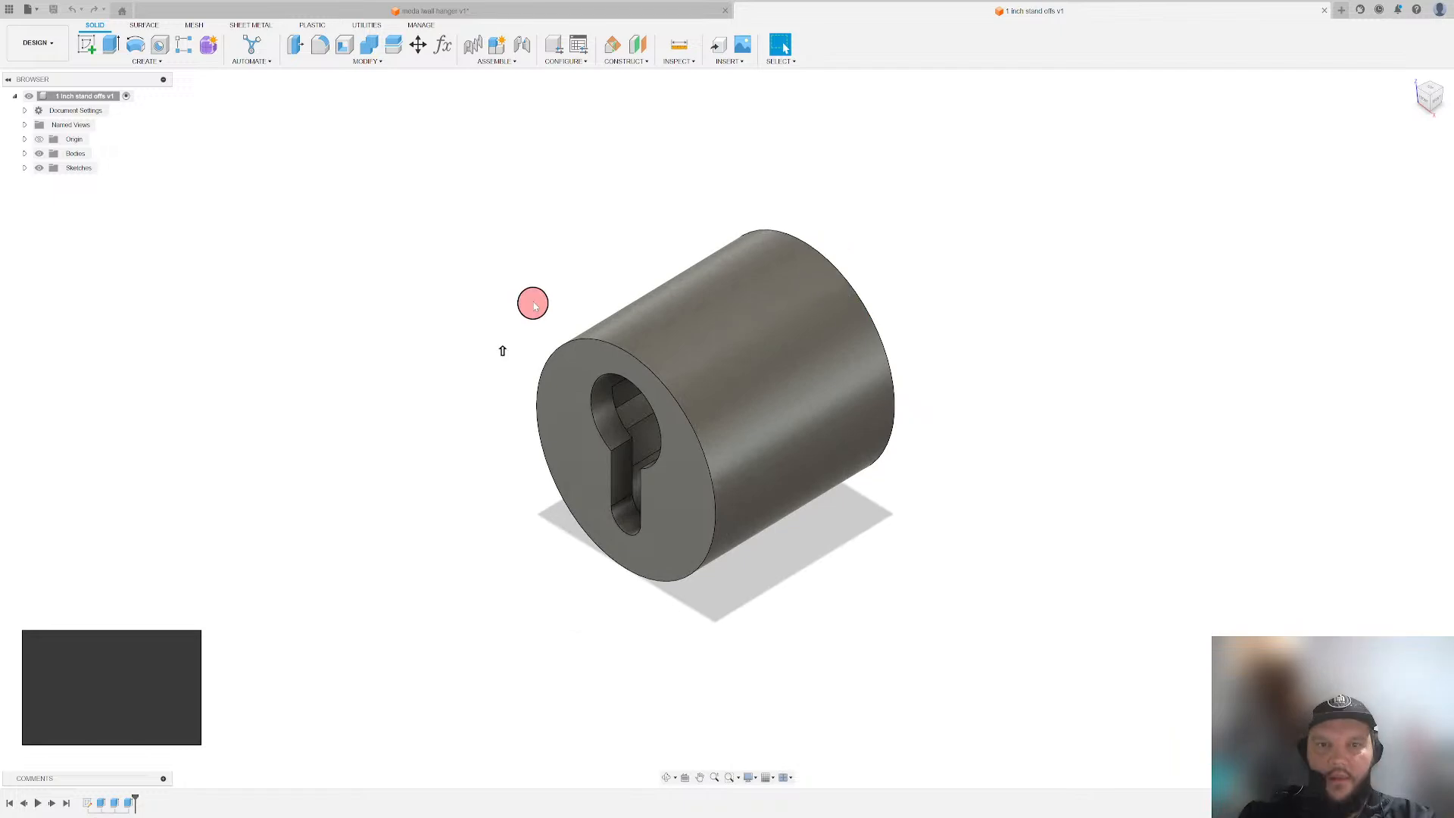
{"action": "middle_click_drag", "start_coordinate": [506, 345], "coordinate": [643, 373], "text": "shift"}
{"action": "left_click", "coordinate": [486, 8]}
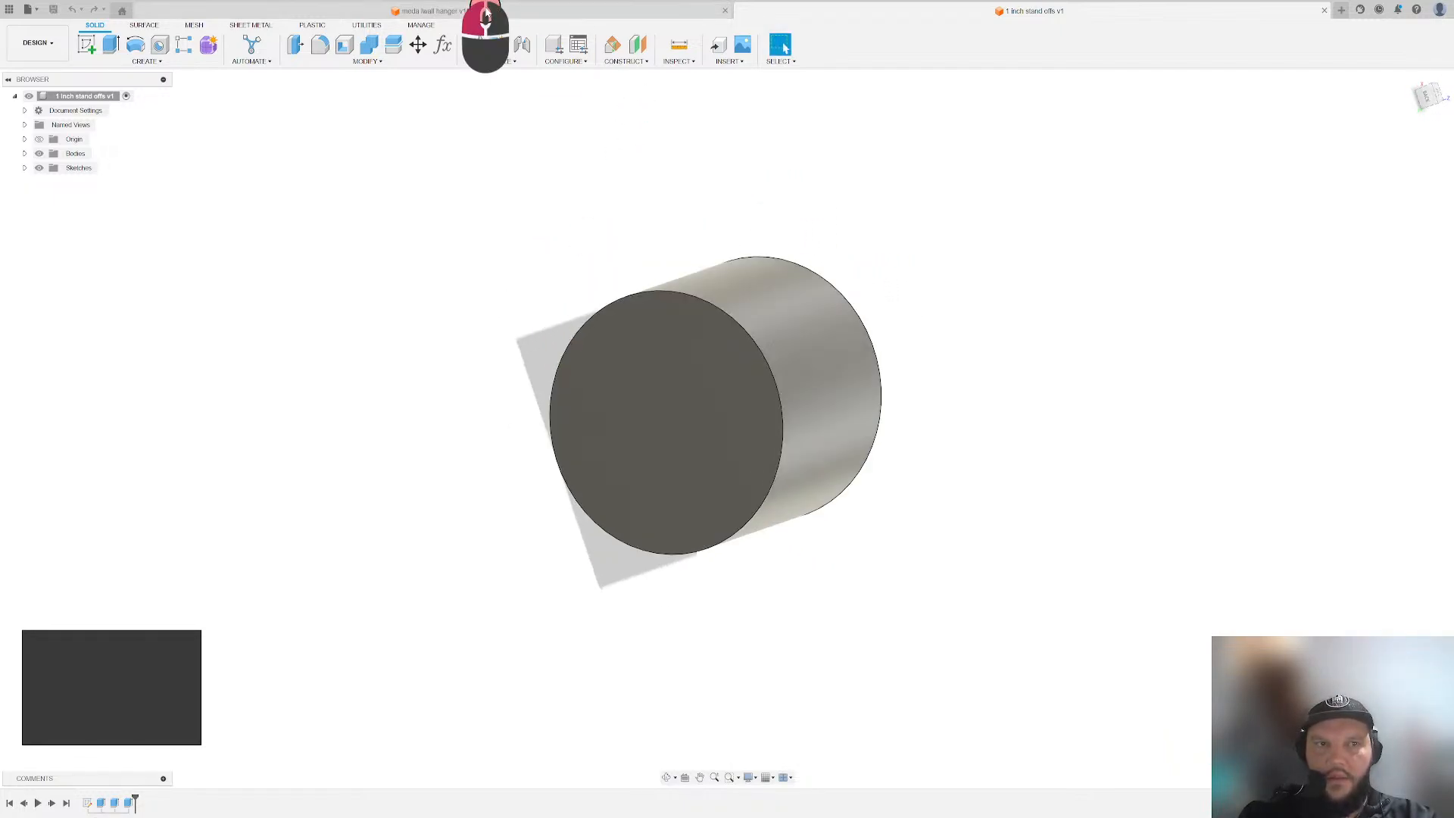
- Insert the 1 inch stand offs design into the hanger model and rotate it -180 degrees about X
{"action": "left_click", "coordinate": [14, 10]}
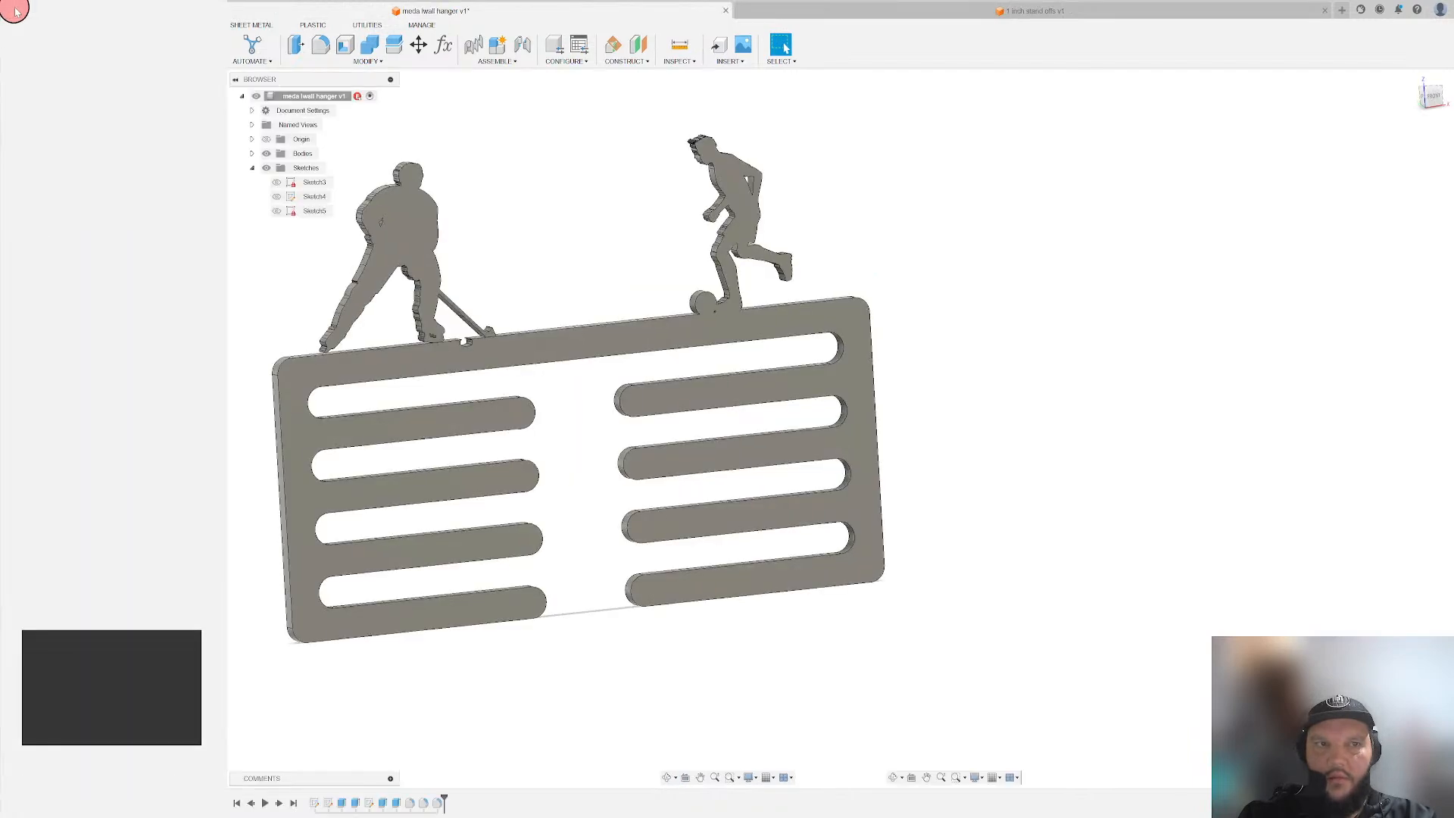
{"action": "left_click_drag", "start_coordinate": [99, 136], "coordinate": [691, 286]}
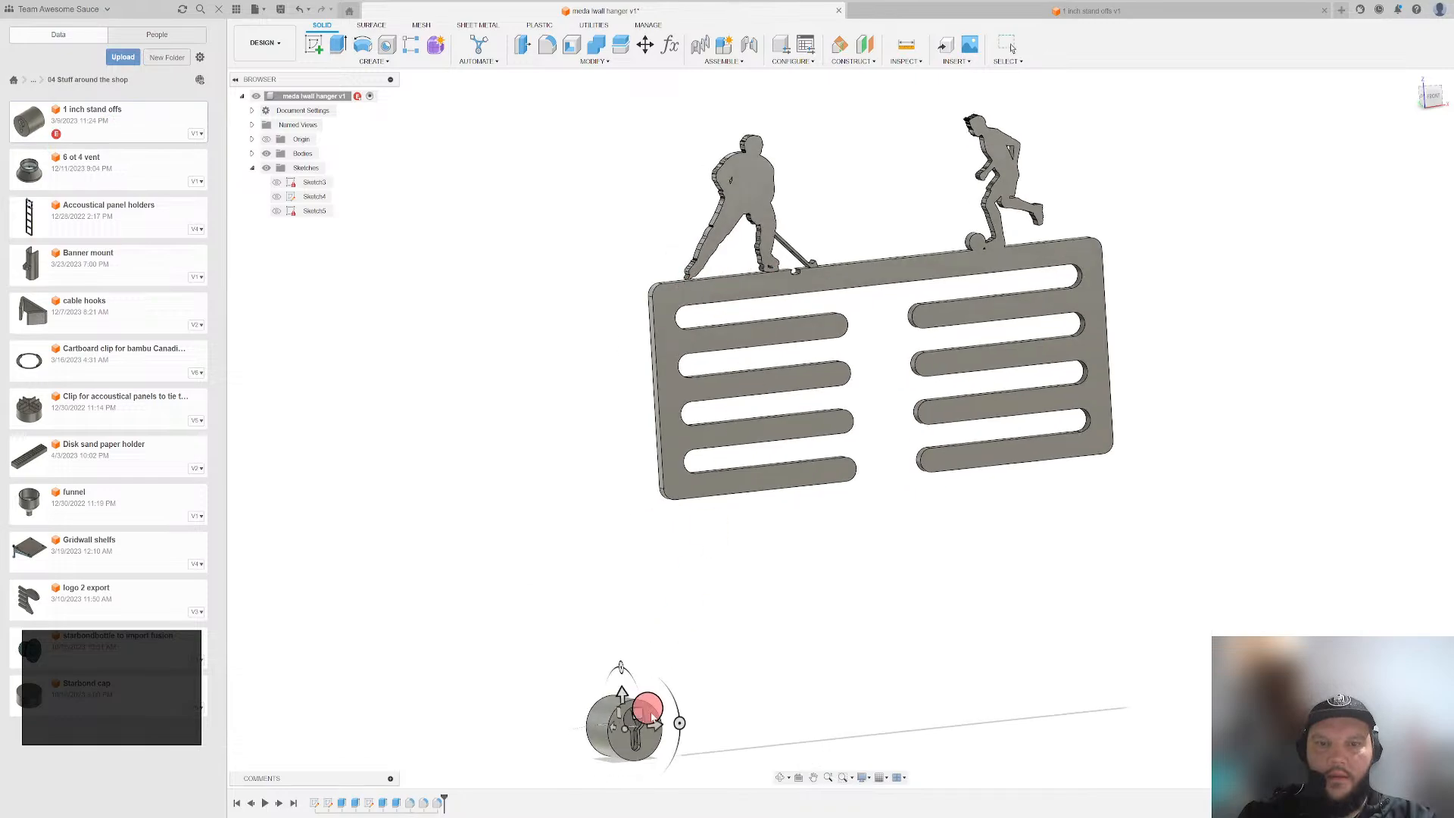
{"action": "middle_click_drag", "start_coordinate": [782, 498], "coordinate": [819, 501], "text": "shift"}
{"action": "scroll", "coordinate": [819, 501], "scroll_direction": "down", "scroll_amount": 2}
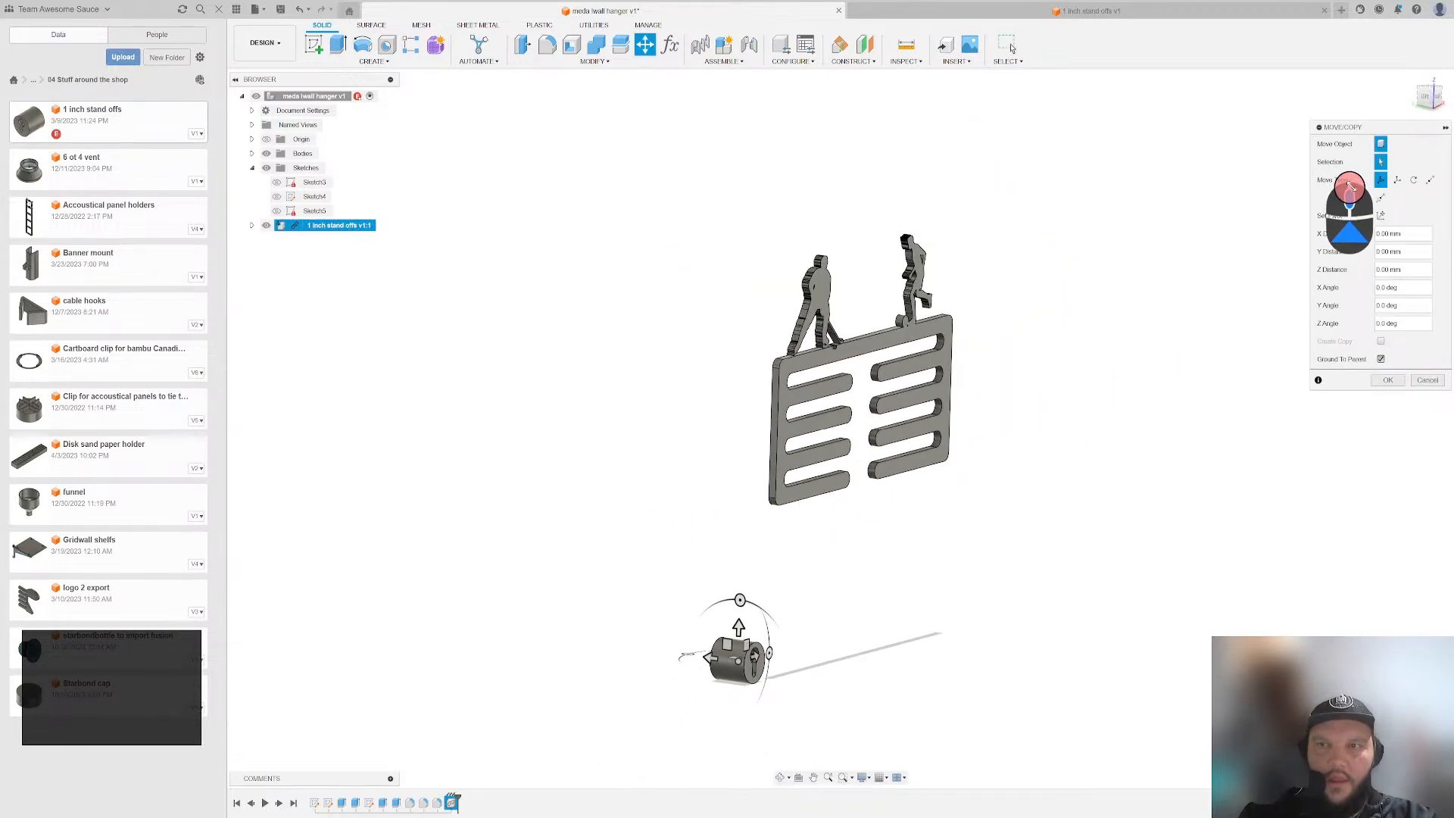
{"action": "left_click", "coordinate": [1427, 100]}
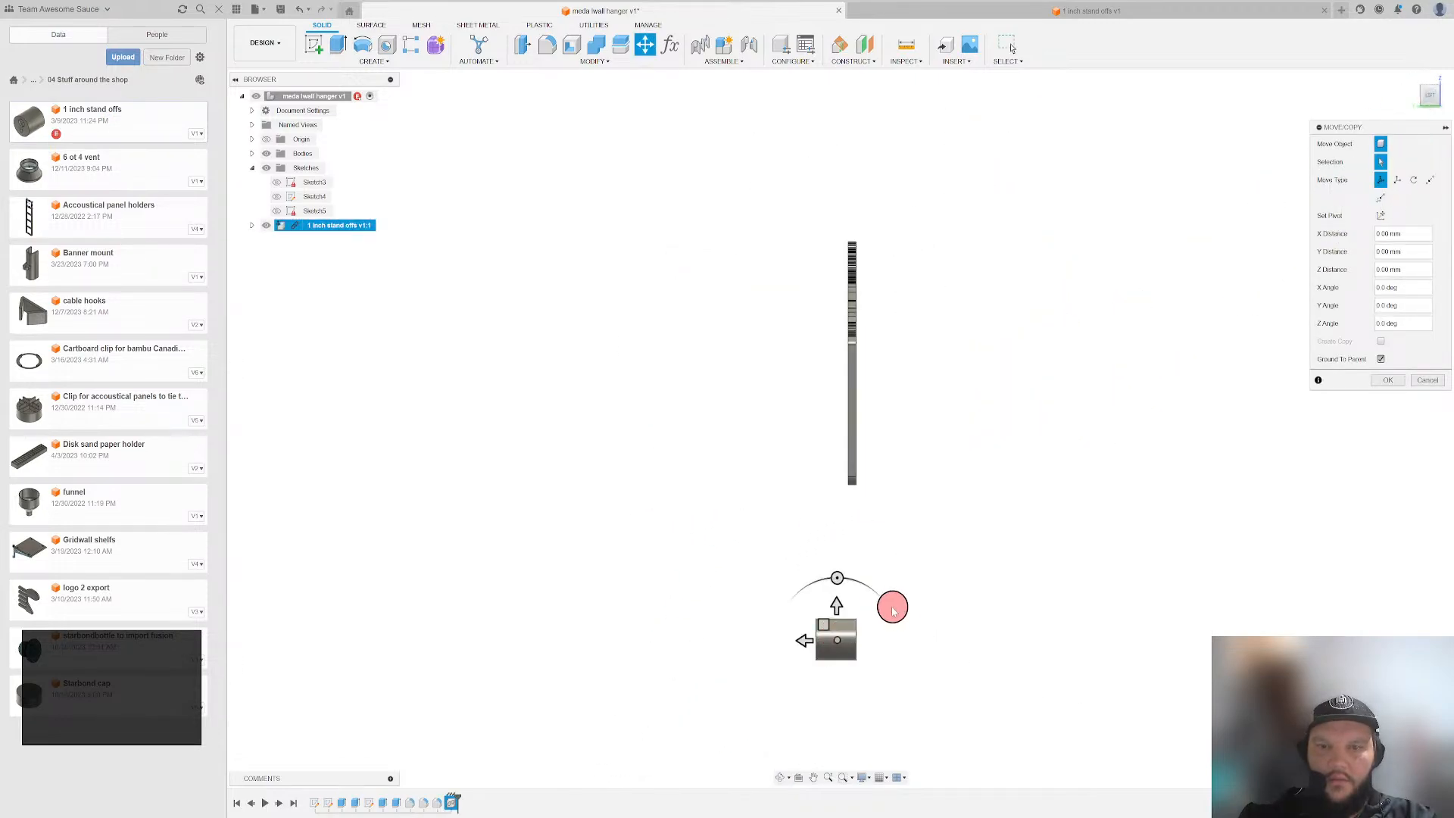
{"action": "left_click_drag", "start_coordinate": [834, 577], "coordinate": [840, 695]}
{"action": "middle_click_drag", "start_coordinate": [997, 552], "coordinate": [1050, 558], "text": "shift"}
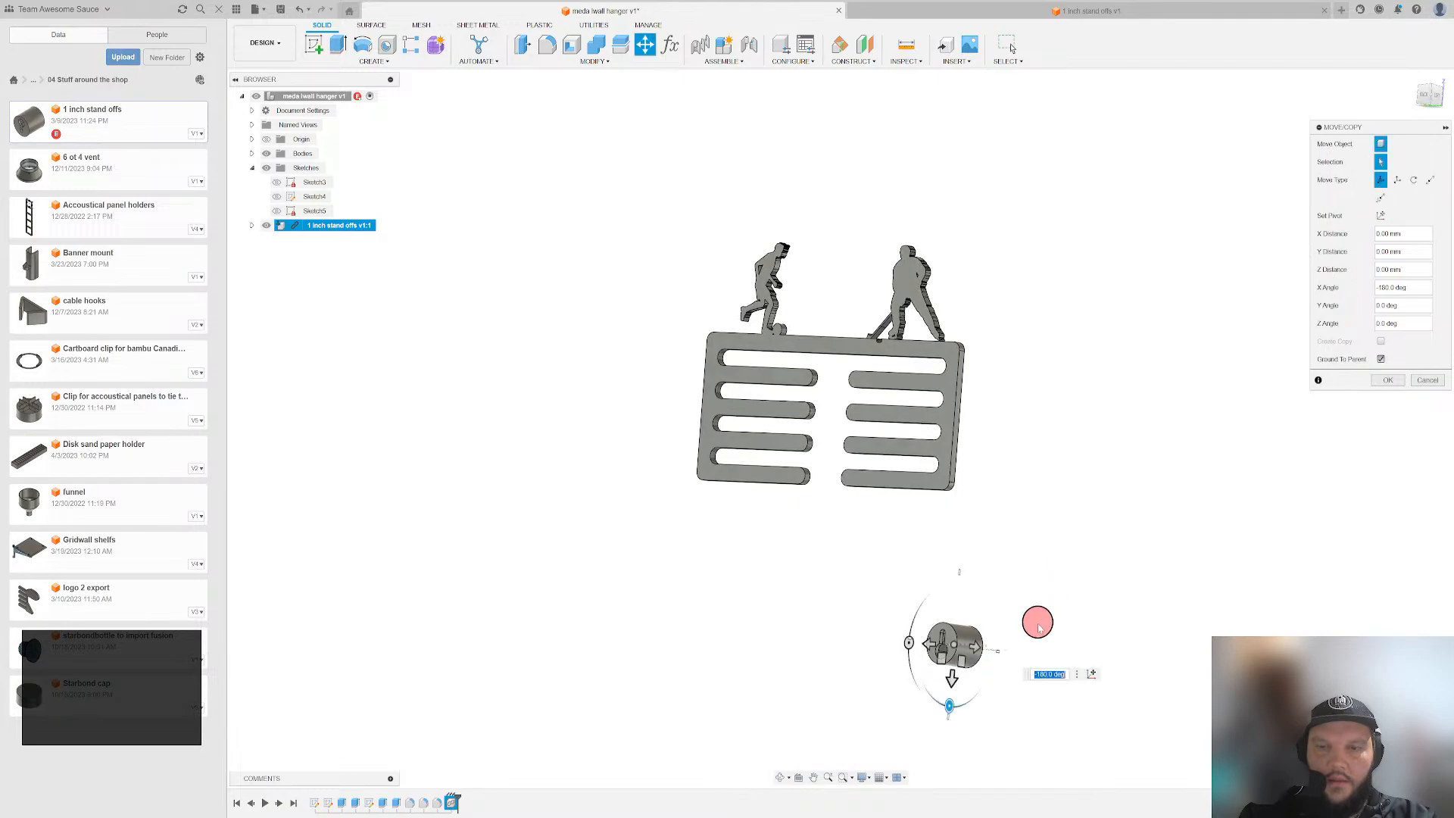
- Move the stand-off about 33 mm in X and -171 mm in Z to the hanger's upper corner behind the hockey player
{"action": "left_click", "coordinate": [1424, 104]}
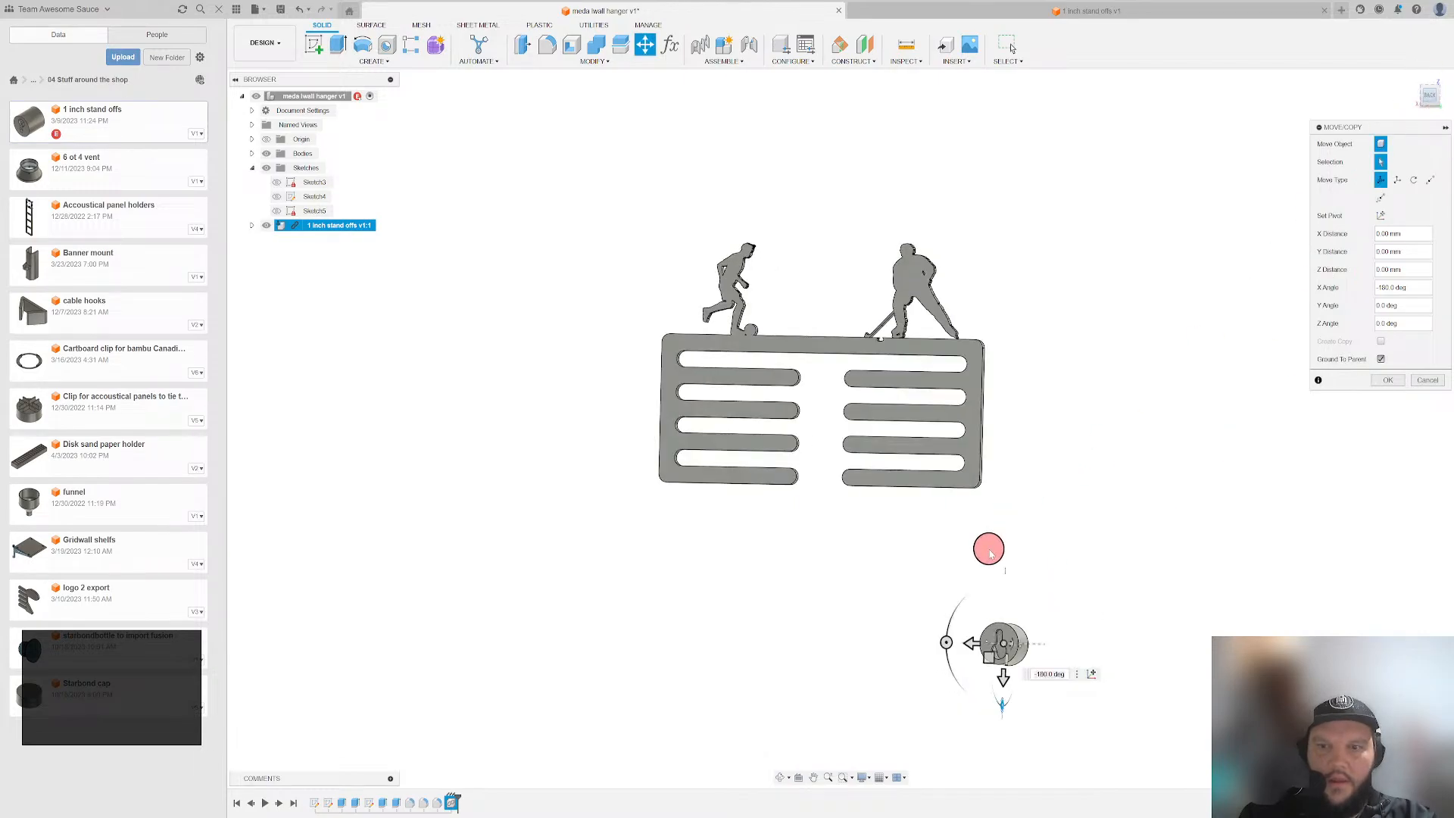
{"action": "left_click_drag", "start_coordinate": [1016, 631], "coordinate": [943, 306]}
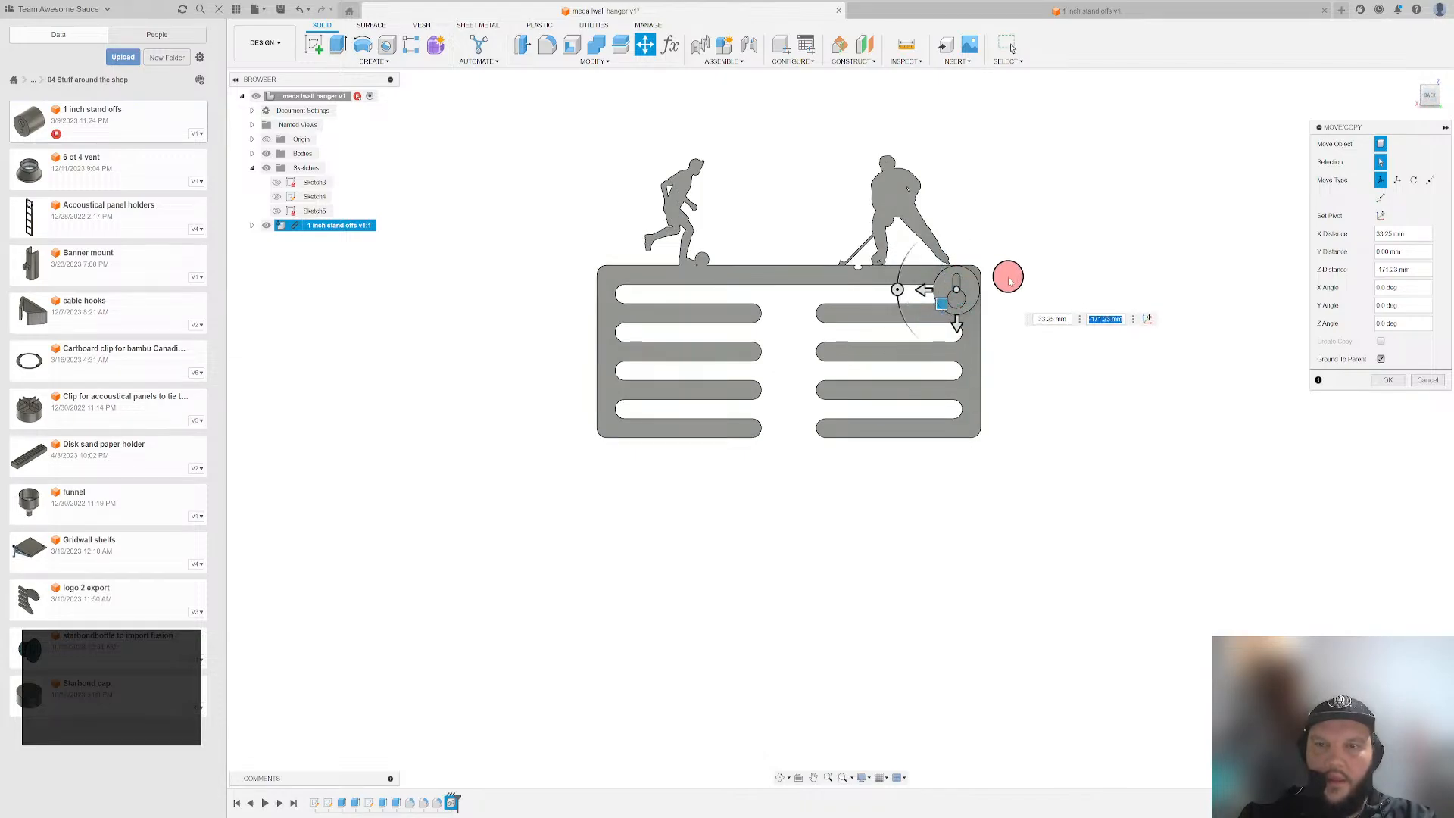
{"action": "scroll", "coordinate": [1011, 274], "scroll_direction": "down", "scroll_amount": 5}
{"action": "middle_click_drag", "start_coordinate": [1016, 227], "coordinate": [967, 272], "text": "shift"}
{"action": "scroll", "coordinate": [1088, 259], "scroll_direction": "up", "scroll_amount": 4}
{"action": "scroll", "coordinate": [797, 272], "scroll_direction": "down", "scroll_amount": 3}
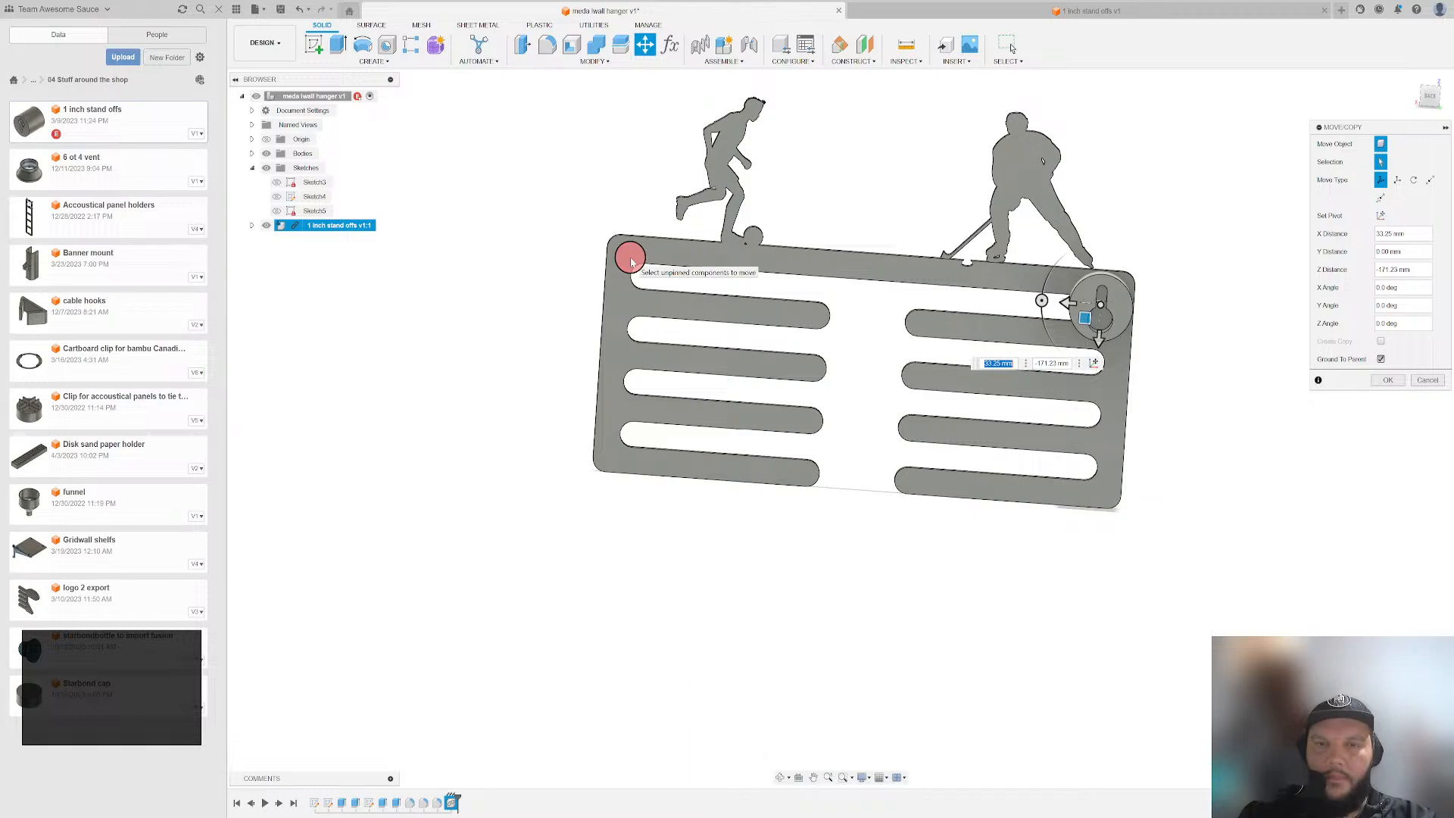
- Shift the stand-off -6 mm in Y so it sits against the hanger's rear face, and accept its placement
{"action": "middle_click_drag", "start_coordinate": [808, 385], "coordinate": [941, 318], "text": "shift"}
{"action": "scroll", "coordinate": [941, 318], "scroll_direction": "up", "scroll_amount": 5}
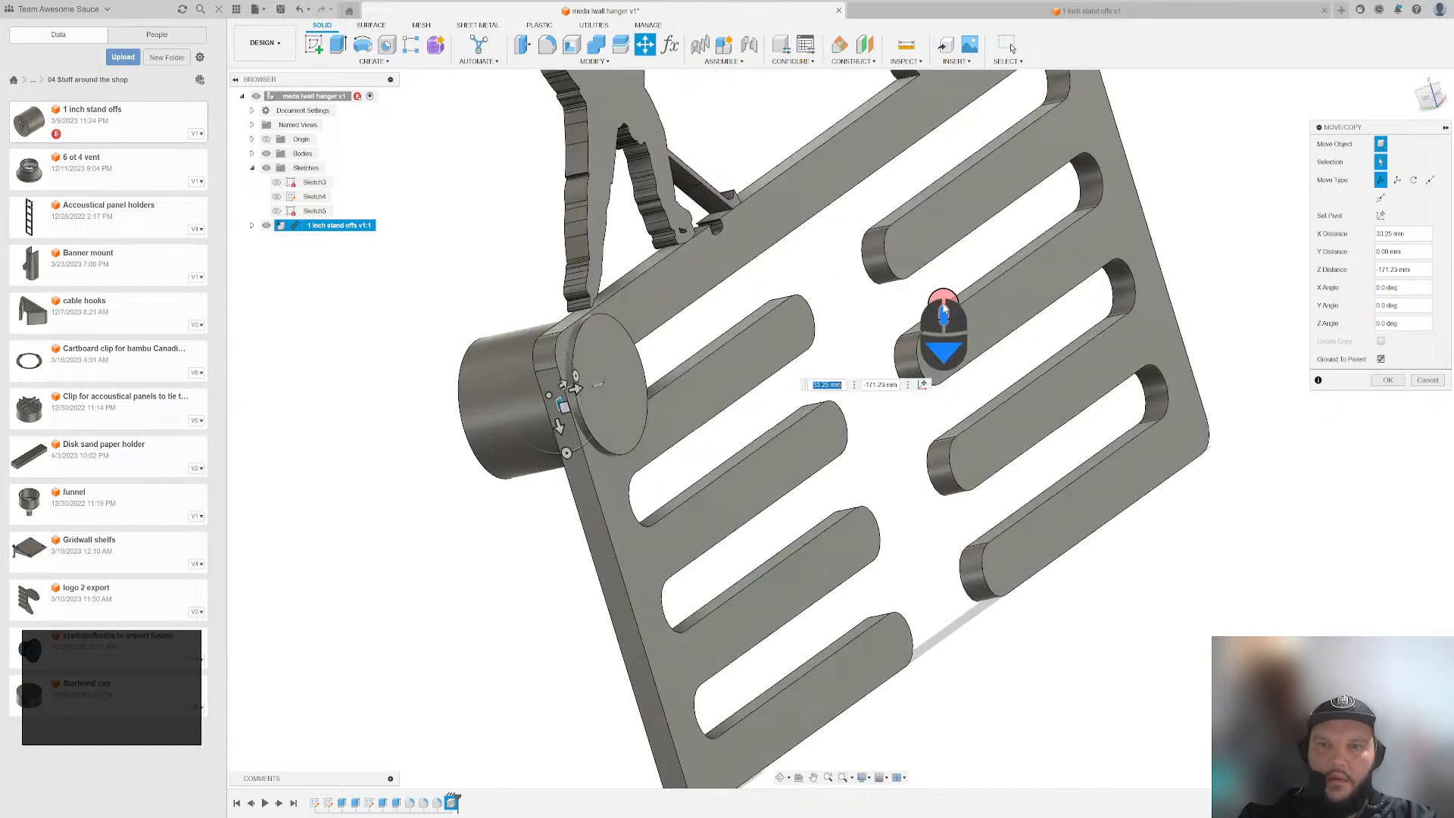
{"action": "left_click", "coordinate": [1419, 106]}
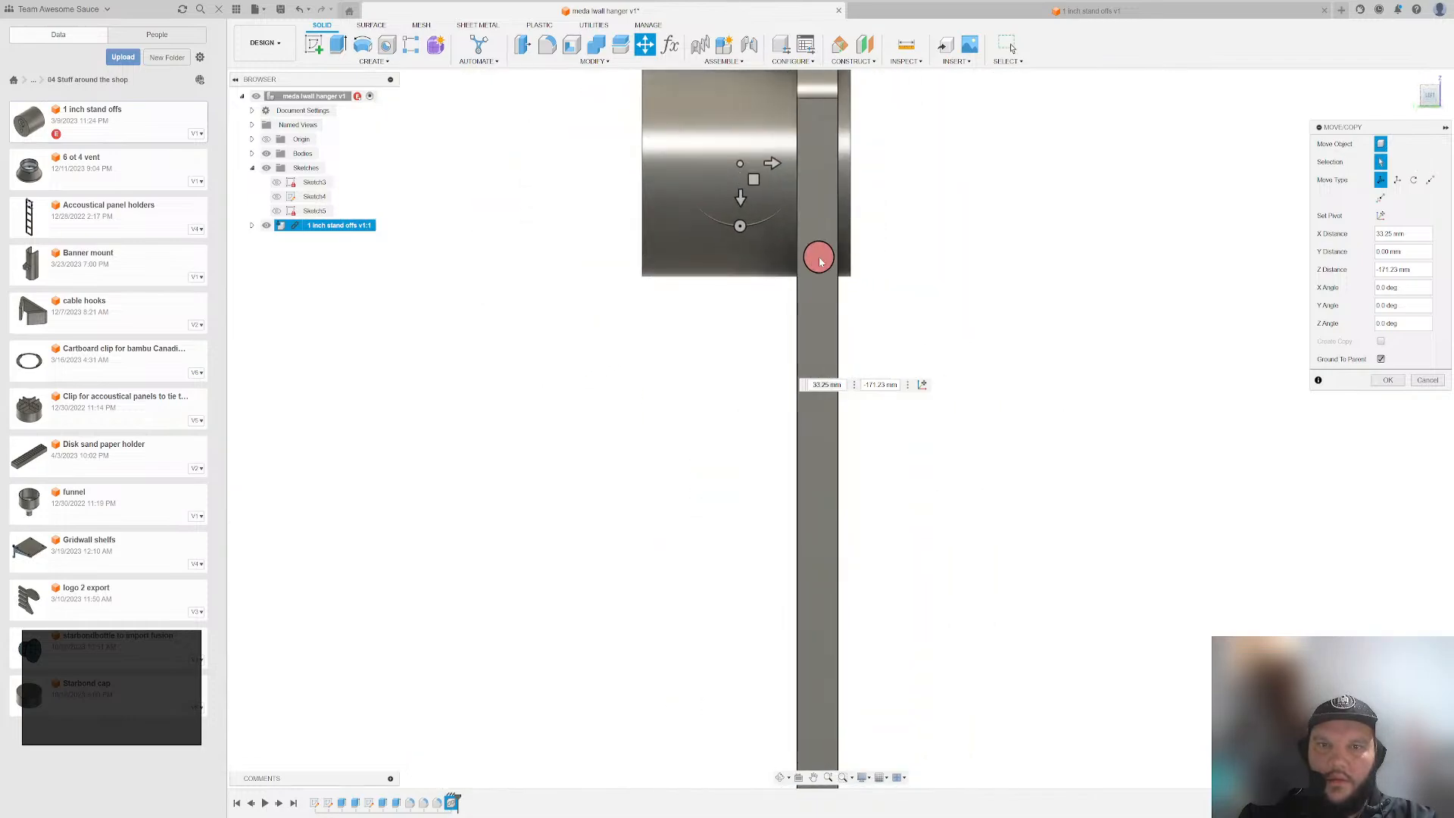
{"action": "middle_click_drag", "start_coordinate": [818, 256], "coordinate": [794, 386]}
{"action": "scroll", "coordinate": [774, 383], "scroll_direction": "up", "scroll_amount": 2}
{"action": "left_click_drag", "start_coordinate": [729, 318], "coordinate": [667, 324]}
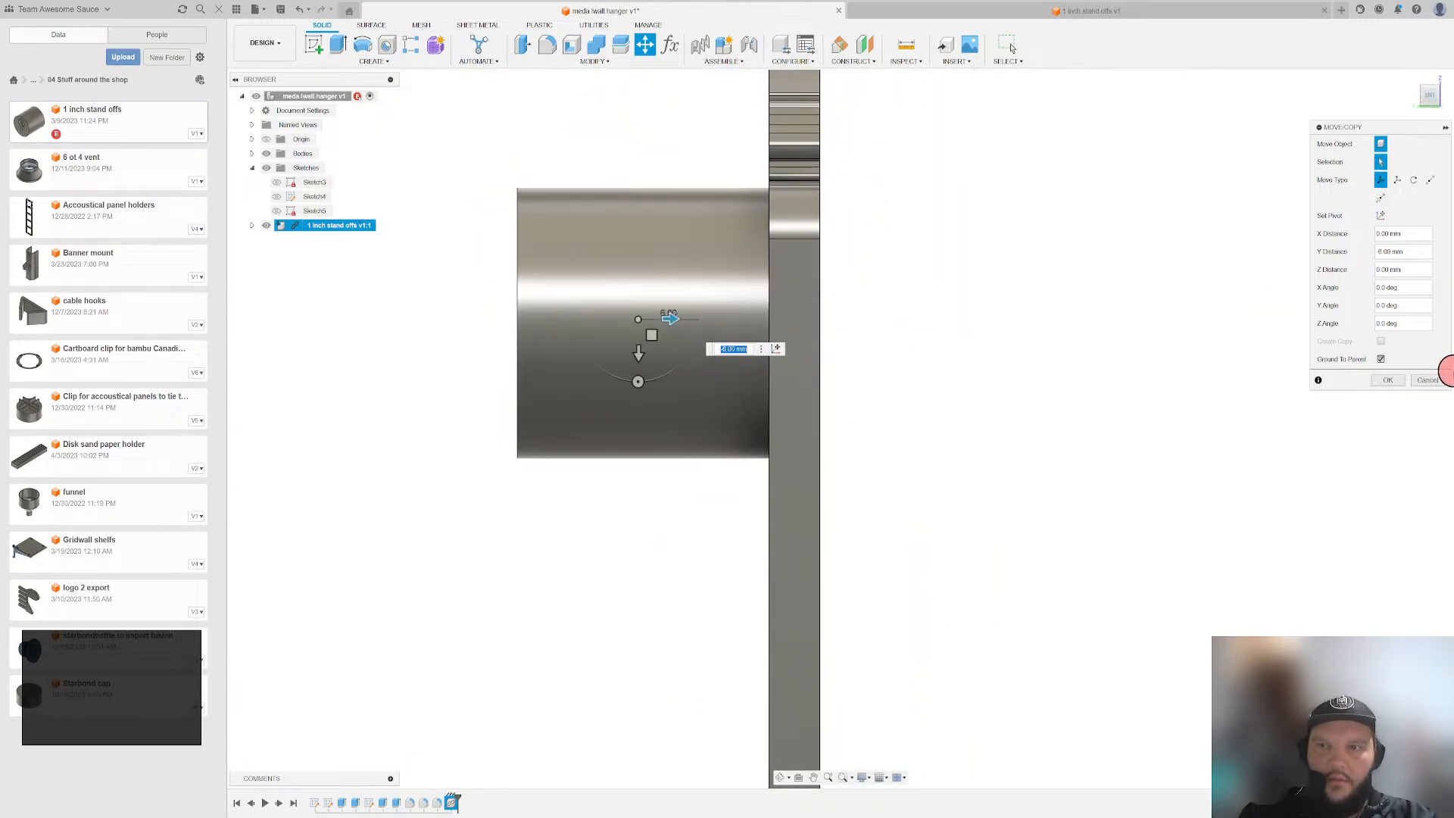
{"action": "left_click", "coordinate": [1388, 380]}
- Measure the distance from the stand-off's outer rim to the hanger's rear face and examine its keyhole opening up close
{"action": "middle_click_drag", "start_coordinate": [767, 351], "coordinate": [984, 334], "text": "shift"}
{"action": "scroll", "coordinate": [974, 357], "scroll_direction": "down", "scroll_amount": 5}
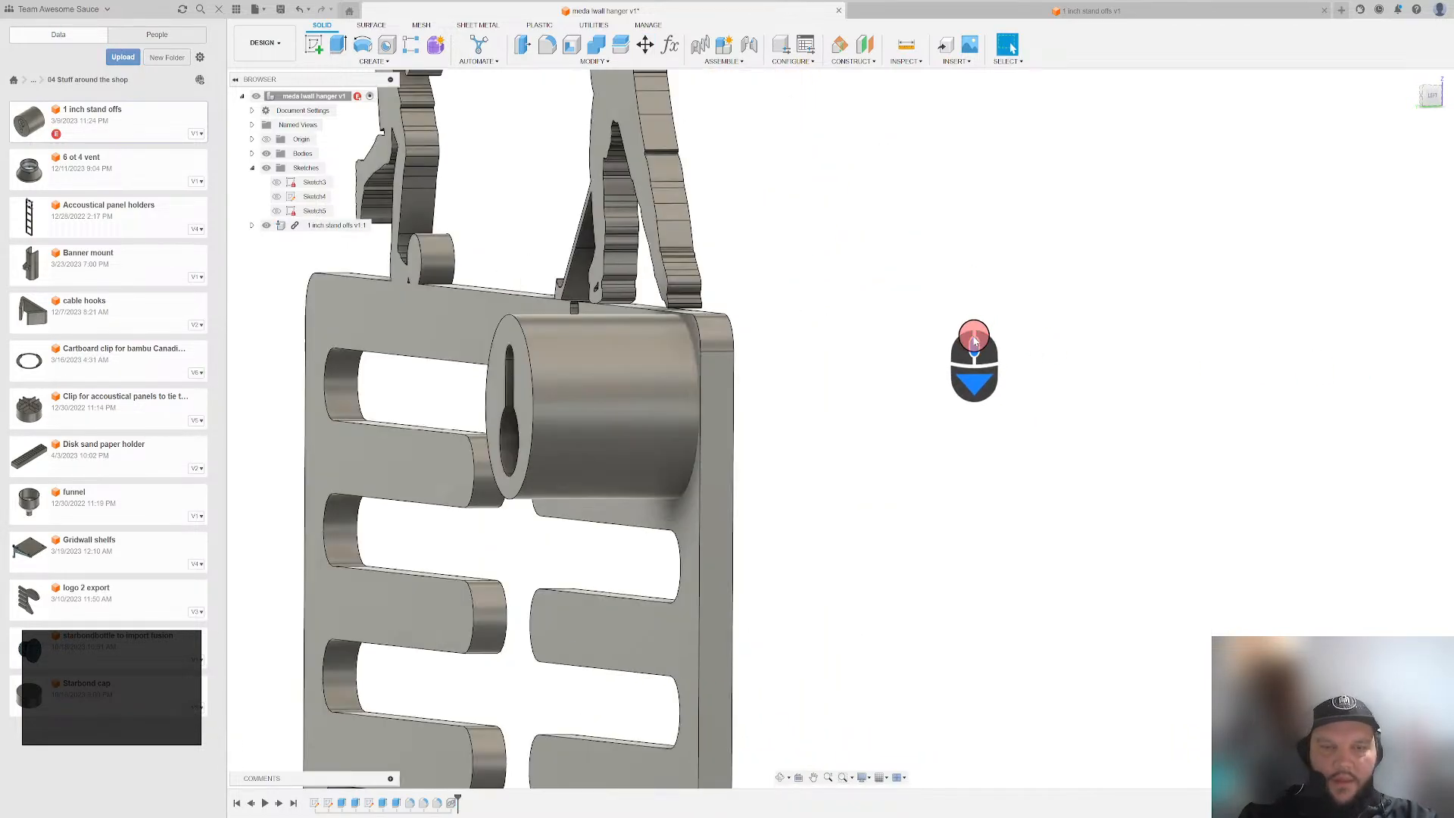
{"action": "key", "text": "i"}
{"action": "left_click", "coordinate": [528, 360]}
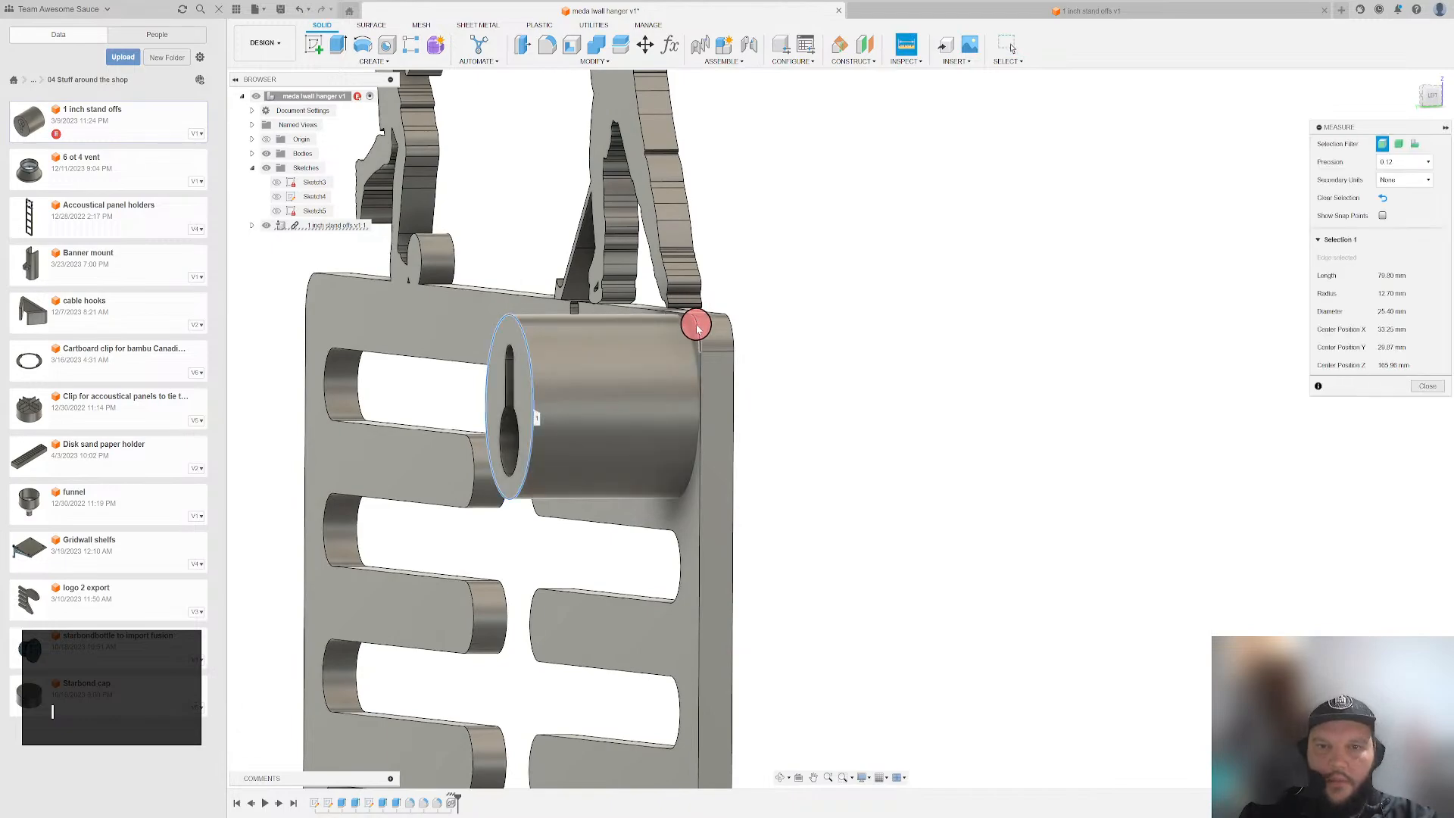
{"action": "left_click", "coordinate": [691, 328]}
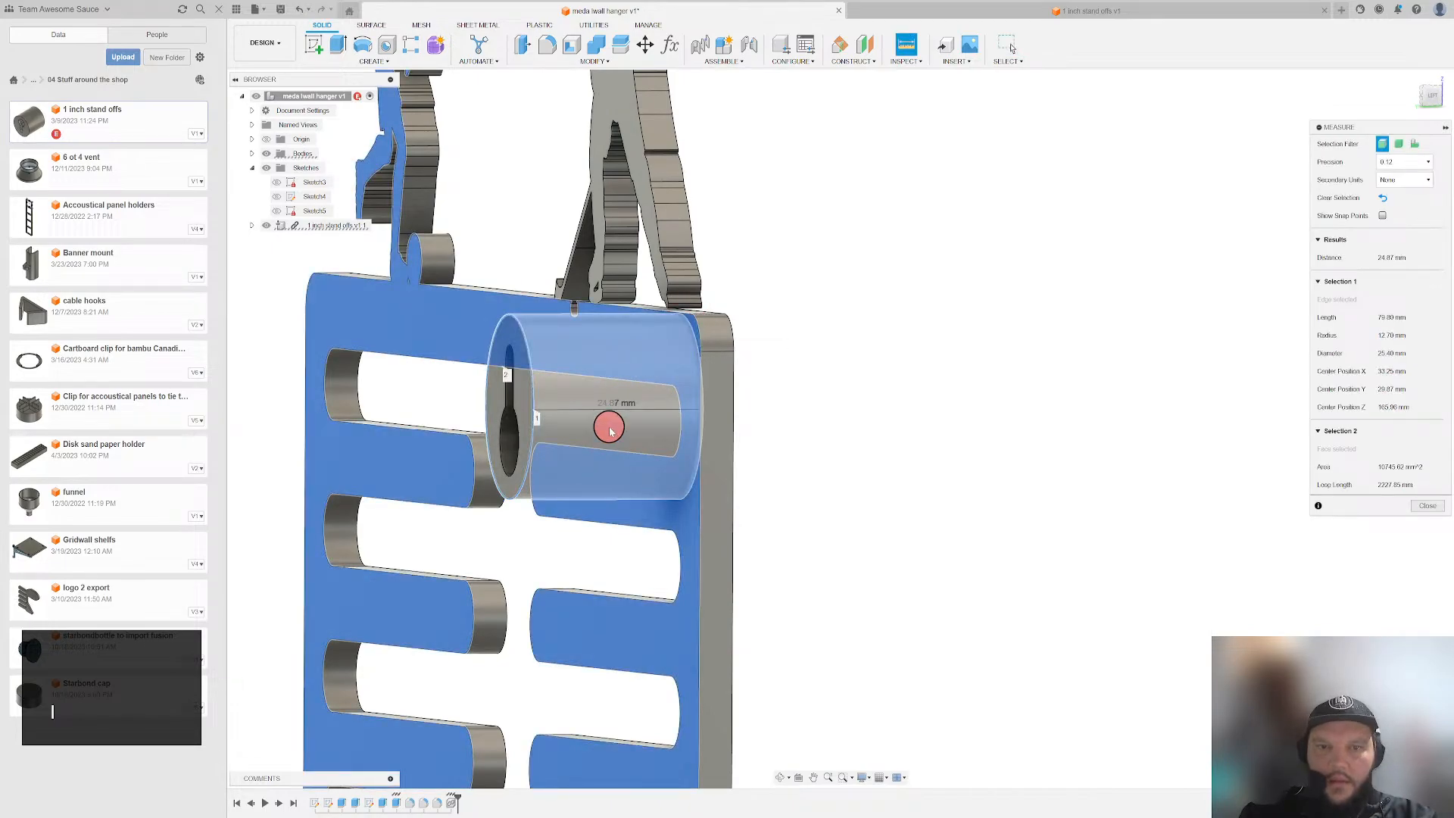
{"action": "scroll", "coordinate": [630, 415], "scroll_direction": "up", "scroll_amount": 3}
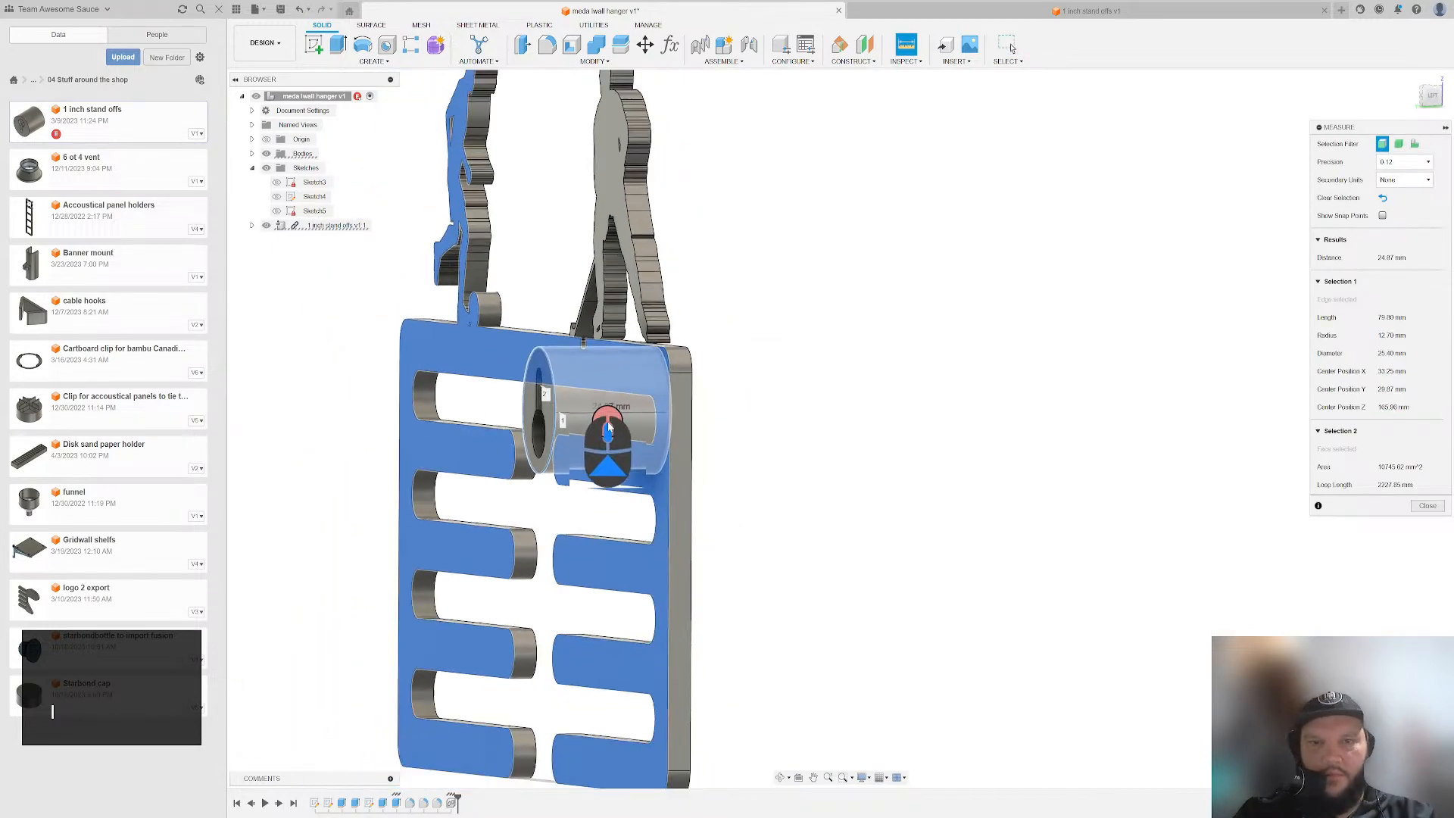
{"action": "scroll", "coordinate": [610, 413], "scroll_direction": "down", "scroll_amount": 3}
{"action": "left_click", "coordinate": [847, 340]}
{"action": "scroll", "coordinate": [586, 385], "scroll_direction": "down", "scroll_amount": 3}
{"action": "scroll", "coordinate": [585, 385], "scroll_direction": "down", "scroll_amount": 1}
{"action": "middle_click_drag", "start_coordinate": [477, 396], "coordinate": [541, 400], "text": "shift"}
{"action": "scroll", "coordinate": [800, 348], "scroll_direction": "up", "scroll_amount": 3}
{"action": "scroll", "coordinate": [588, 386], "scroll_direction": "down", "scroll_amount": 3}
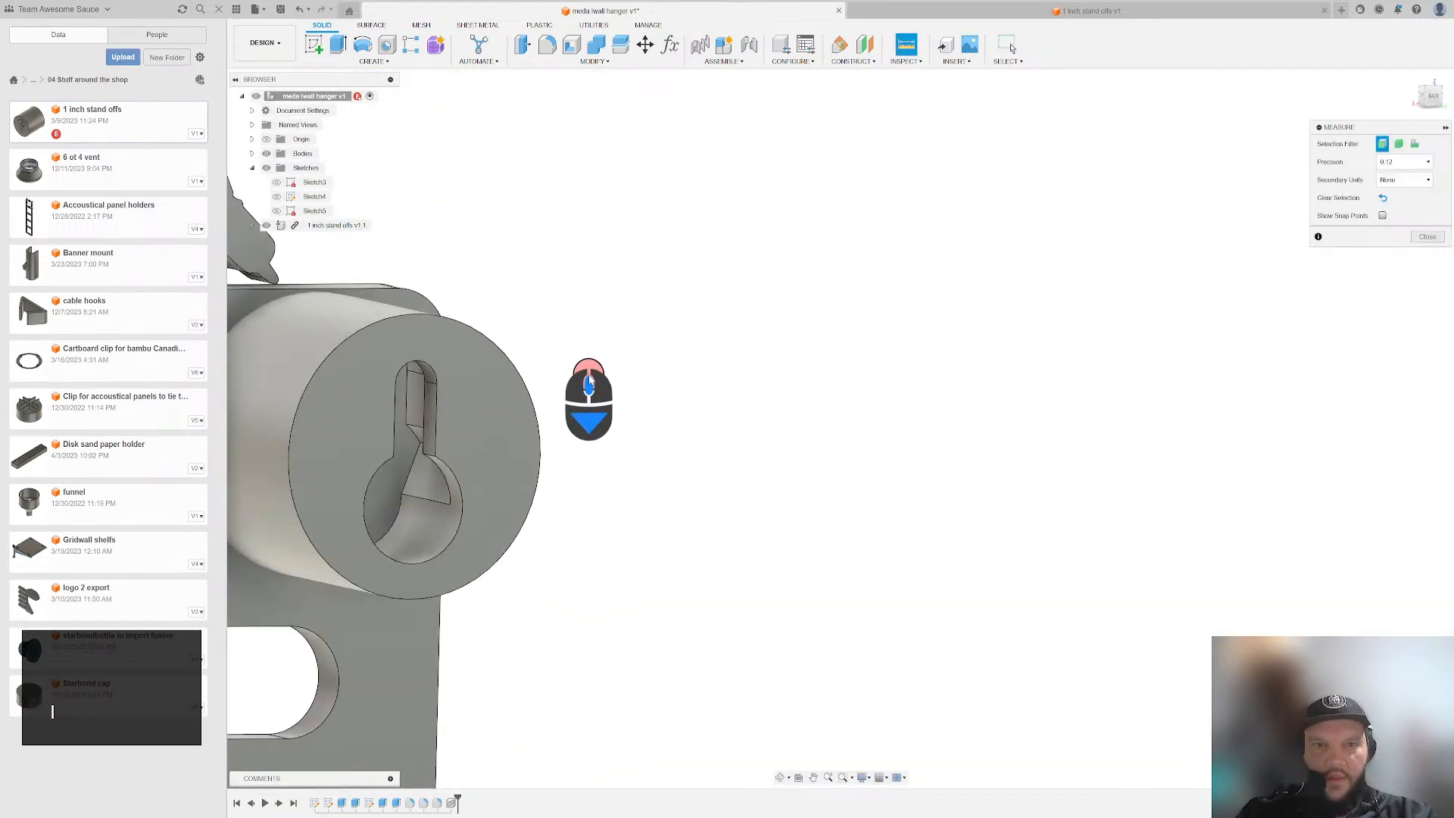
- Inspect the wide opening, narrow slot and internal recess of the keyhole in the stand-off's rear face
{"action": "scroll", "coordinate": [777, 442], "scroll_direction": "up", "scroll_amount": 3}
{"action": "scroll", "coordinate": [568, 471], "scroll_direction": "down", "scroll_amount": 3}
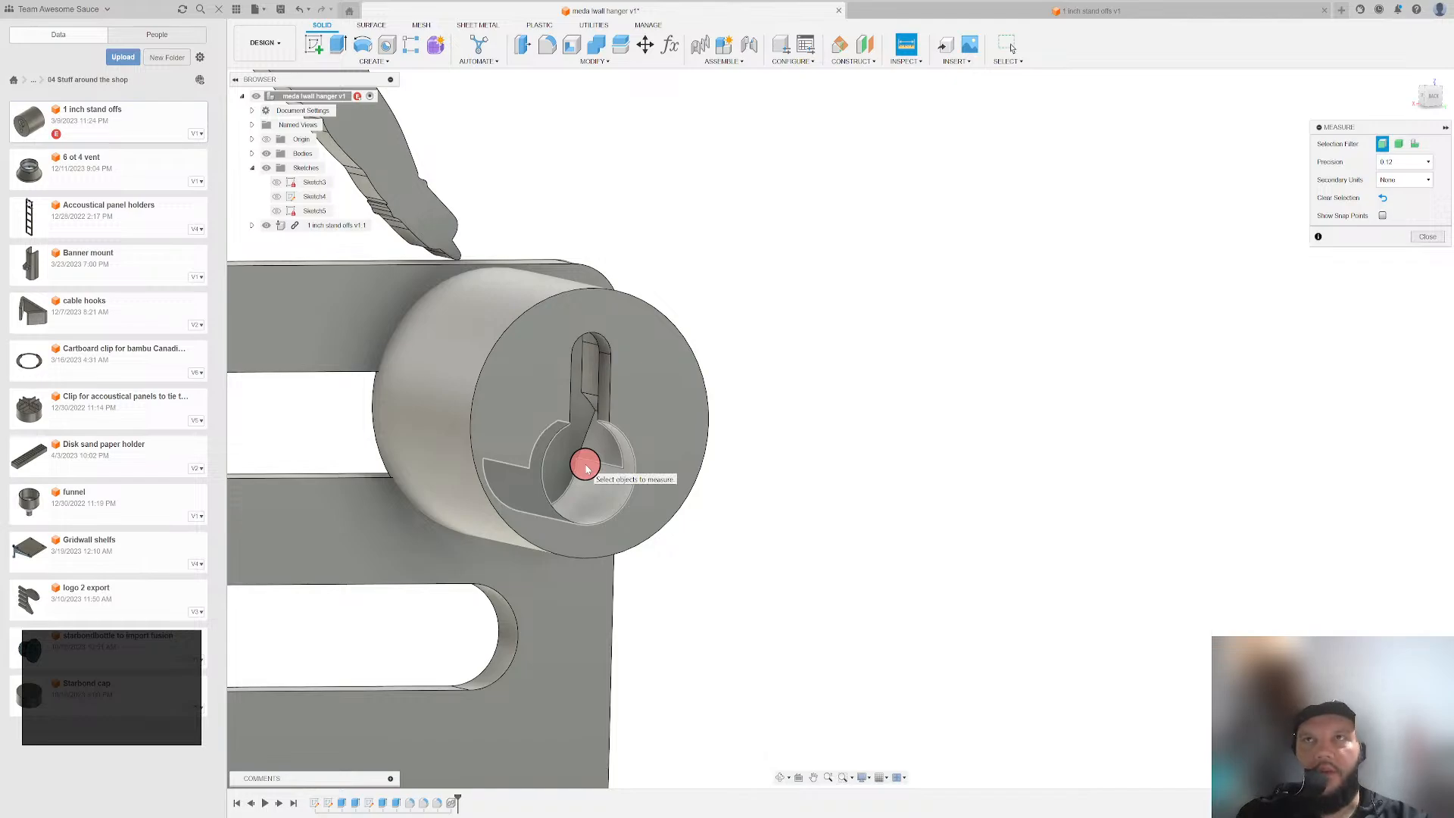
{"action": "scroll", "coordinate": [659, 445], "scroll_direction": "down", "scroll_amount": 5}
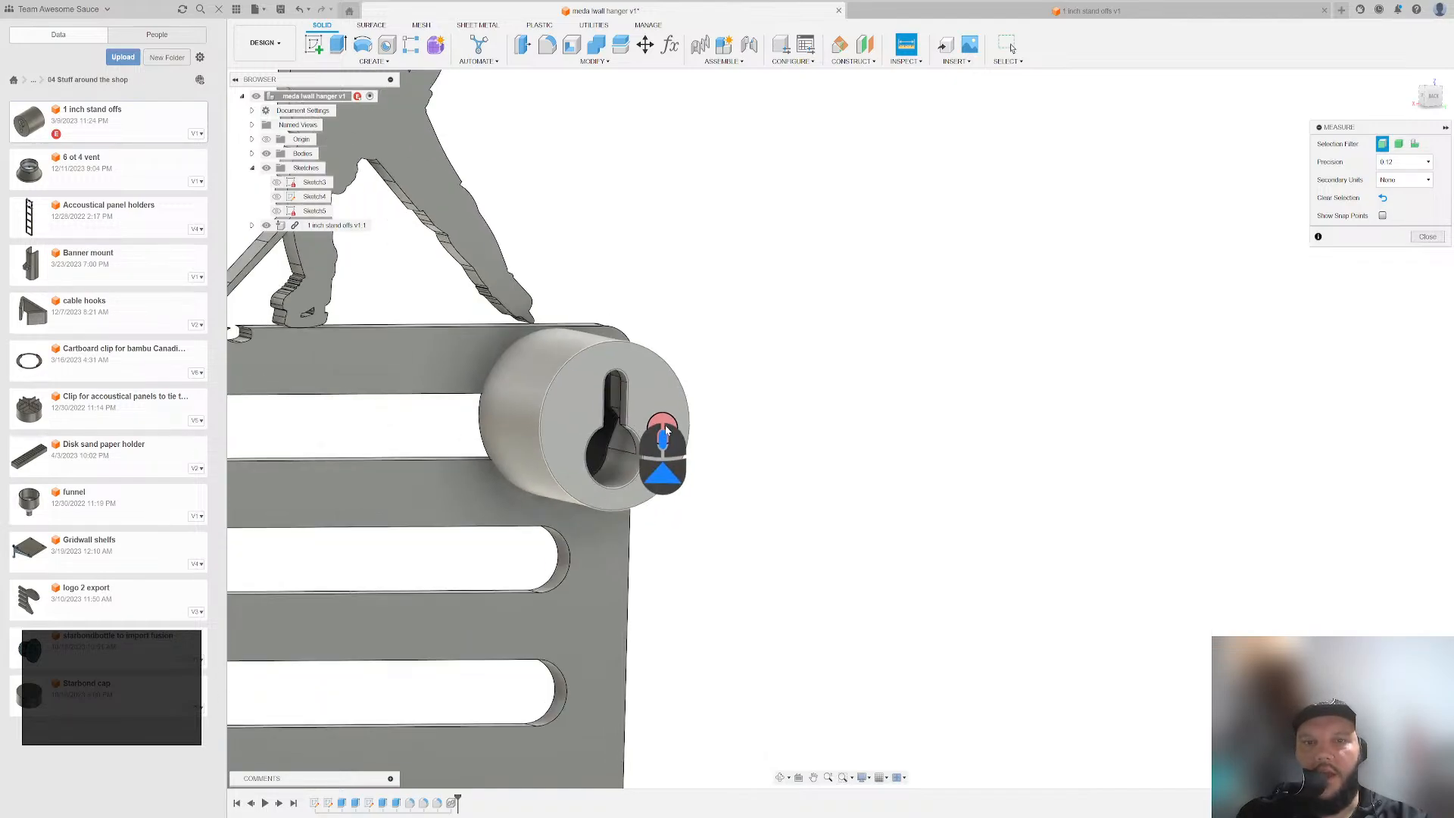
{"action": "scroll", "coordinate": [659, 443], "scroll_direction": "up", "scroll_amount": 5}
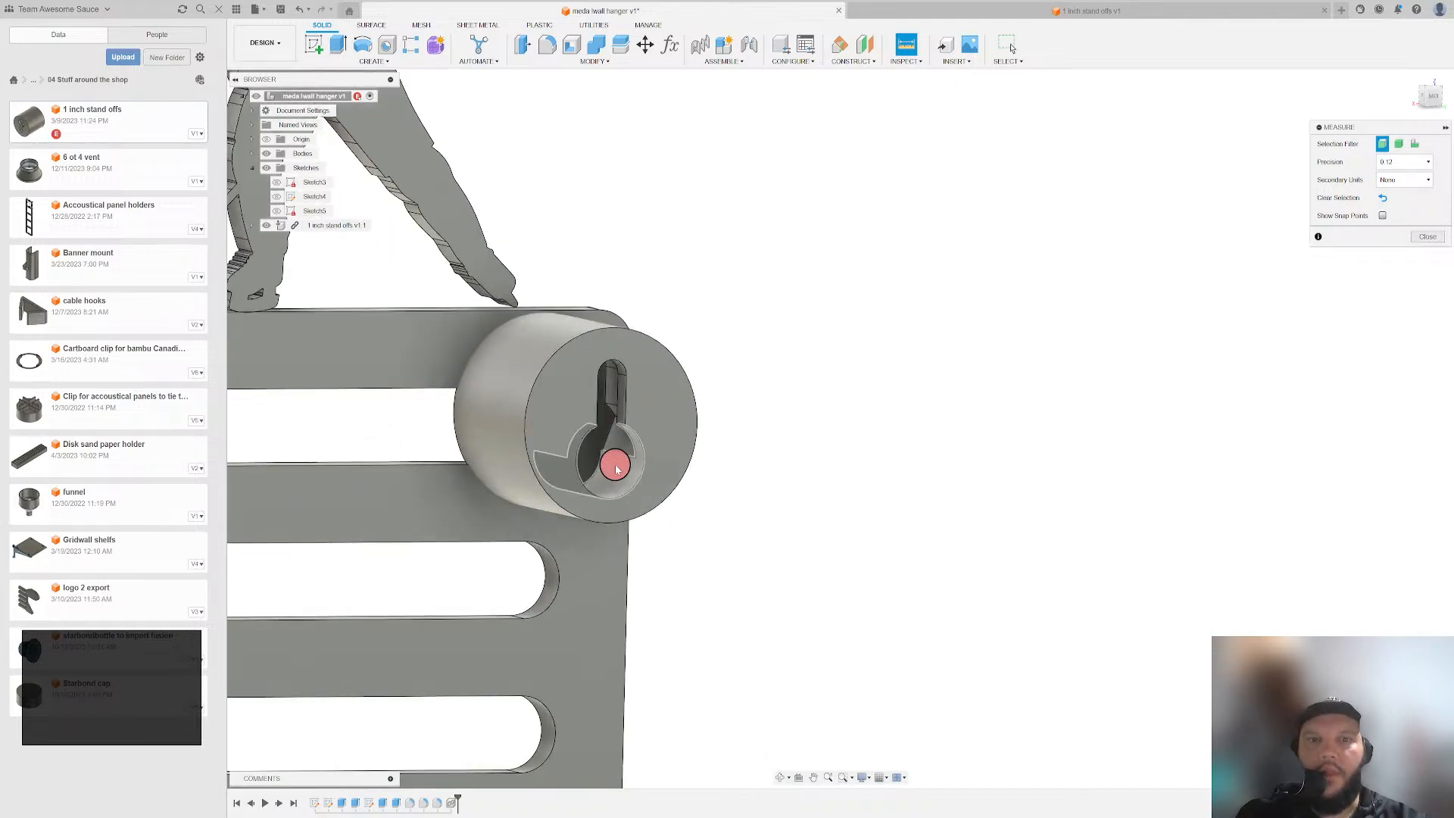
{"action": "scroll", "coordinate": [607, 487], "scroll_direction": "down", "scroll_amount": 3}
{"action": "scroll", "coordinate": [629, 444], "scroll_direction": "up", "scroll_amount": 5}
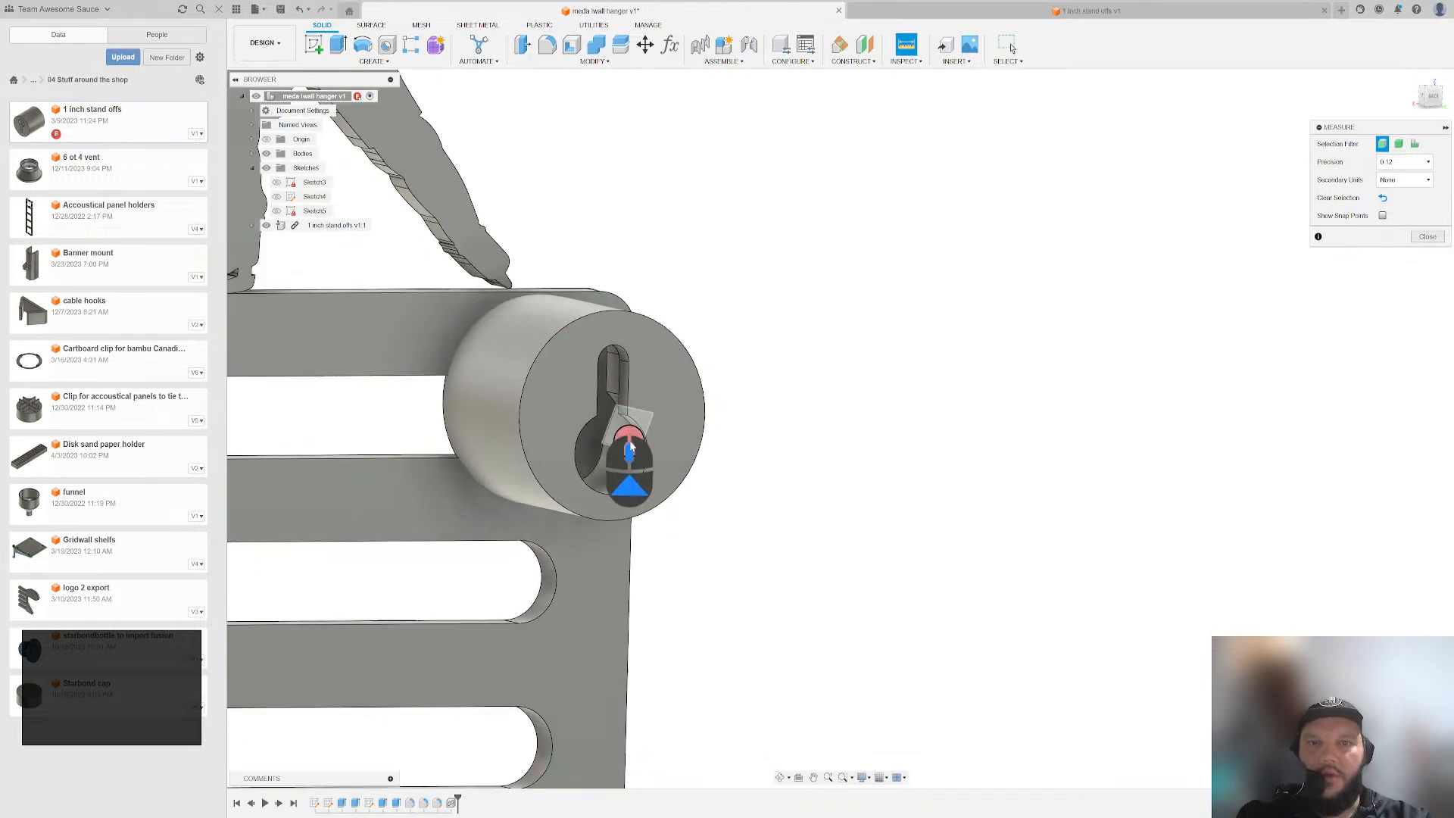
{"action": "scroll", "coordinate": [641, 452], "scroll_direction": "down", "scroll_amount": 6}
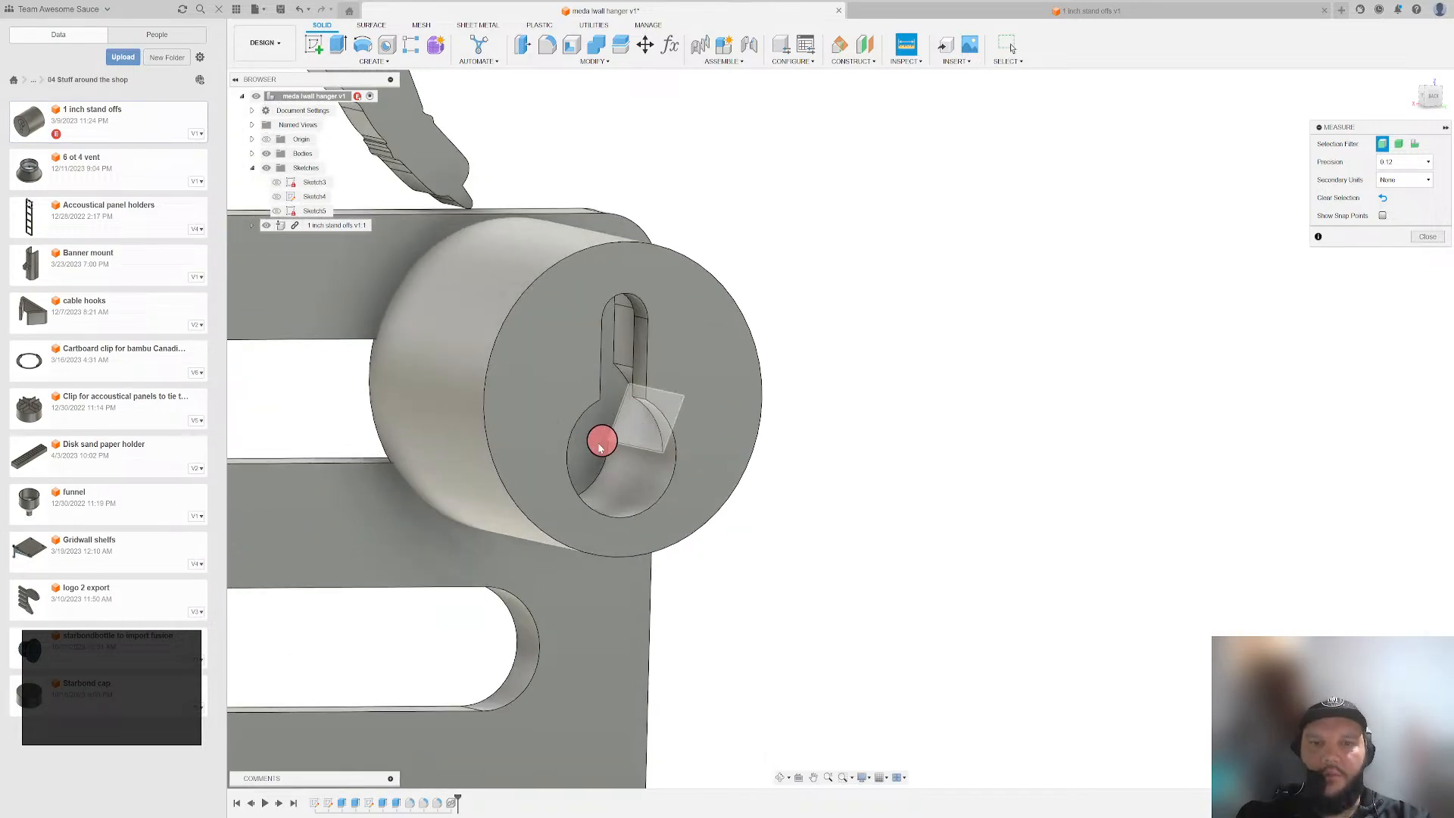
{"action": "scroll", "coordinate": [622, 428], "scroll_direction": "up", "scroll_amount": 4}
{"action": "scroll", "coordinate": [626, 416], "scroll_direction": "down", "scroll_amount": 4}
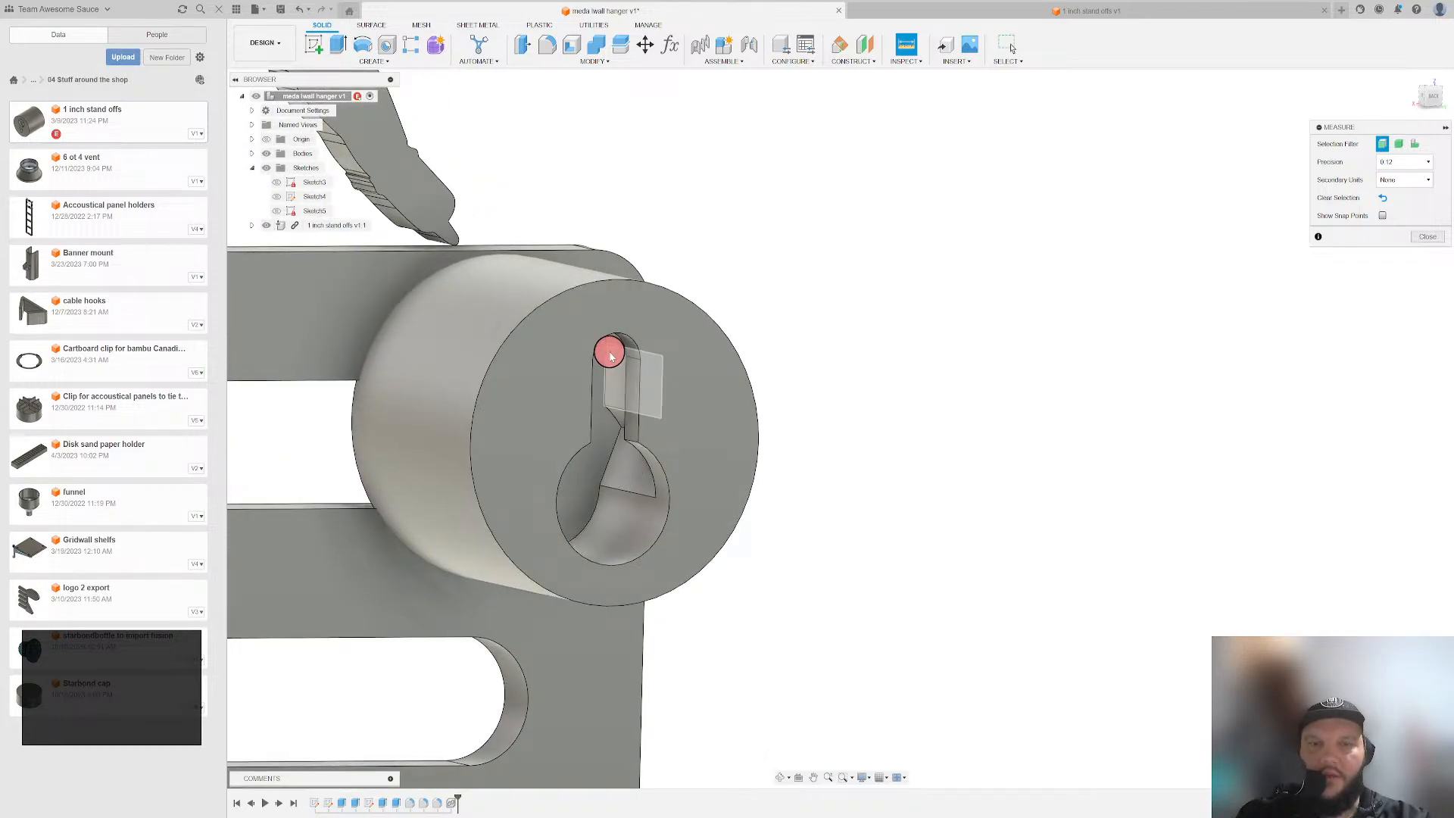
{"action": "scroll", "coordinate": [611, 356], "scroll_direction": "up", "scroll_amount": 6}
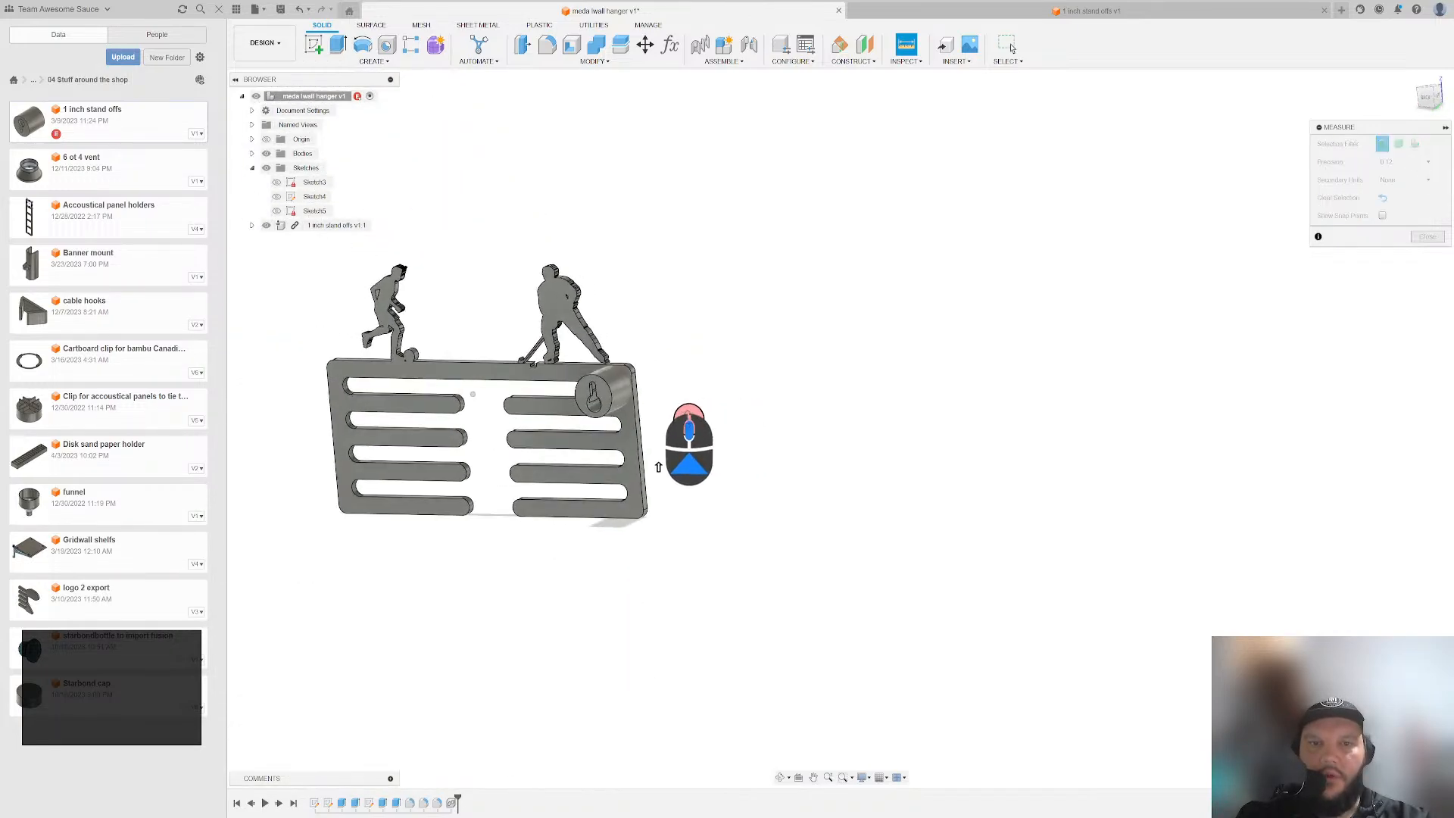
- Examine from the front and back how the stand-off overlaps the hanger's upper corner and the adjacent slot
{"action": "middle_click_drag", "start_coordinate": [688, 429], "coordinate": [617, 413], "text": "shift"}
{"action": "scroll", "coordinate": [571, 377], "scroll_direction": "down", "scroll_amount": 3}
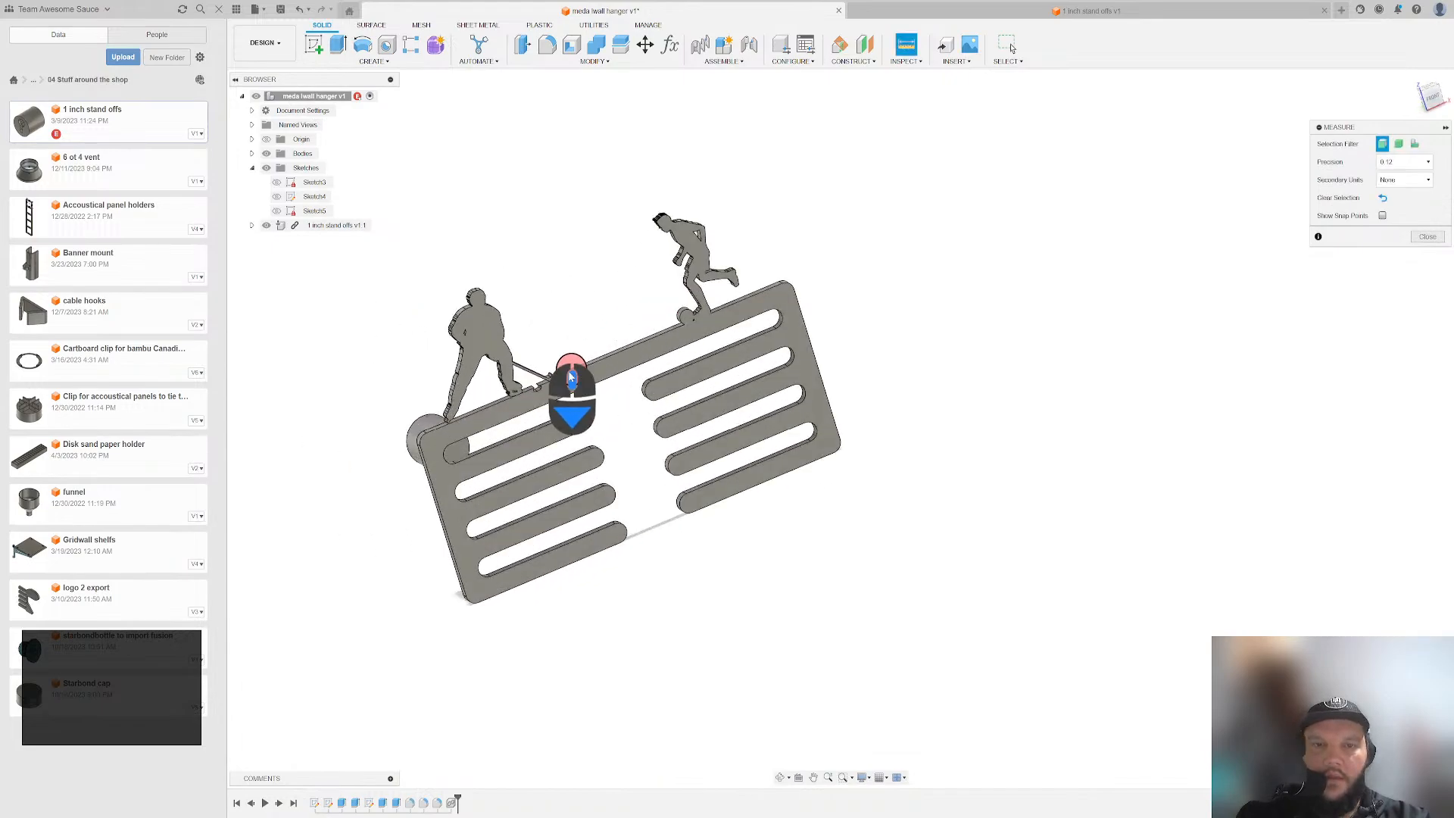
{"action": "scroll", "coordinate": [598, 379], "scroll_direction": "down", "scroll_amount": 3}
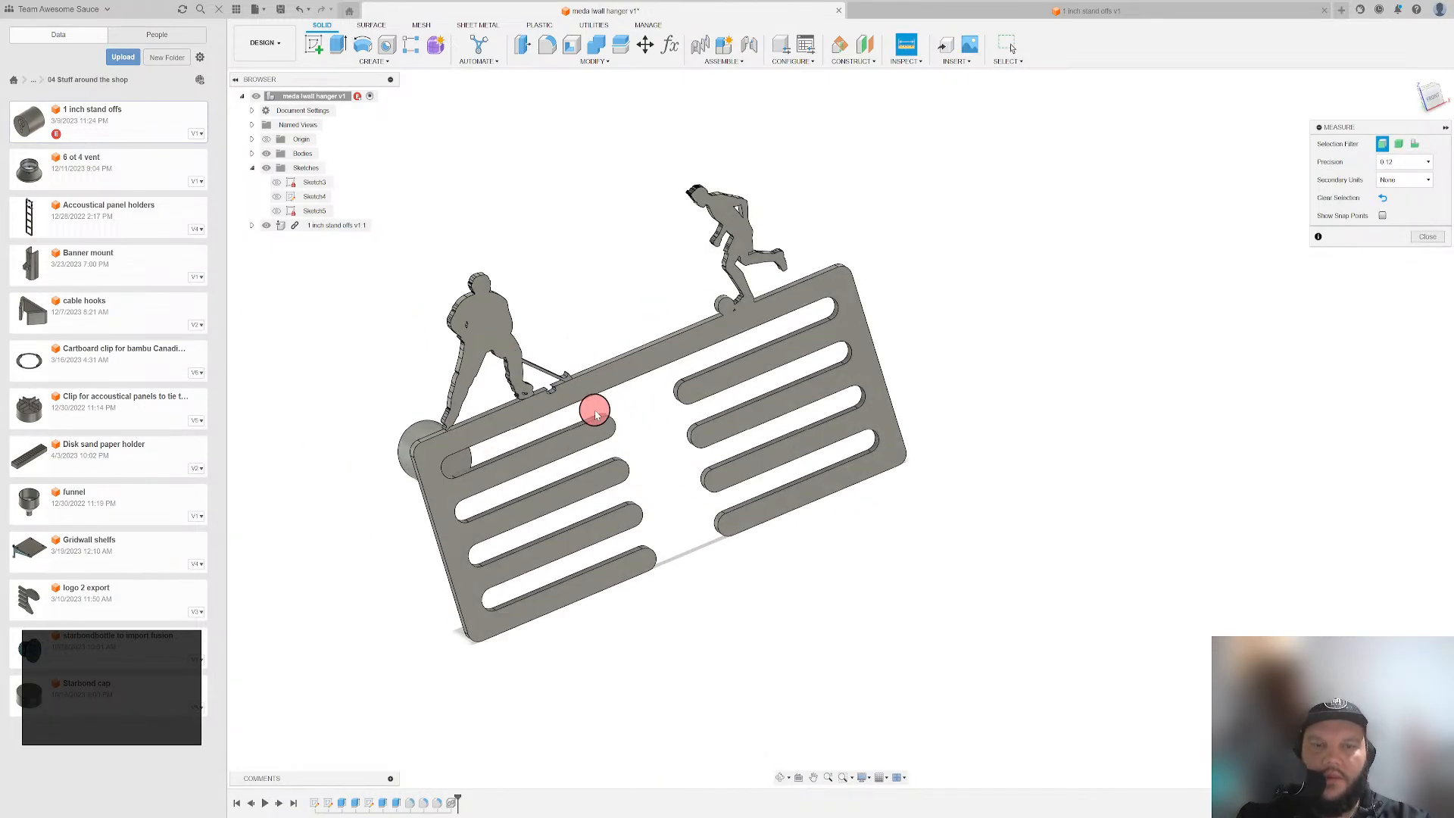
{"action": "scroll", "coordinate": [515, 405], "scroll_direction": "down", "scroll_amount": 5}
{"action": "middle_click_drag", "start_coordinate": [449, 402], "coordinate": [568, 399], "text": "shift"}
{"action": "scroll", "coordinate": [536, 454], "scroll_direction": "down", "scroll_amount": 8}
{"action": "scroll", "coordinate": [698, 464], "scroll_direction": "down", "scroll_amount": 1}
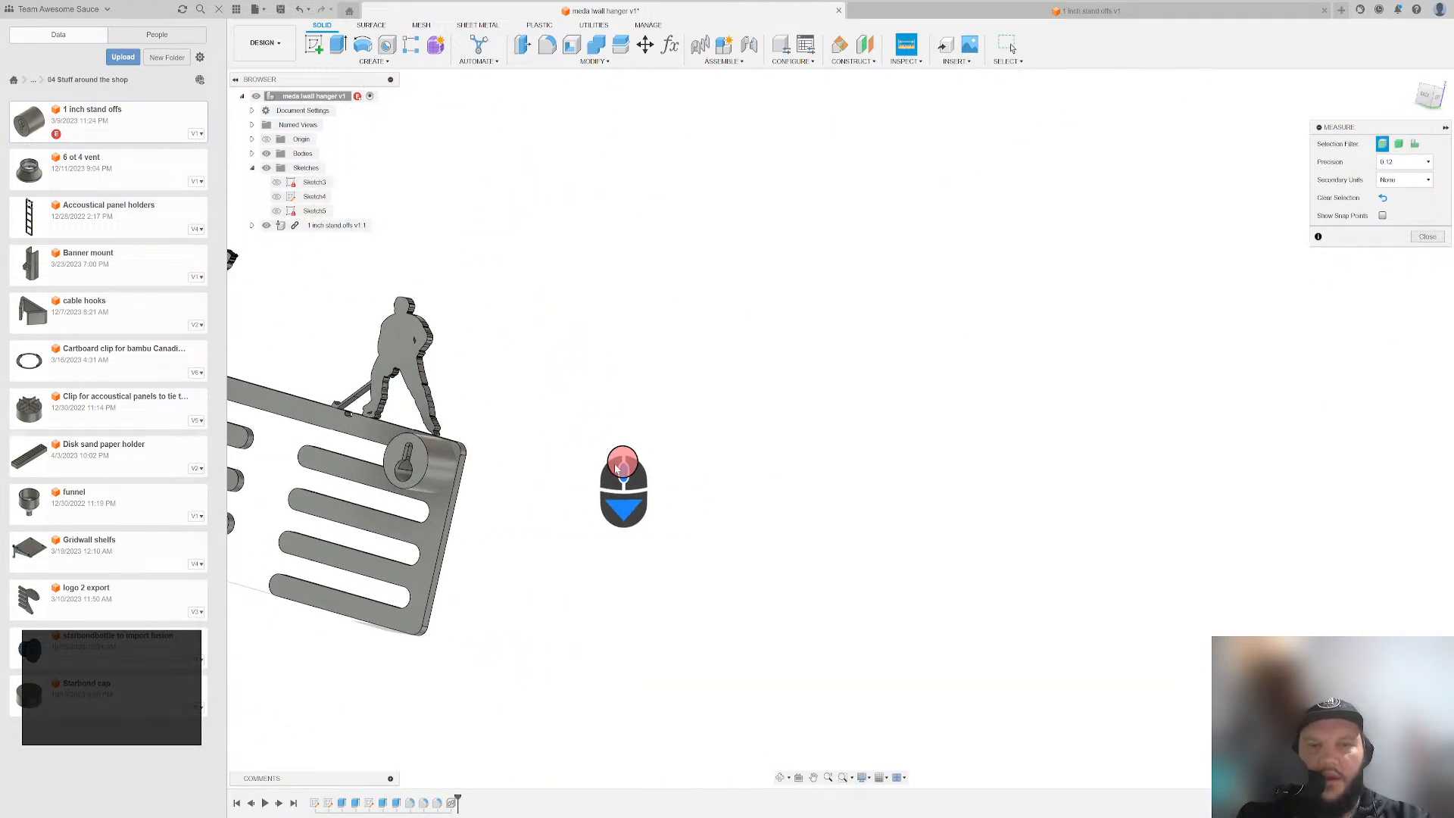
{"action": "middle_click_drag", "start_coordinate": [602, 463], "coordinate": [848, 428]}
{"action": "scroll", "coordinate": [680, 459], "scroll_direction": "down", "scroll_amount": 2}
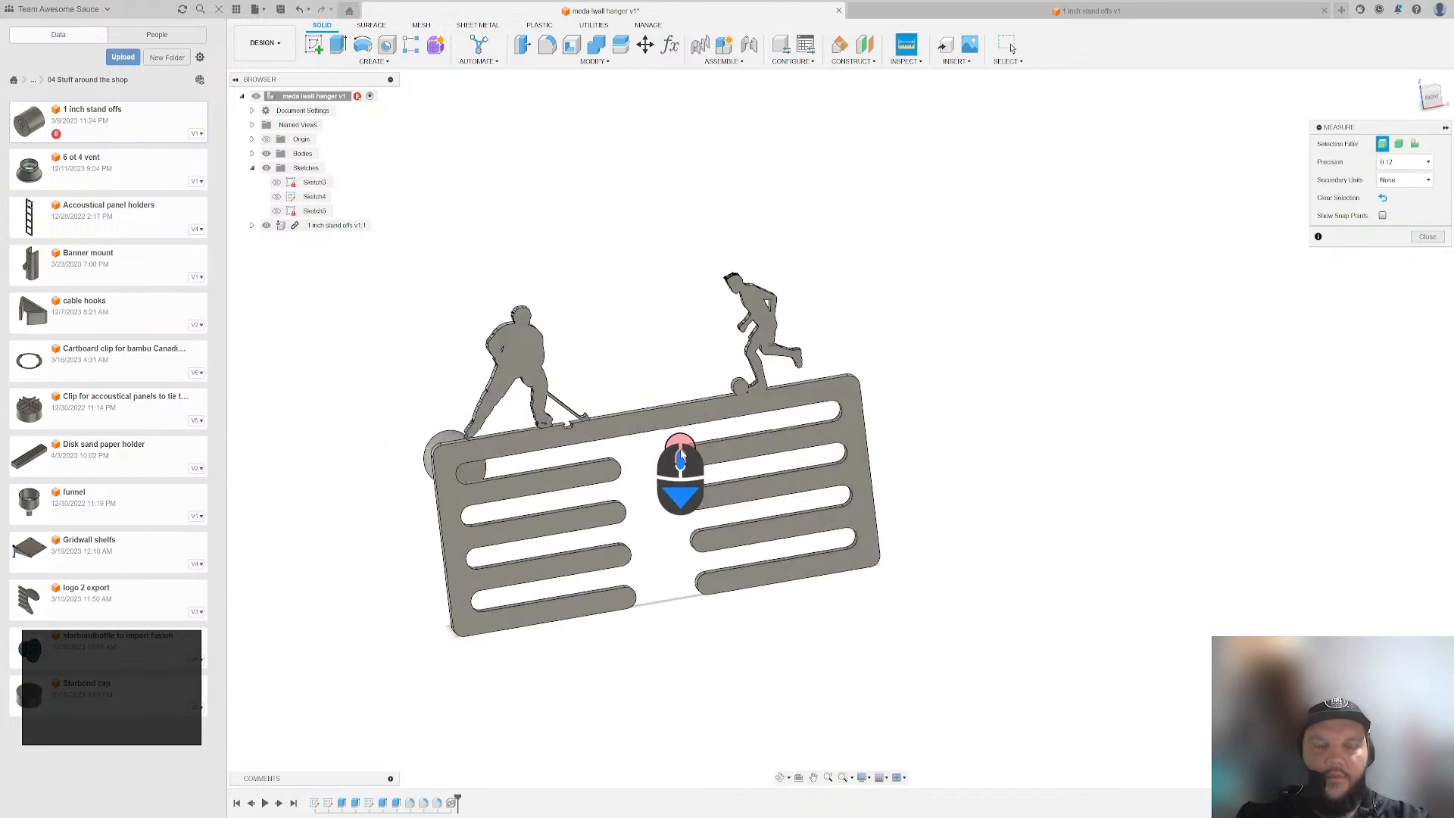
{"action": "scroll", "coordinate": [669, 393], "scroll_direction": "up", "scroll_amount": 2}
{"action": "scroll", "coordinate": [653, 409], "scroll_direction": "down", "scroll_amount": 3}
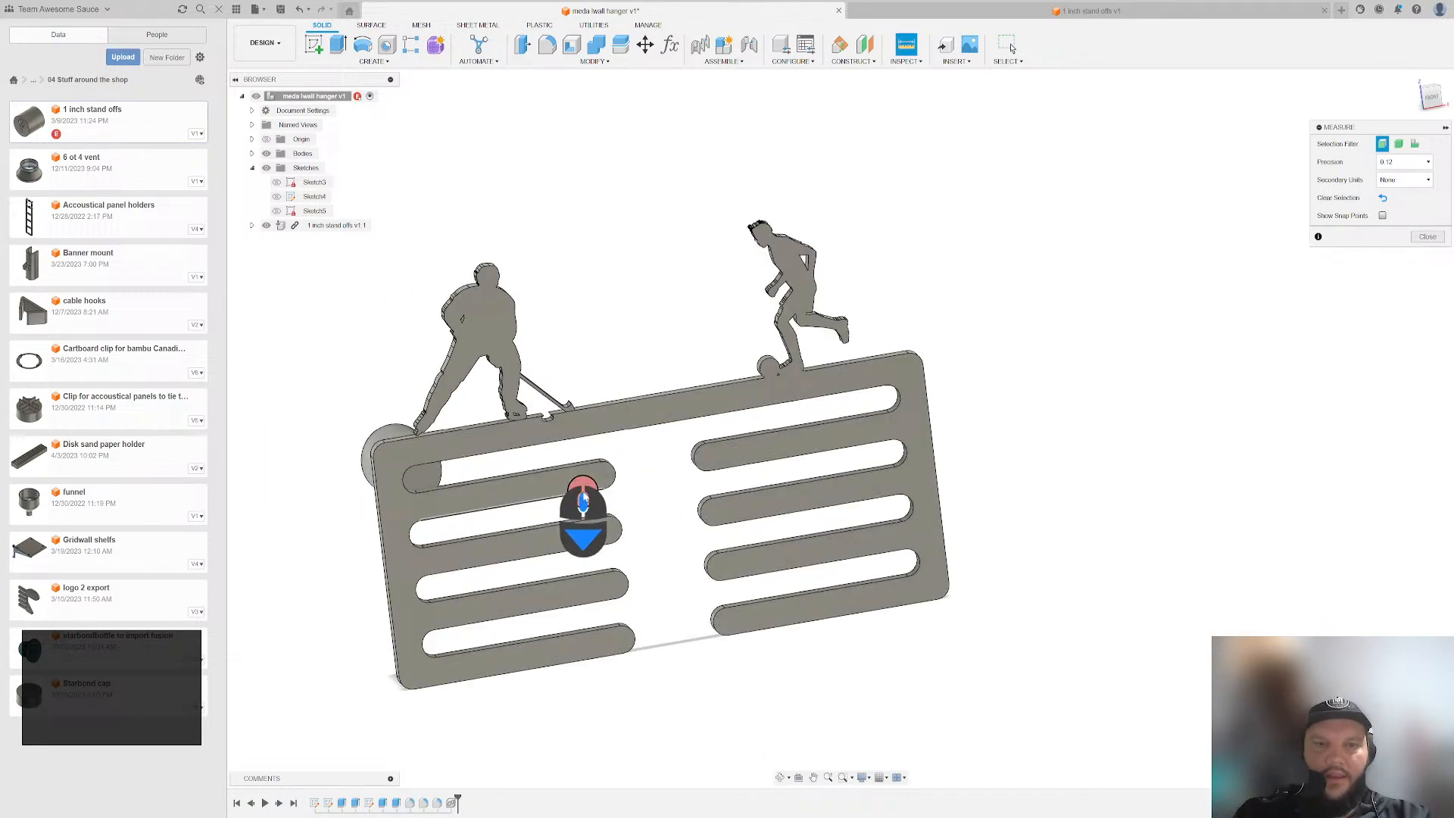
{"action": "scroll", "coordinate": [572, 501], "scroll_direction": "up", "scroll_amount": 1}
{"action": "scroll", "coordinate": [528, 501], "scroll_direction": "down", "scroll_amount": 3}
{"action": "scroll", "coordinate": [445, 441], "scroll_direction": "up", "scroll_amount": 2}
{"action": "scroll", "coordinate": [436, 453], "scroll_direction": "down", "scroll_amount": 1}
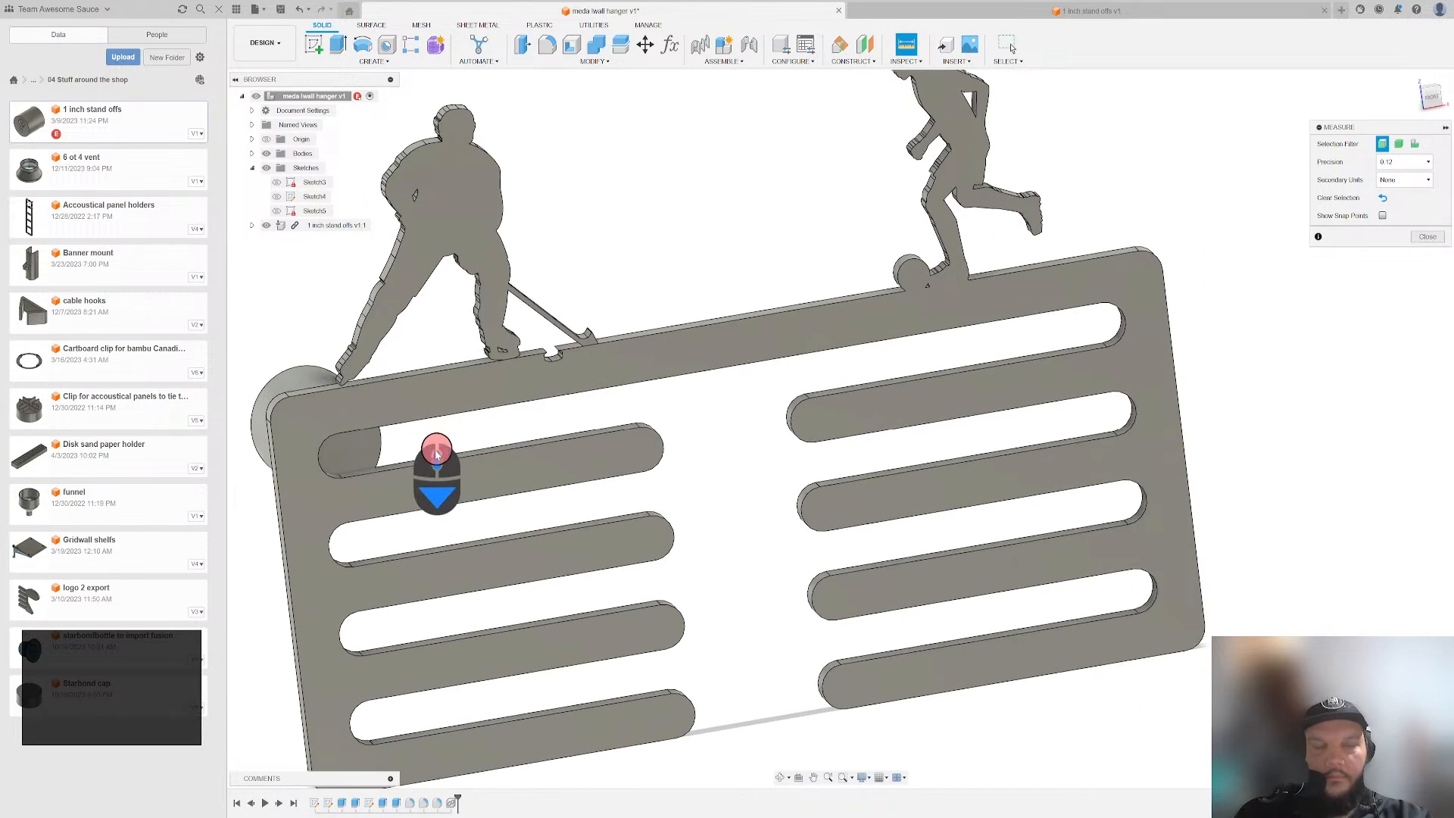
{"action": "middle_click_drag", "start_coordinate": [472, 435], "coordinate": [631, 394]}
{"action": "scroll", "coordinate": [587, 401], "scroll_direction": "up", "scroll_amount": 3}
{"action": "scroll", "coordinate": [380, 426], "scroll_direction": "down", "scroll_amount": 1}
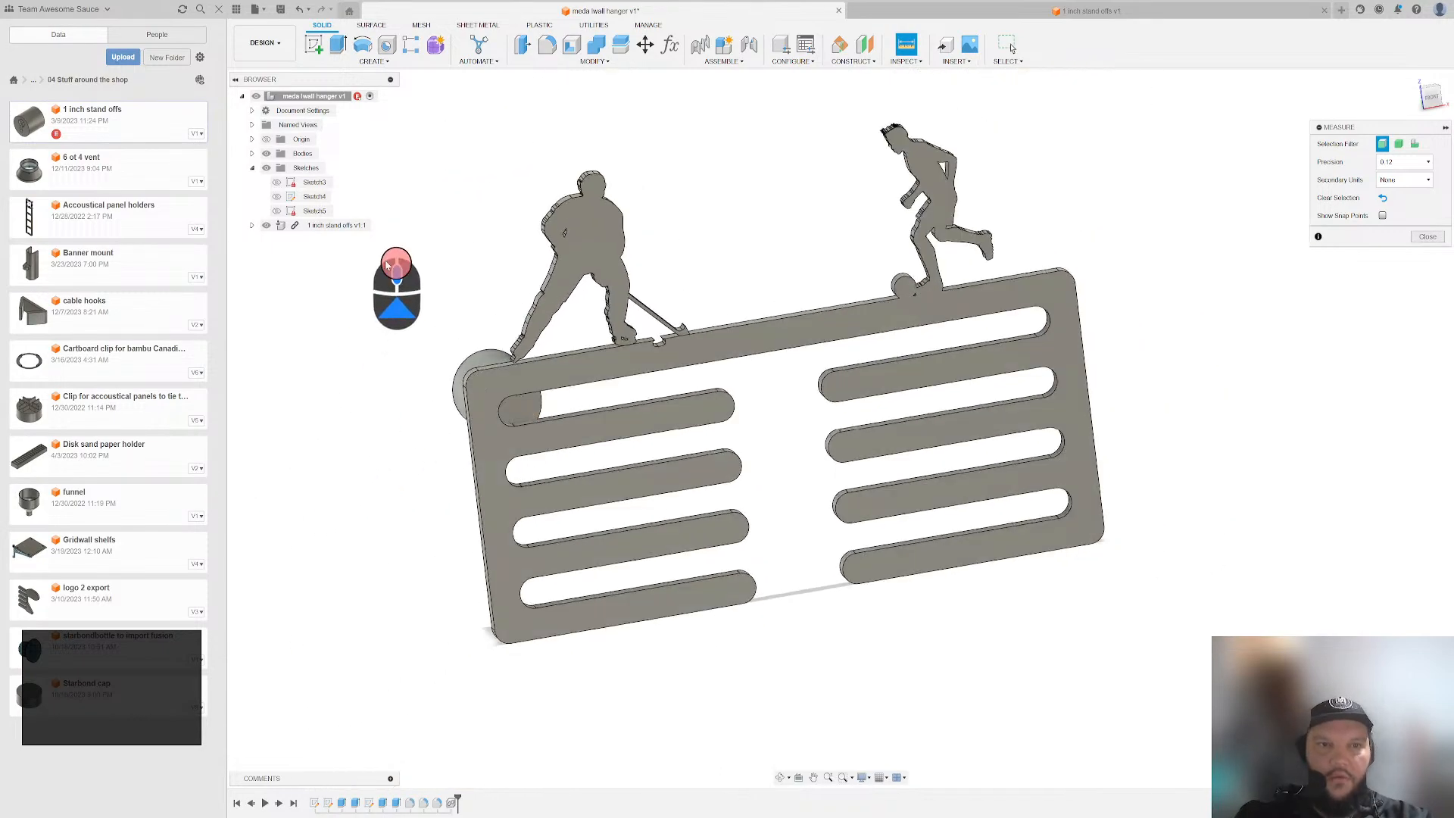
- Hide the 1 inch stand offs component and start a sketch on the hanger's front face
{"action": "left_click", "coordinate": [265, 225]}
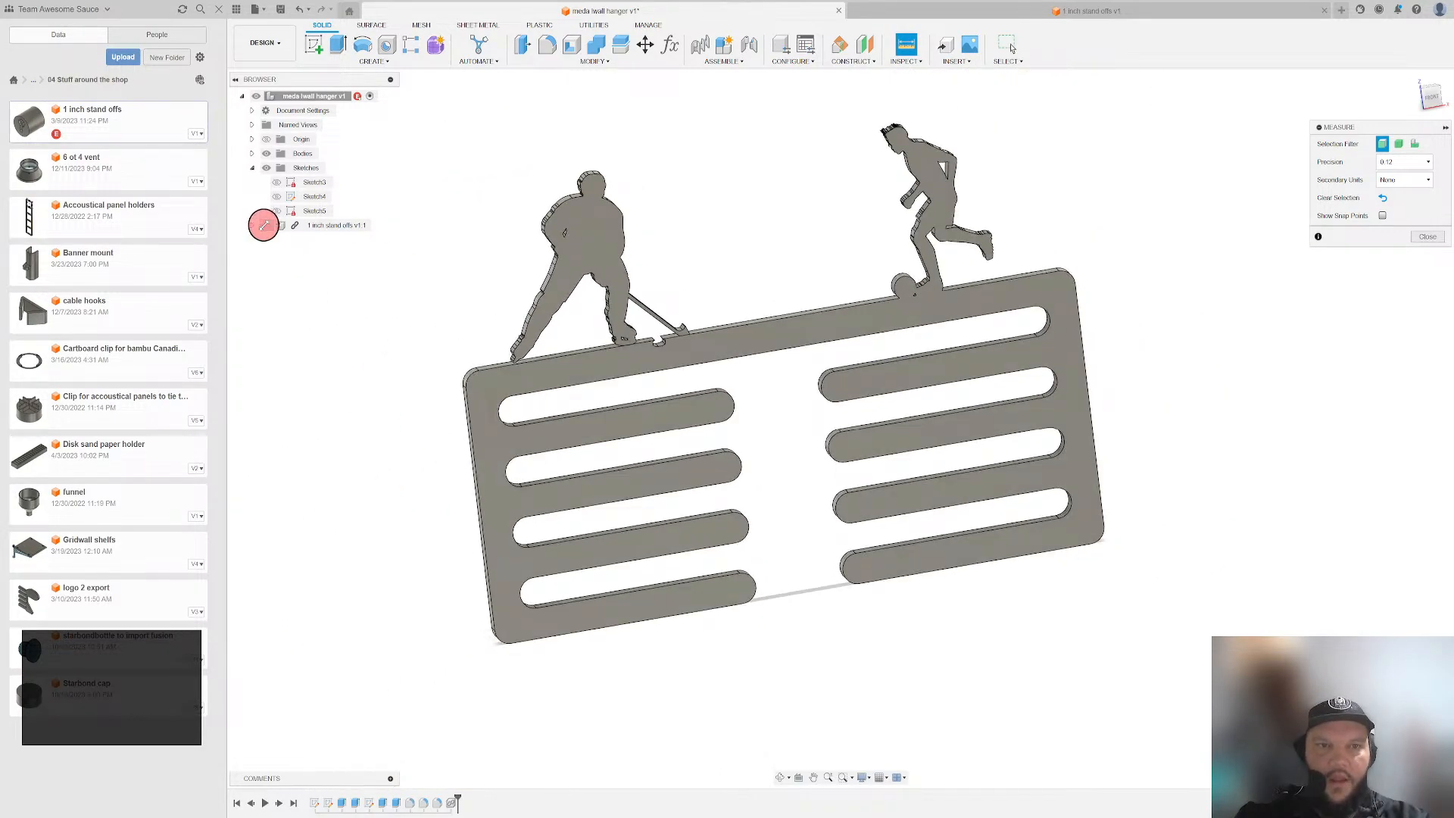
{"action": "left_click", "coordinate": [315, 44]}
{"action": "left_click", "coordinate": [794, 336]}
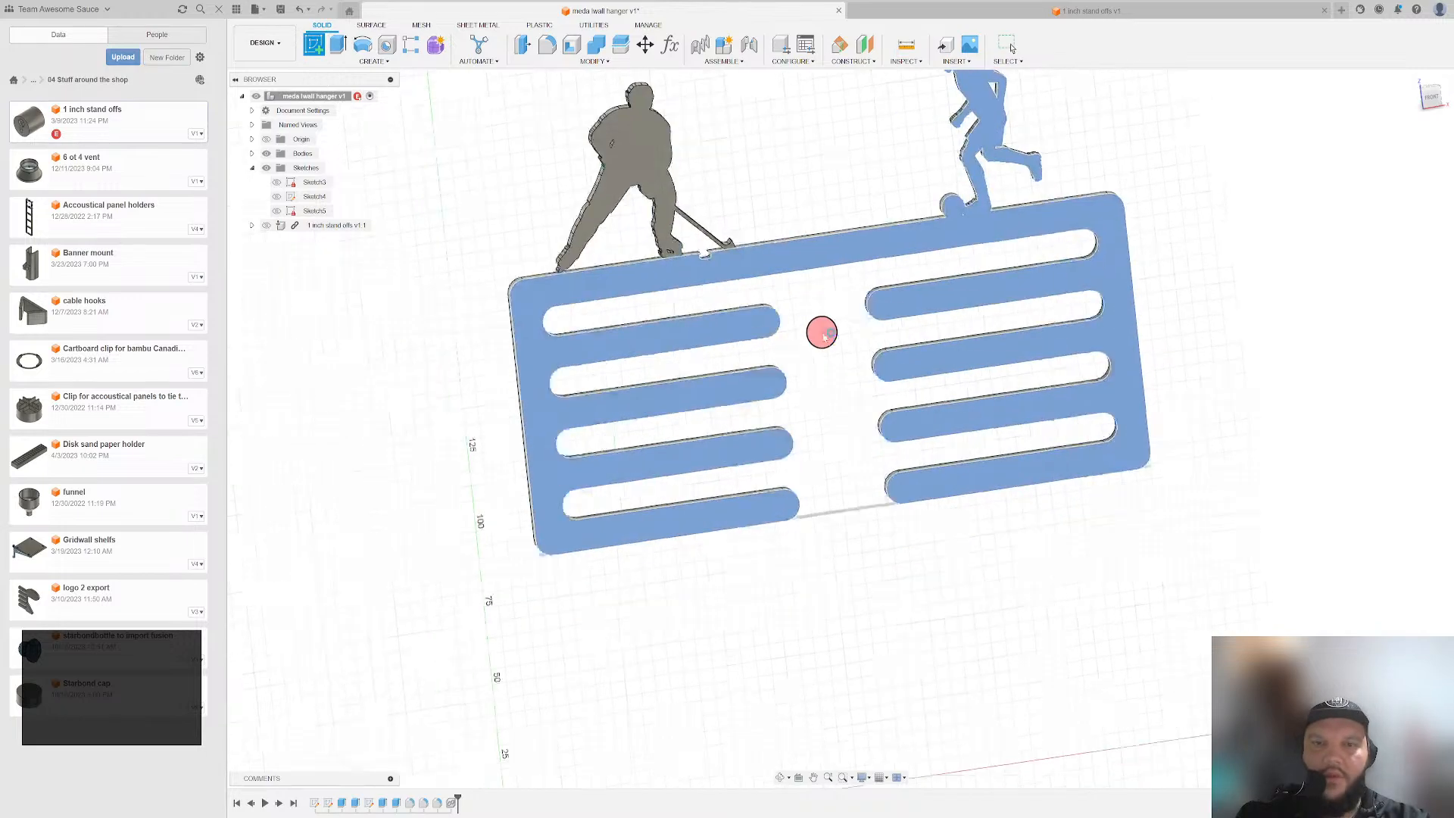
- Project the hanger's front face outline into the sketch
{"action": "key", "text": "p"}
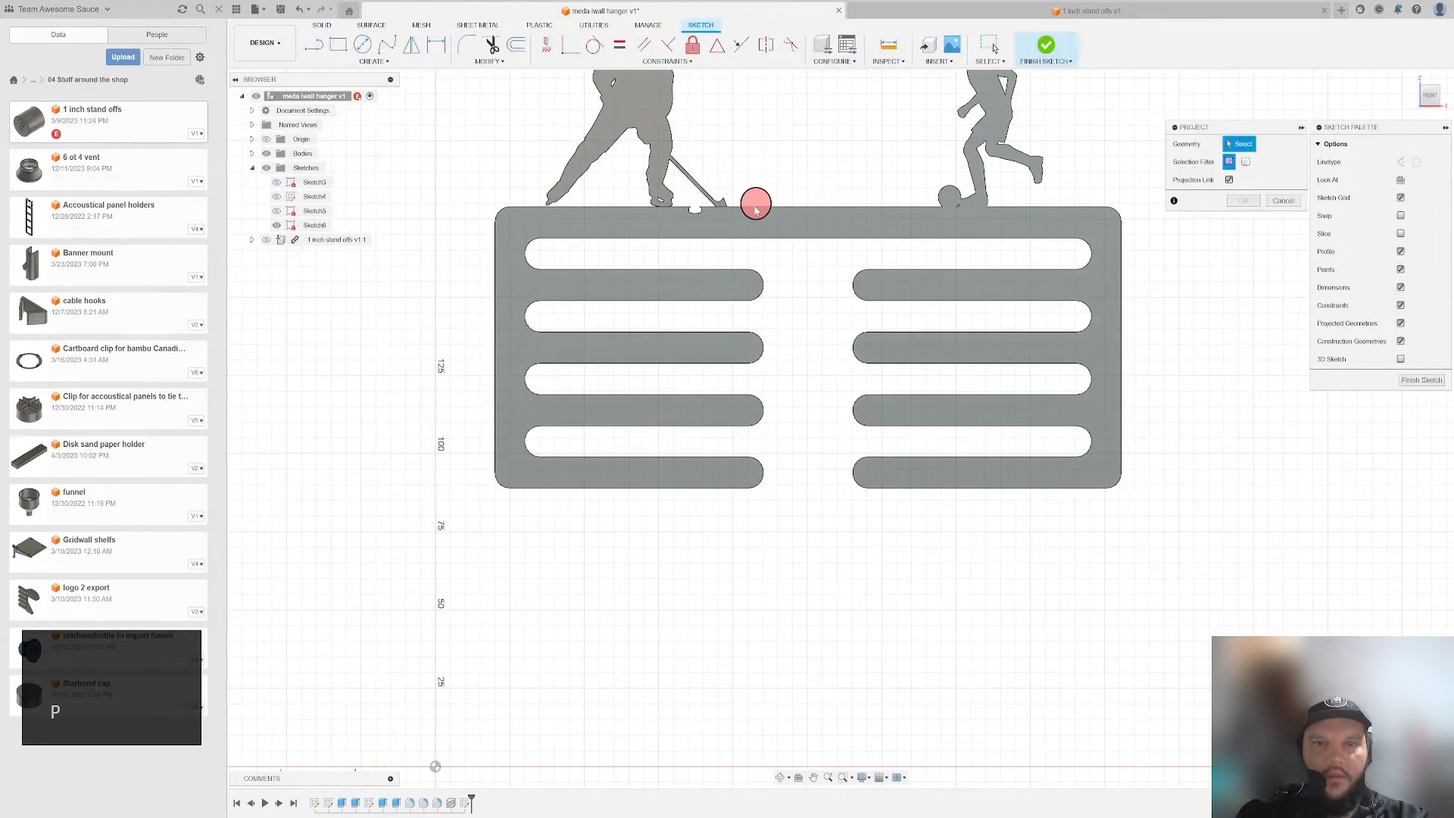
{"action": "left_click", "coordinate": [765, 221]}
{"action": "left_click", "coordinate": [1243, 201]}
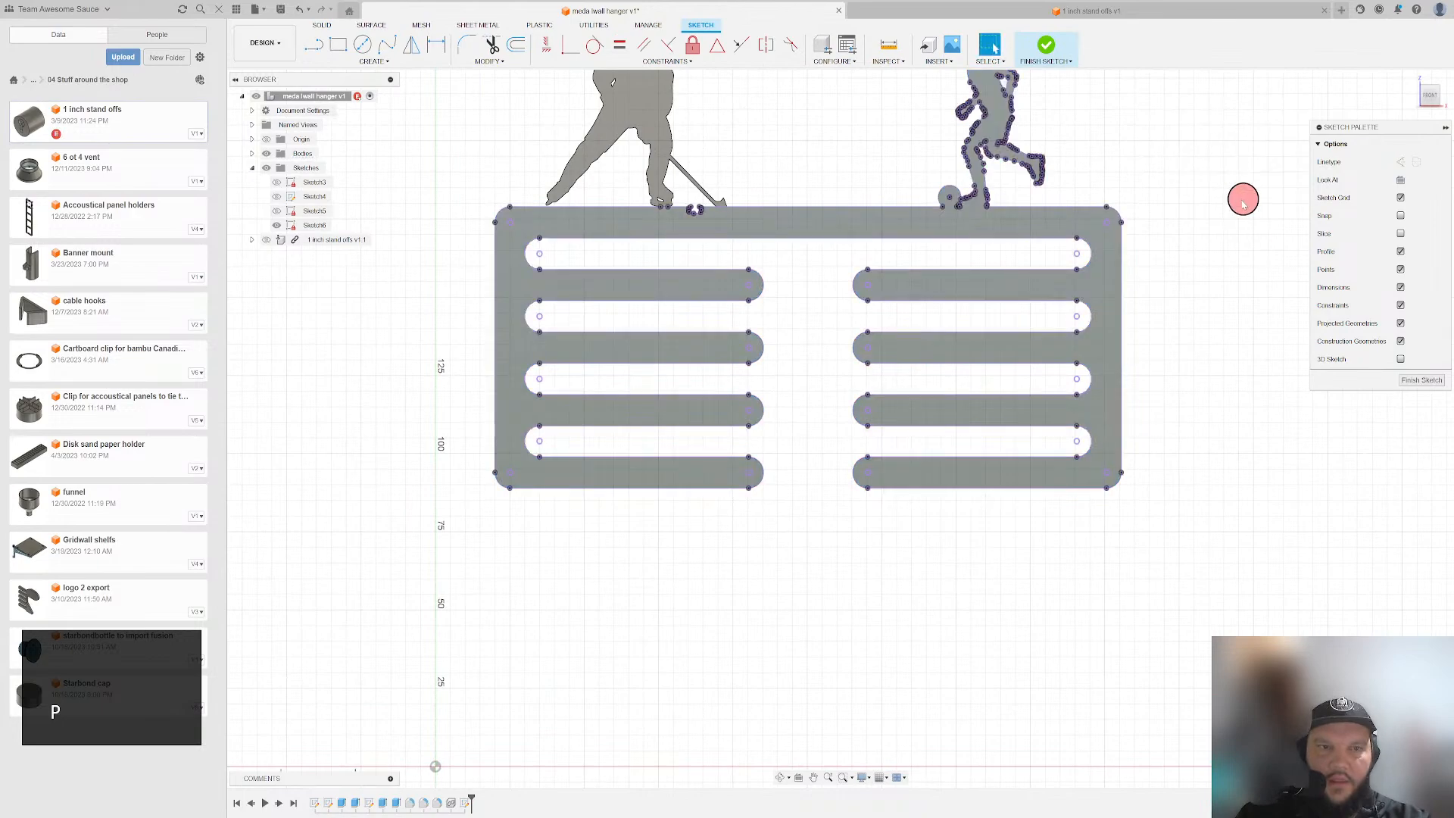
{"action": "left_click", "coordinate": [406, 580]}
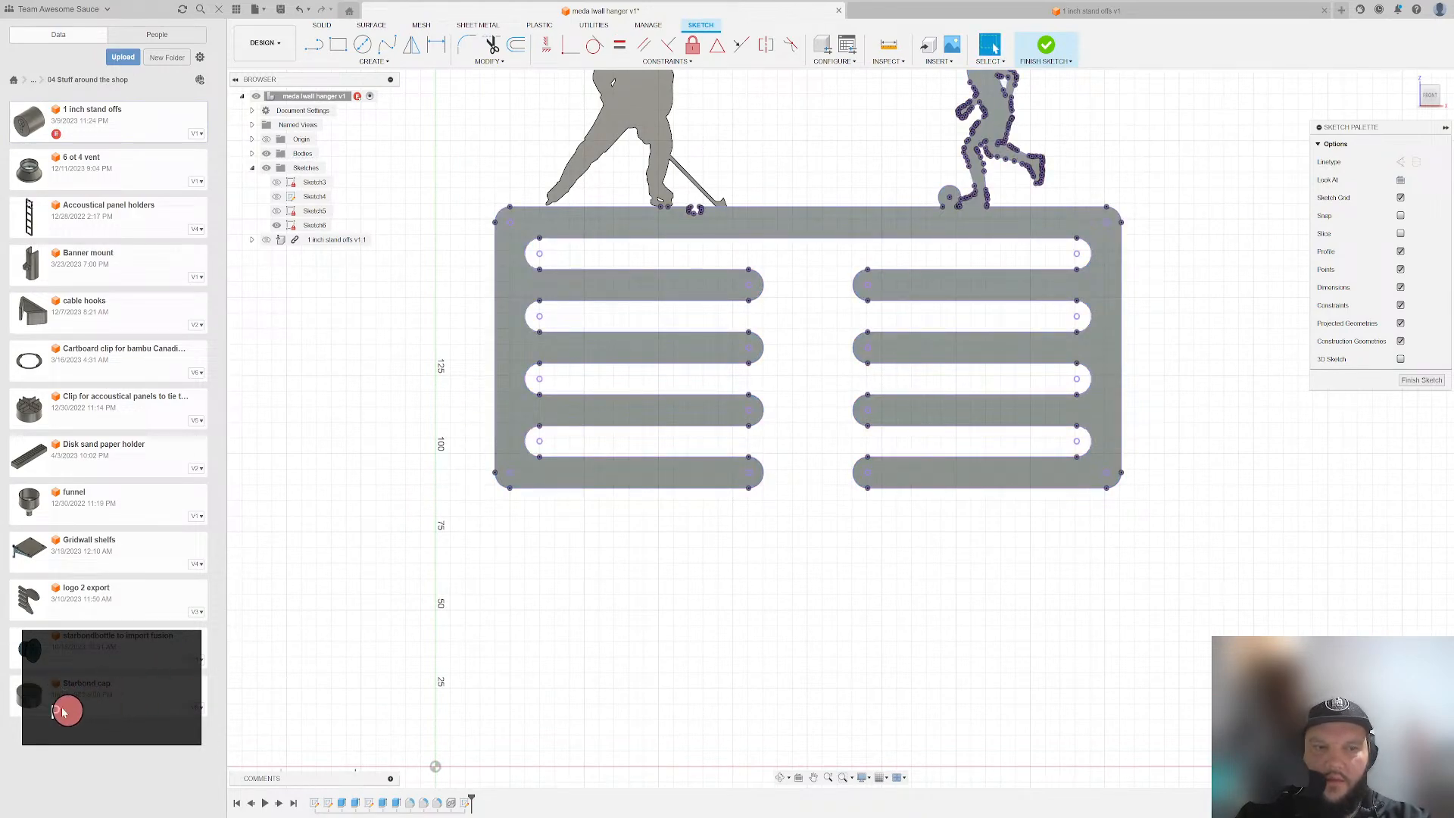
{"action": "middle_click_drag", "start_coordinate": [624, 571], "coordinate": [579, 615]}
{"action": "scroll", "coordinate": [549, 214], "scroll_direction": "up", "scroll_amount": 2}
{"action": "left_click", "coordinate": [516, 44]}
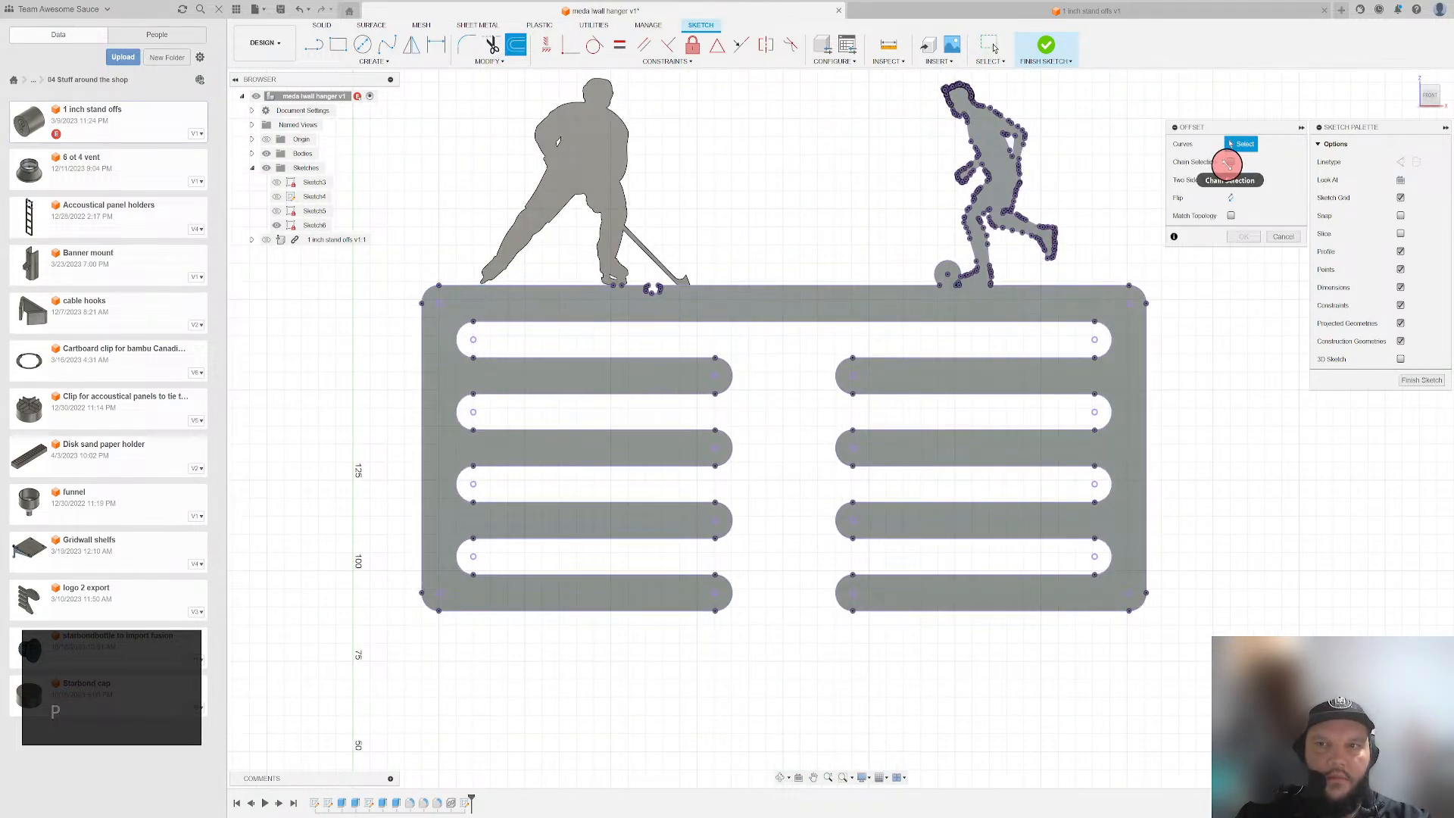
{"action": "left_click", "coordinate": [1231, 161]}
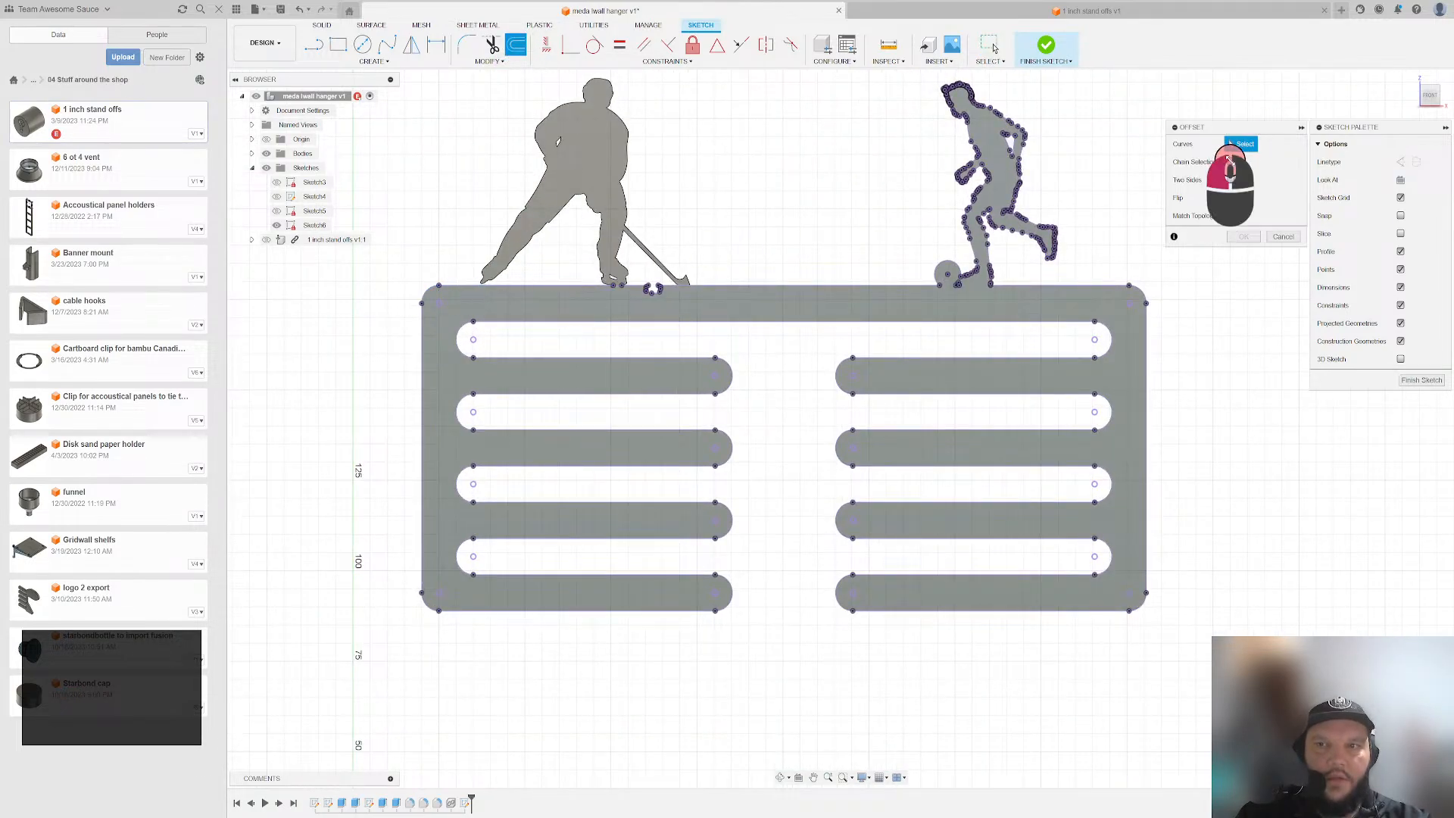
{"action": "left_click", "coordinate": [507, 290]}
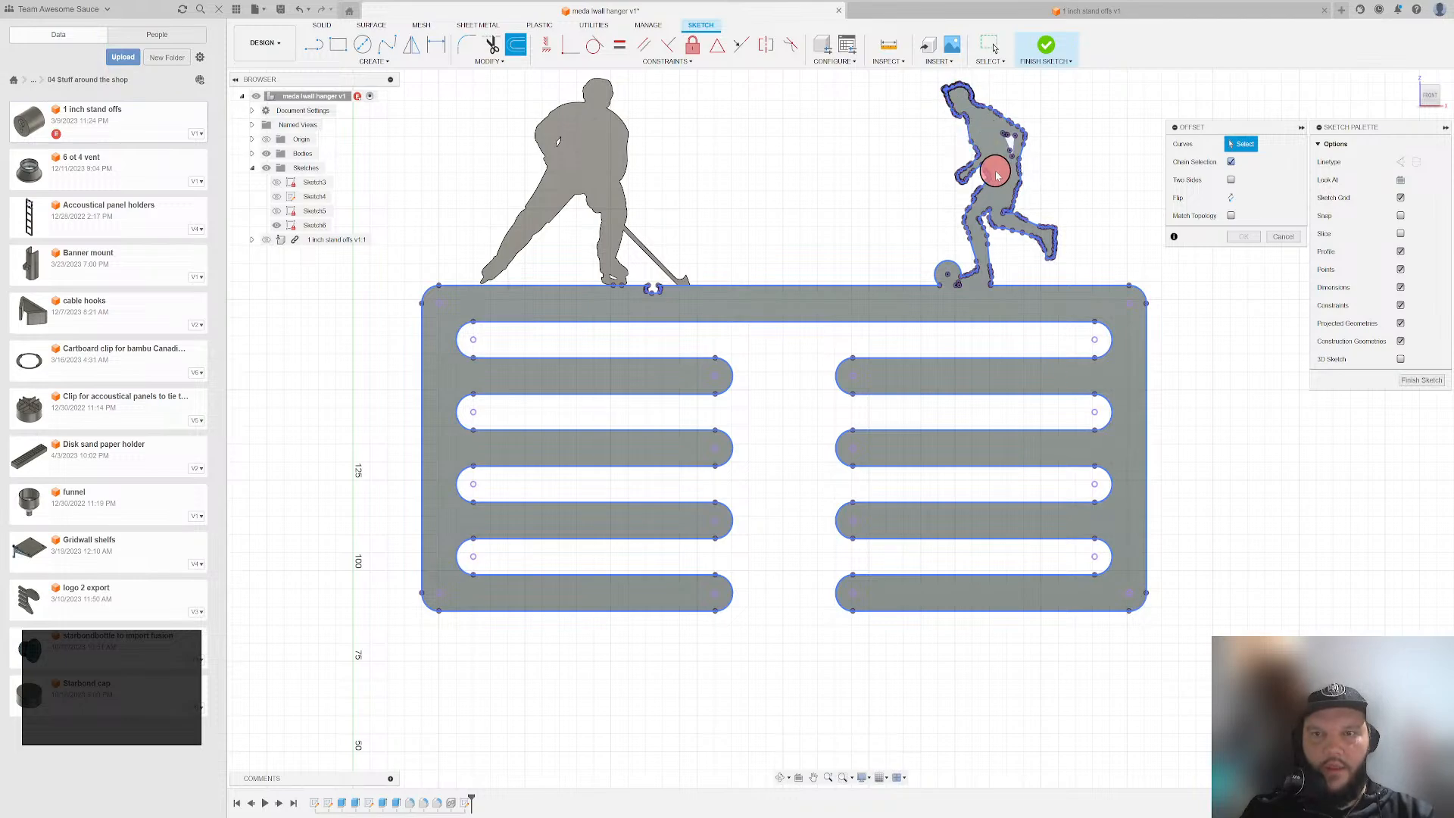
{"action": "left_click", "coordinate": [987, 257]}
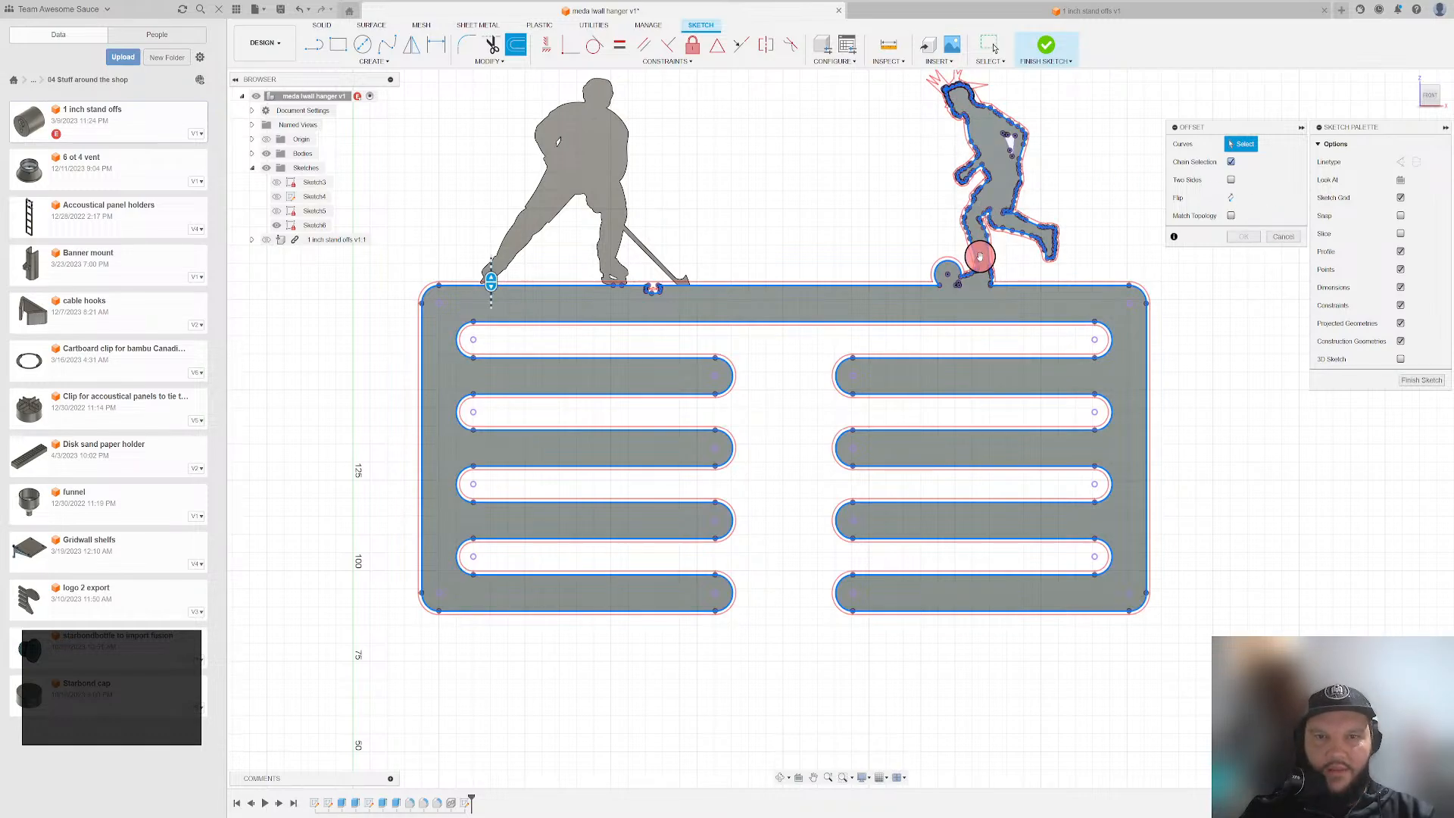
{"action": "scroll", "coordinate": [970, 266], "scroll_direction": "down", "scroll_amount": 1}
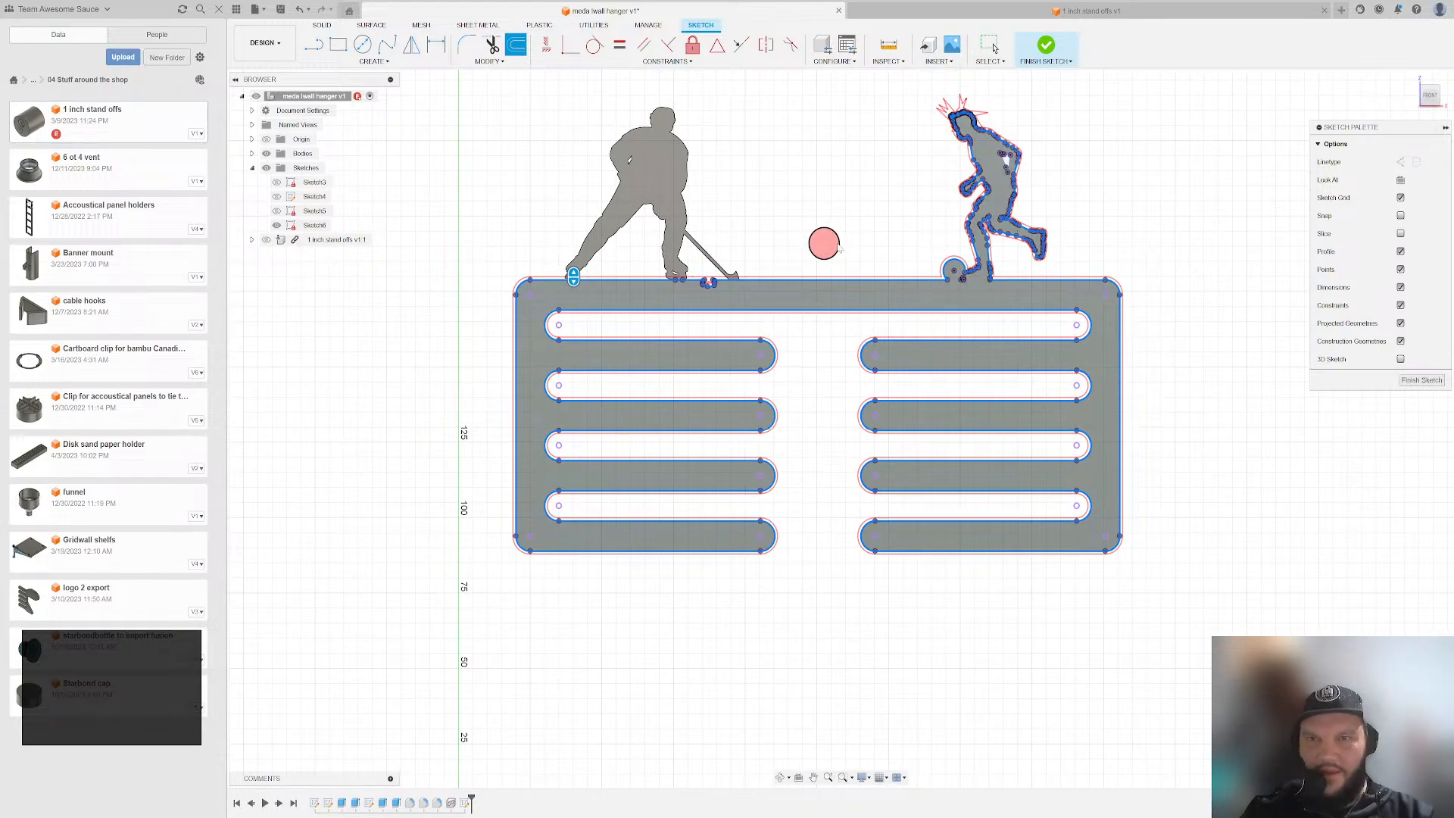
{"action": "key", "text": "Escape"}
{"action": "scroll", "coordinate": [781, 258], "scroll_direction": "down", "scroll_amount": 2}
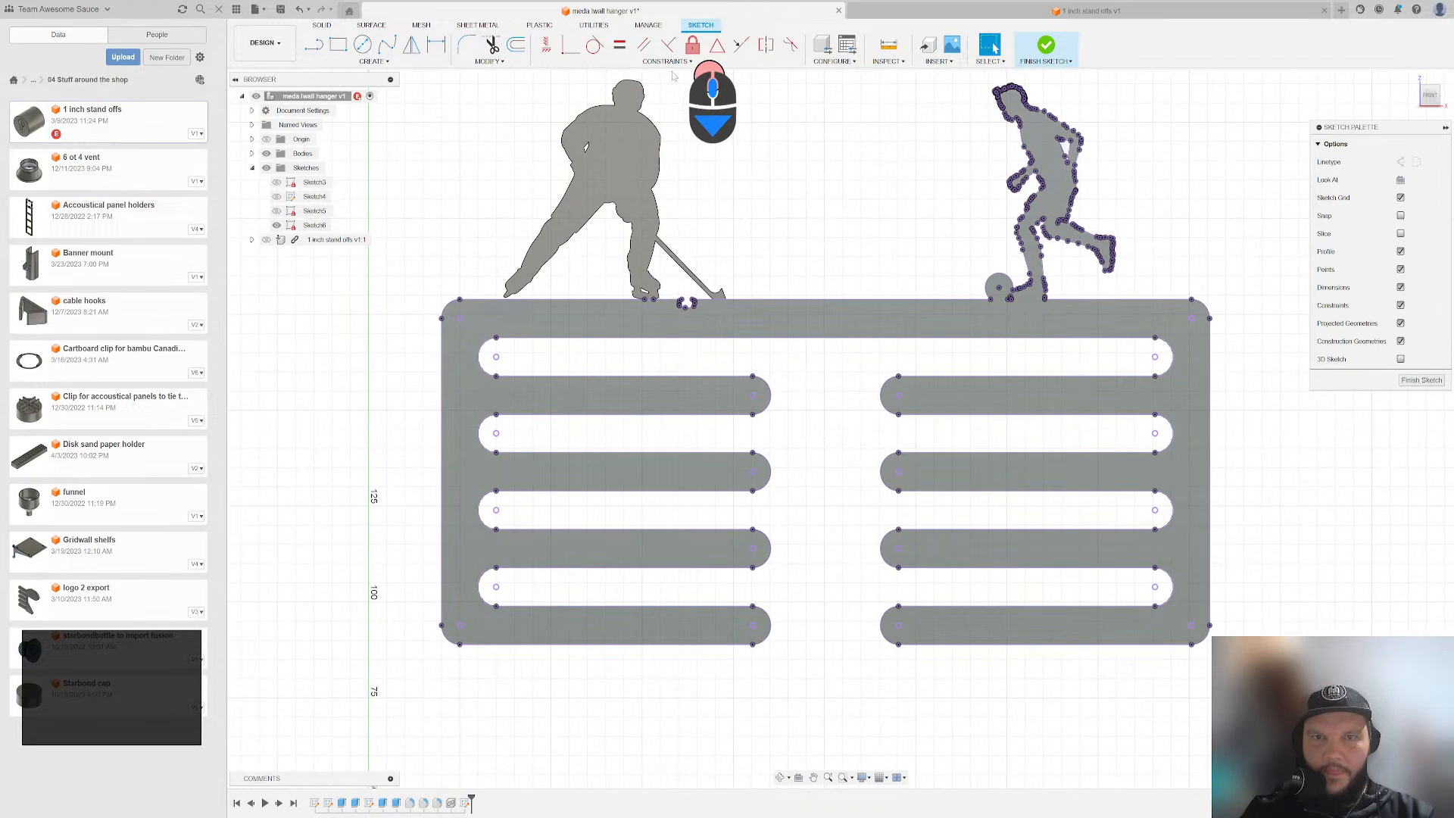
{"action": "left_click", "coordinate": [516, 44]}
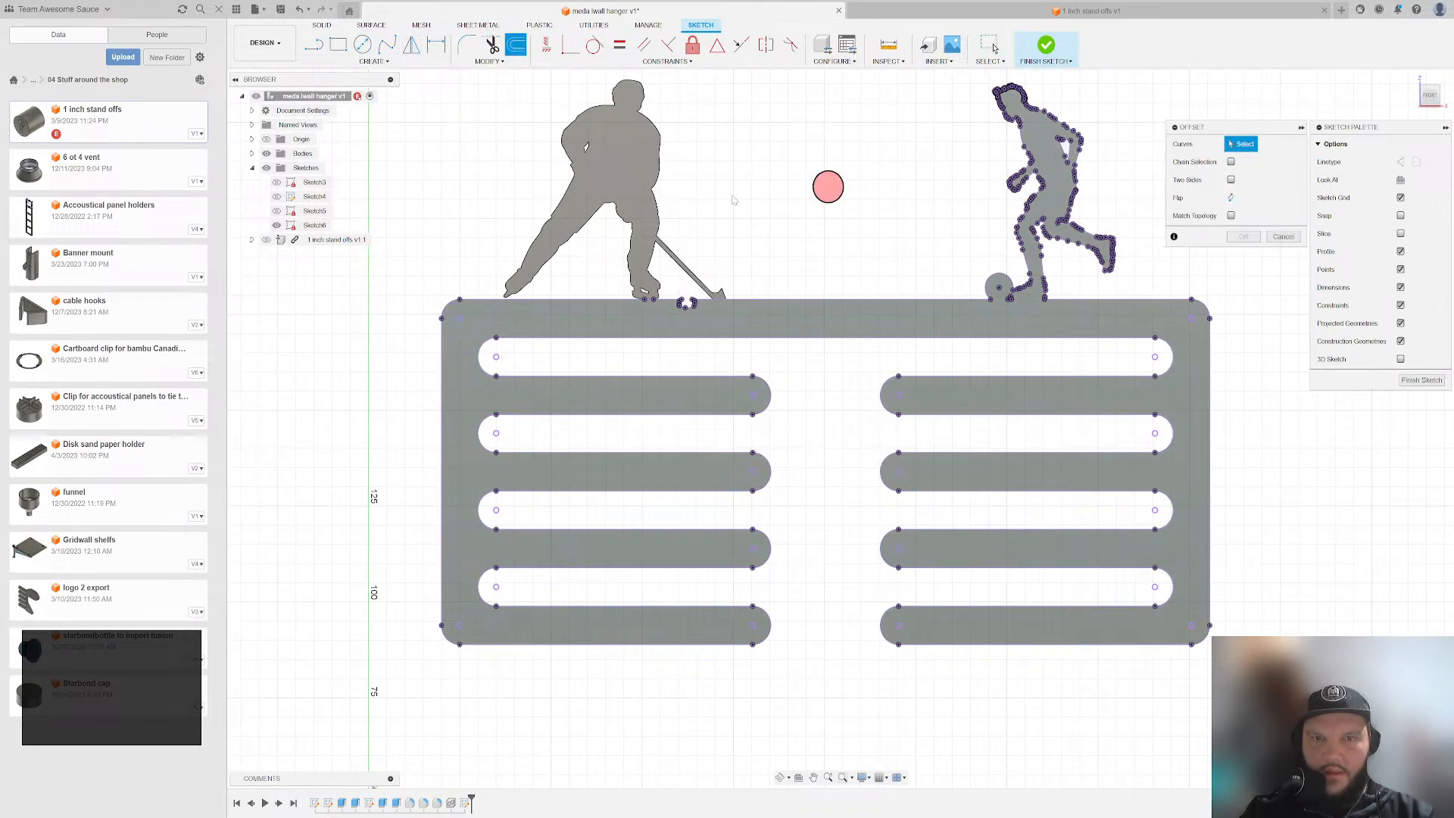
{"action": "scroll", "coordinate": [492, 333], "scroll_direction": "down", "scroll_amount": 3}
{"action": "left_click", "coordinate": [472, 354]}
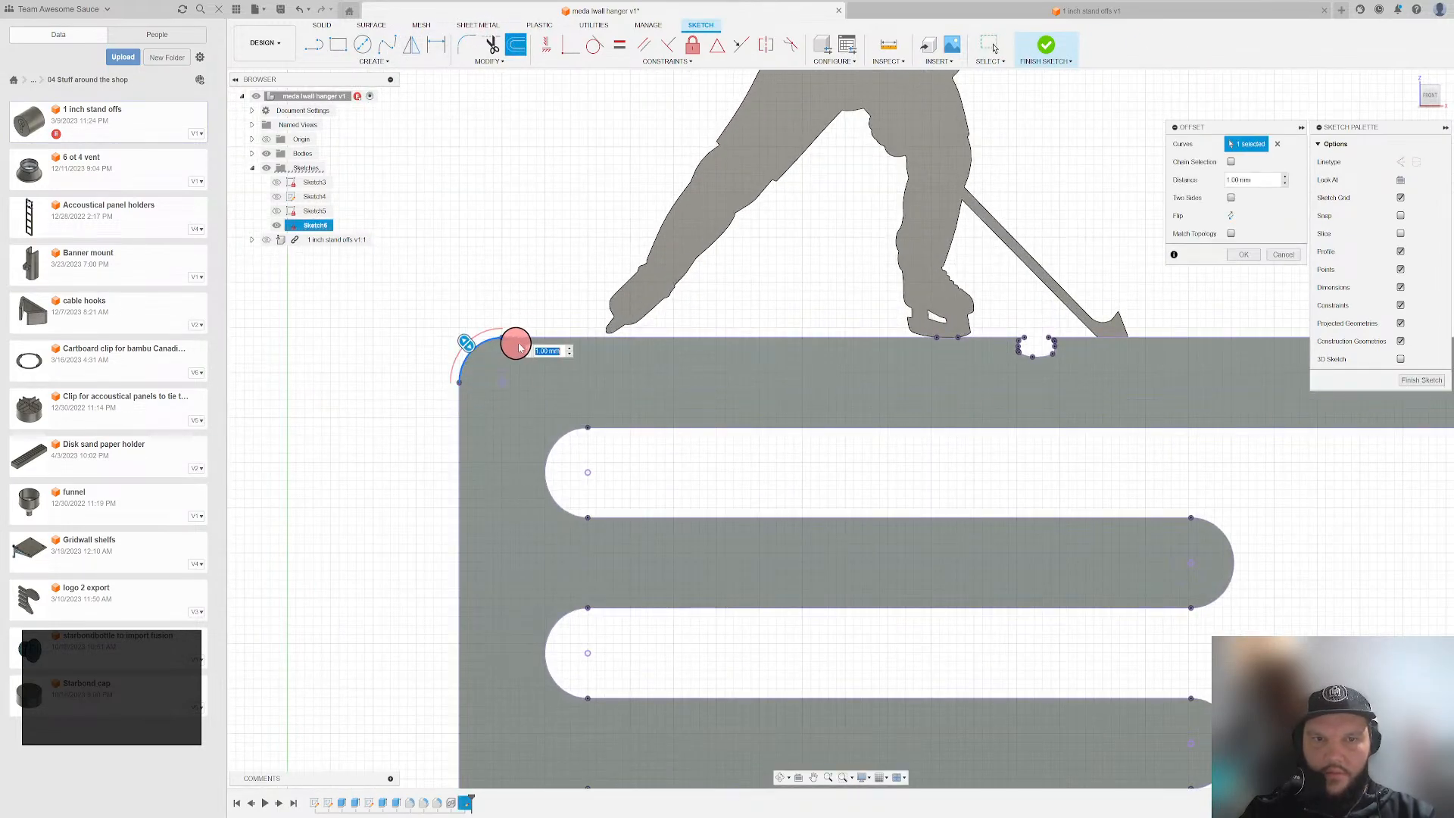
{"action": "left_click", "coordinate": [530, 337]}
{"action": "left_click", "coordinate": [459, 422]}
{"action": "scroll", "coordinate": [484, 244], "scroll_direction": "up", "scroll_amount": 5}
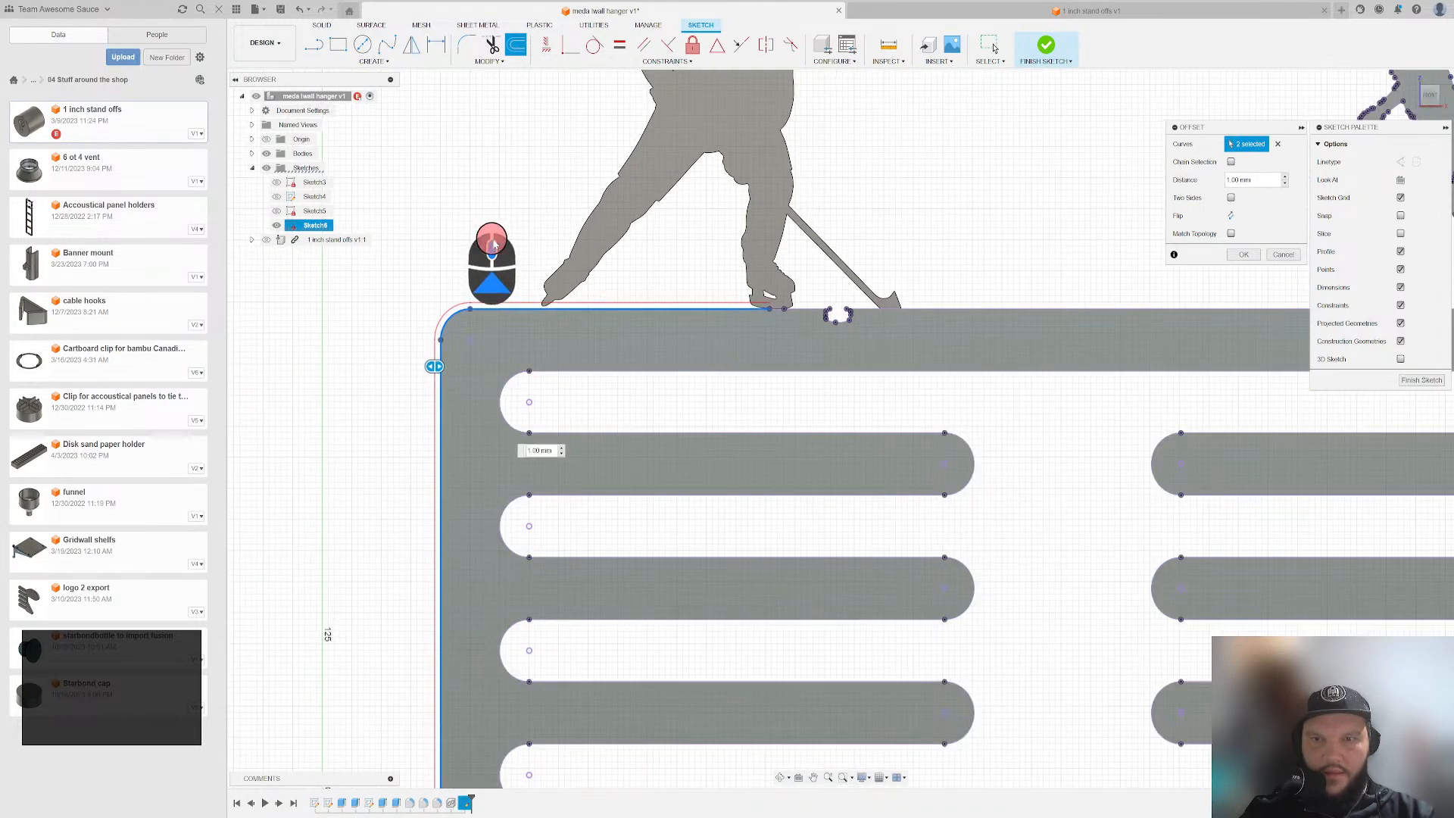
{"action": "scroll", "coordinate": [1113, 280], "scroll_direction": "down", "scroll_amount": 4}
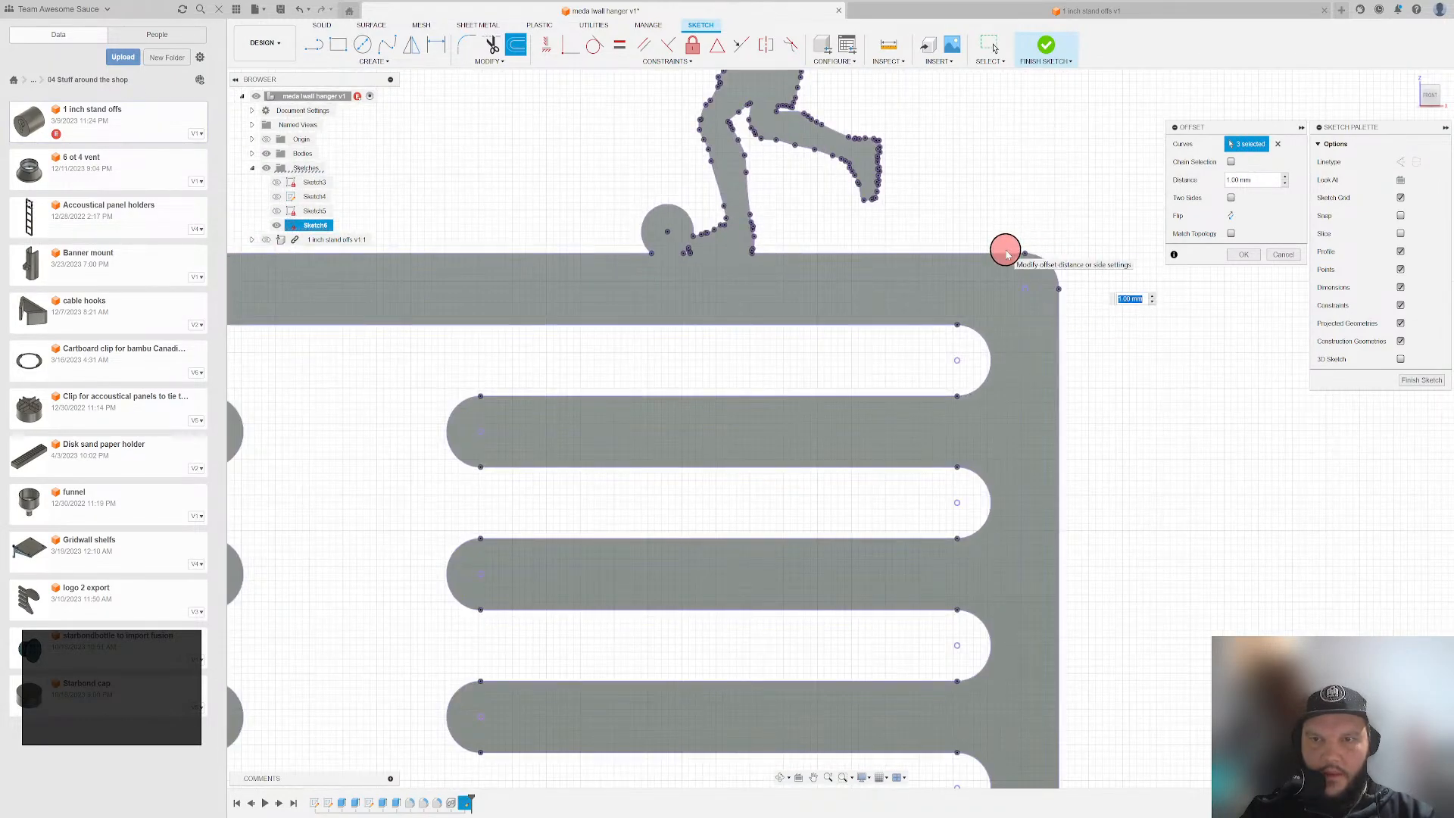
{"action": "scroll", "coordinate": [1112, 288], "scroll_direction": "down", "scroll_amount": 1}
{"action": "scroll", "coordinate": [1112, 288], "scroll_direction": "down", "scroll_amount": 3}
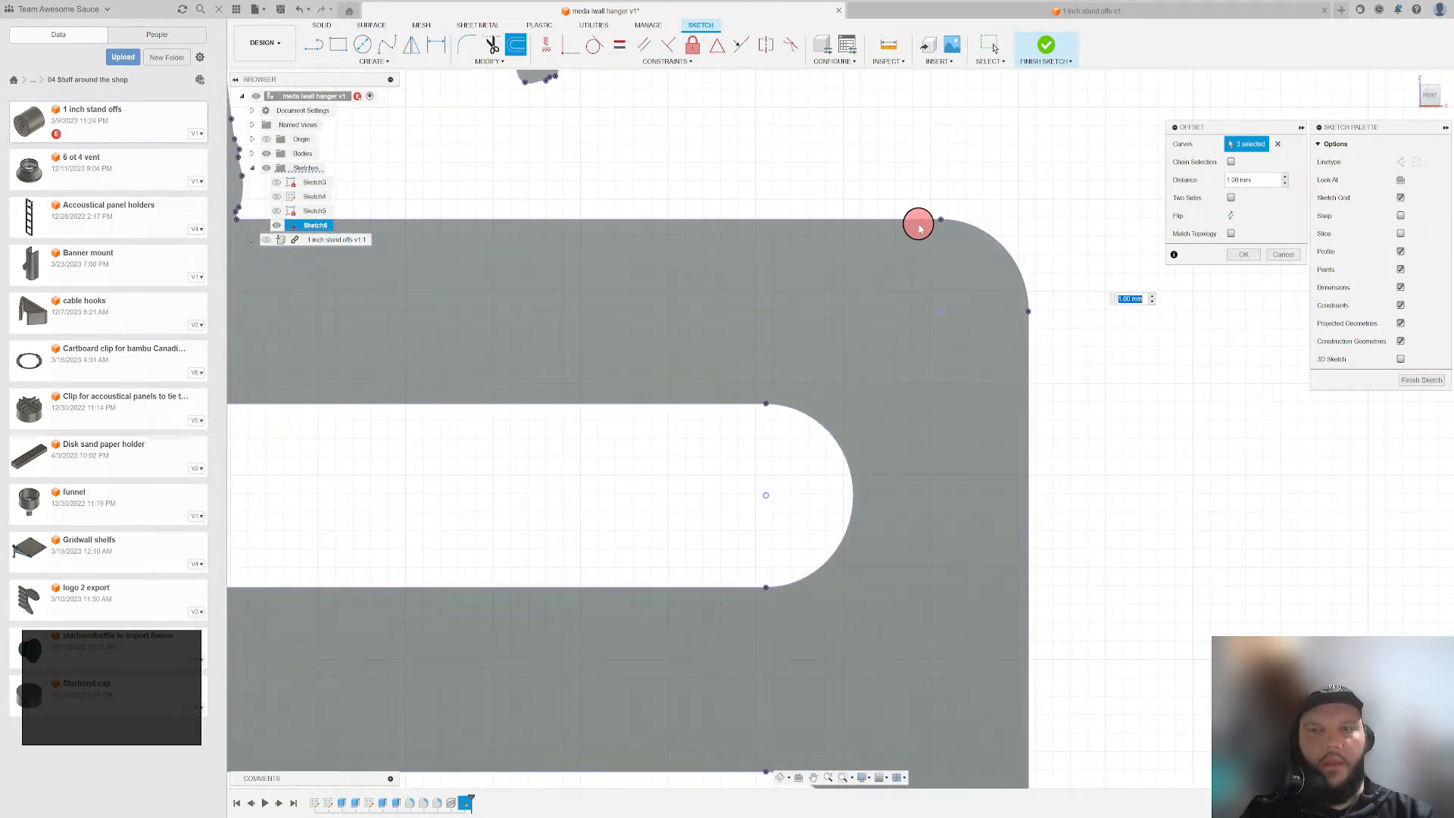
{"action": "scroll", "coordinate": [1025, 197], "scroll_direction": "up", "scroll_amount": 6}
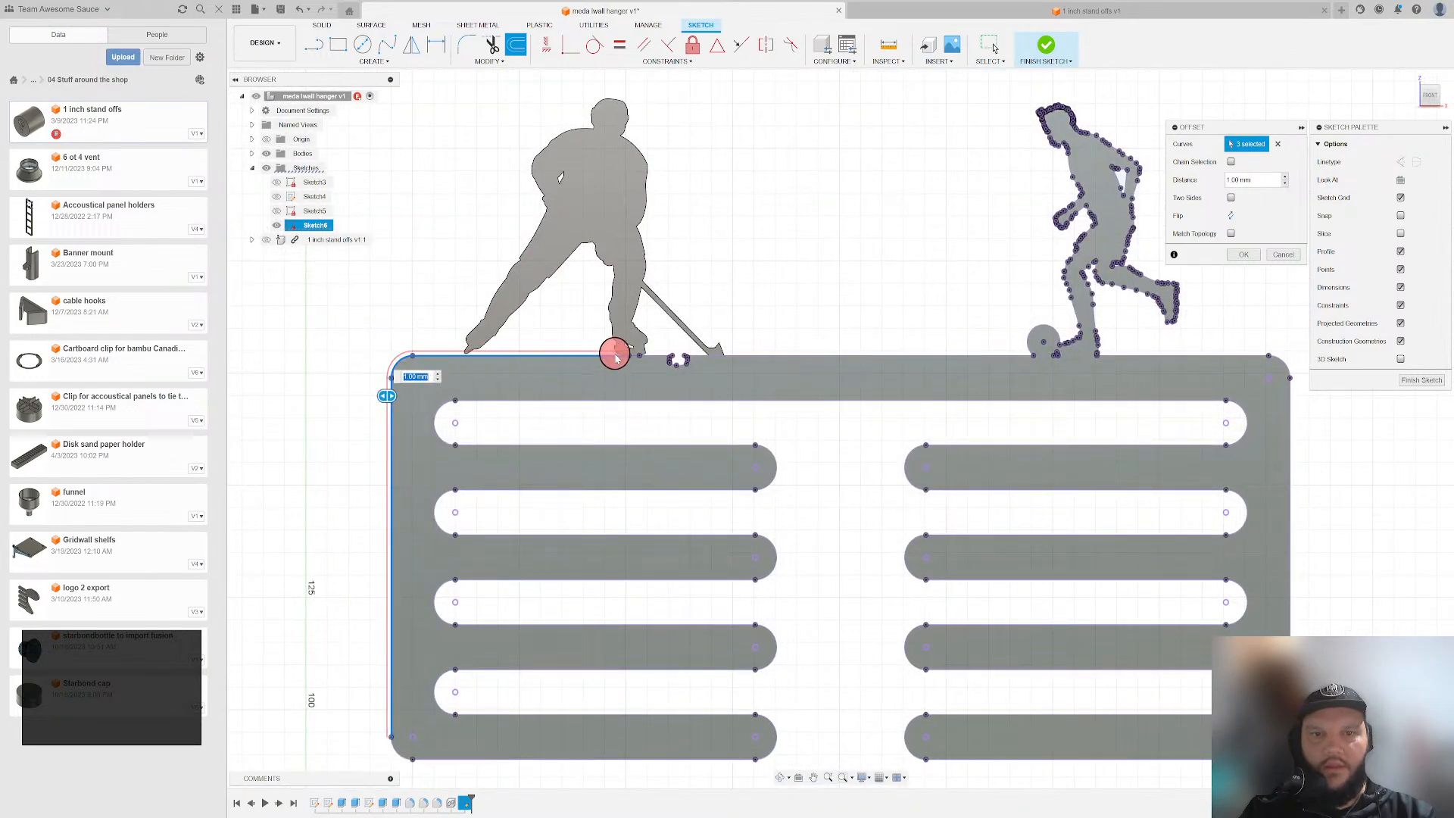
{"action": "scroll", "coordinate": [470, 412], "scroll_direction": "down", "scroll_amount": 4}
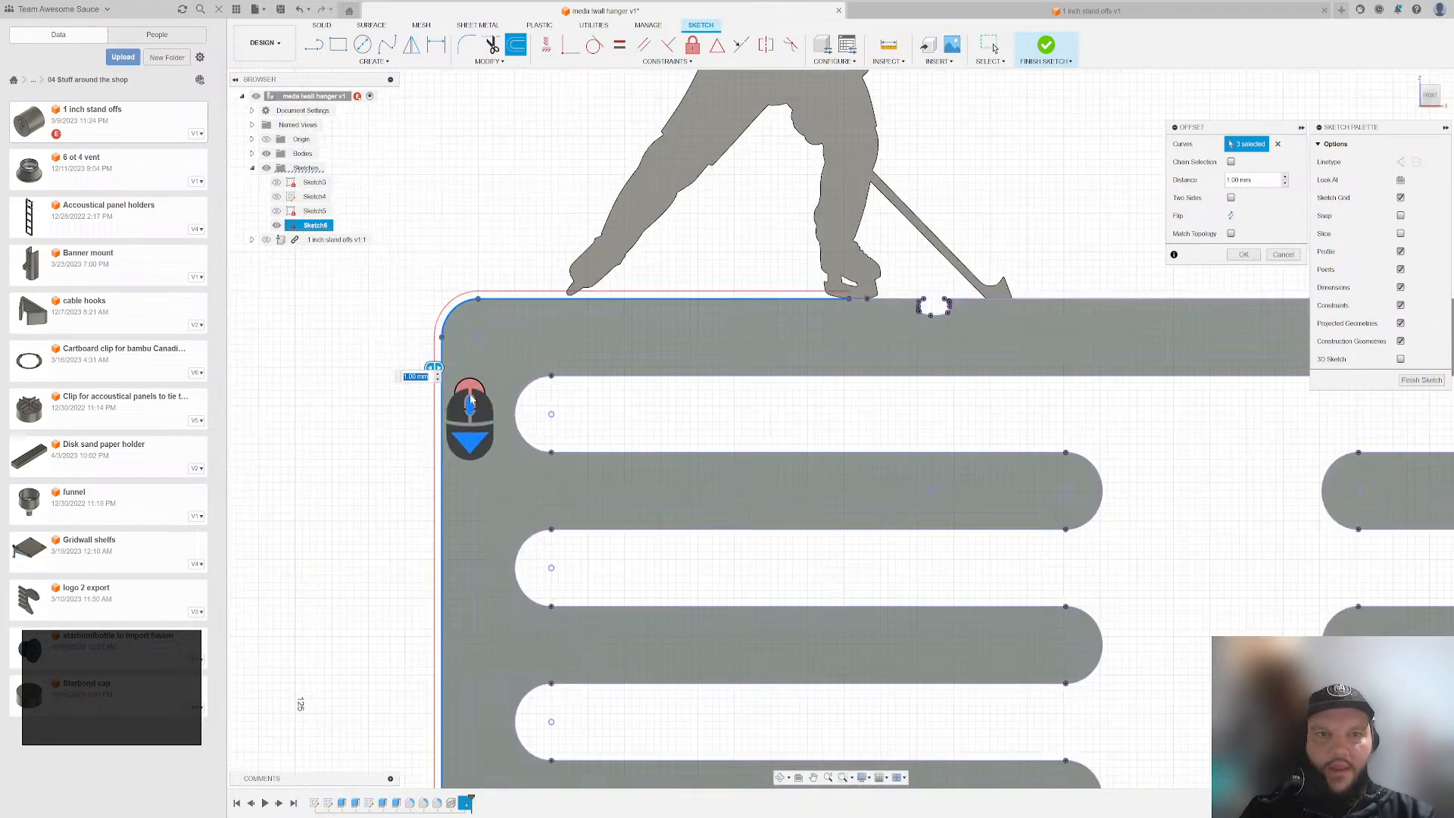
{"action": "mouse_move", "coordinate": [408, 350]}
{"action": "left_mouse_down"}
{"action": "mouse_move", "coordinate": [481, 351]}
{"action": "mouse_move", "coordinate": [358, 349]}
{"action": "left_mouse_up"}
{"action": "key", "text": "c"}
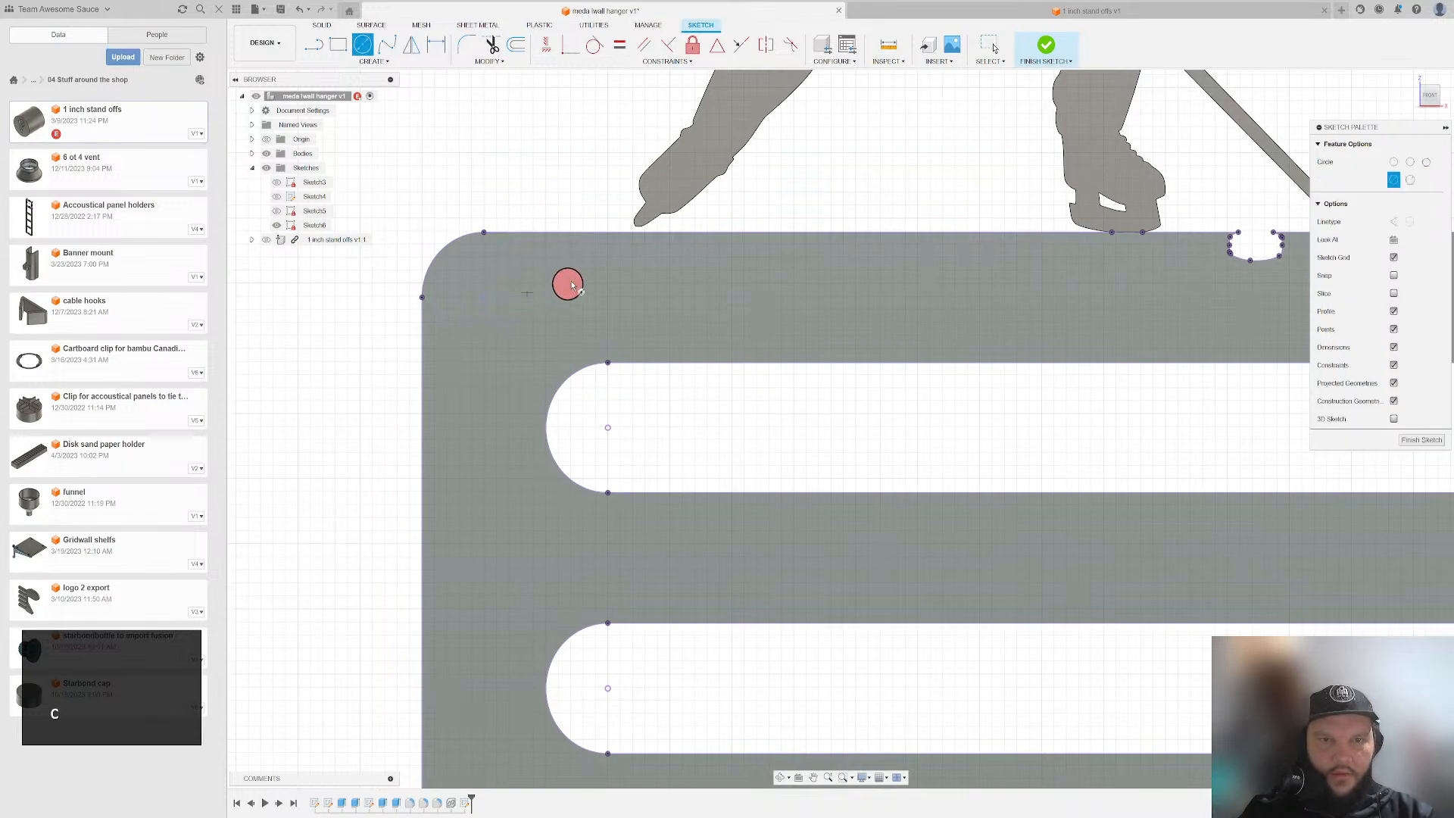
{"action": "scroll", "coordinate": [572, 285], "scroll_direction": "down", "scroll_amount": 4}
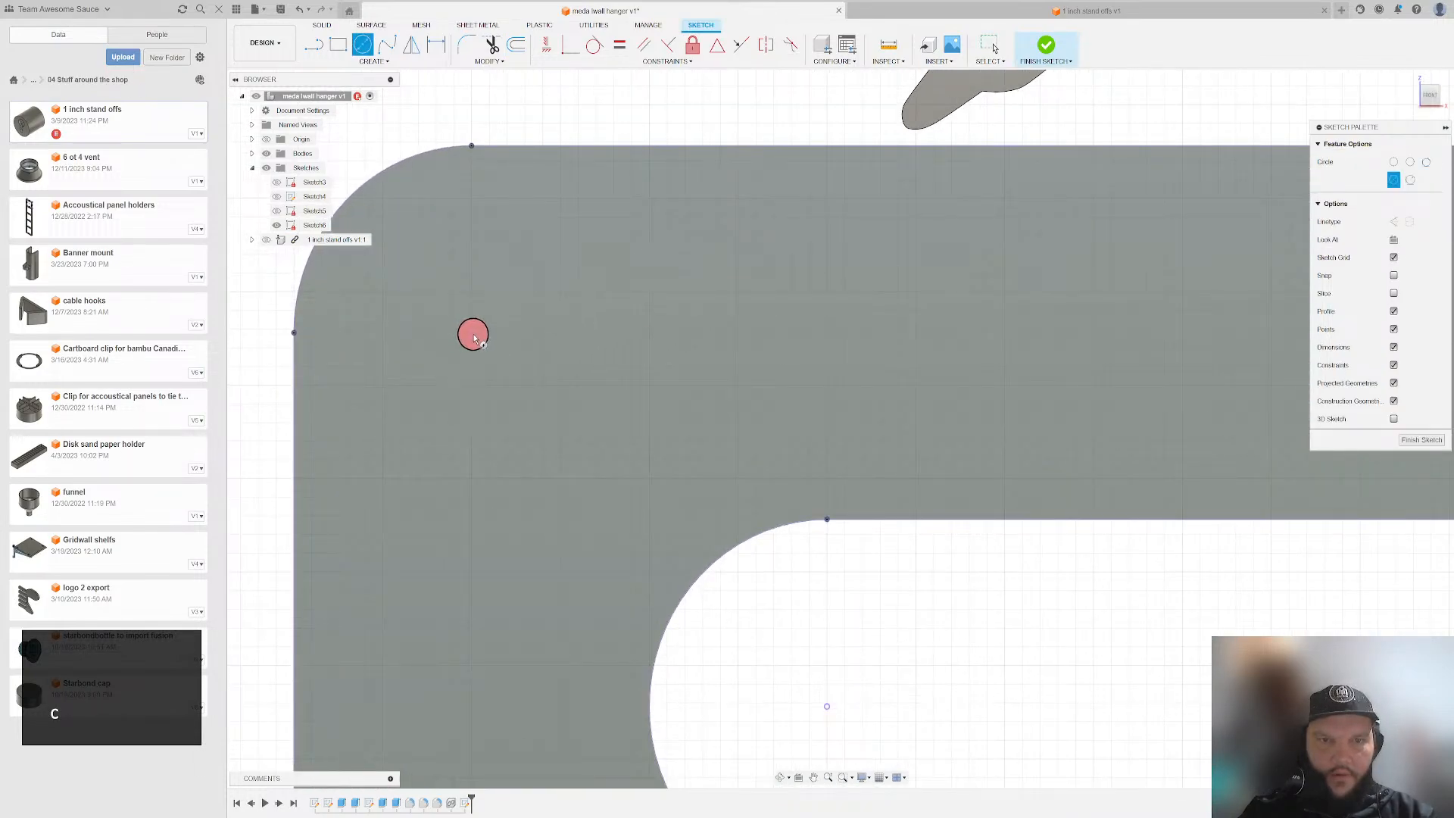
{"action": "scroll", "coordinate": [512, 295], "scroll_direction": "up", "scroll_amount": 3}
{"action": "left_click", "coordinate": [492, 313]}
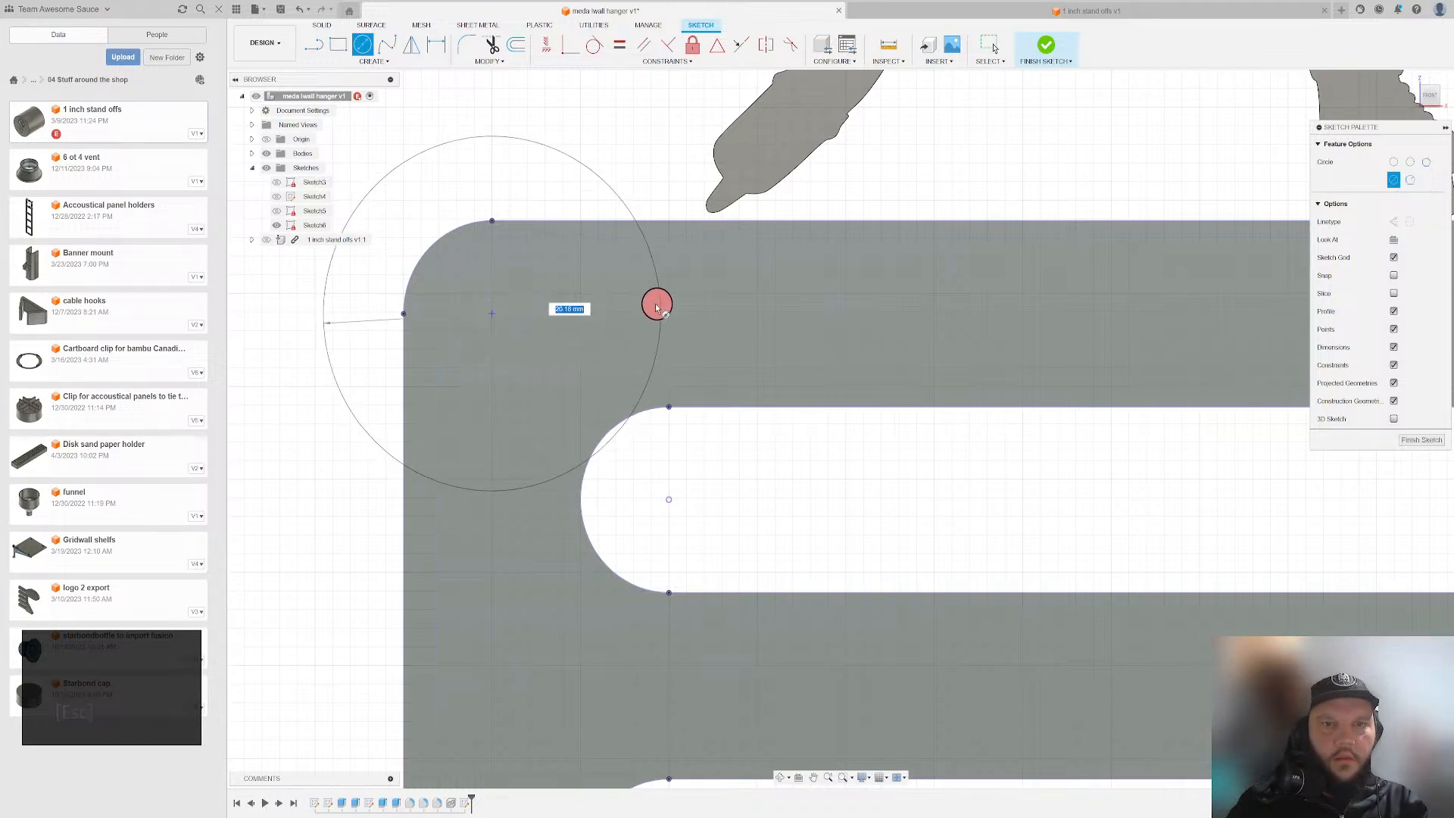
{"action": "key", "text": "Escape"}
{"action": "key", "text": "Escape"}
{"action": "scroll", "coordinate": [528, 290], "scroll_direction": "up", "scroll_amount": 2}
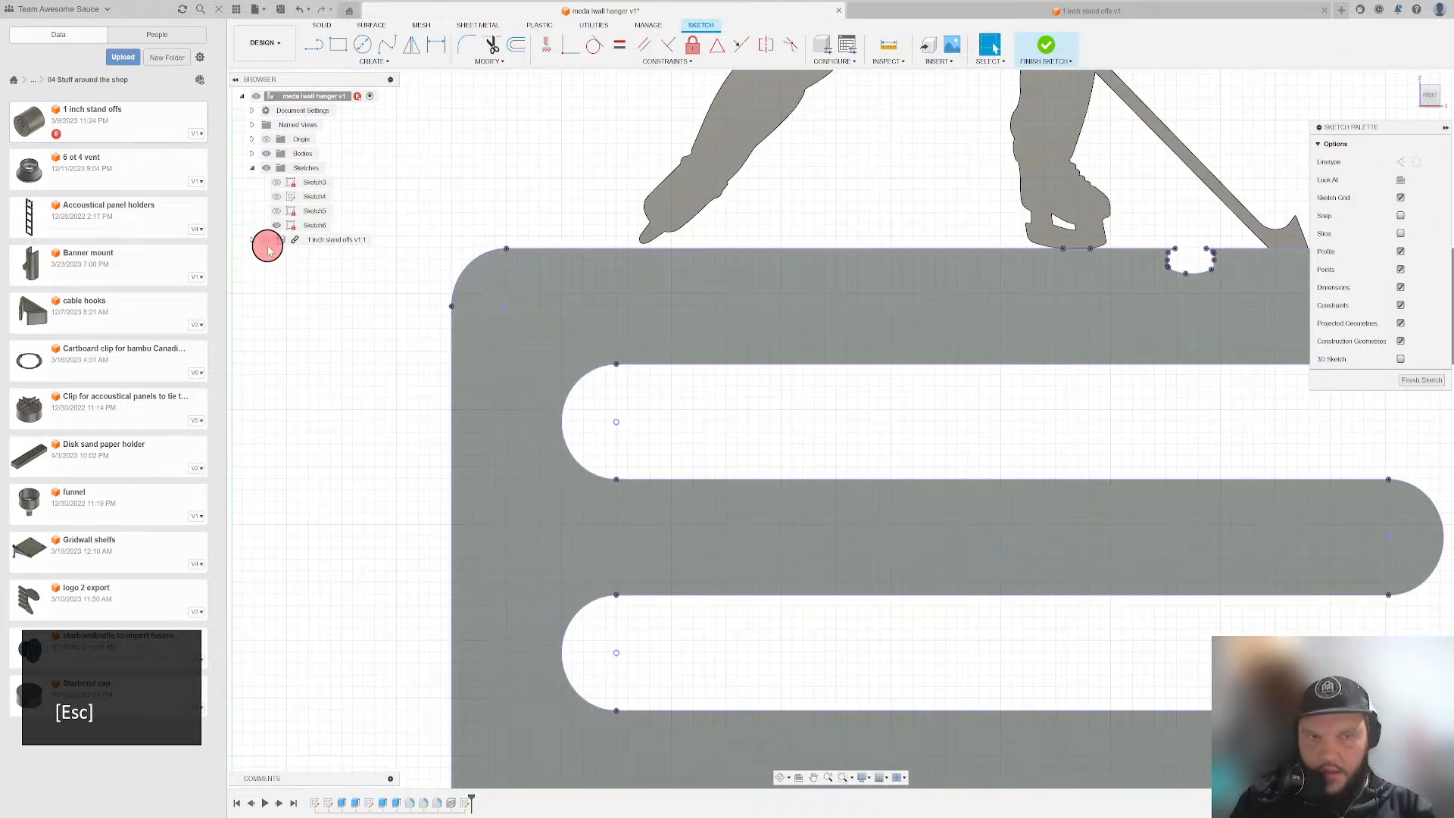
- Show the 1 inch stand offs component and measure the keyhole's wide circular opening on its rear face
{"action": "left_click", "coordinate": [267, 240]}
{"action": "scroll", "coordinate": [628, 350], "scroll_direction": "up", "scroll_amount": 2}
{"action": "middle_click_drag", "start_coordinate": [628, 347], "coordinate": [712, 363], "text": "shift"}
{"action": "scroll", "coordinate": [711, 364], "scroll_direction": "down", "scroll_amount": 2}
{"action": "middle_click_drag", "start_coordinate": [828, 368], "coordinate": [994, 284]}
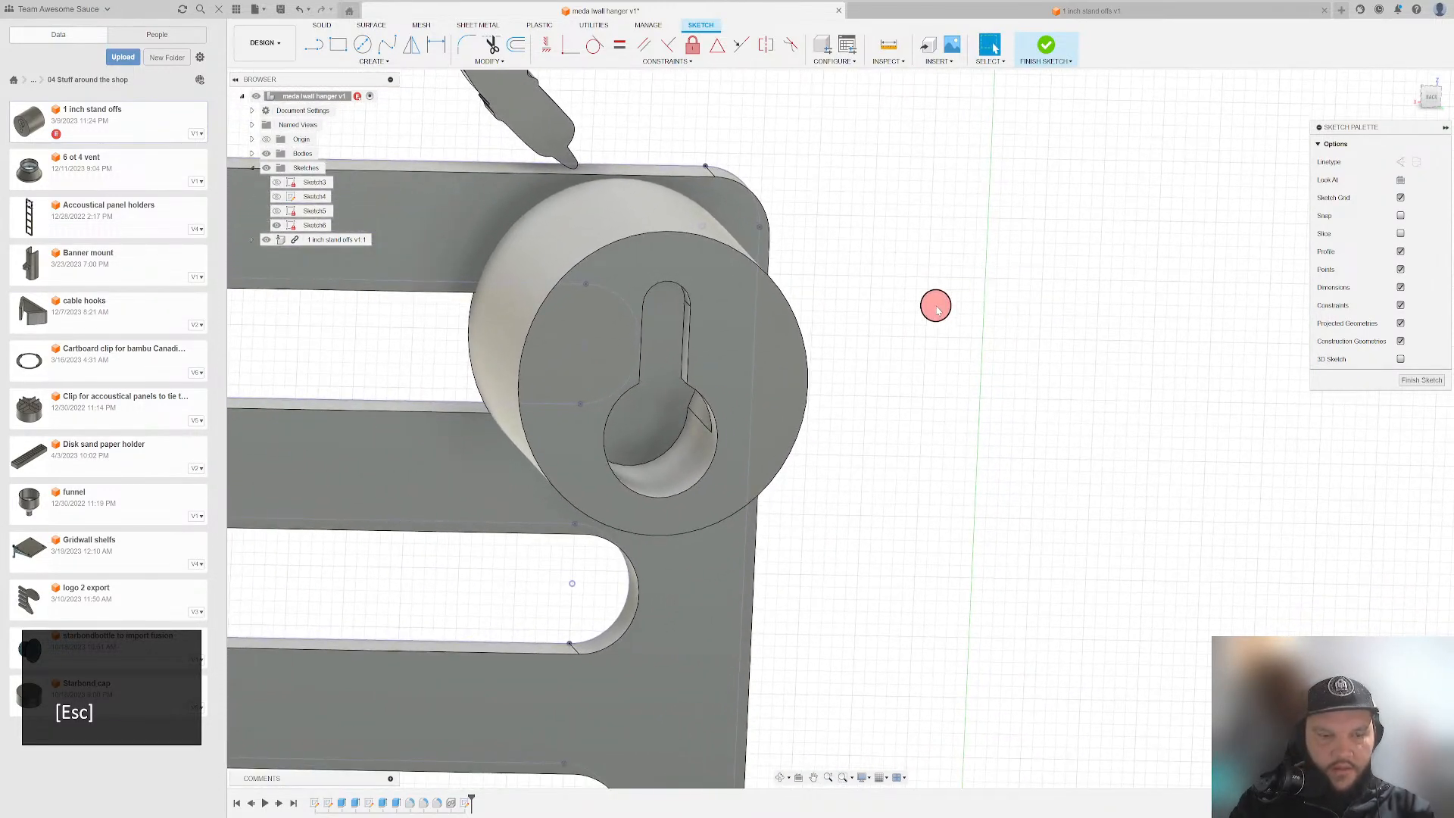
{"action": "scroll", "coordinate": [861, 494], "scroll_direction": "down", "scroll_amount": 2}
{"action": "key", "text": "i"}
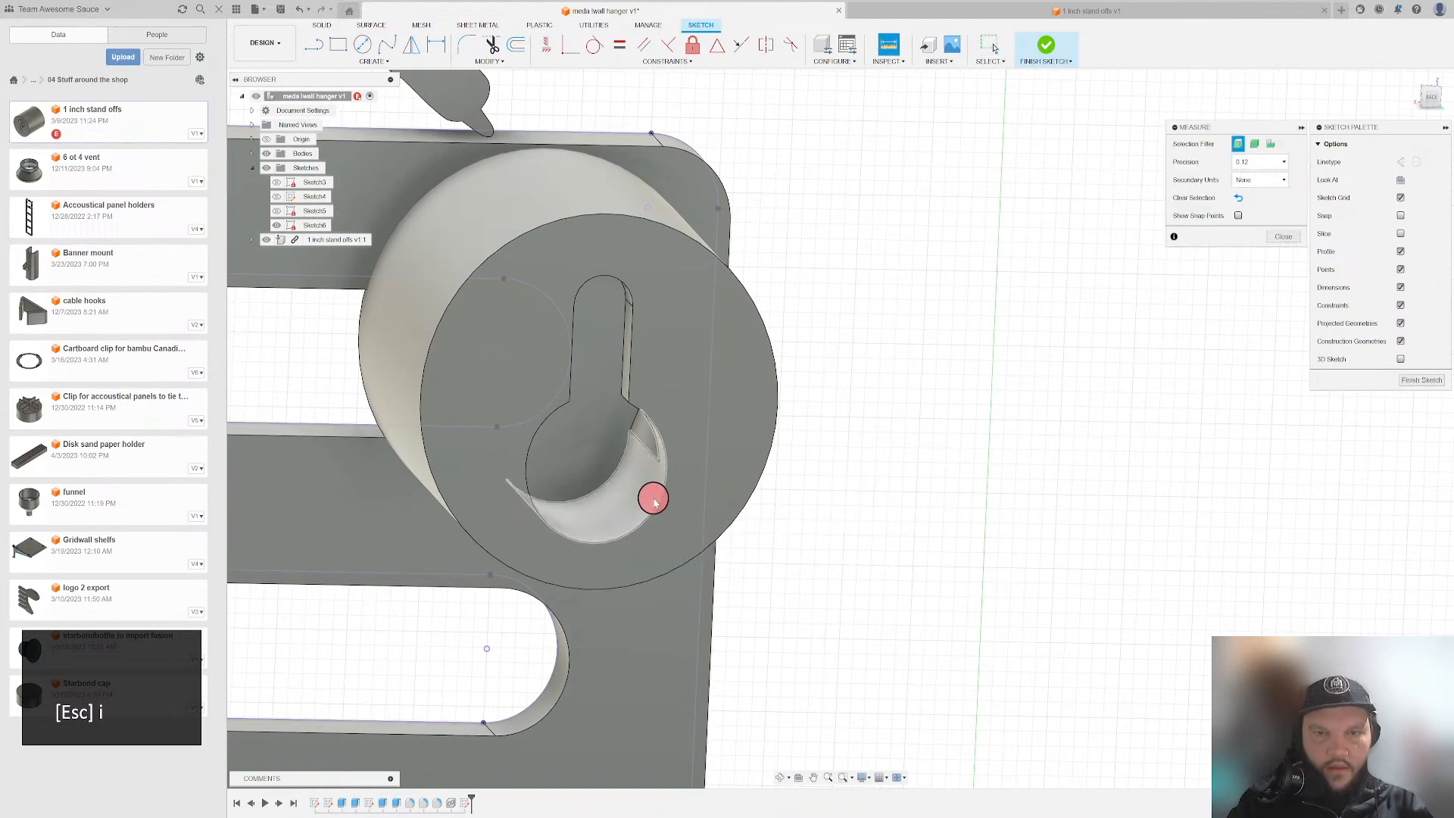
{"action": "left_click", "coordinate": [616, 540]}
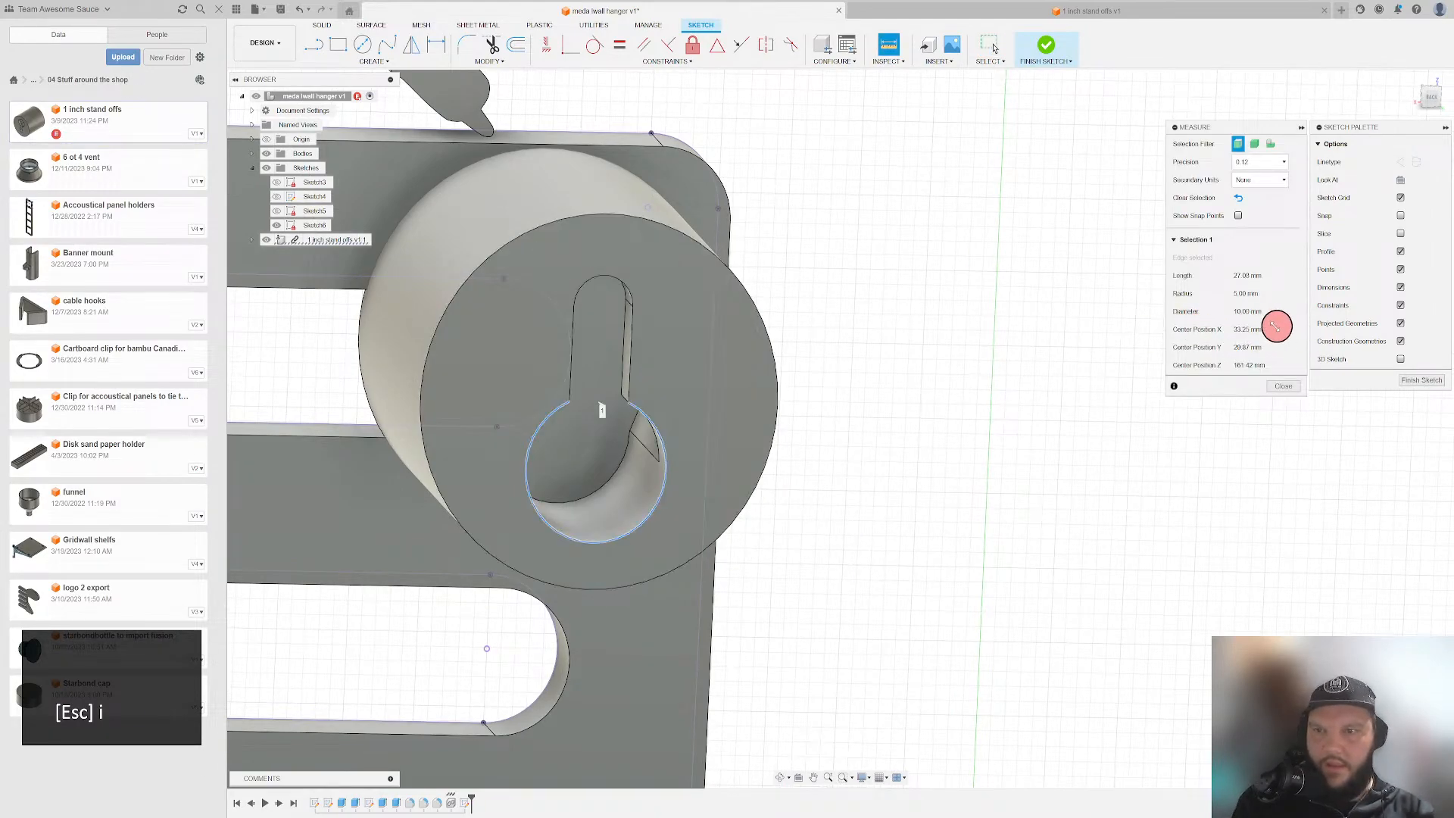
{"action": "key", "text": "Escape"}
{"action": "scroll", "coordinate": [874, 375], "scroll_direction": "up", "scroll_amount": 4}
{"action": "middle_click_drag", "start_coordinate": [971, 345], "coordinate": [576, 326], "text": "shift"}
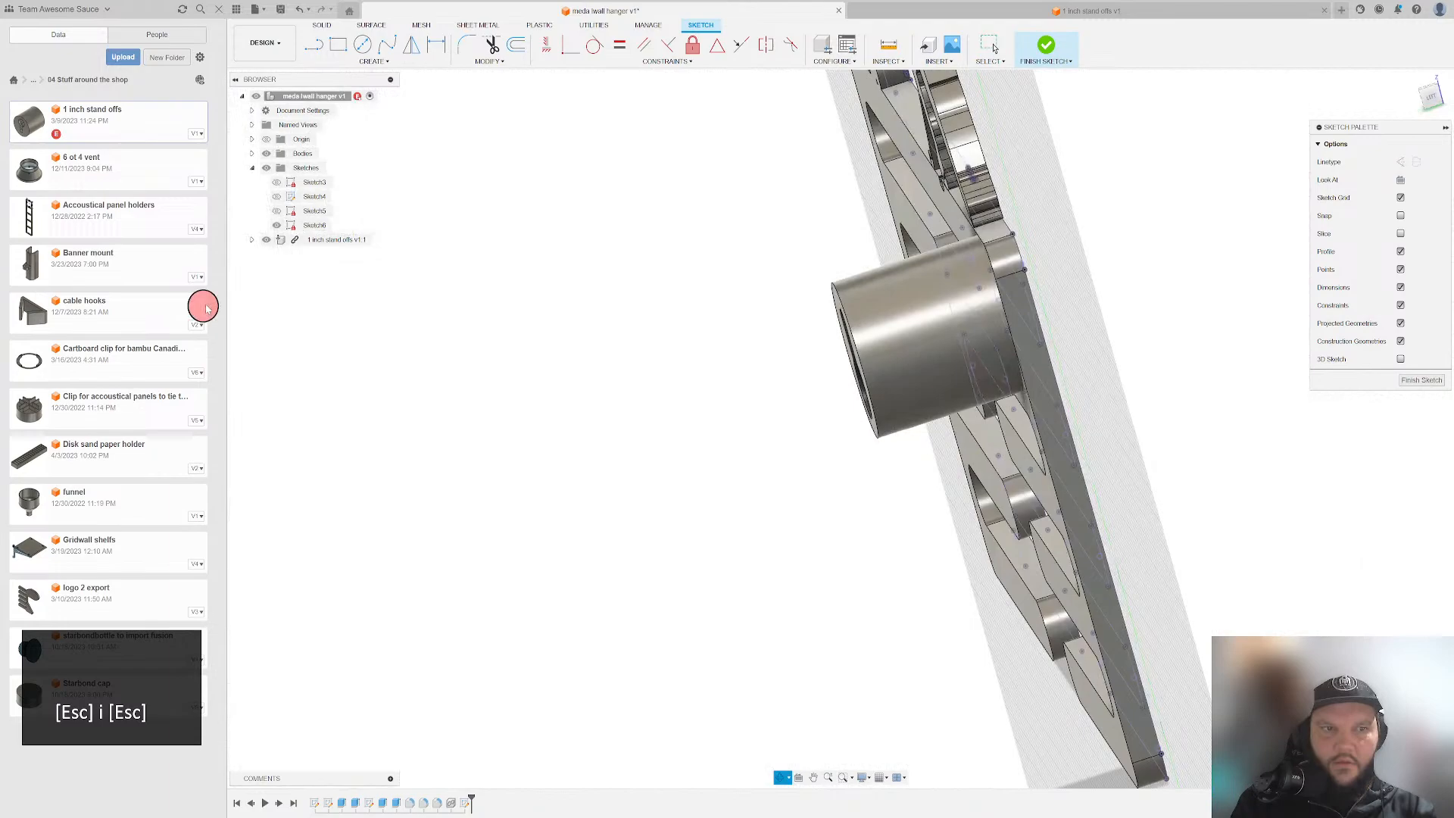
- Hide the 1 inch stand offs component and view the sketch plane on the hanger's front face head-on
{"action": "left_click", "coordinate": [265, 240]}
{"action": "middle_click_drag", "start_coordinate": [644, 389], "coordinate": [614, 348], "text": "shift"}
{"action": "scroll", "coordinate": [1128, 367], "scroll_direction": "up", "scroll_amount": 4}
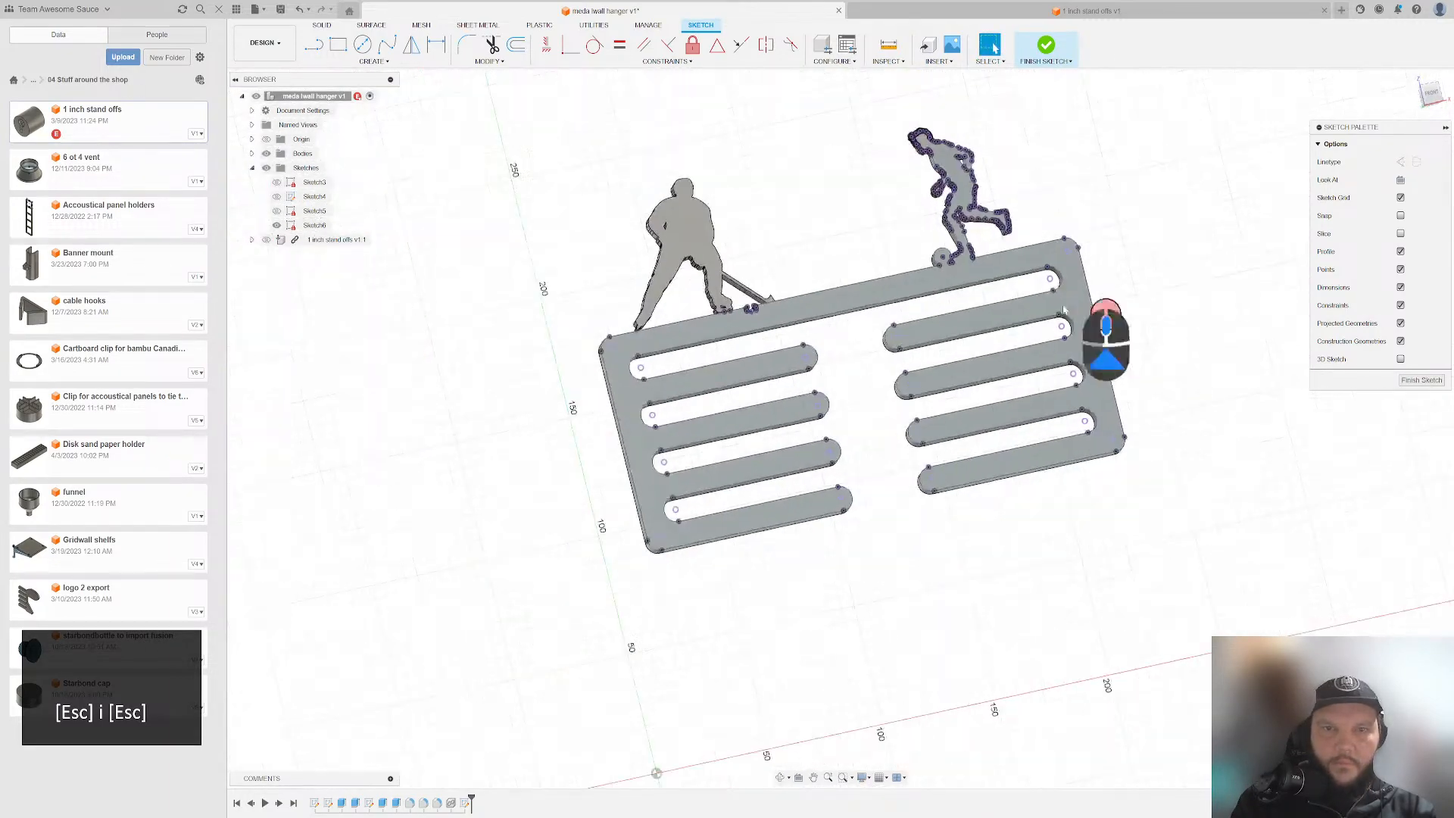
{"action": "scroll", "coordinate": [1063, 310], "scroll_direction": "down", "scroll_amount": 3}
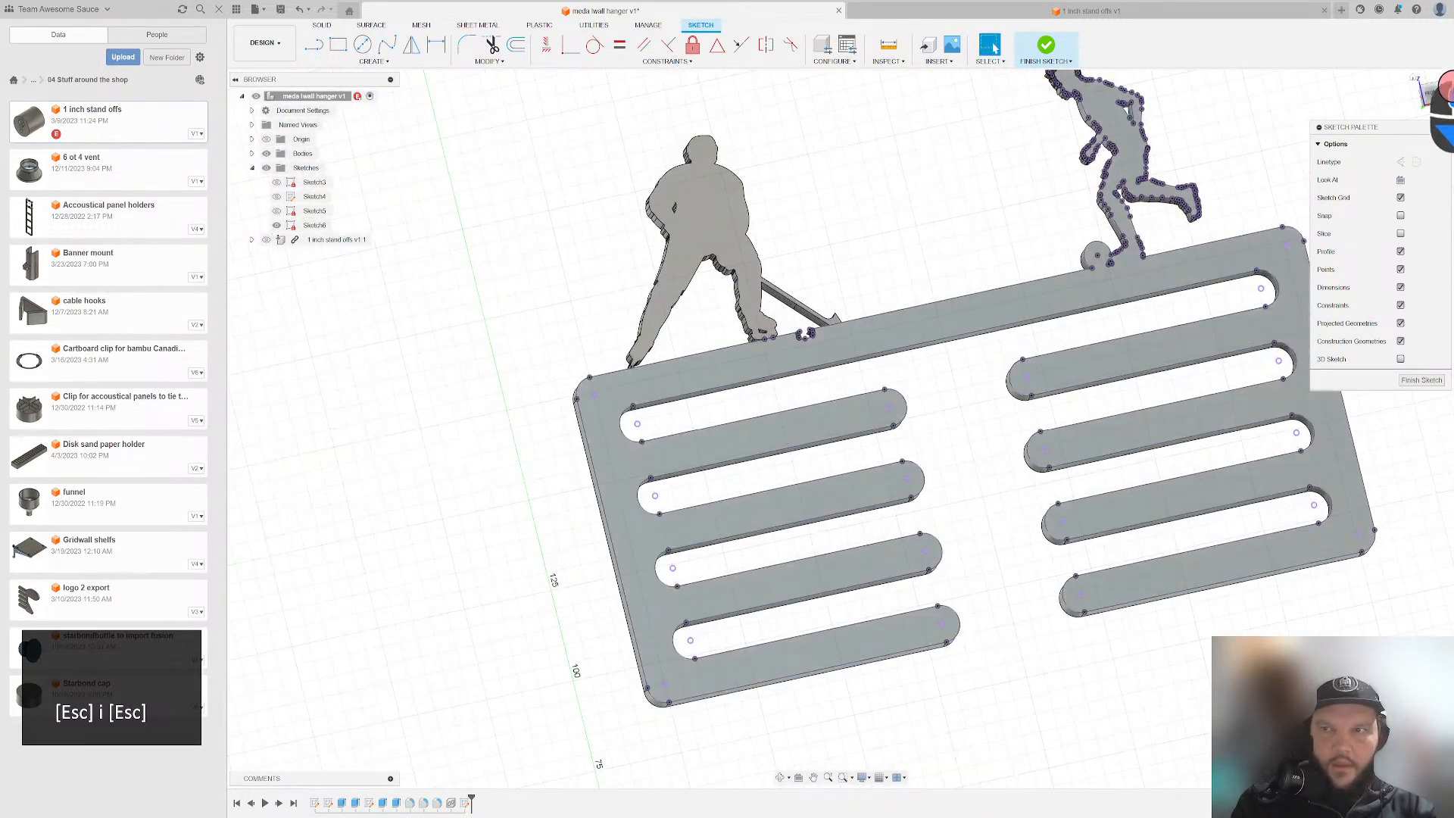
{"action": "left_click", "coordinate": [1317, 182]}
{"action": "scroll", "coordinate": [801, 319], "scroll_direction": "down", "scroll_amount": 8}
{"action": "key", "text": "c"}
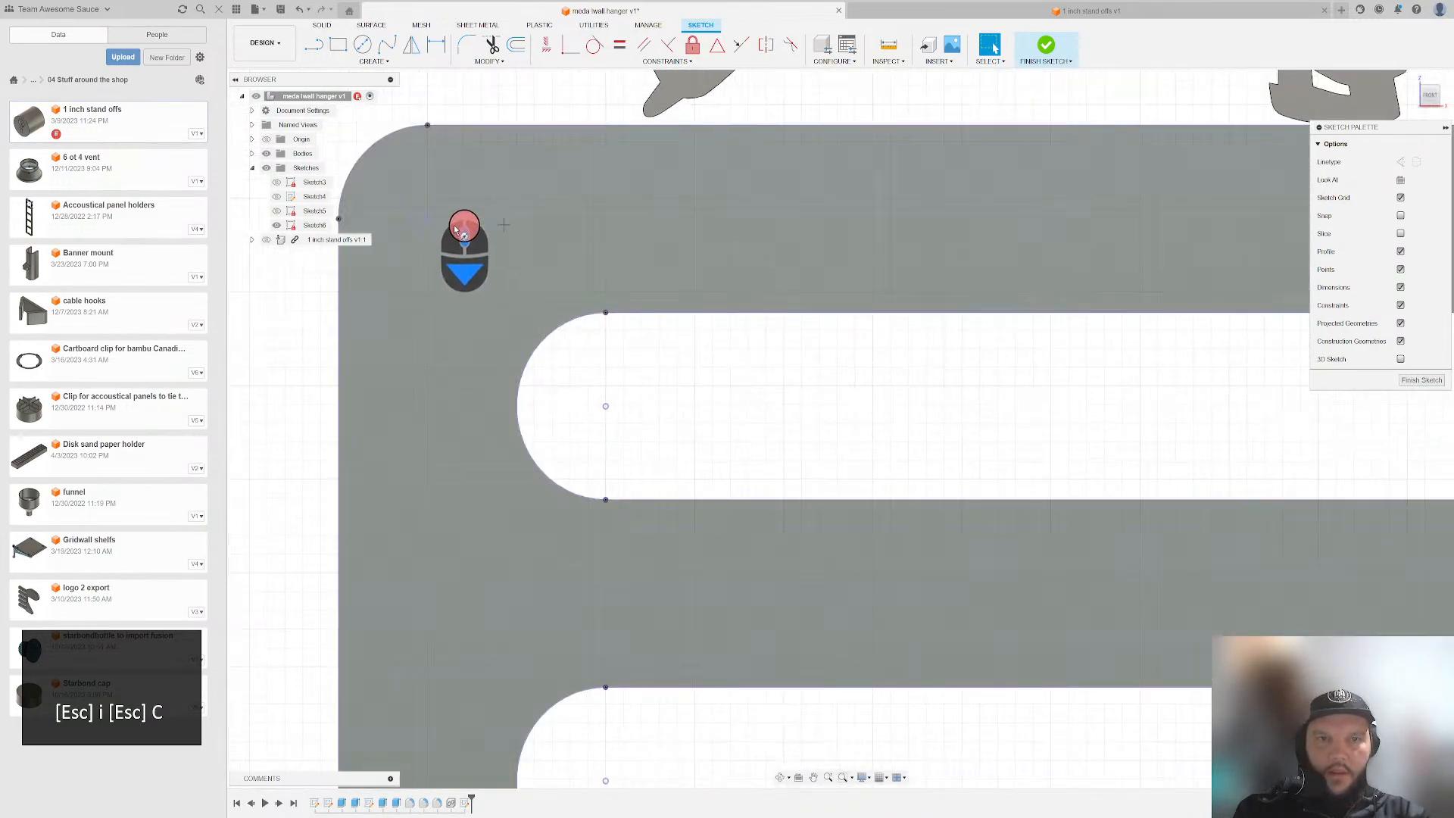
{"action": "left_click", "coordinate": [428, 219]}
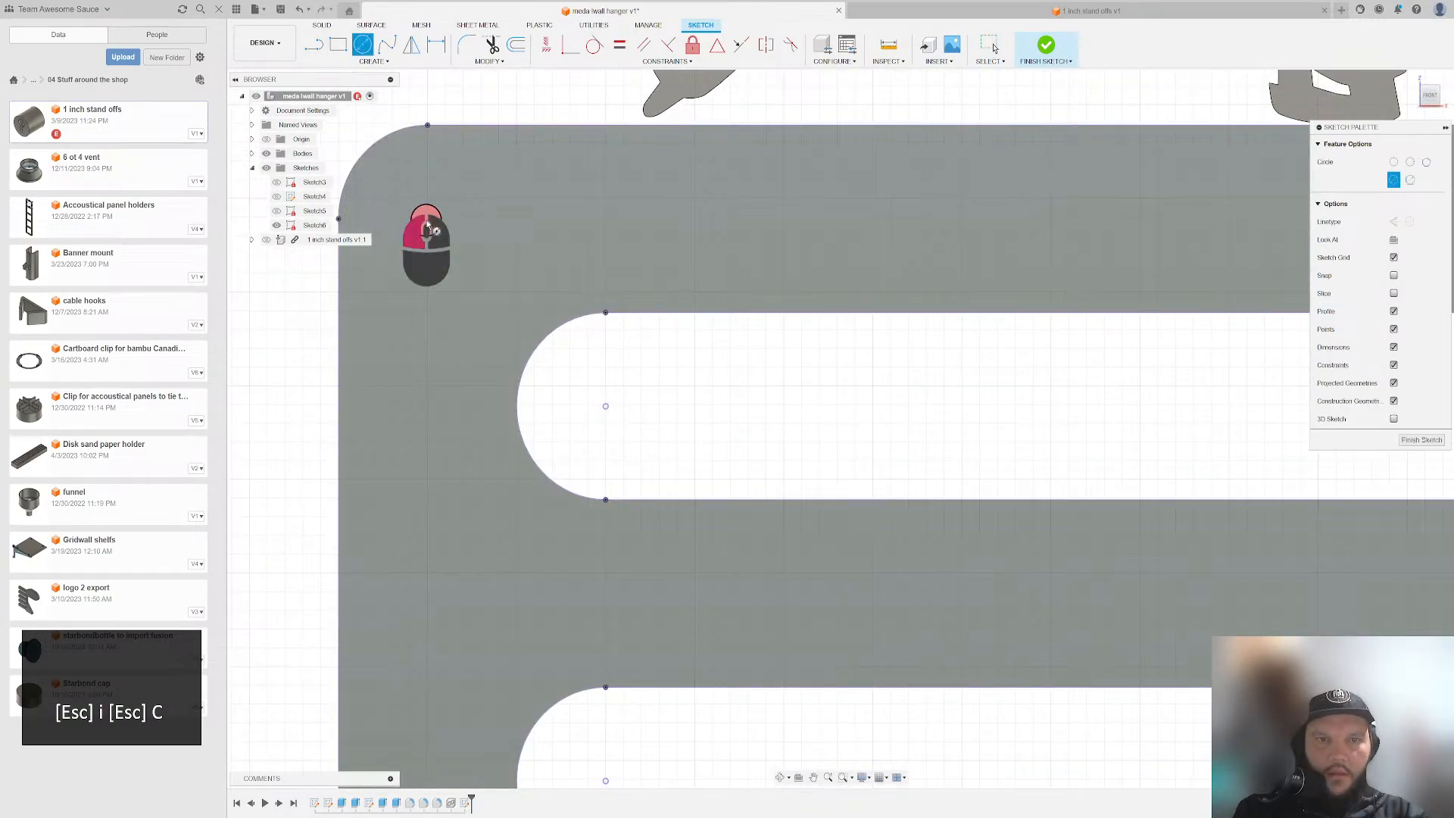
{"action": "type", "text": "10"}
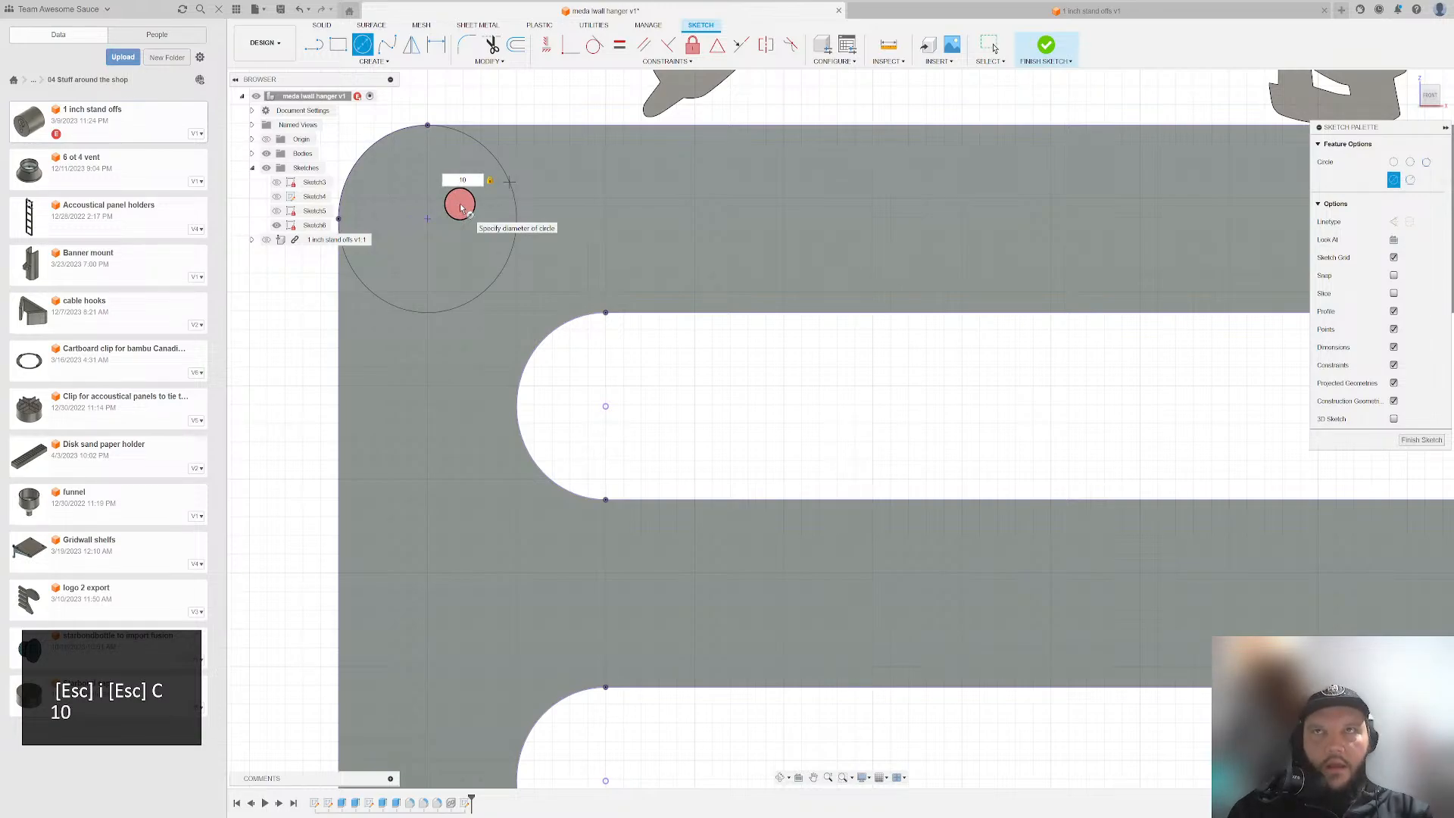
{"action": "key", "text": "Escape"}
{"action": "scroll", "coordinate": [650, 318], "scroll_direction": "up", "scroll_amount": 5}
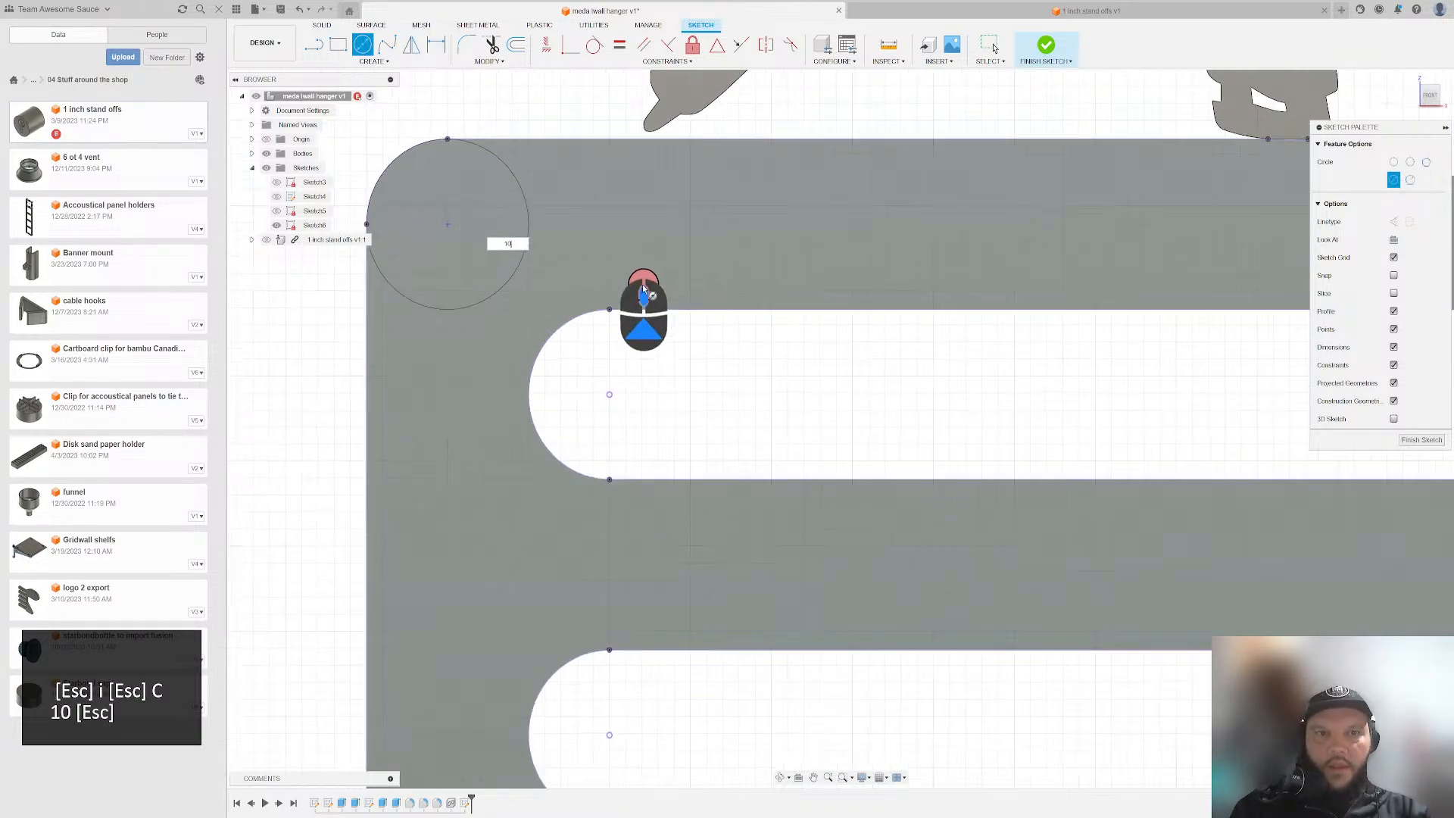
{"action": "key", "text": "Escape"}
- Show the 1 inch stand offs component again and measure the rounded end of the keyhole's narrow slot
{"action": "scroll", "coordinate": [283, 266], "scroll_direction": "down", "scroll_amount": 4}
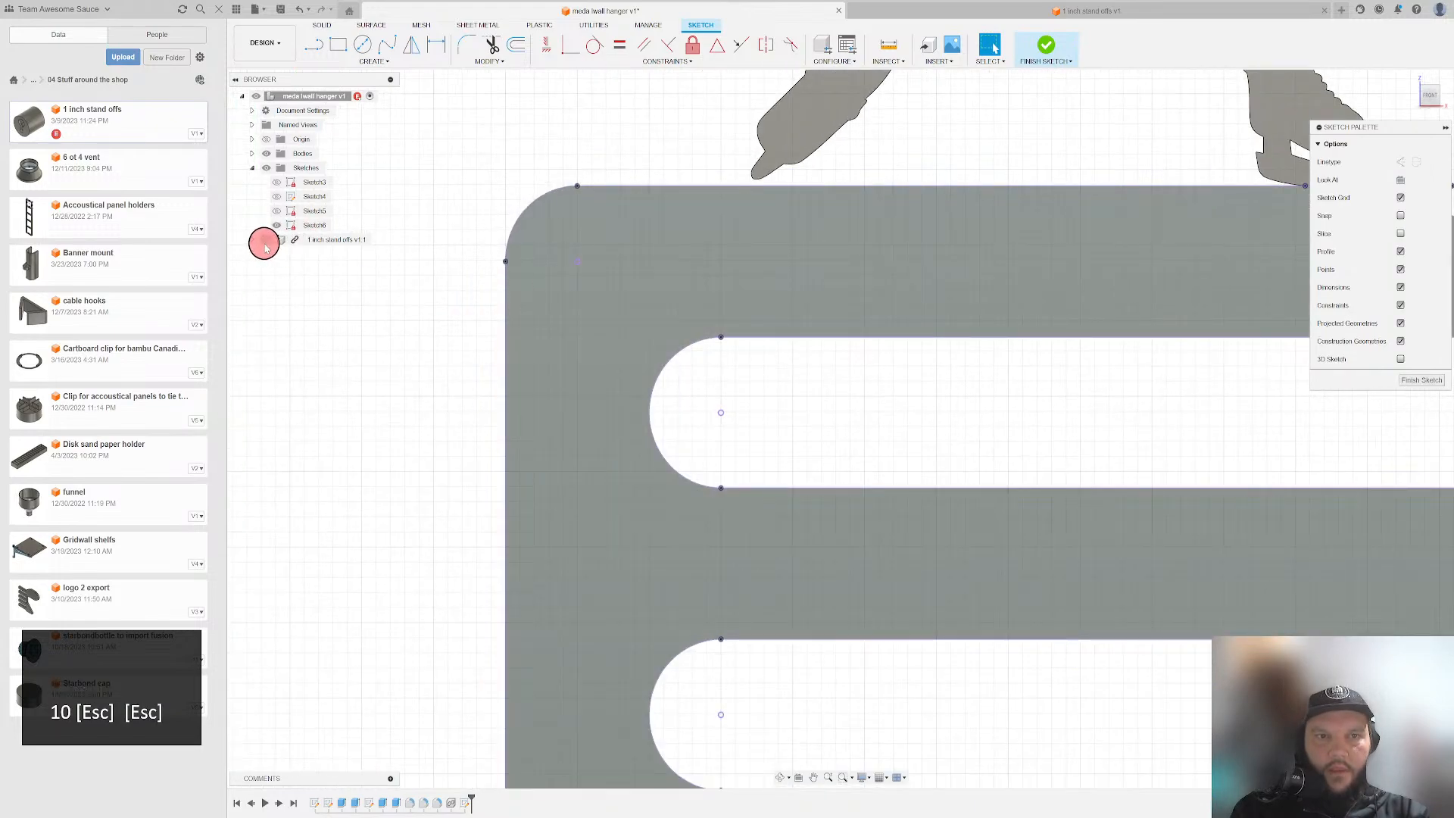
{"action": "middle_click_drag", "start_coordinate": [266, 237], "coordinate": [772, 262], "text": "shift"}
{"action": "scroll", "coordinate": [772, 262], "scroll_direction": "up", "scroll_amount": 5}
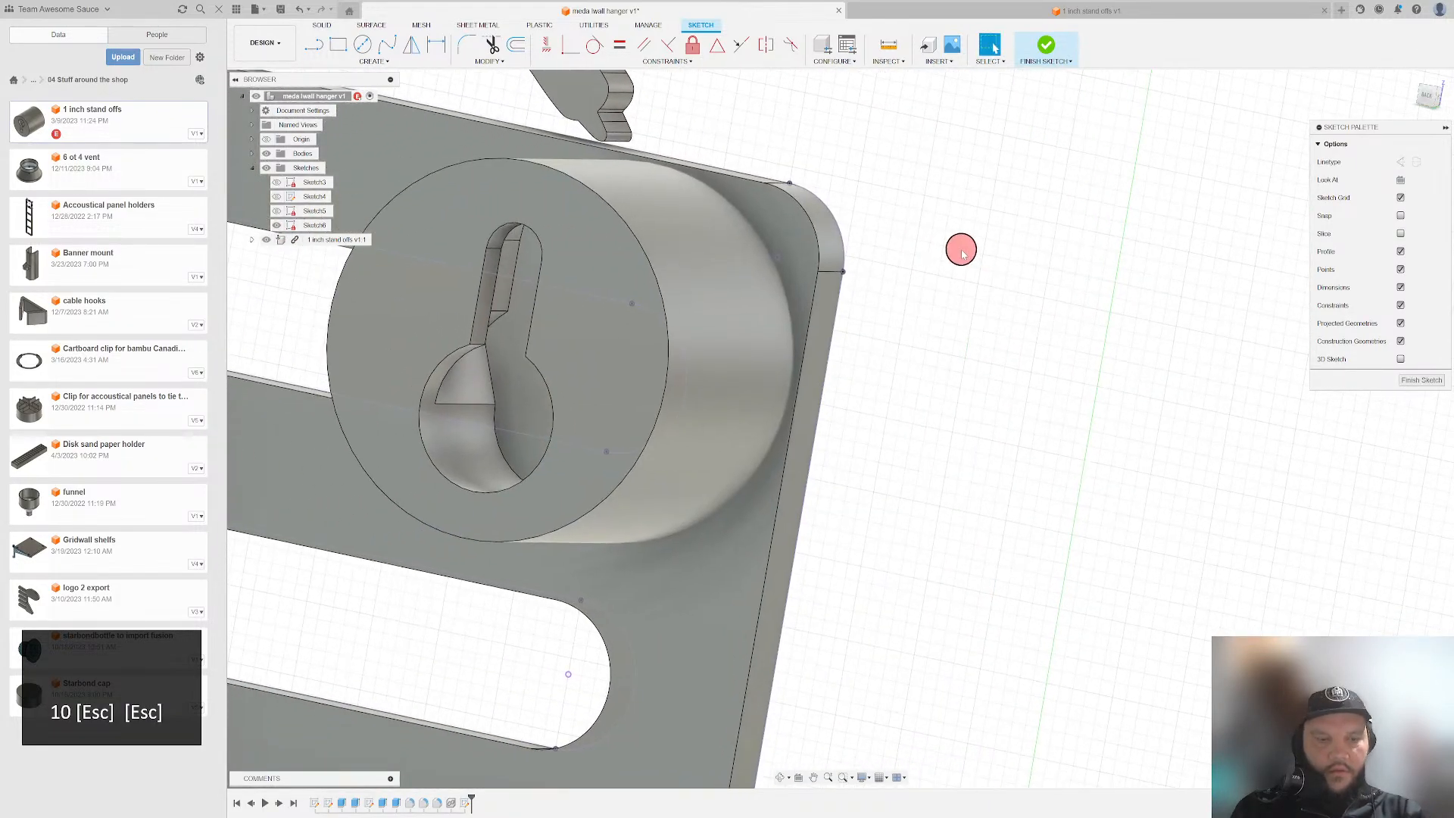
{"action": "key", "text": "i"}
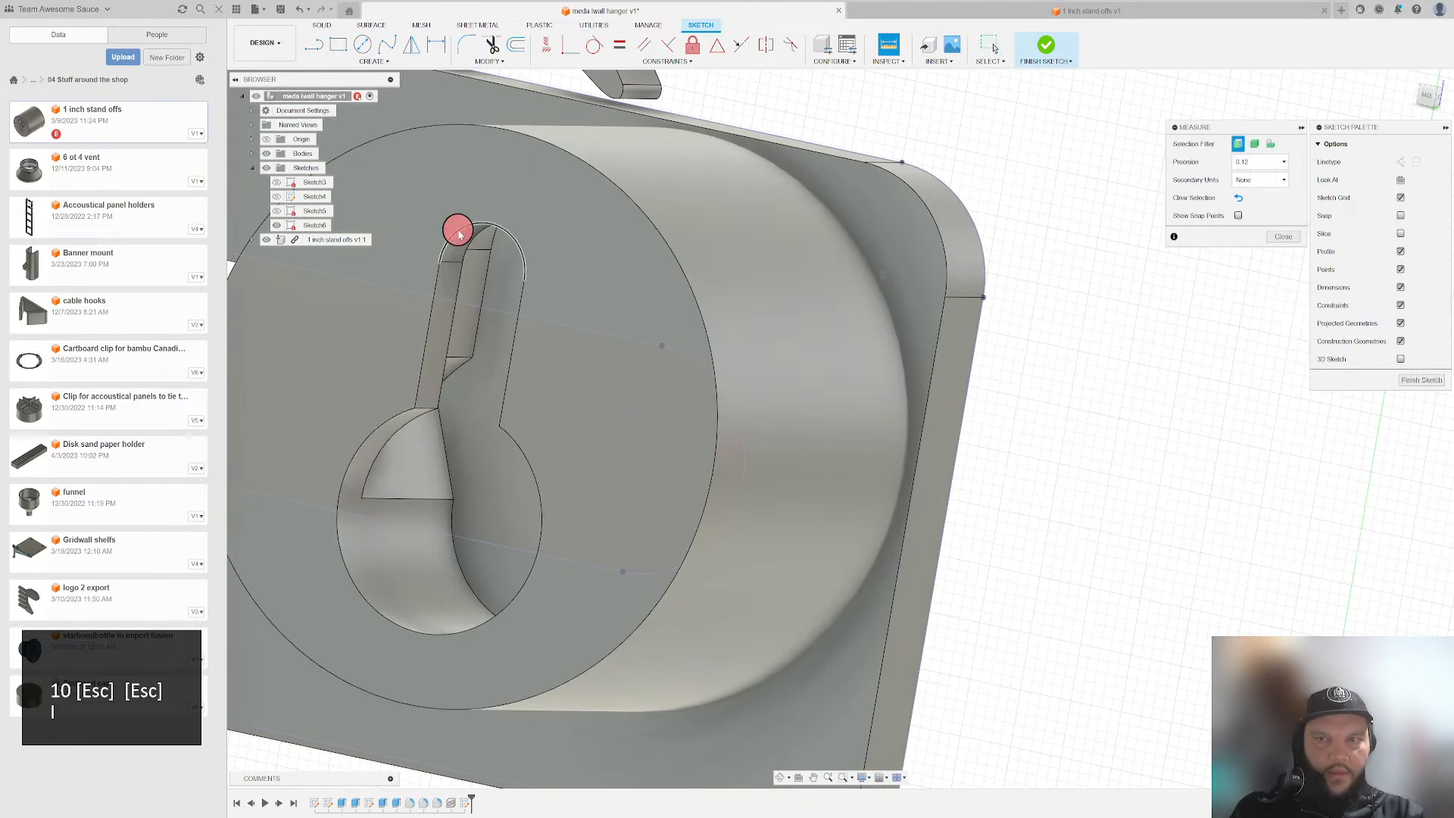
{"action": "left_click", "coordinate": [457, 235]}
{"action": "key", "text": "Escape"}
{"action": "scroll", "coordinate": [1023, 223], "scroll_direction": "up", "scroll_amount": 2}
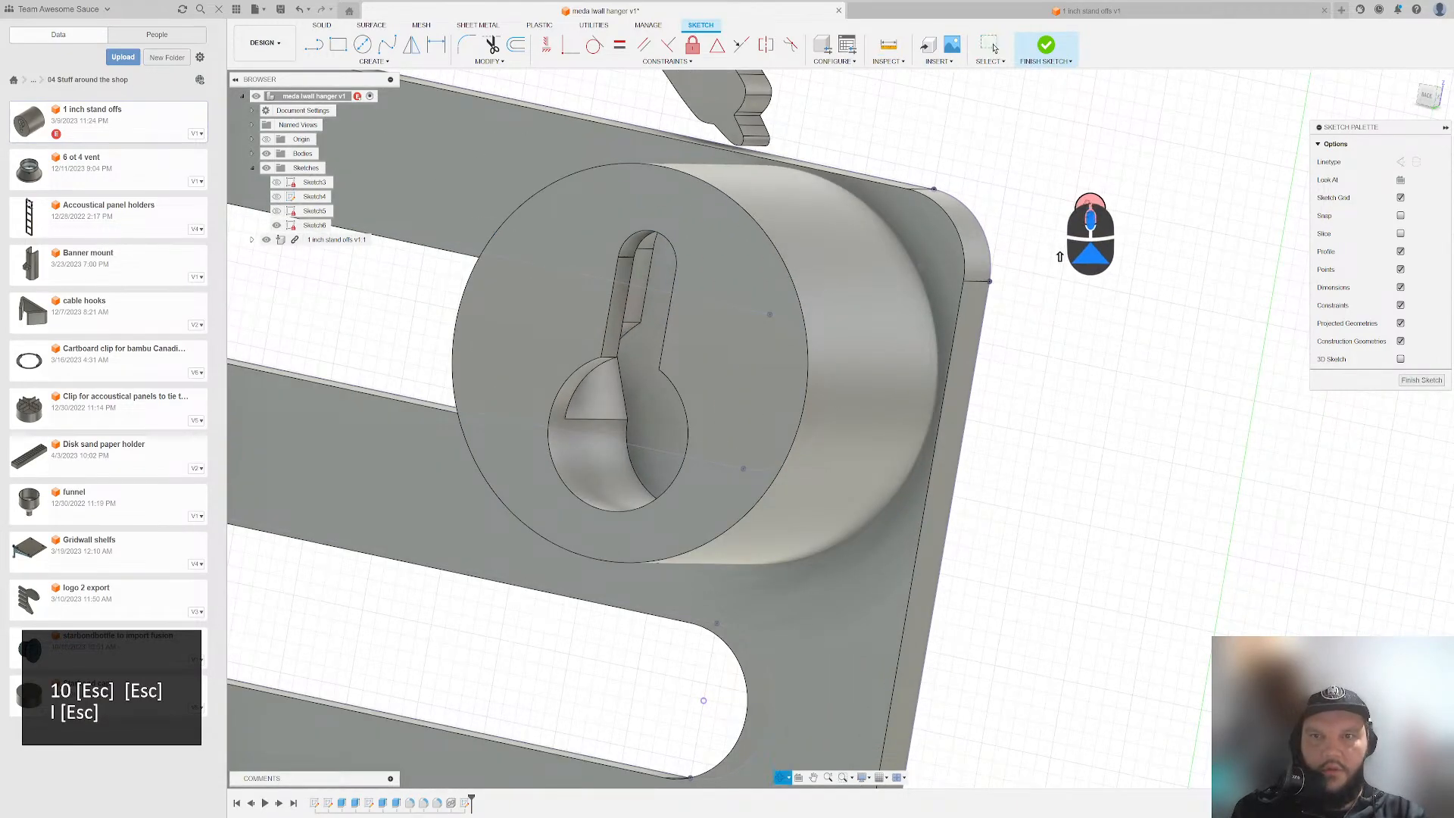
- Hide the 1 inch stand offs component and sketch a 4.2 mm diameter circle at the centre of the hanger's upper-left corner radius
{"action": "middle_click_drag", "start_coordinate": [1091, 216], "coordinate": [980, 205], "text": "shift"}
{"action": "scroll", "coordinate": [338, 253], "scroll_direction": "up", "scroll_amount": 1}
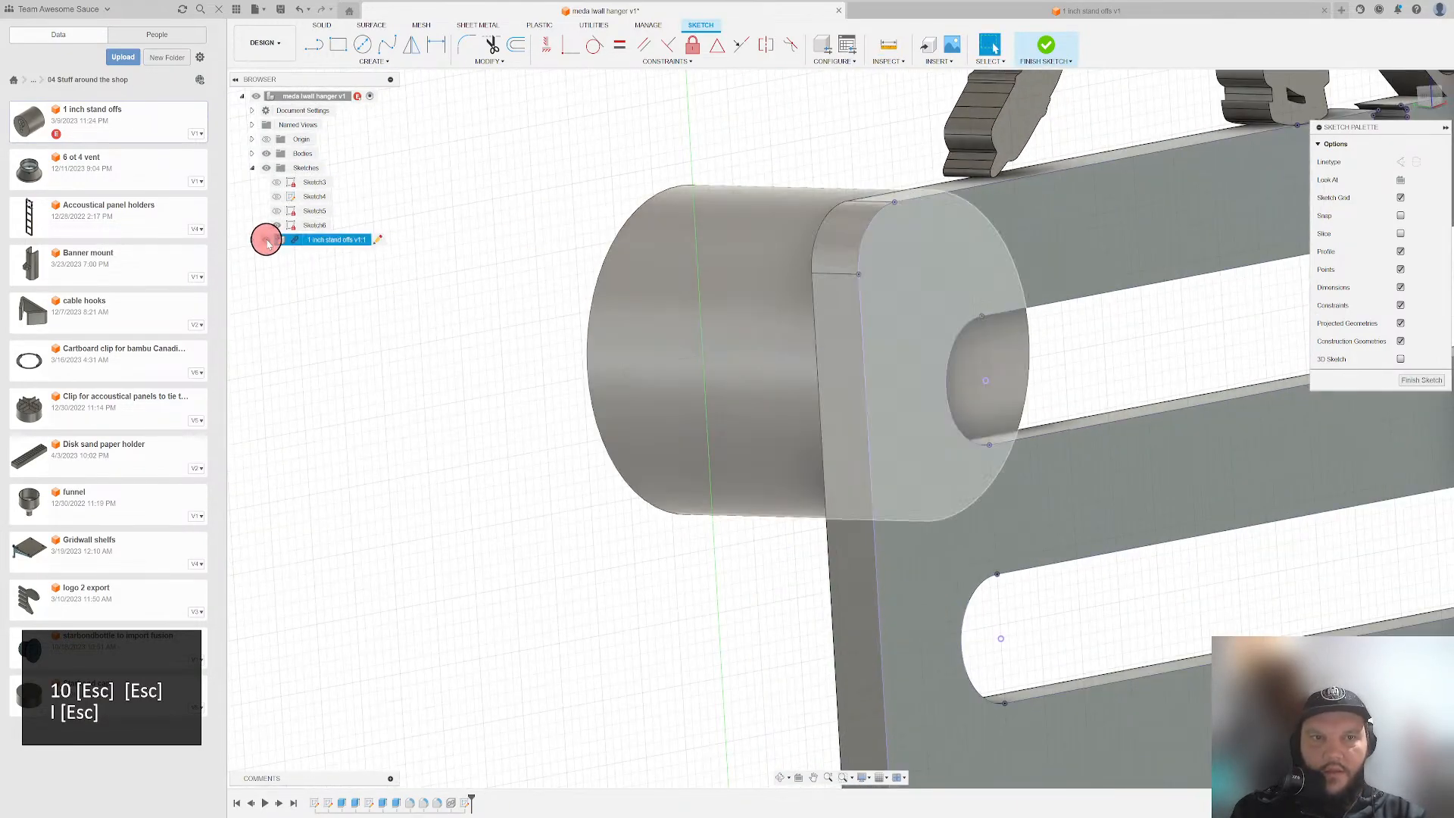
{"action": "left_click", "coordinate": [266, 239]}
{"action": "middle_click_drag", "start_coordinate": [646, 312], "coordinate": [366, 297]}
{"action": "key", "text": "c"}
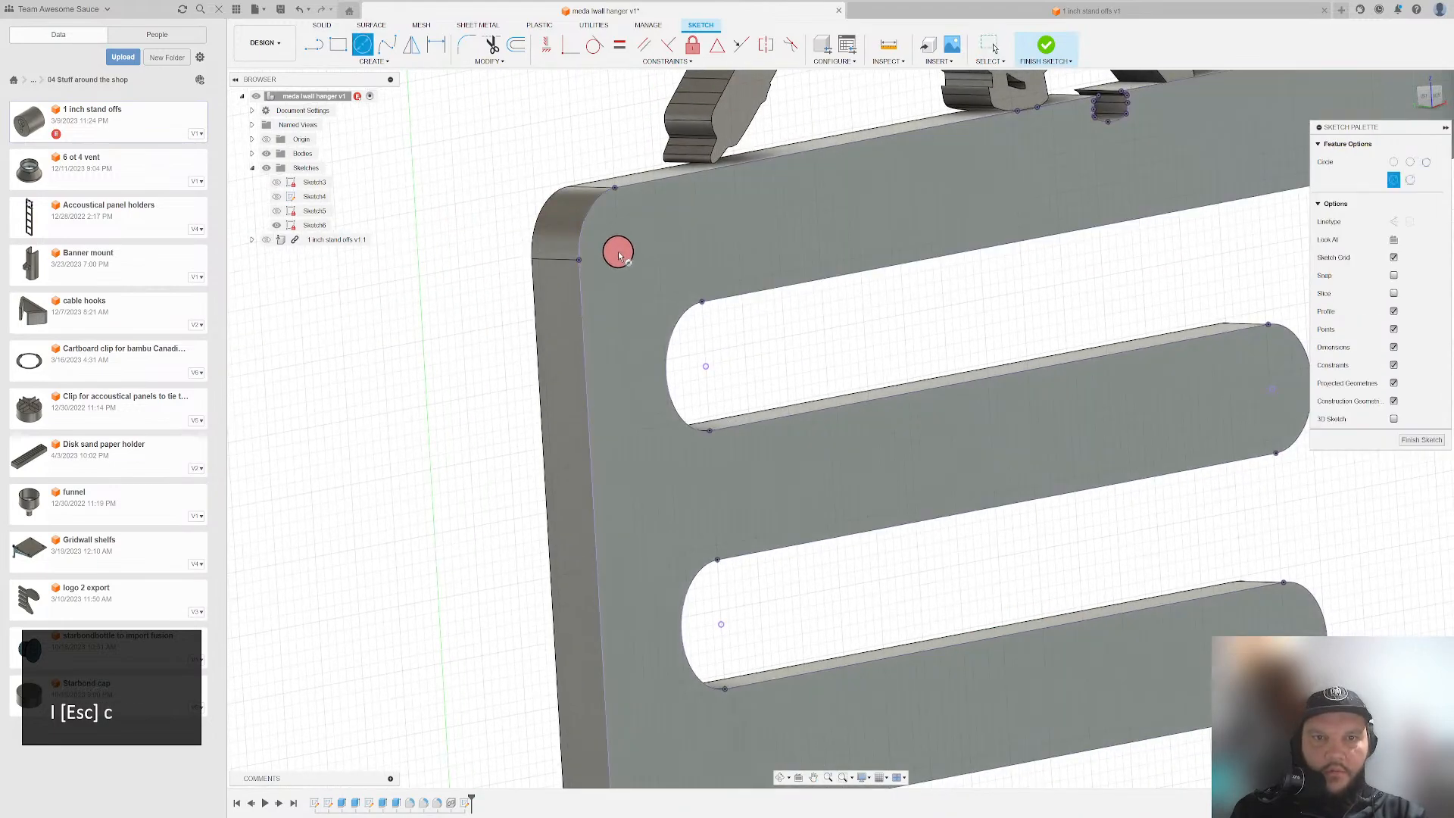
{"action": "left_click", "coordinate": [619, 253]}
{"action": "type", "text": "4.2"}
{"action": "key", "text": "Return"}
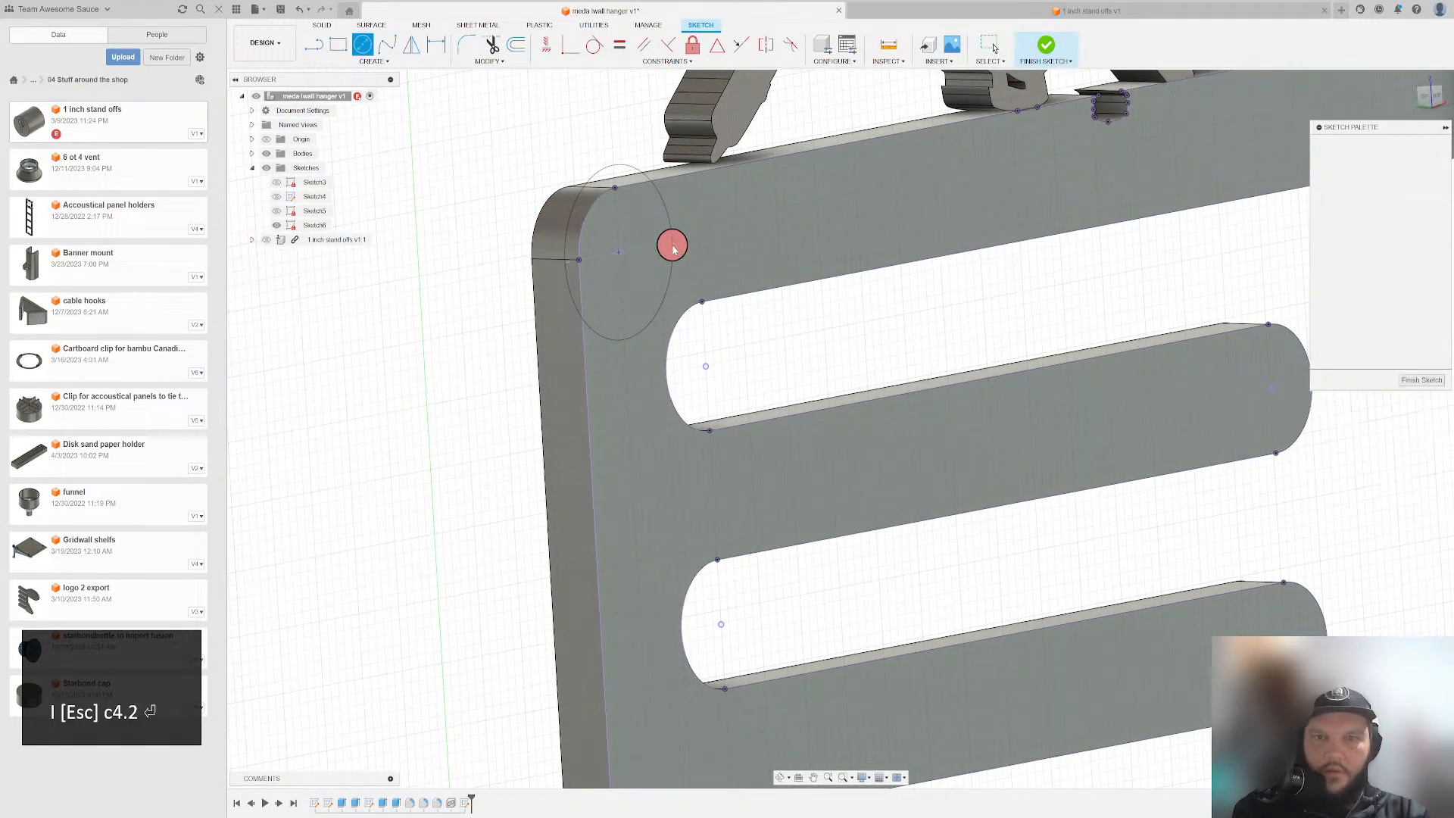
- Sketch a matching 4.2 mm diameter circle at the centre of the hanger's upper-right corner radius
{"action": "scroll", "coordinate": [431, 334], "scroll_direction": "down", "scroll_amount": 5}
{"action": "scroll", "coordinate": [1071, 303], "scroll_direction": "down", "scroll_amount": 10}
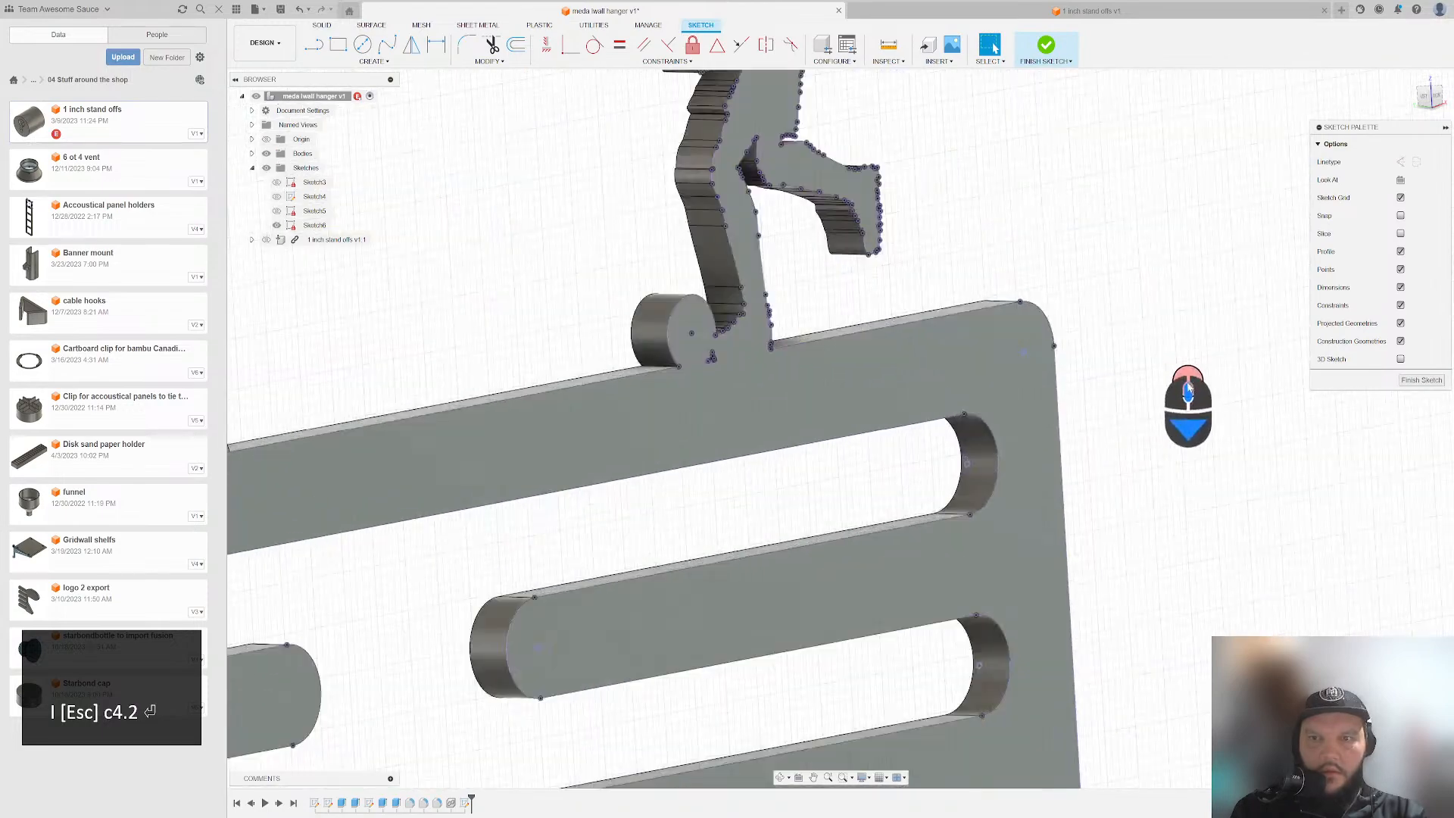
{"action": "key", "text": "c"}
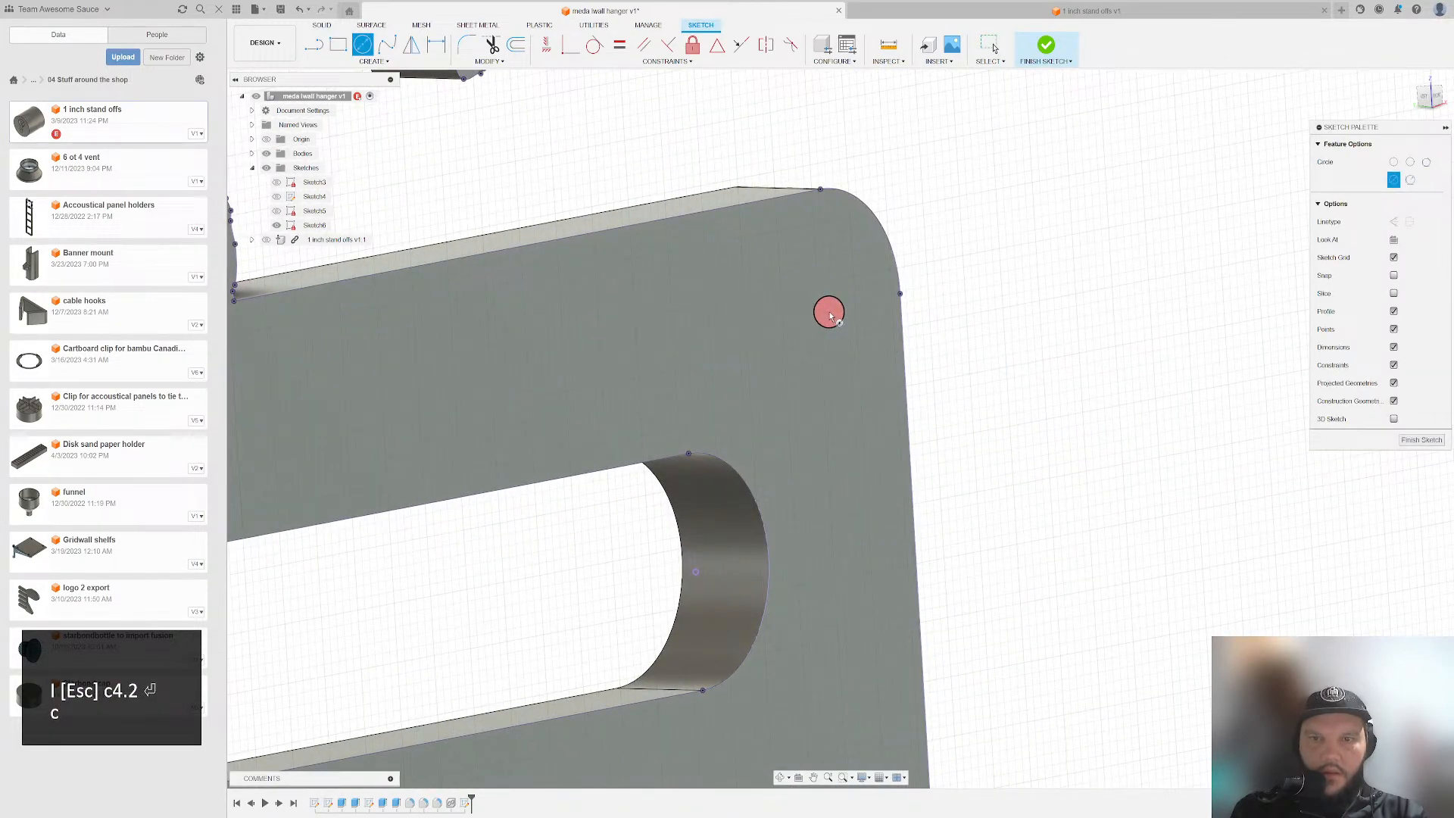
{"action": "left_click", "coordinate": [828, 309]}
{"action": "type", "text": "4.2"}
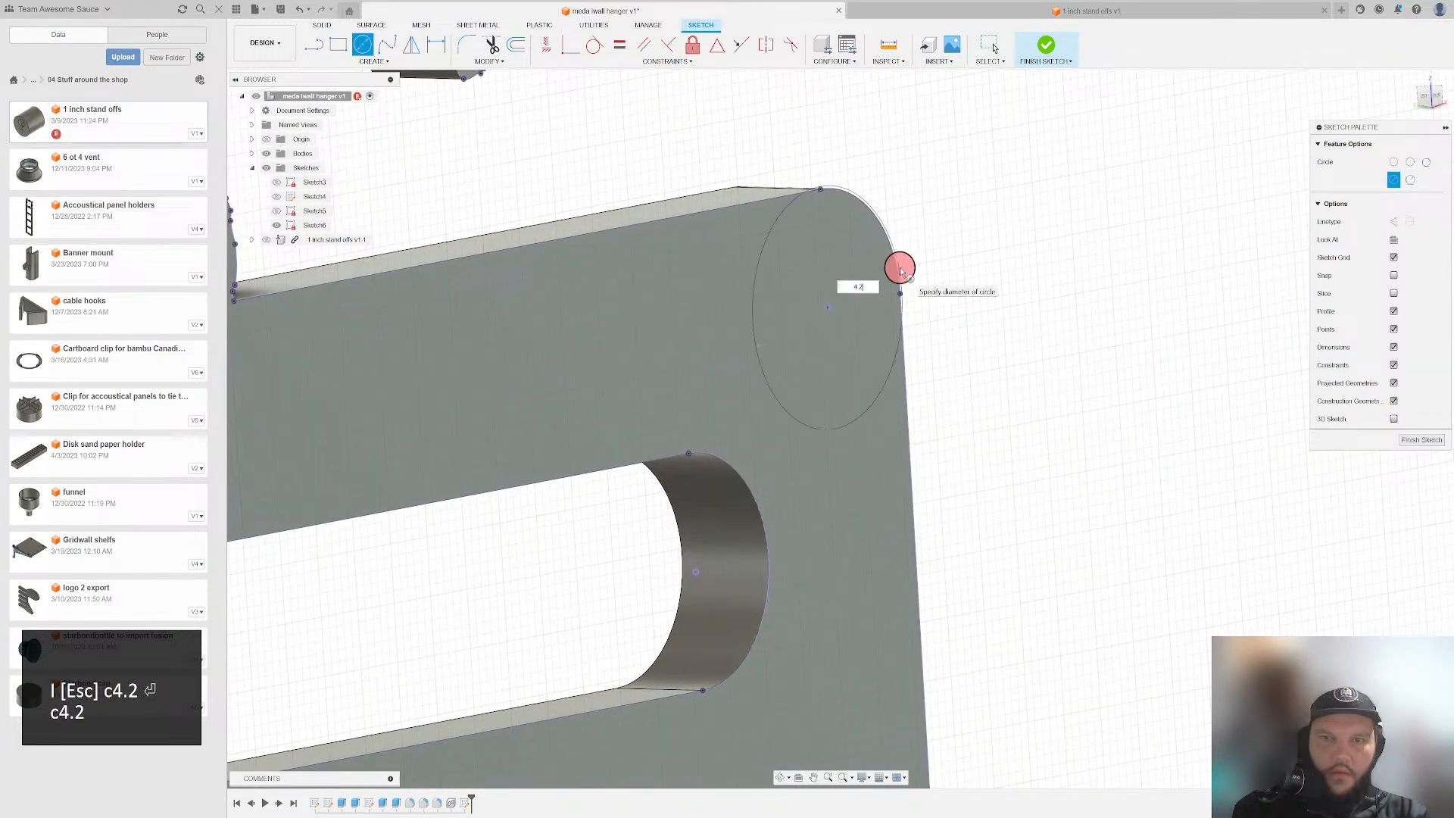
{"action": "key", "text": "Return"}
- Show the 1 inch stand offs component and examine how it sits behind the 4.2 mm circle in the hanger's upper-left corner
{"action": "scroll", "coordinate": [1055, 409], "scroll_direction": "down", "scroll_amount": 10}
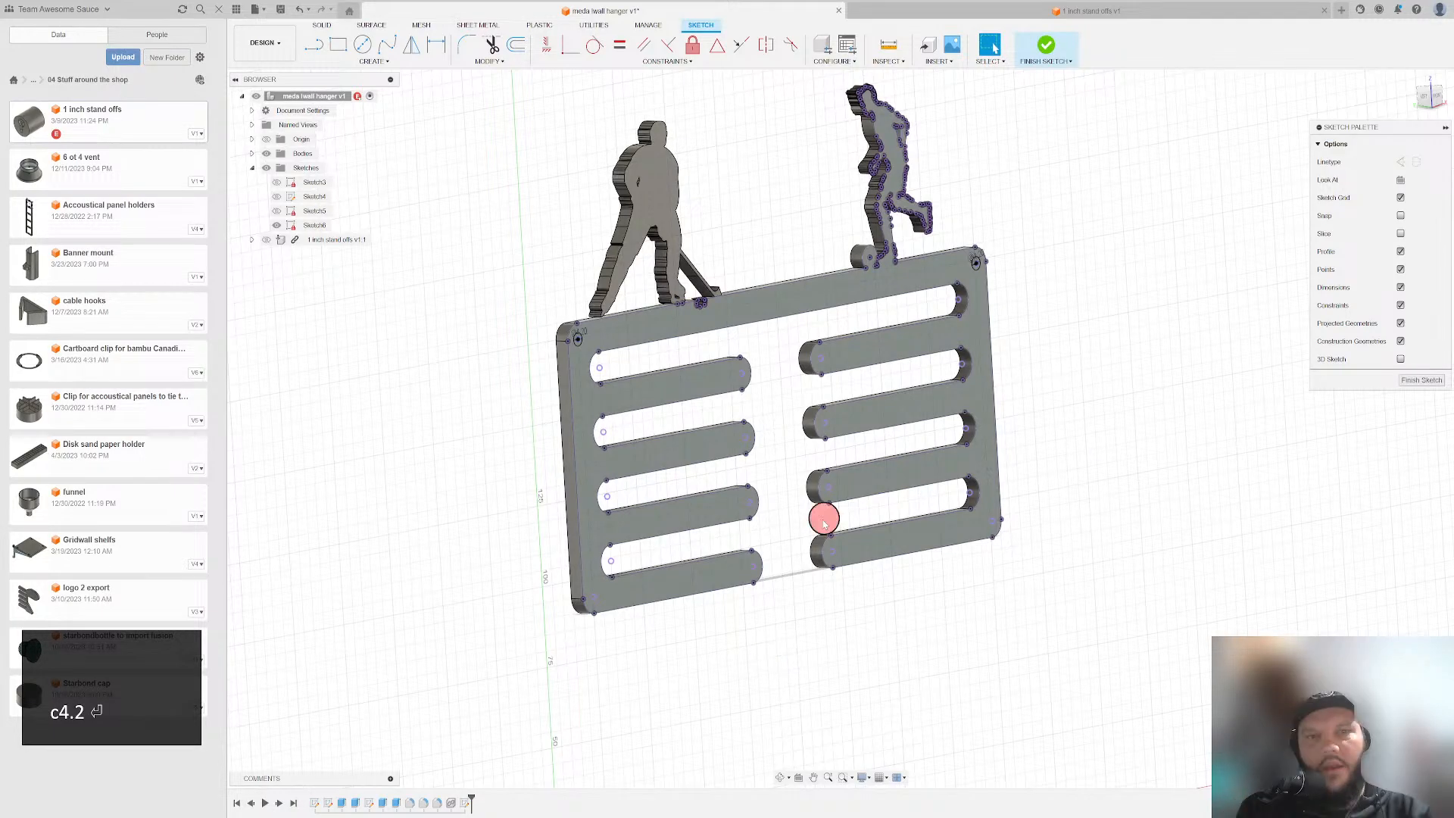
{"action": "scroll", "coordinate": [664, 330], "scroll_direction": "up", "scroll_amount": 1}
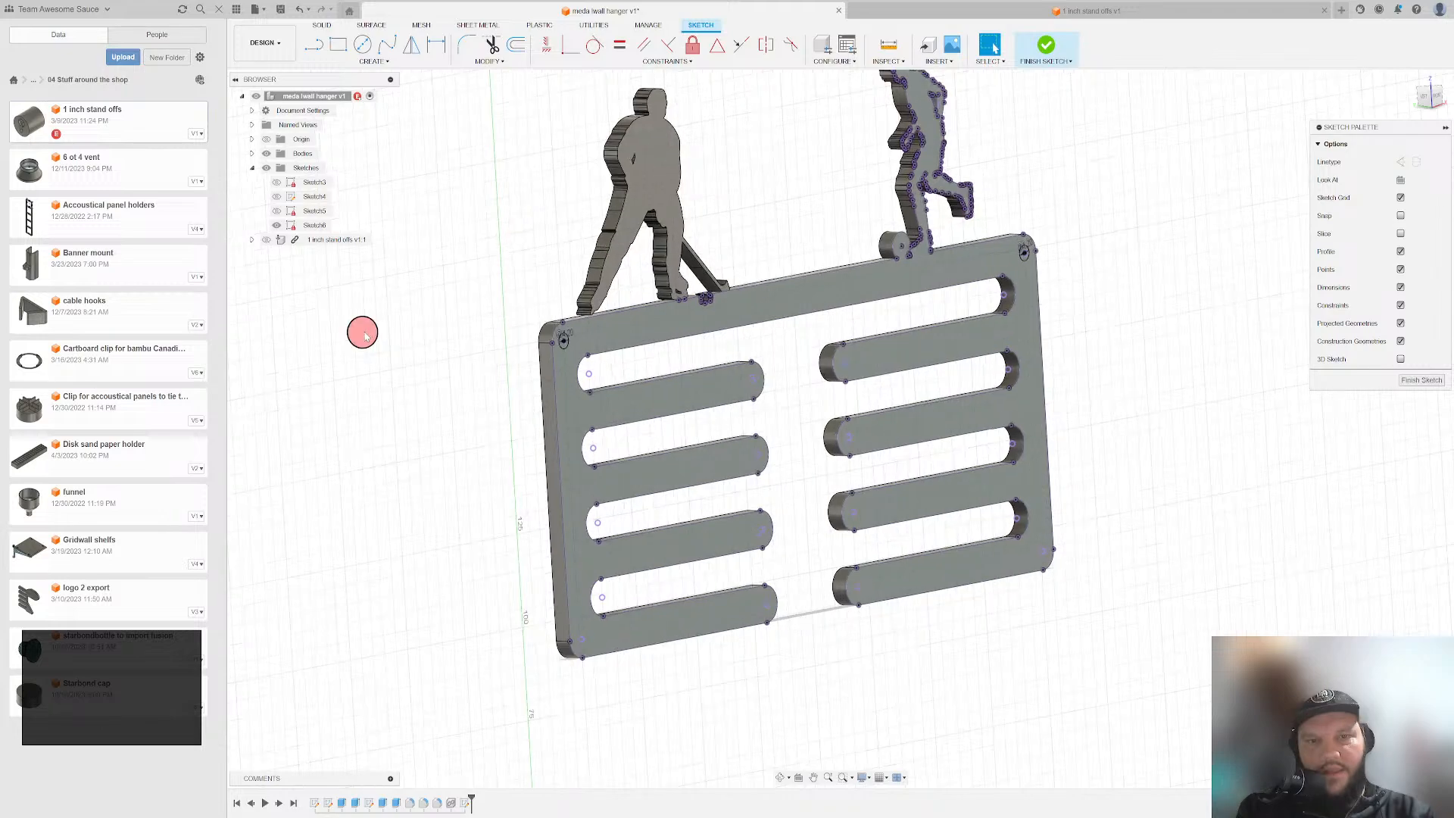
{"action": "left_click", "coordinate": [265, 239]}
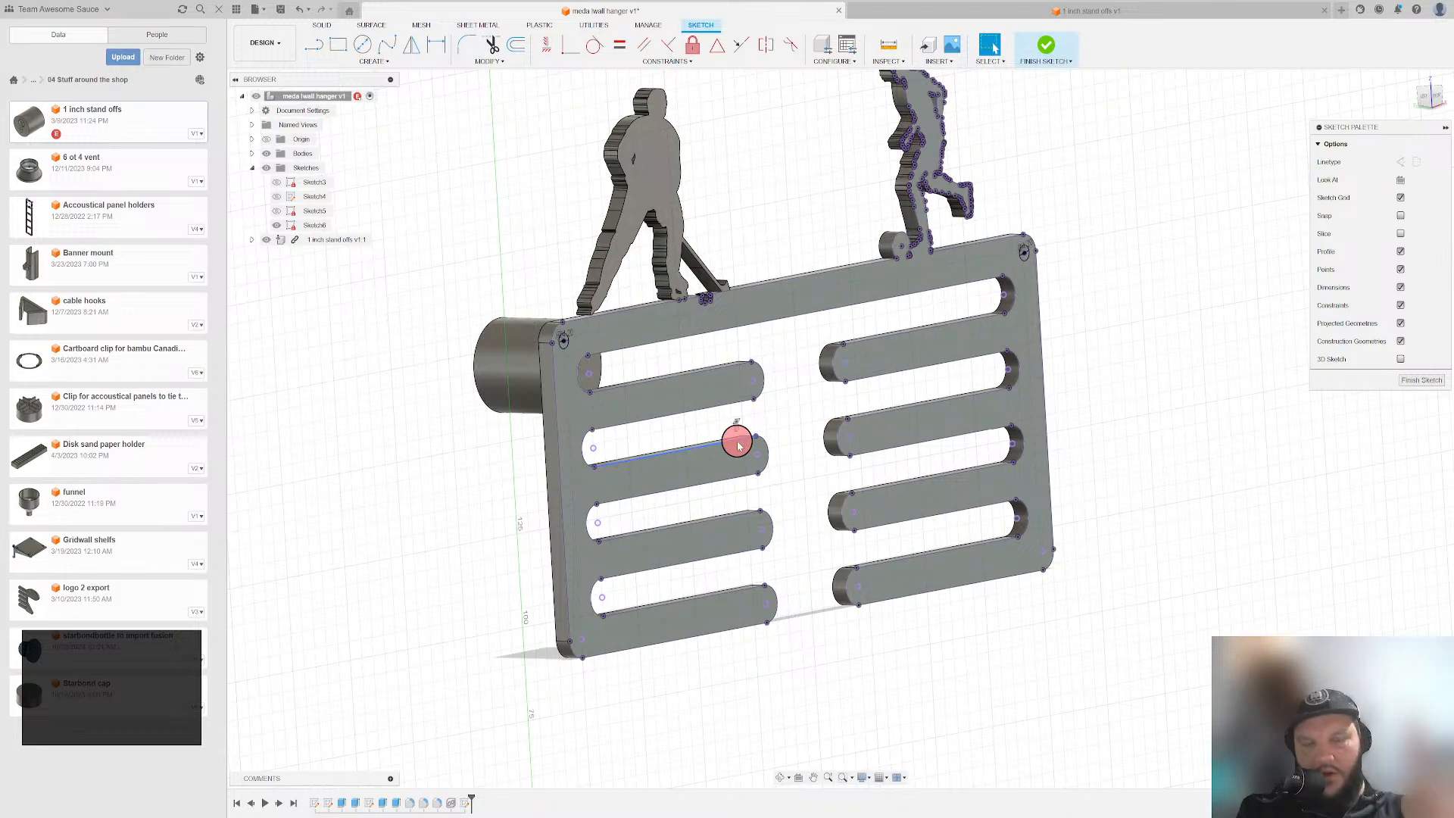
{"action": "scroll", "coordinate": [747, 454], "scroll_direction": "down", "scroll_amount": 5}
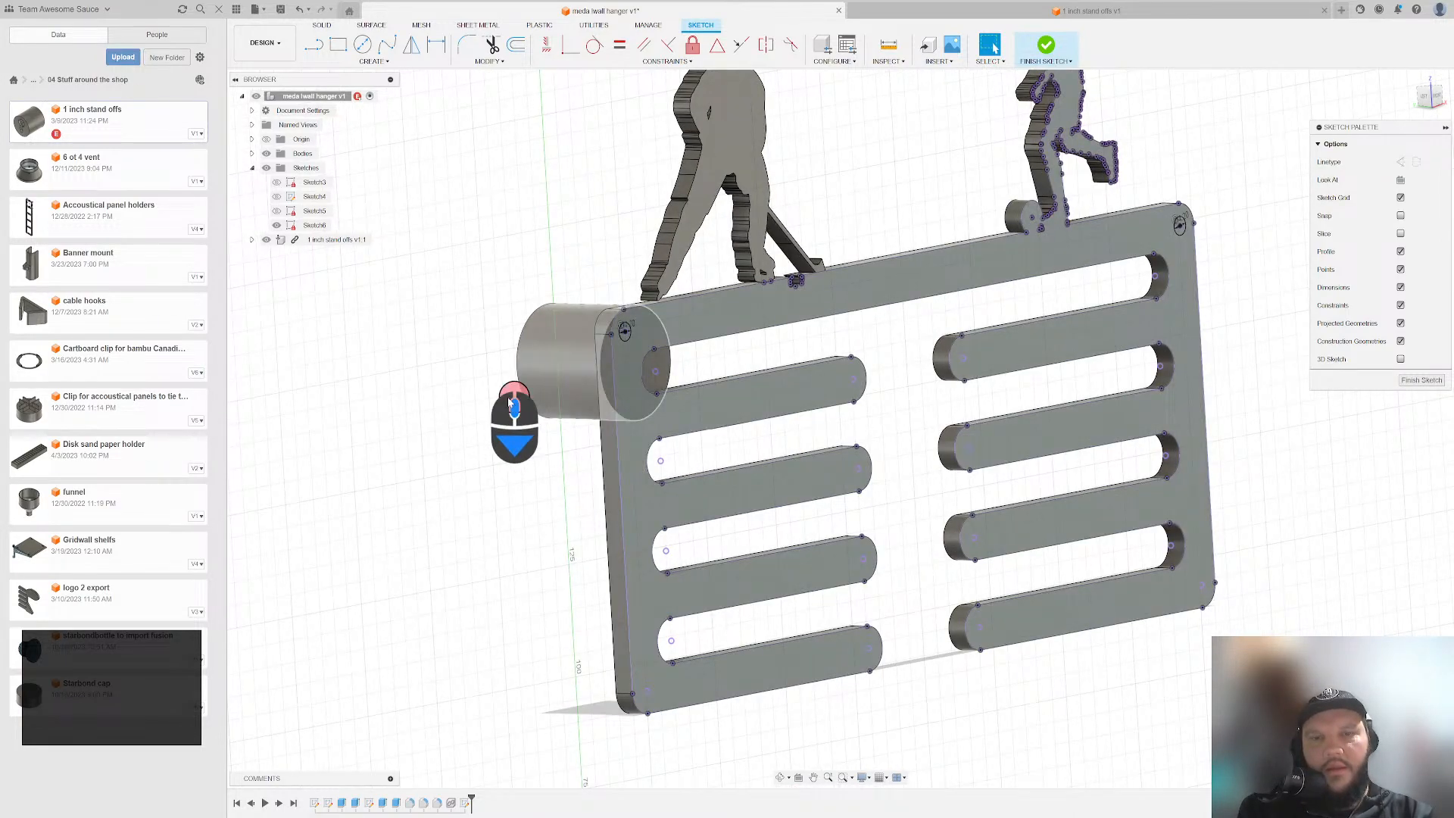
{"action": "middle_click_drag", "start_coordinate": [514, 405], "coordinate": [470, 409], "text": "shift"}
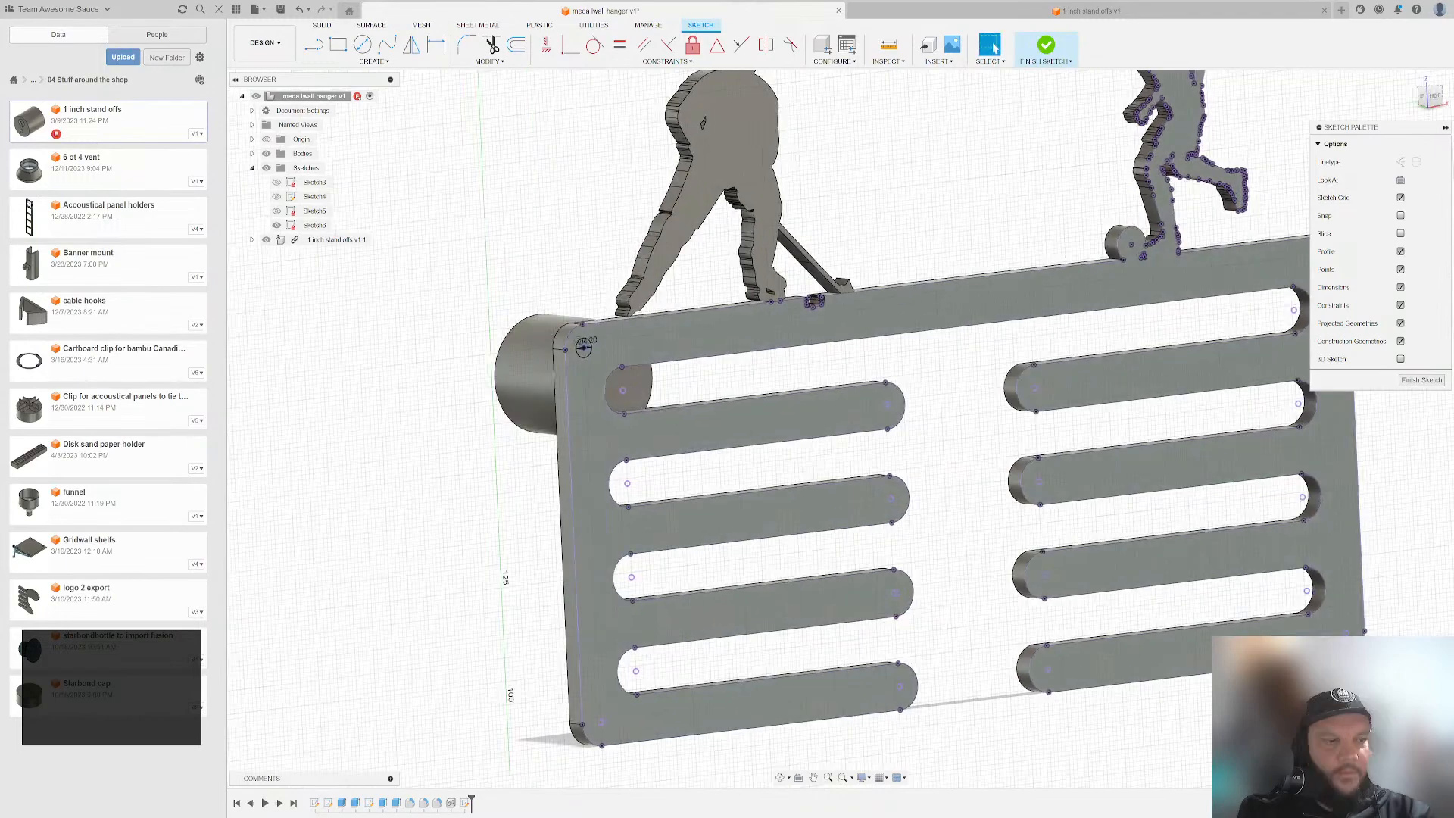
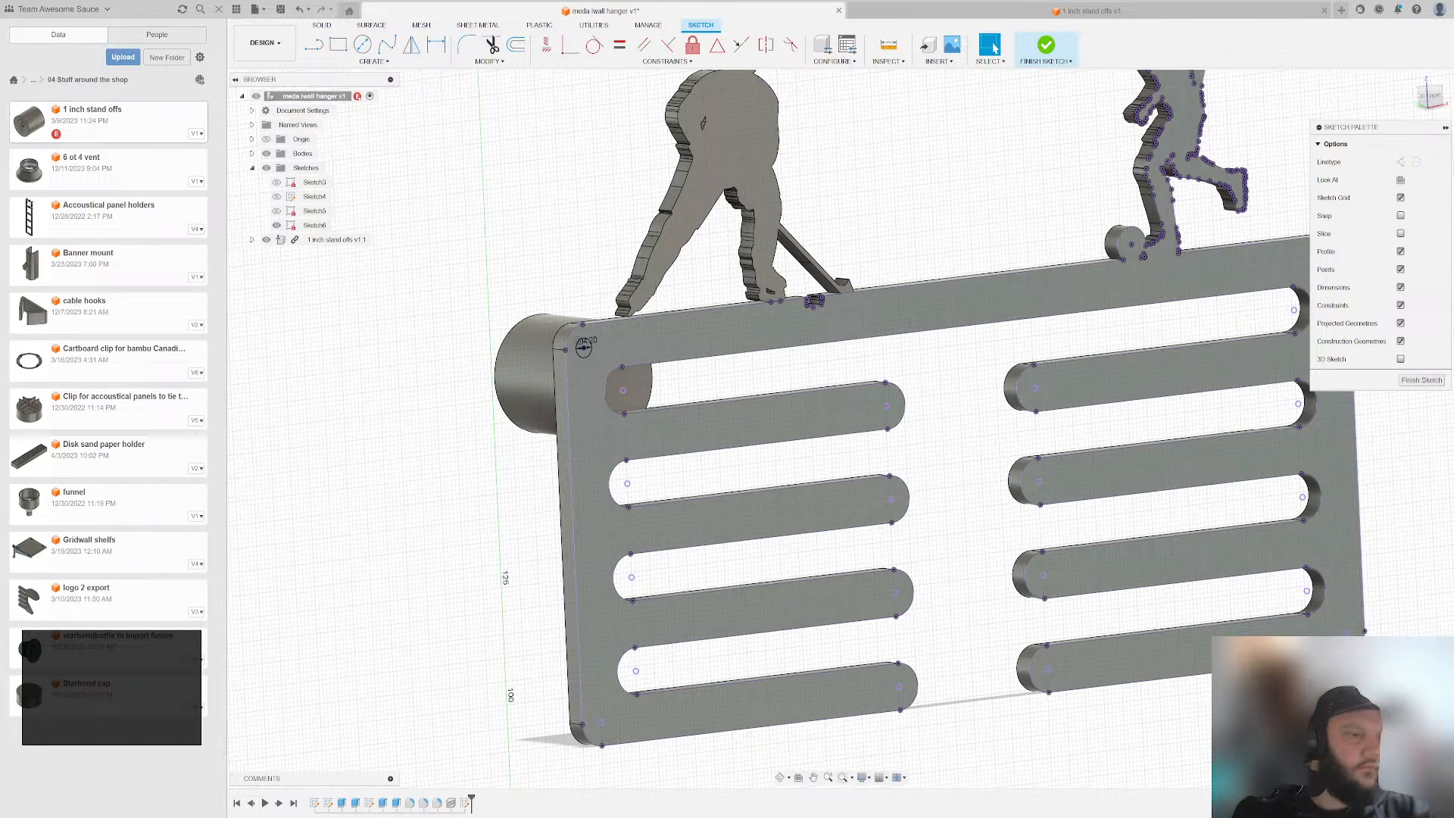
{"action": "scroll", "coordinate": [828, 431], "scroll_direction": "down", "scroll_amount": 1}
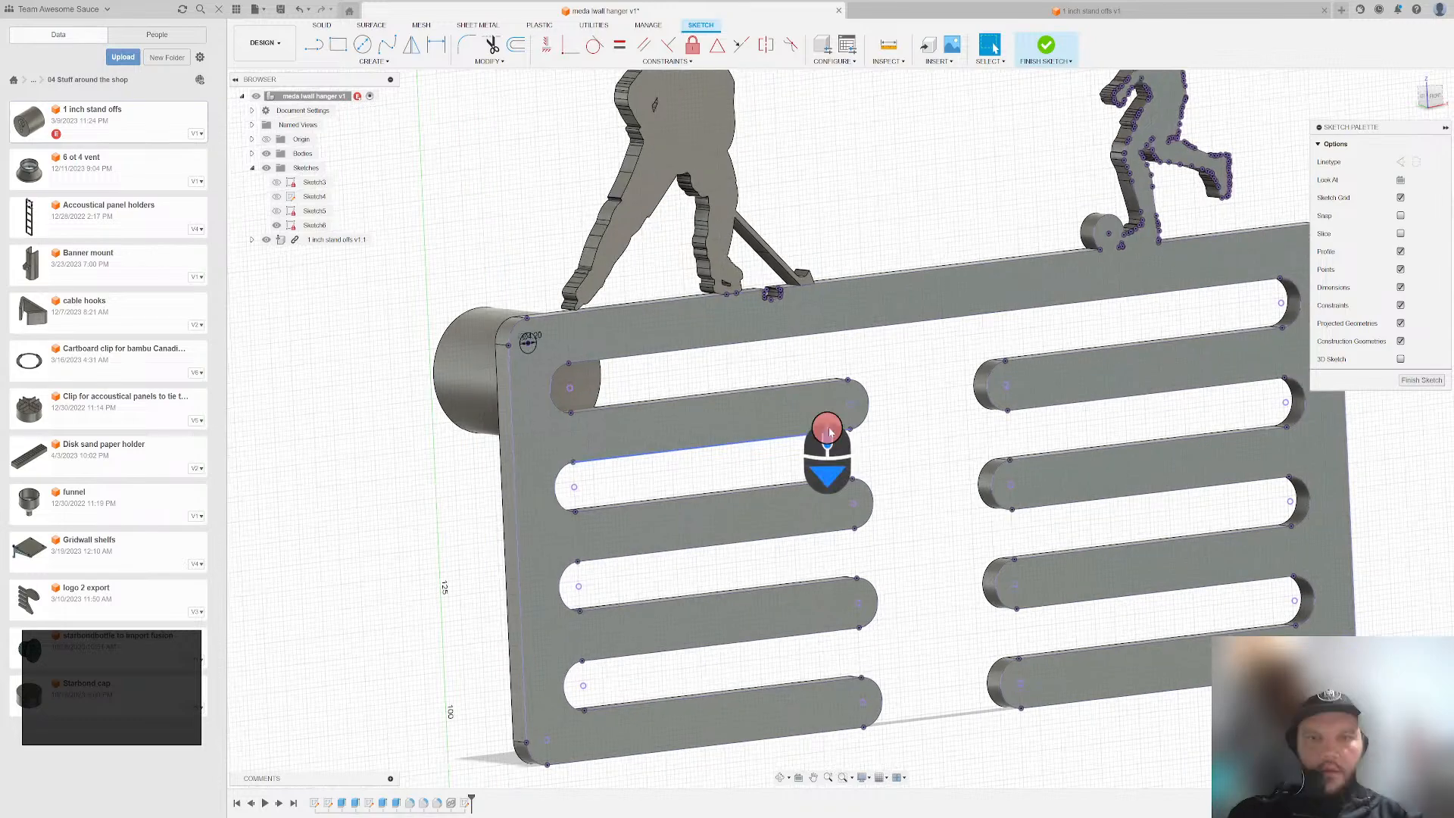
{"action": "scroll", "coordinate": [544, 281], "scroll_direction": "down", "scroll_amount": 1}
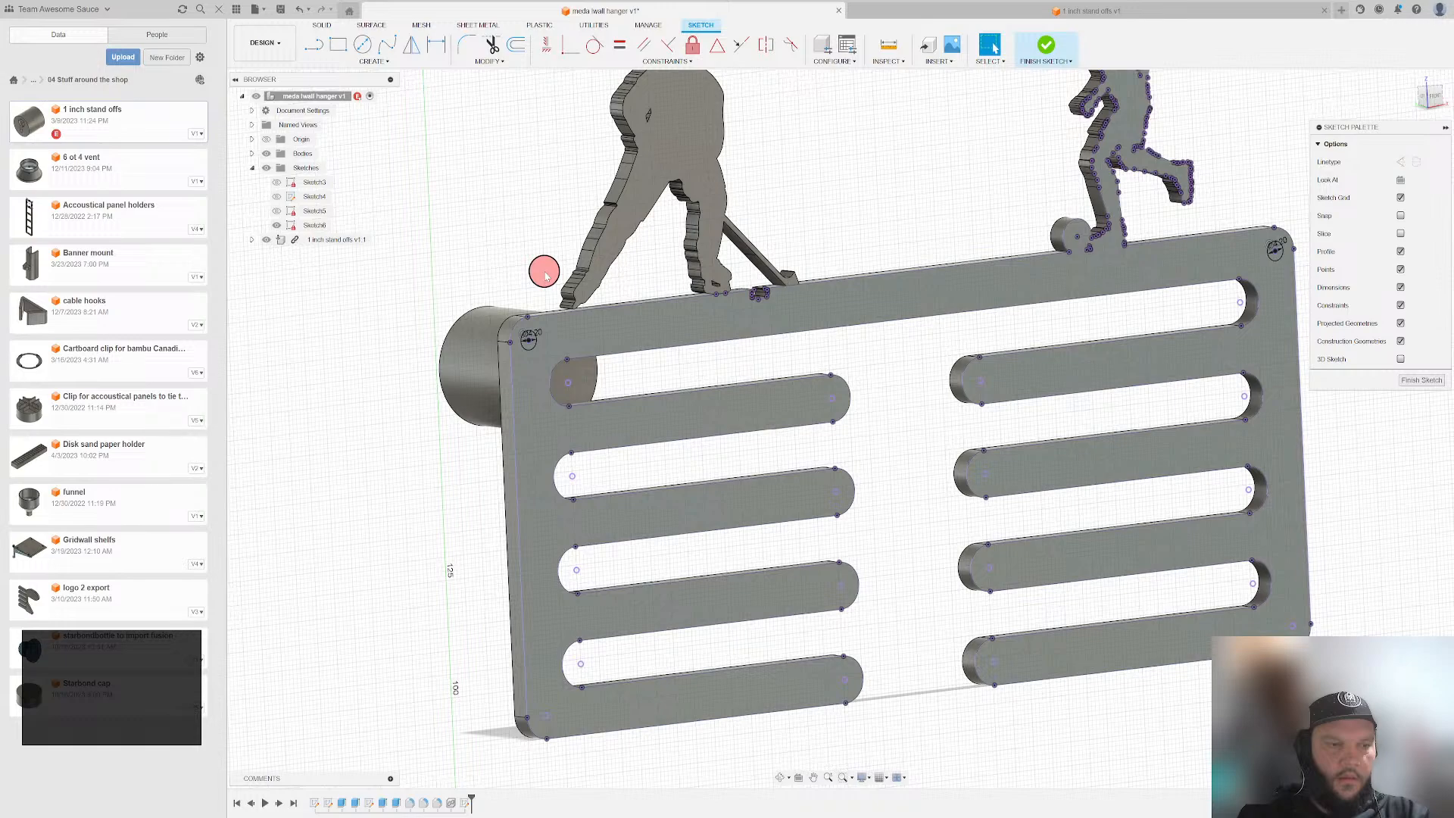
{"action": "scroll", "coordinate": [508, 344], "scroll_direction": "down", "scroll_amount": 2}
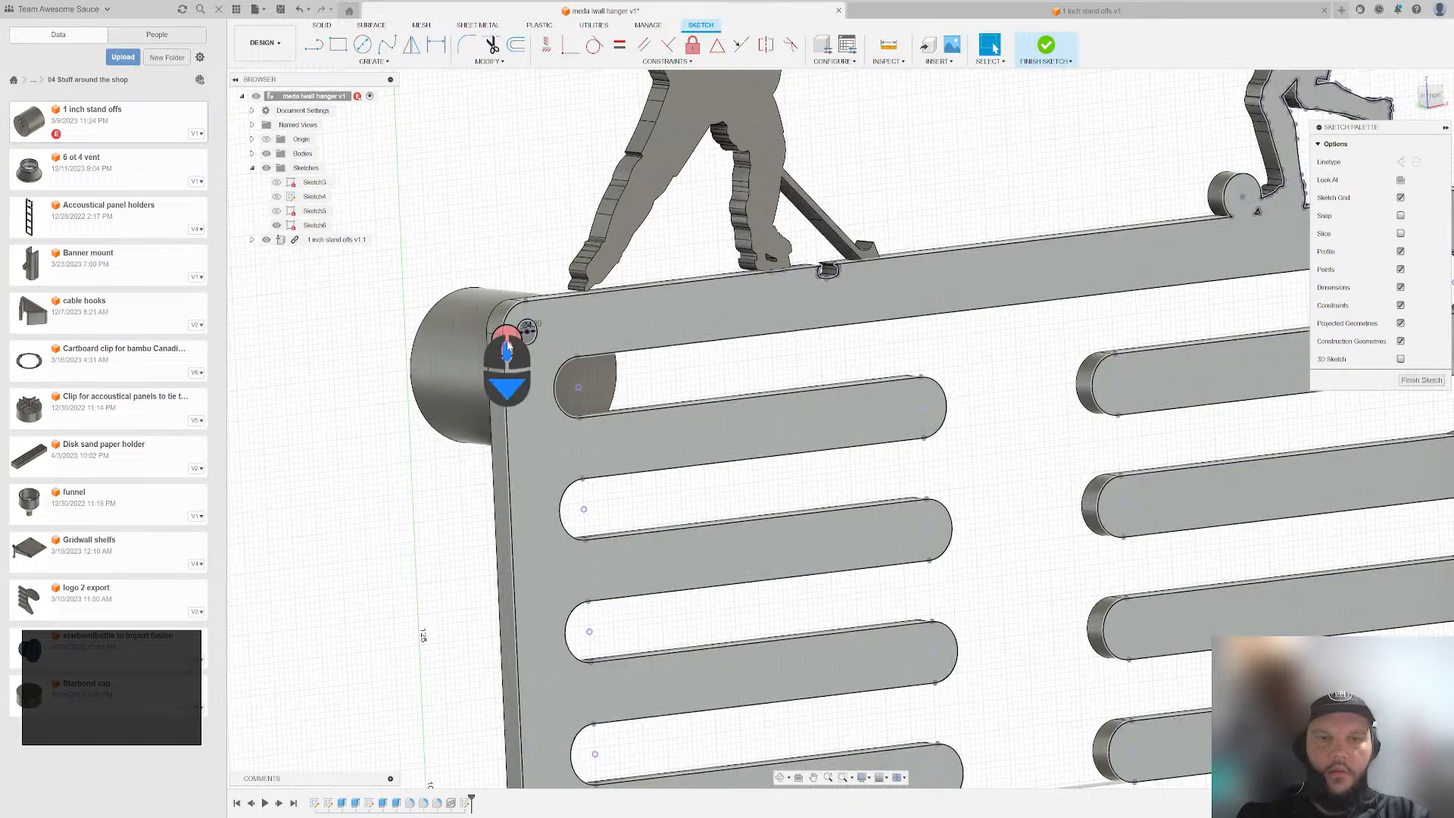
{"action": "scroll", "coordinate": [507, 347], "scroll_direction": "down", "scroll_amount": 3}
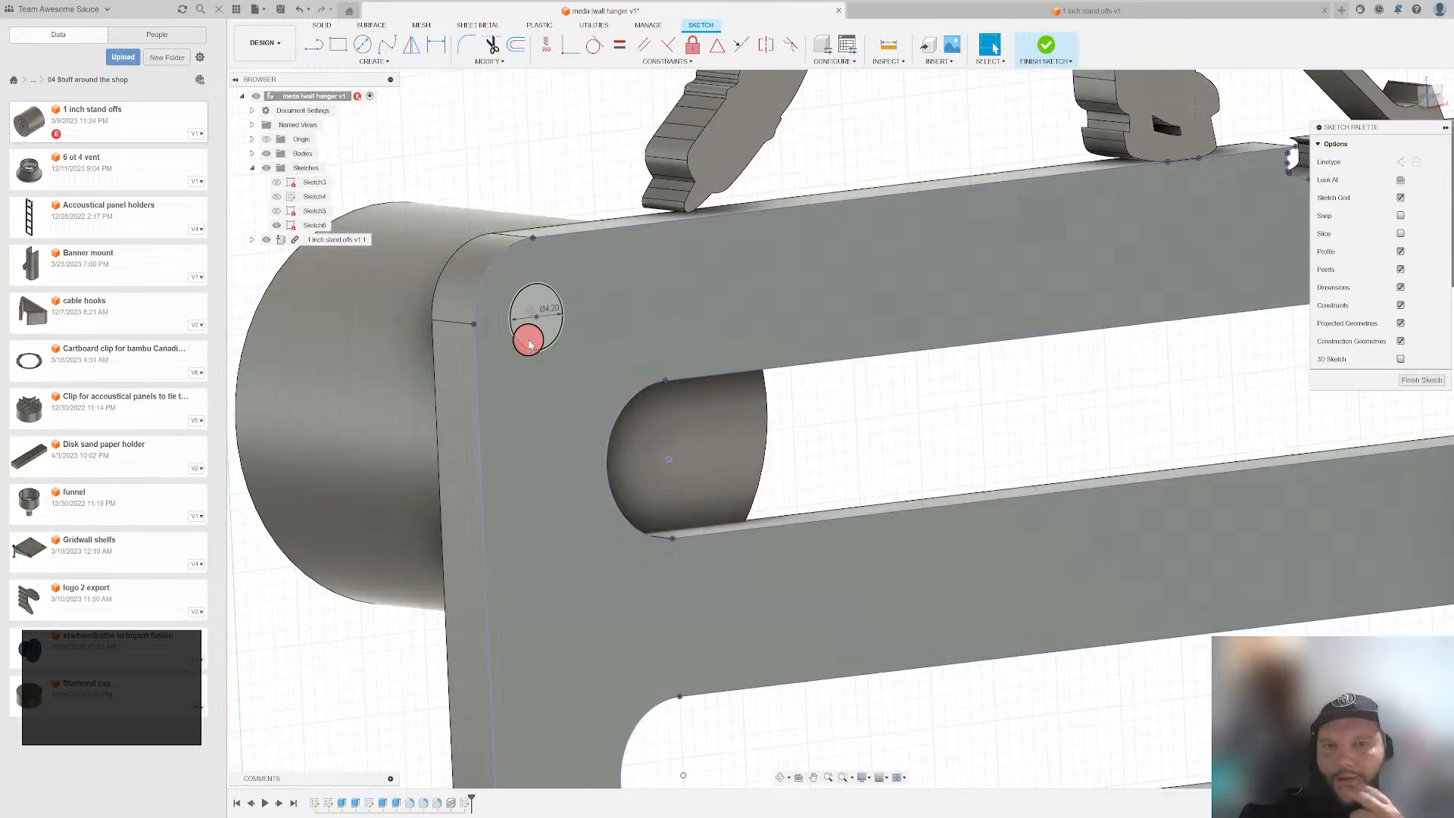
{"action": "scroll", "coordinate": [529, 342], "scroll_direction": "down", "scroll_amount": 1}
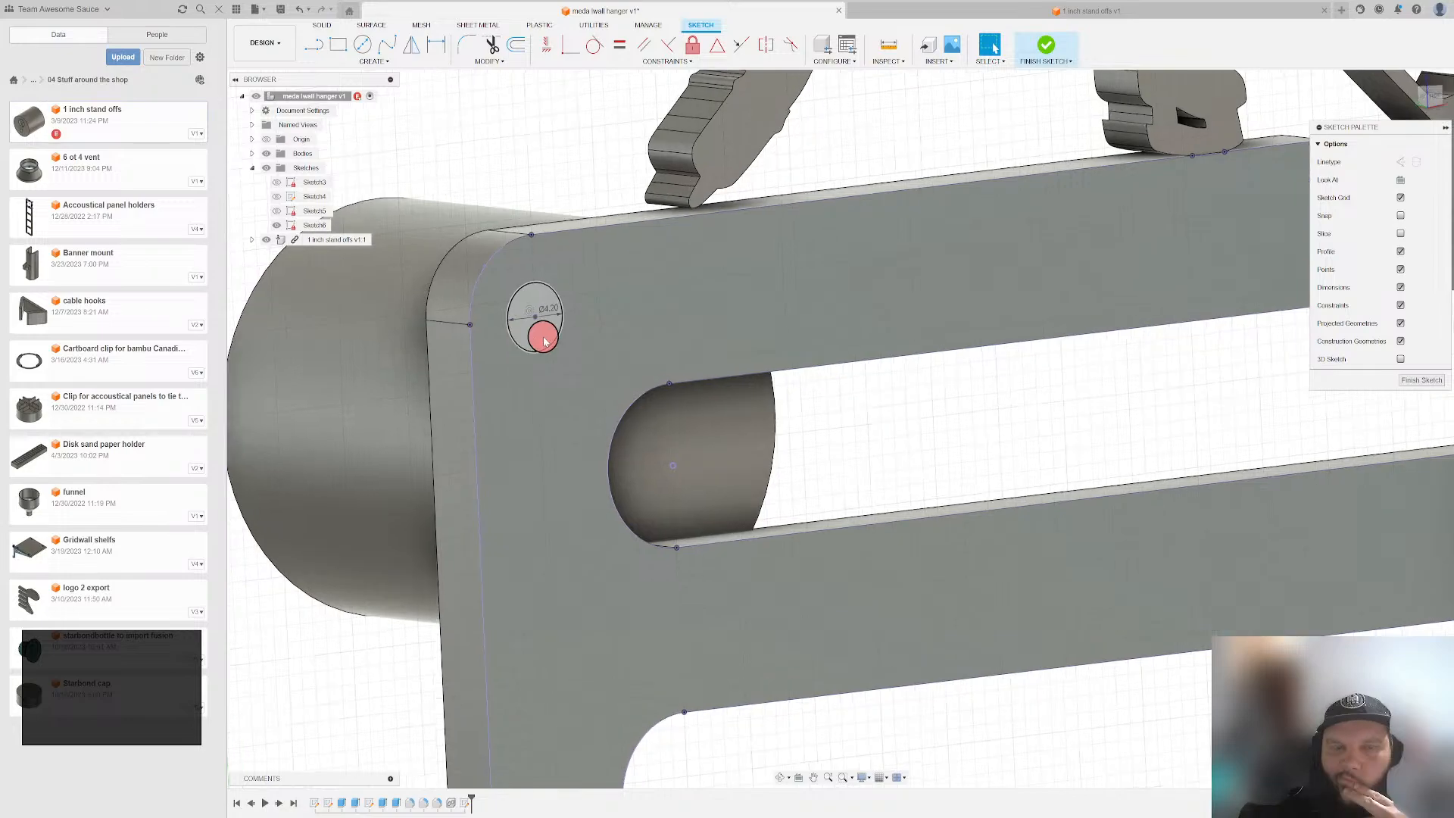
- Sketch a 4.2 mm diameter circle at the centre of the hanger's lower-left corner radius
{"action": "scroll", "coordinate": [549, 346], "scroll_direction": "up", "scroll_amount": 5}
{"action": "scroll", "coordinate": [561, 356], "scroll_direction": "down", "scroll_amount": 2}
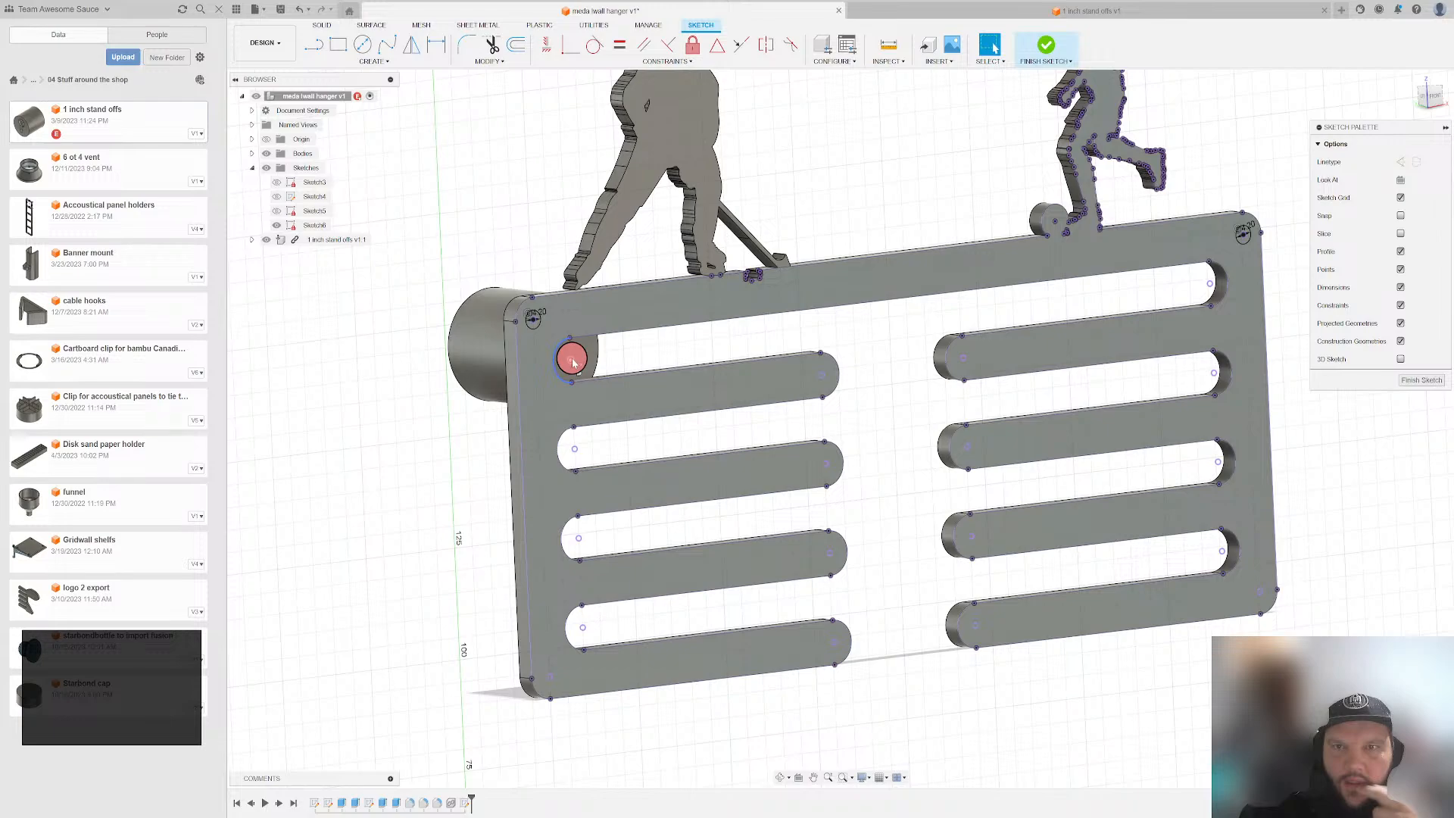
{"action": "scroll", "coordinate": [572, 360], "scroll_direction": "up", "scroll_amount": 3}
{"action": "scroll", "coordinate": [817, 295], "scroll_direction": "down", "scroll_amount": 3}
{"action": "scroll", "coordinate": [816, 295], "scroll_direction": "up", "scroll_amount": 2}
{"action": "scroll", "coordinate": [500, 644], "scroll_direction": "down", "scroll_amount": 6}
{"action": "key", "text": "c"}
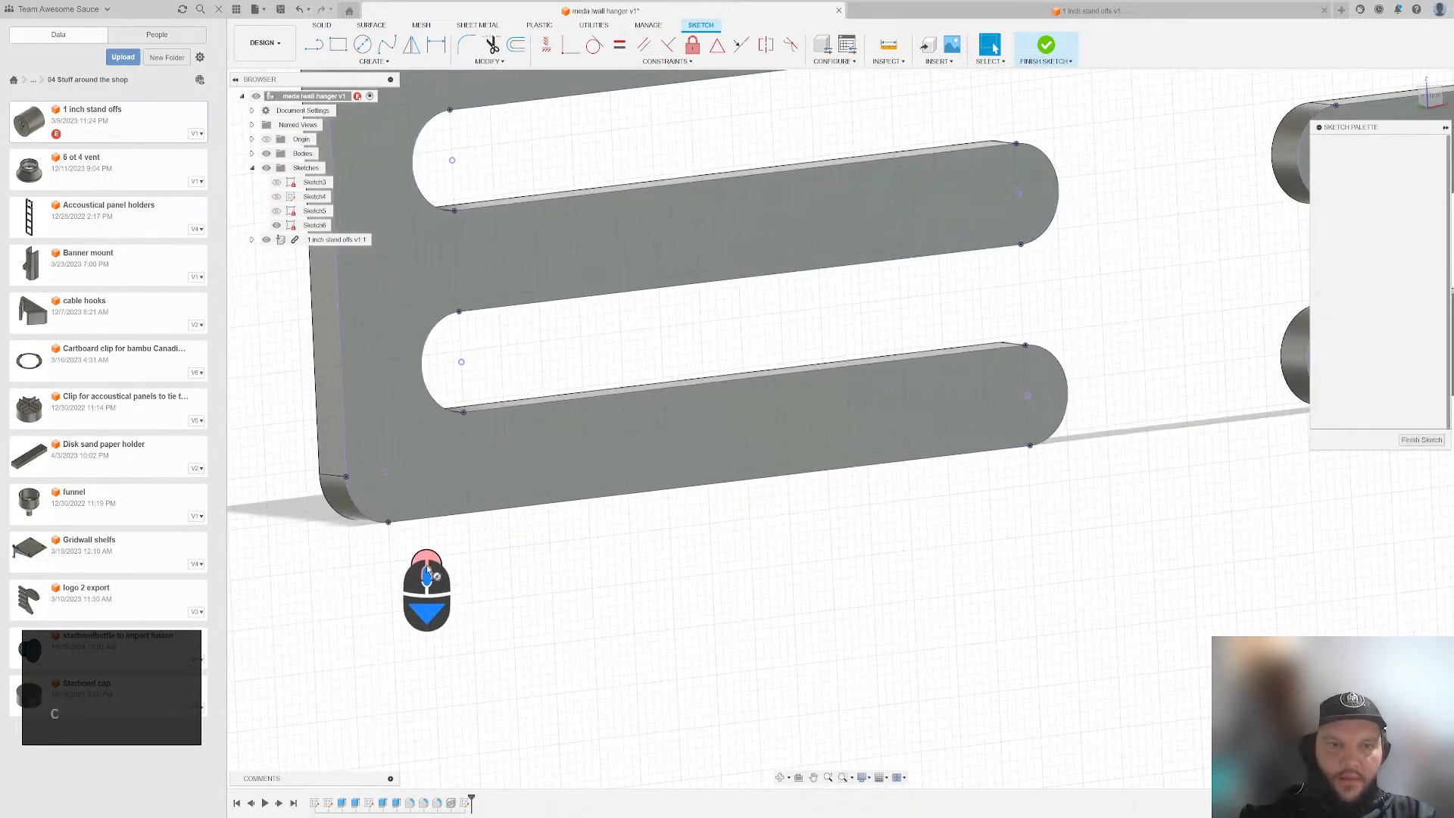
{"action": "scroll", "coordinate": [387, 477], "scroll_direction": "down", "scroll_amount": 2}
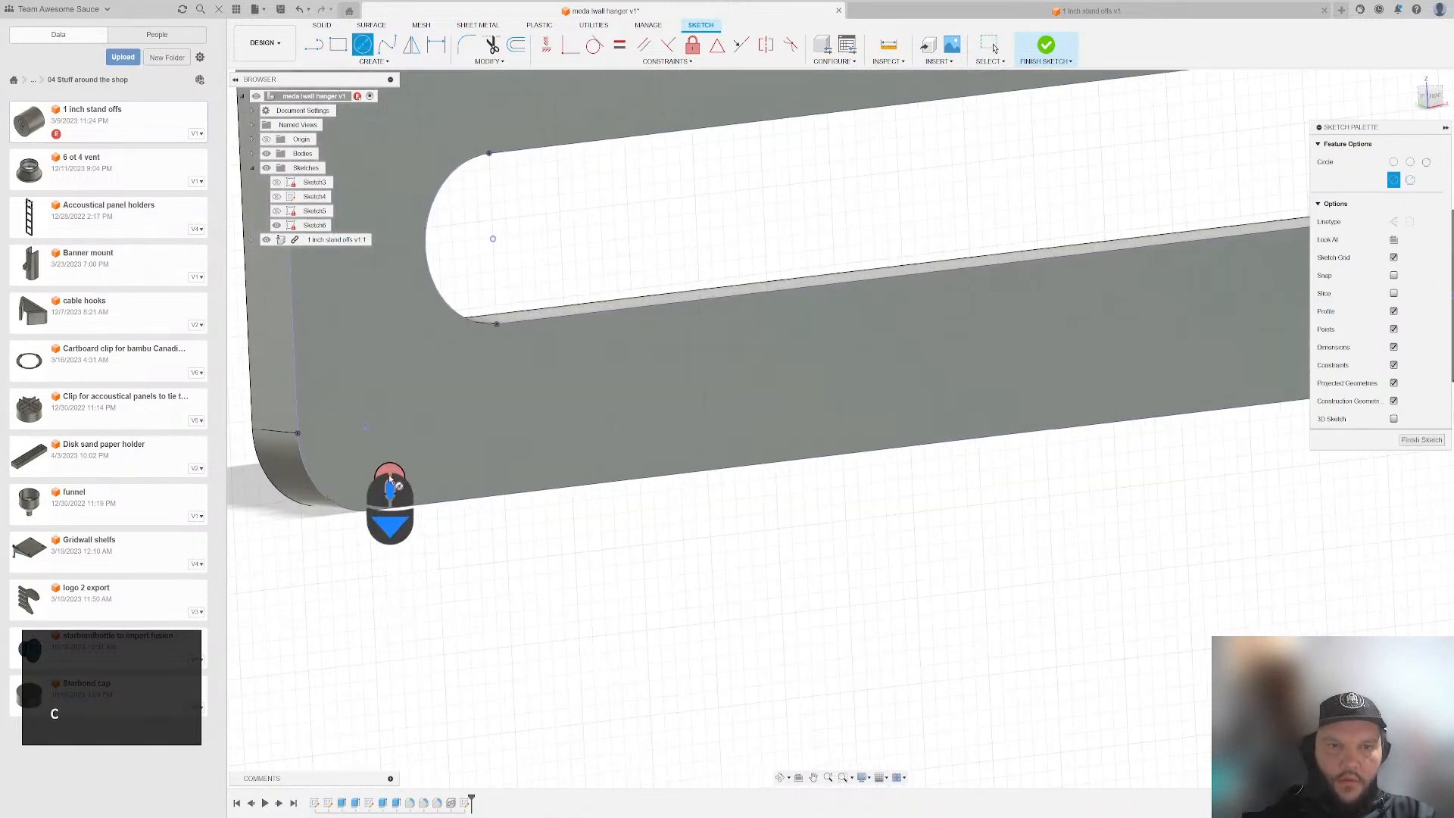
{"action": "left_click", "coordinate": [366, 426]}
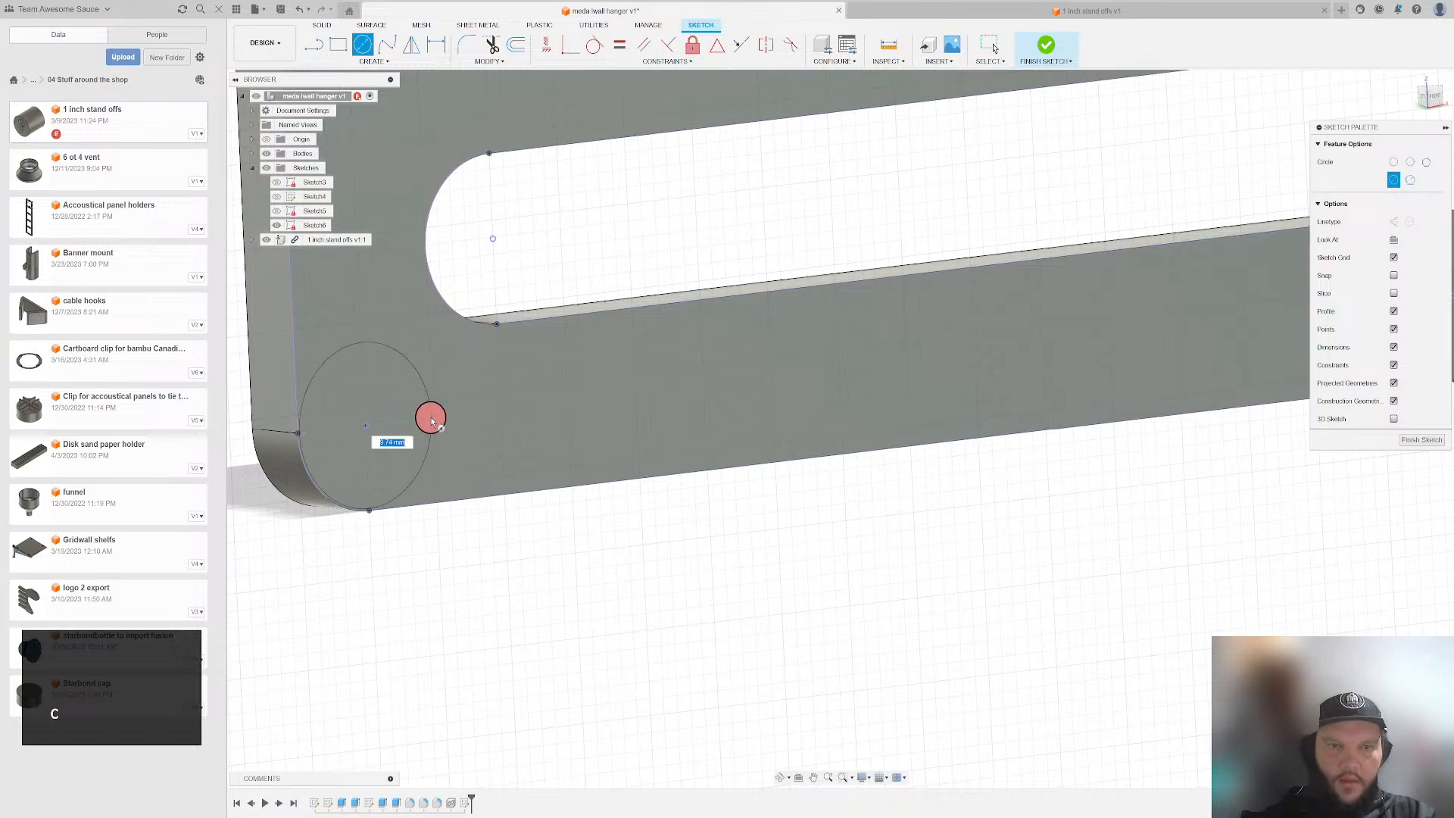
{"action": "type", "text": "4.2"}
{"action": "key", "text": "Return"}
{"action": "scroll", "coordinate": [911, 415], "scroll_direction": "up", "scroll_amount": 5}
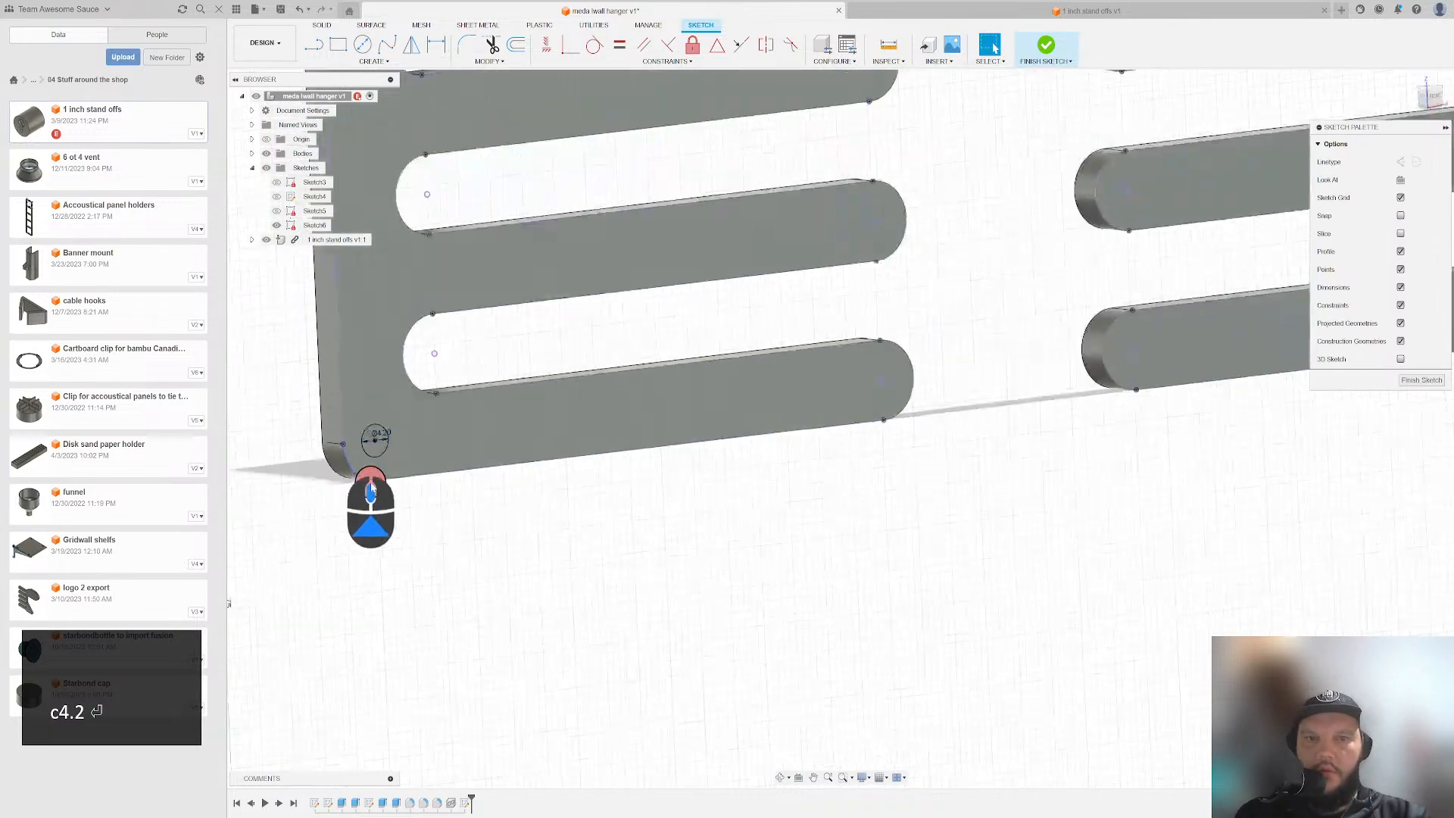
- Sketch a 4.2 mm diameter circle near the centre of the hanger's lower-right corner radius
{"action": "scroll", "coordinate": [983, 412], "scroll_direction": "down", "scroll_amount": 5}
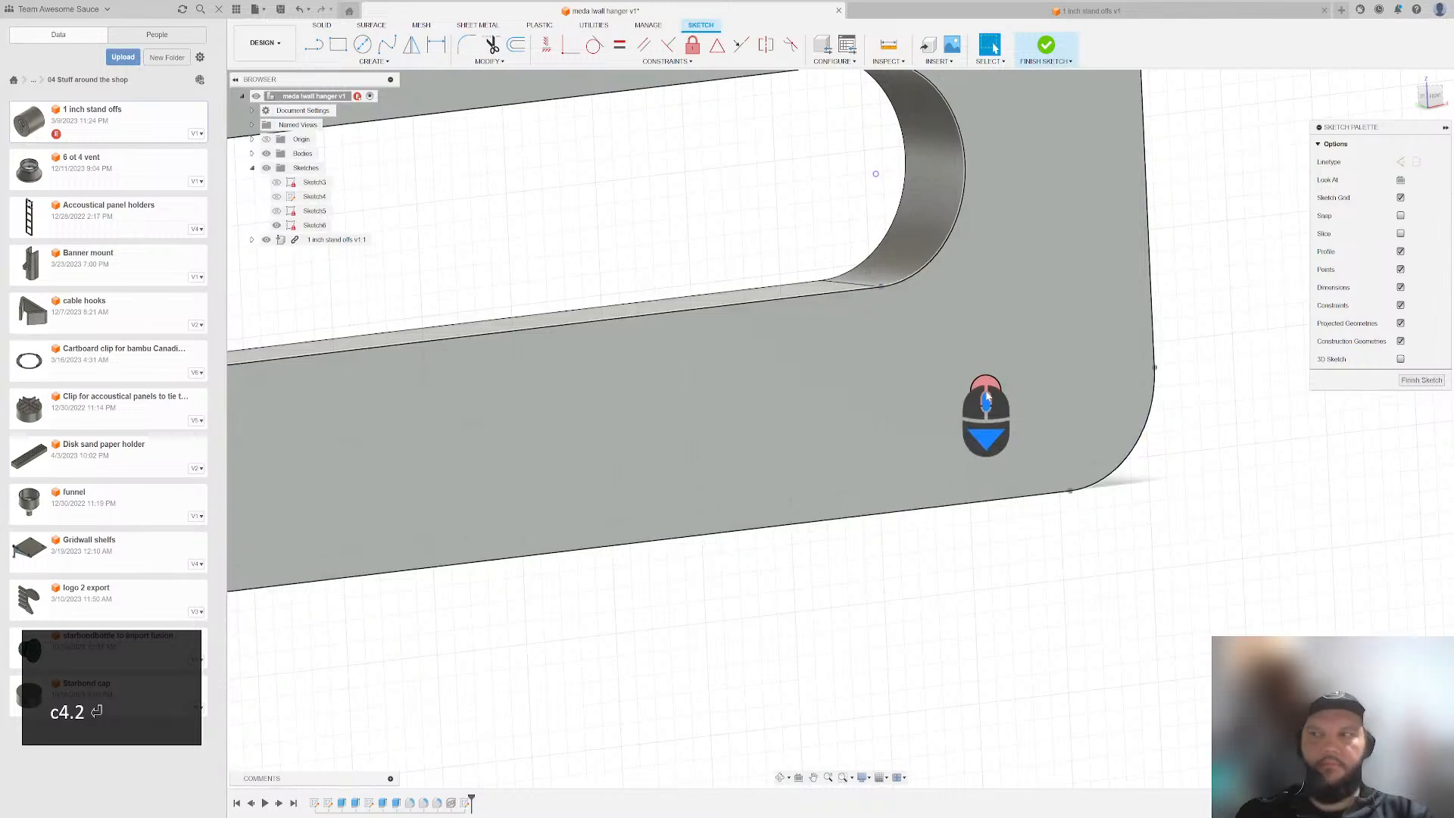
{"action": "left_click", "coordinate": [987, 393]}
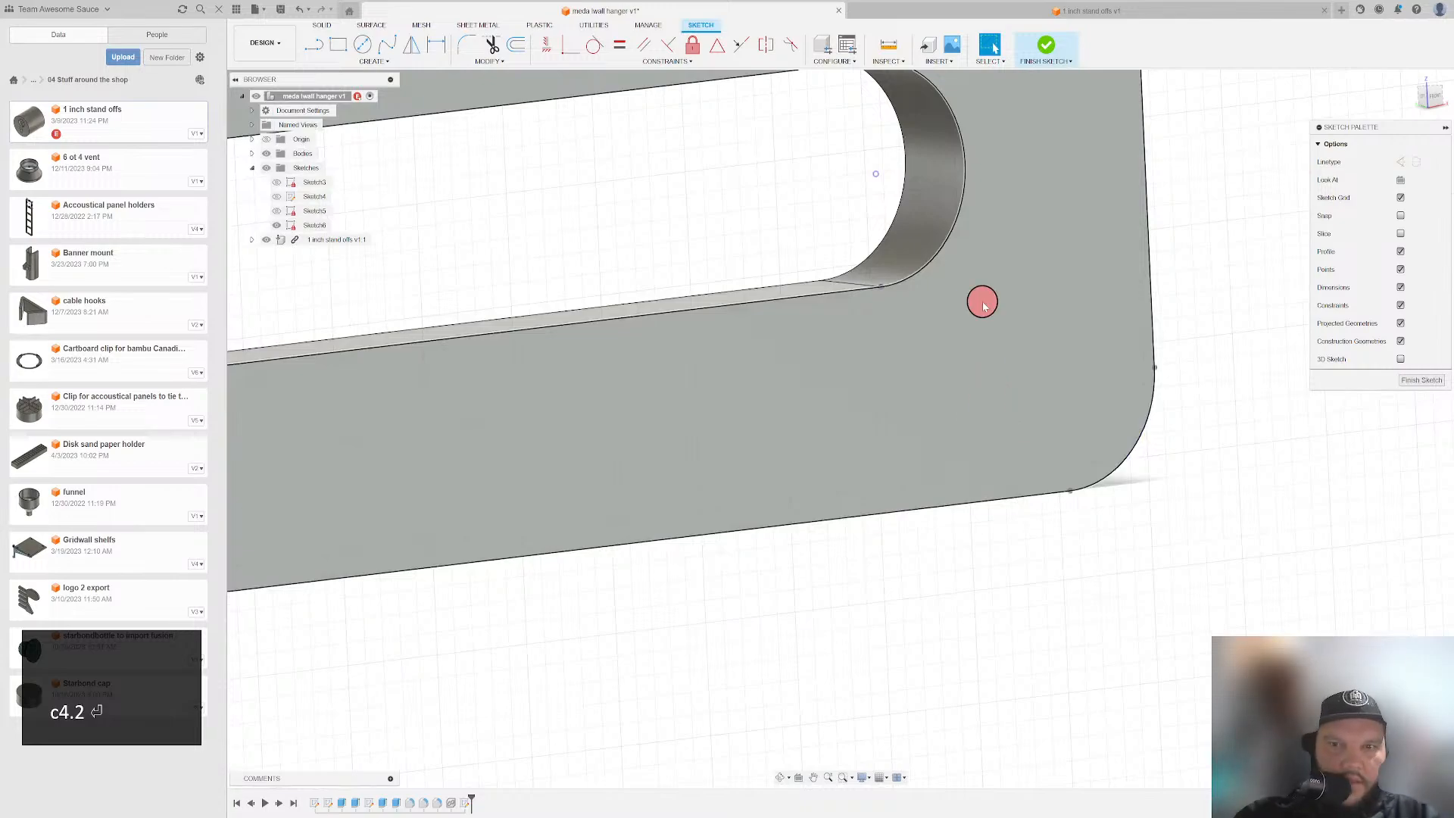
{"action": "key", "text": "c"}
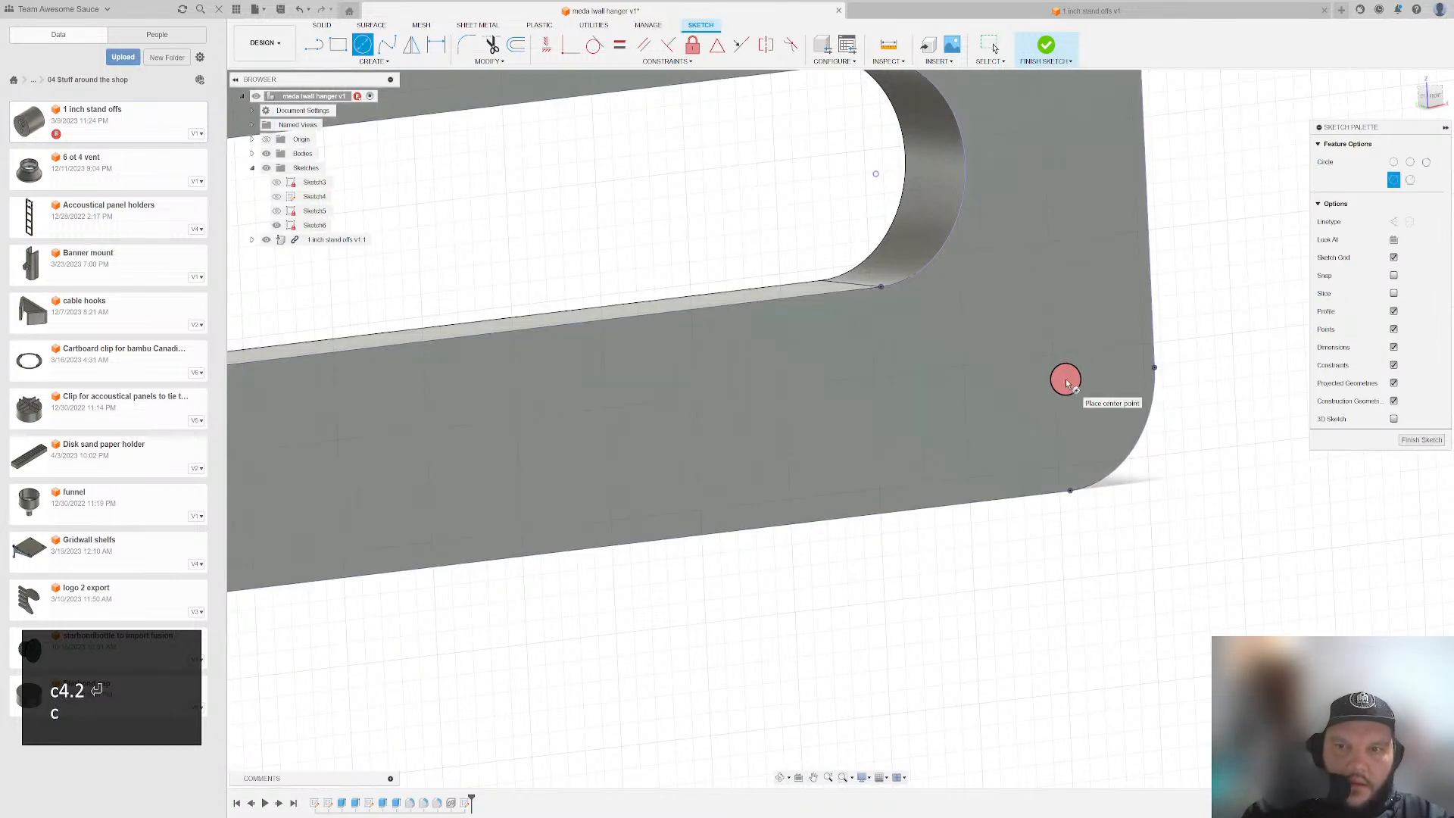
{"action": "left_click", "coordinate": [1066, 382]}
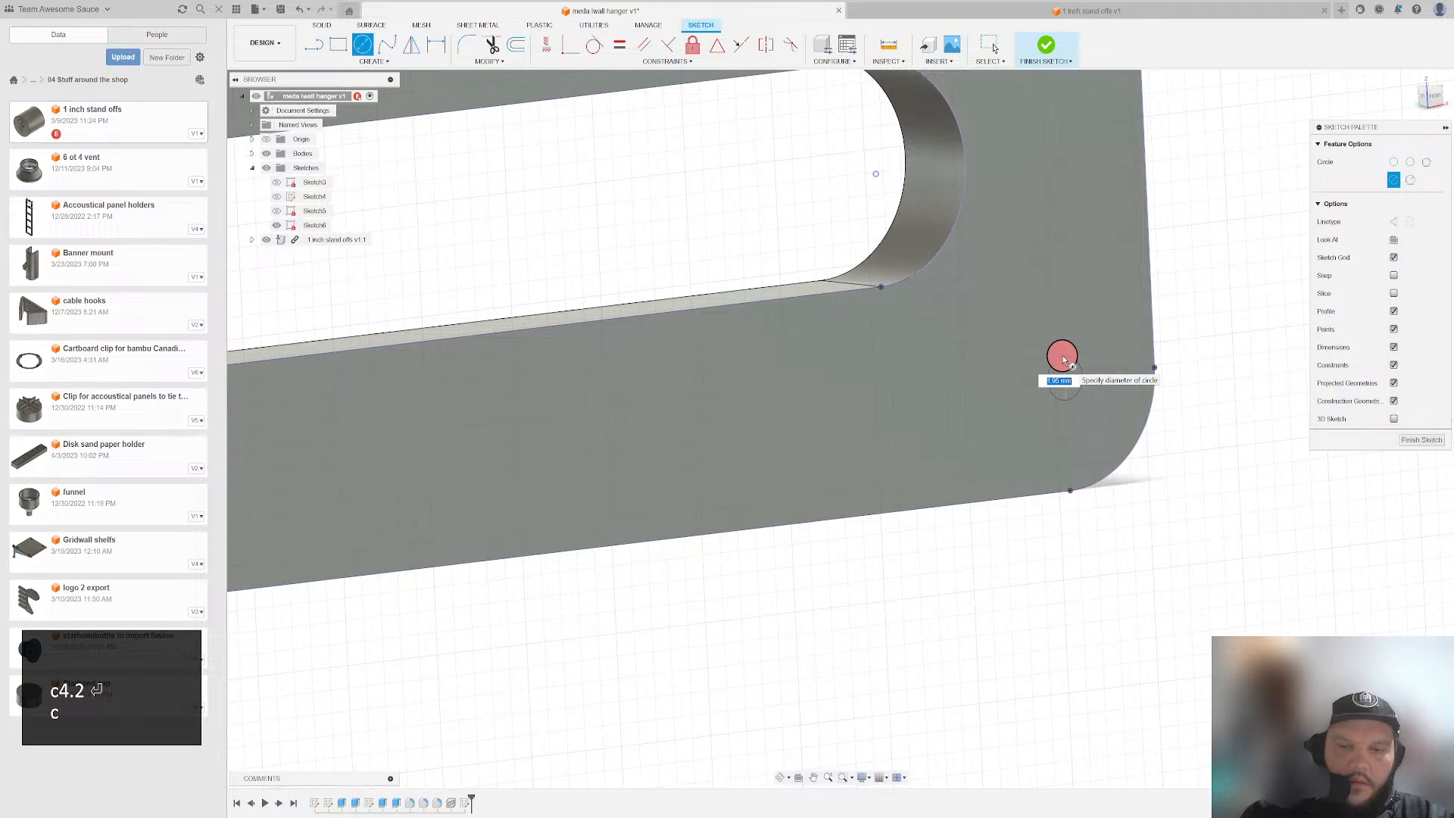
{"action": "type", "text": "4.2"}
{"action": "key", "text": "Return"}
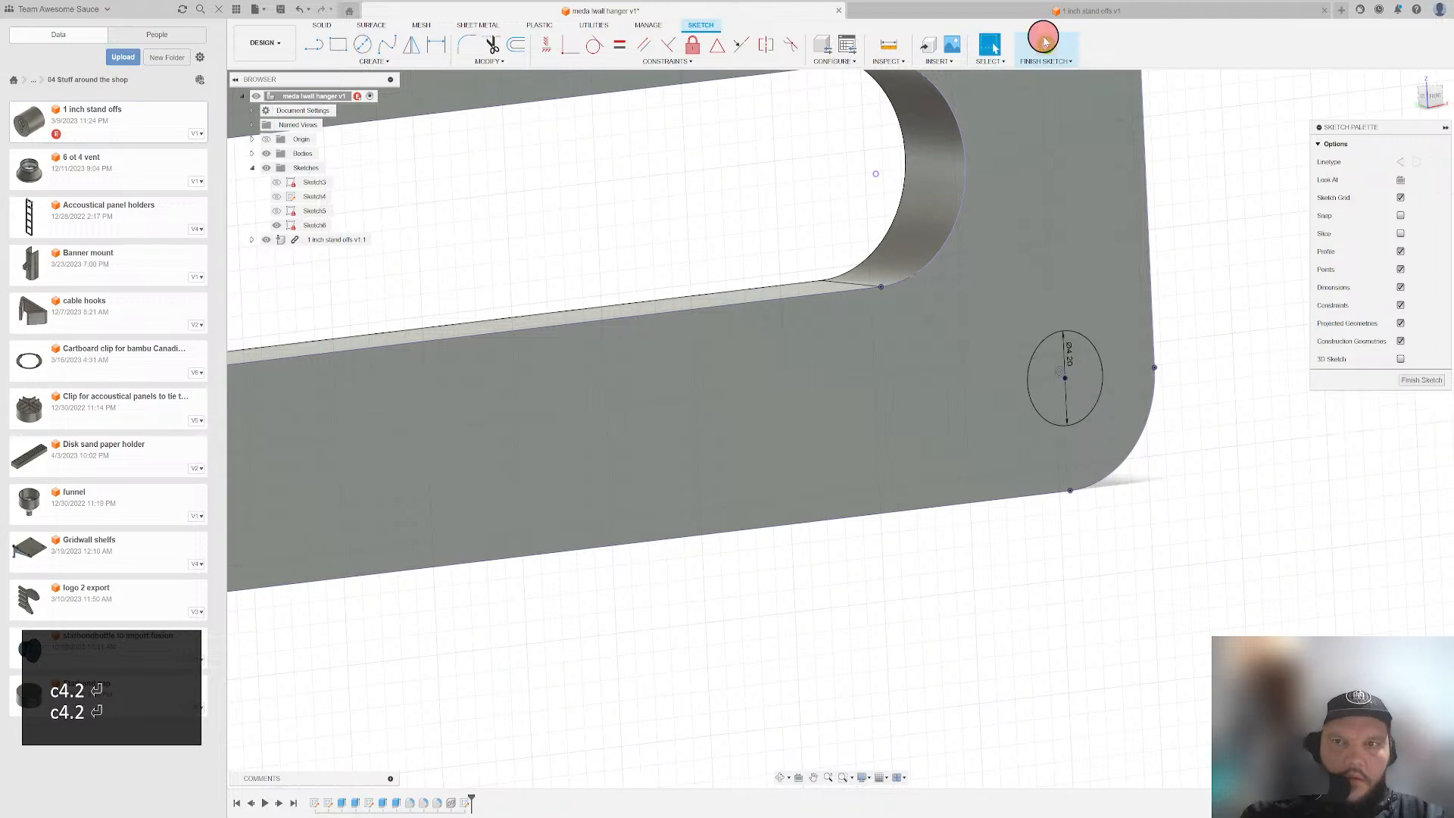
- Finish the sketch and cut the four 4.2 mm corner circles through the hanger with Extrude
{"action": "left_click", "coordinate": [1046, 42]}
{"action": "key", "text": "e"}
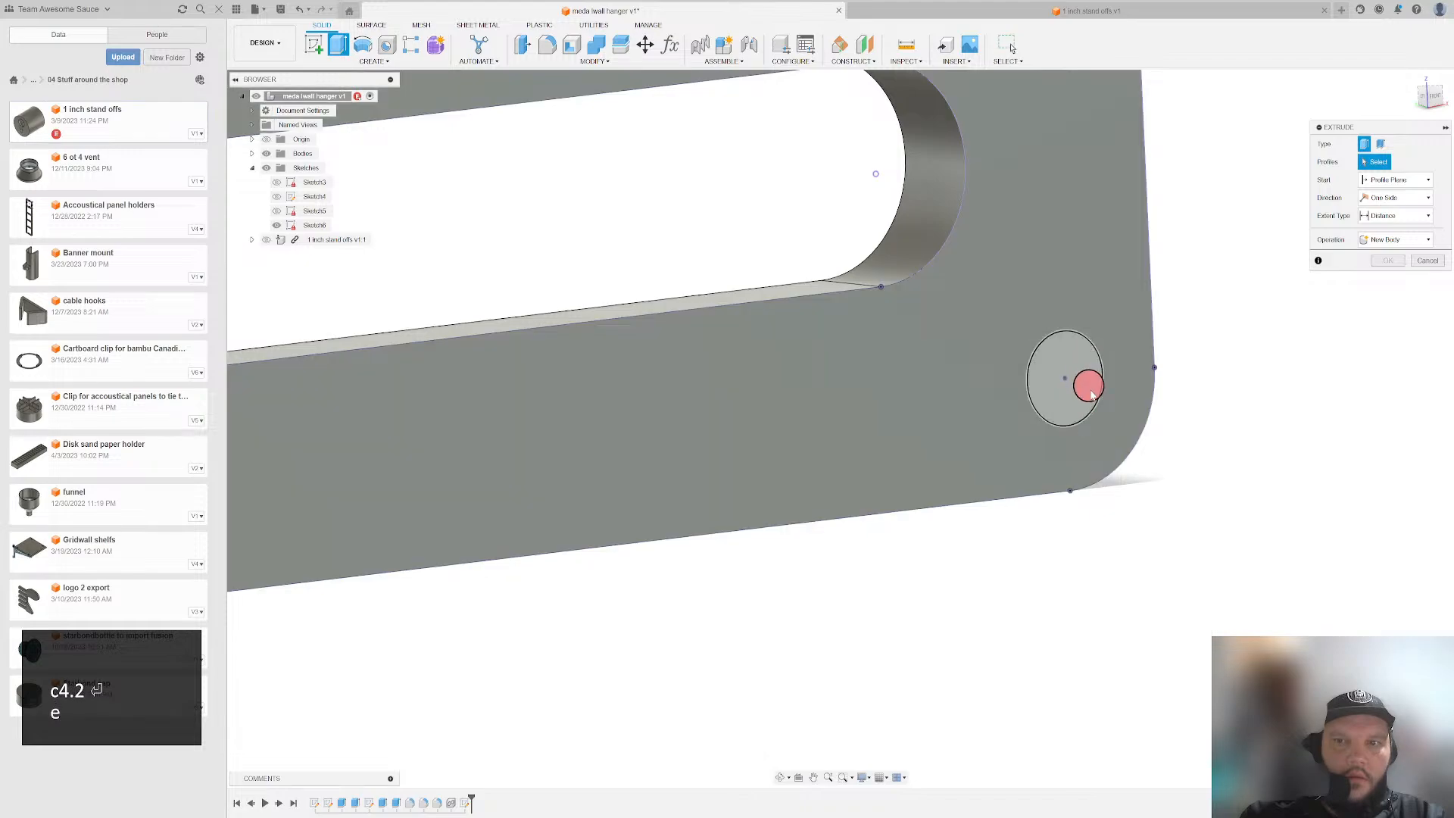
{"action": "key", "text": "Escape"}
{"action": "key", "text": "e"}
{"action": "left_click", "coordinate": [1052, 369]}
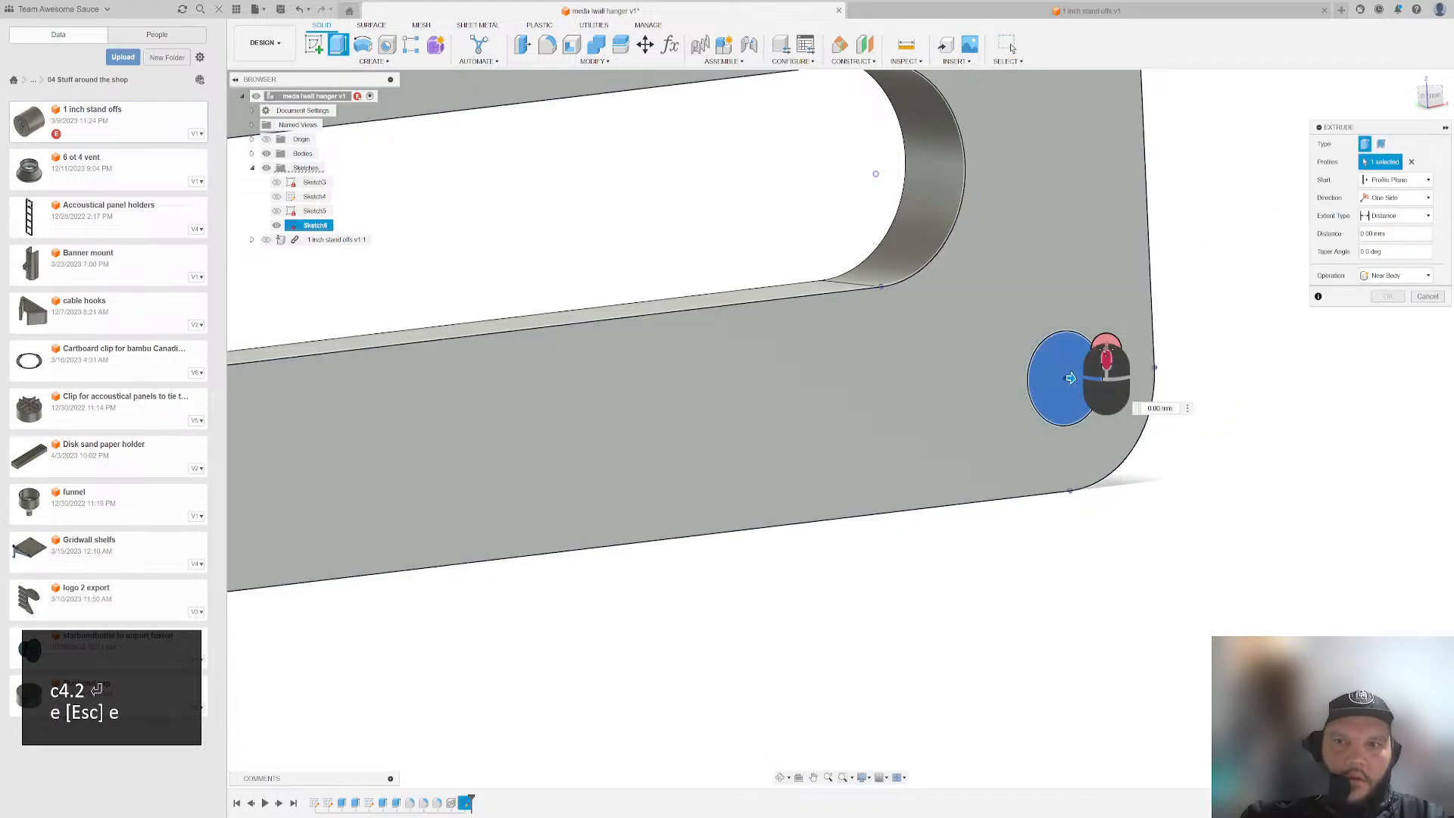
{"action": "scroll", "coordinate": [951, 447], "scroll_direction": "down", "scroll_amount": 5}
{"action": "scroll", "coordinate": [951, 447], "scroll_direction": "down", "scroll_amount": 2}
{"action": "scroll", "coordinate": [526, 750], "scroll_direction": "up", "scroll_amount": 3}
{"action": "left_click", "coordinate": [539, 733]}
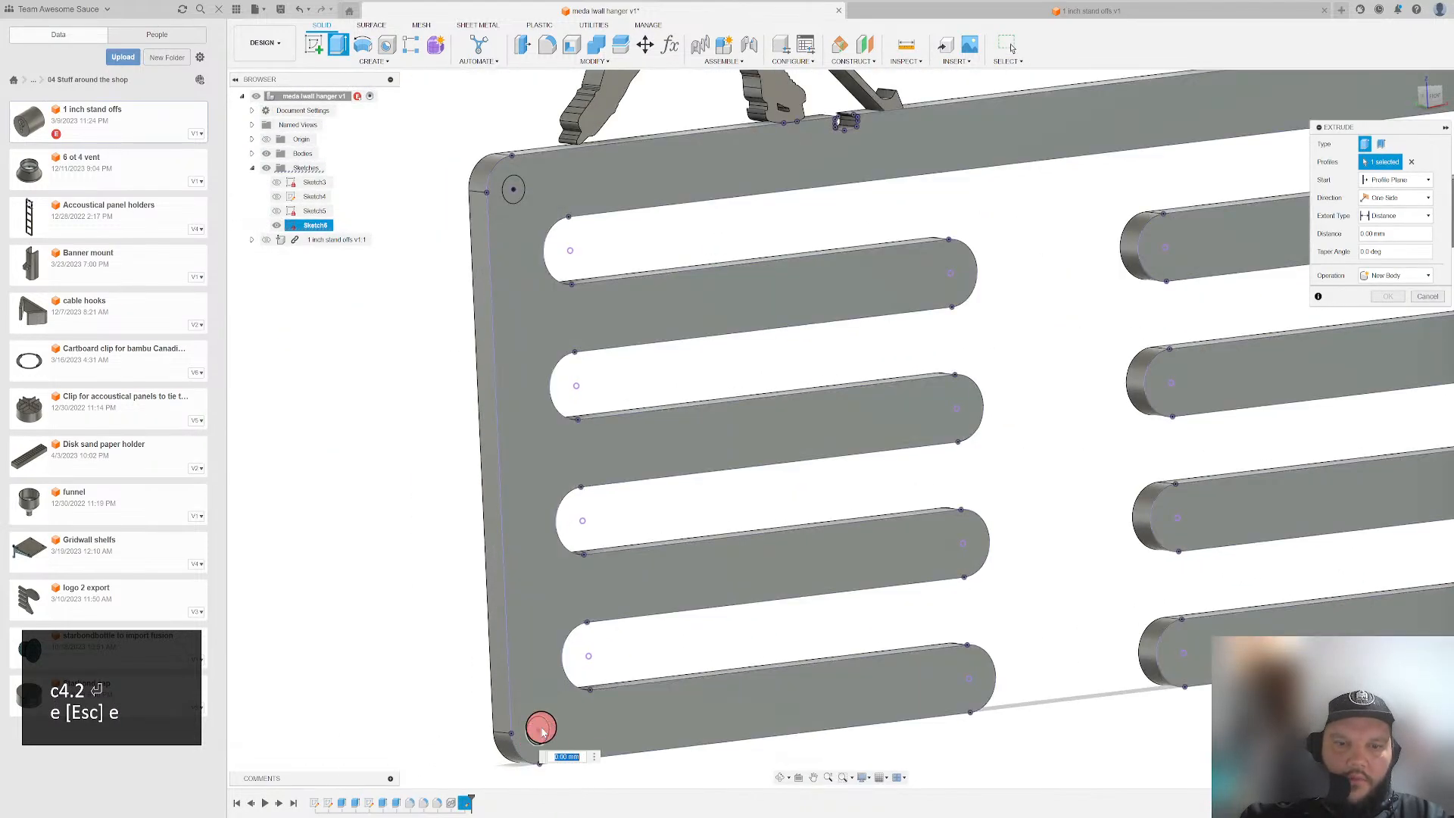
{"action": "left_click", "coordinate": [517, 199]}
{"action": "middle_click_drag", "start_coordinate": [902, 162], "coordinate": [753, 298]}
{"action": "left_click", "coordinate": [795, 305]}
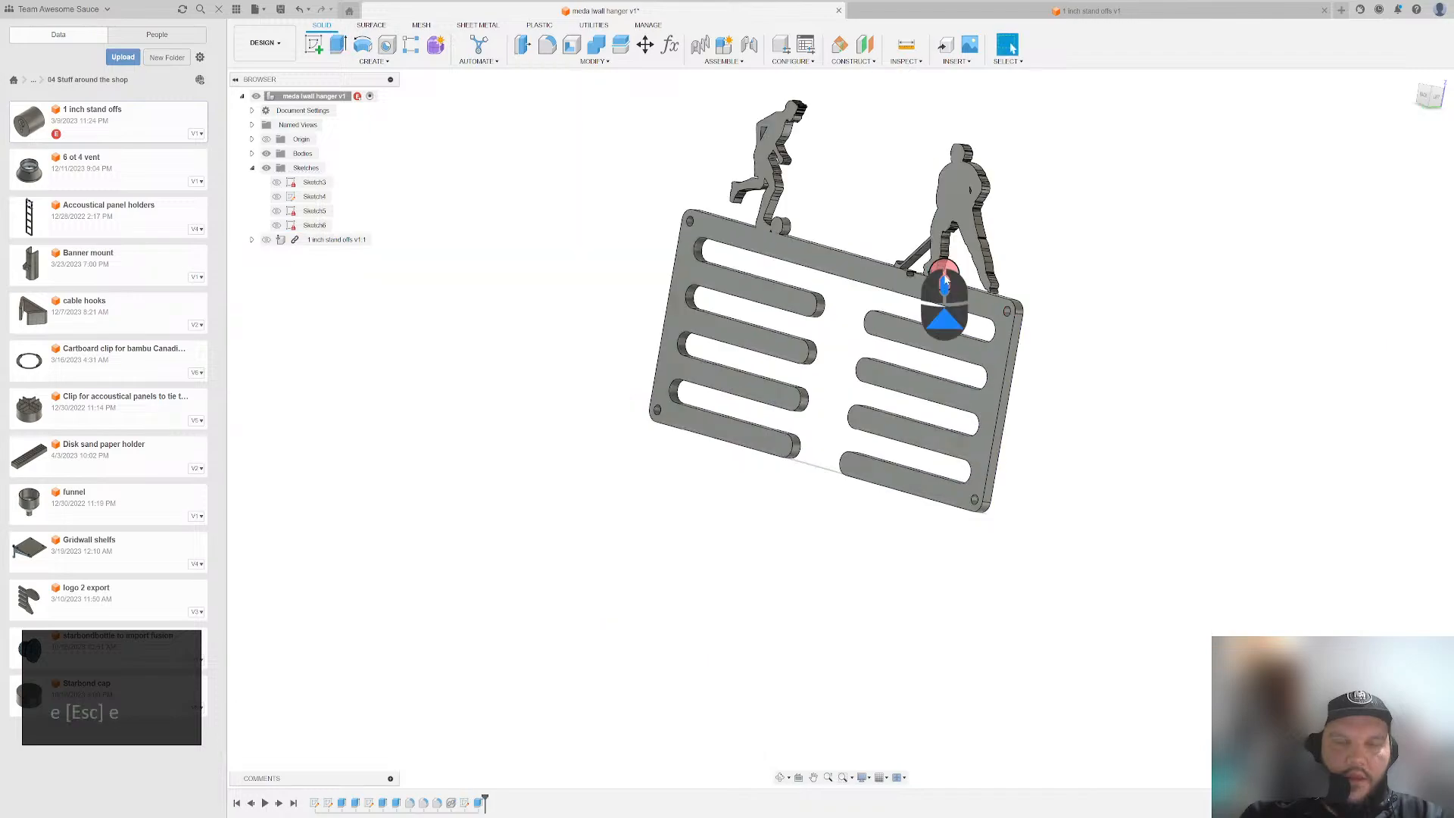
- Examine the four corner holes from both sides of the hanger
{"action": "scroll", "coordinate": [1159, 367], "scroll_direction": "up", "scroll_amount": 5}
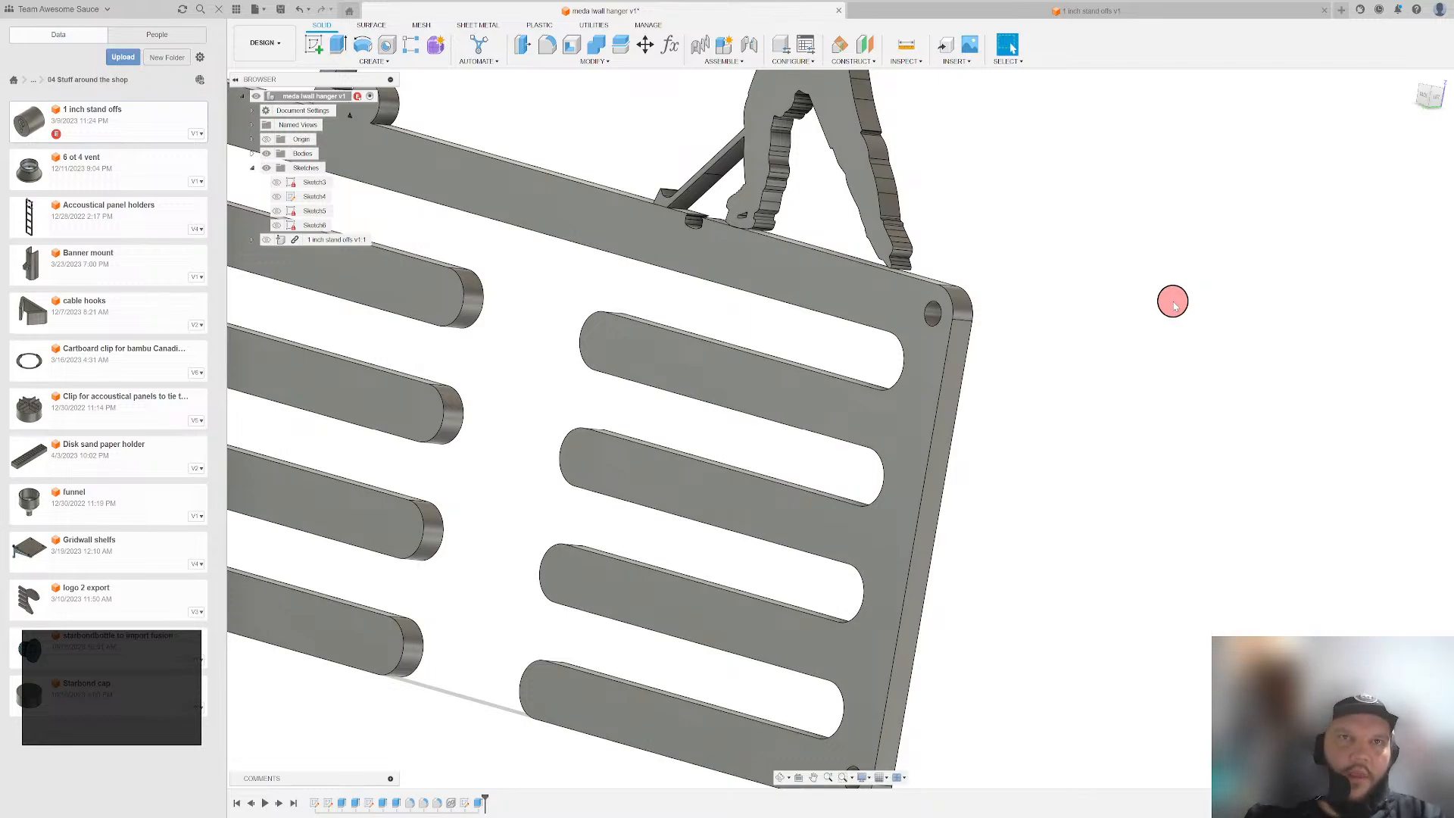
{"action": "middle_click_drag", "start_coordinate": [1175, 306], "coordinate": [536, 338], "text": "shift"}
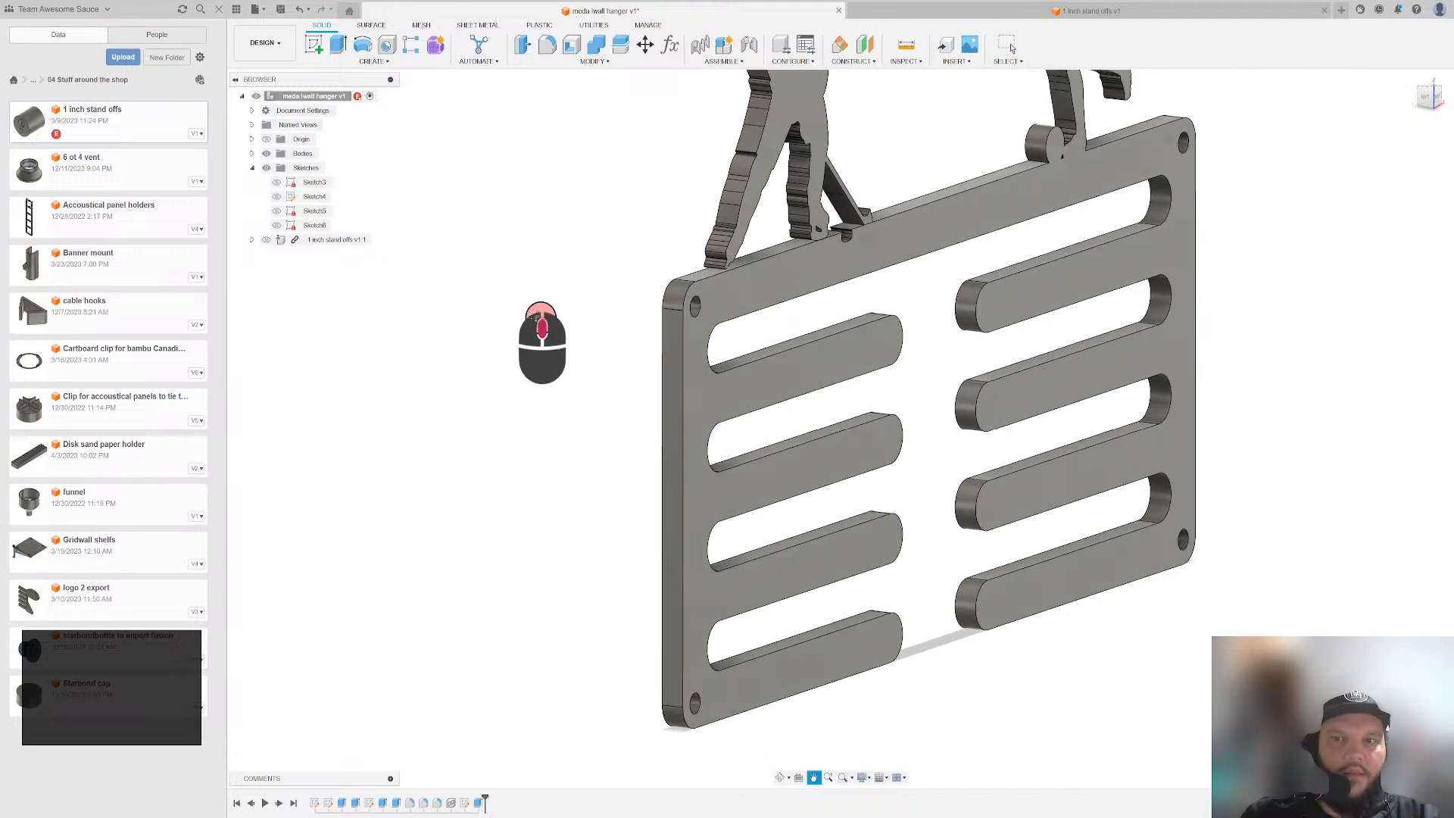
{"action": "scroll", "coordinate": [616, 356], "scroll_direction": "down", "scroll_amount": 3}
{"action": "scroll", "coordinate": [617, 340], "scroll_direction": "down", "scroll_amount": 1}
{"action": "scroll", "coordinate": [596, 345], "scroll_direction": "up", "scroll_amount": 3}
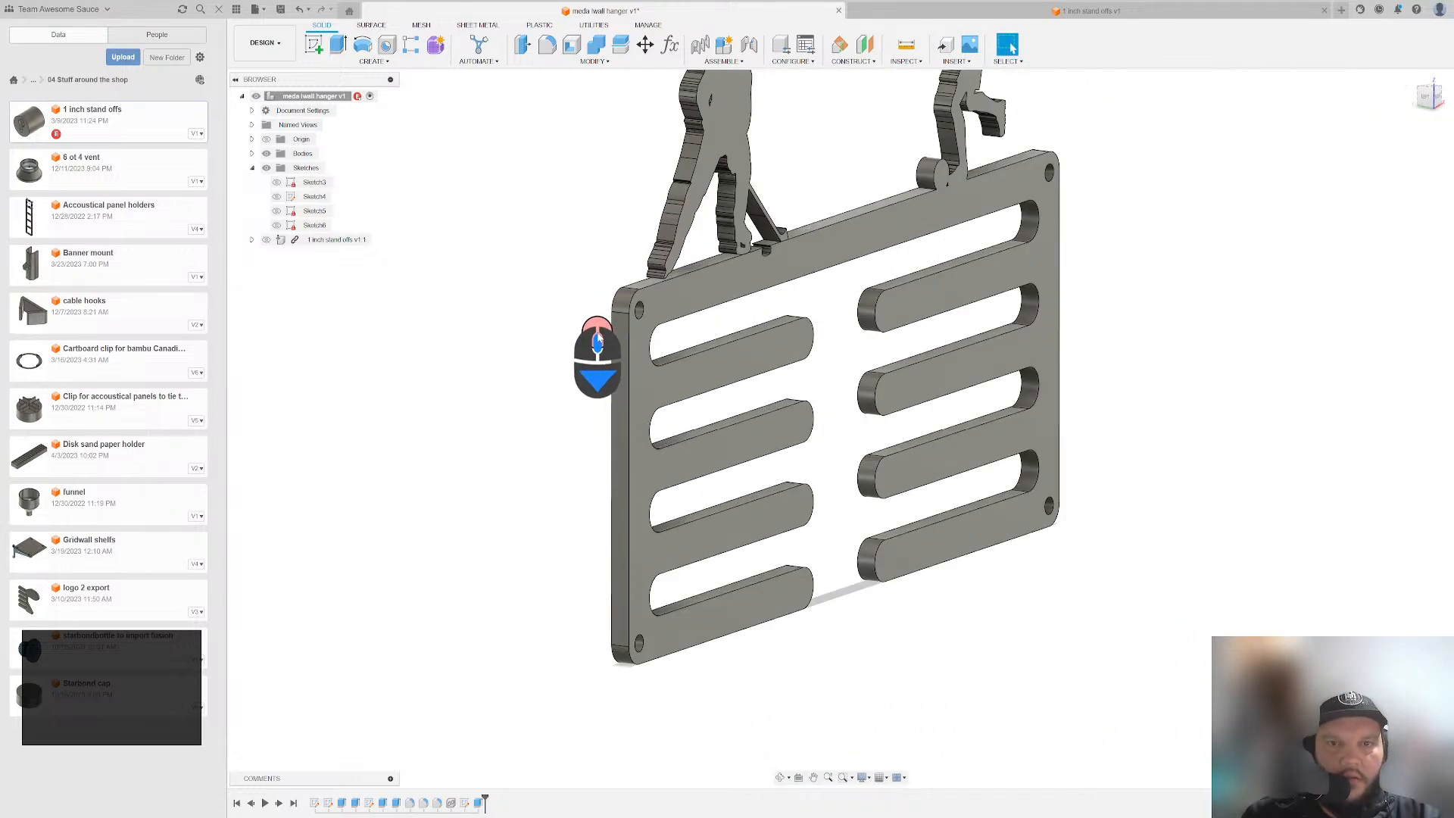
{"action": "scroll", "coordinate": [583, 333], "scroll_direction": "down", "scroll_amount": 3}
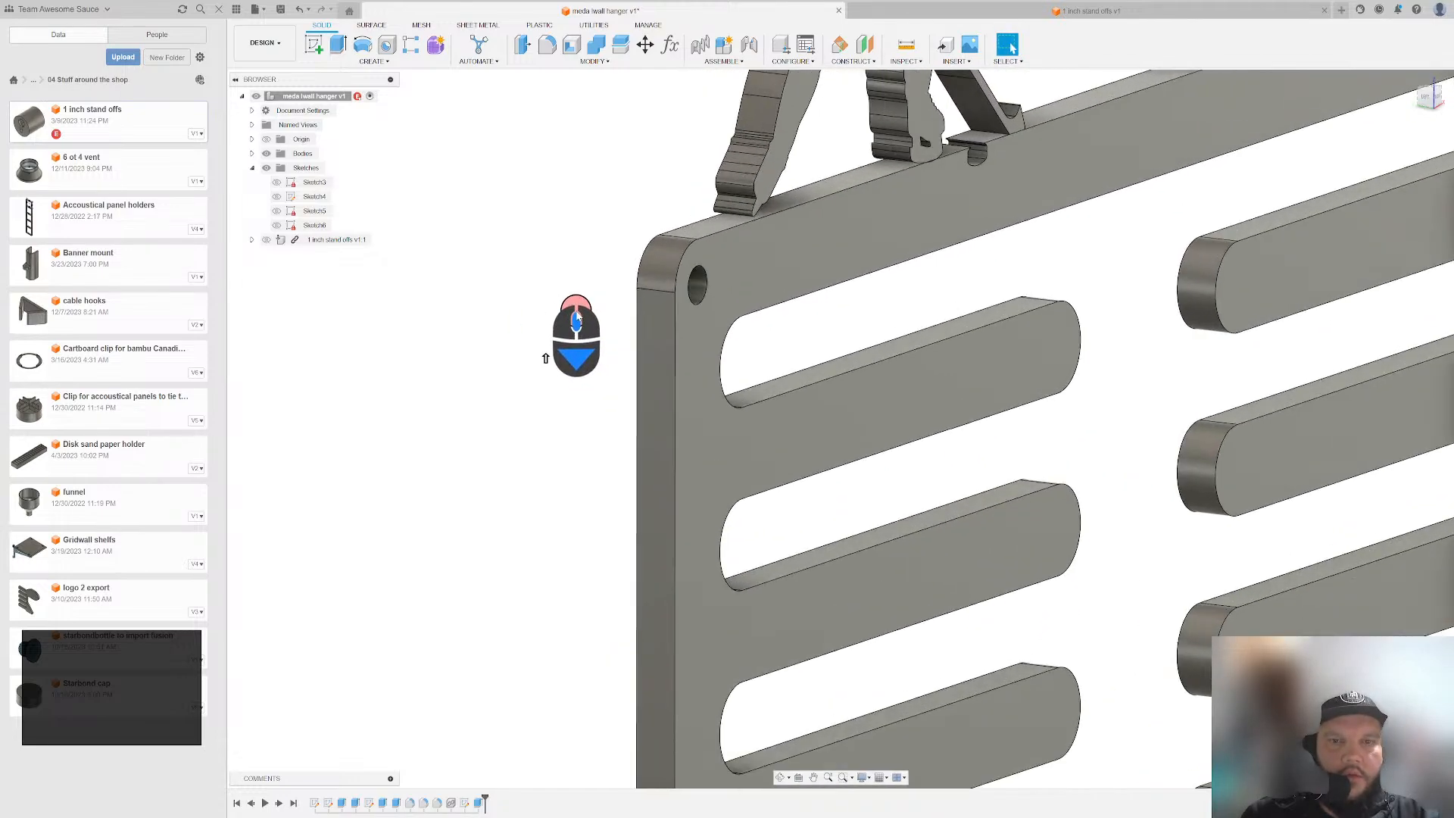
- Start a new sketch on the hanger's back face
{"action": "middle_click_drag", "start_coordinate": [575, 316], "coordinate": [670, 285], "text": "shift"}
{"action": "scroll", "coordinate": [670, 286], "scroll_direction": "down", "scroll_amount": 2}
{"action": "left_click", "coordinate": [314, 44]}
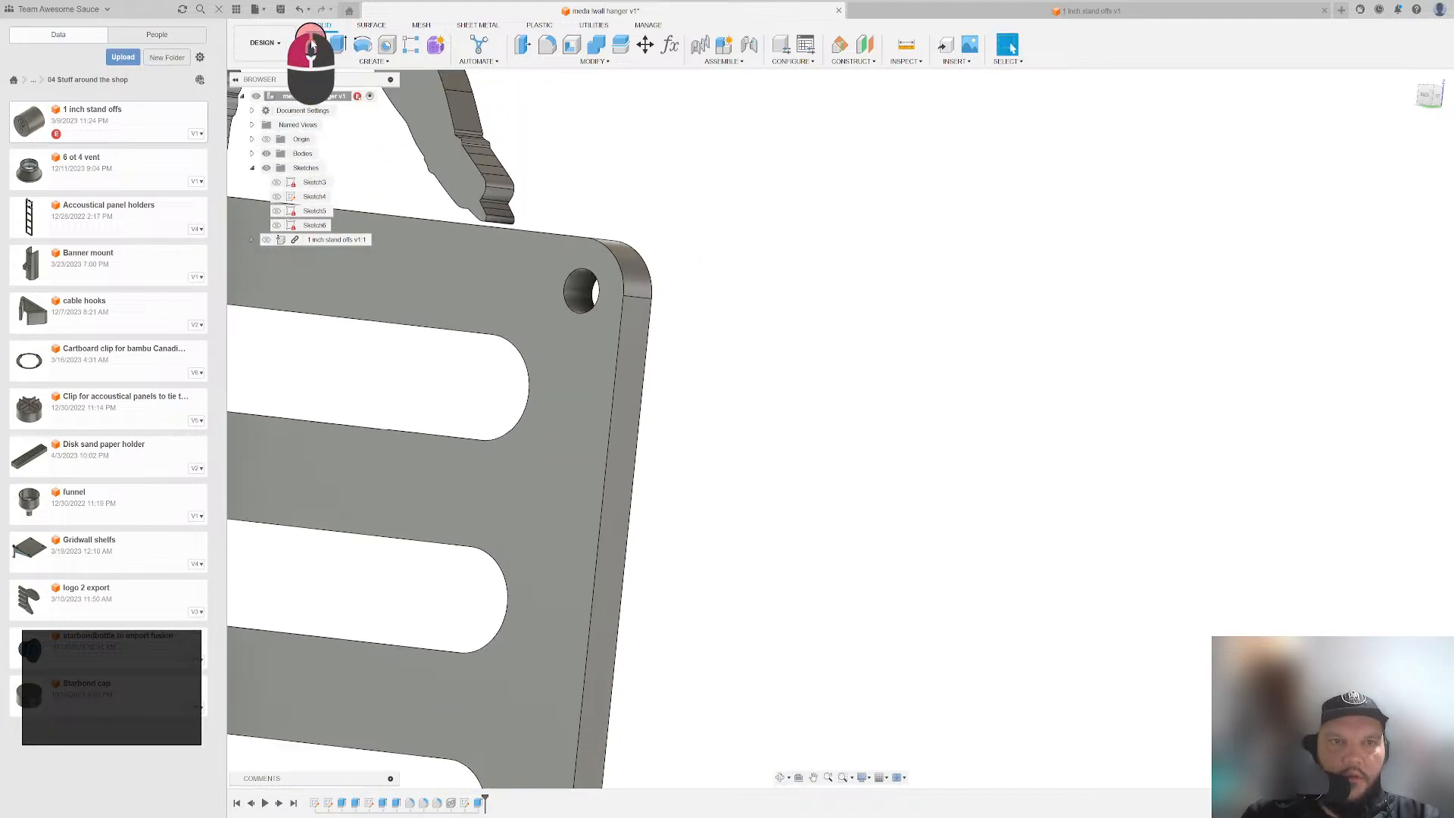
{"action": "left_click", "coordinate": [549, 282]}
{"action": "left_click", "coordinate": [521, 281]}
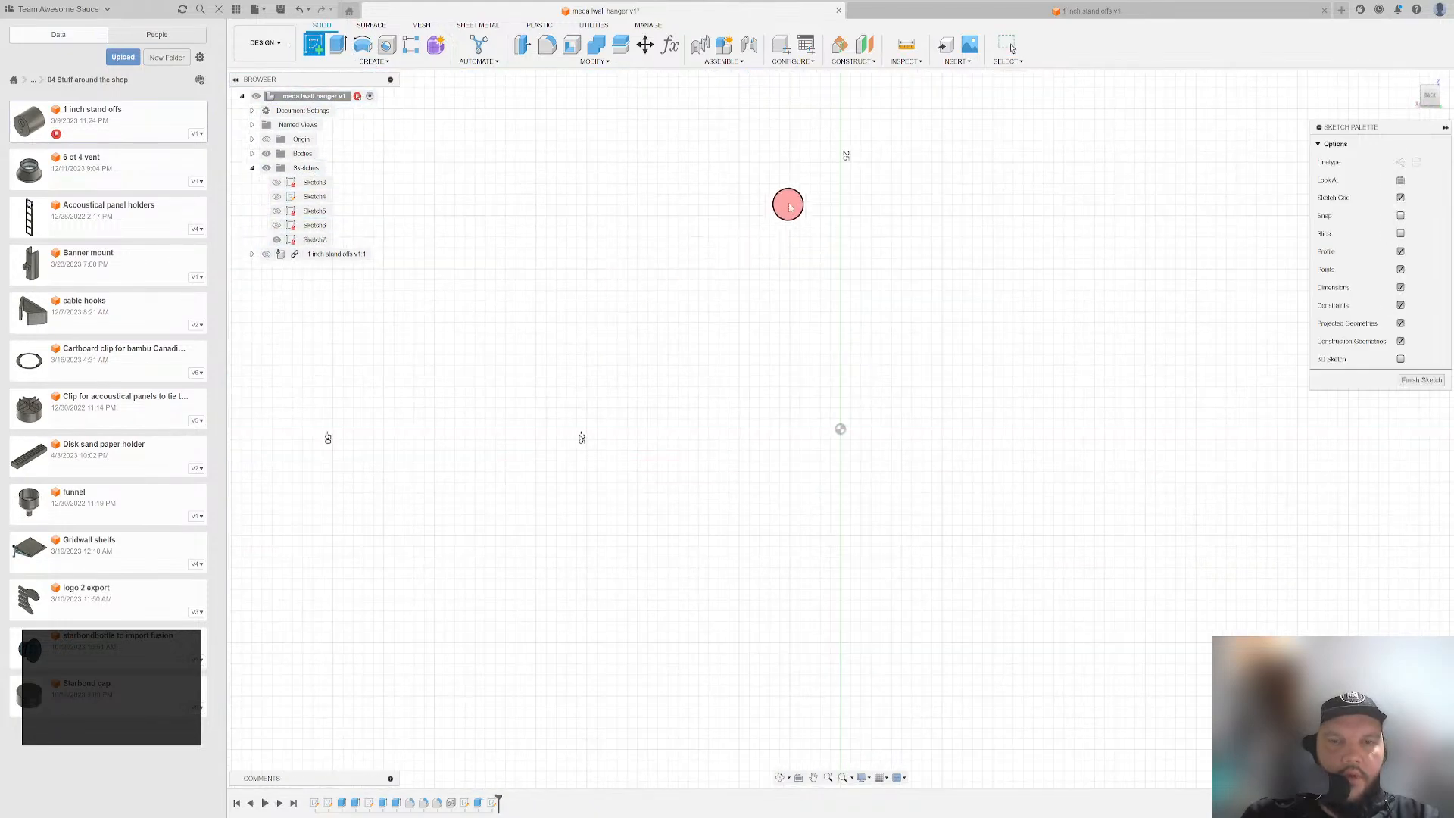
{"action": "scroll", "coordinate": [760, 546], "scroll_direction": "up", "scroll_amount": 5}
{"action": "scroll", "coordinate": [941, 367], "scroll_direction": "down", "scroll_amount": 5}
{"action": "scroll", "coordinate": [796, 364], "scroll_direction": "up", "scroll_amount": 2}
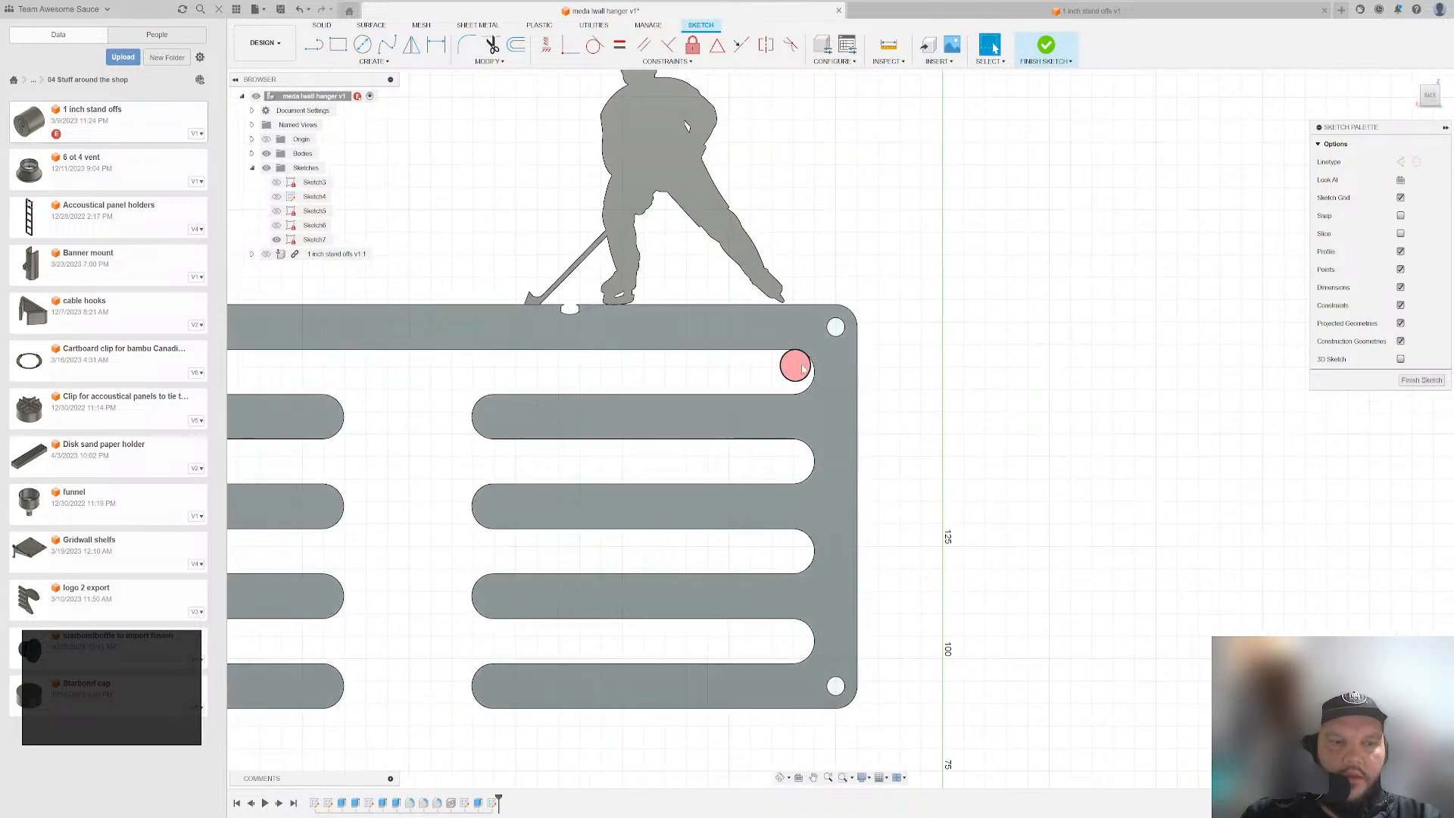
{"action": "middle_click_drag", "start_coordinate": [909, 363], "coordinate": [905, 353]}
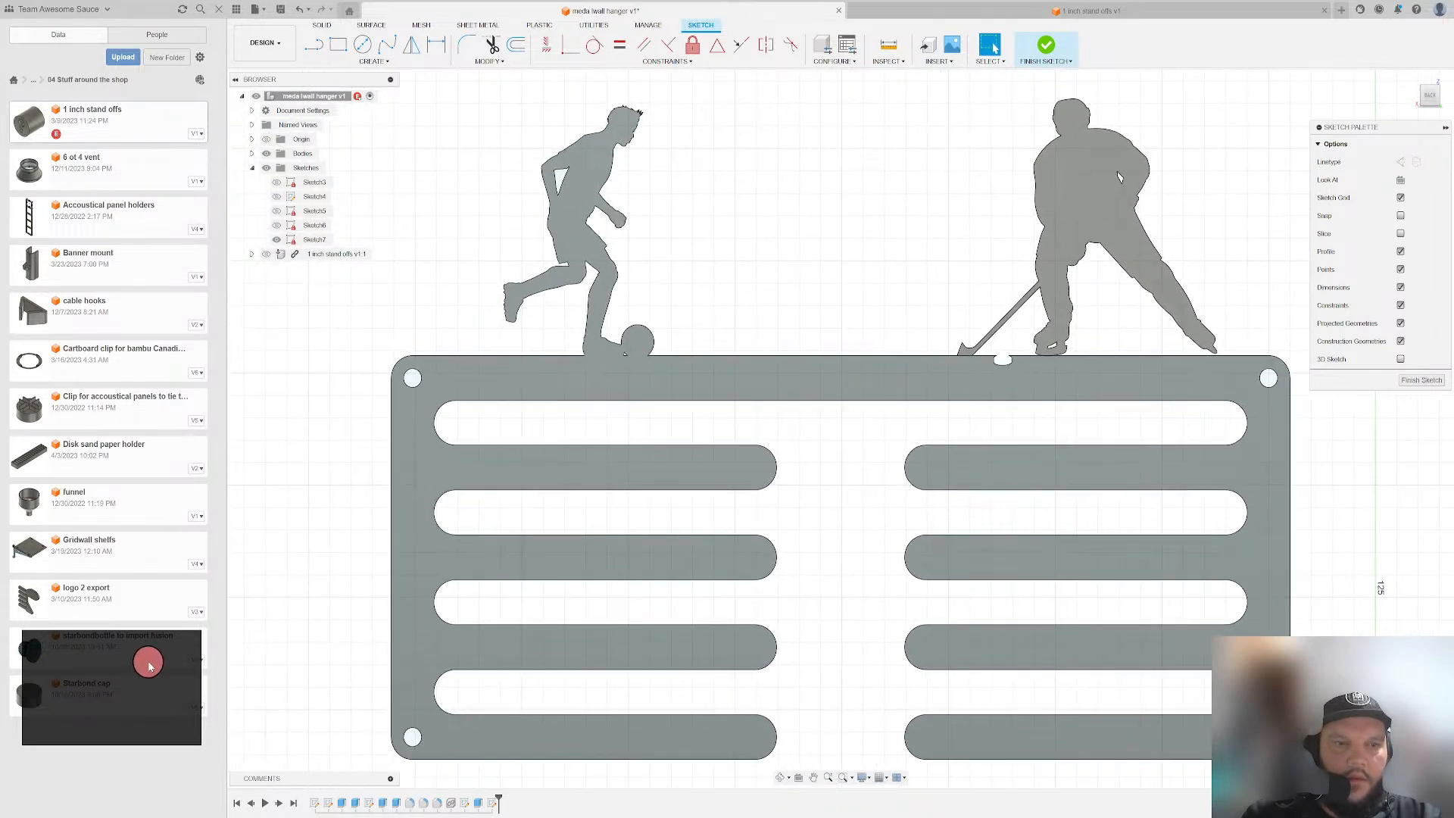
{"action": "scroll", "coordinate": [785, 431], "scroll_direction": "up", "scroll_amount": 3}
{"action": "scroll", "coordinate": [1129, 391], "scroll_direction": "down", "scroll_amount": 3}
{"action": "middle_click_drag", "start_coordinate": [1130, 390], "coordinate": [851, 377]}
{"action": "middle_click_drag", "start_coordinate": [765, 370], "coordinate": [1190, 377]}
{"action": "middle_click_drag", "start_coordinate": [1039, 341], "coordinate": [485, 343]}
{"action": "middle_click_drag", "start_coordinate": [942, 344], "coordinate": [477, 353]}
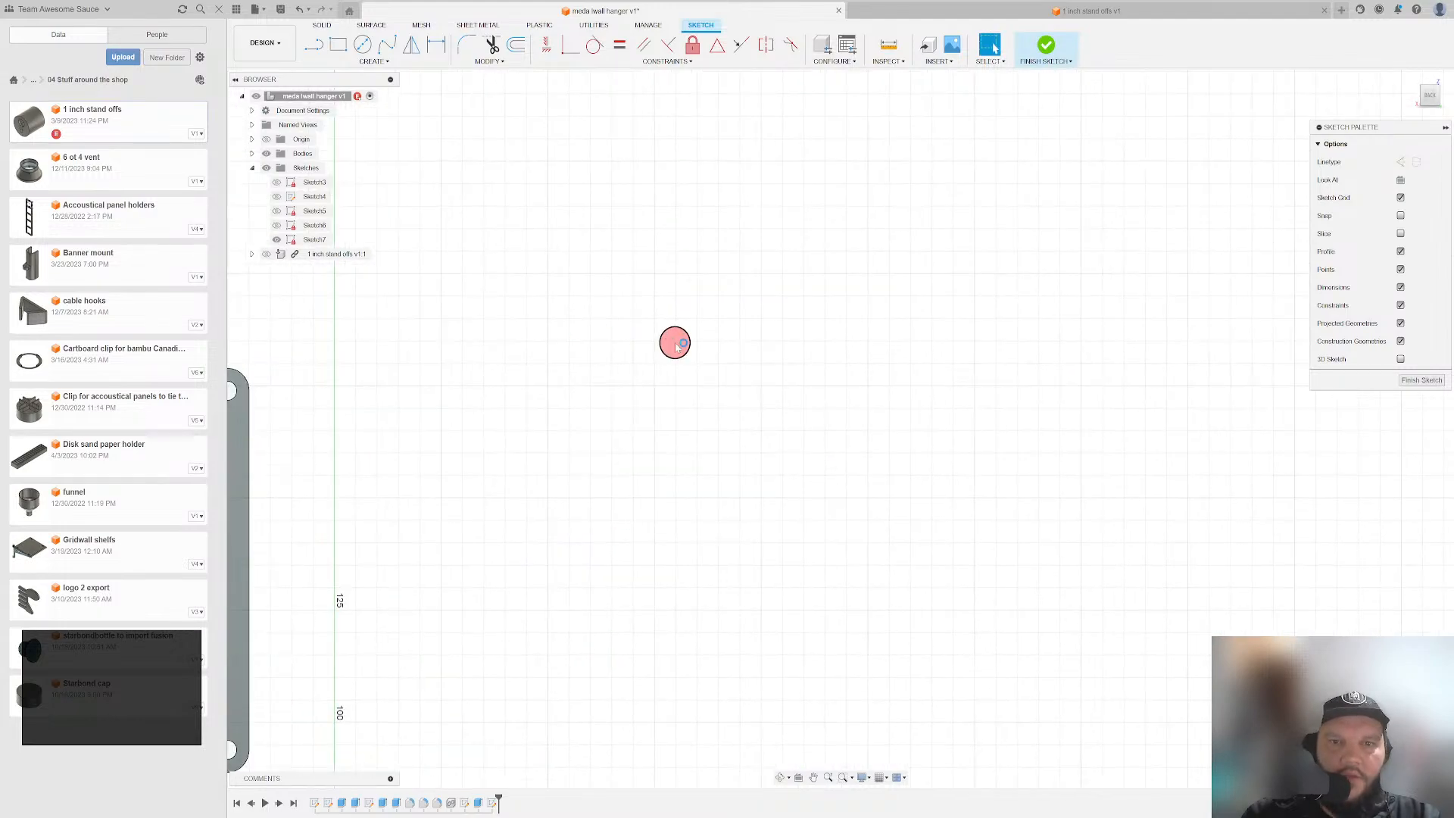
{"action": "middle_click", "coordinate": [675, 343]}
{"action": "middle_click", "coordinate": [675, 342]}
{"action": "middle_click_drag", "start_coordinate": [822, 313], "coordinate": [573, 314]}
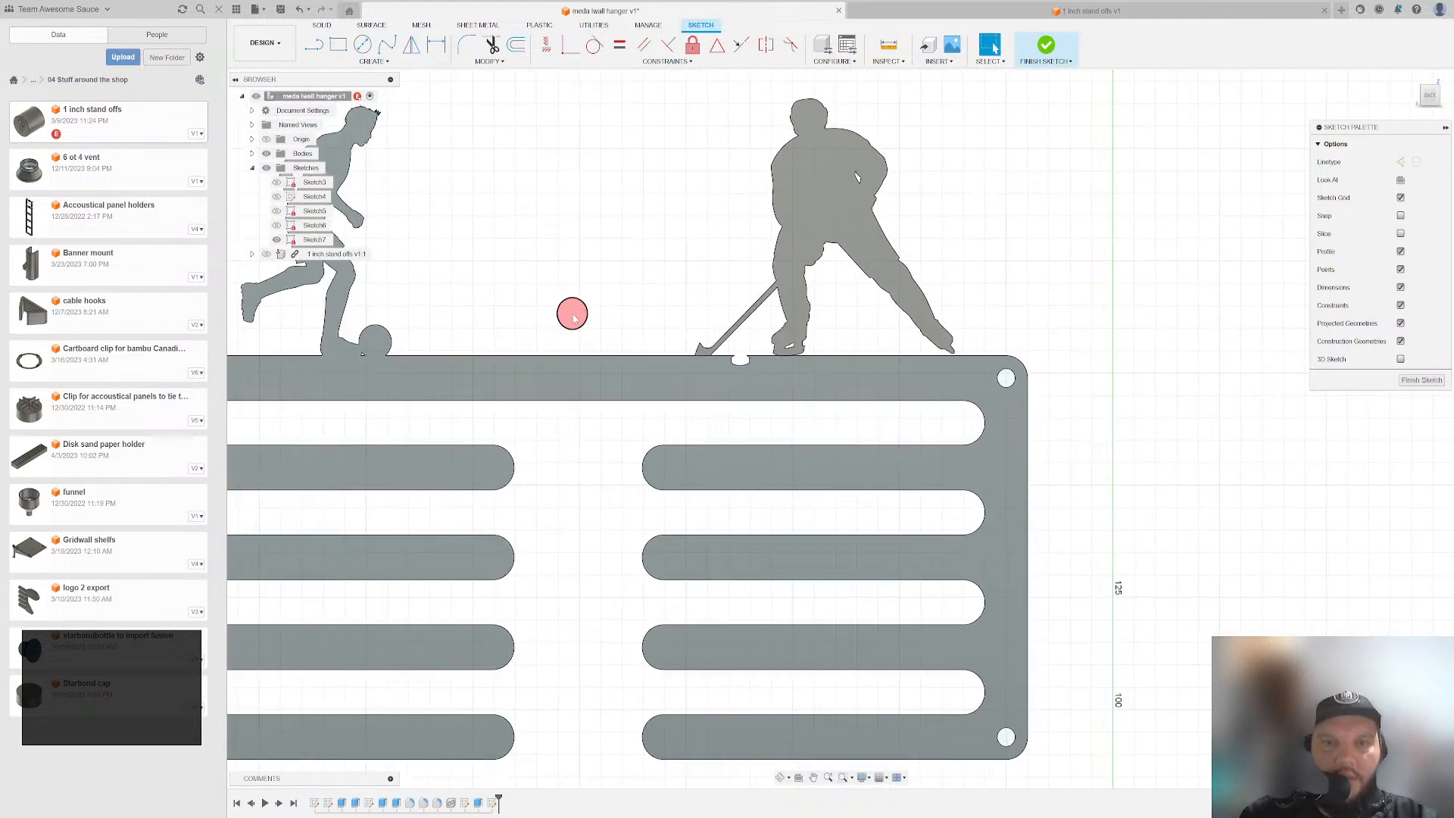
{"action": "middle_click", "coordinate": [691, 309]}
{"action": "middle_click", "coordinate": [690, 309]}
{"action": "middle_click_drag", "start_coordinate": [848, 294], "coordinate": [328, 264]}
{"action": "scroll", "coordinate": [719, 314], "scroll_direction": "up", "scroll_amount": 3}
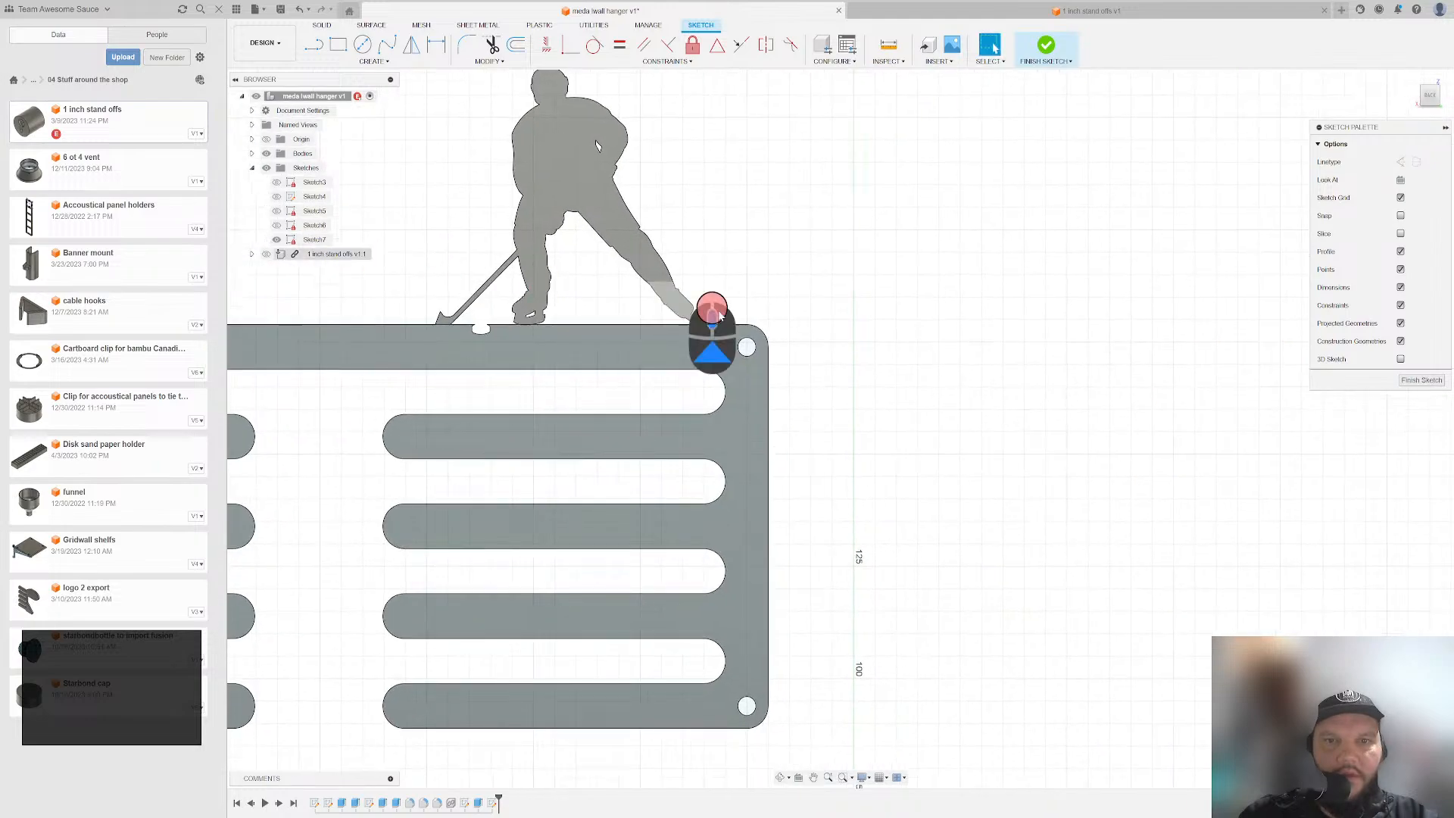
{"action": "middle_click", "coordinate": [862, 348]}
{"action": "middle_click", "coordinate": [862, 349]}
{"action": "middle_click_drag", "start_coordinate": [915, 289], "coordinate": [519, 247]}
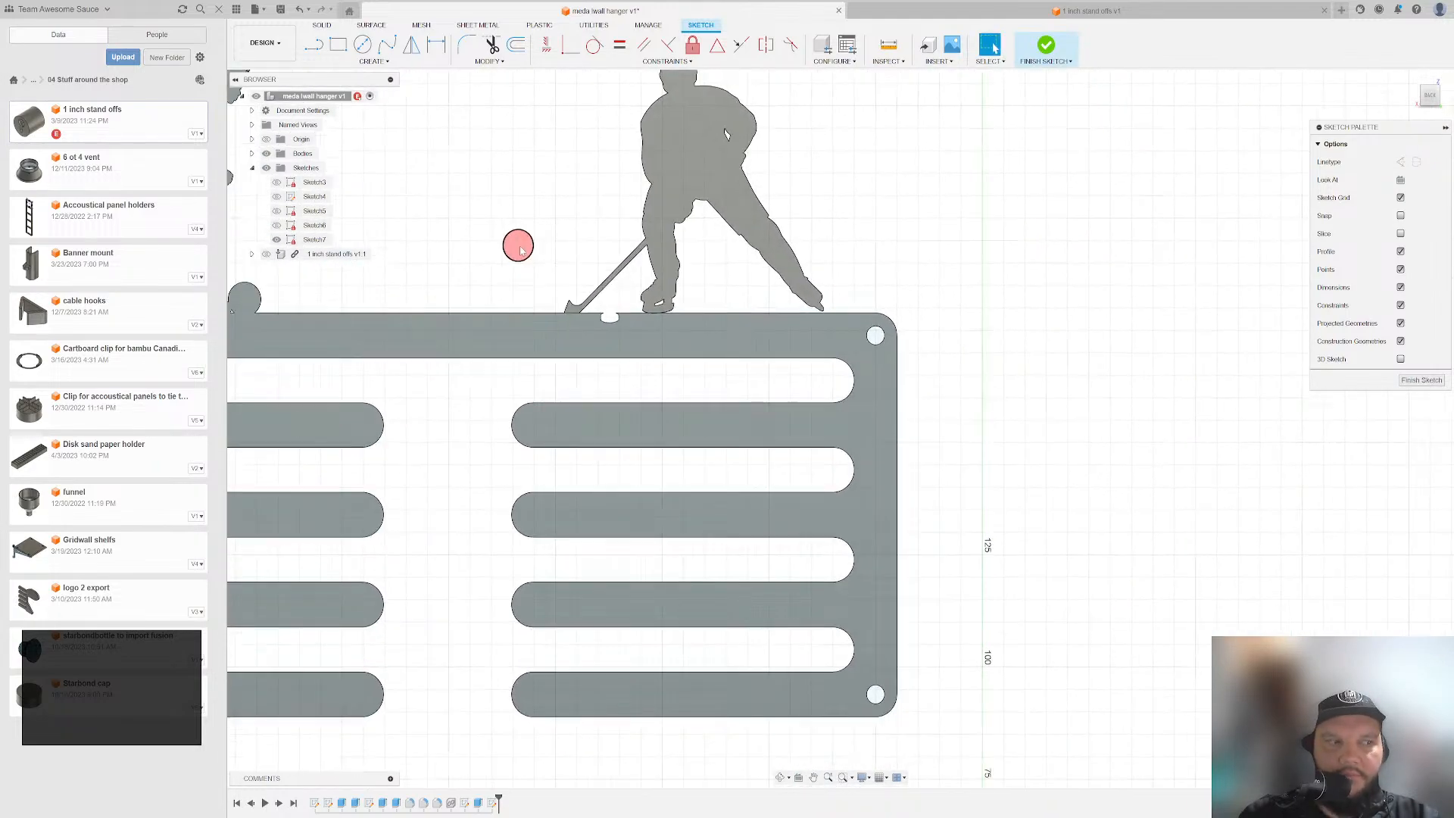
- Project the edge of the upper-right corner hole, as seen from the back, into the sketch
{"action": "scroll", "coordinate": [947, 363], "scroll_direction": "down", "scroll_amount": 10}
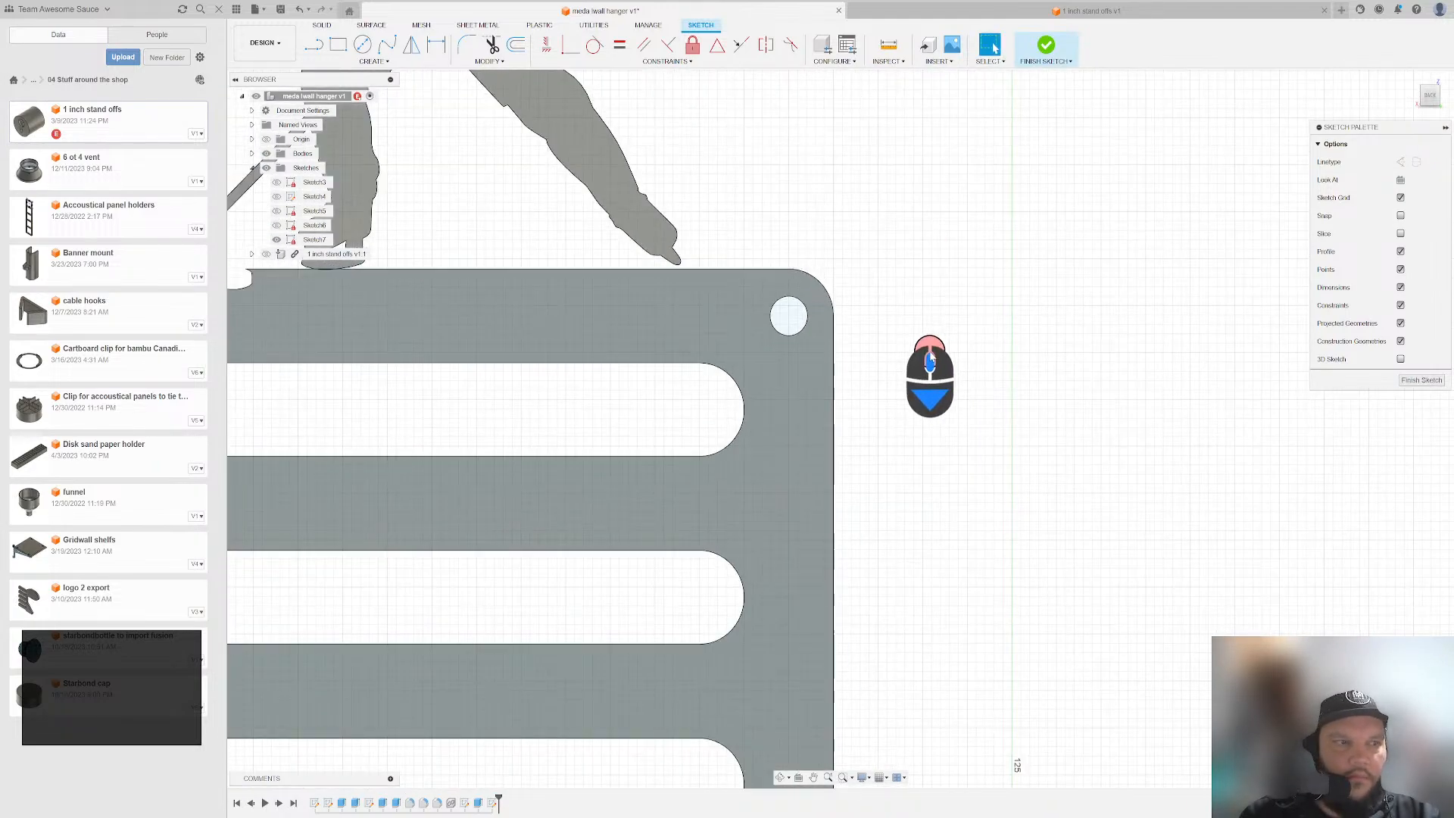
{"action": "key", "text": "c"}
{"action": "key", "text": "Escape"}
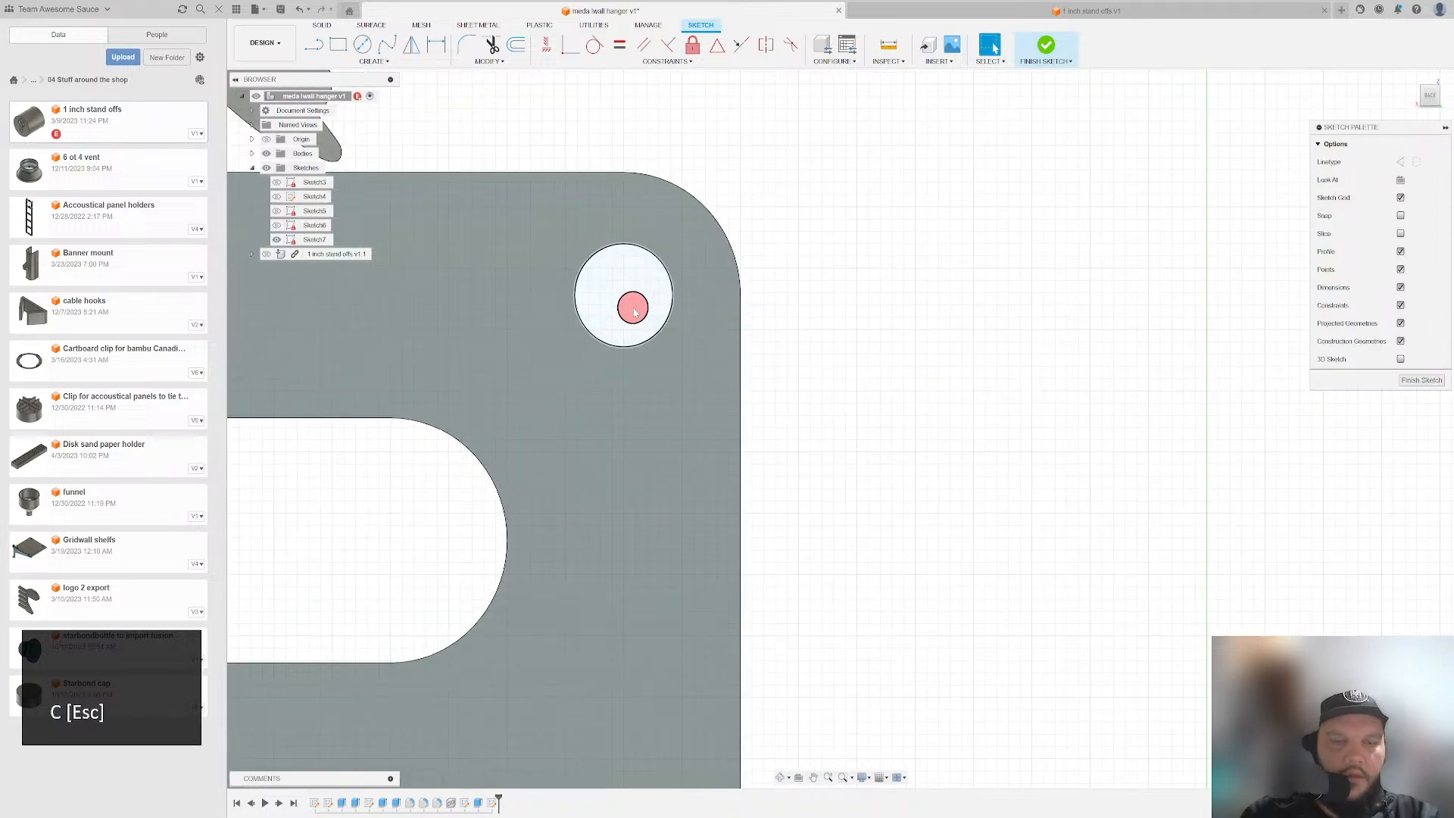
{"action": "key", "text": "p"}
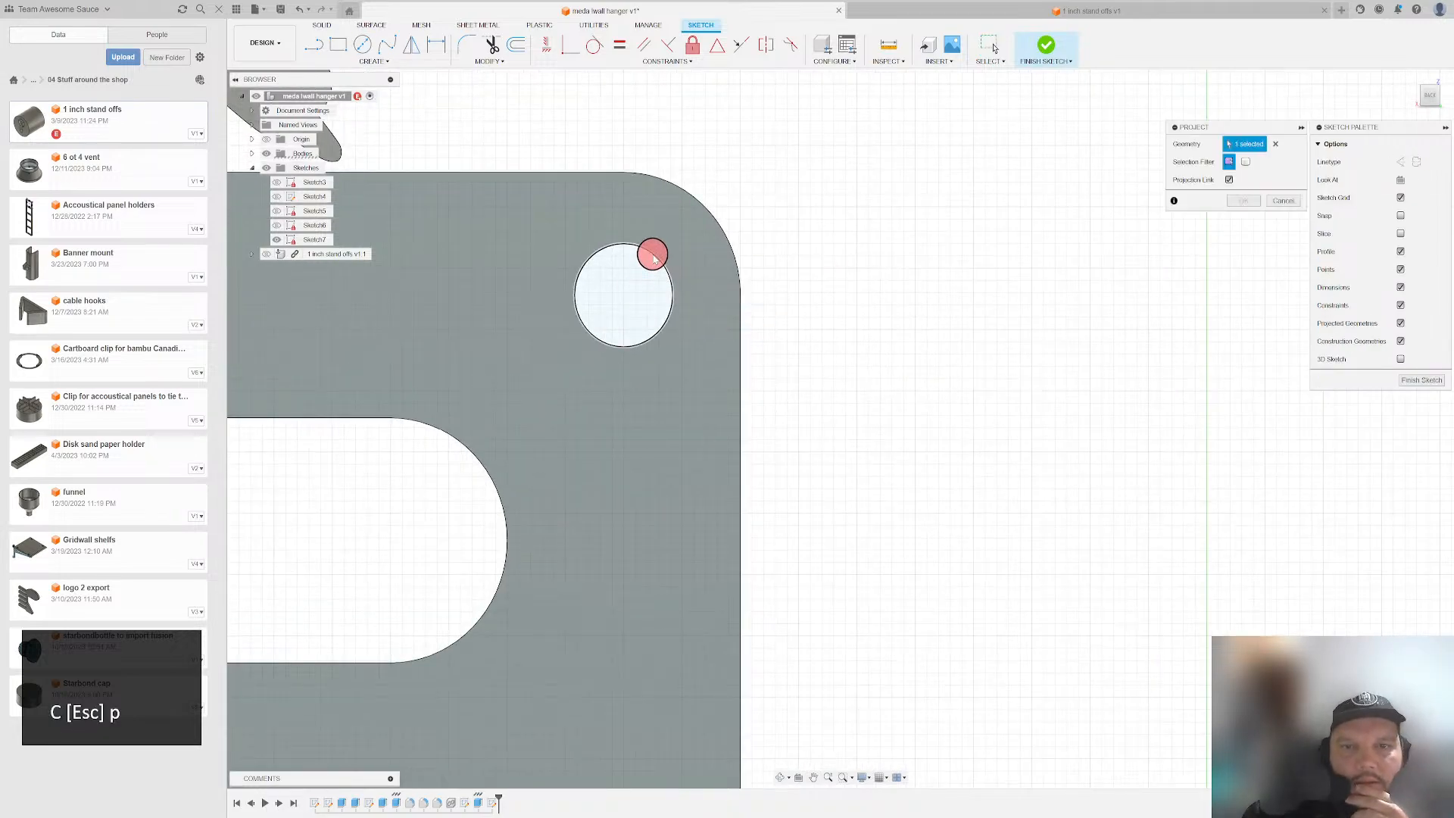
{"action": "left_click", "coordinate": [1243, 201]}
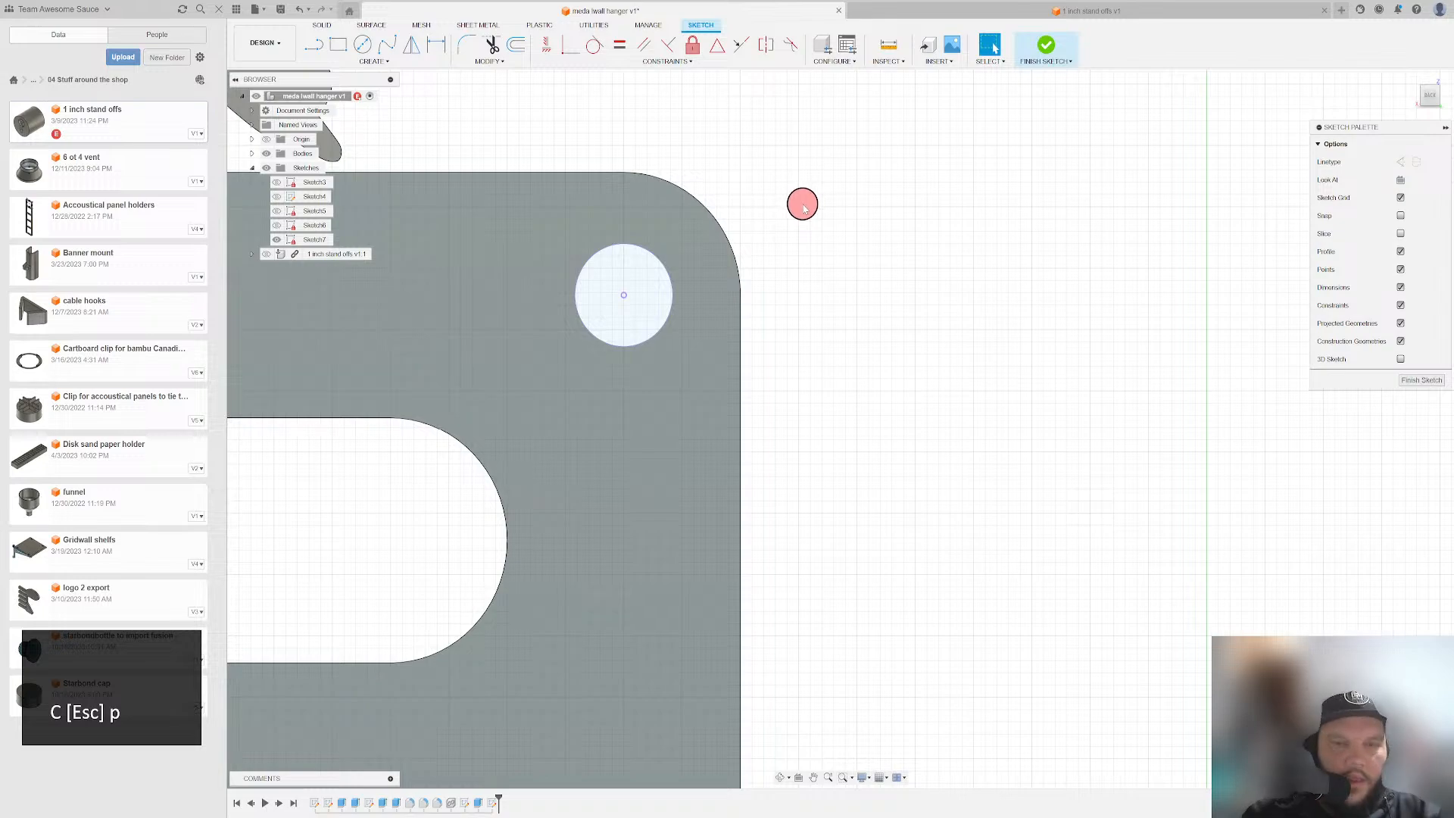
- Sketch a circle concentric with the projected hole, sized to meet the hanger's rounded corner
{"action": "key", "text": "c"}
{"action": "left_click", "coordinate": [625, 296]}
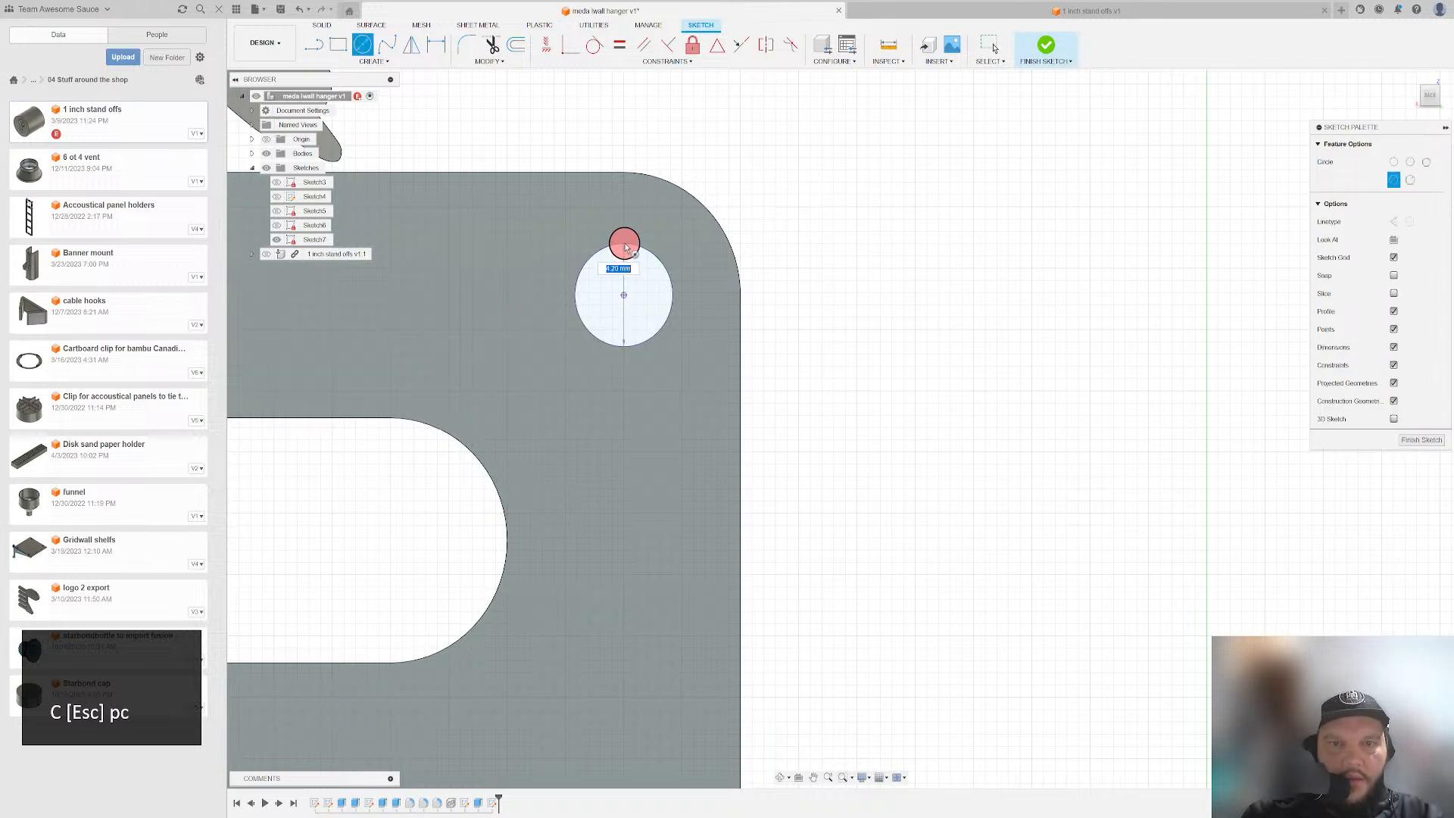
{"action": "left_click", "coordinate": [626, 245]}
{"action": "left_click_drag", "start_coordinate": [626, 300], "coordinate": [670, 191]}
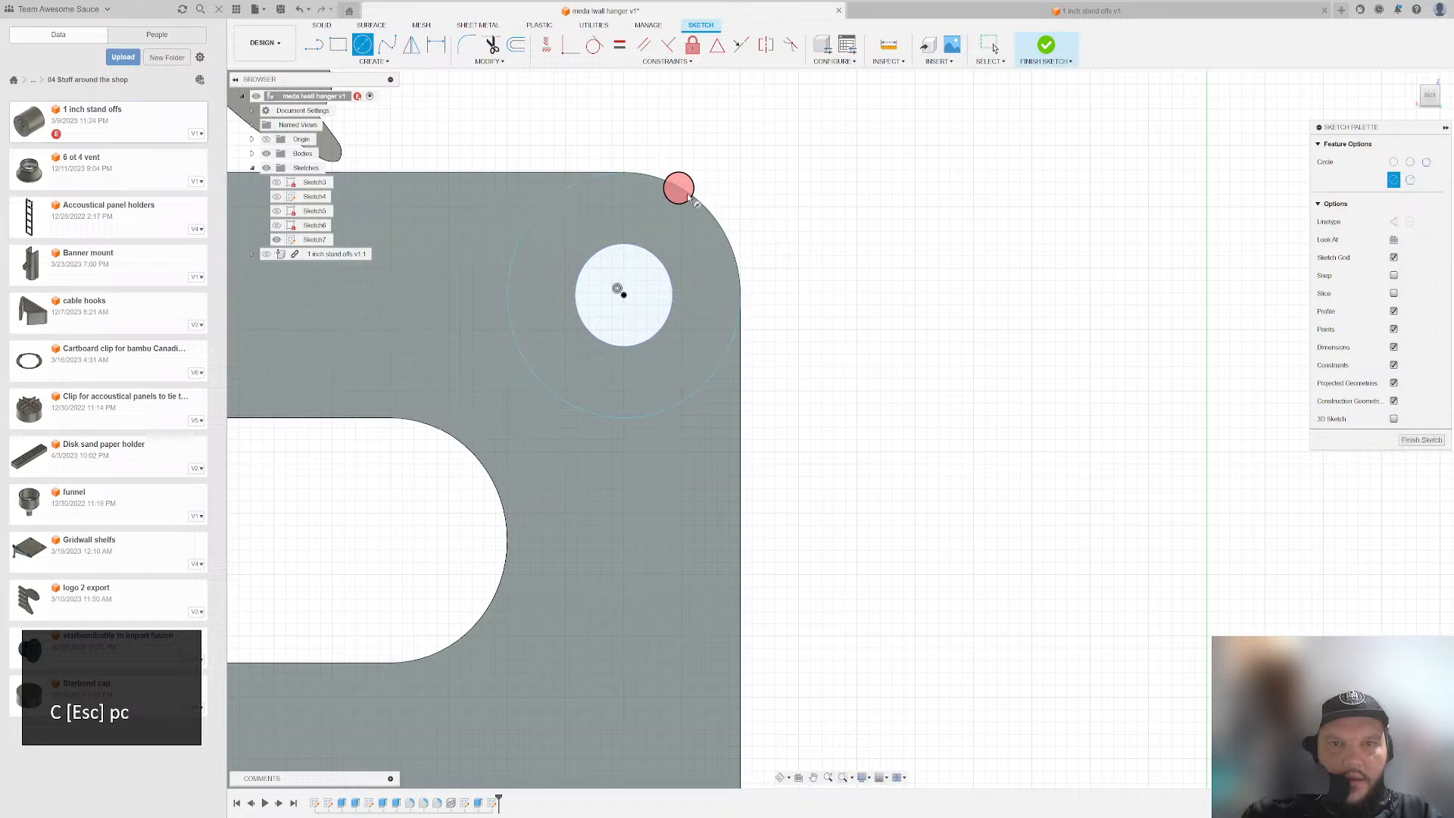
{"action": "key", "text": "Escape"}
- Finish the sketch and extrude the ring around the corner hole 10 mm outward from the hanger's back as a new body
{"action": "scroll", "coordinate": [806, 220], "scroll_direction": "down", "scroll_amount": 2}
{"action": "left_click", "coordinate": [1043, 50]}
{"action": "key", "text": "e"}
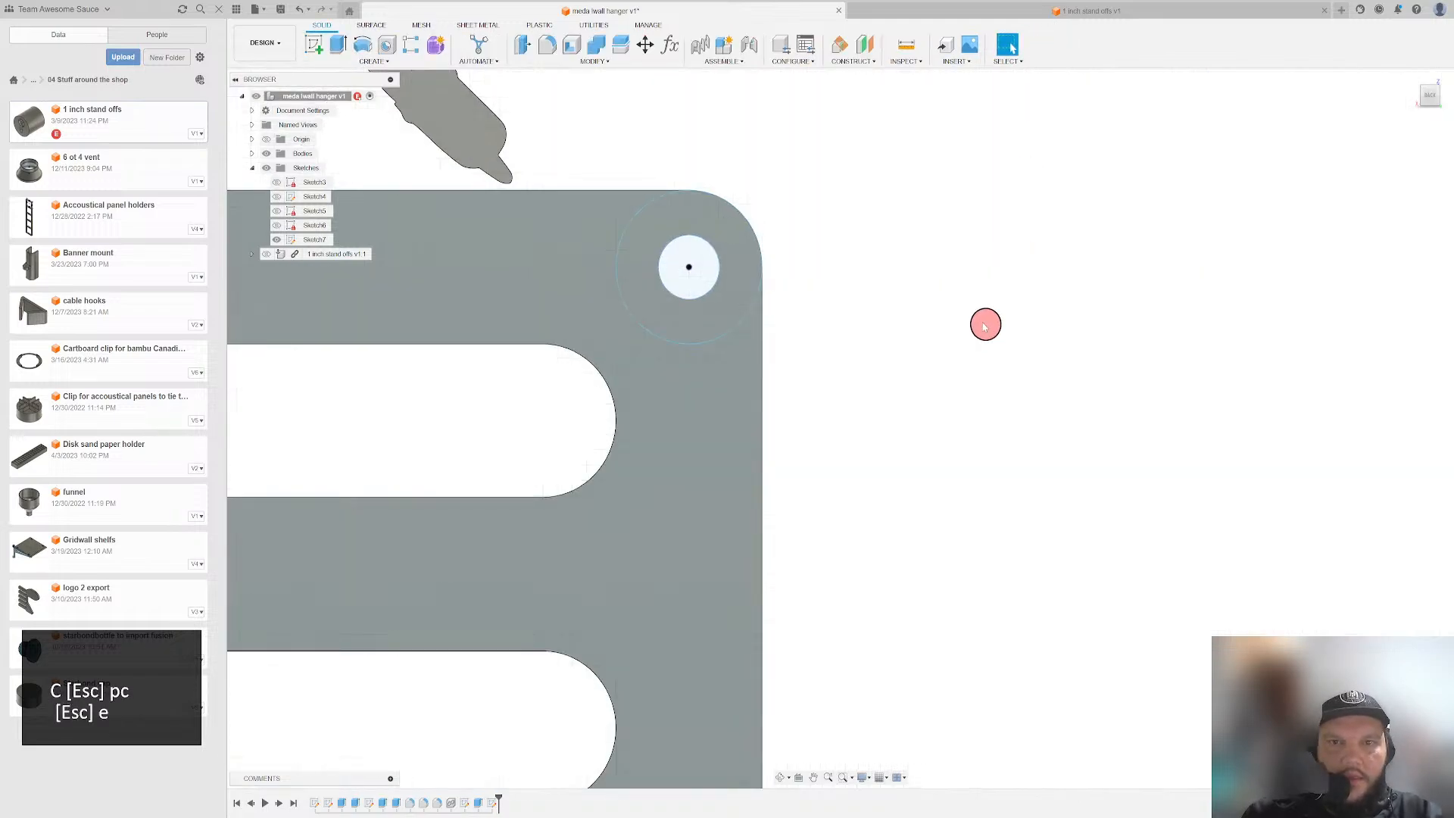
{"action": "left_click", "coordinate": [733, 230]}
{"action": "scroll", "coordinate": [825, 256], "scroll_direction": "down", "scroll_amount": 2}
{"action": "mouse_move", "coordinate": [824, 256]}
{"action": "middle_mouse_down", "text": "shift"}
{"action": "mouse_move", "coordinate": [854, 231]}
{"action": "mouse_move", "coordinate": [801, 247]}
{"action": "middle_mouse_up", "text": "shift"}
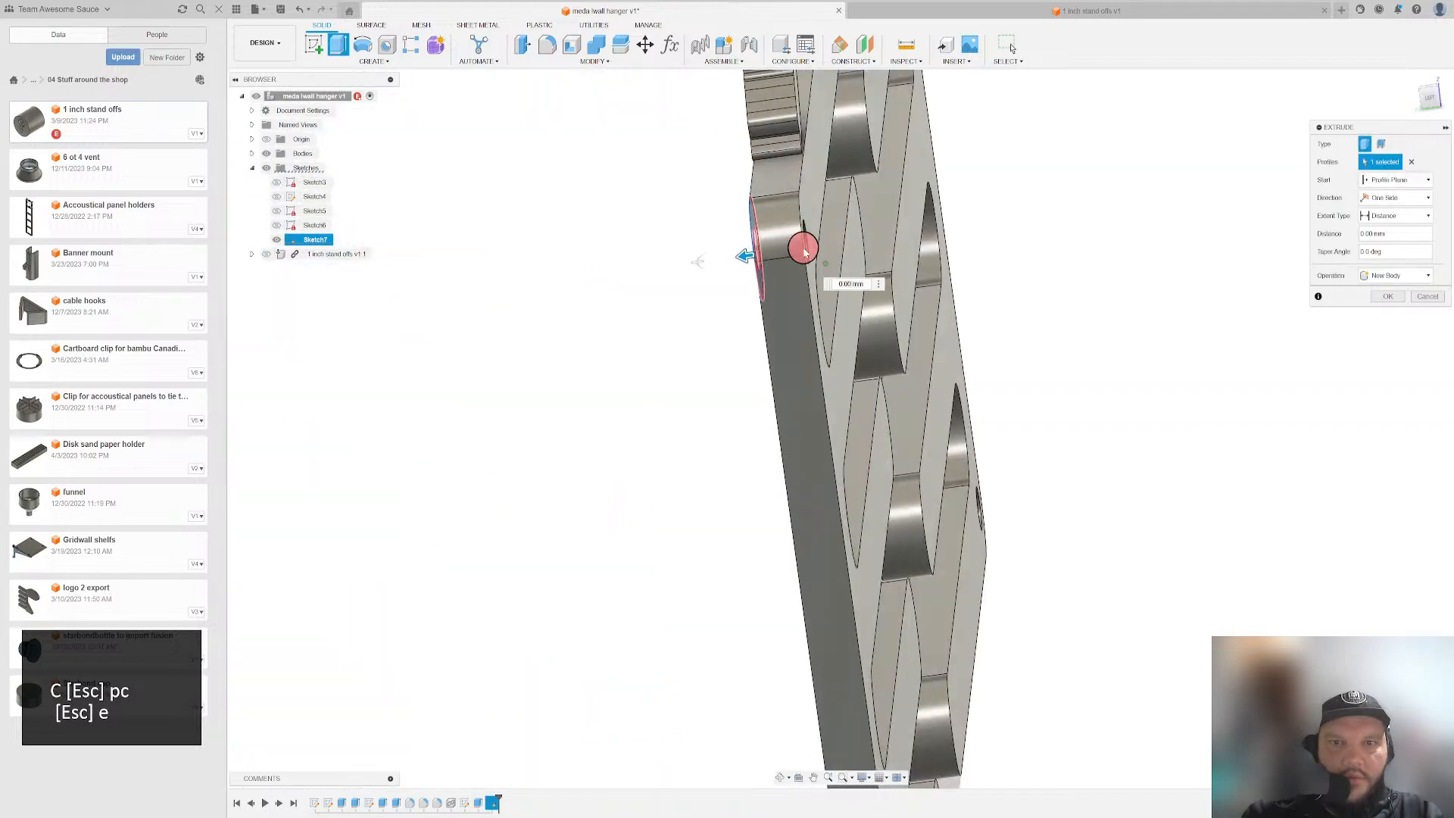
{"action": "left_click_drag", "start_coordinate": [733, 261], "coordinate": [658, 265]}
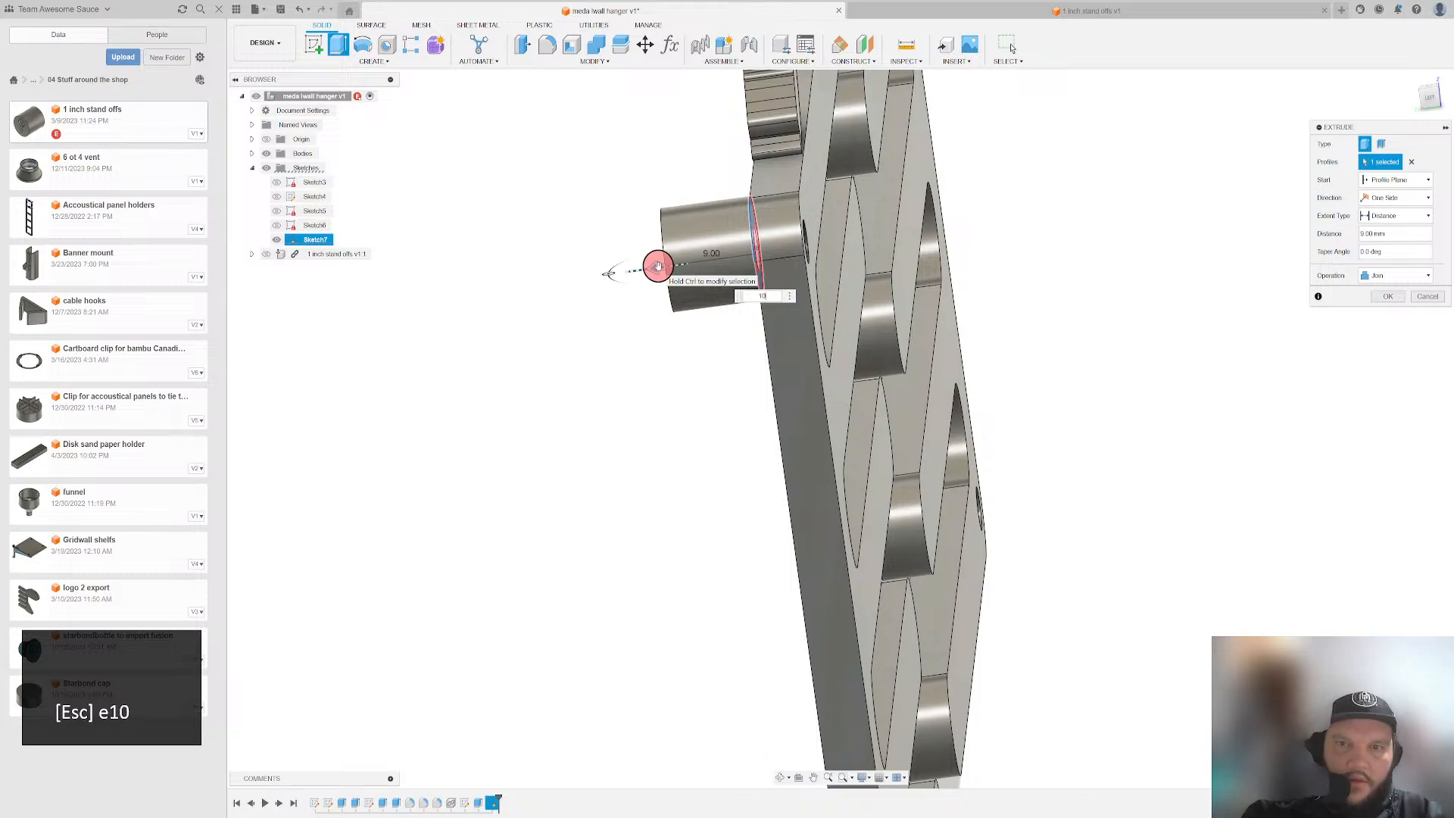
{"action": "left_click", "coordinate": [1396, 275]}
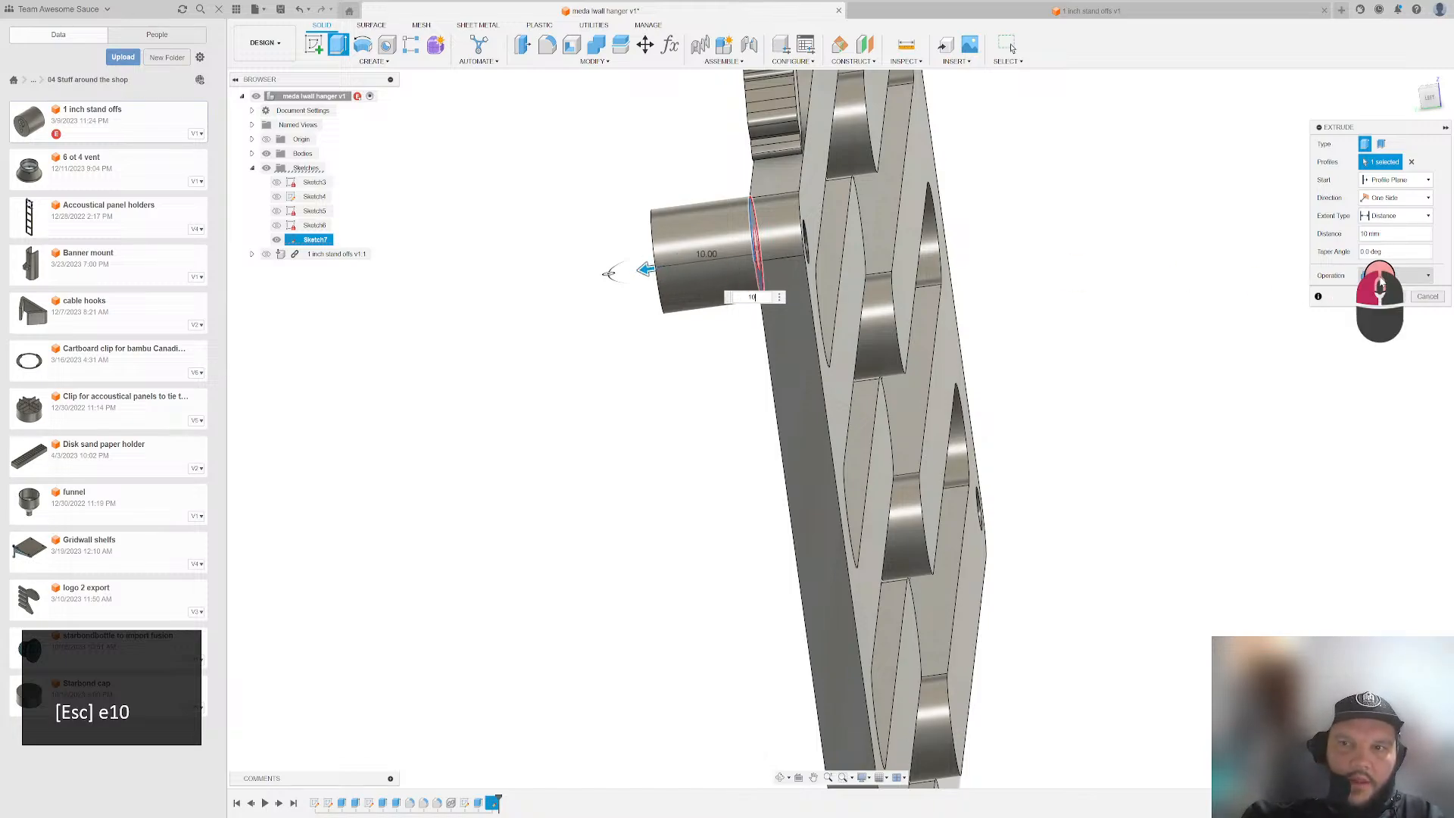
{"action": "left_click", "coordinate": [1403, 327]}
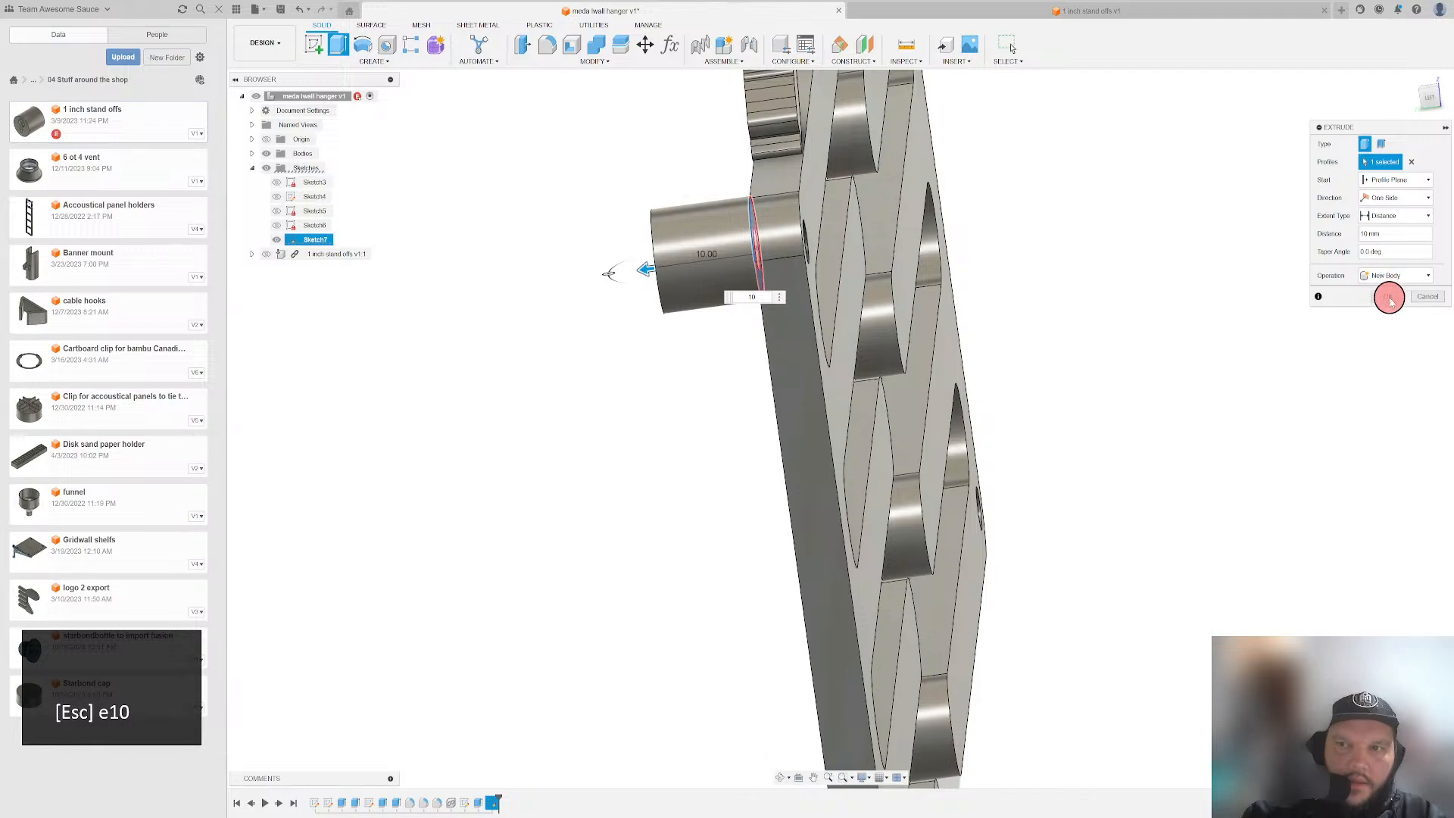
{"action": "left_click", "coordinate": [1389, 298]}
- List the design's bodies and change the hockey player's extrusion to a Join operation so the figure merges with the hanger
{"action": "scroll", "coordinate": [764, 294], "scroll_direction": "up", "scroll_amount": 1}
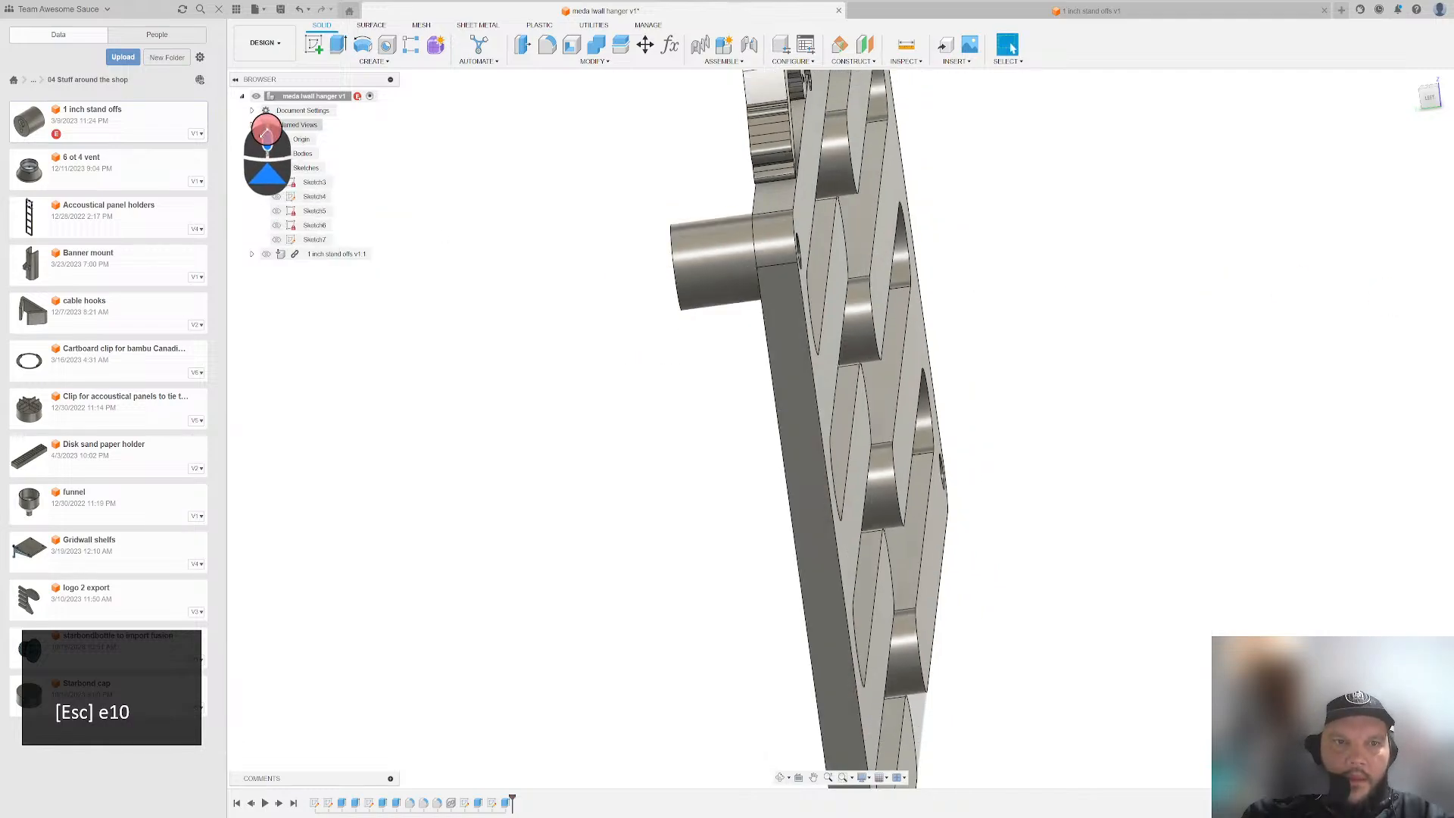
{"action": "left_click", "coordinate": [252, 153]}
{"action": "left_click", "coordinate": [309, 168]}
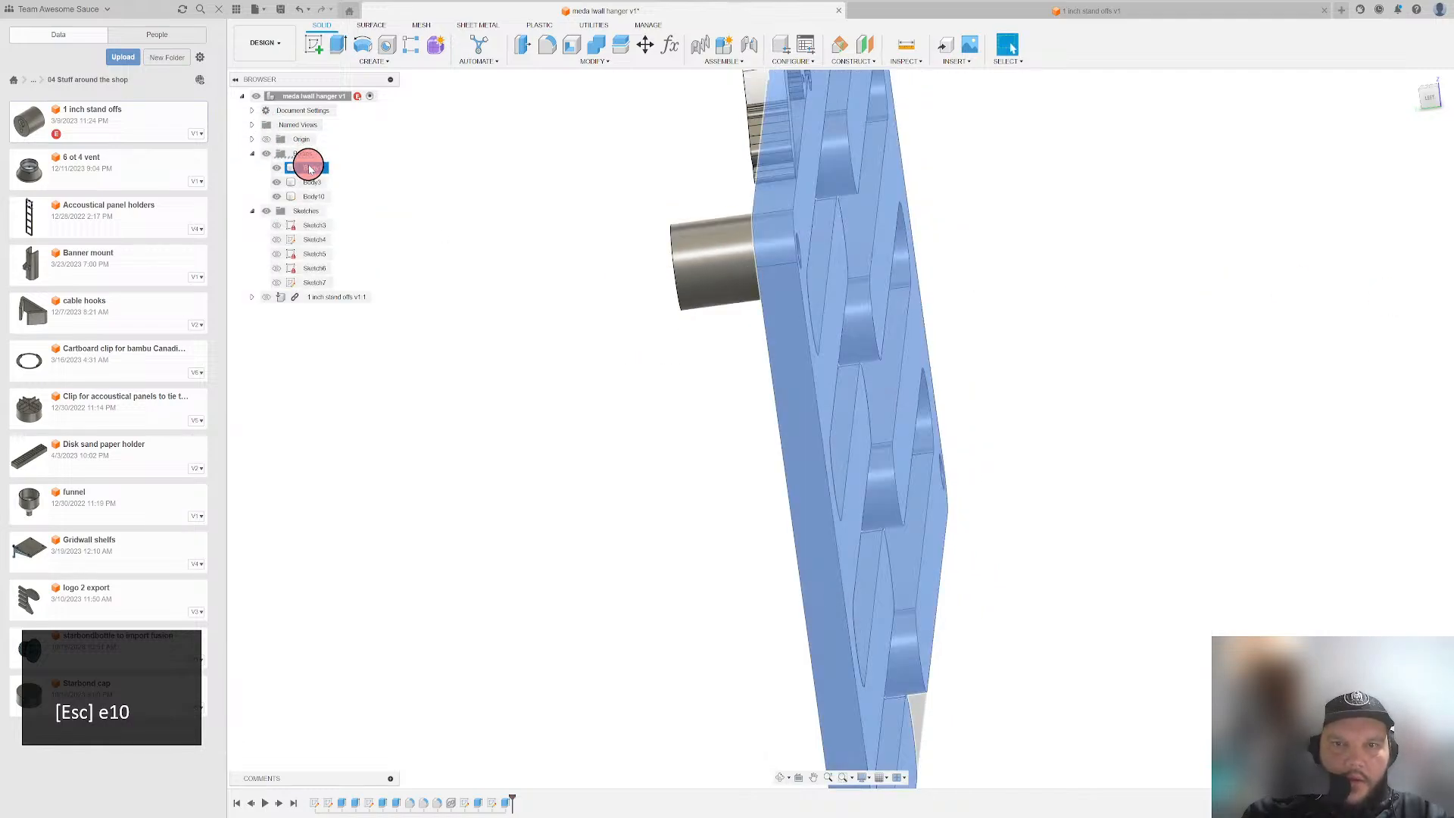
{"action": "middle_click_drag", "start_coordinate": [636, 435], "coordinate": [682, 199], "text": "shift"}
{"action": "key", "text": "shift+Escape"}
{"action": "left_click", "coordinate": [494, 226]}
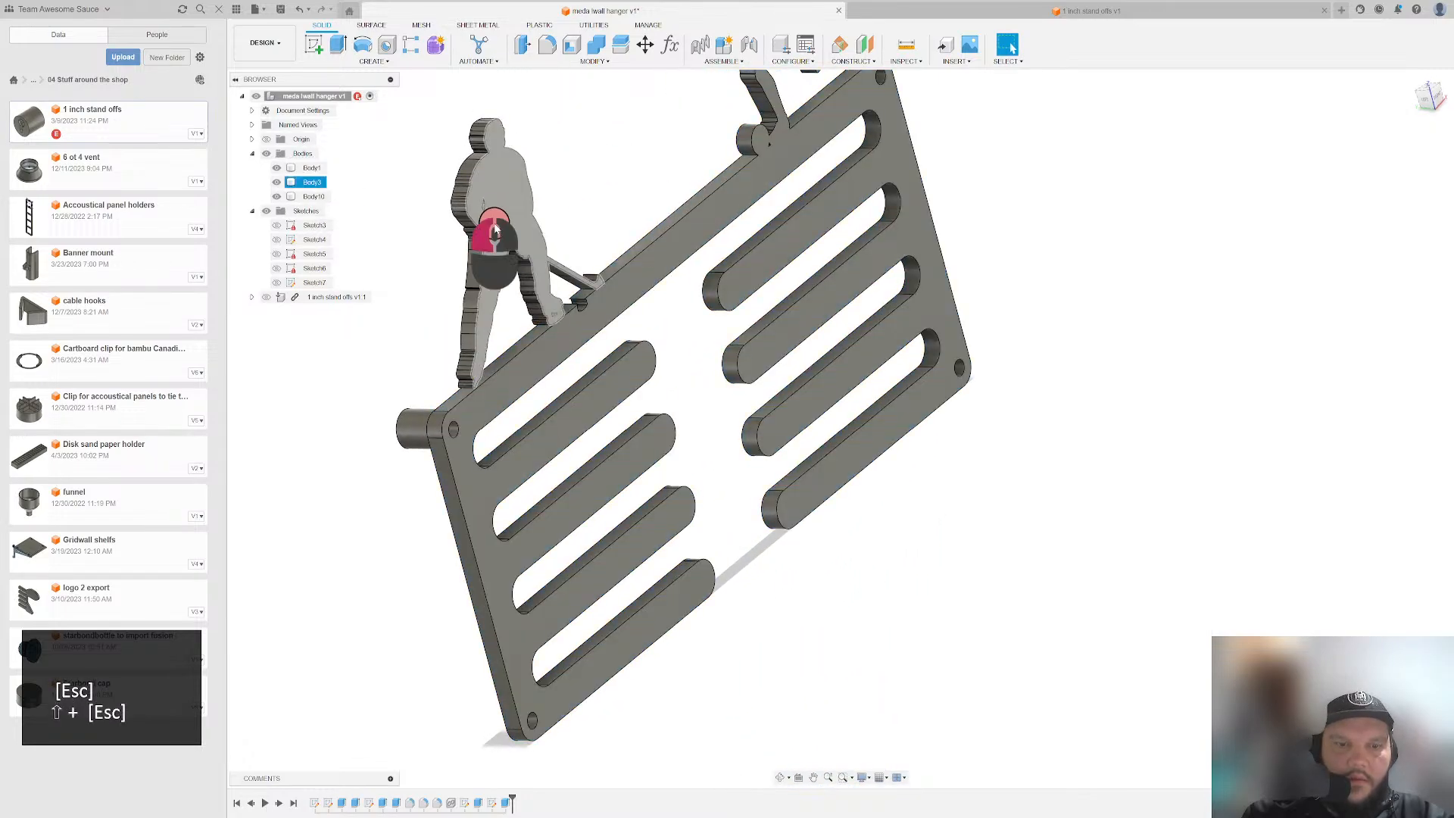
{"action": "key", "text": "Escape"}
{"action": "double_click", "coordinate": [355, 803]}
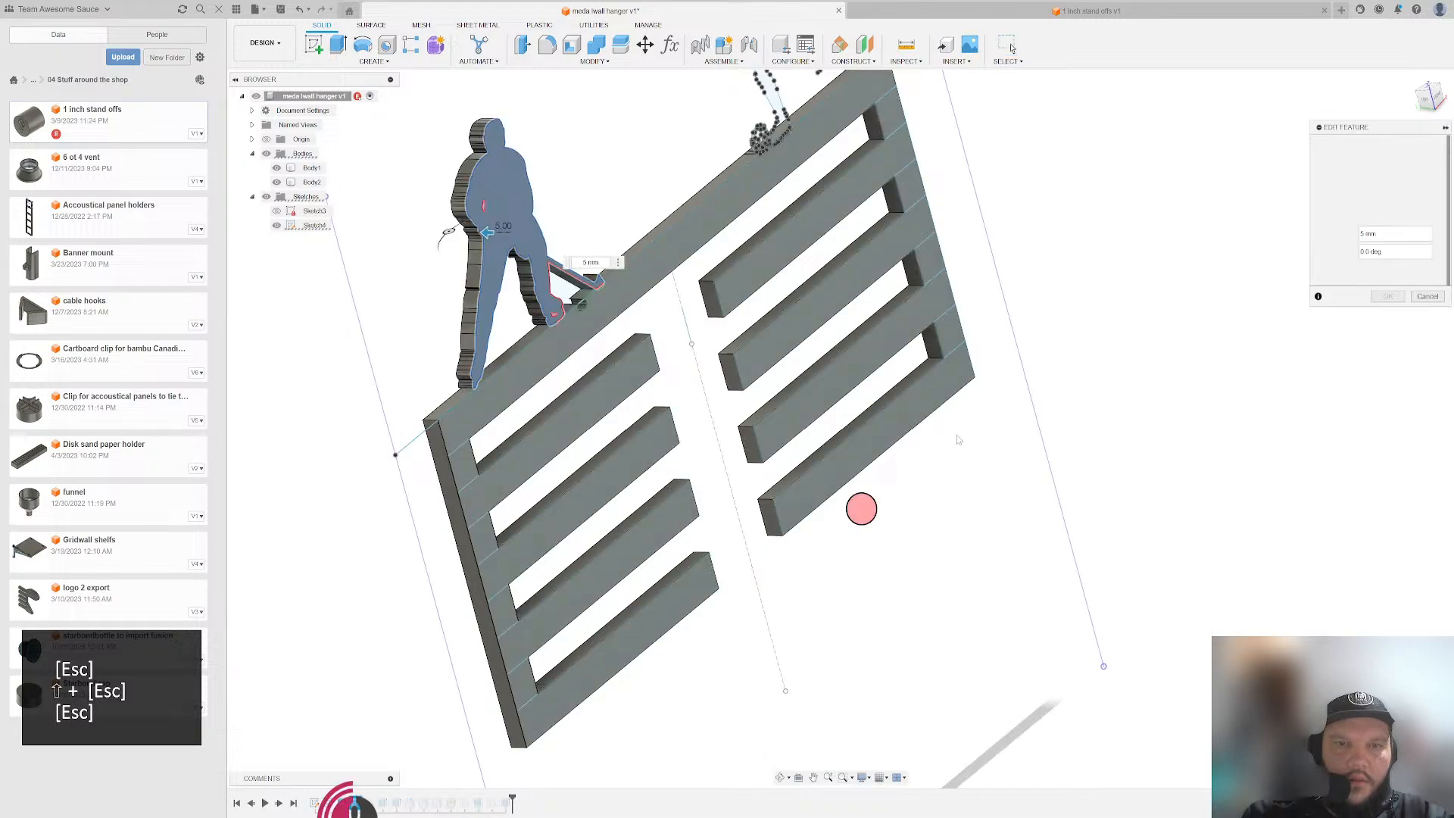
{"action": "left_click", "coordinate": [1392, 272]}
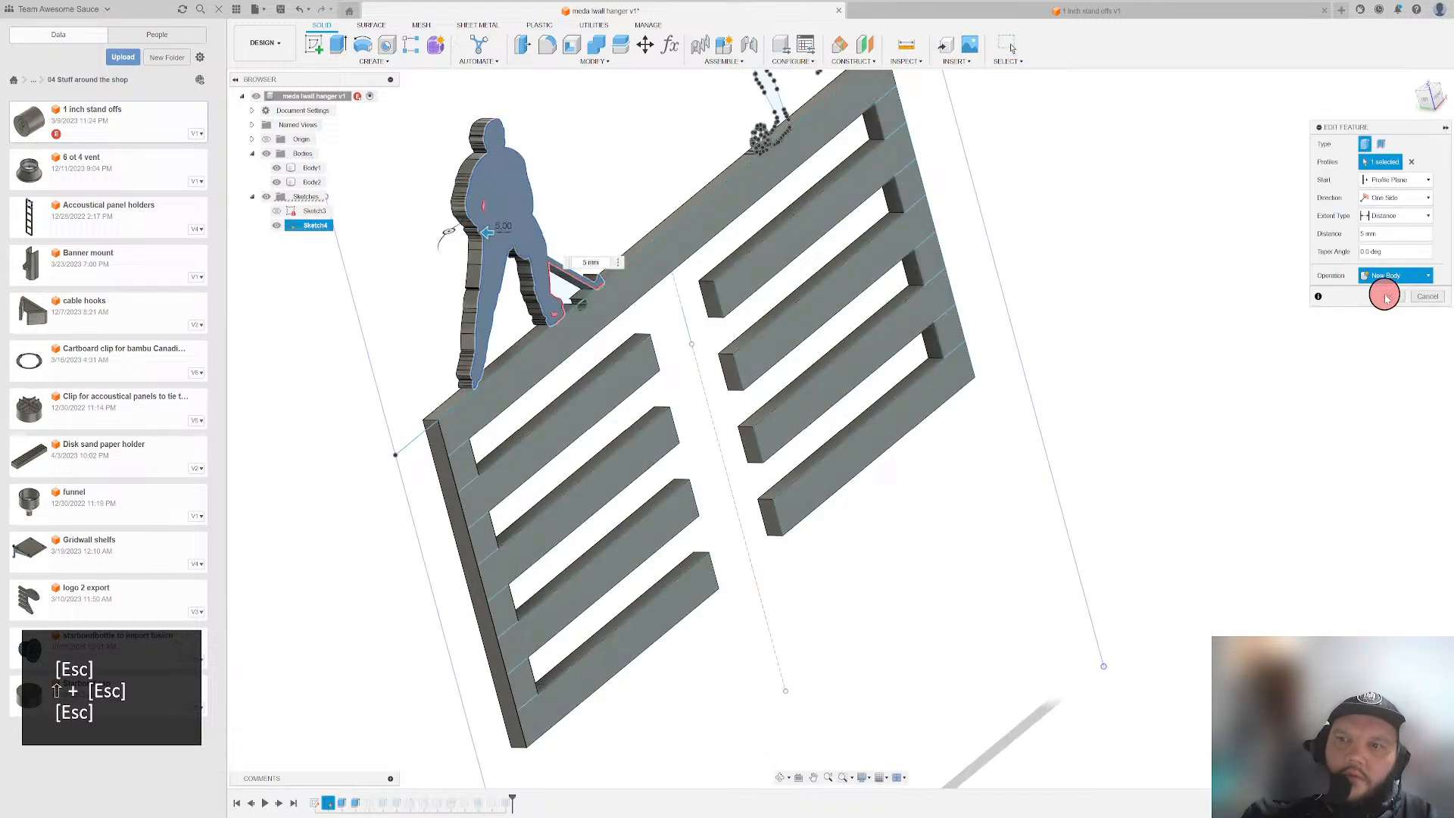
{"action": "left_click", "coordinate": [1390, 291]}
{"action": "left_click", "coordinate": [1391, 297]}
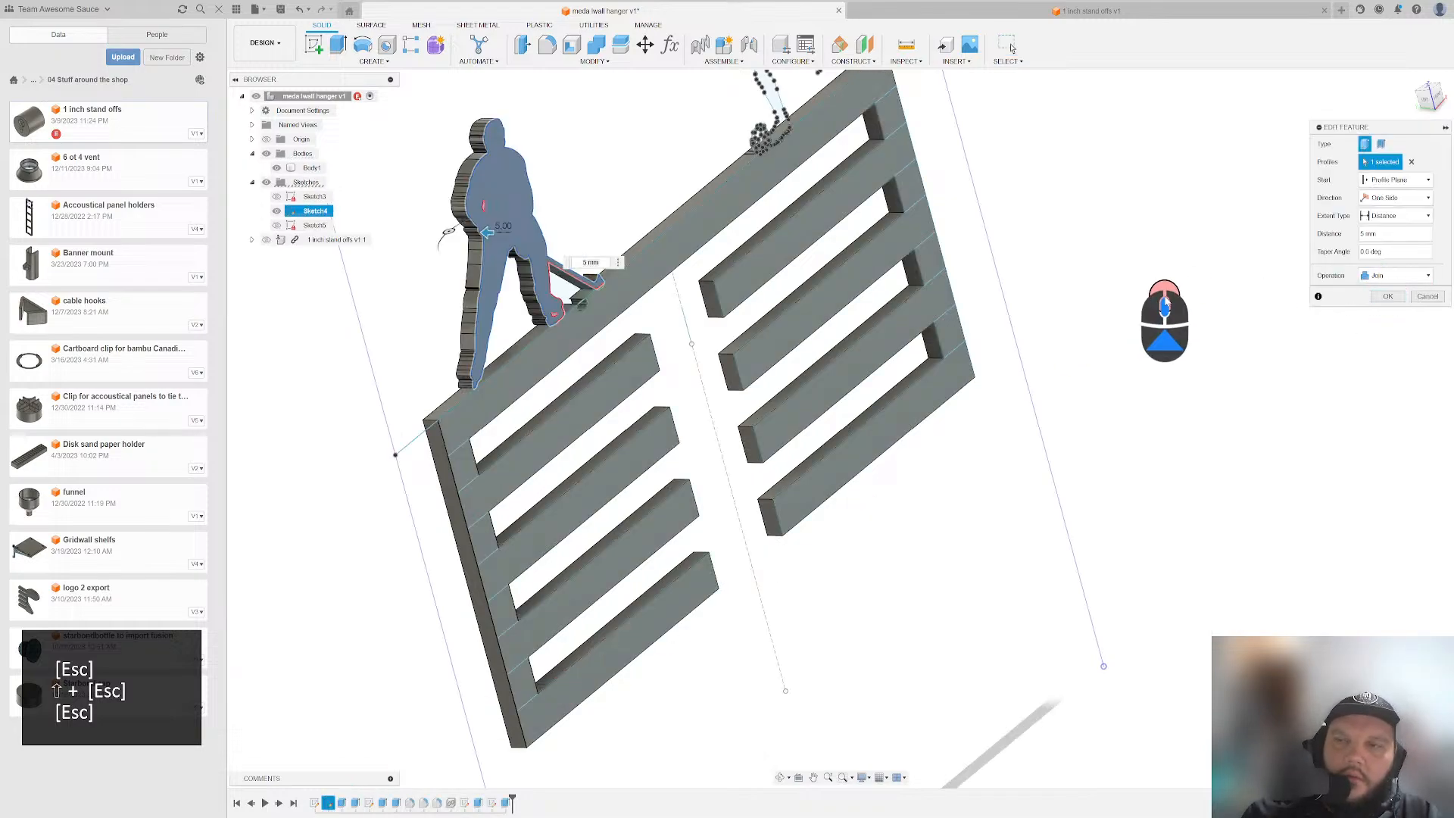
{"action": "scroll", "coordinate": [497, 259], "scroll_direction": "down", "scroll_amount": 2}
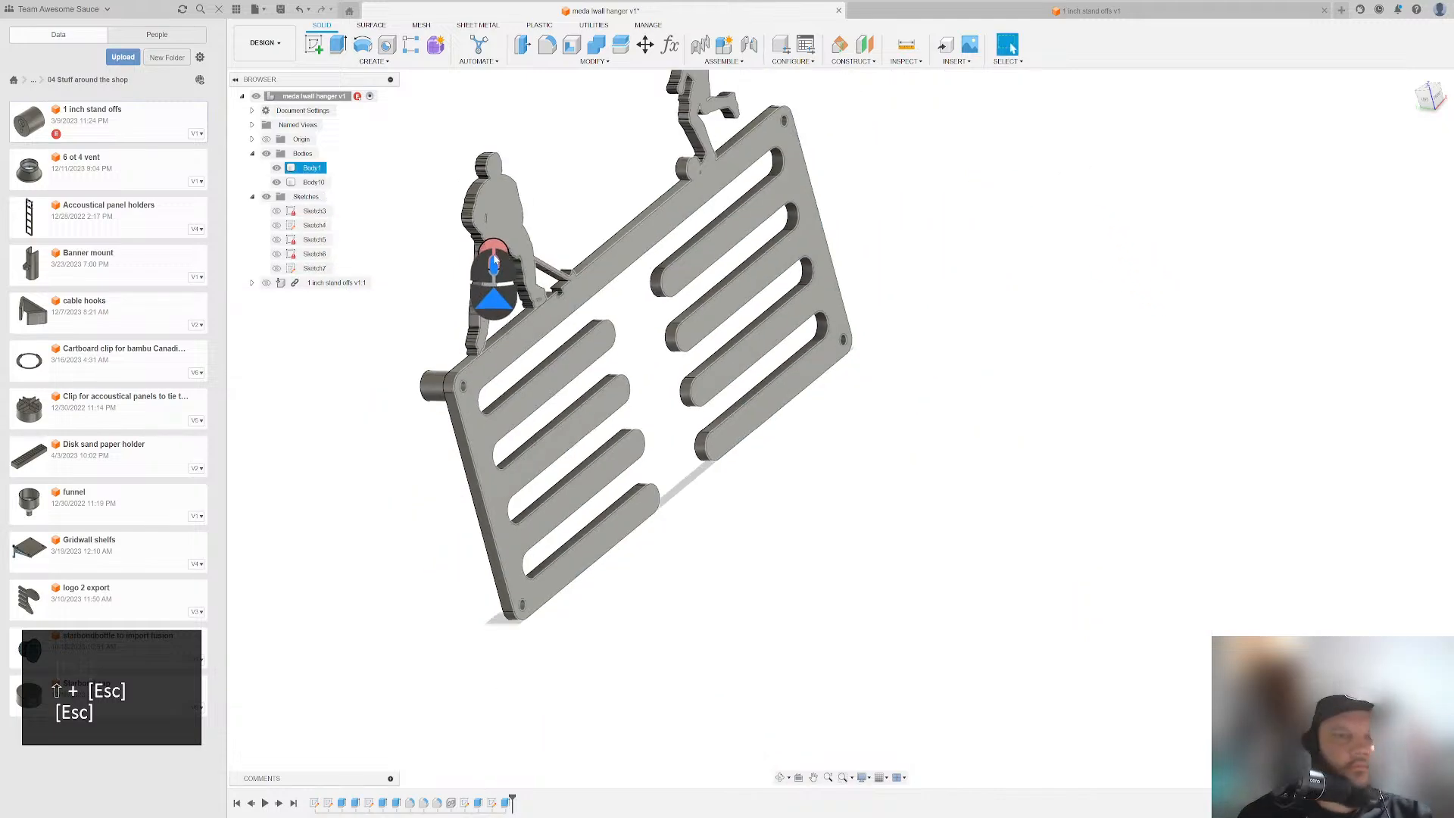
- Rename the hanger body as "medal hanger" and the corner cylinder body as "standoff"
{"action": "scroll", "coordinate": [496, 257], "scroll_direction": "up", "scroll_amount": 3}
{"action": "left_click", "coordinate": [313, 167]}
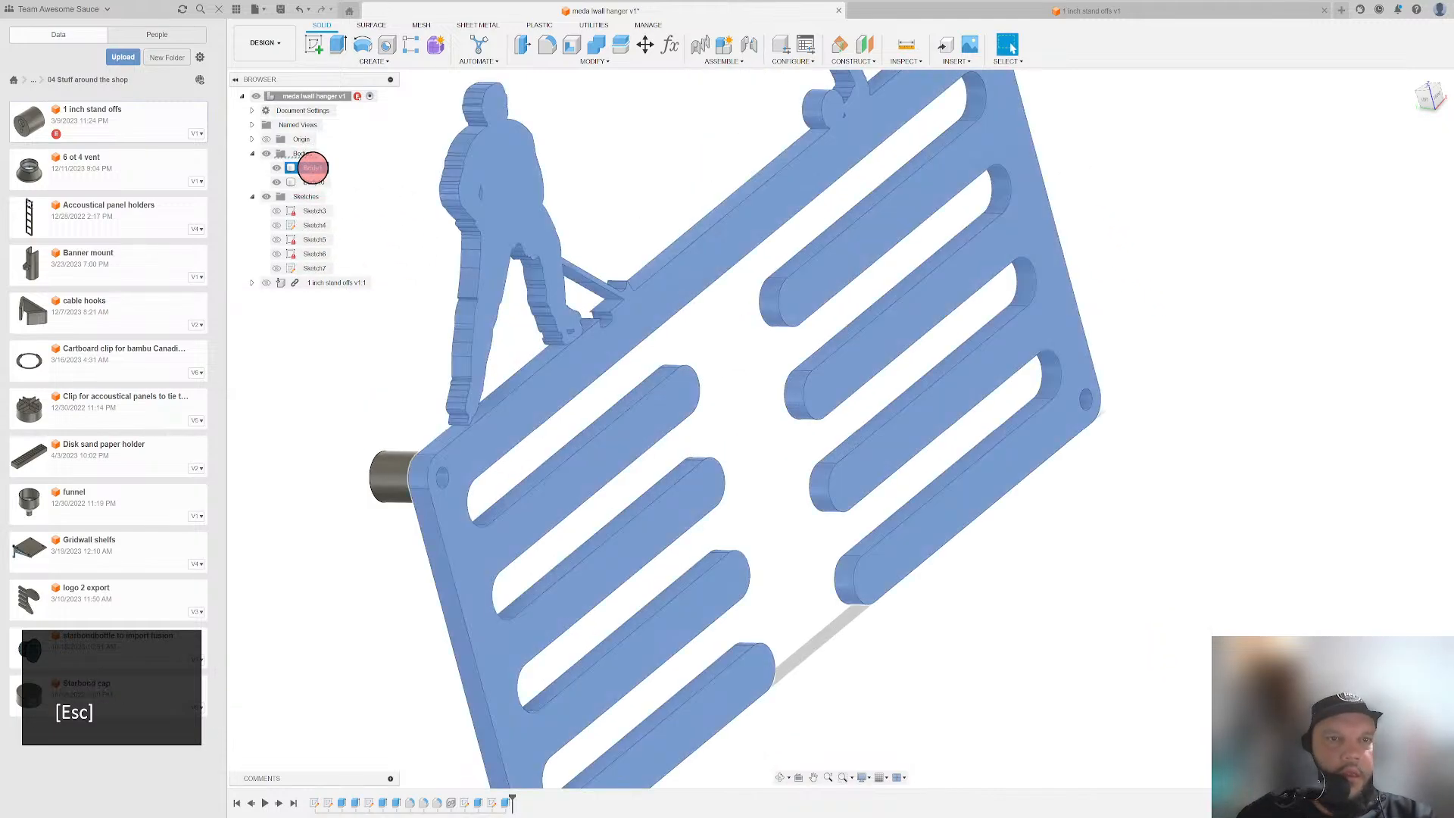
{"action": "type", "text": "medal_ha"}
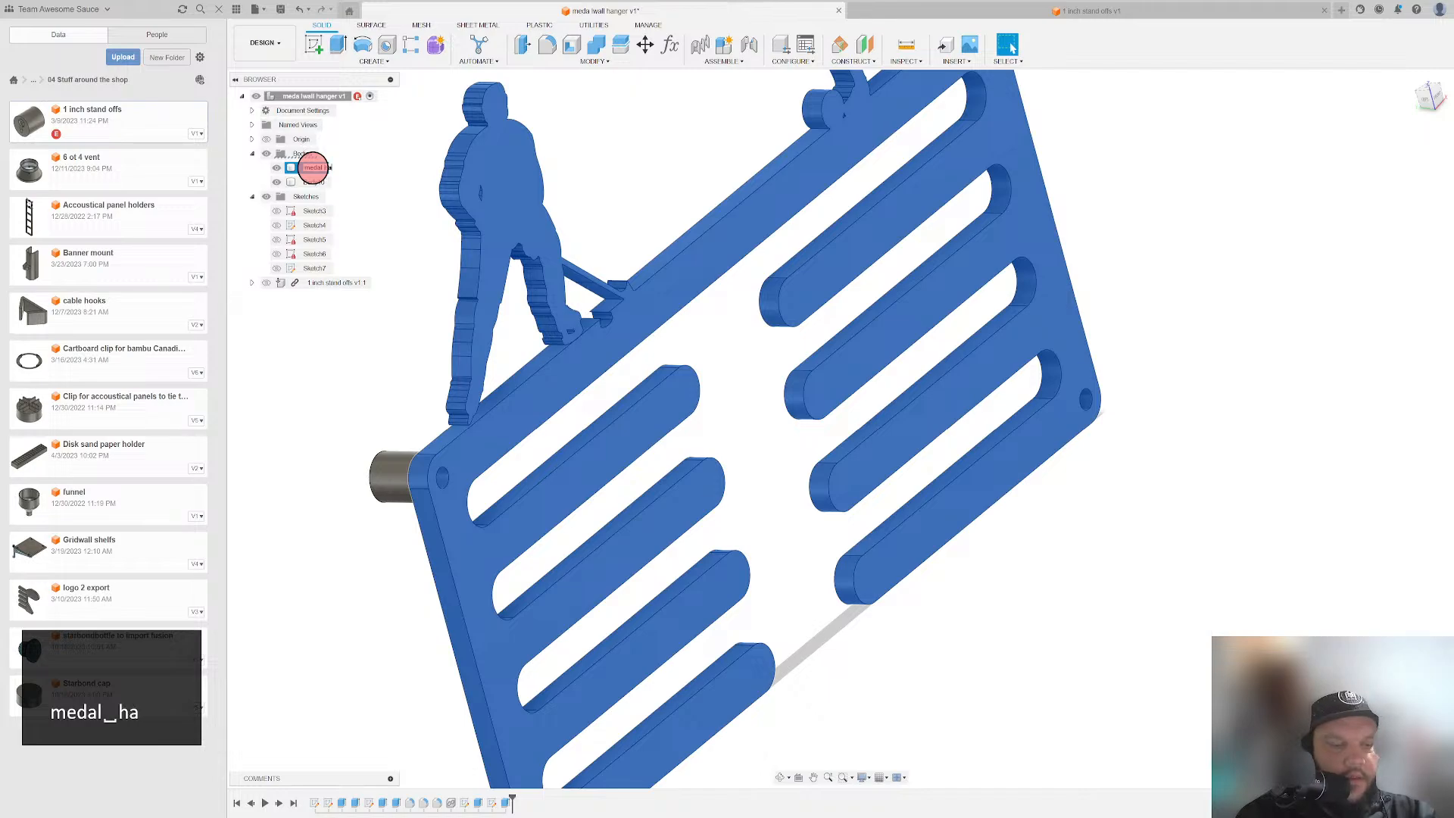
{"action": "type", "text": "nger"}
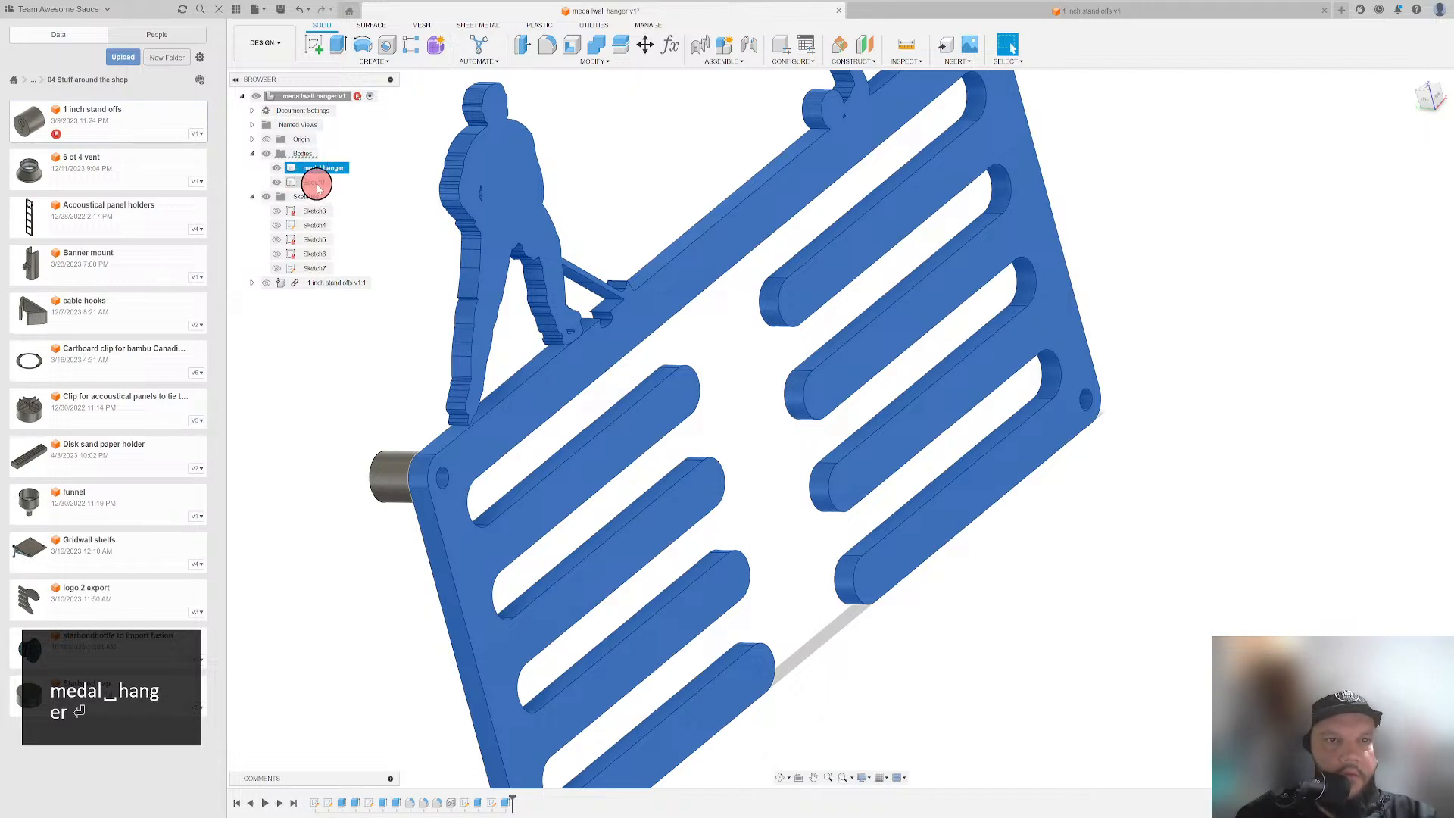
{"action": "left_click", "coordinate": [313, 182]}
{"action": "type", "text": "standoff"}
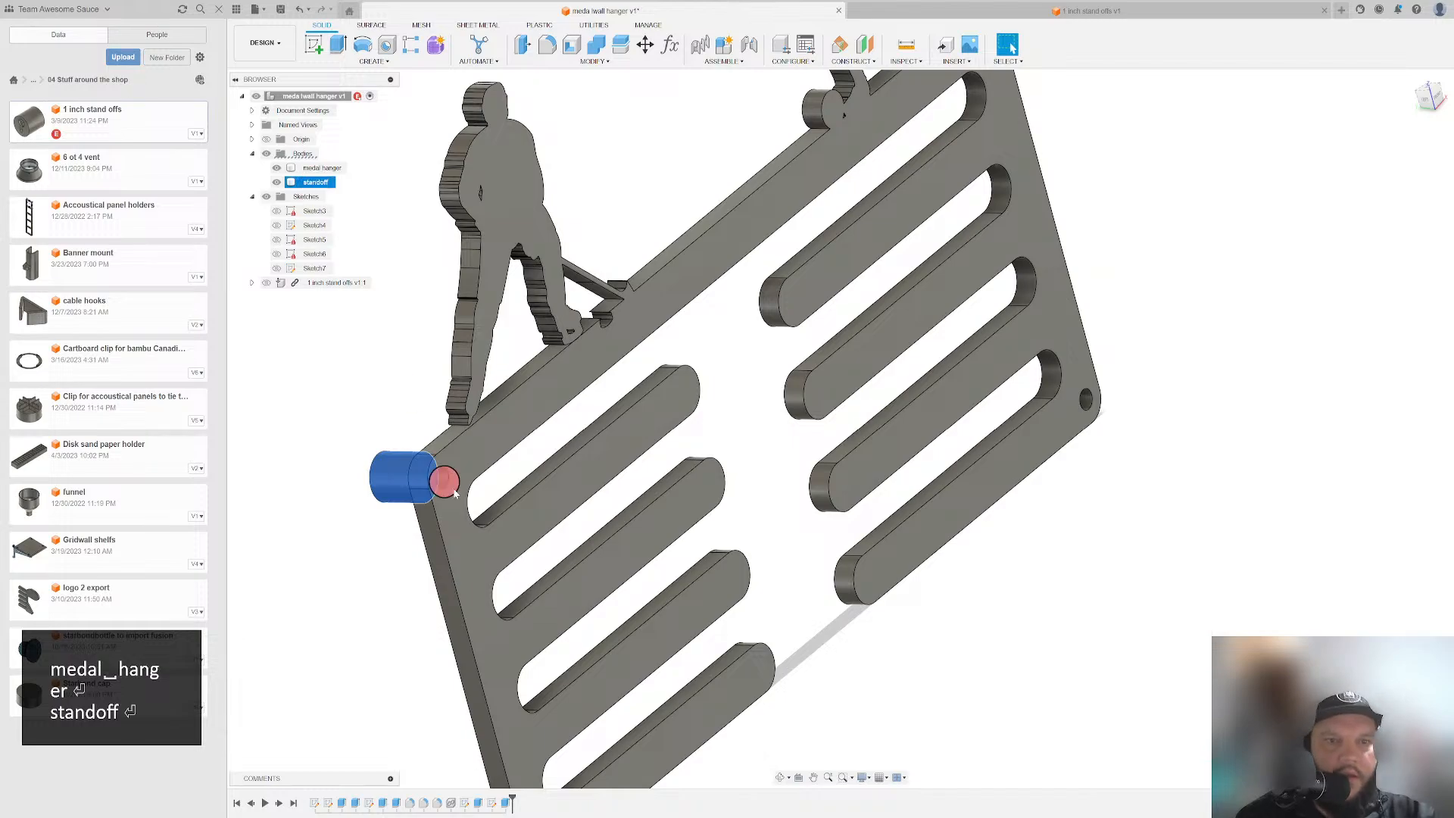
- Examine the stand-off and how far it projects from the hanger's back, from the front corner and the side
{"action": "scroll", "coordinate": [453, 492], "scroll_direction": "down", "scroll_amount": 3}
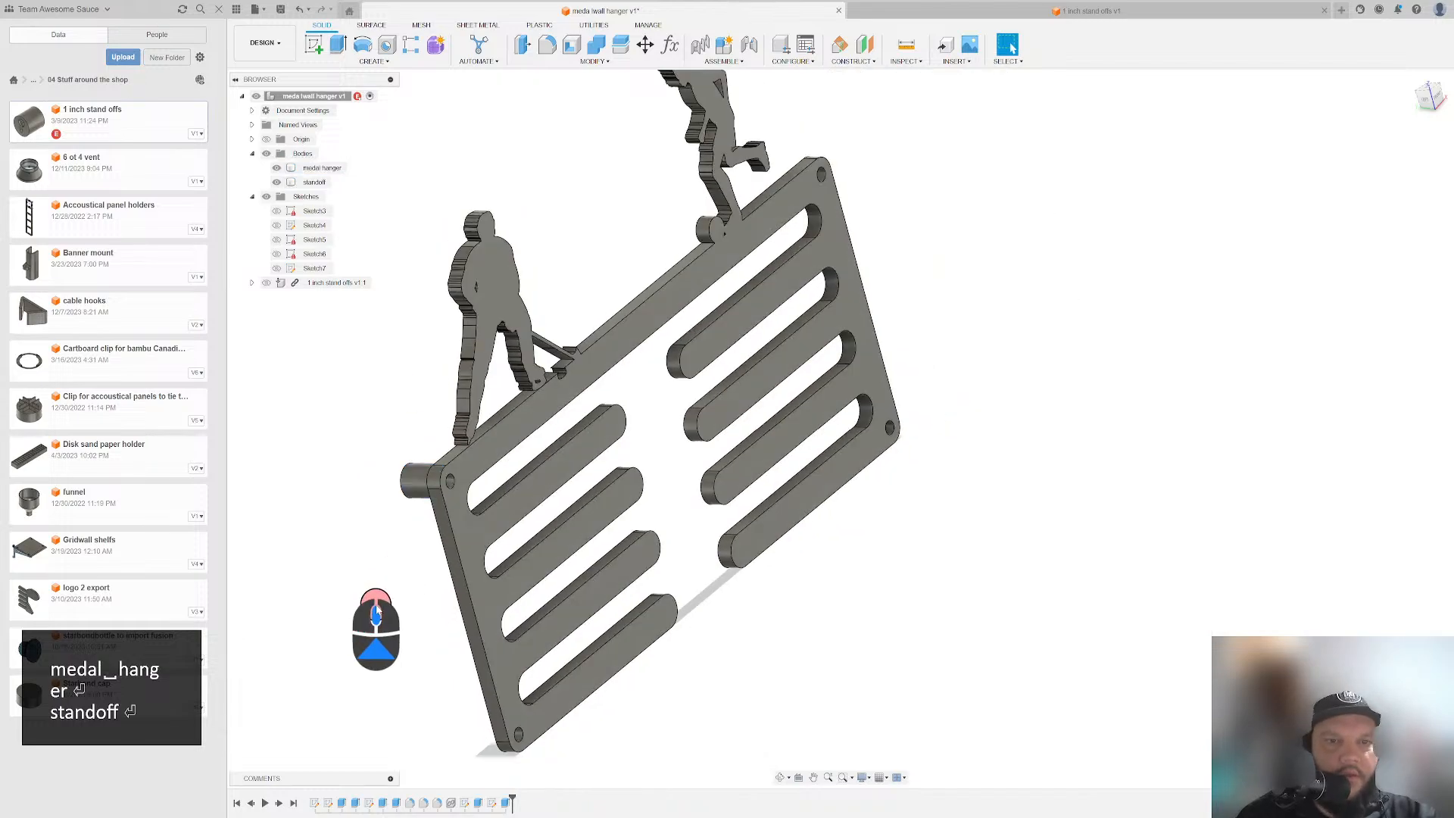
{"action": "scroll", "coordinate": [432, 416], "scroll_direction": "up", "scroll_amount": 6}
{"action": "scroll", "coordinate": [438, 381], "scroll_direction": "down", "scroll_amount": 5}
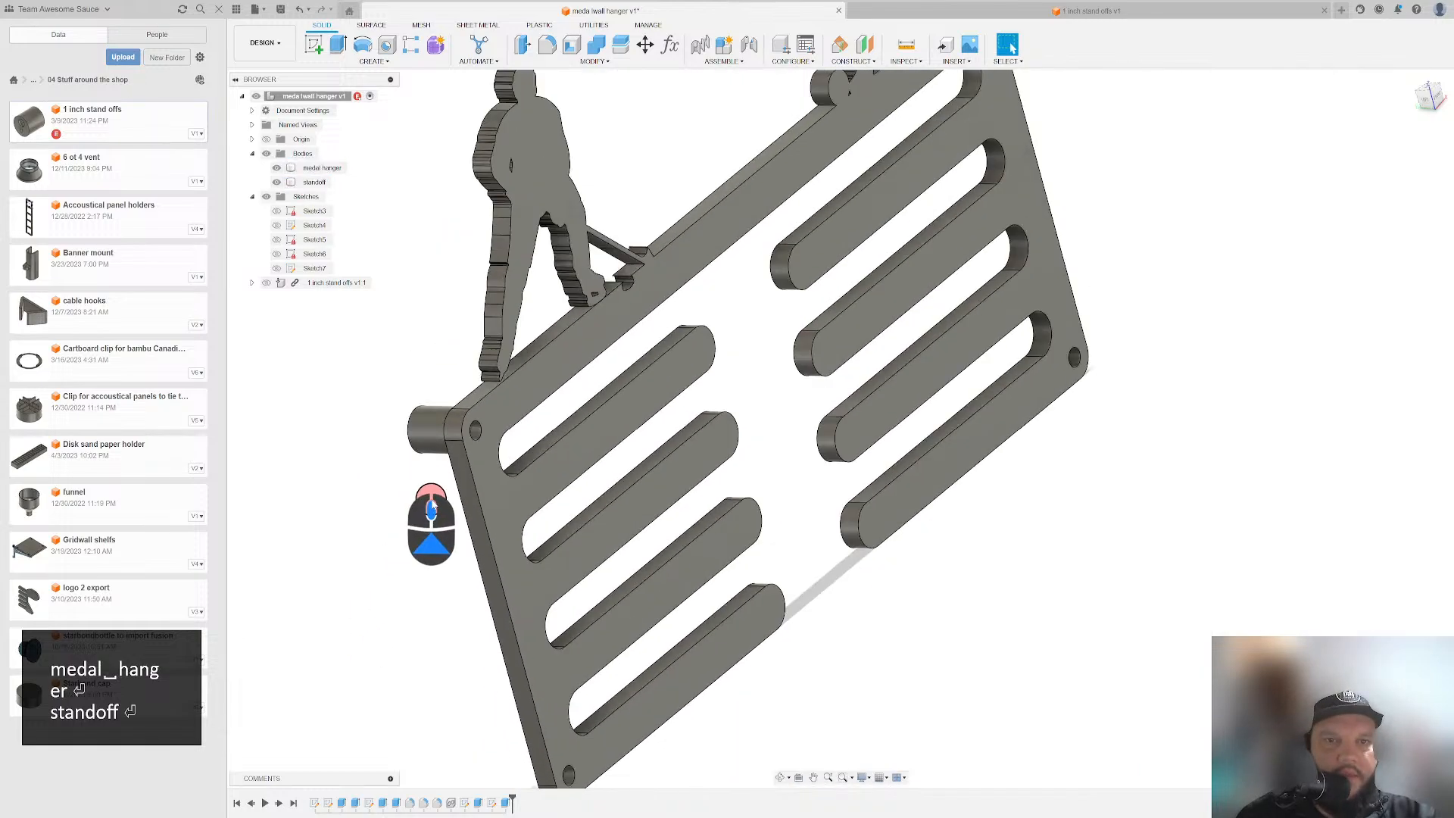
{"action": "left_click", "coordinate": [637, 277]}
{"action": "scroll", "coordinate": [603, 328], "scroll_direction": "down", "scroll_amount": 2}
{"action": "scroll", "coordinate": [390, 584], "scroll_direction": "up", "scroll_amount": 5}
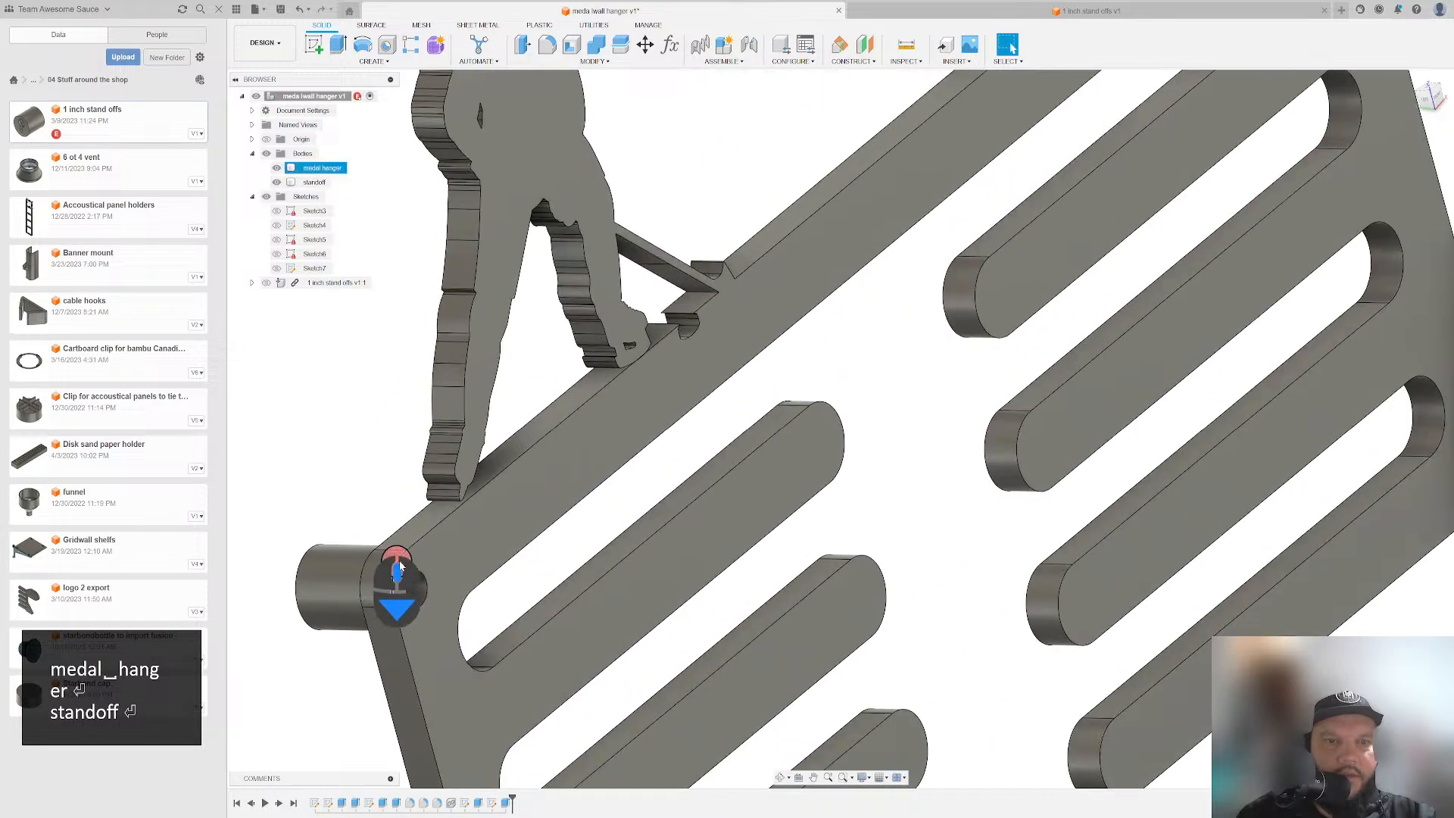
{"action": "scroll", "coordinate": [422, 591], "scroll_direction": "up", "scroll_amount": 3}
{"action": "scroll", "coordinate": [422, 591], "scroll_direction": "up", "scroll_amount": 2}
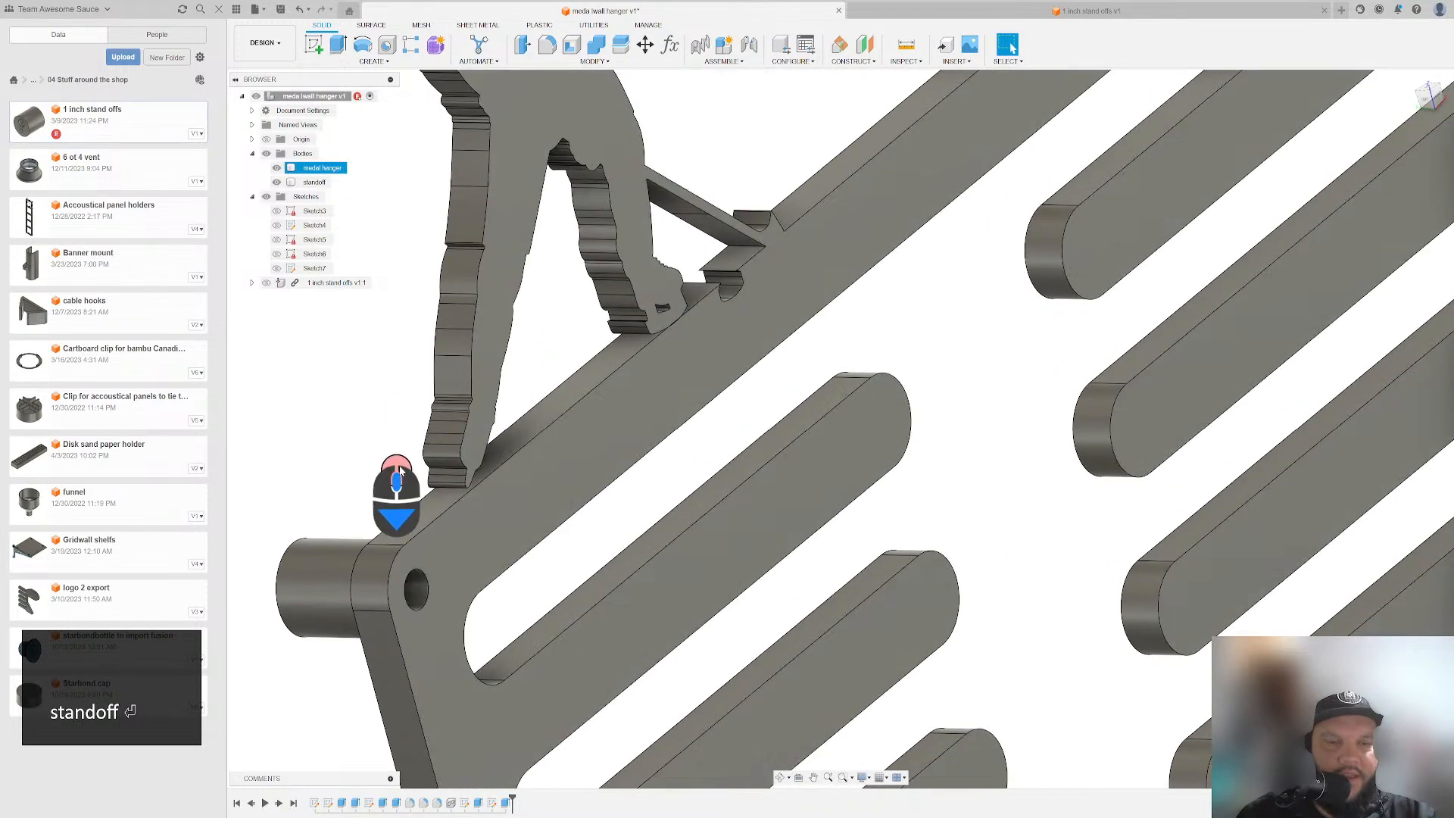
{"action": "middle_click_drag", "start_coordinate": [389, 472], "coordinate": [412, 439], "text": "shift"}
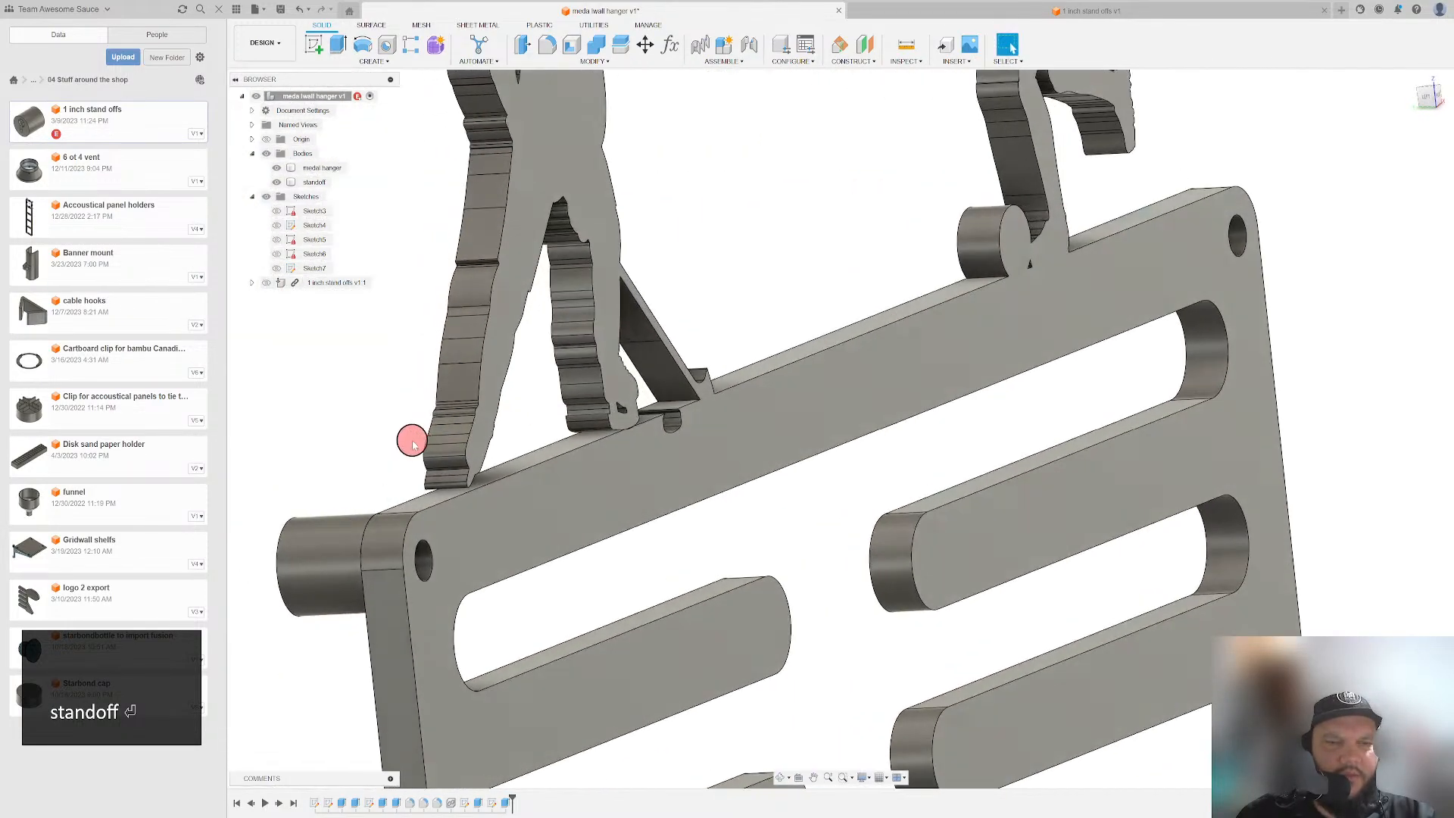
{"action": "scroll", "coordinate": [545, 460], "scroll_direction": "up", "scroll_amount": 4}
{"action": "scroll", "coordinate": [425, 523], "scroll_direction": "down", "scroll_amount": 3}
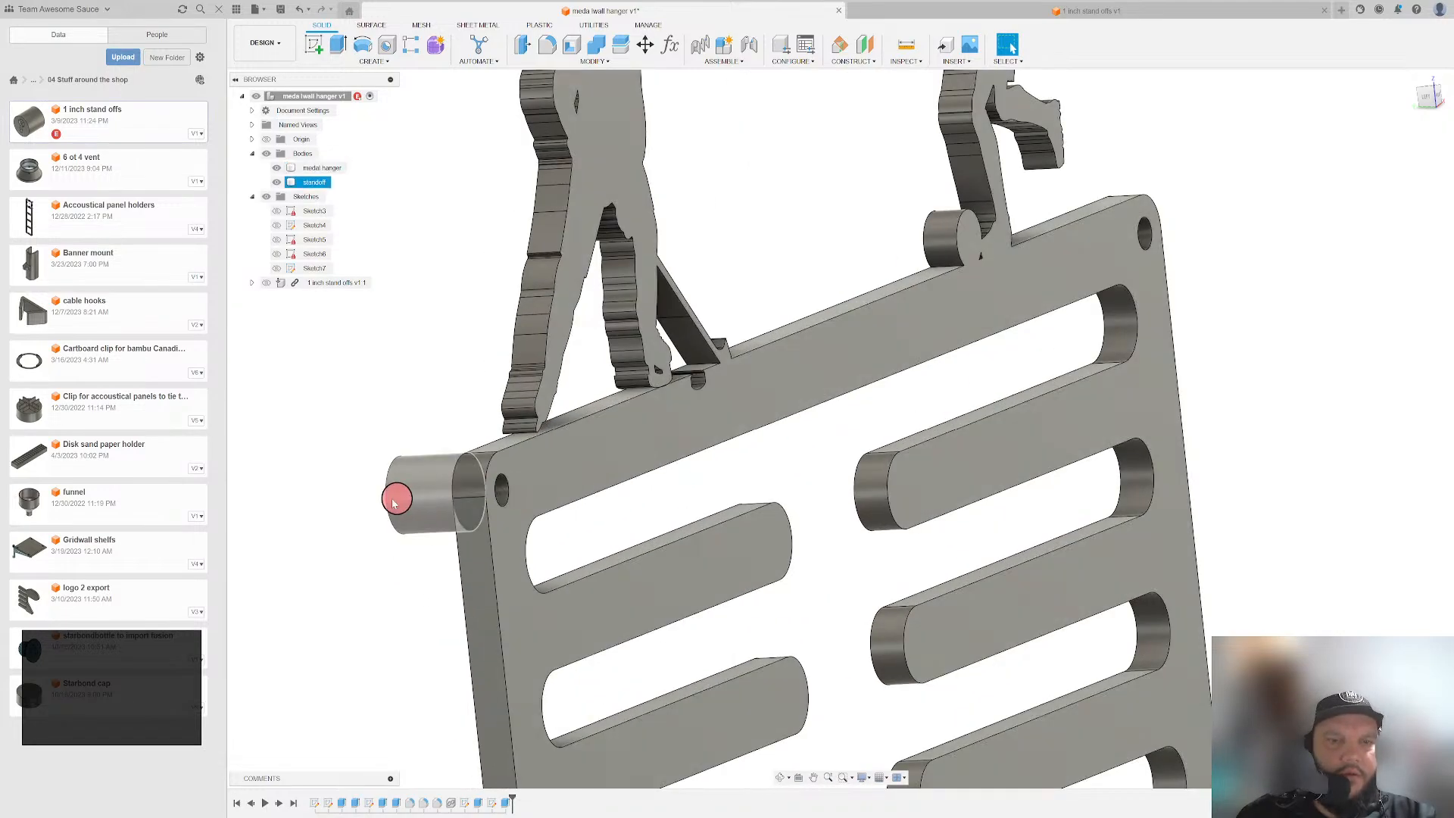
{"action": "mouse_move", "coordinate": [435, 491]}
{"action": "middle_mouse_down", "text": "shift"}
{"action": "mouse_move", "coordinate": [487, 503]}
{"action": "mouse_move", "coordinate": [413, 494]}
{"action": "middle_mouse_up", "text": "shift"}
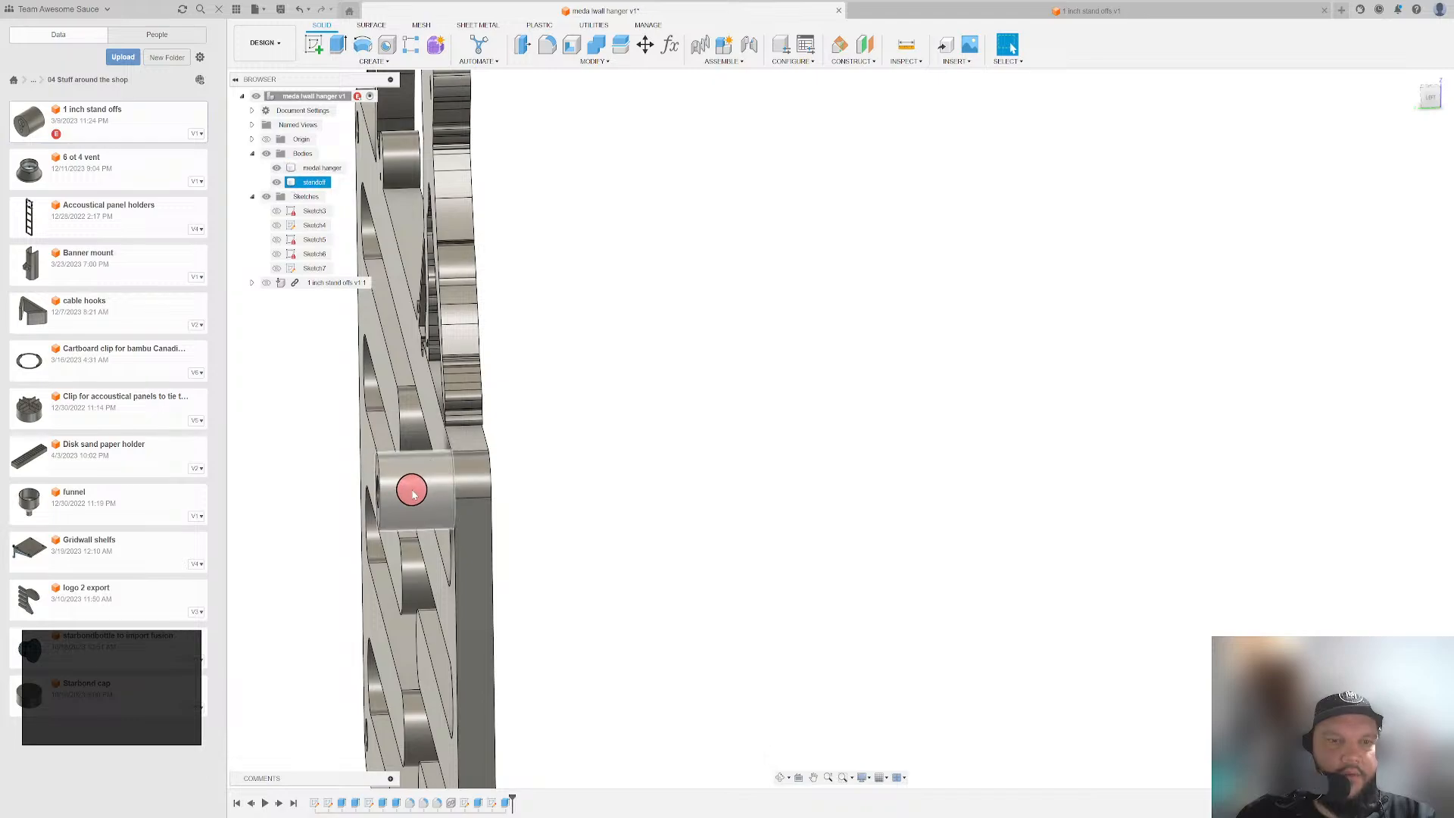
{"action": "scroll", "coordinate": [412, 494], "scroll_direction": "down", "scroll_amount": 5}
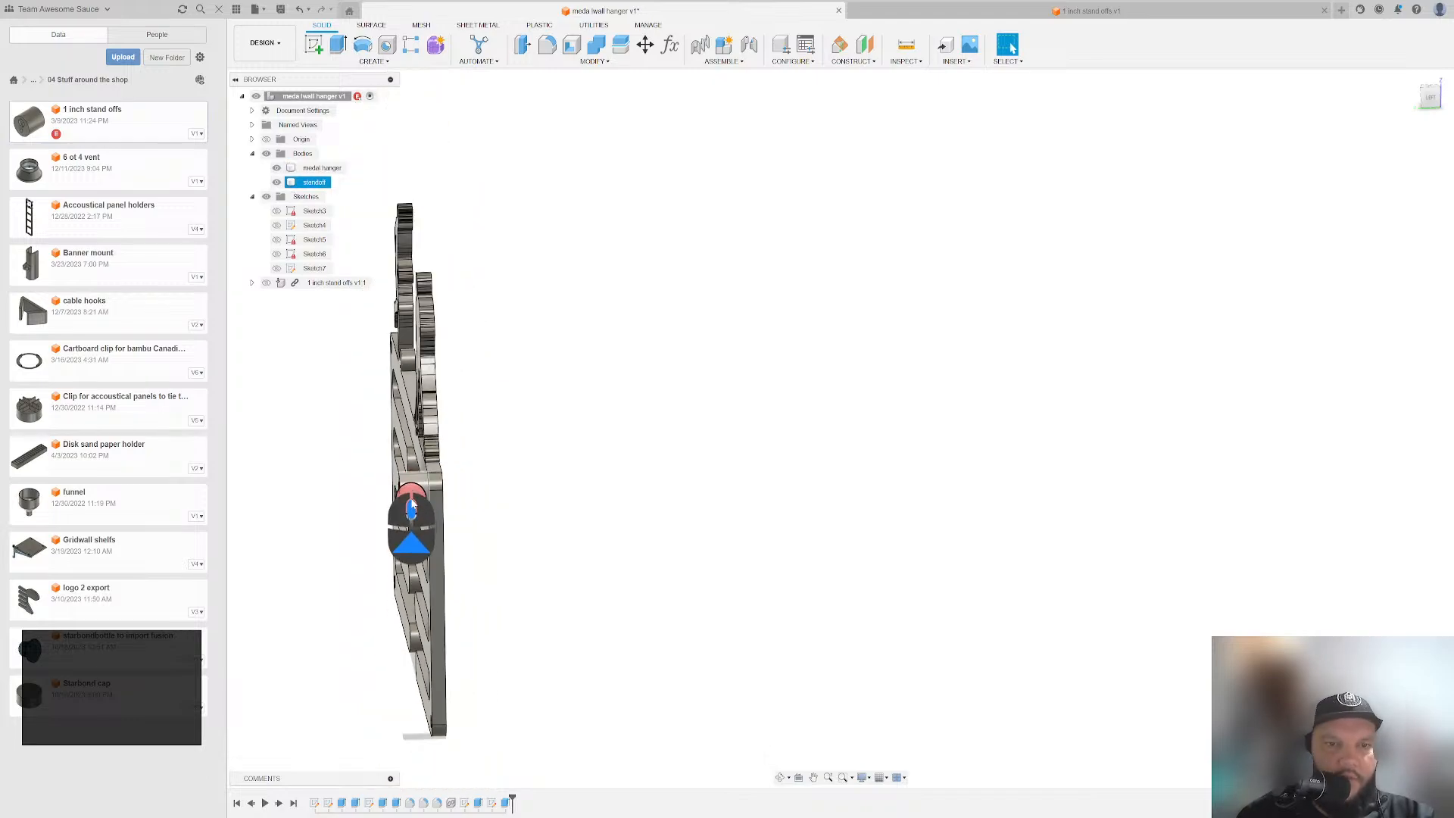
- Edit the stand-off's extrusion and set its distance to 5 mm
{"action": "scroll", "coordinate": [410, 502], "scroll_direction": "up", "scroll_amount": 2}
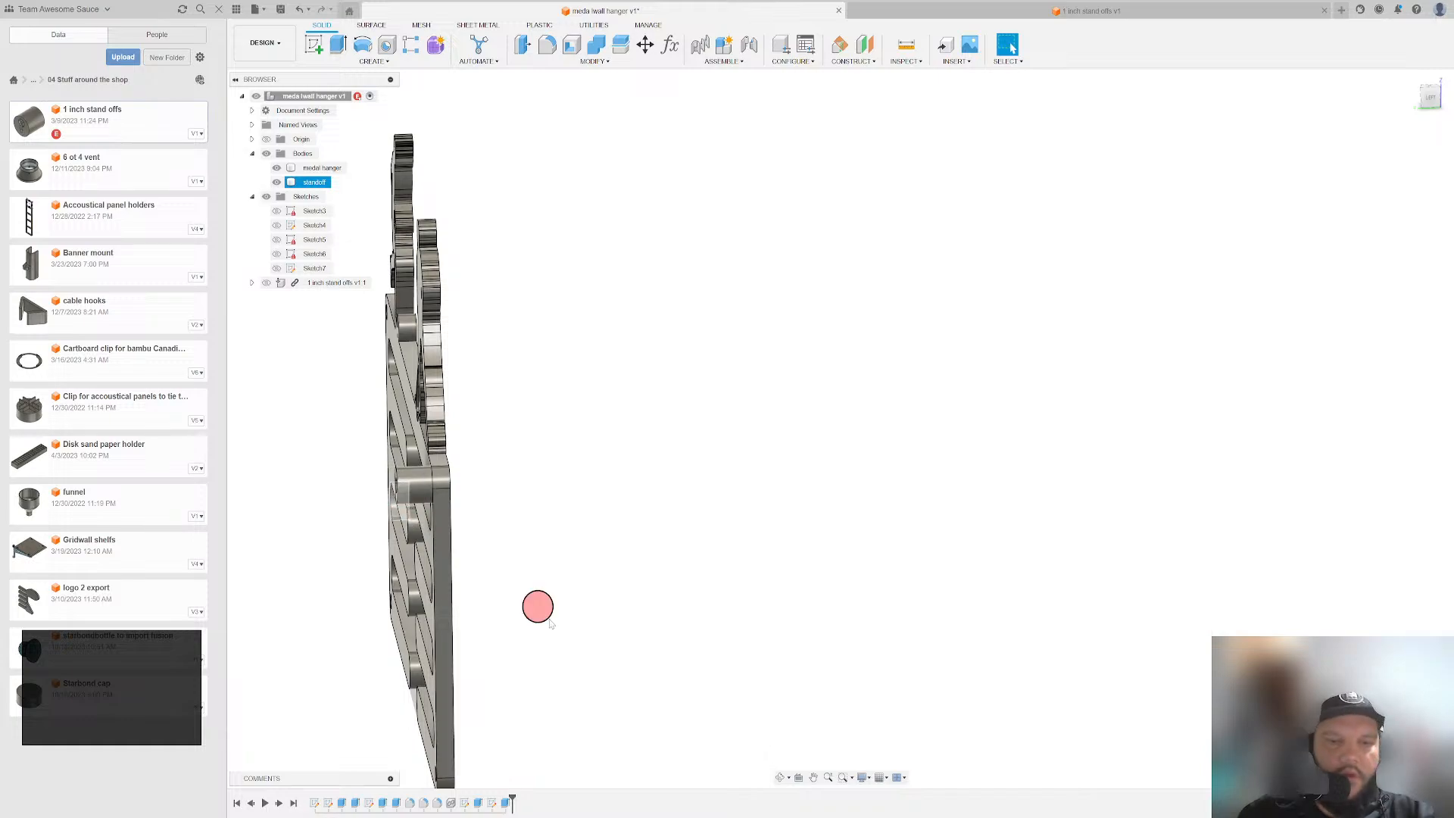
{"action": "double_click", "coordinate": [505, 802]}
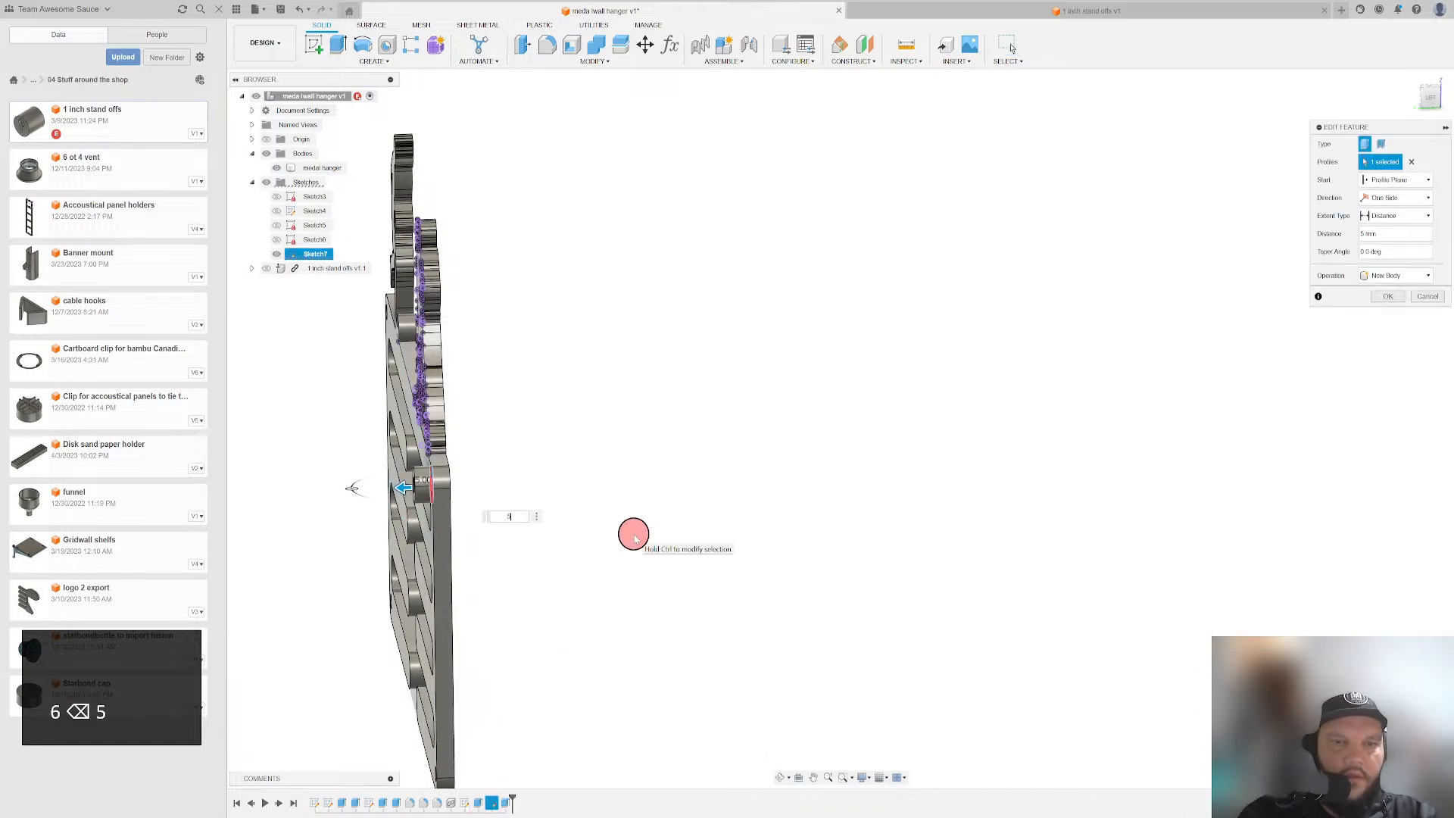
{"action": "key", "text": "Return"}
- Examine the whole hanger from the front, including both sports figures, the slots and the corner holes
{"action": "scroll", "coordinate": [648, 535], "scroll_direction": "down", "scroll_amount": 4}
{"action": "middle_click_drag", "start_coordinate": [738, 477], "coordinate": [659, 503], "text": "shift"}
{"action": "scroll", "coordinate": [739, 511], "scroll_direction": "down", "scroll_amount": 2}
{"action": "scroll", "coordinate": [626, 590], "scroll_direction": "up", "scroll_amount": 2}
{"action": "scroll", "coordinate": [627, 598], "scroll_direction": "down", "scroll_amount": 3}
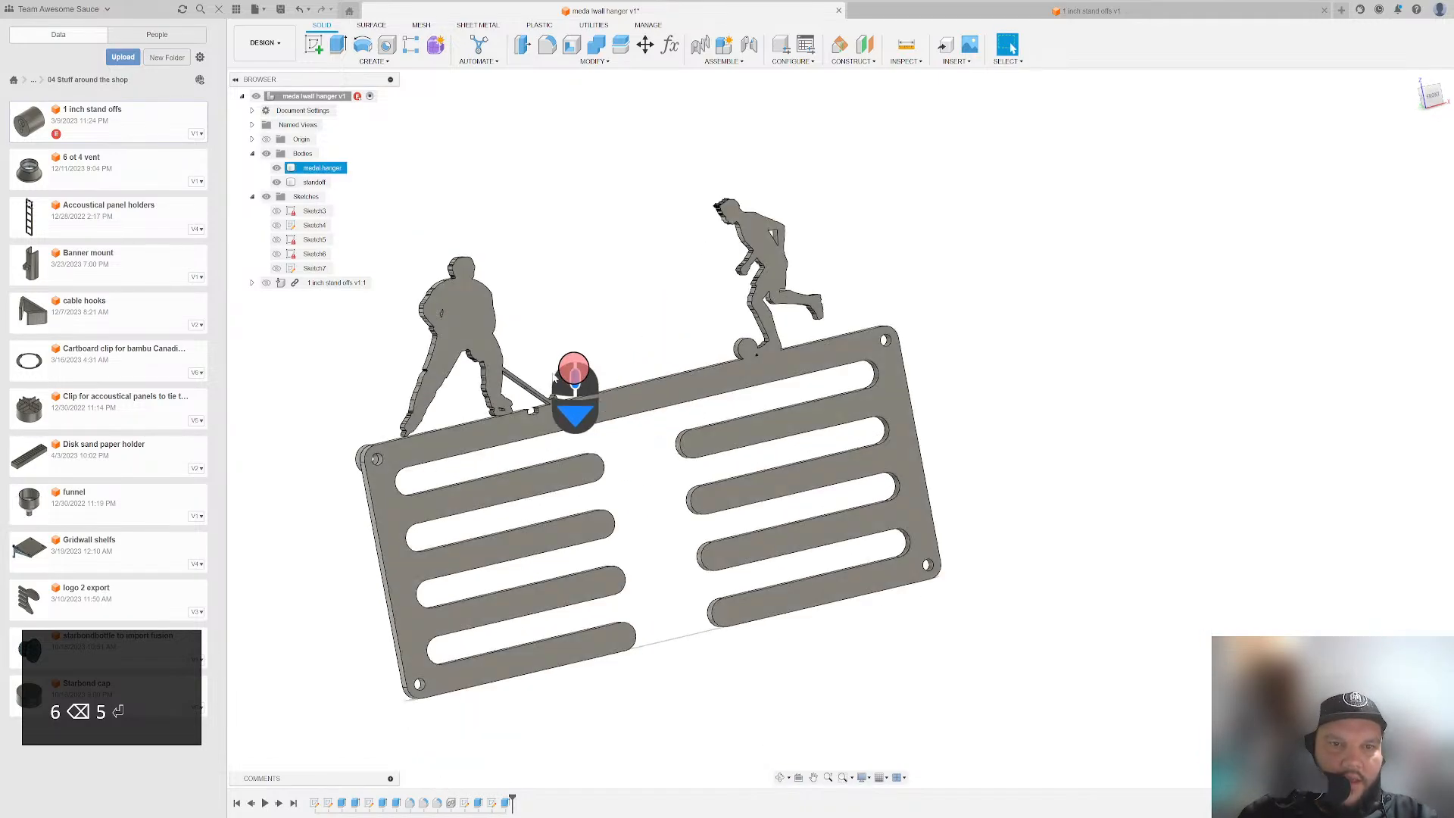
{"action": "scroll", "coordinate": [627, 396], "scroll_direction": "up", "scroll_amount": 2}
{"action": "scroll", "coordinate": [644, 373], "scroll_direction": "down", "scroll_amount": 3}
{"action": "mouse_move", "coordinate": [637, 345]}
{"action": "middle_mouse_down", "text": "shift"}
{"action": "mouse_move", "coordinate": [598, 341]}
{"action": "mouse_move", "coordinate": [636, 332]}
{"action": "middle_mouse_up", "text": "shift"}
{"action": "left_click", "coordinate": [472, 325]}
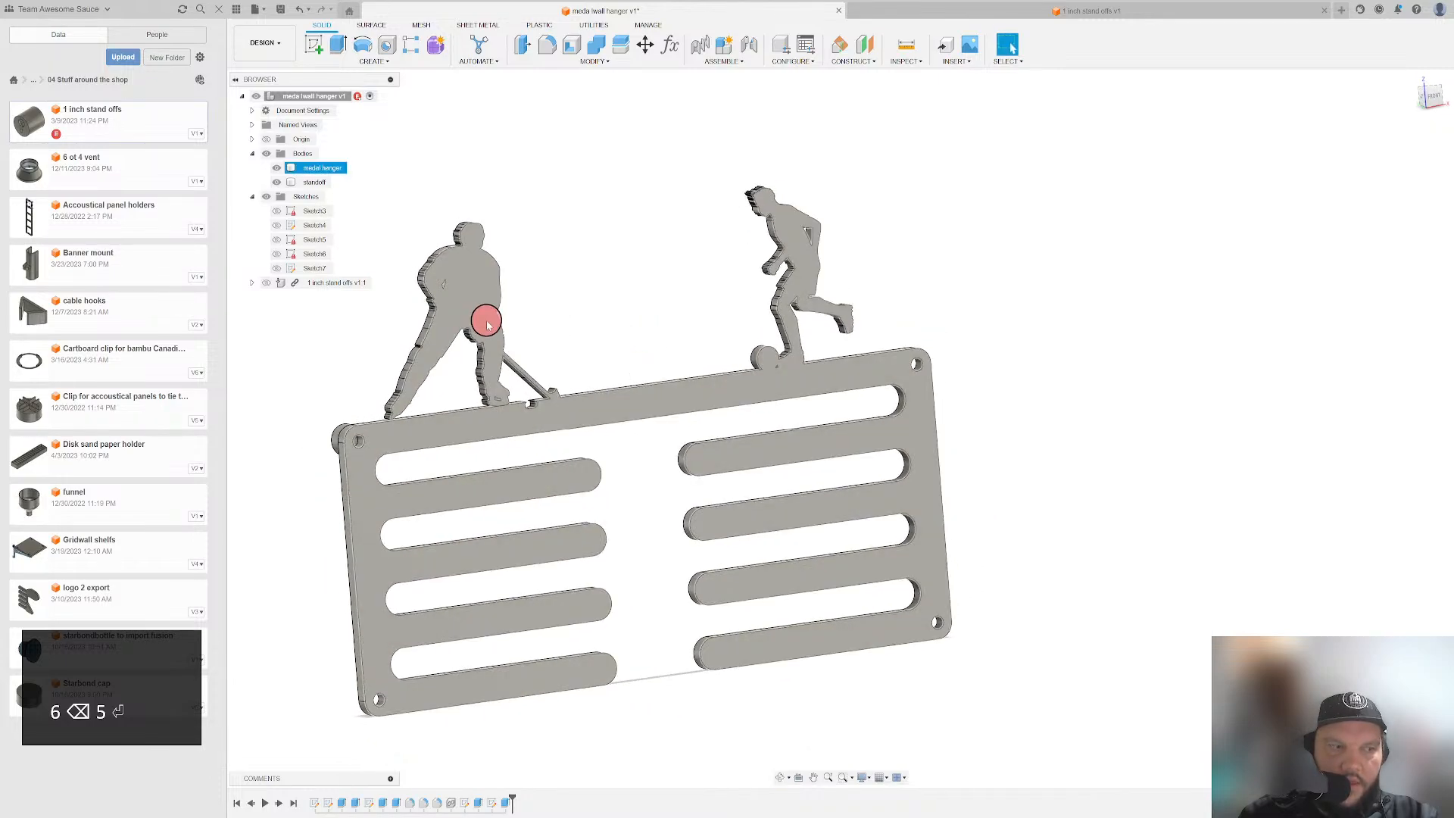
{"action": "left_click", "coordinate": [789, 243]}
{"action": "left_click", "coordinate": [340, 323]}
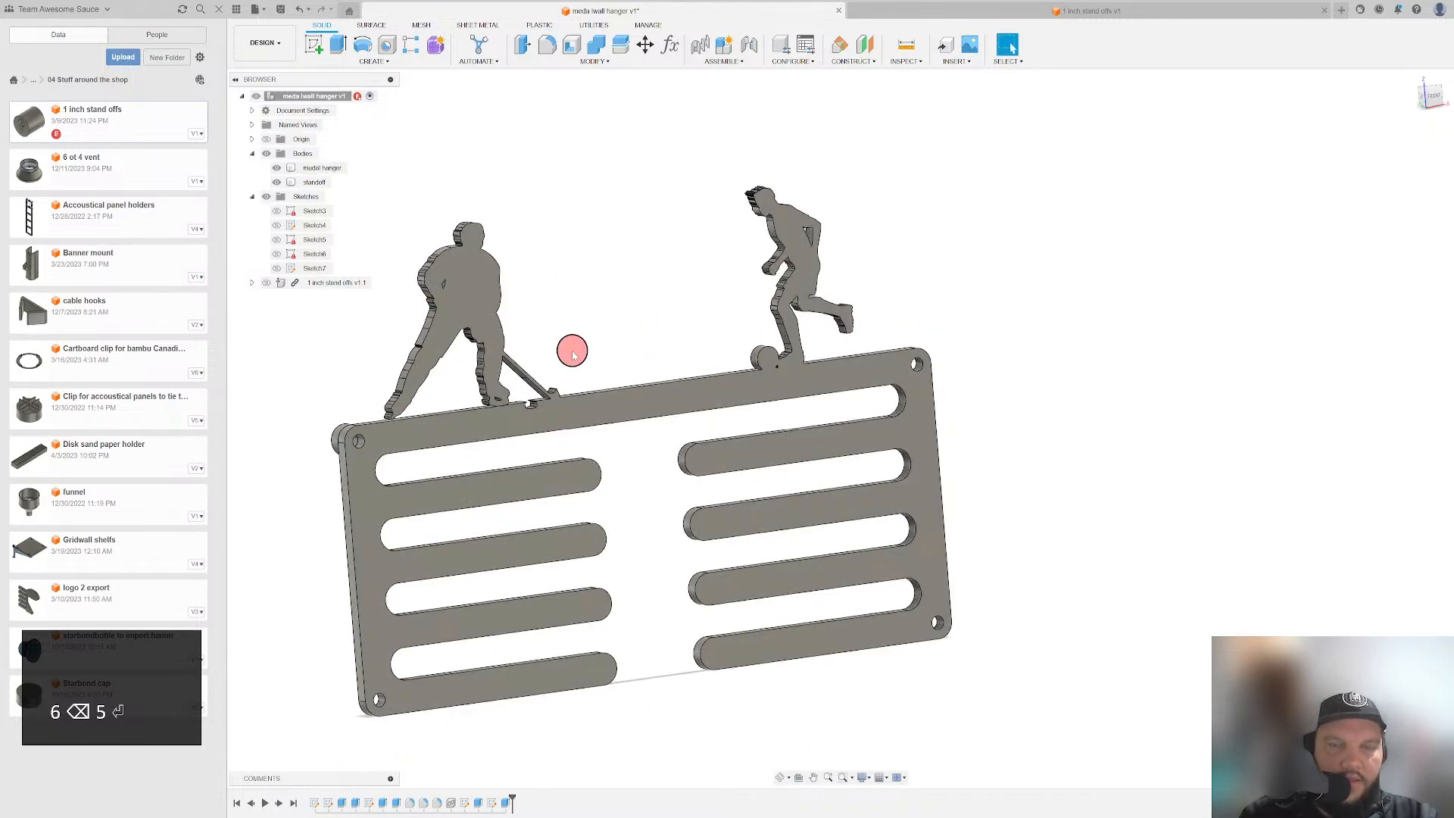
{"action": "middle_click_drag", "start_coordinate": [613, 380], "coordinate": [617, 383], "text": "shift"}
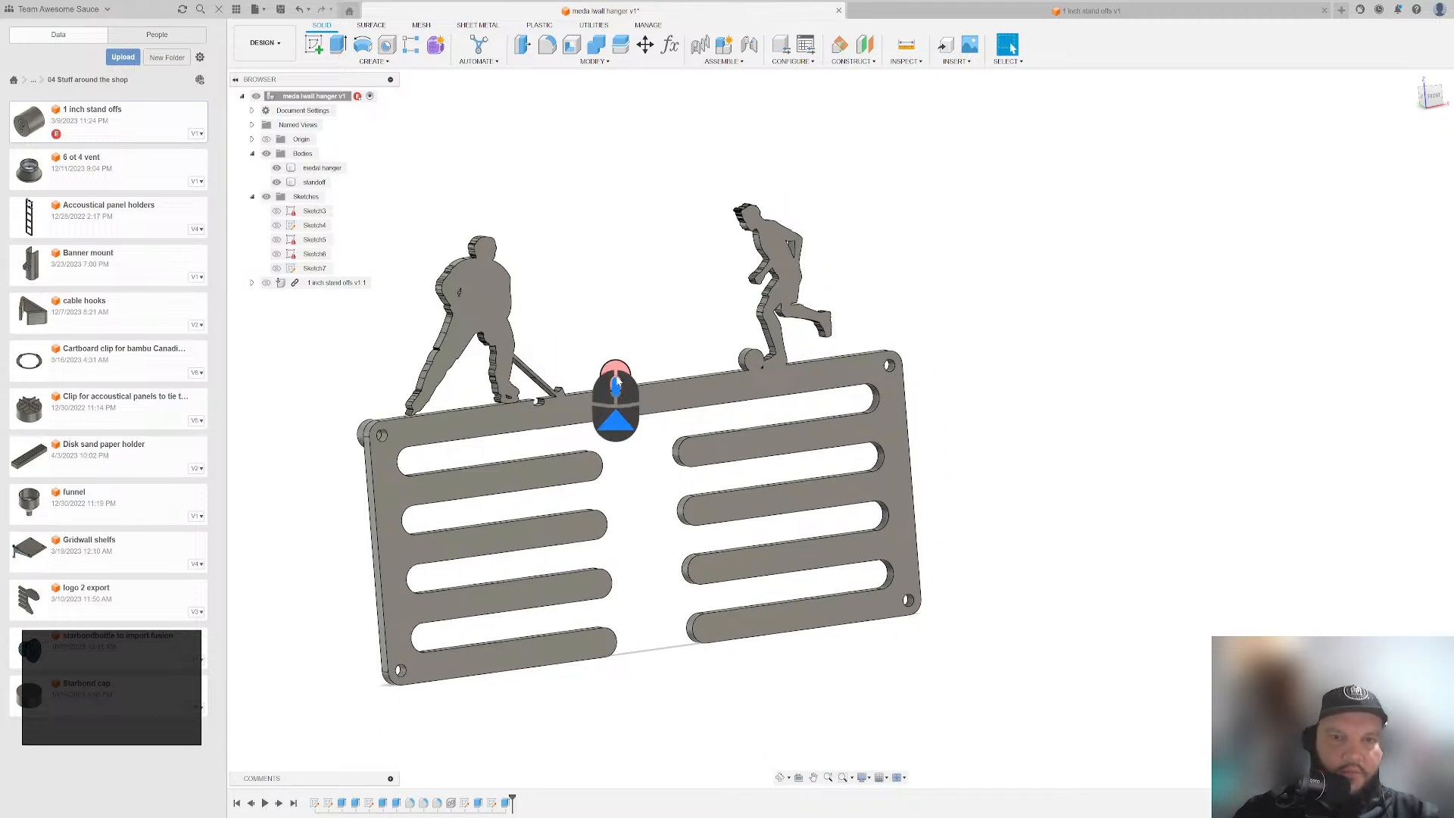
{"action": "scroll", "coordinate": [617, 382], "scroll_direction": "down", "scroll_amount": 2}
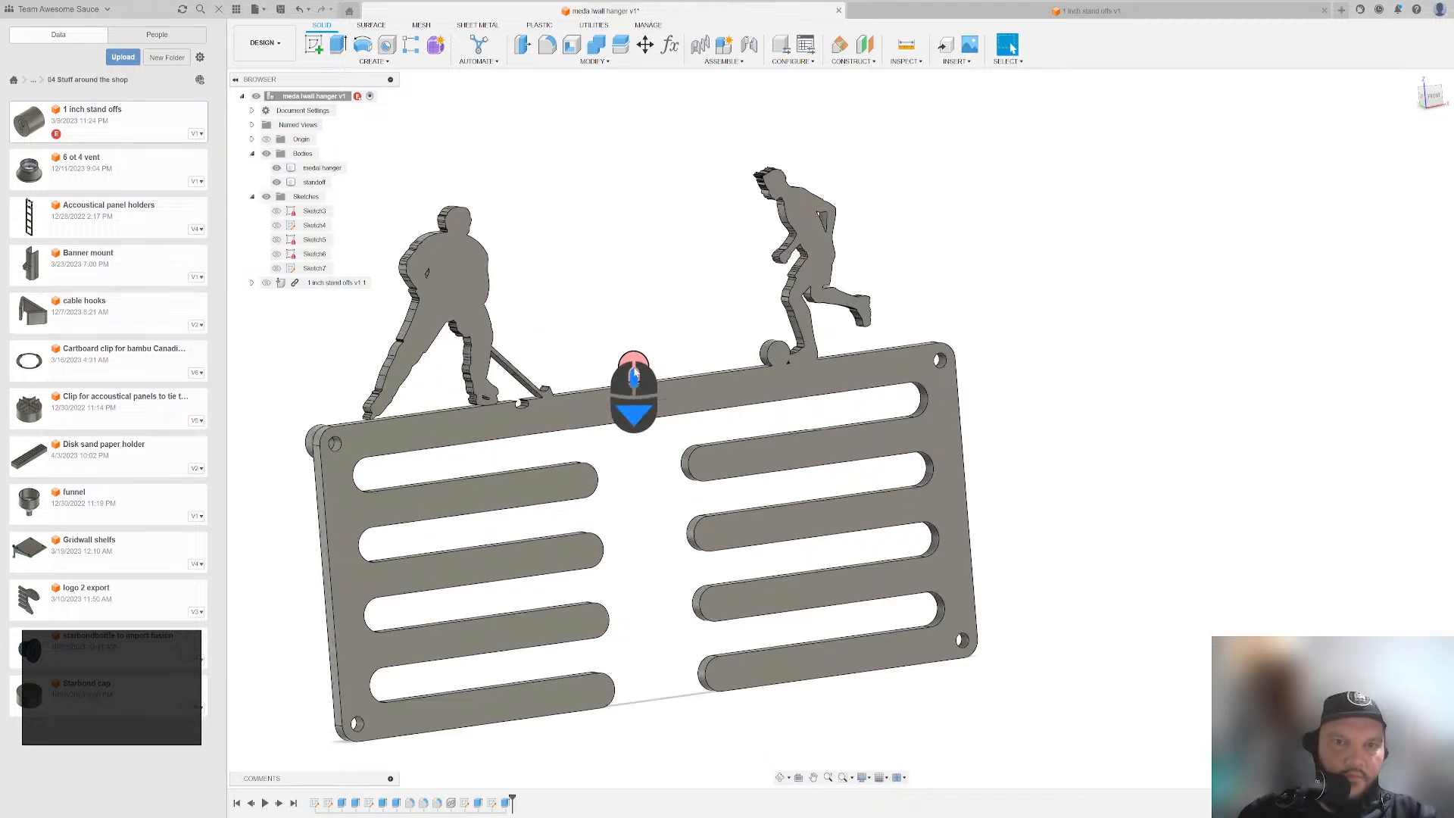
- Hide the data panel to give the model more room
{"action": "scroll", "coordinate": [635, 371], "scroll_direction": "down", "scroll_amount": 2}
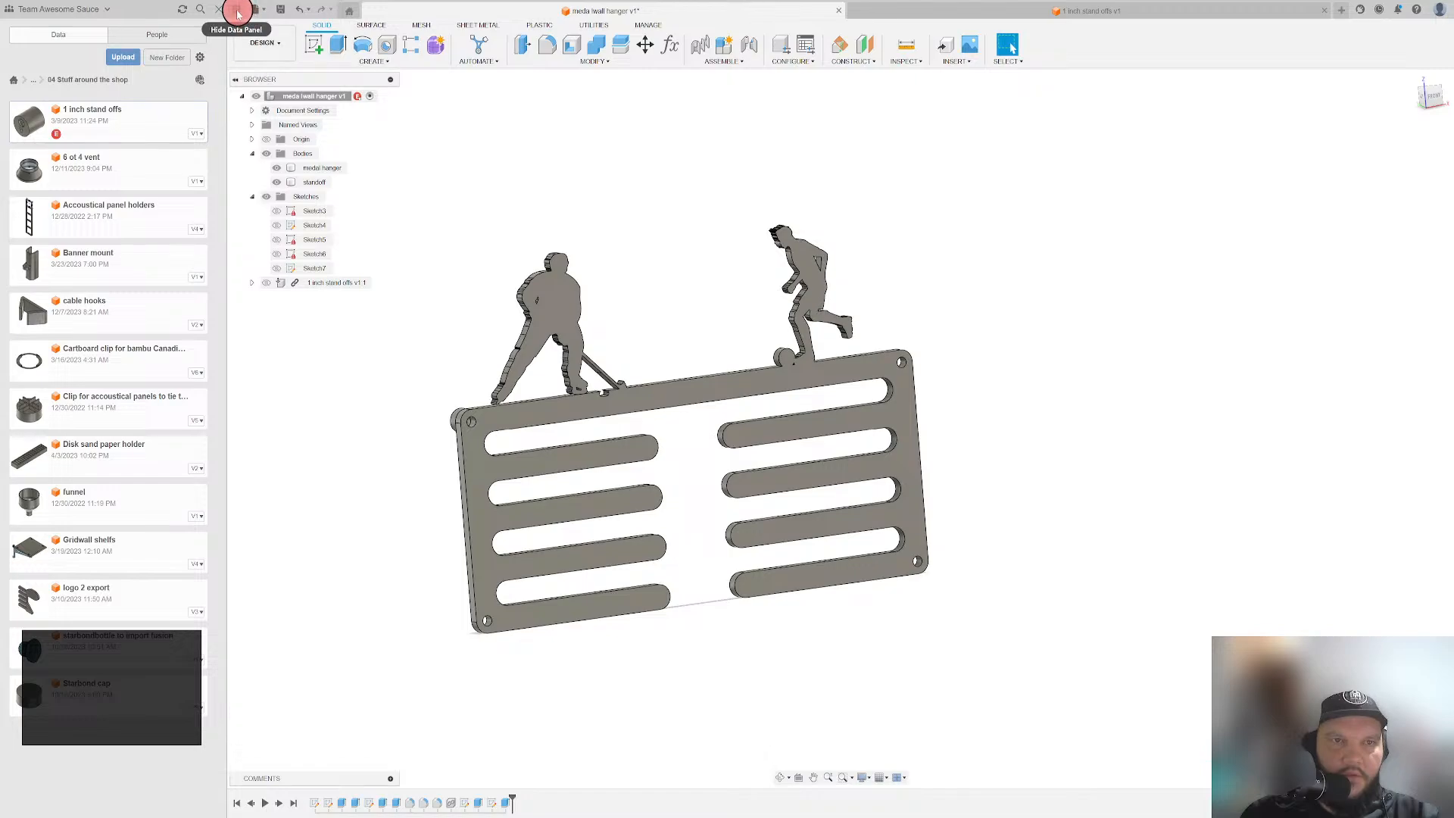
{"action": "left_click", "coordinate": [237, 9]}
{"action": "scroll", "coordinate": [568, 392], "scroll_direction": "up", "scroll_amount": 2}
{"action": "scroll", "coordinate": [551, 435], "scroll_direction": "down", "scroll_amount": 3}
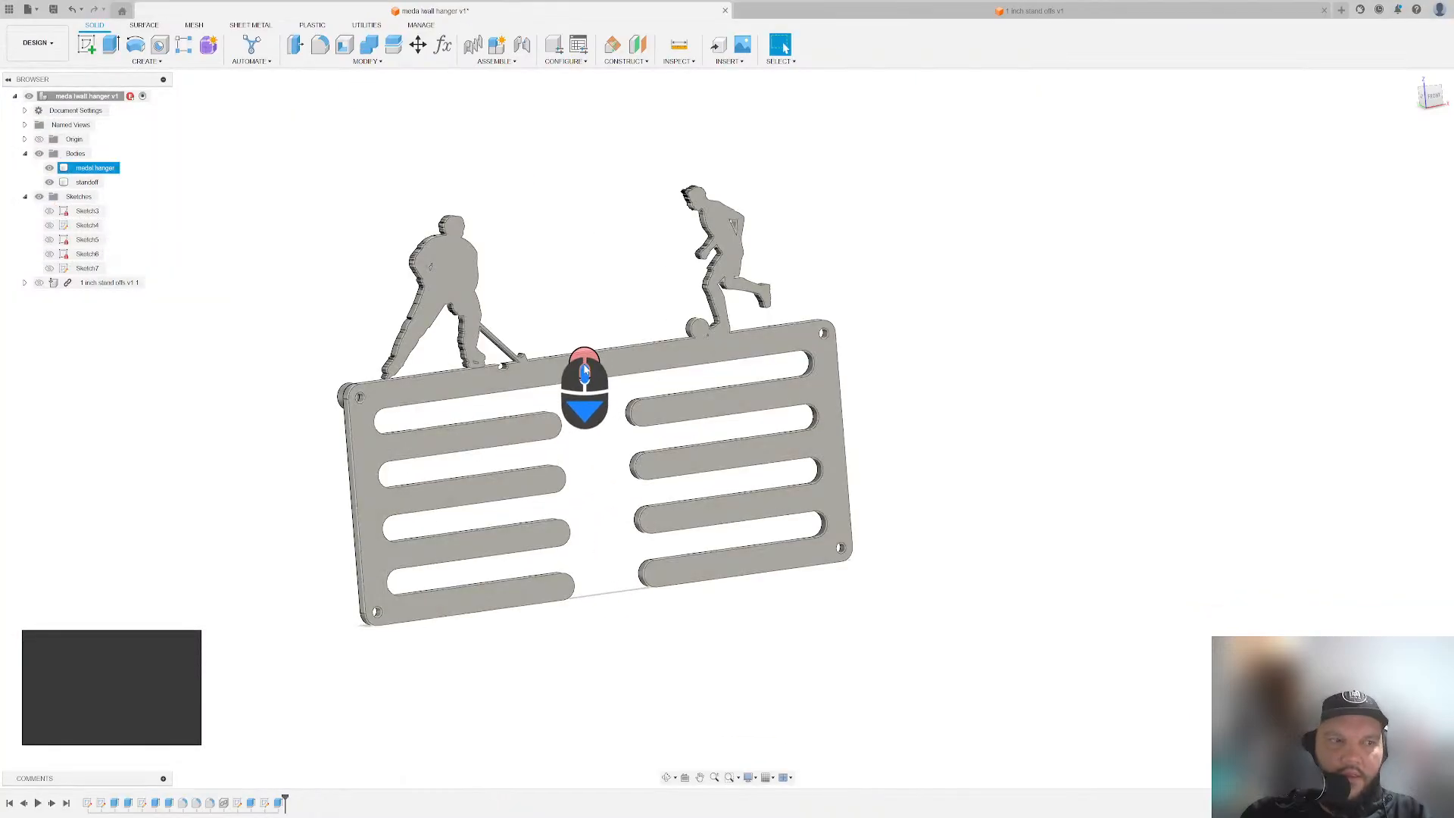